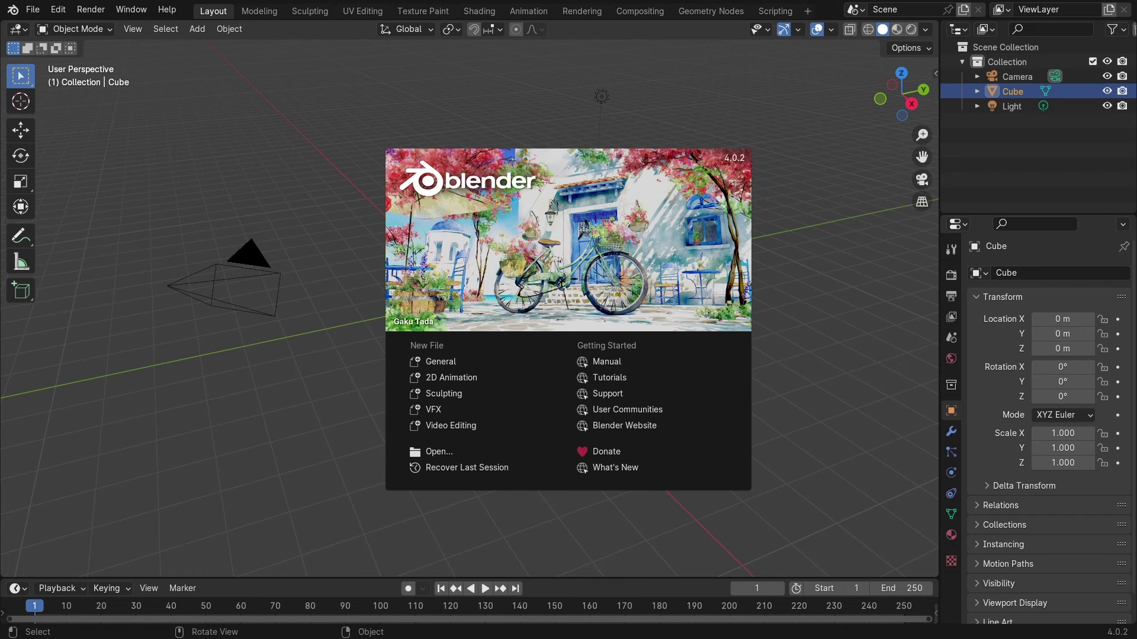
Open the add-on preferences and search for "mesh" to check that Add Mesh: Extra Objects is enabled
click(450, 410)
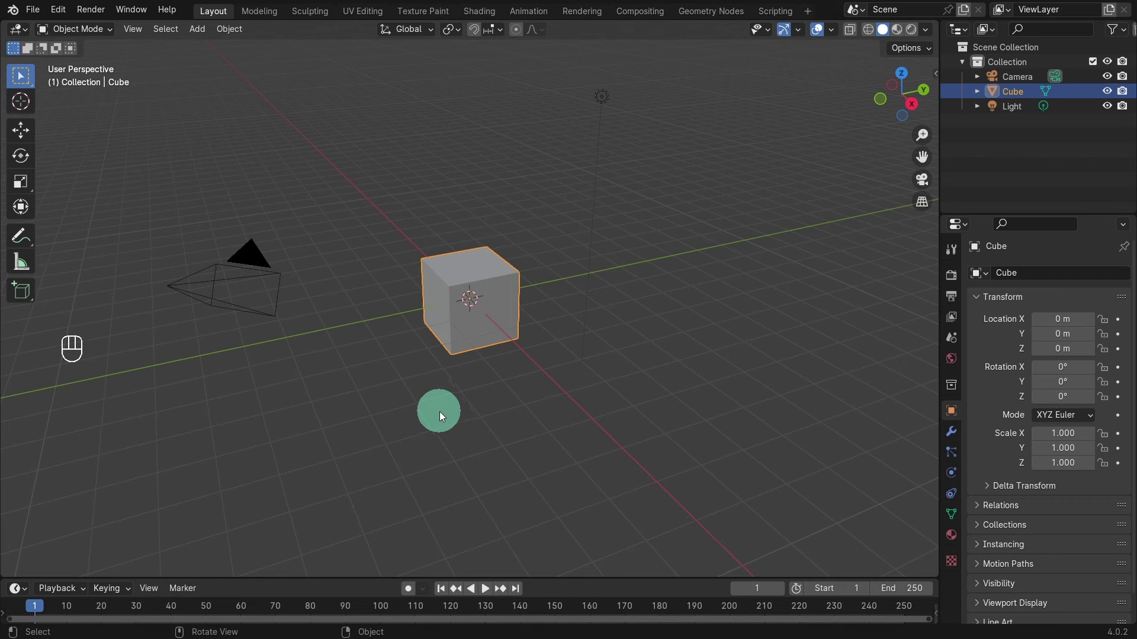
click(58, 9)
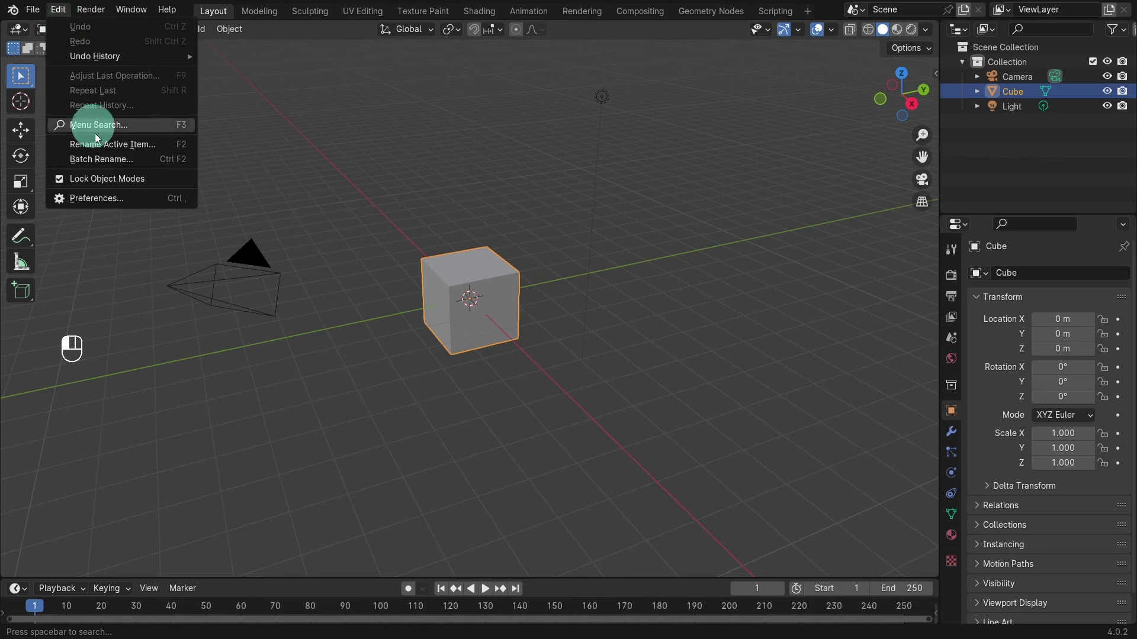
click(137, 197)
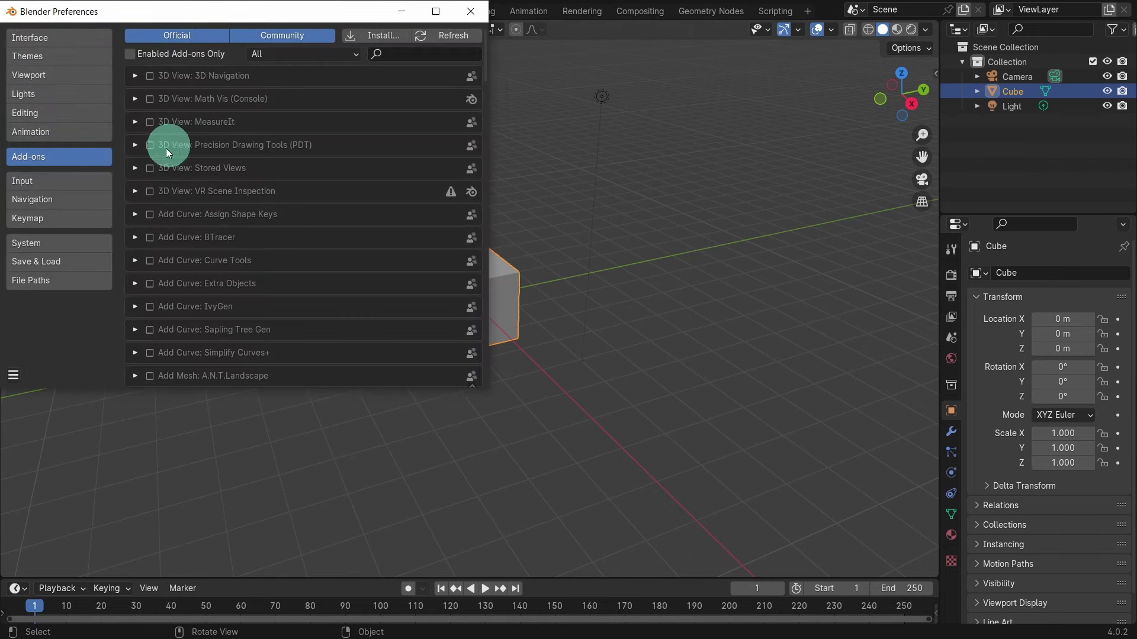
click(399, 54)
text(me)
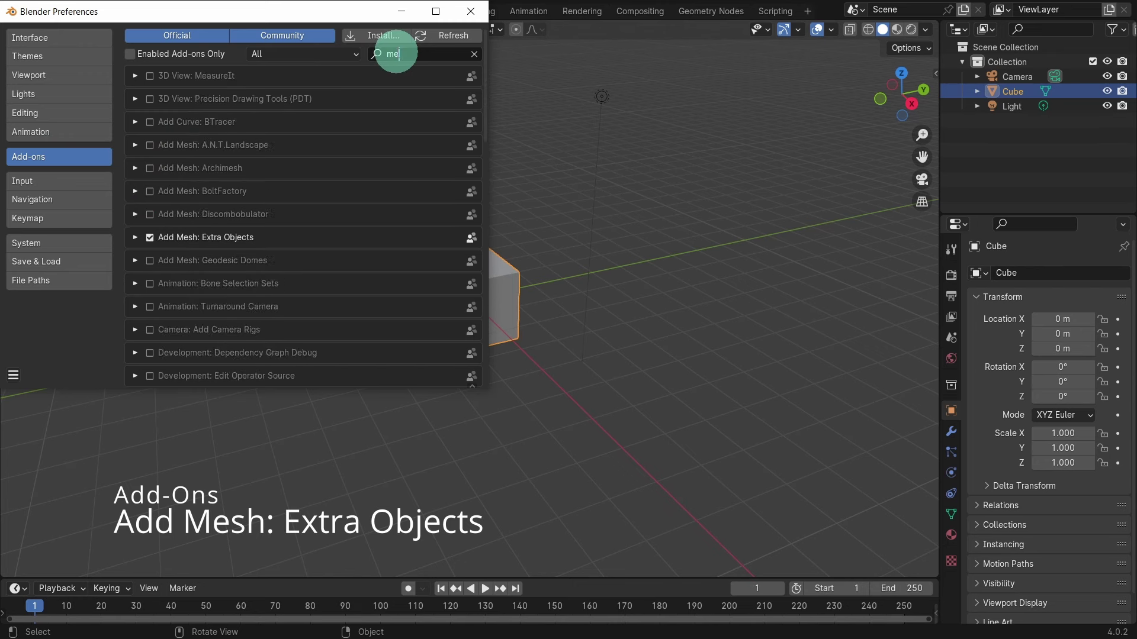
text(sh)
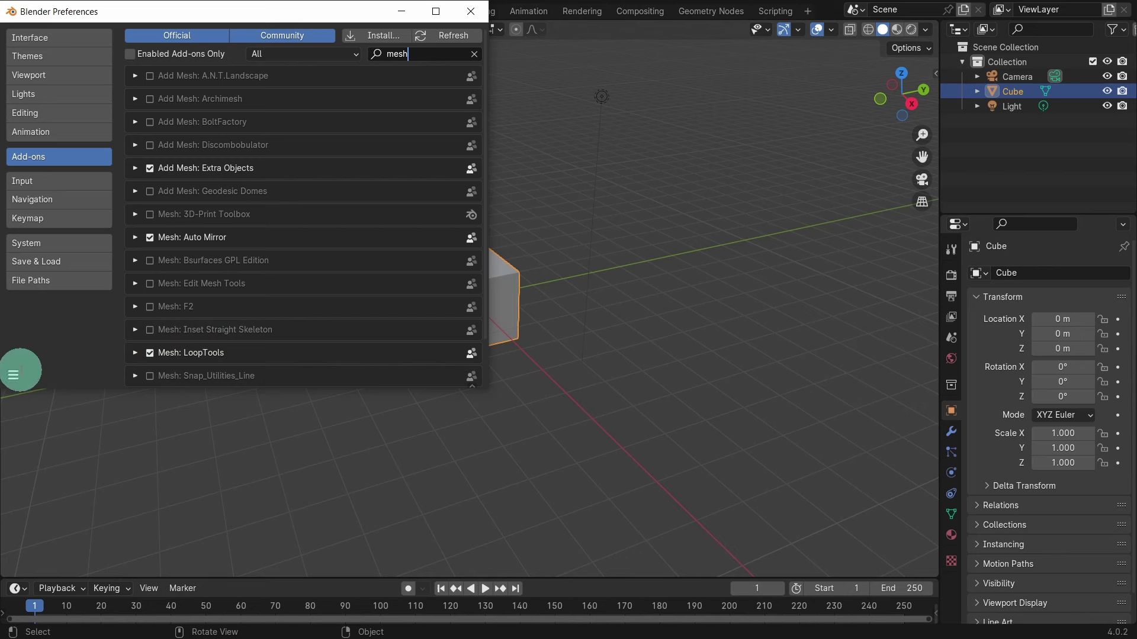
Save the preferences and close the preferences window
click(13, 374)
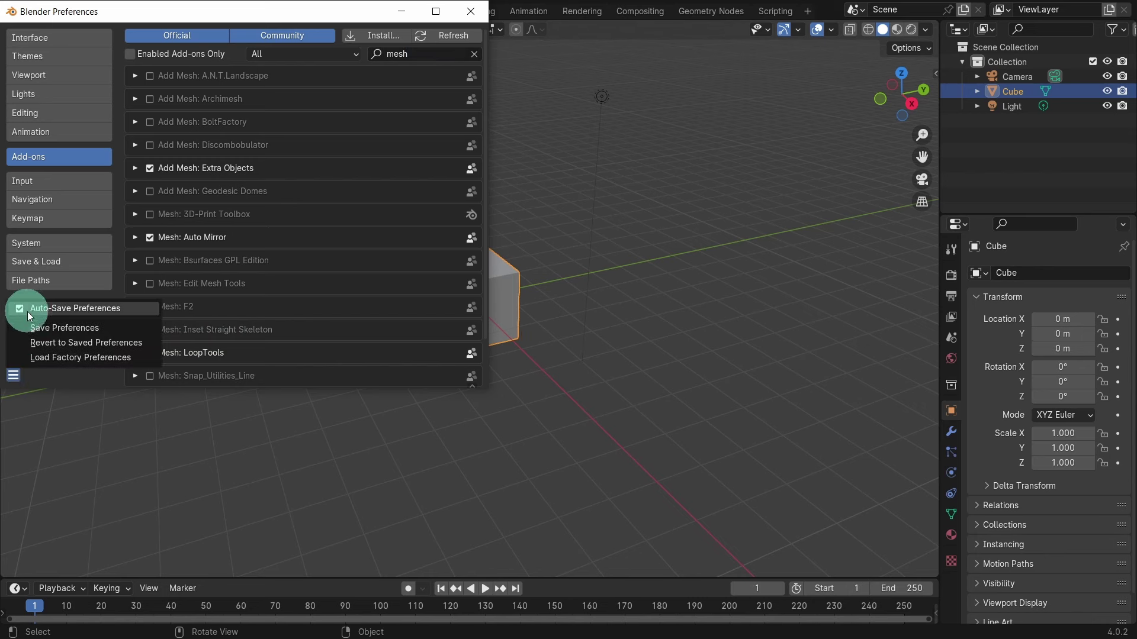
click(120, 324)
click(468, 12)
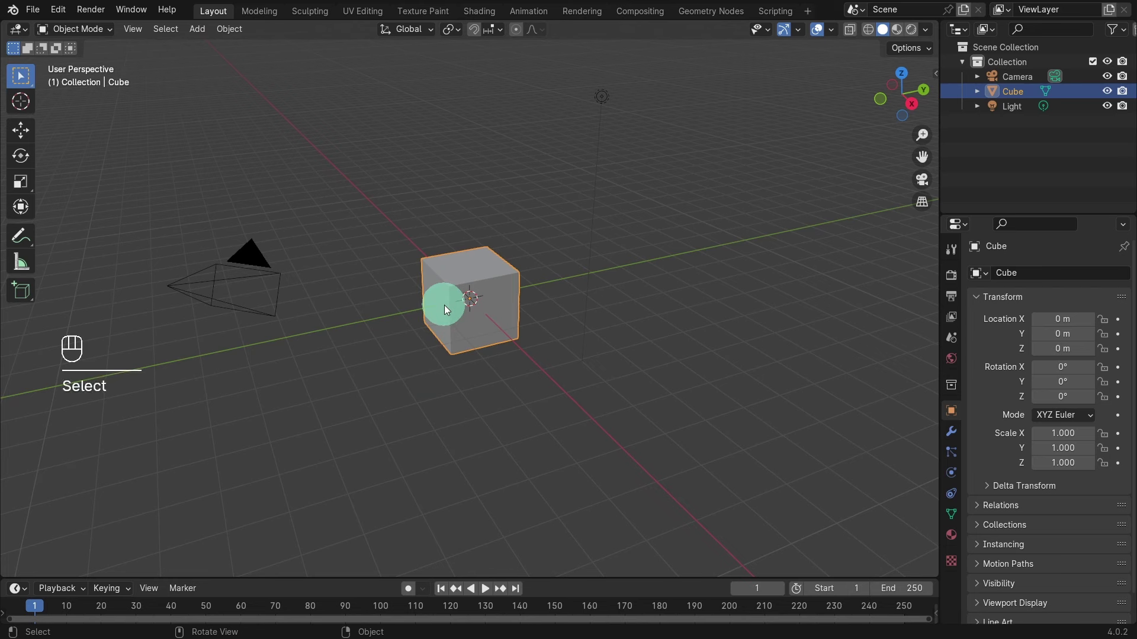
Delete the default cube and add a Round Cube mesh in its place
key(x)
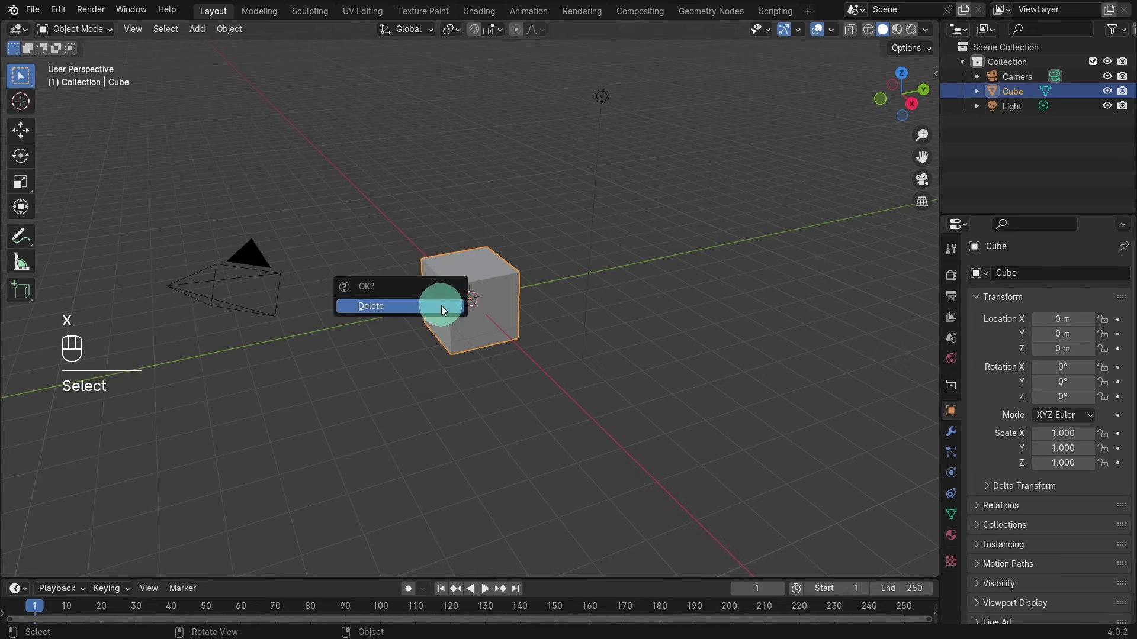
click(402, 310)
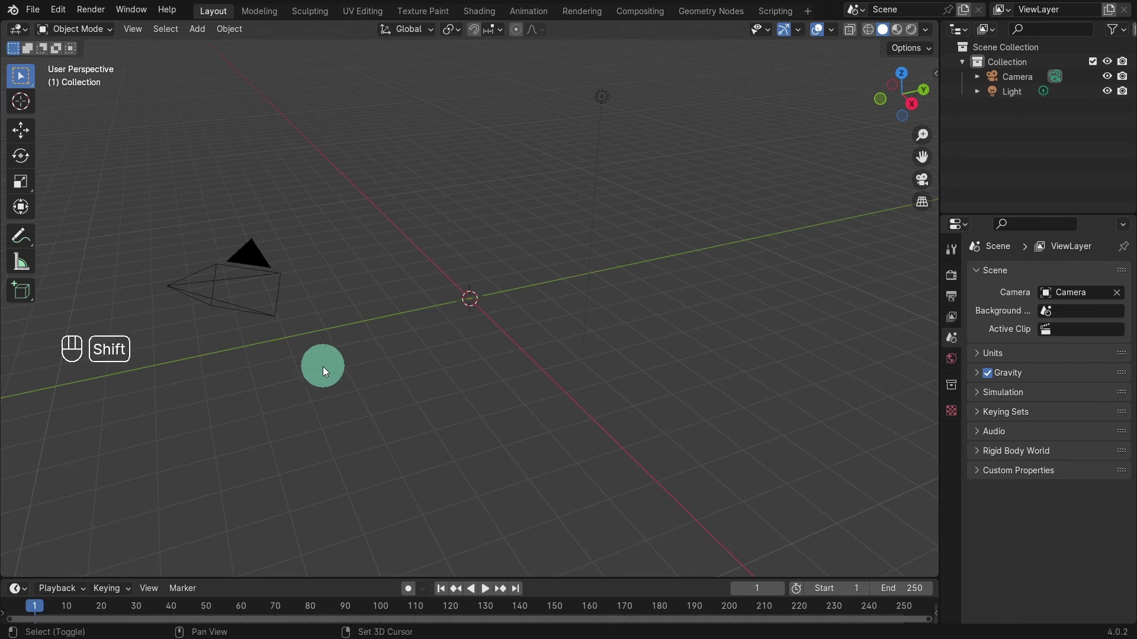
key(shift+a)
mouse_move(307, 353)
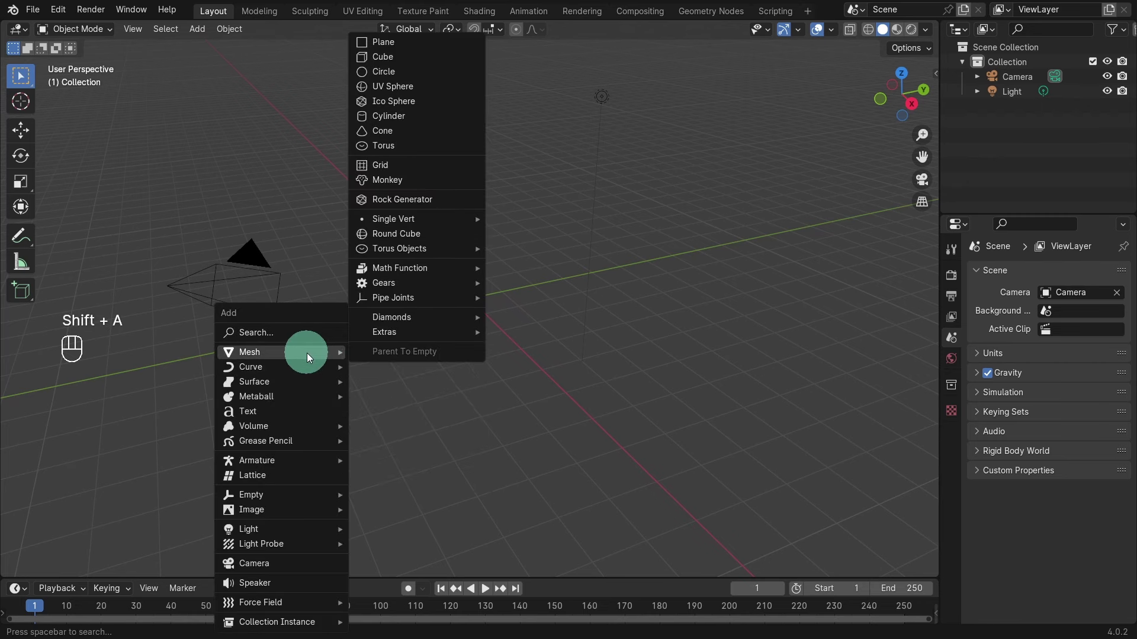
click(420, 234)
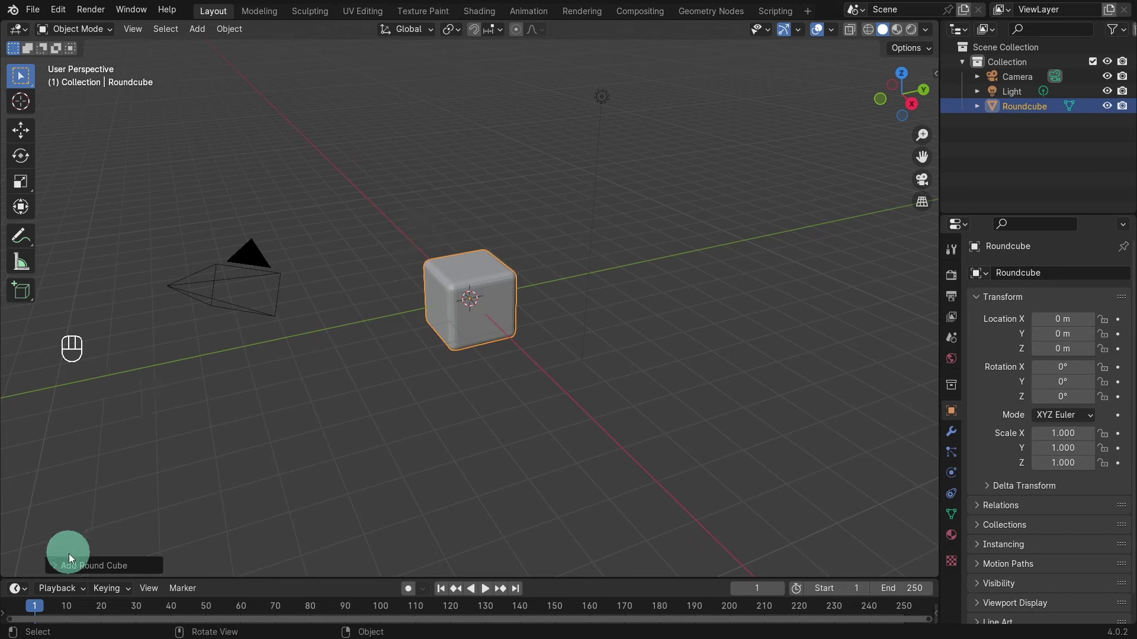
Set the new round cube's radius to 1 in its creation settings
click(52, 565)
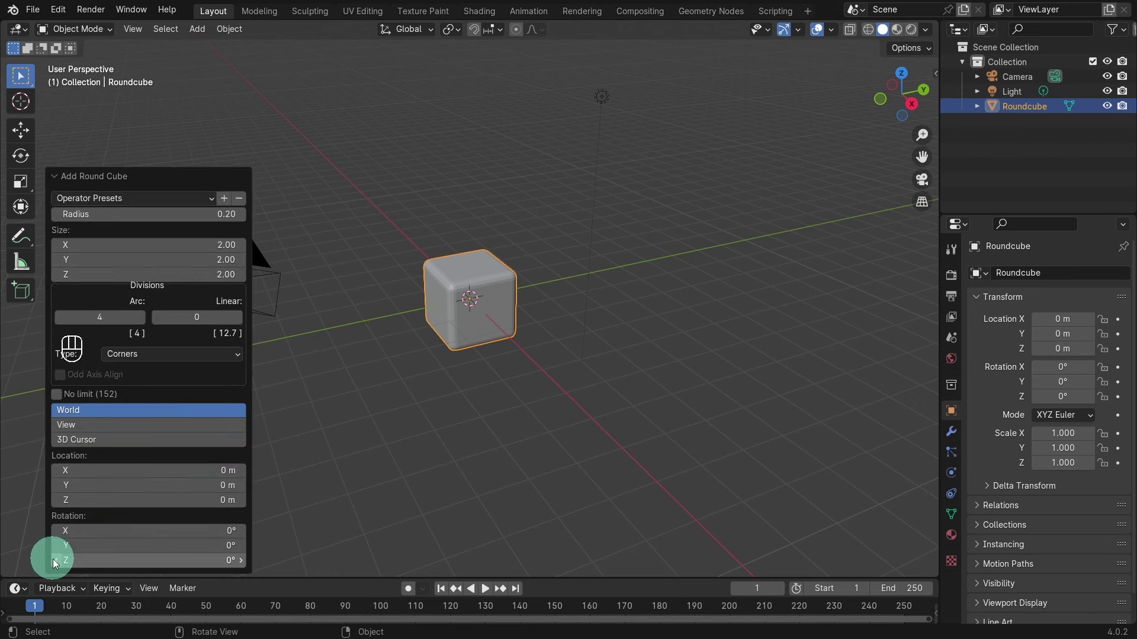
click(81, 559)
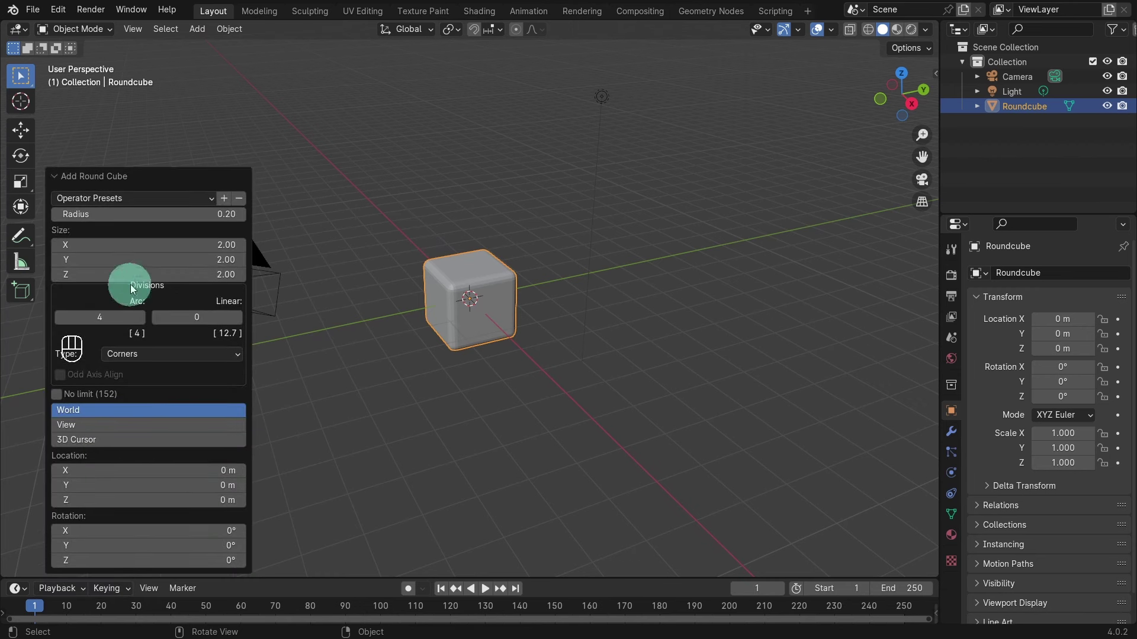
click(104, 214)
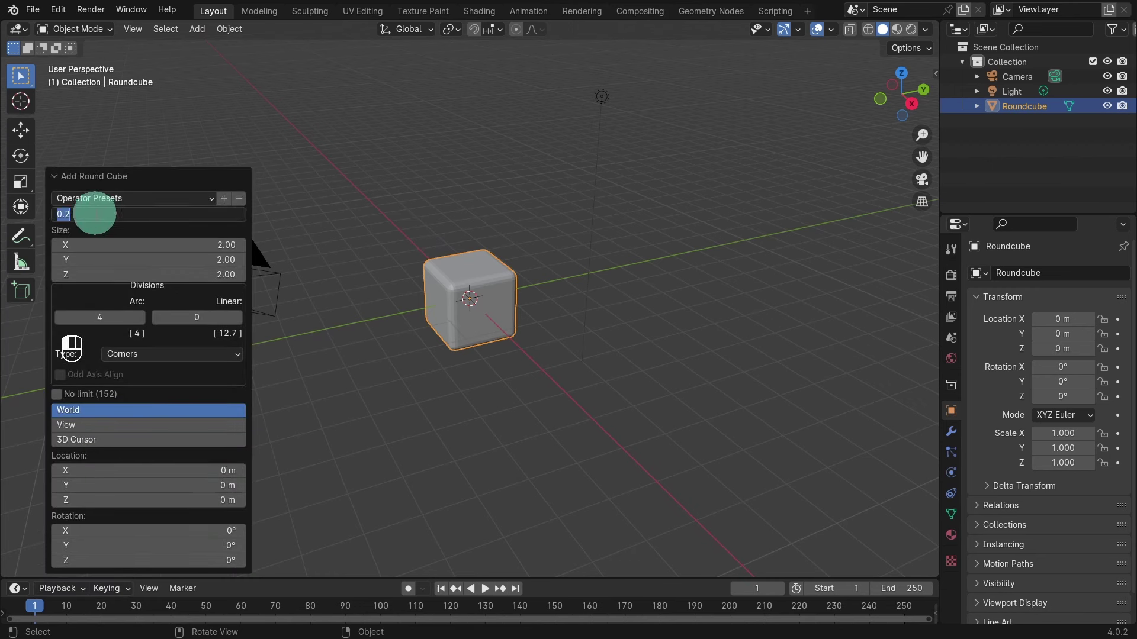
double_click(56, 214)
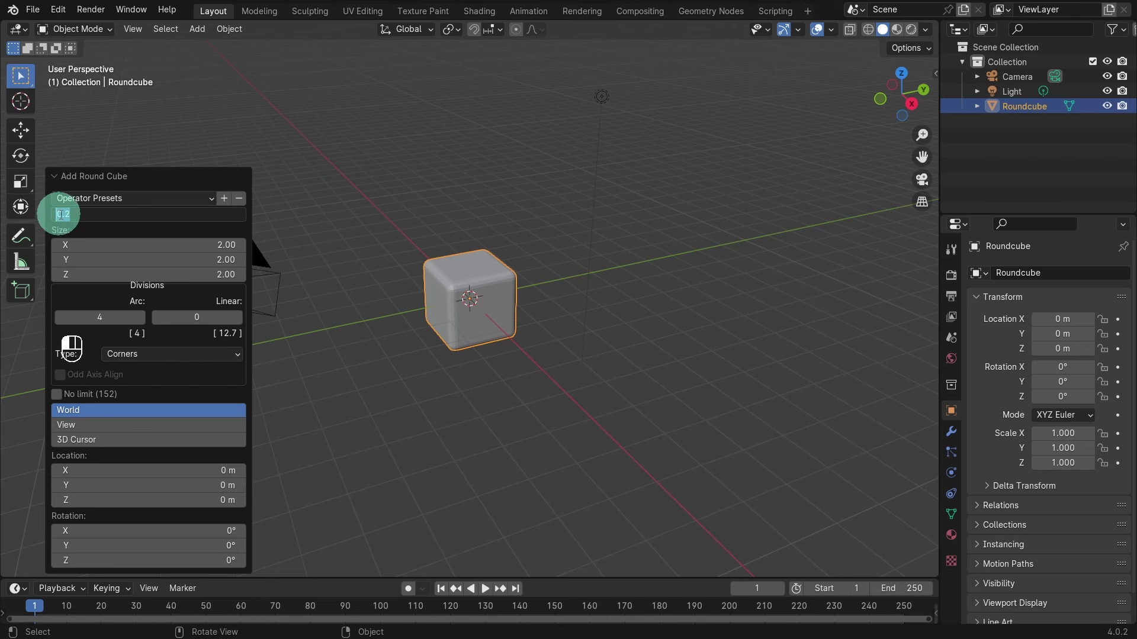
text(1)
key(Return)
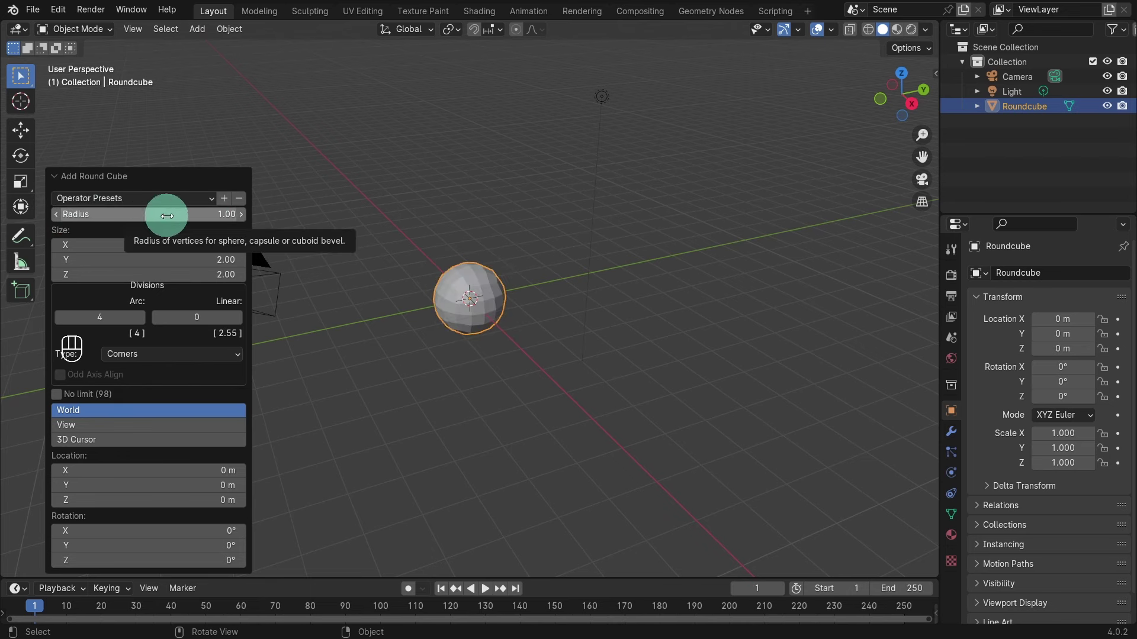
Set the round cube's arc divisions to 6 and collapse its creation settings
scroll(439, 393, up, 2)
scroll(438, 394, up, 3)
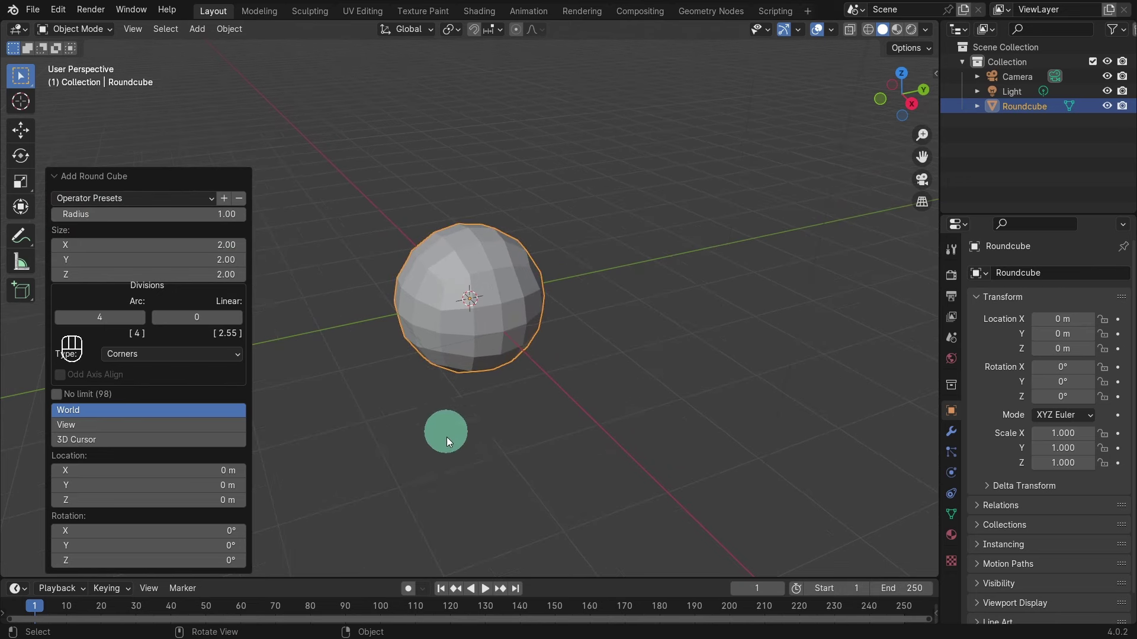
middle_drag(437, 436, 393, 388)
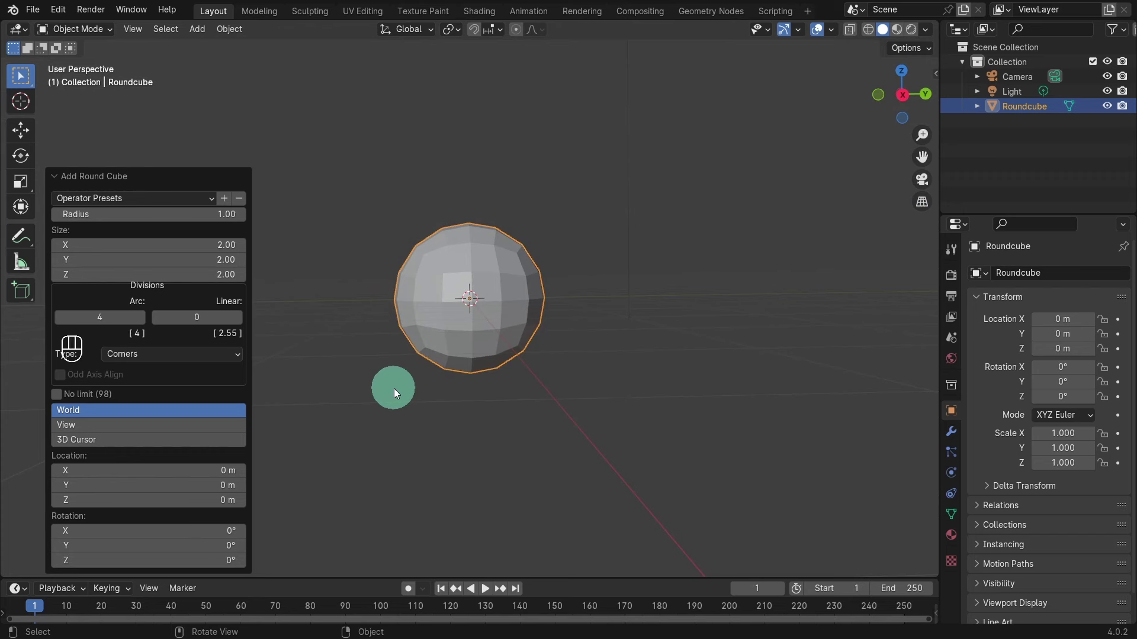
click(107, 317)
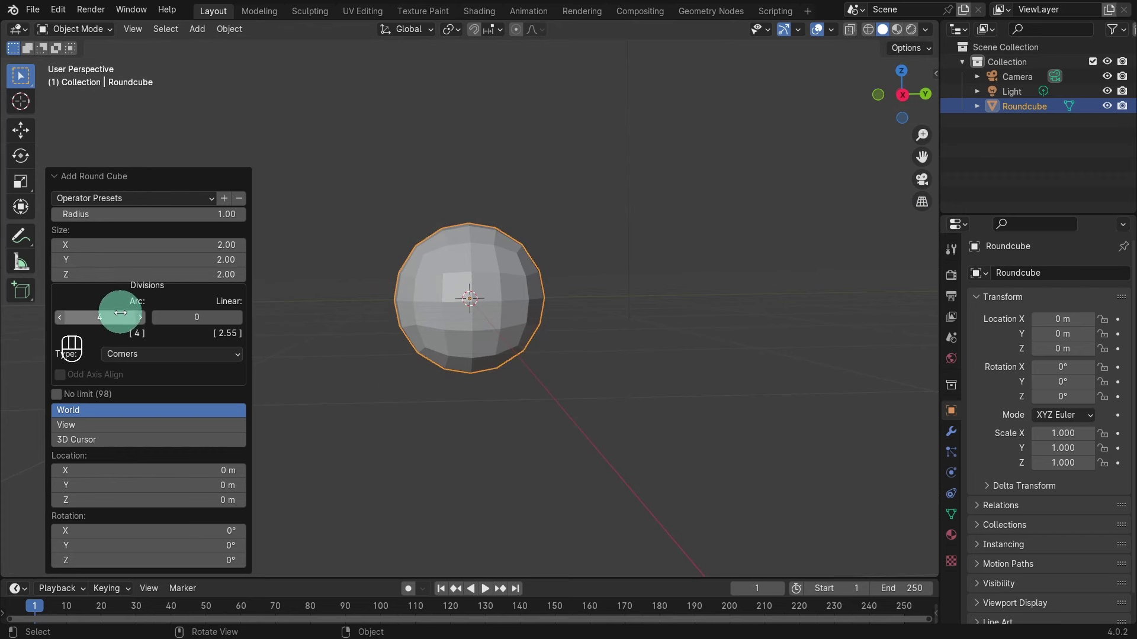
text(6)
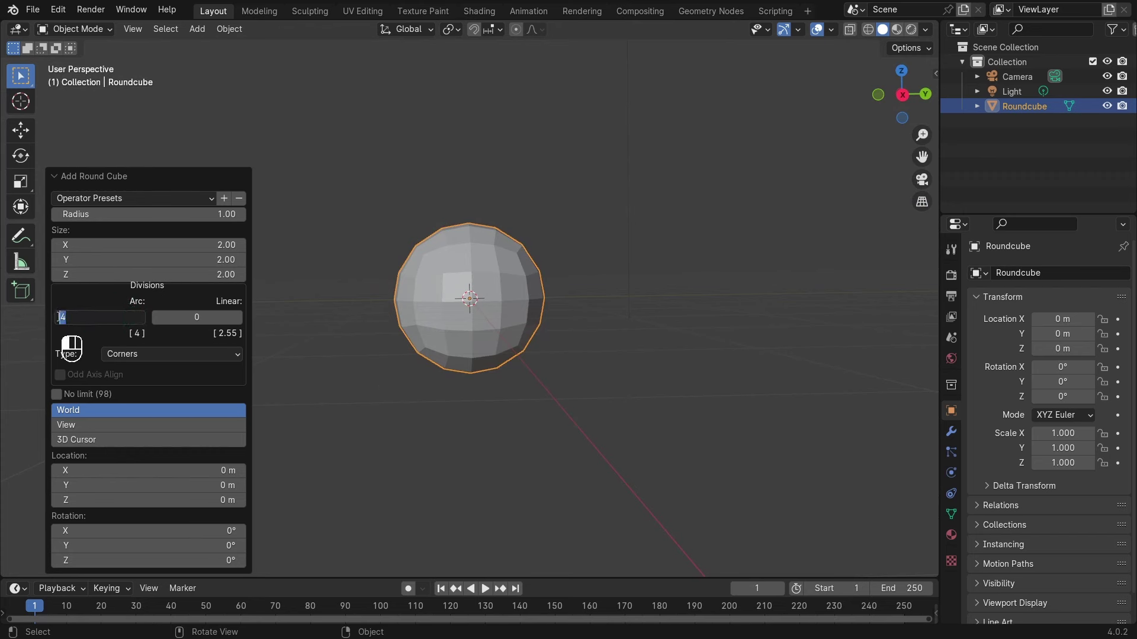
double_click(60, 320)
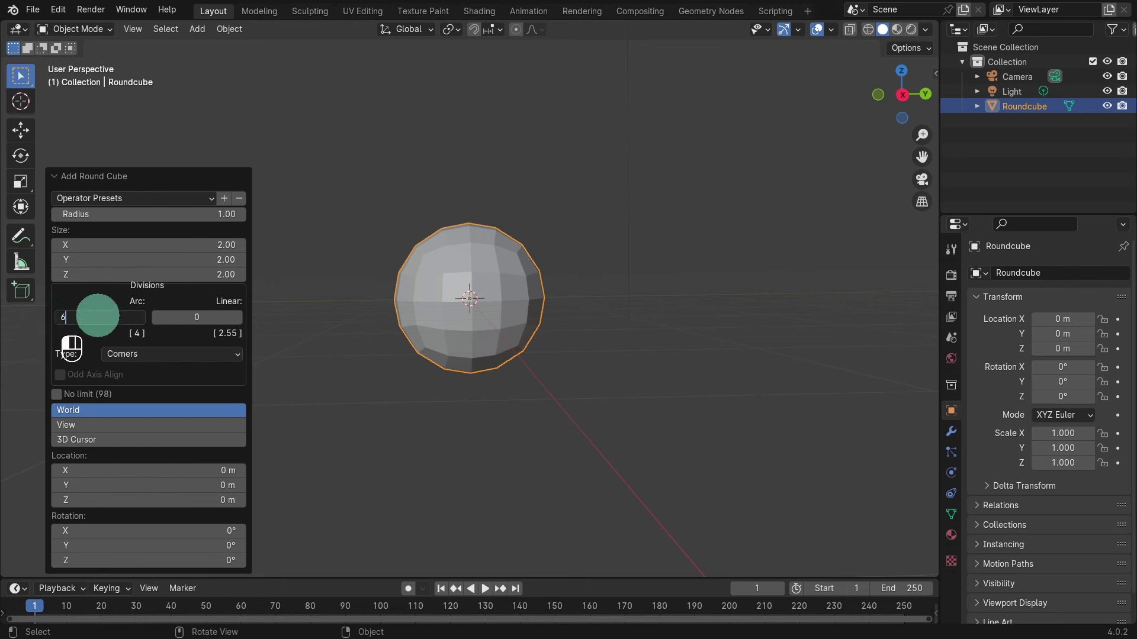
key(Return)
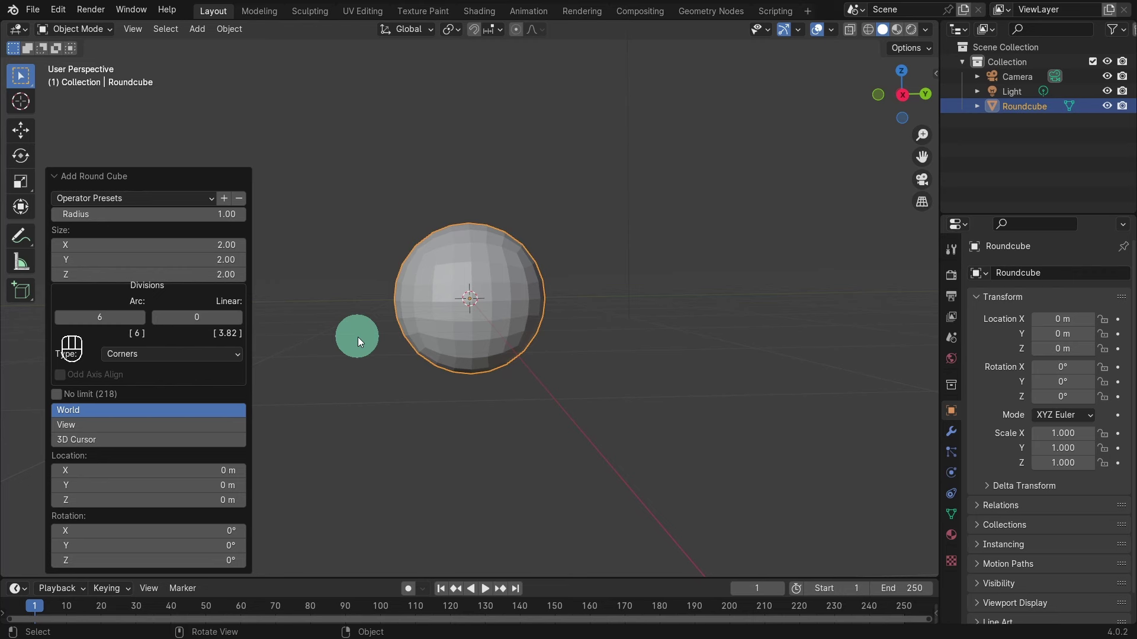
mouse_move(361, 343)
middle_down()
mouse_move(404, 350)
mouse_move(344, 345)
mouse_move(373, 351)
middle_up()
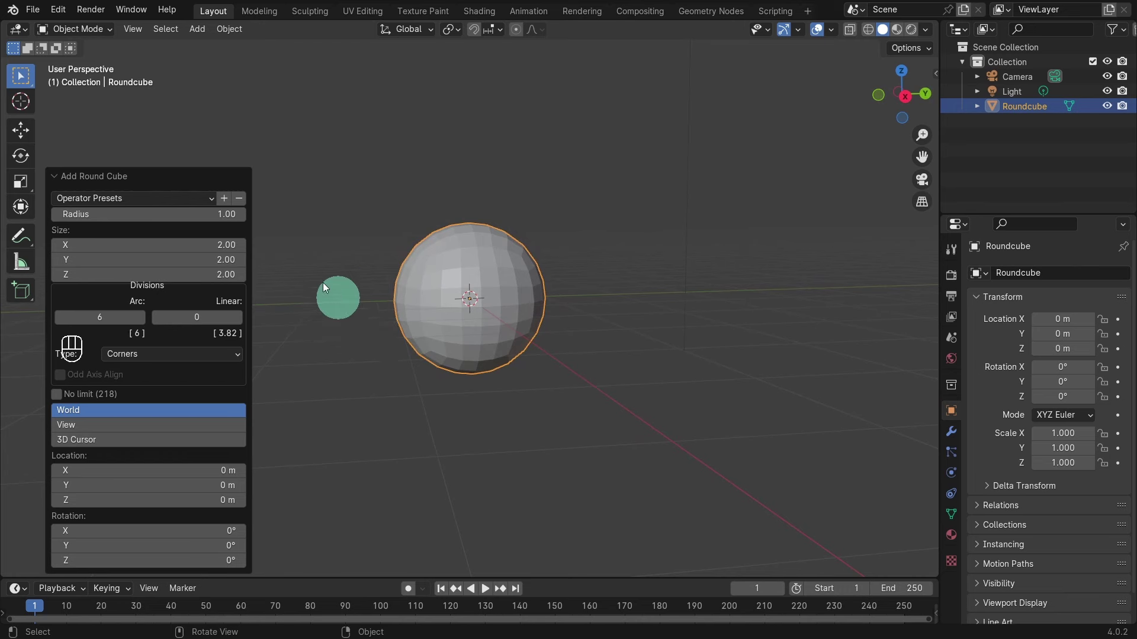
click(52, 176)
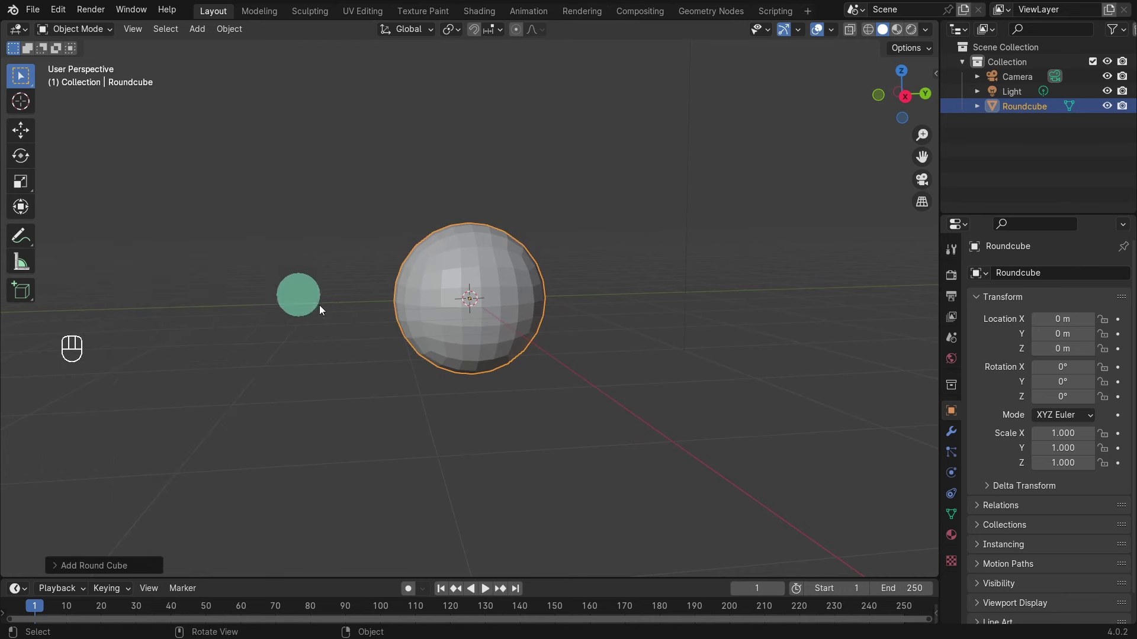
In the front view, scale the round cube down uniformly to about 0.504 and expand the Resize settings
key(KP_1)
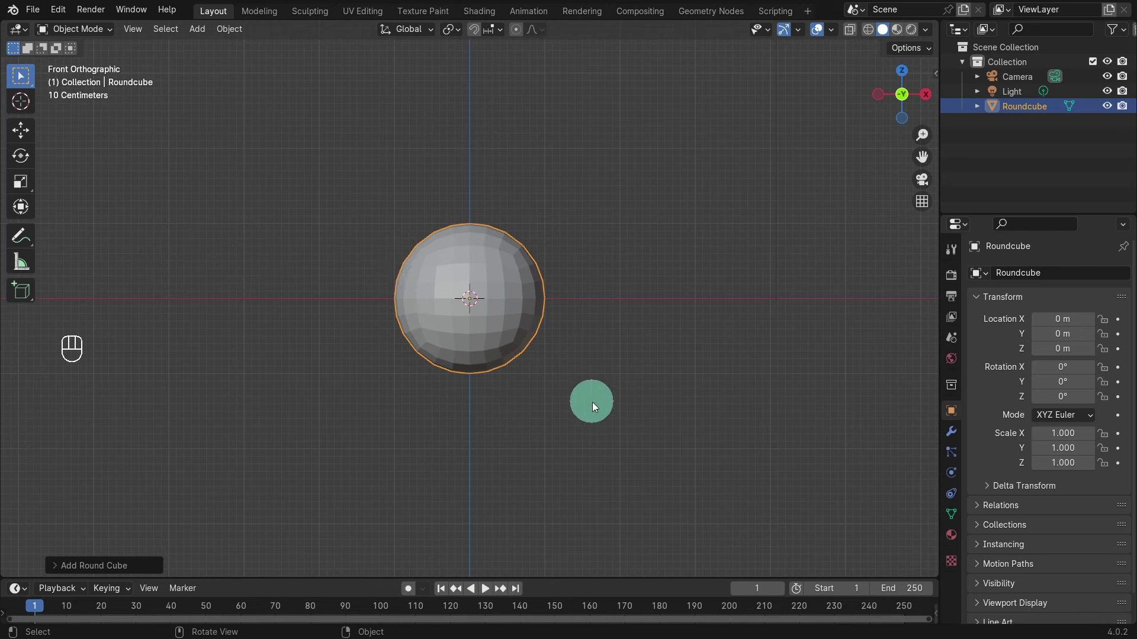
key(s)
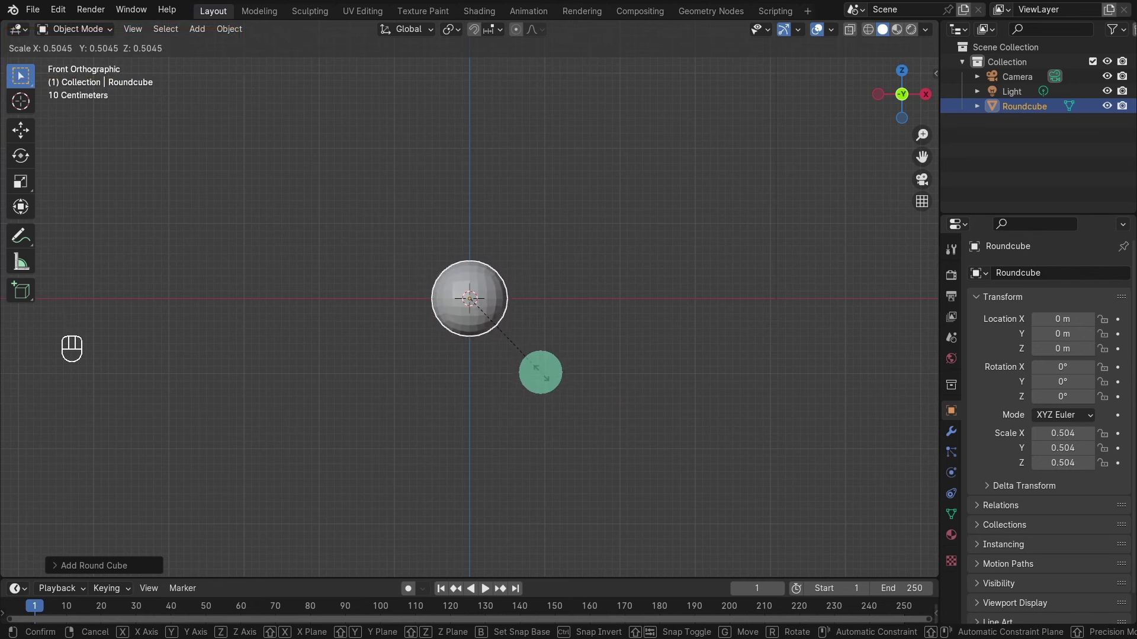
click(541, 372)
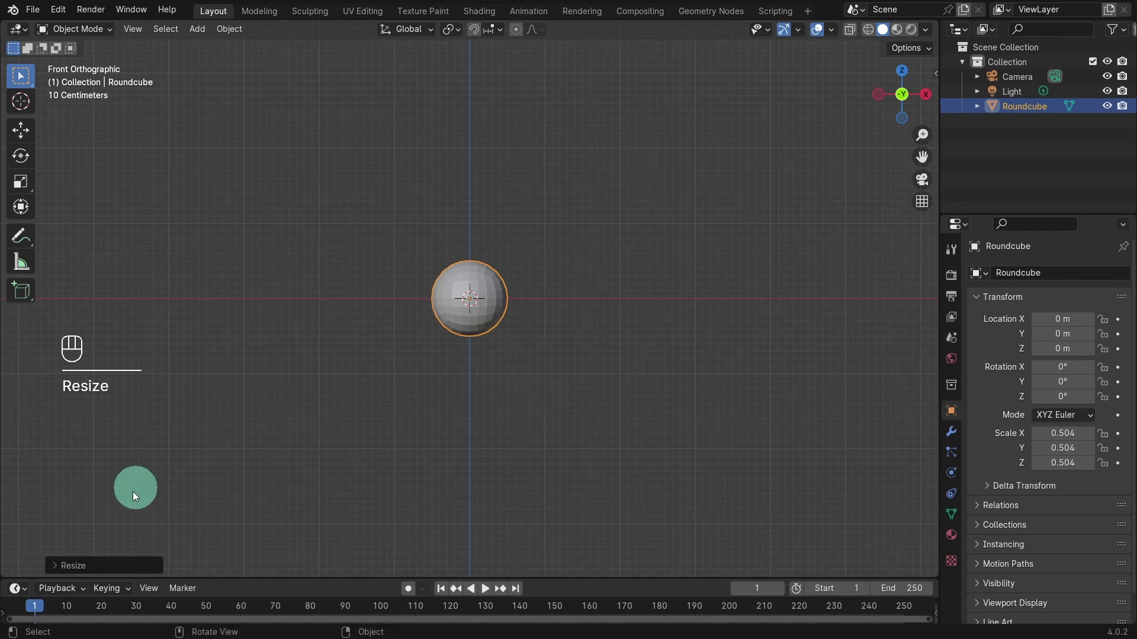
click(55, 566)
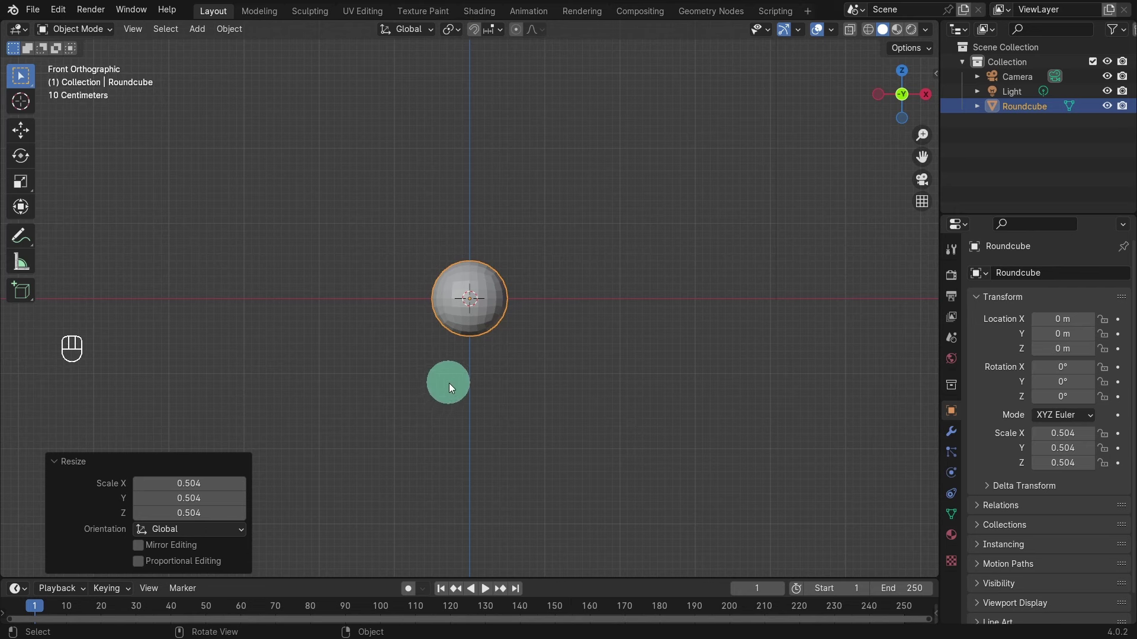
Move the round cube up along the Z axis by about 1.36 m
key(g)
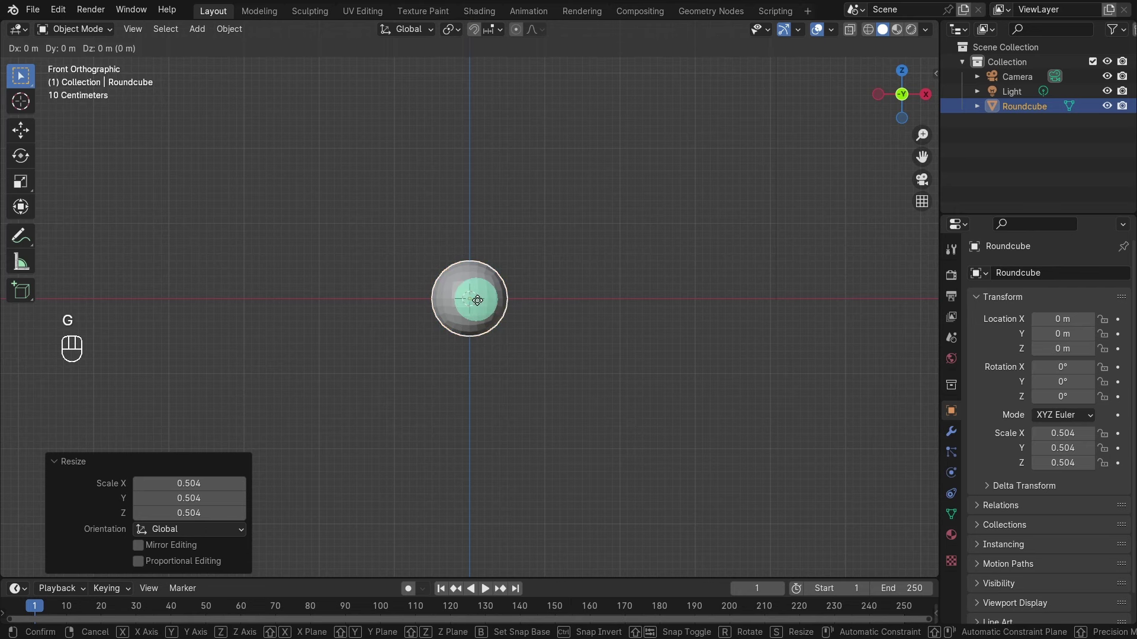
key(z)
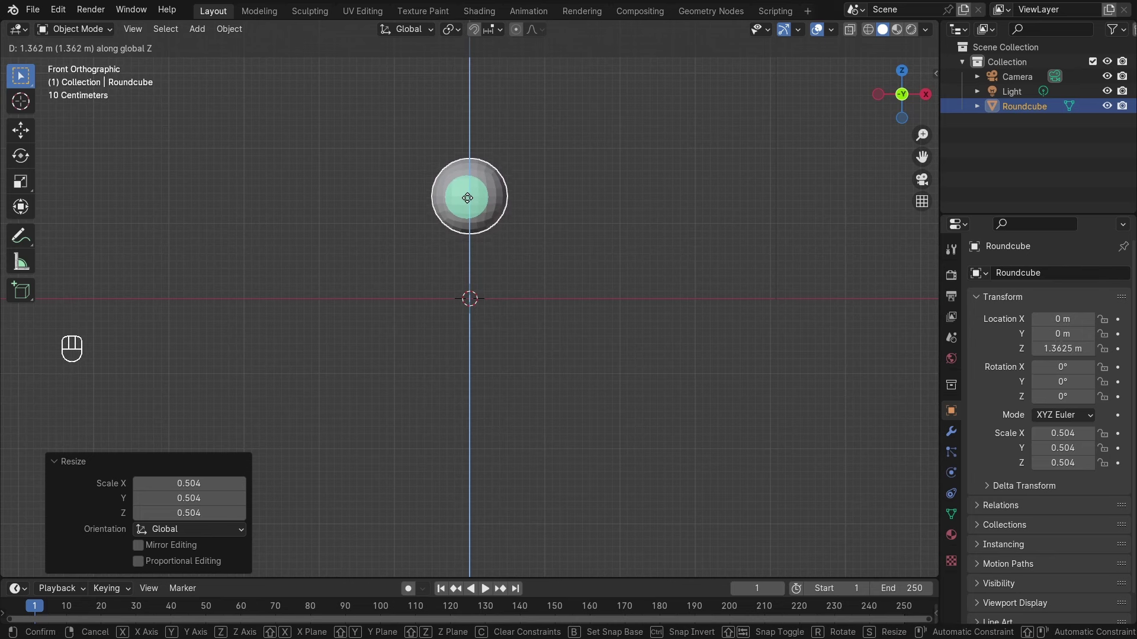
click(467, 198)
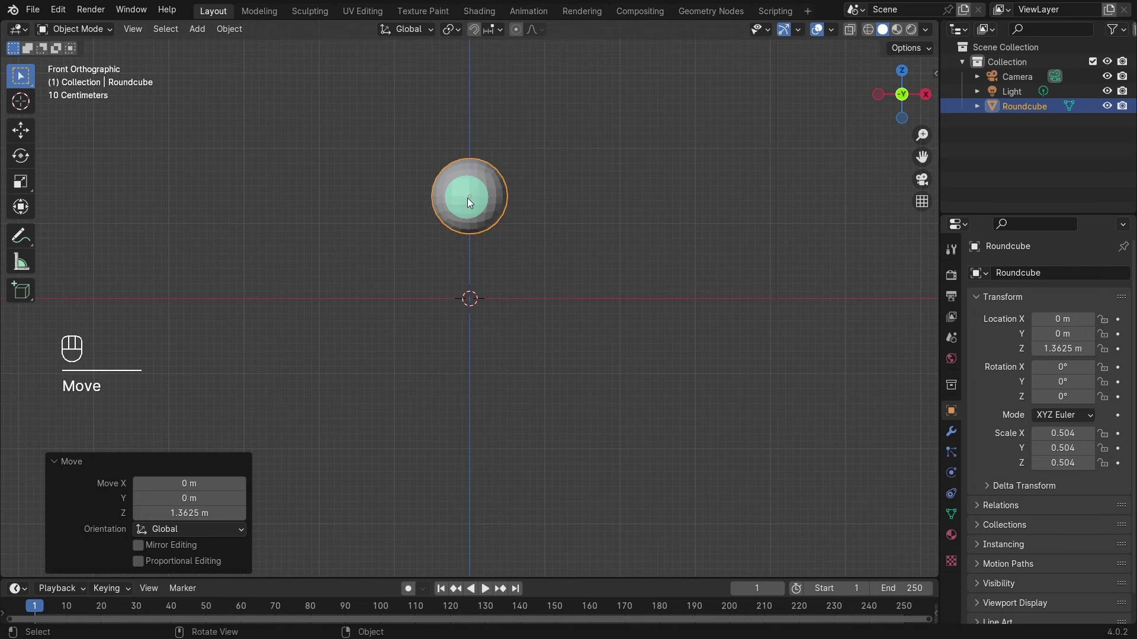
Turn on the Move object gizmo in the viewport
scroll(515, 379, up, 3)
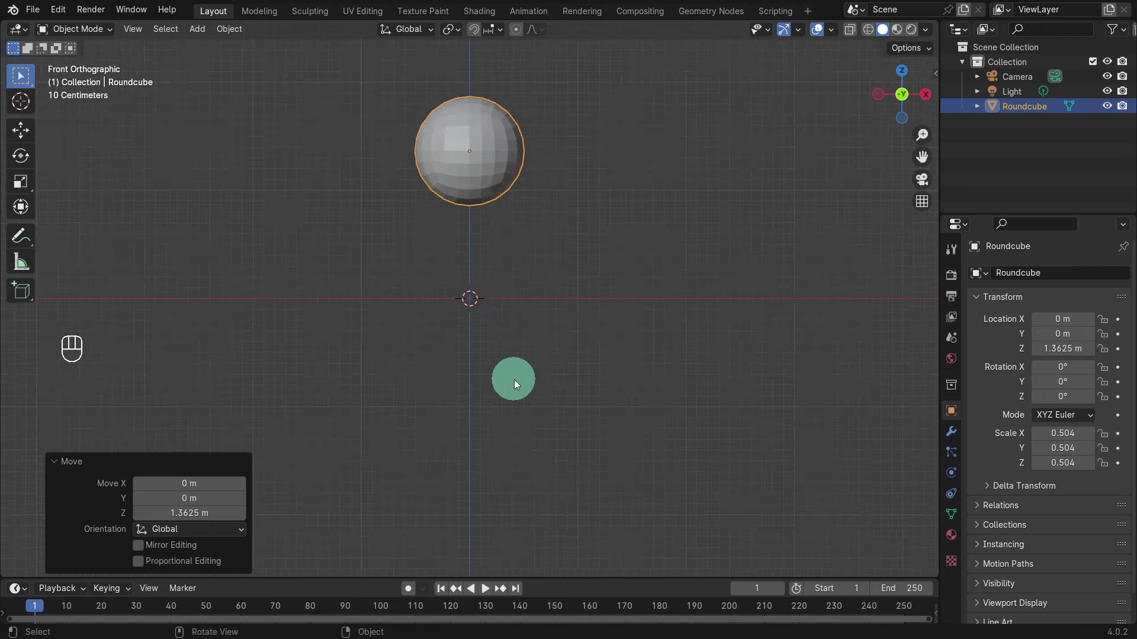
shift+middle_drag(442, 328, 456, 453)
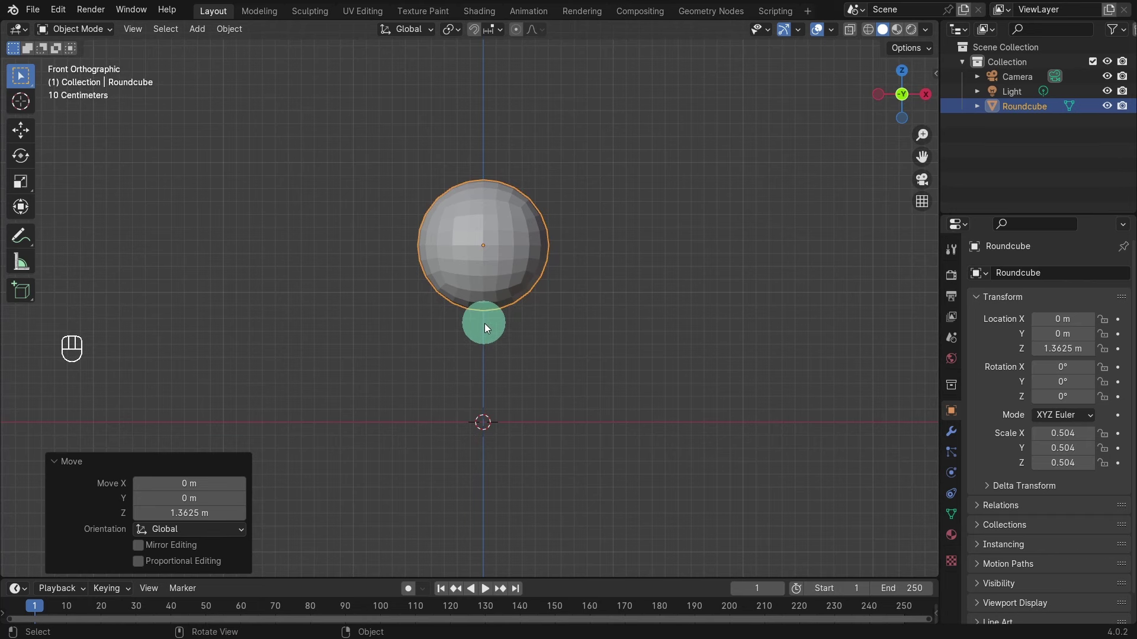
click(797, 30)
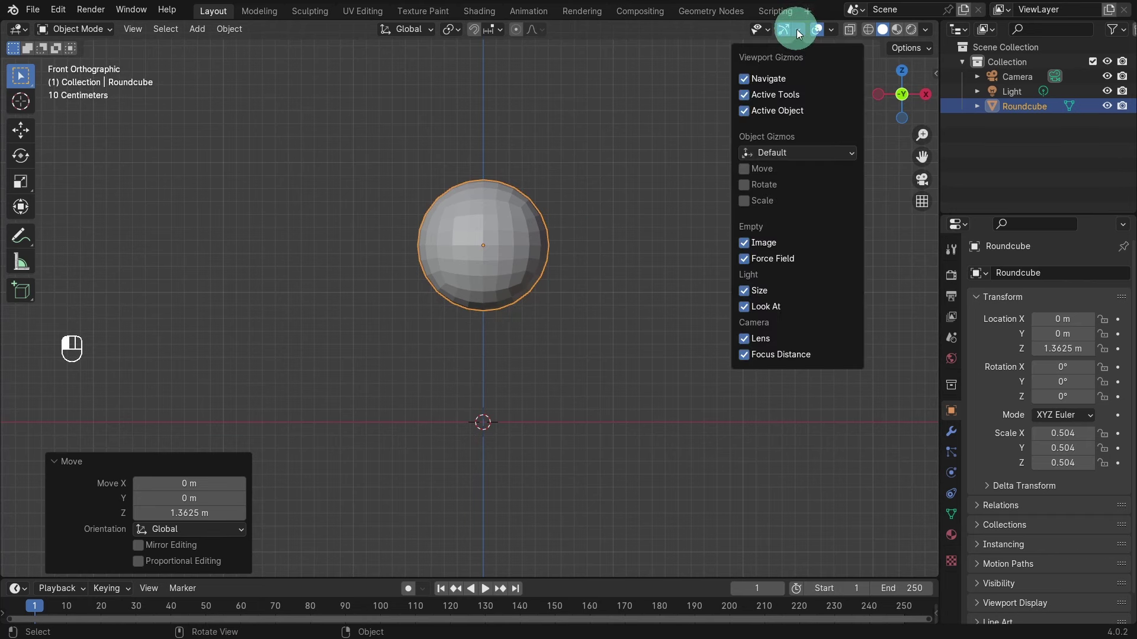
click(755, 169)
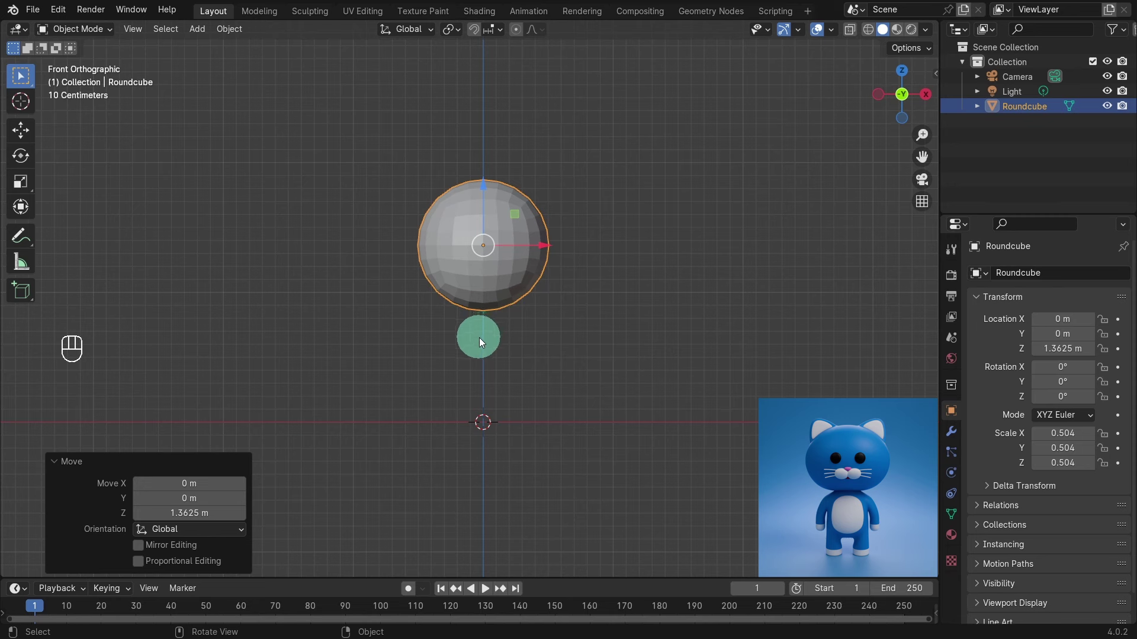
Widen the round cube along the X axis by a factor of about 1.205 and compare its side and front profiles
key(s)
key(x)
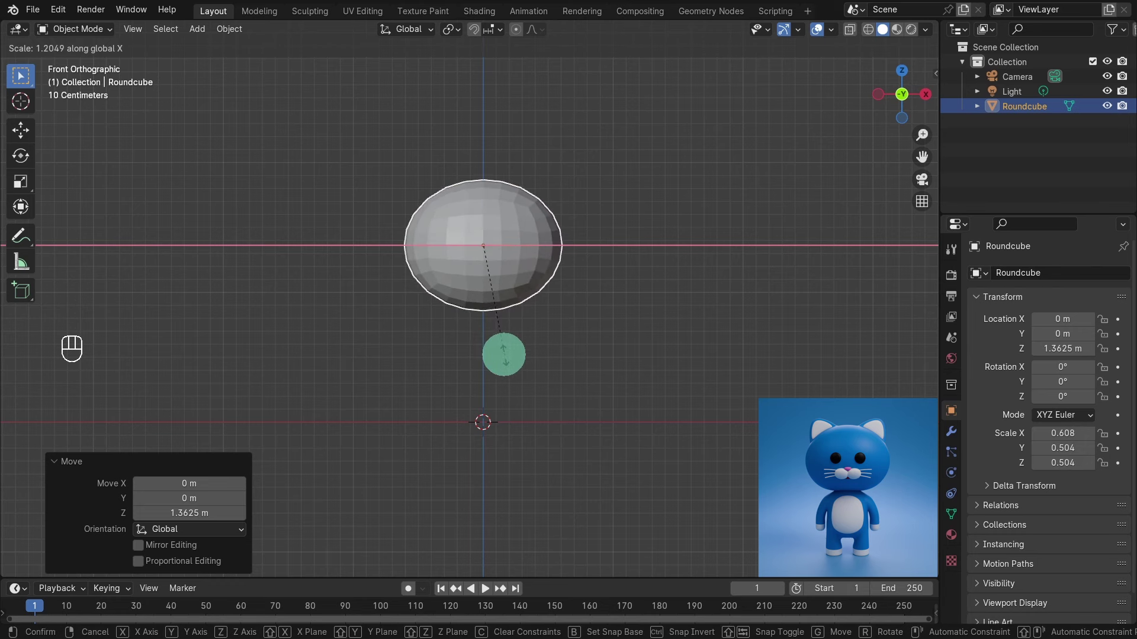
click(504, 355)
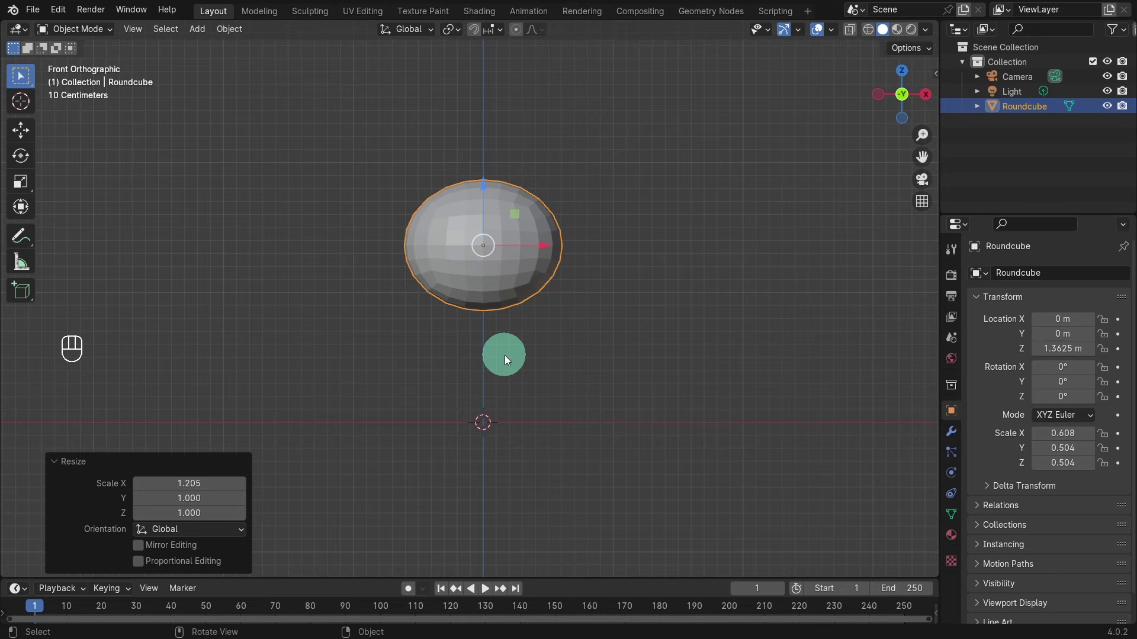
key(KP_3)
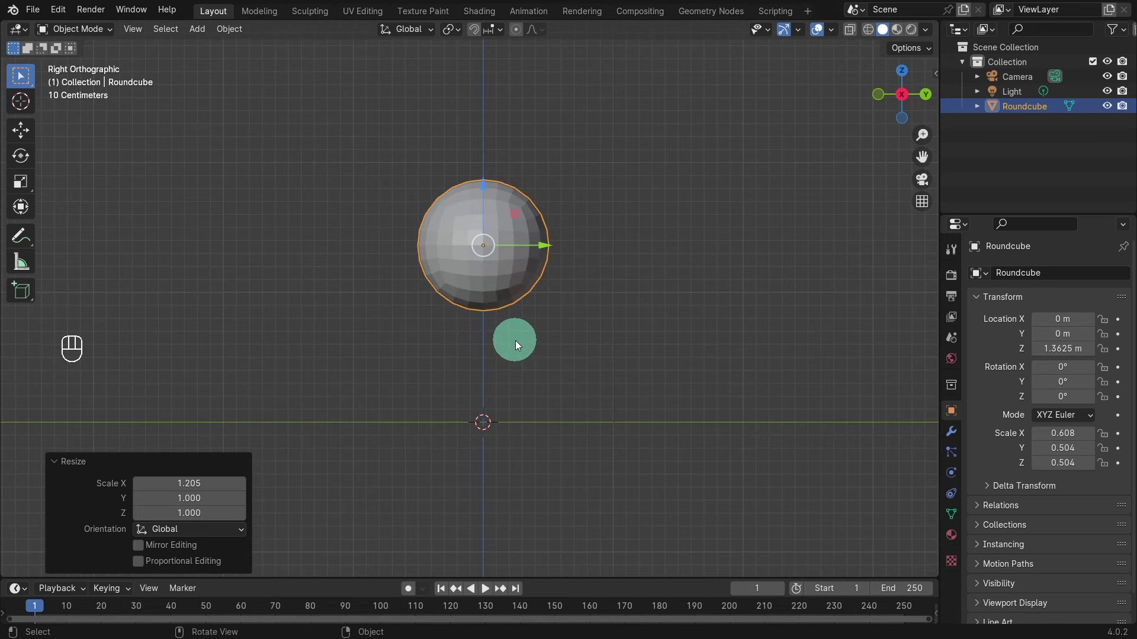
key(KP_1)
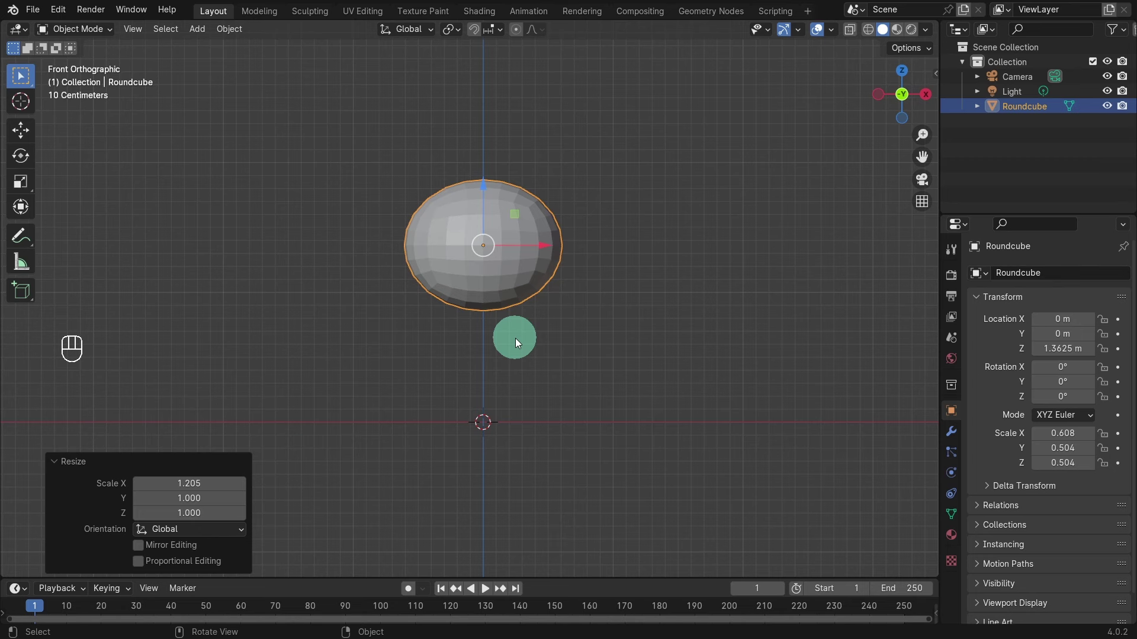
In Edit Mode with X-ray on, delete all the round cube's vertices on the negative X side of its centre line
key(Tab)
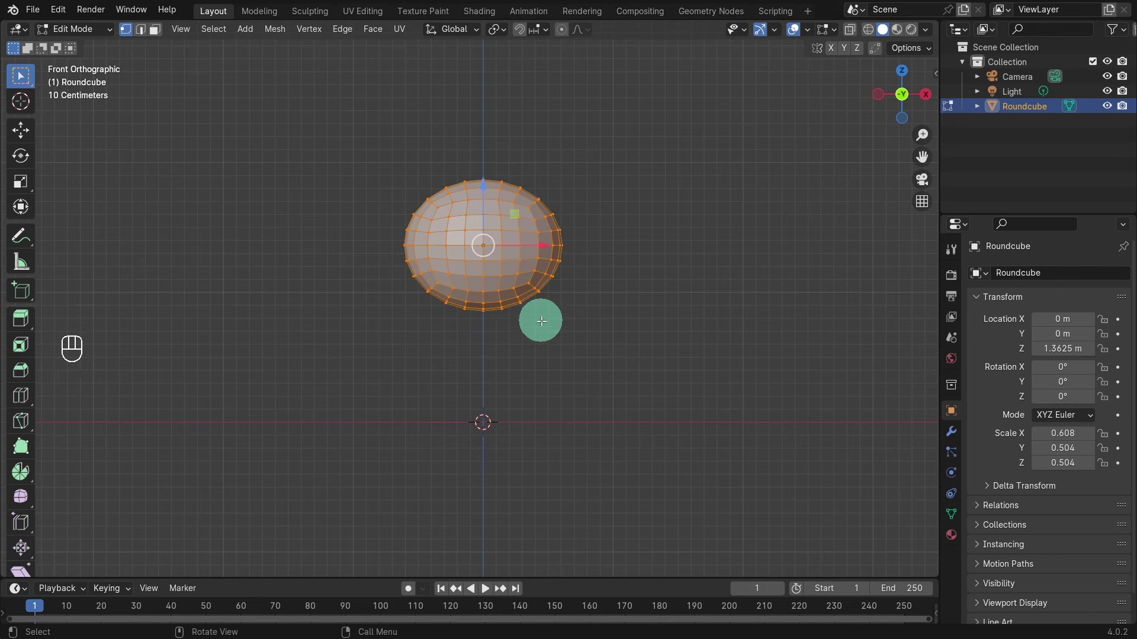
key(1)
click(848, 30)
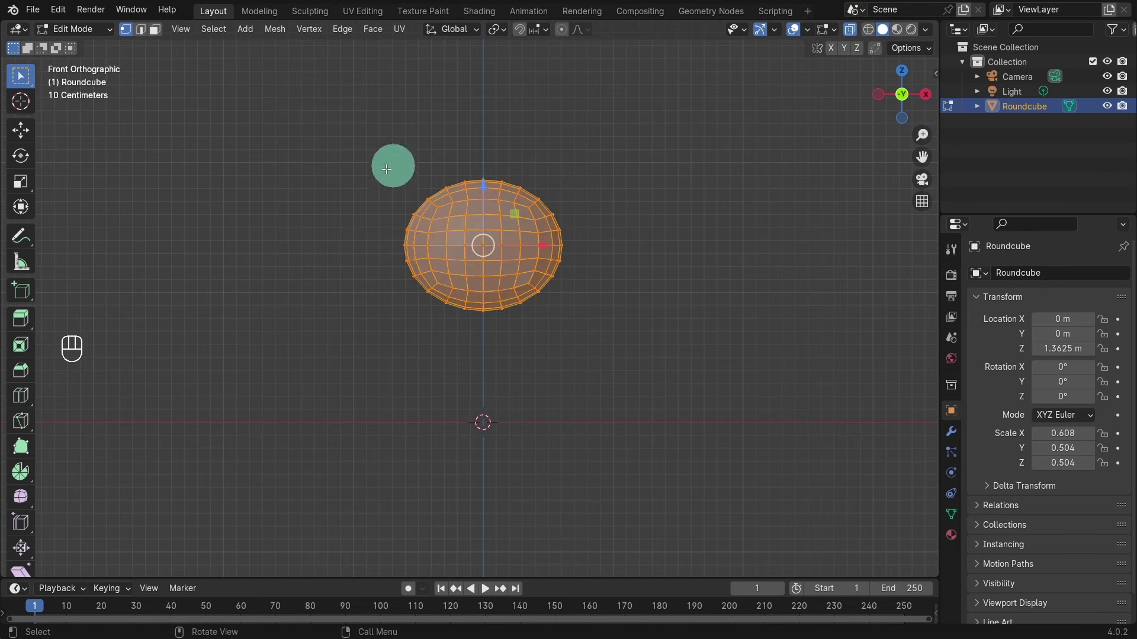
click(347, 214)
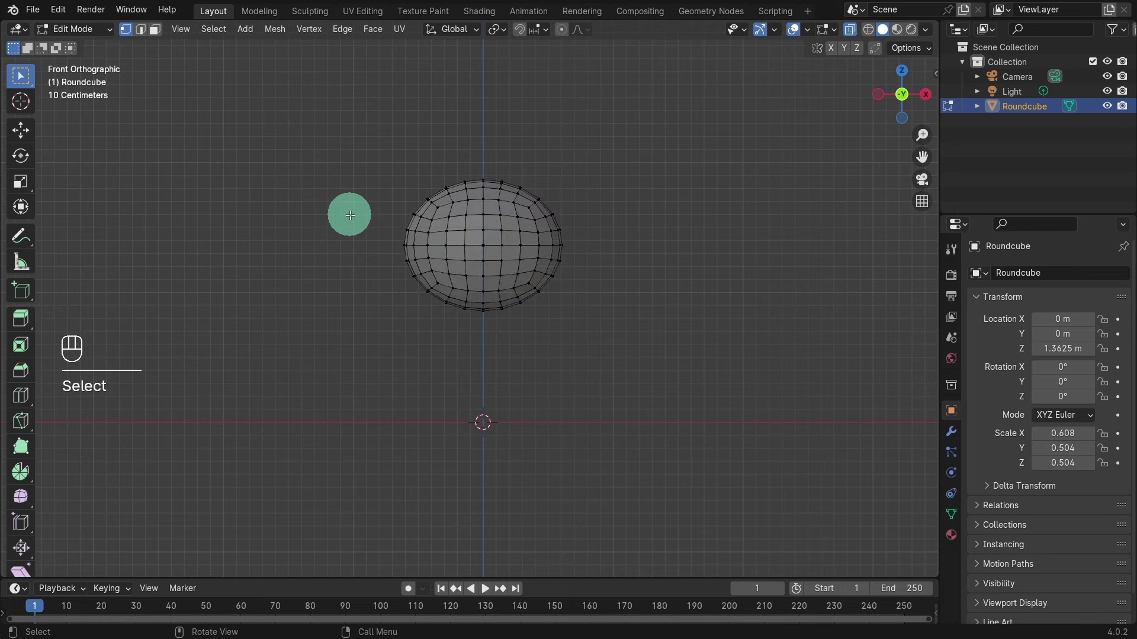
drag(379, 147, 478, 344)
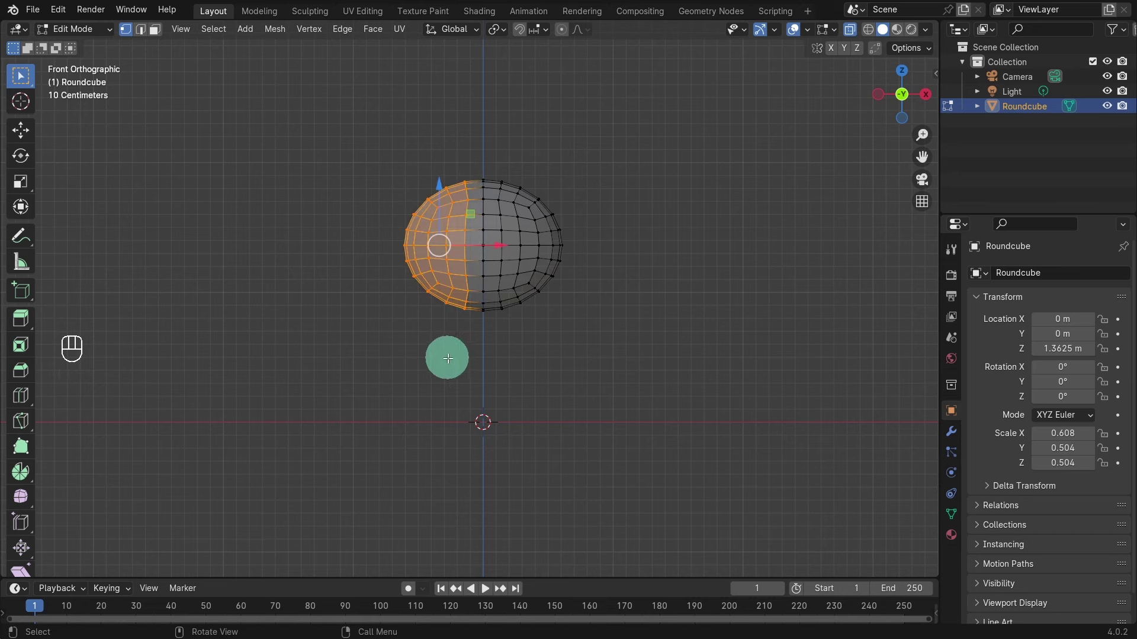
key(x)
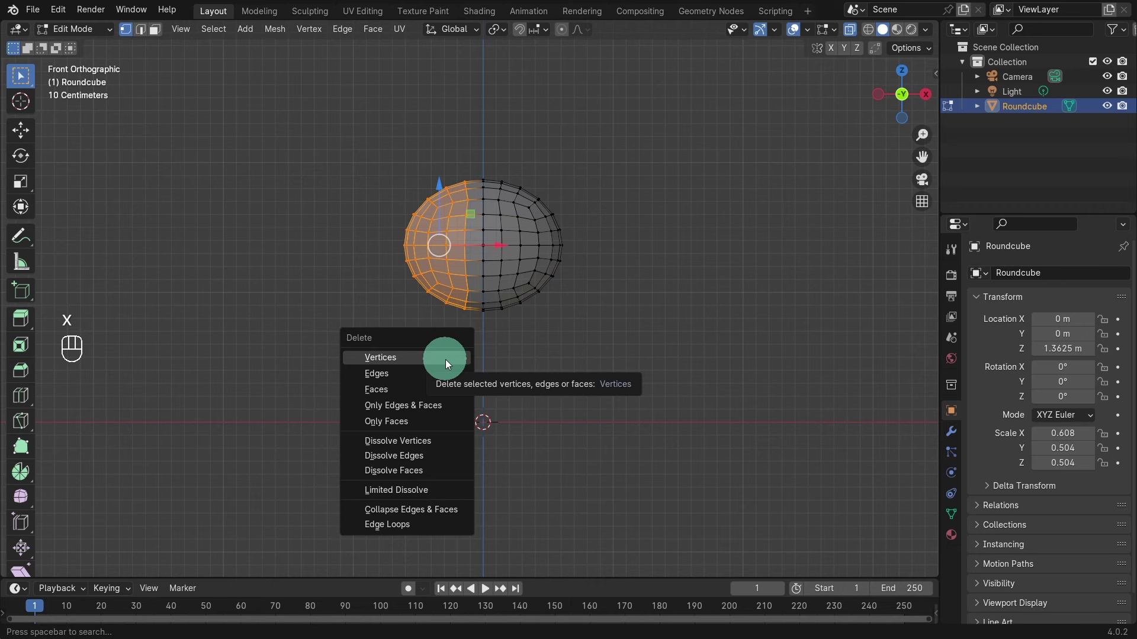
click(445, 360)
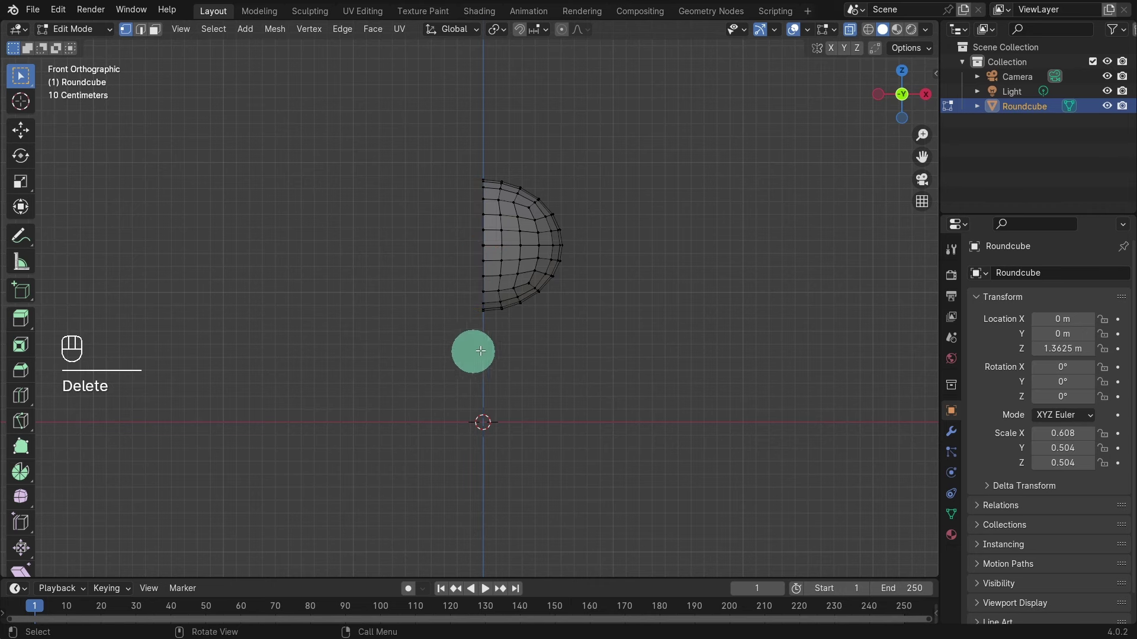
Add a Mirror modifier on the X axis to the half head, with on-cage display and Clipping enabled
click(950, 431)
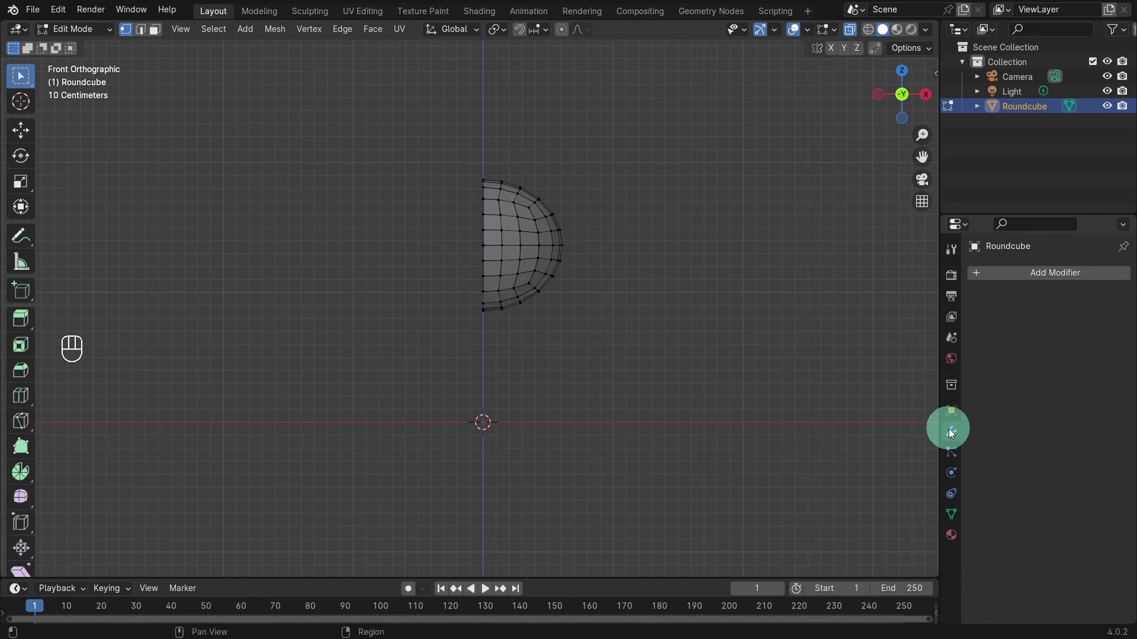
click(1039, 271)
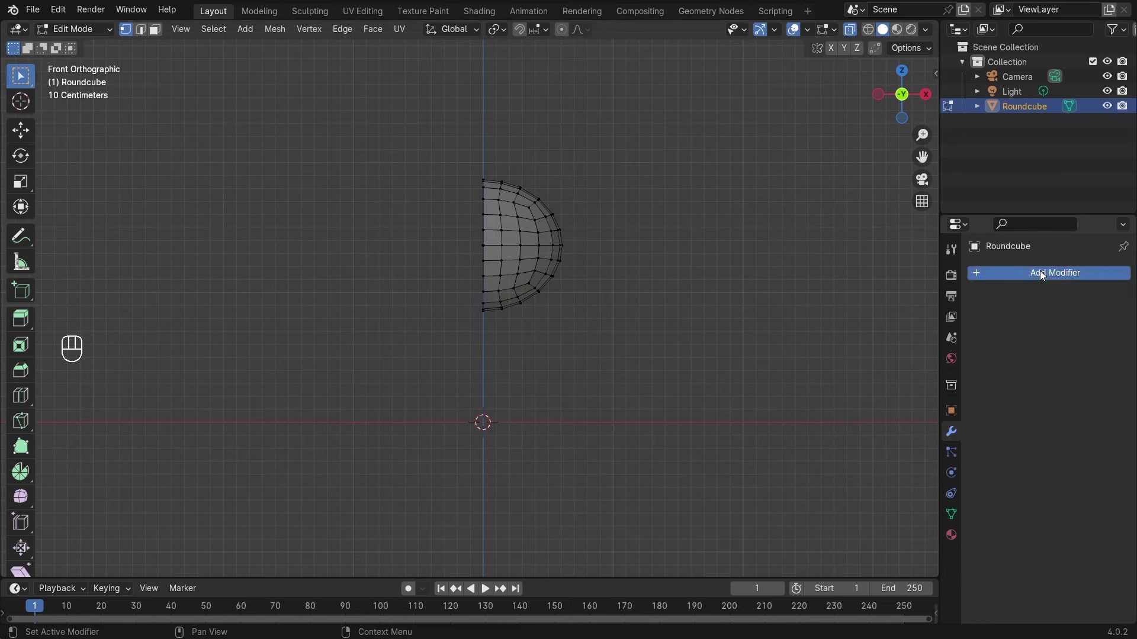
mouse_move(971, 323)
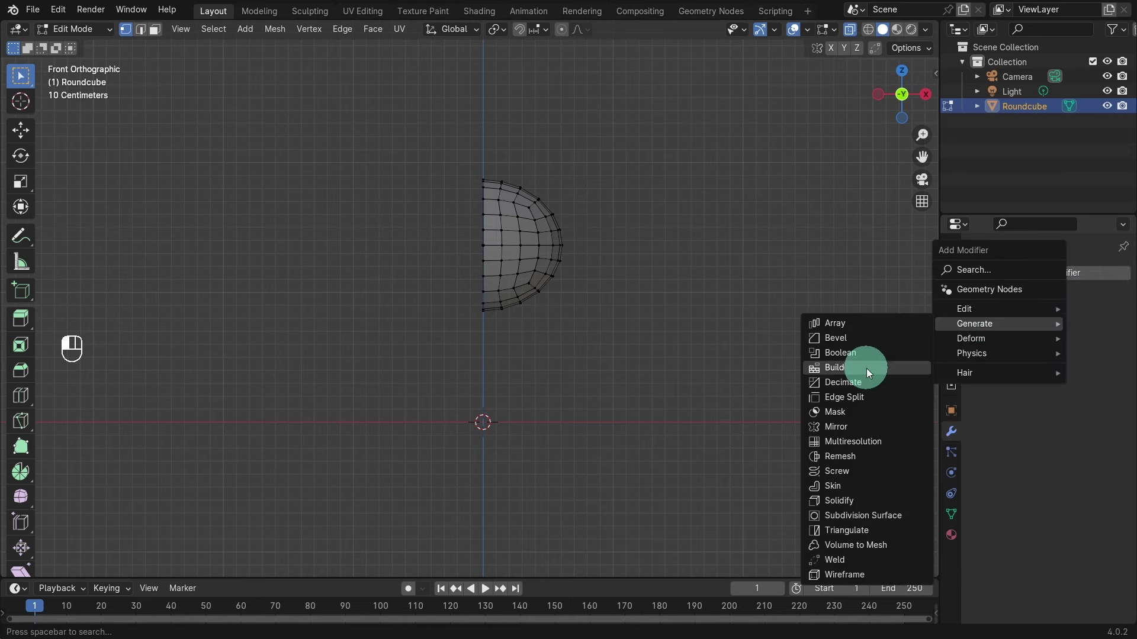
click(856, 426)
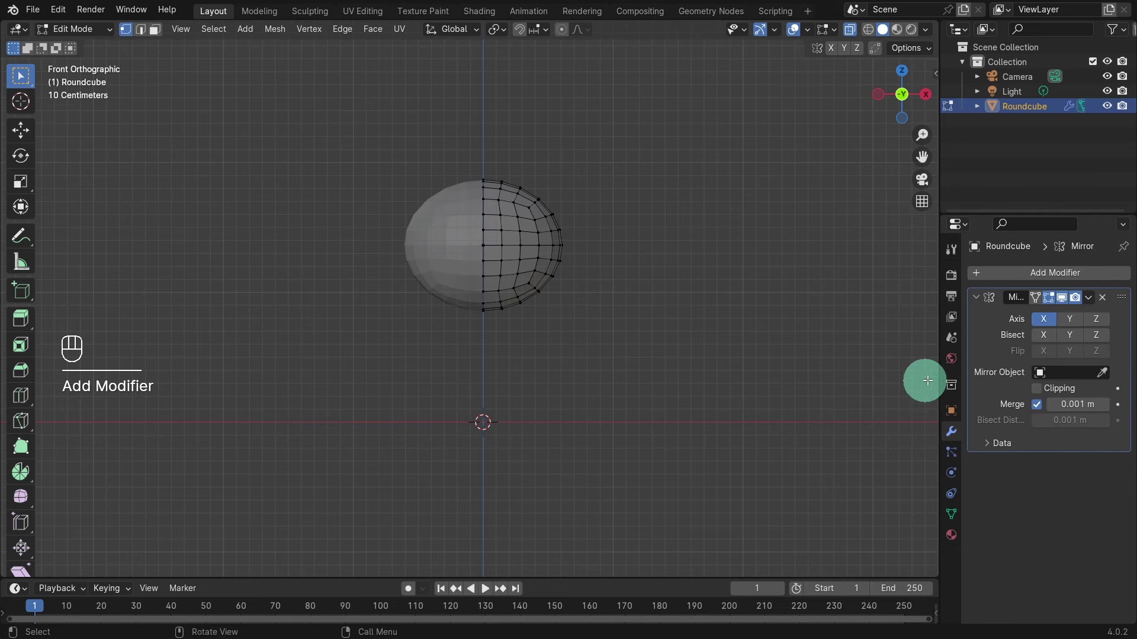
click(1036, 297)
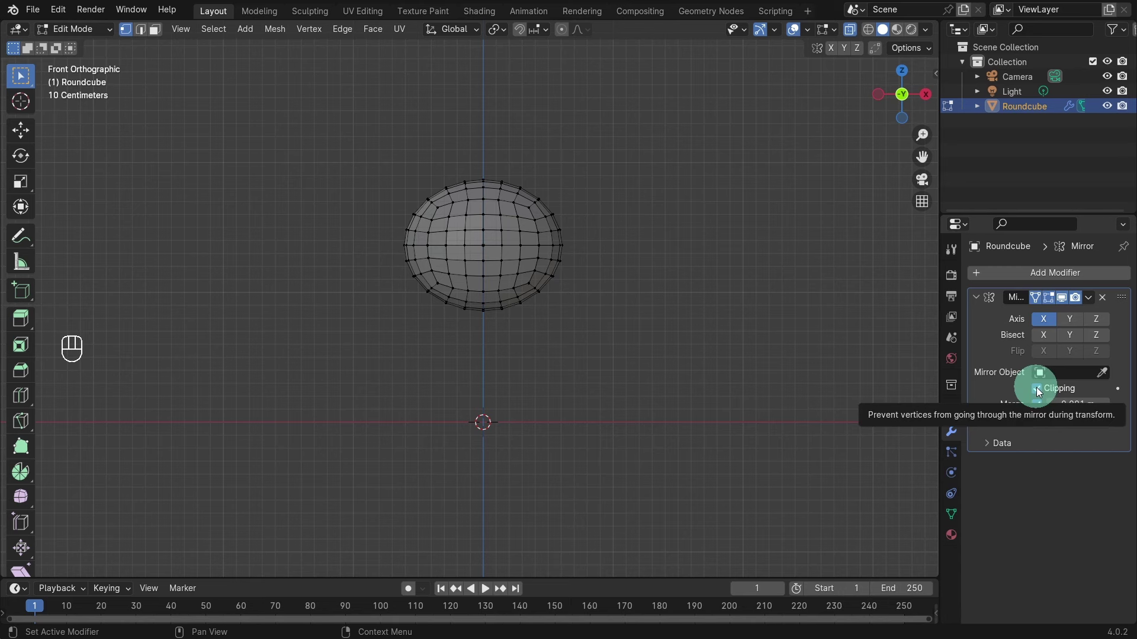
Add a Subdivision Surface modifier with viewport and render levels set to 3, and turn off X-ray
click(1042, 275)
mouse_move(1038, 271)
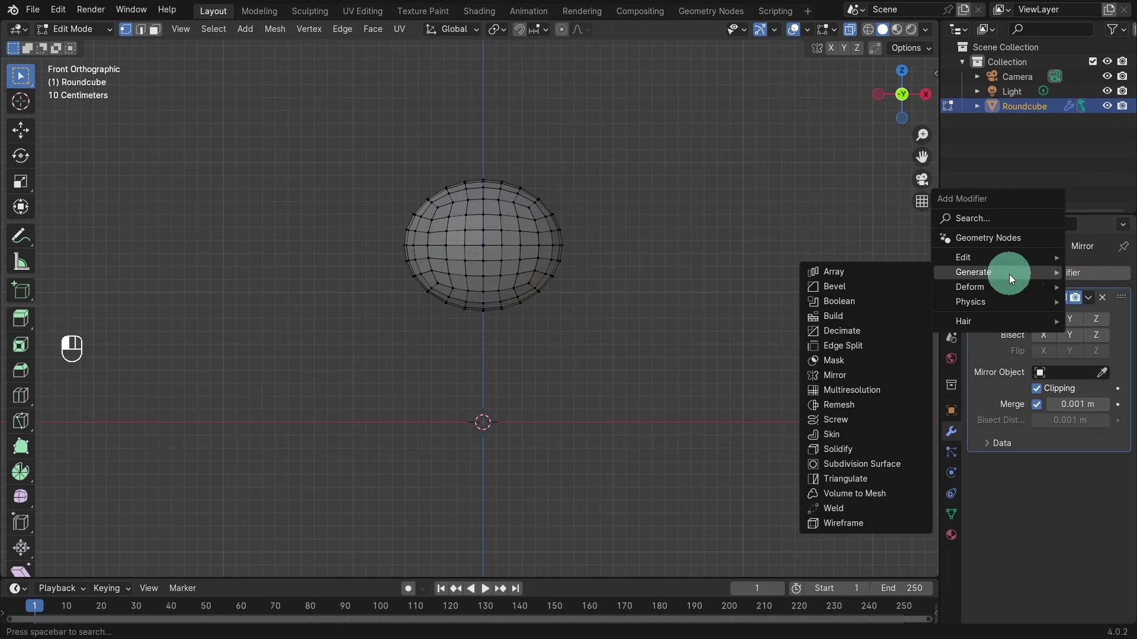
click(899, 464)
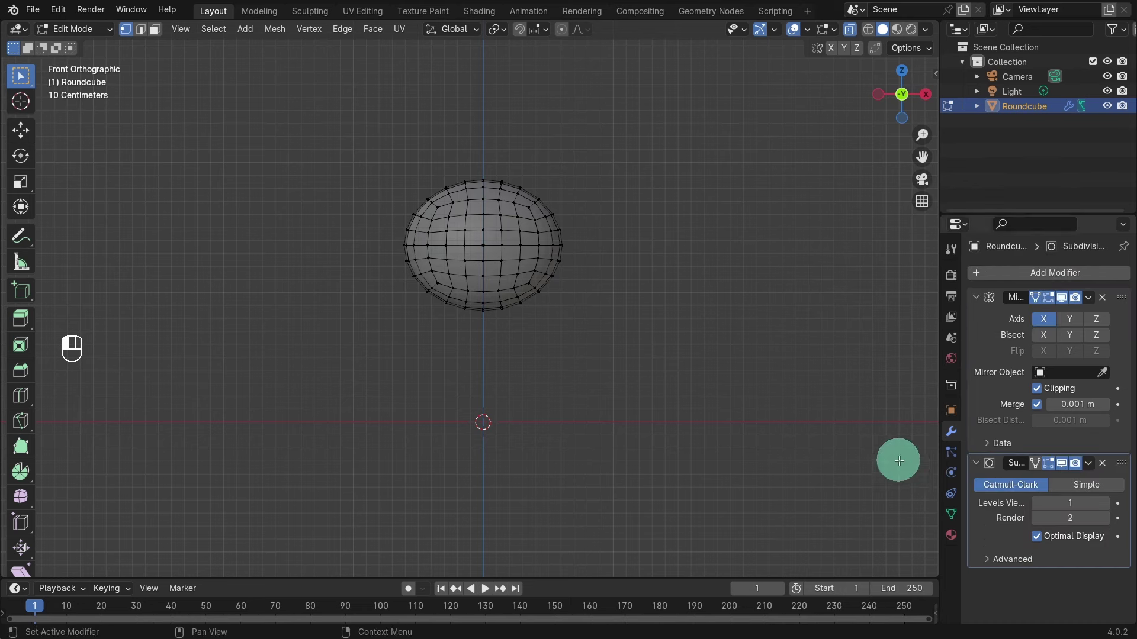
click(1106, 503)
click(1106, 503)
click(1106, 517)
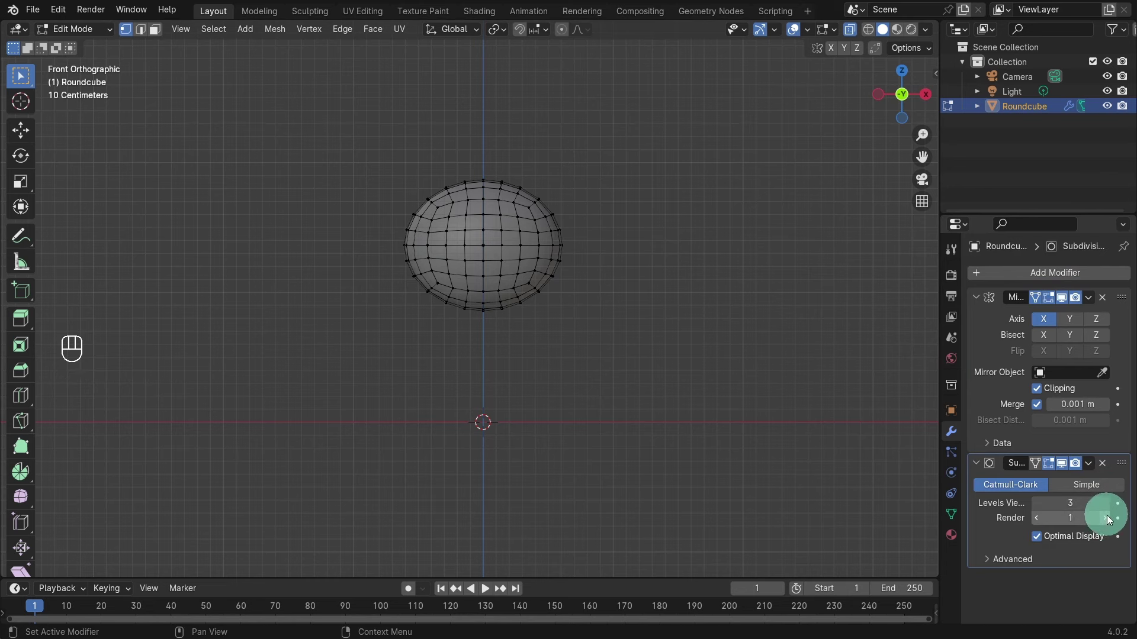
click(1103, 517)
click(1067, 503)
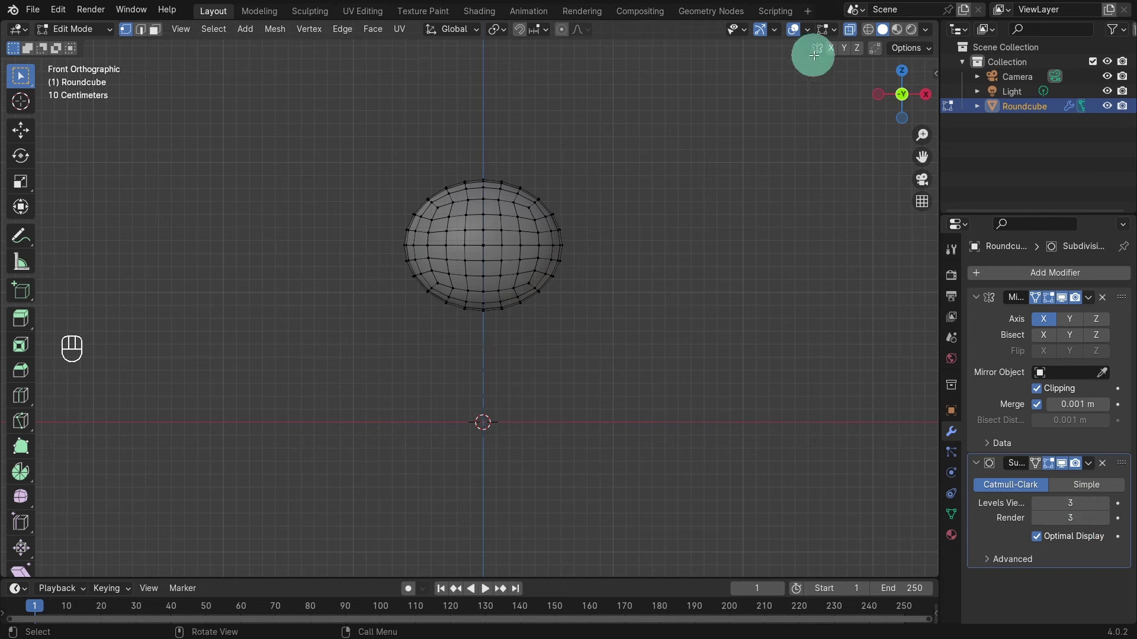
click(852, 30)
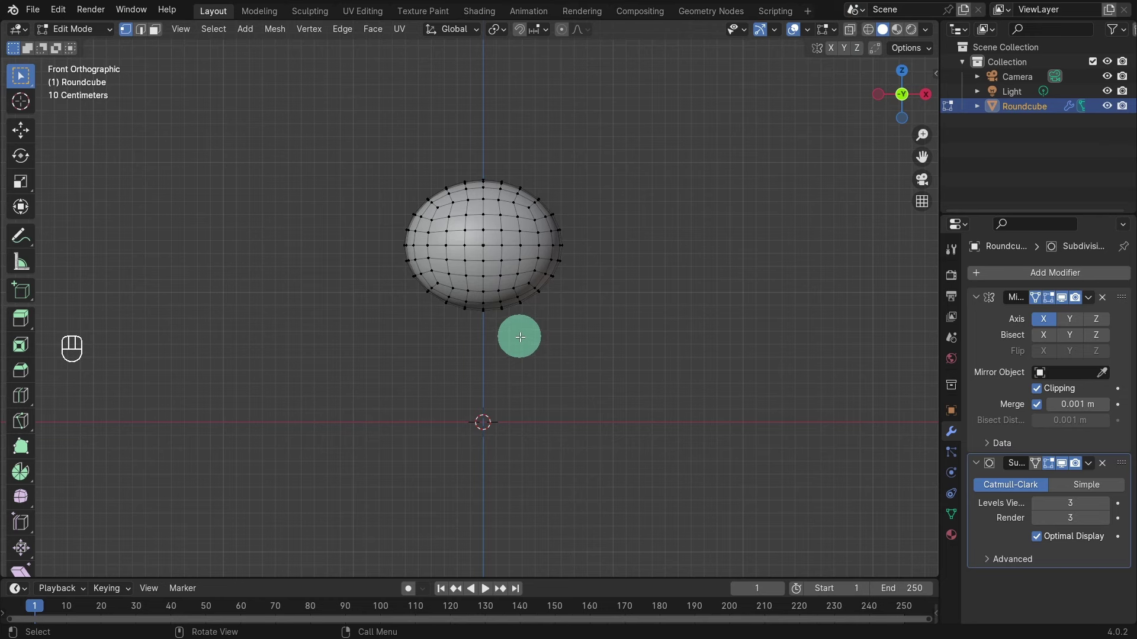
Extrude the row of faces on the head's upper positive-X side by about 0.09 m and scale them to about 0.849 as the ear base
key(3)
middle_drag(518, 335, 371, 368)
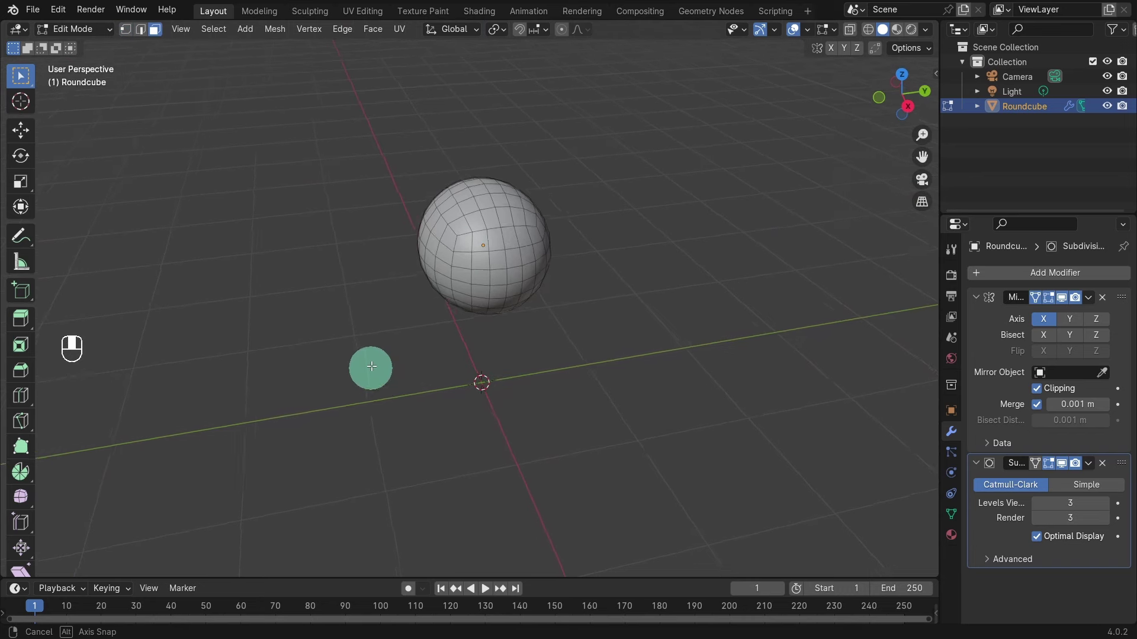
scroll(469, 237, up, 2)
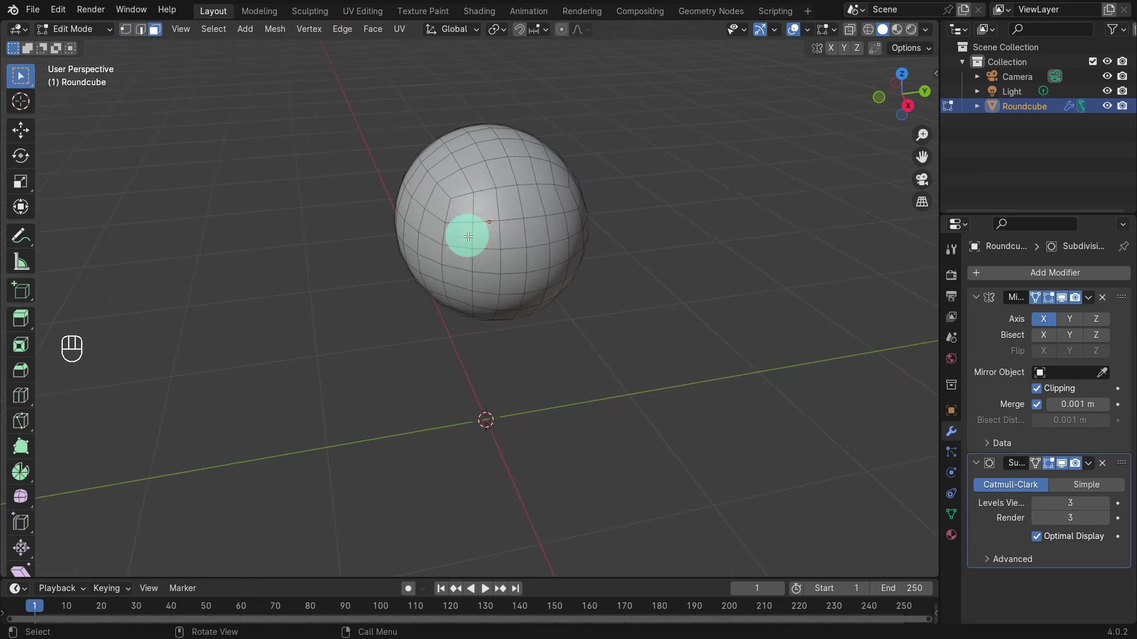
click(515, 149)
shift+click(524, 179)
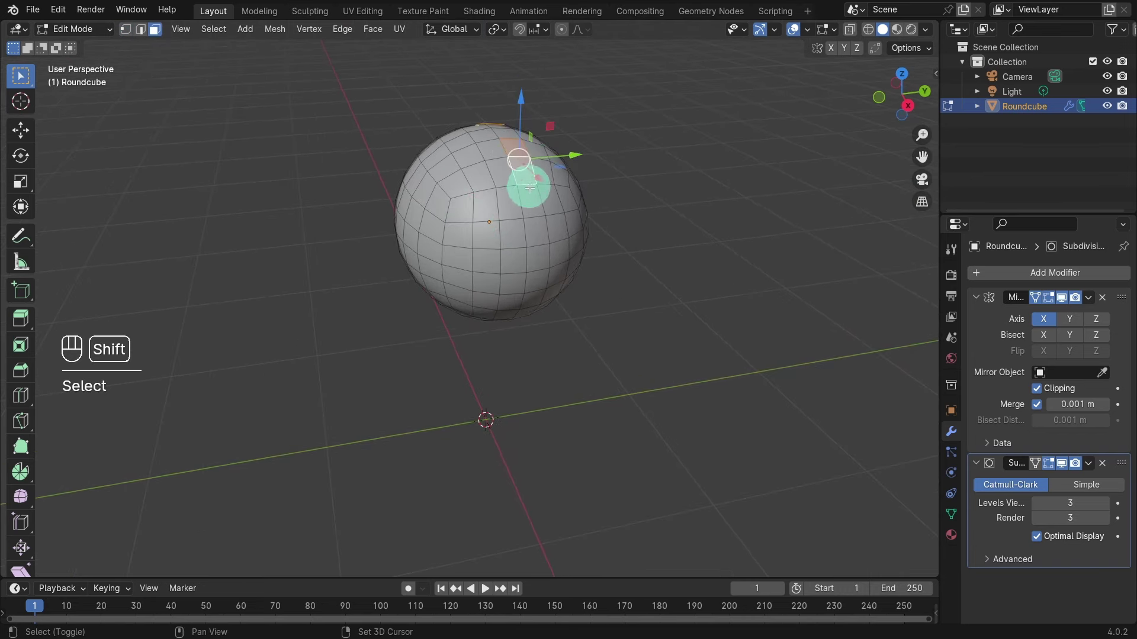
middle_drag(533, 201, 596, 190)
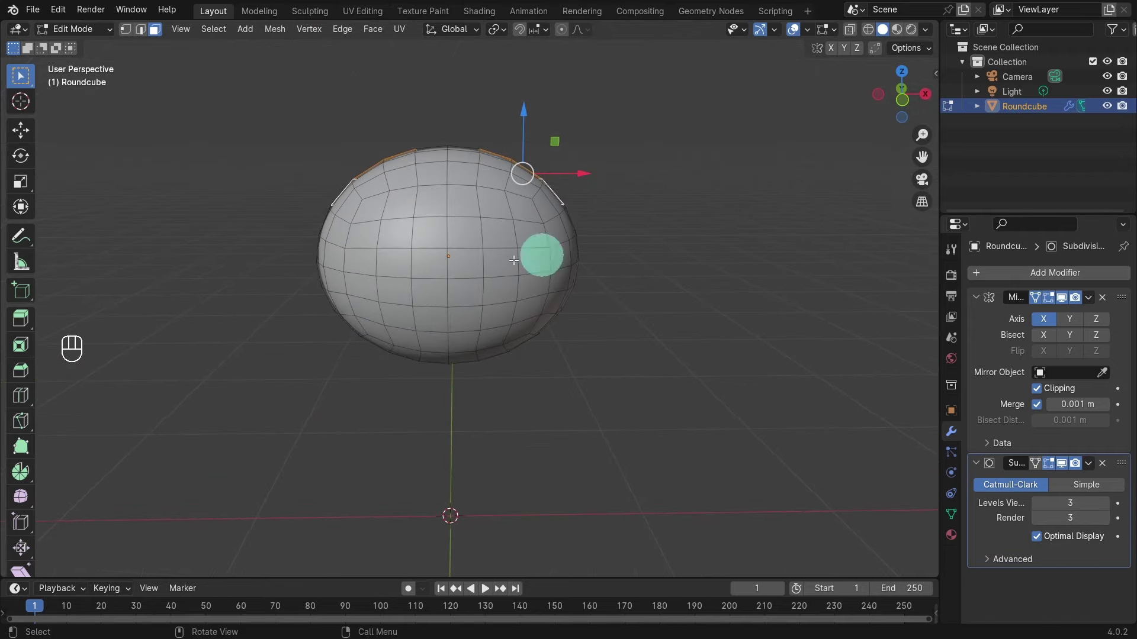
key(KP_1)
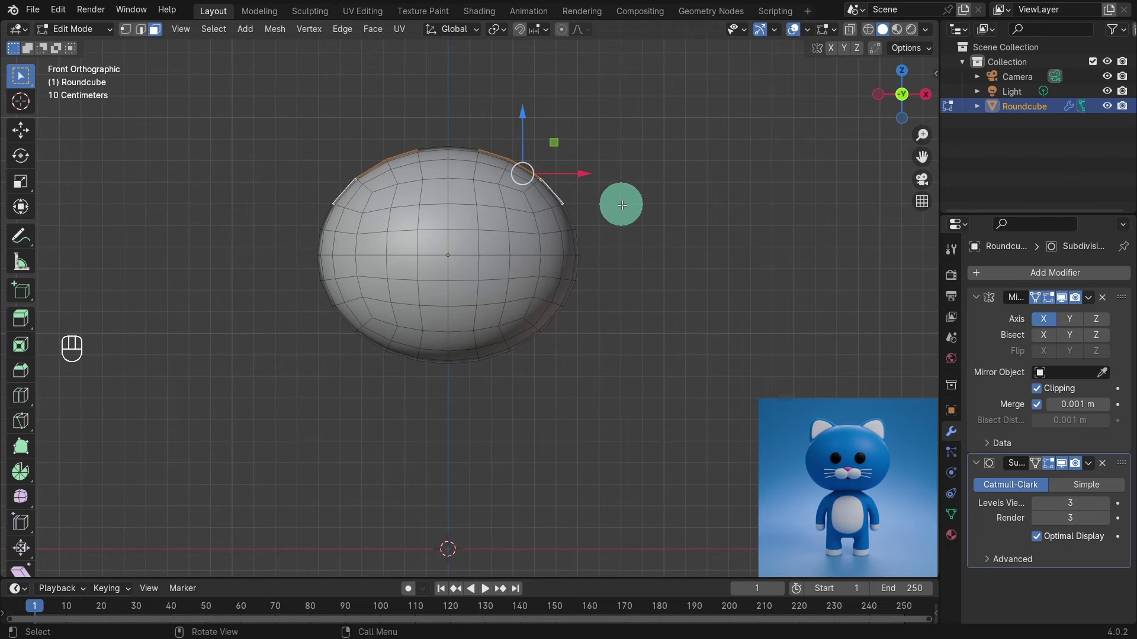
key(e)
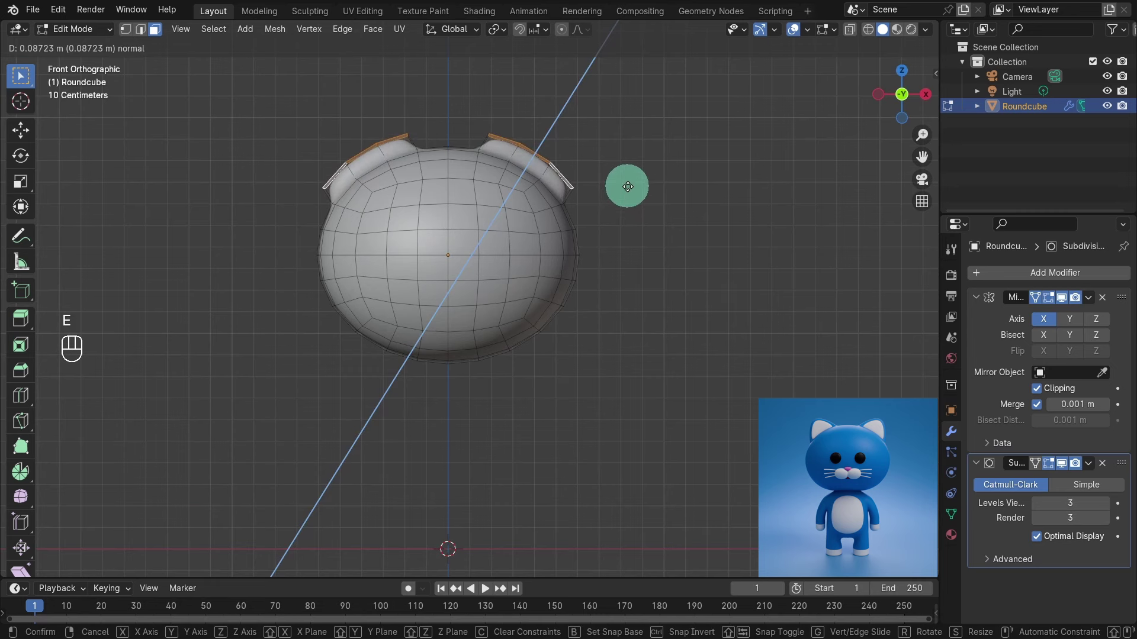
click(627, 186)
key(s)
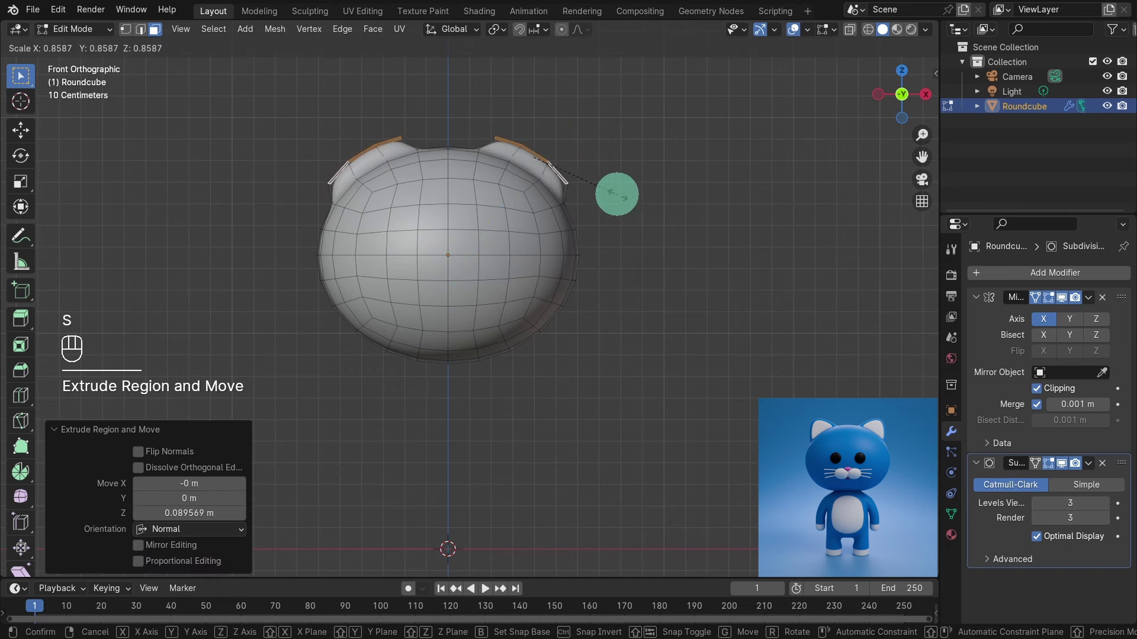
click(617, 195)
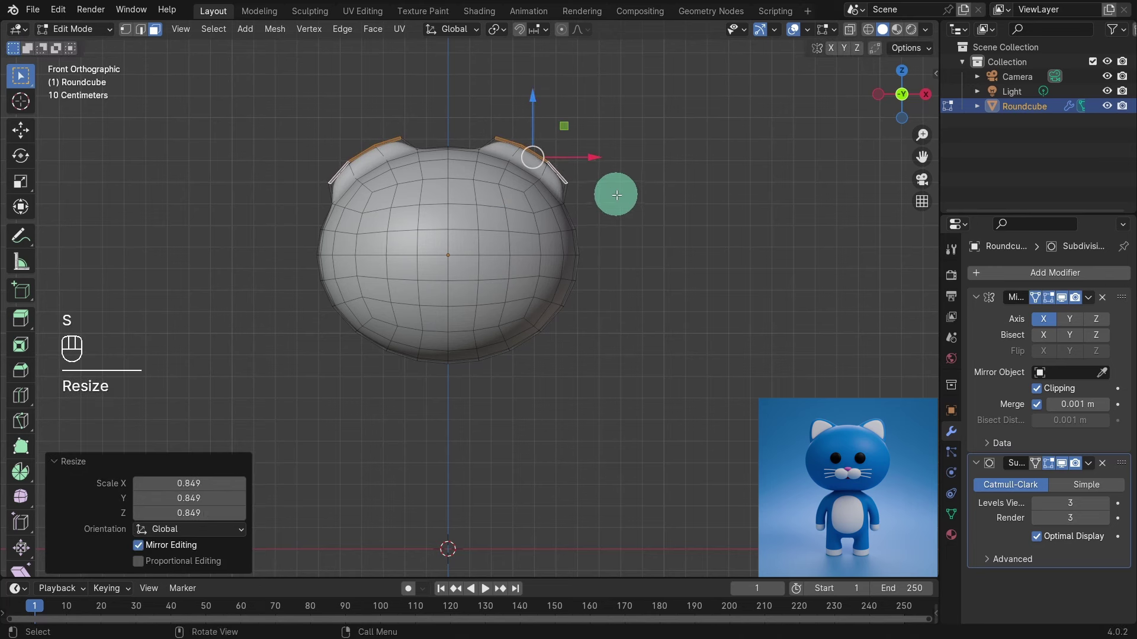
Extrude the ear faces outward again by about 0.103 m and scale them to about 0.626 to taper the ear
key(e)
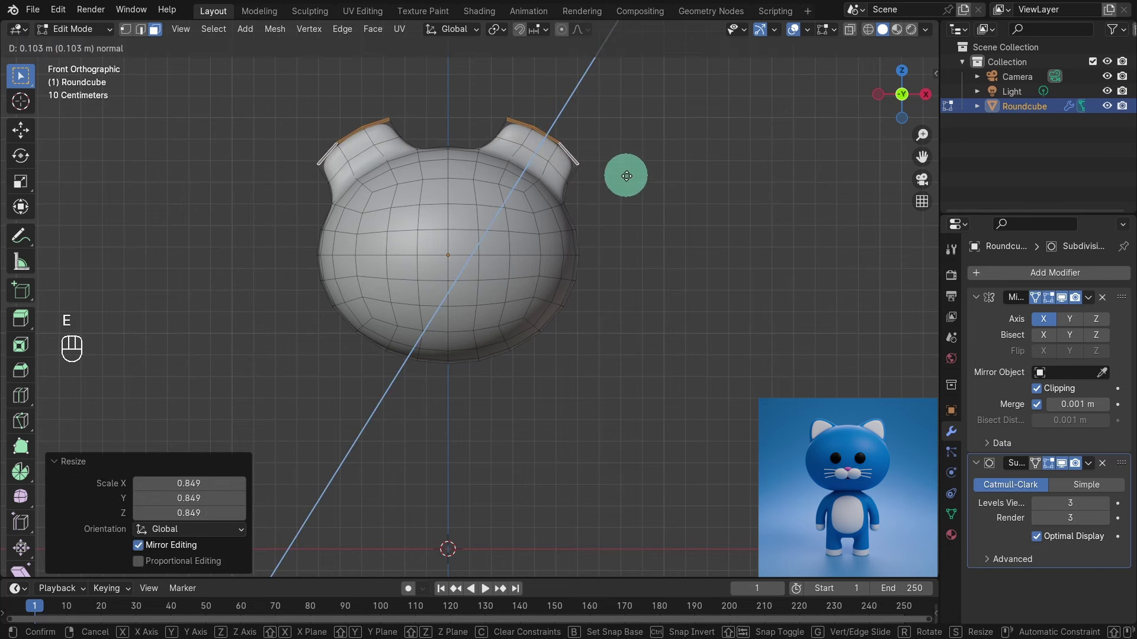
click(625, 176)
key(s)
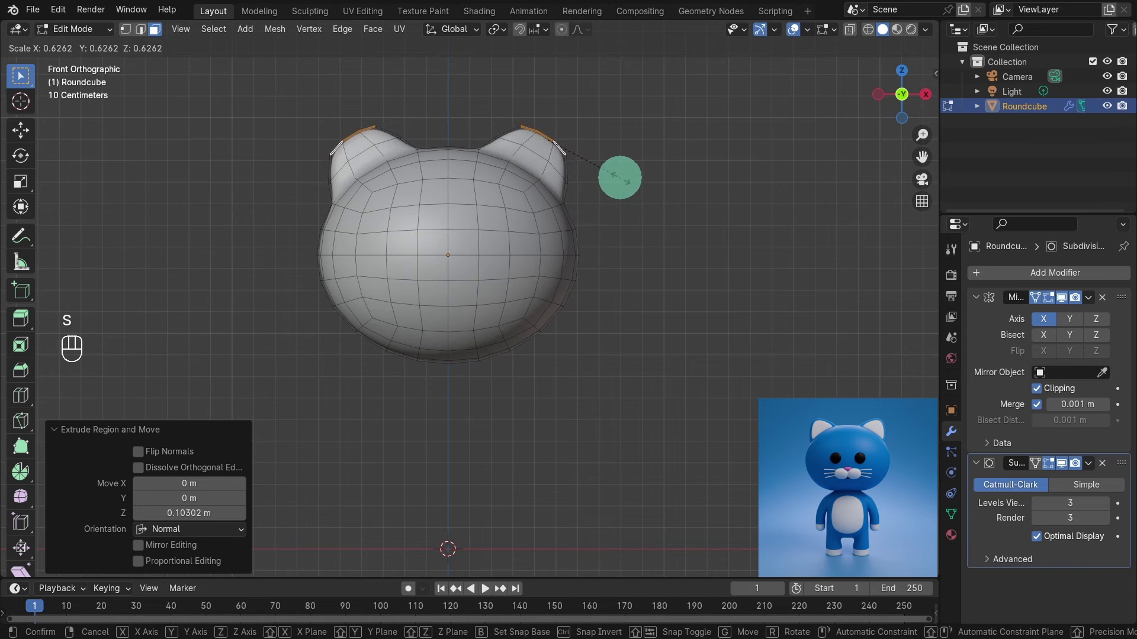
click(619, 177)
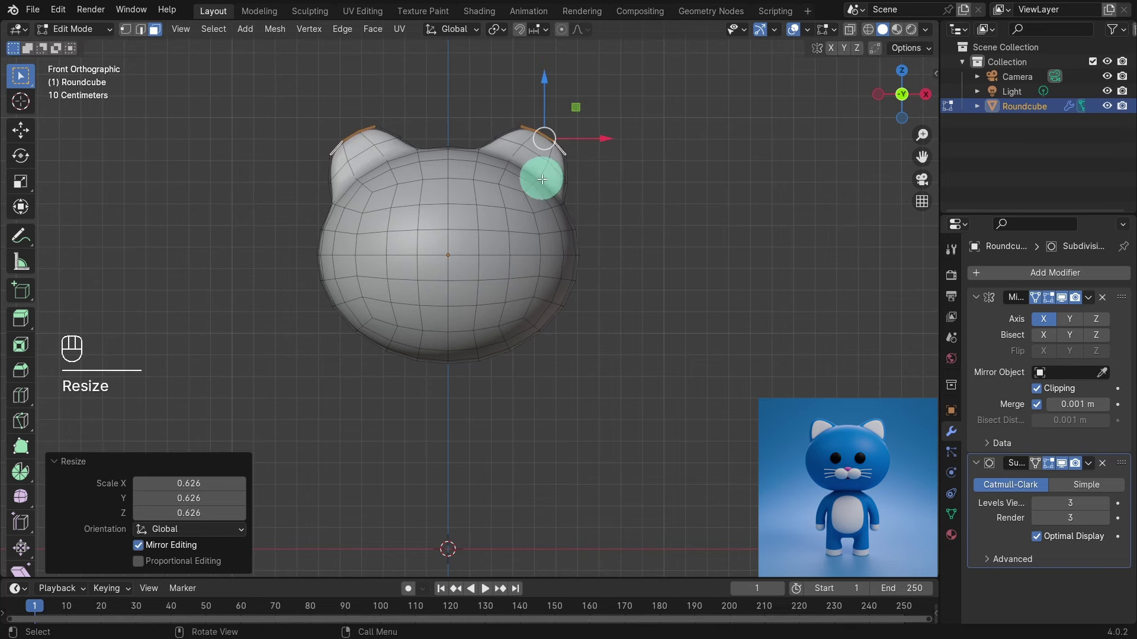
Move the small face at the tip of the positive-X ear about 0.029 m along X and 0.038 m along Z
middle_drag(541, 178, 500, 115)
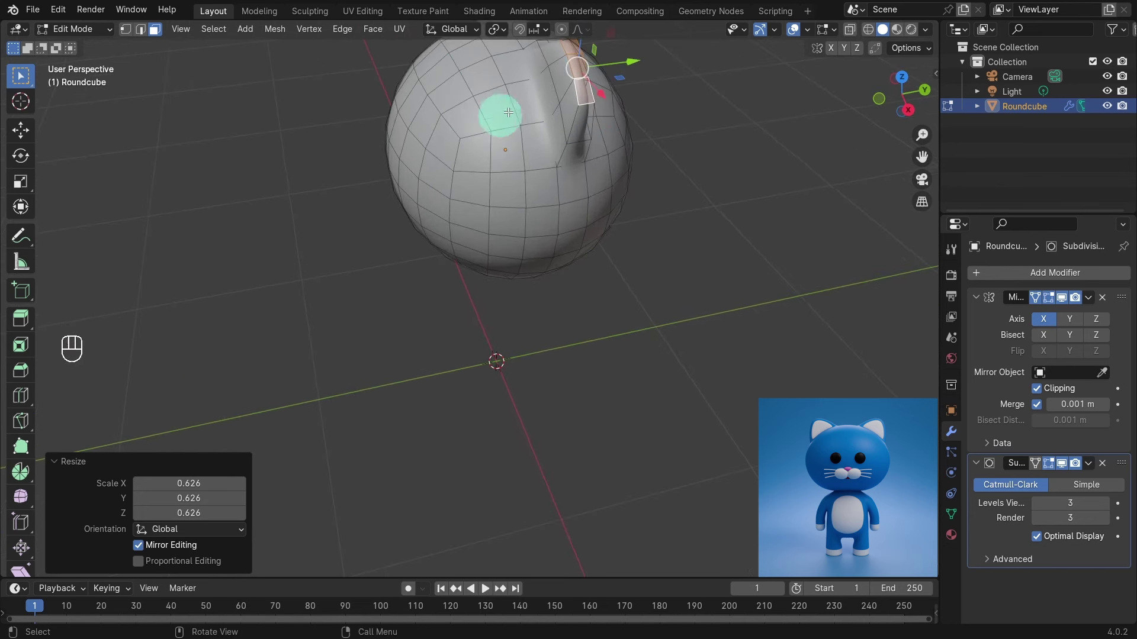
click(576, 69)
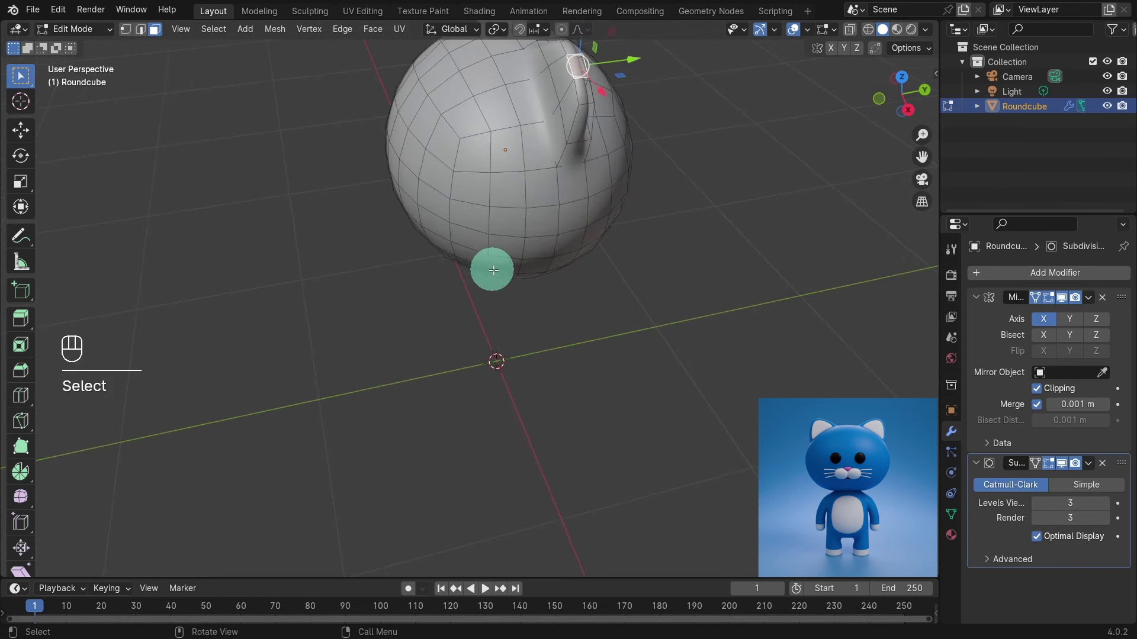
key(KP_1)
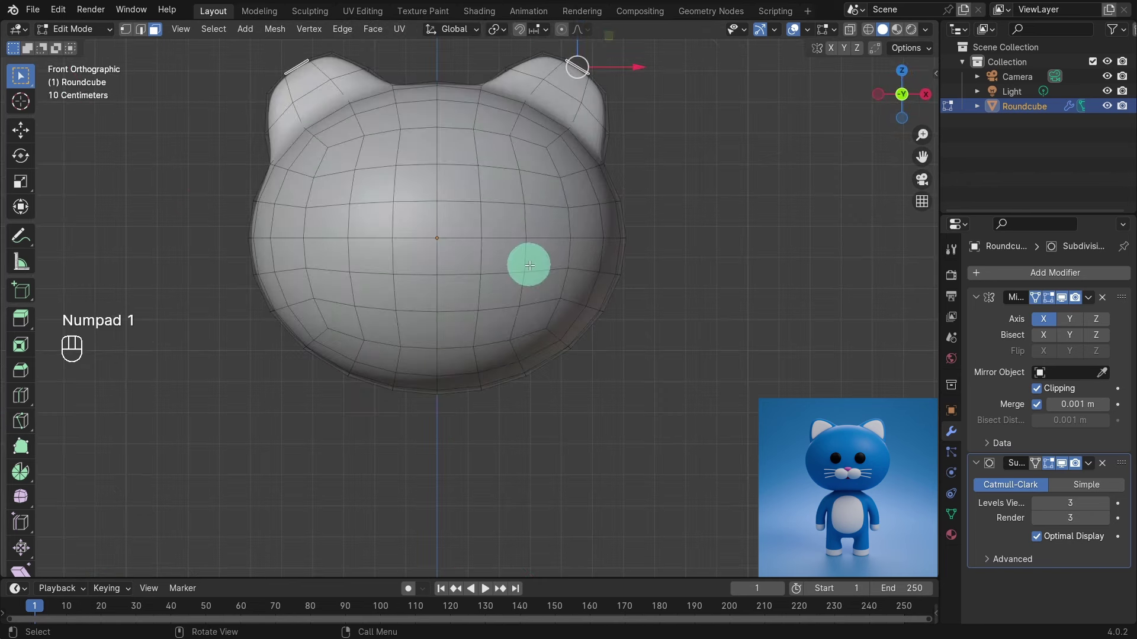
shift+middle_drag(413, 215, 464, 297)
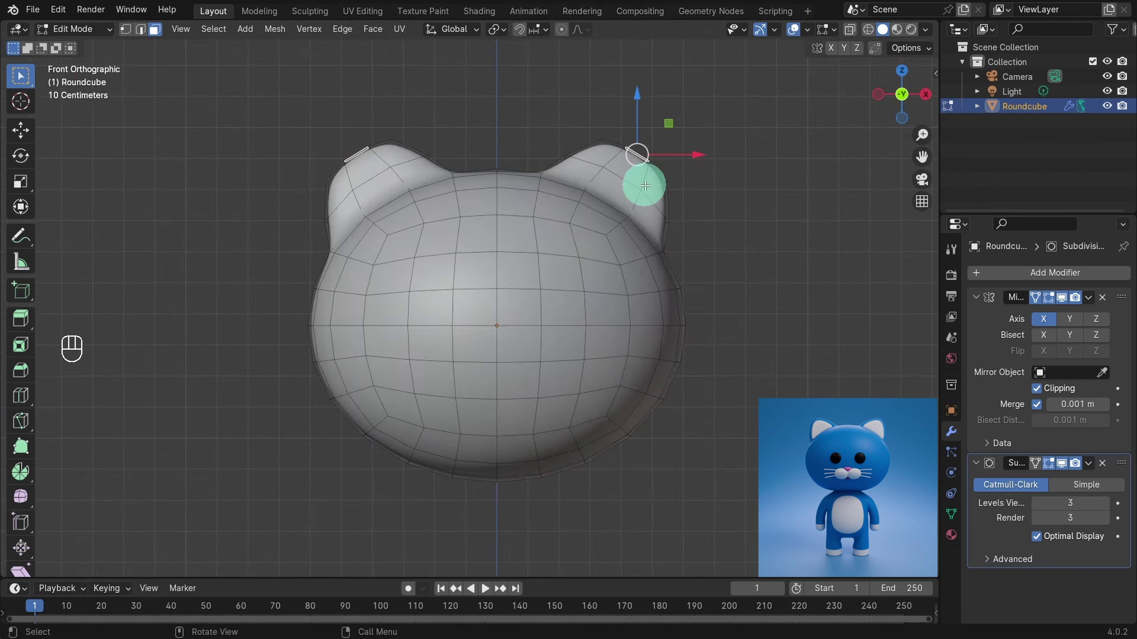
key(g)
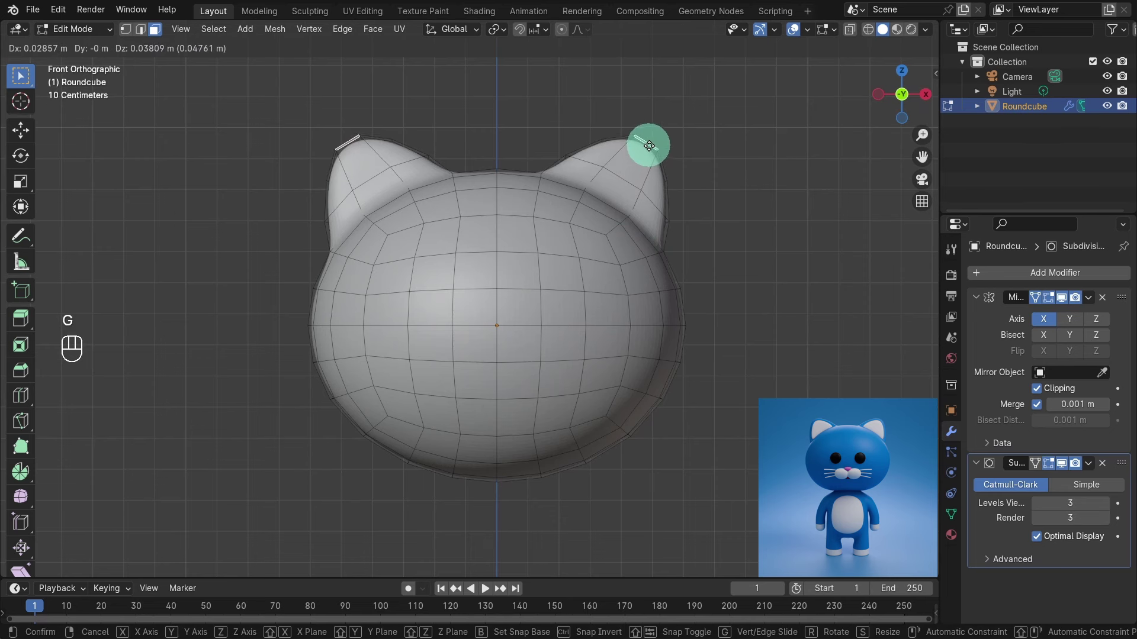
click(649, 145)
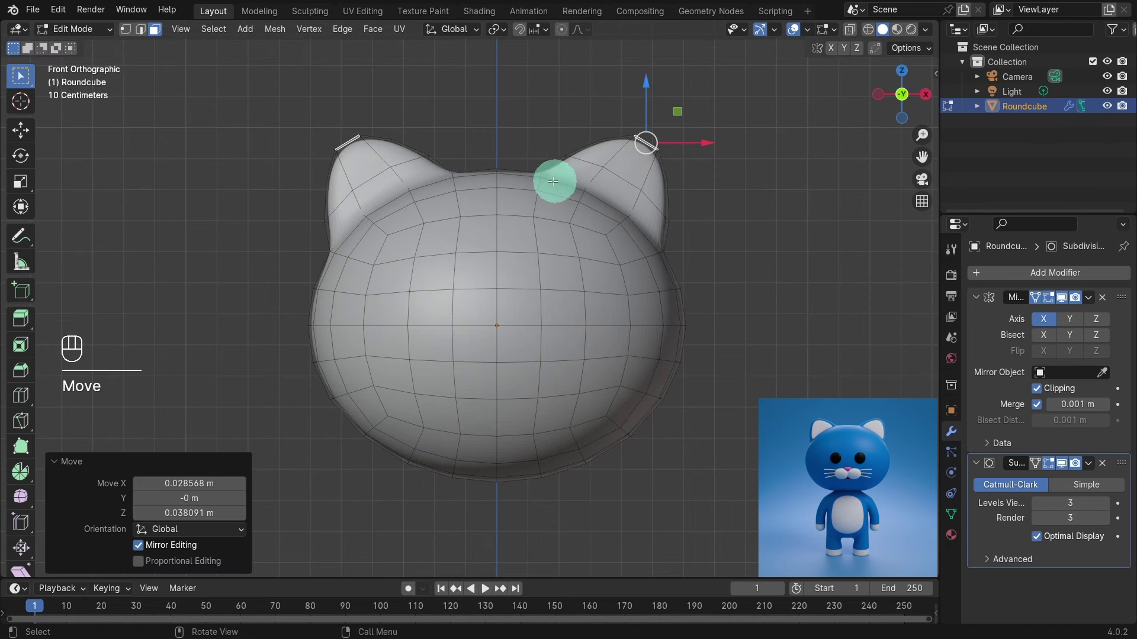
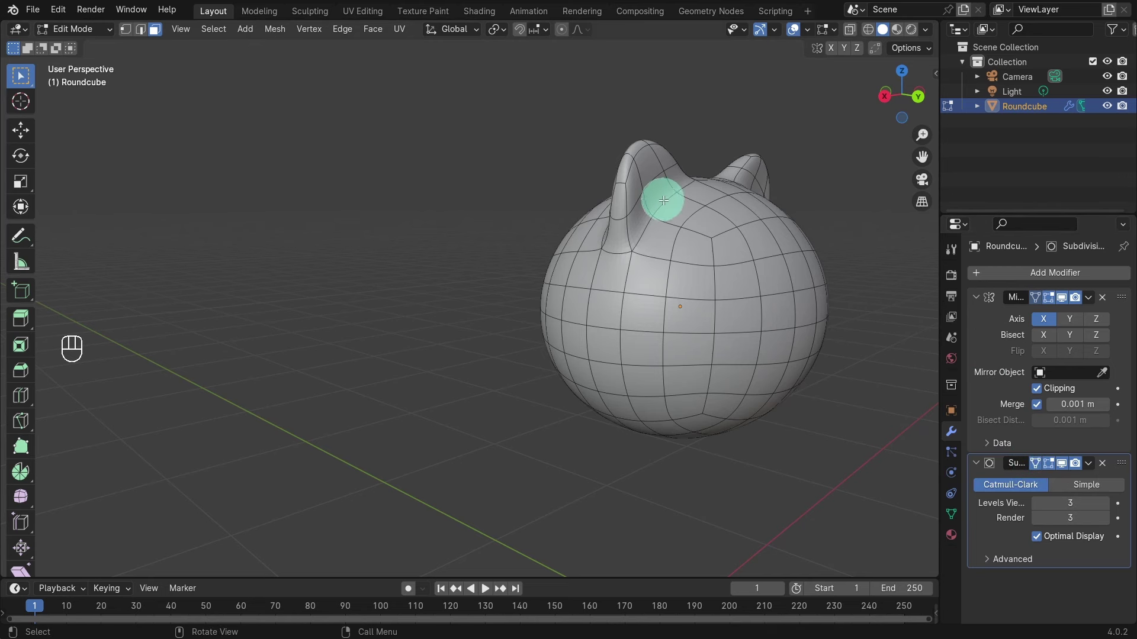
Edge-slide the edge at the back base of the positive-X ear away from the ear with a factor of -1
key(2)
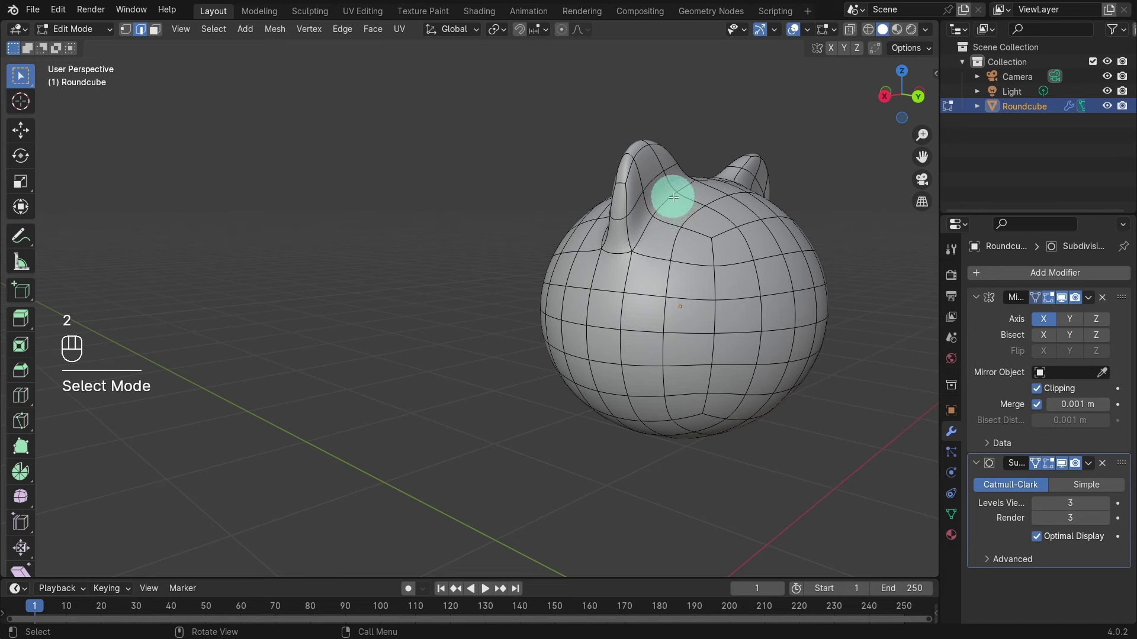
click(664, 199)
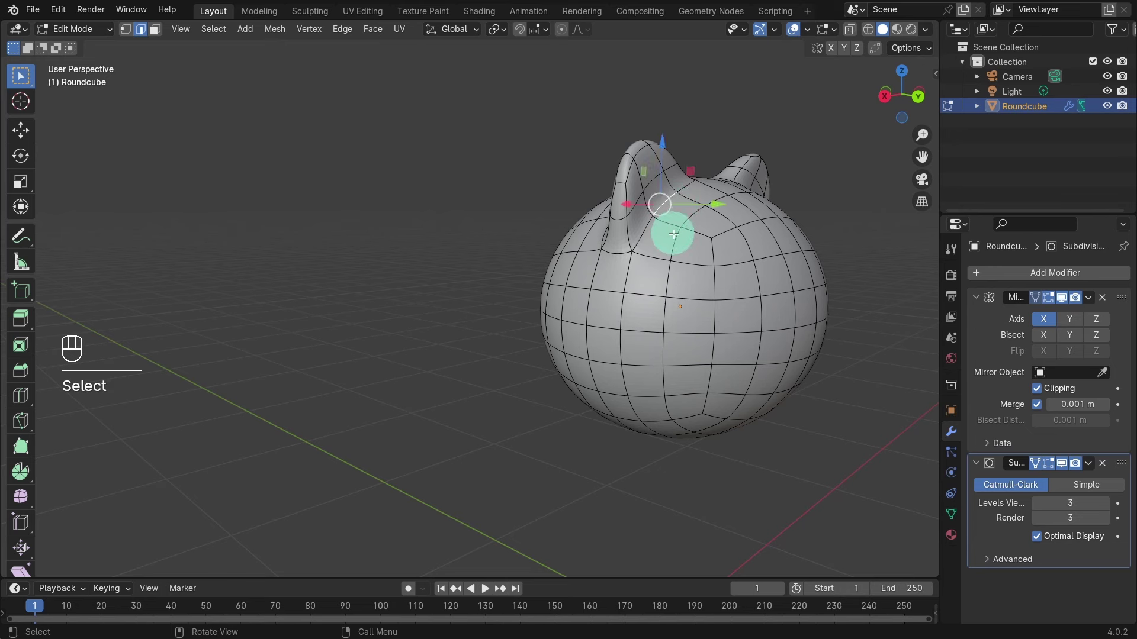
key(g)
key(g)
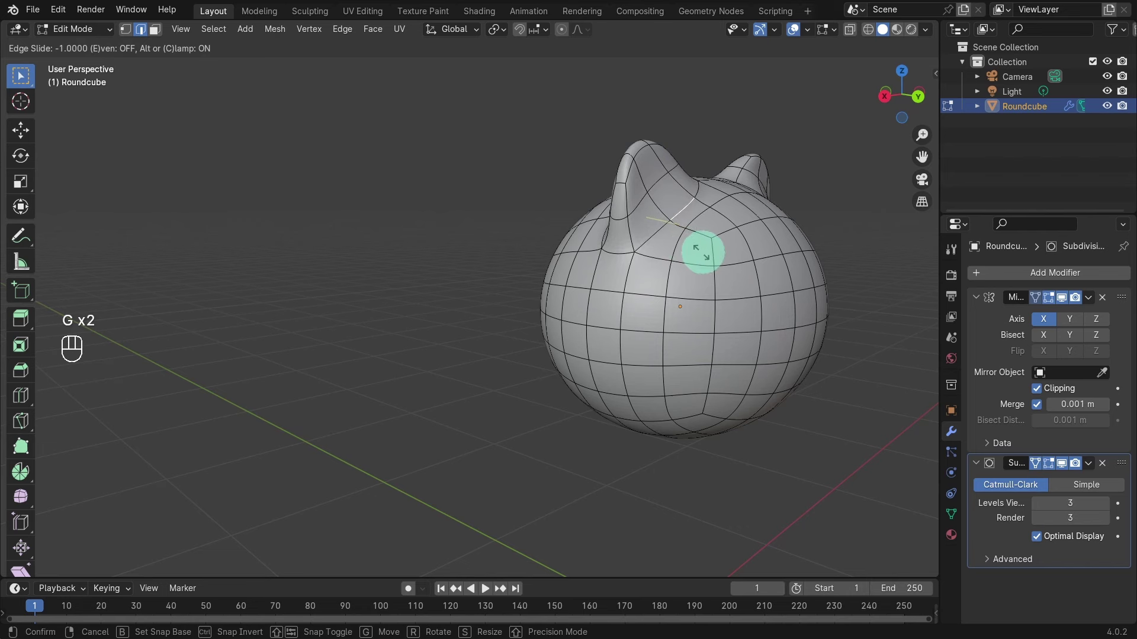
click(704, 253)
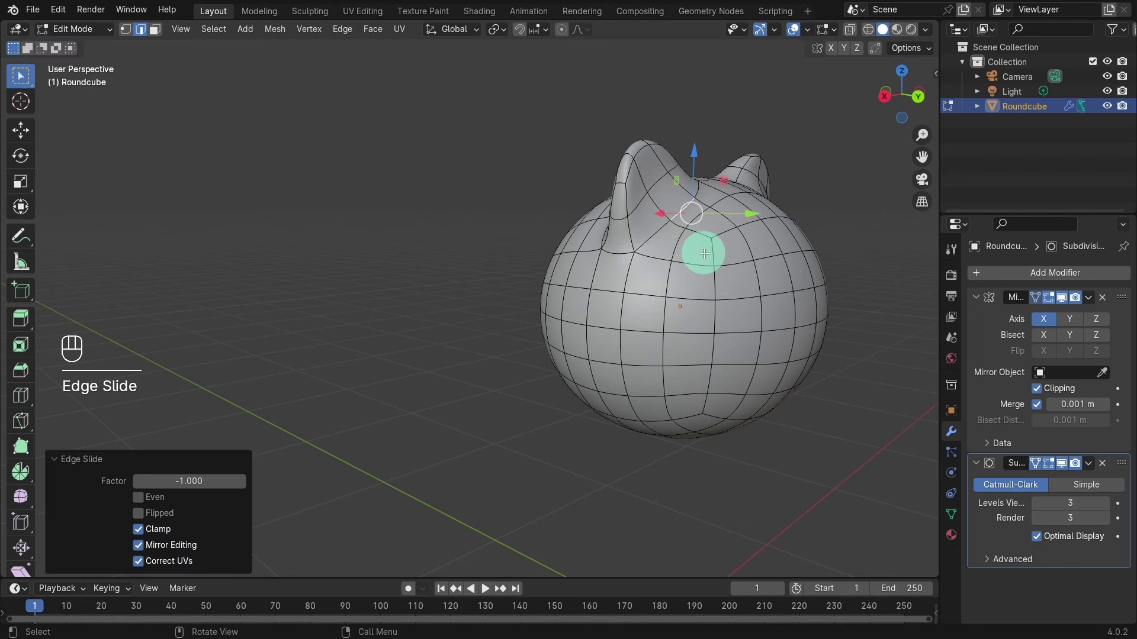
Move the middle edge on the back of the ear about 0.05 m along Y to thicken it, and deselect it
click(657, 179)
middle_drag(650, 213, 631, 296)
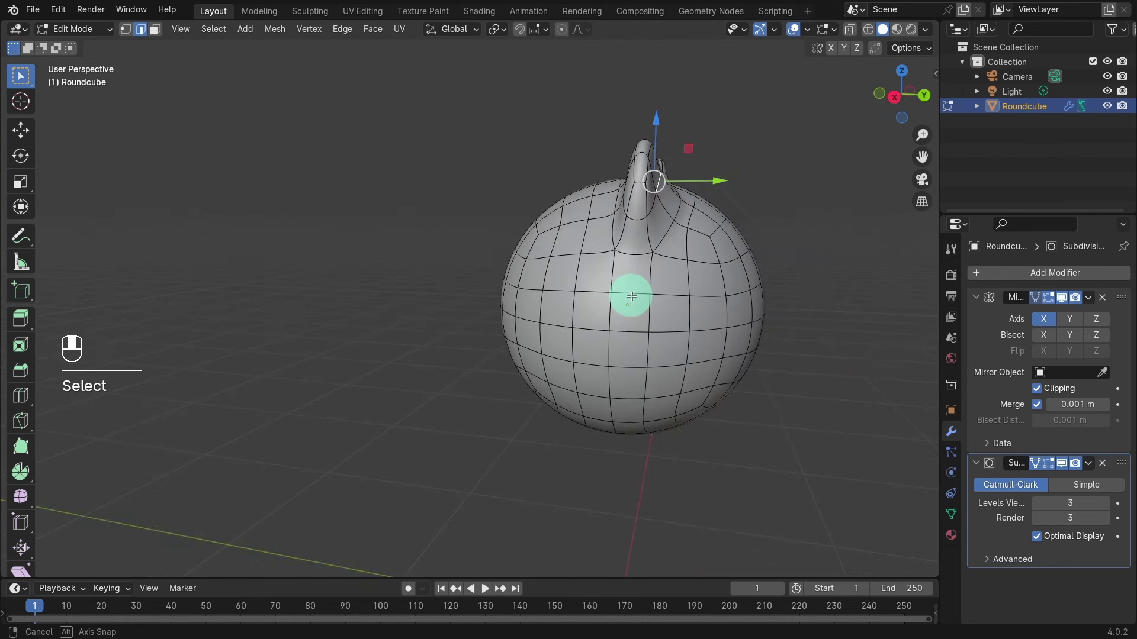
key(g)
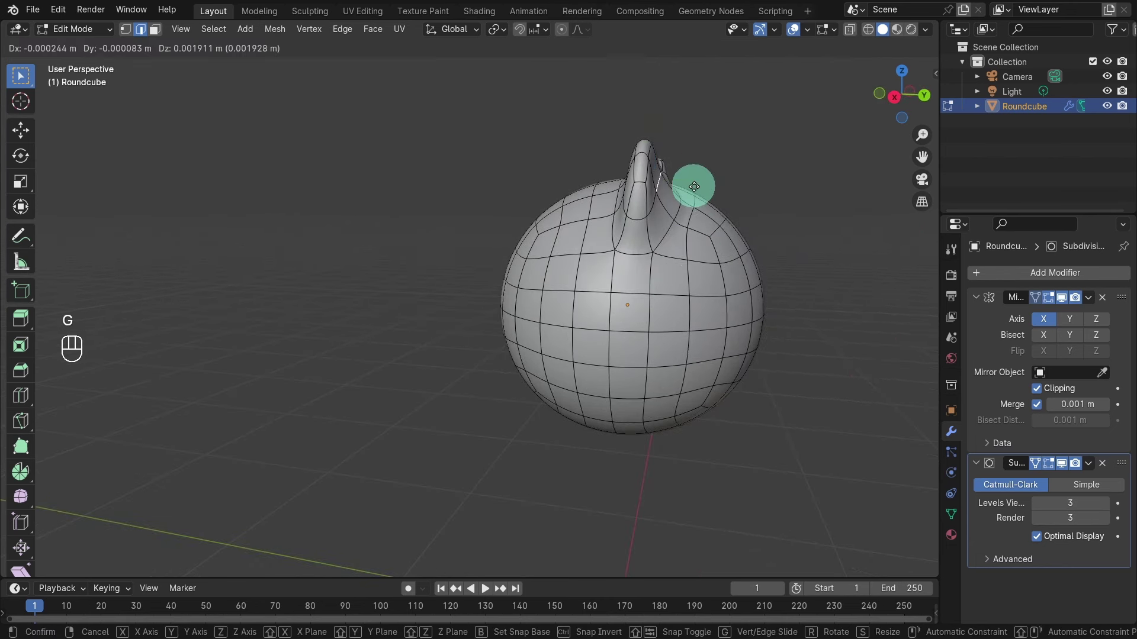
key(y)
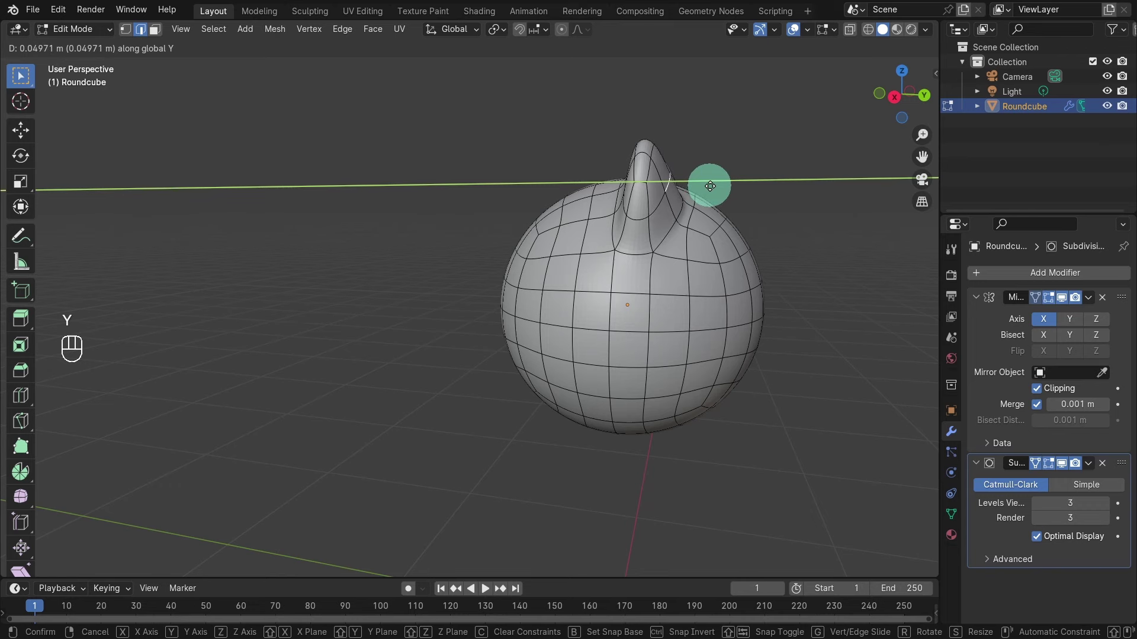
click(710, 186)
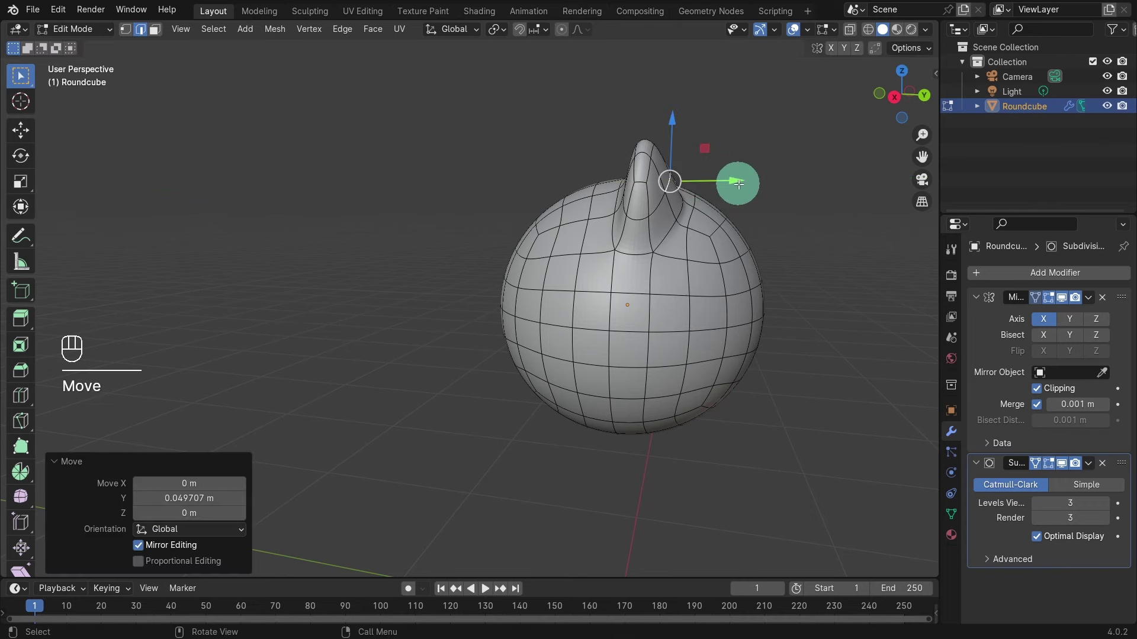
click(426, 365)
Inset all the front faces of the ear together by about 0.058 m, and clear the selection
middle_drag(426, 364, 559, 373)
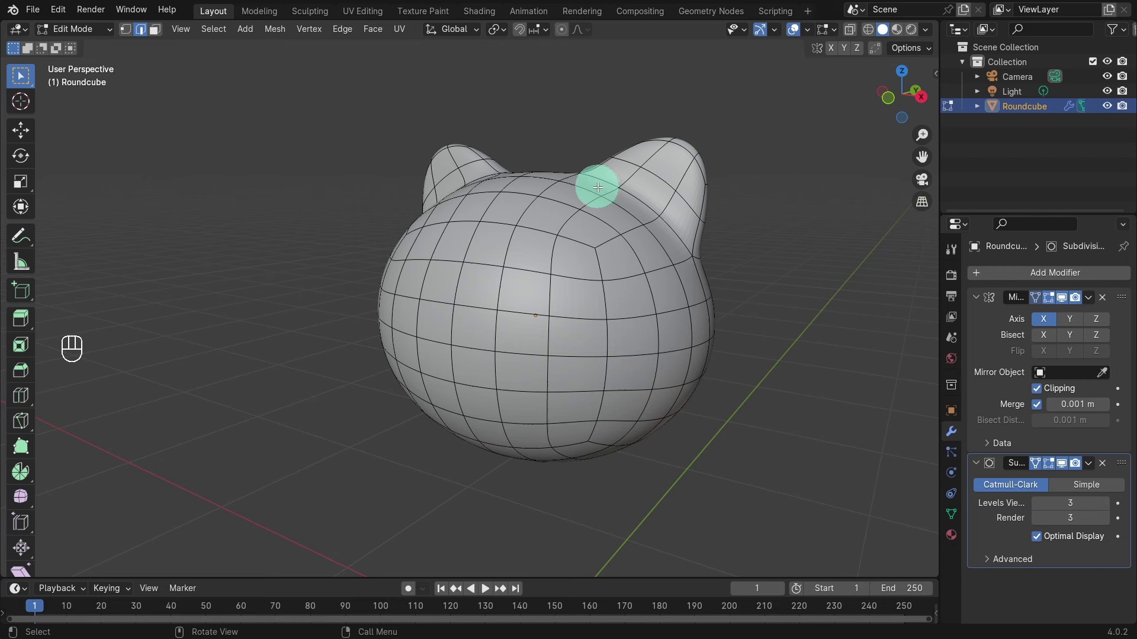
key(3)
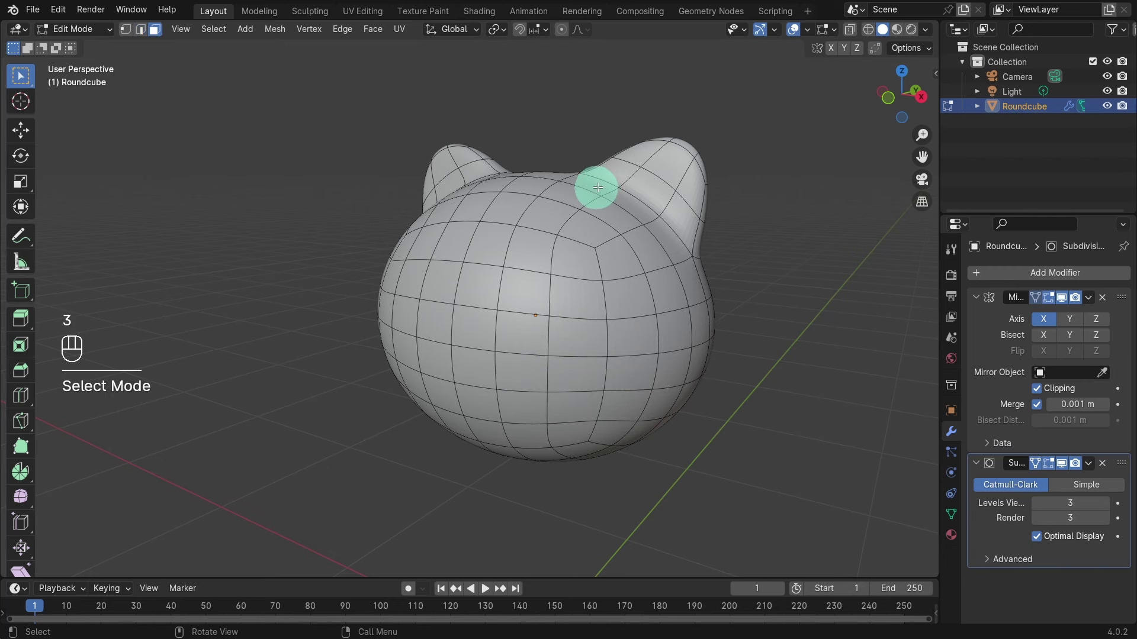
click(647, 163)
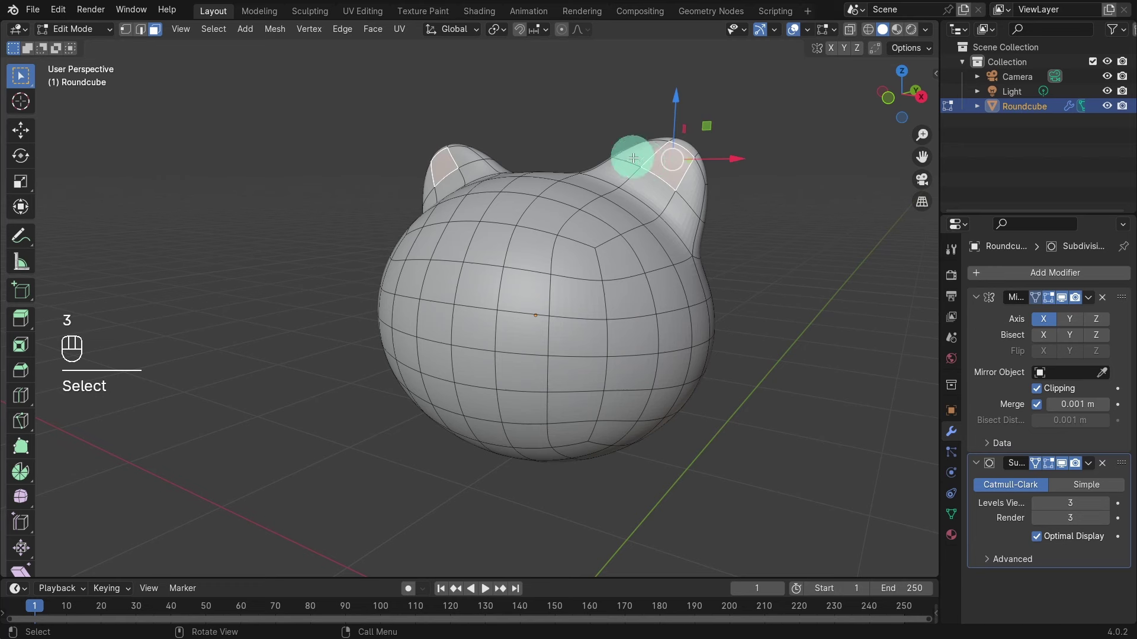
shift+click(644, 173)
shift+click(678, 202)
shift+click(665, 203)
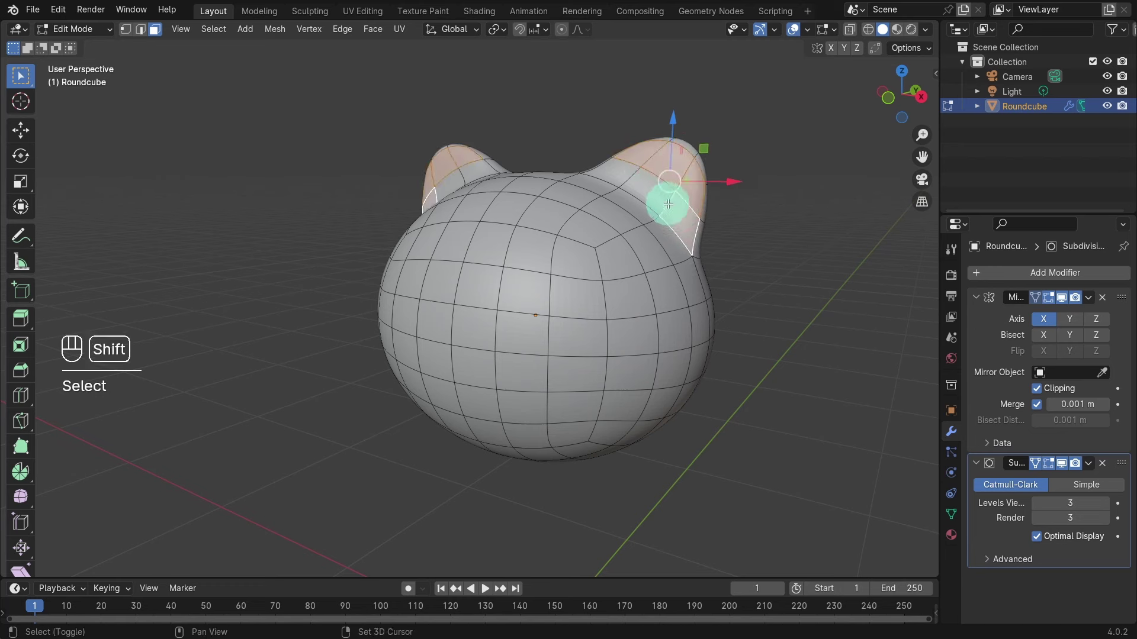
shift+click(627, 177)
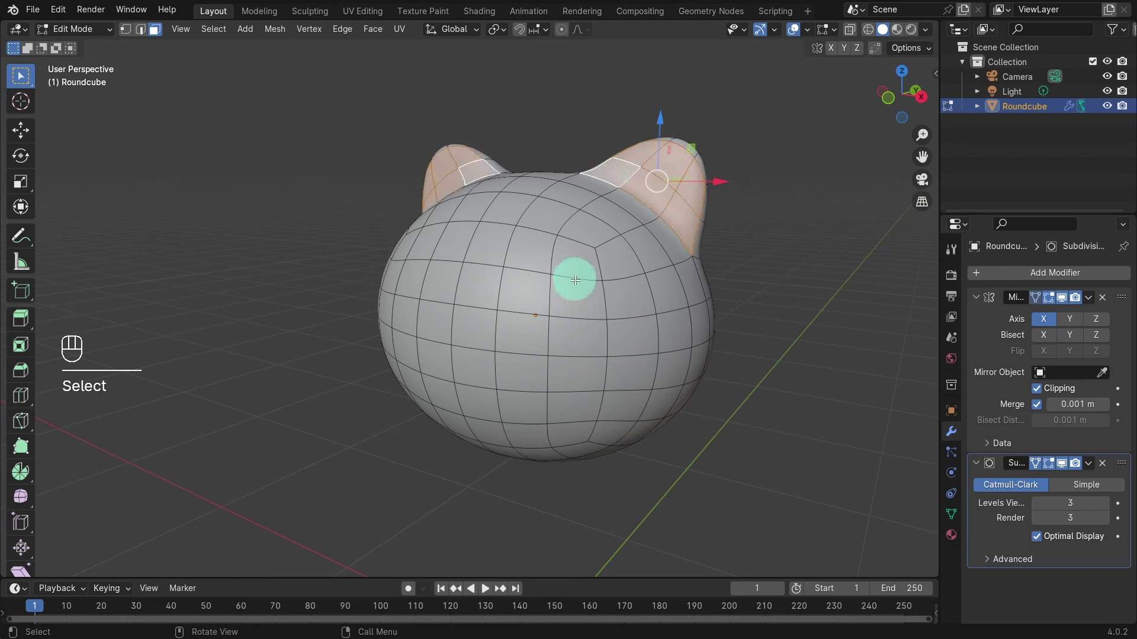
key(i)
mouse_move(582, 276)
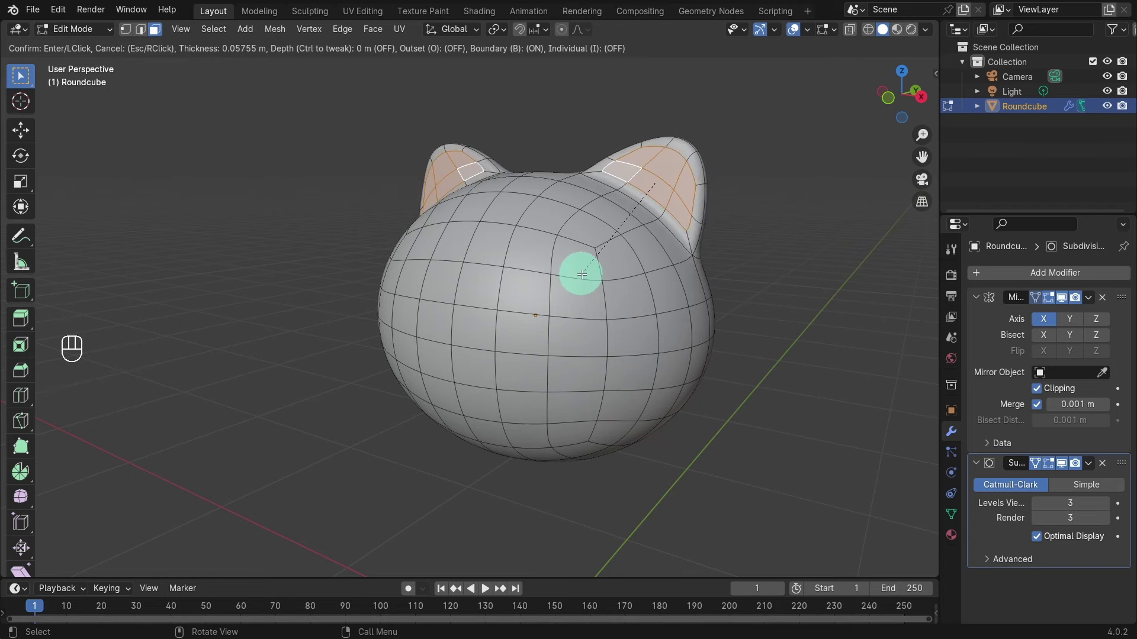
click(581, 275)
middle_drag(619, 236, 665, 233)
mouse_move(509, 338)
middle_down()
mouse_move(533, 334)
mouse_move(523, 332)
middle_up()
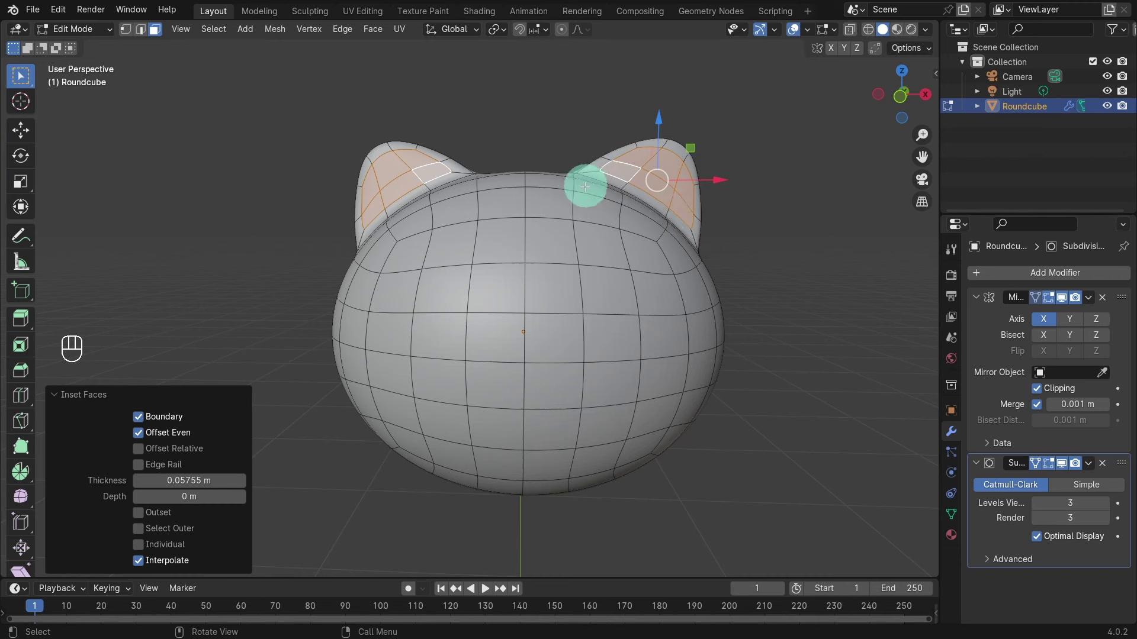
click(738, 428)
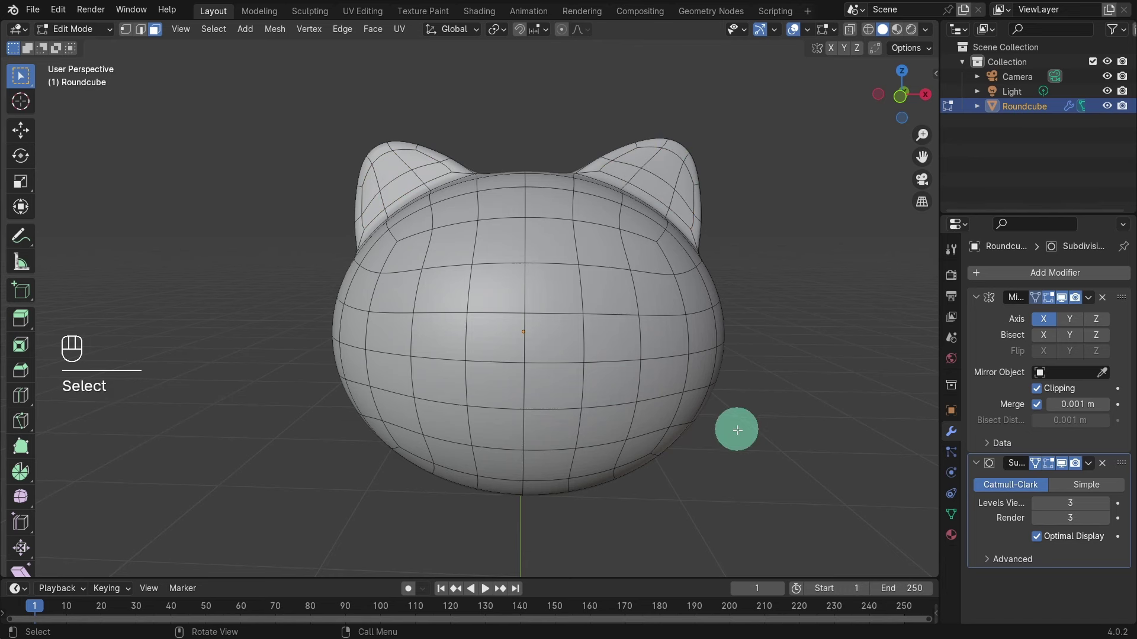
Switch to vertex selection in the front view, and enable X-ray and proportional editing
key(1)
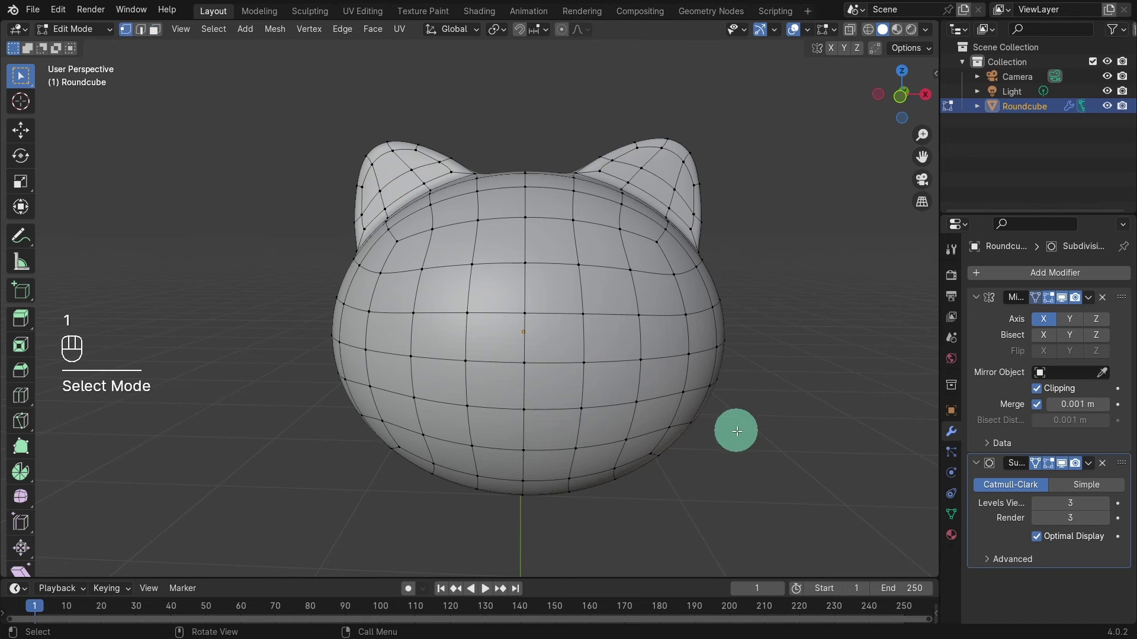
key(KP_1)
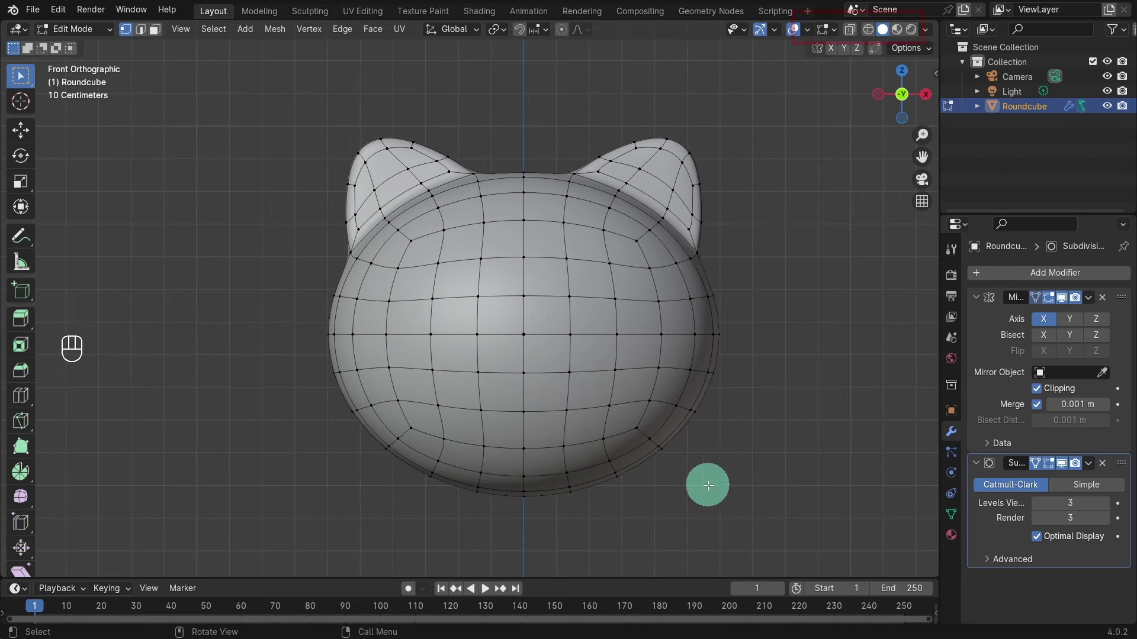
click(850, 31)
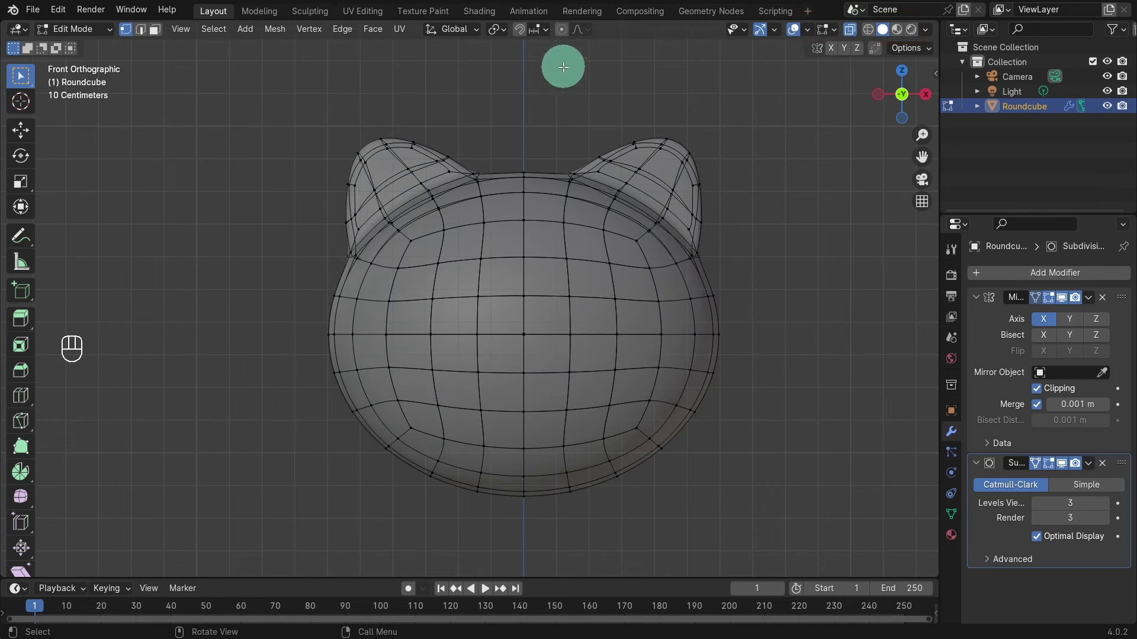
click(561, 30)
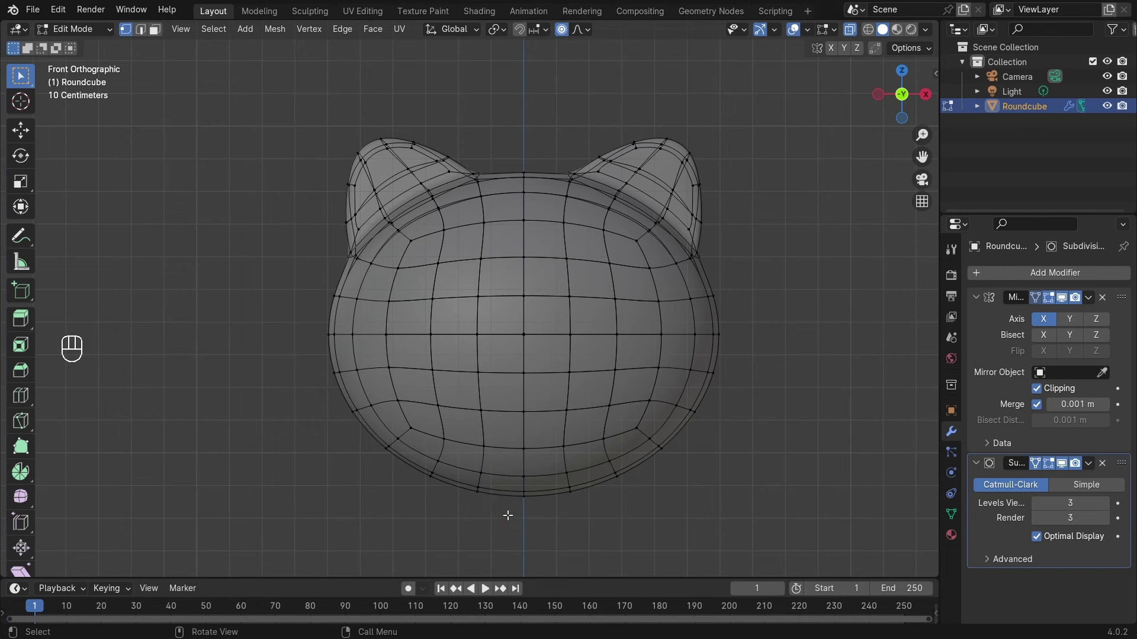
Raise the centre vertices at the underside of the head about 0.069 m along Z, with a proportional size of about 0.467
drag(507, 519, 541, 460)
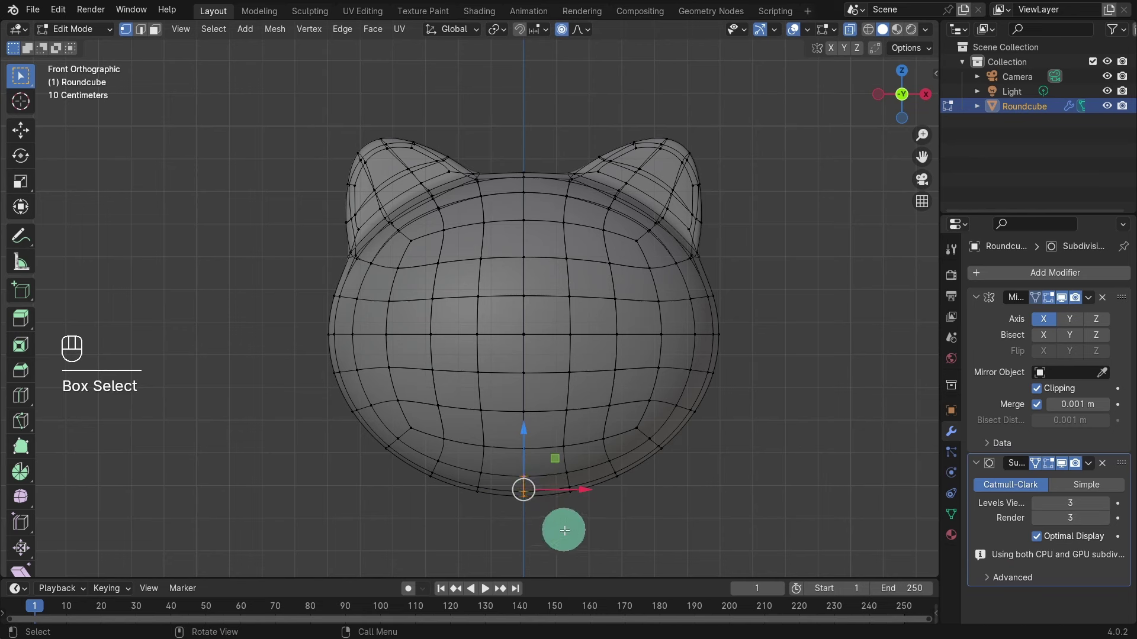
key(g)
key(z)
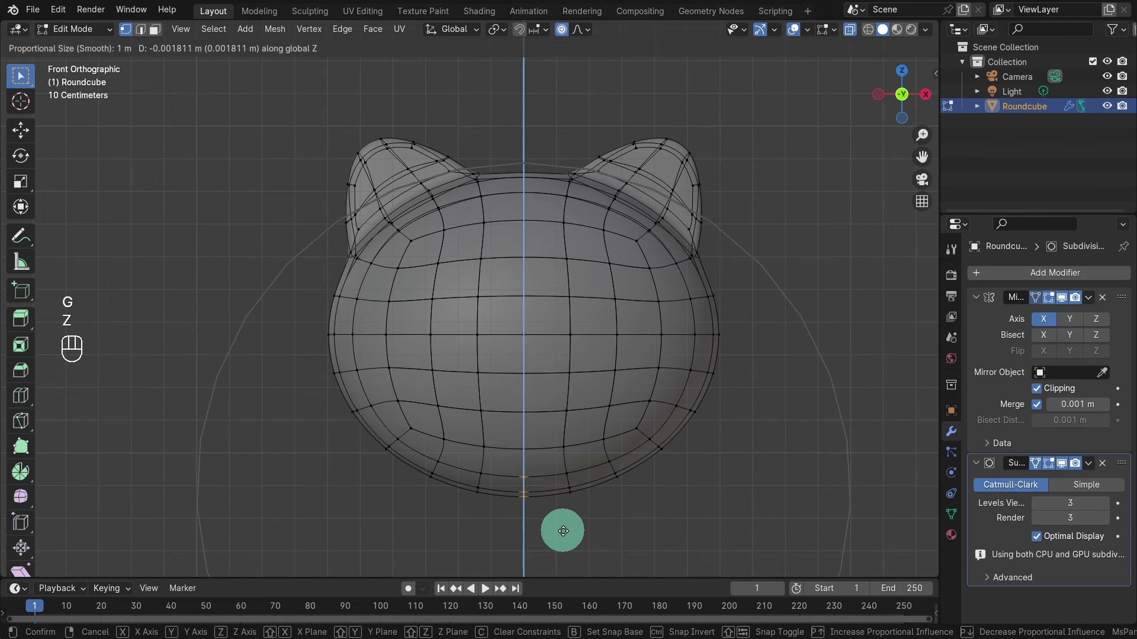
scroll(563, 531, up, 6)
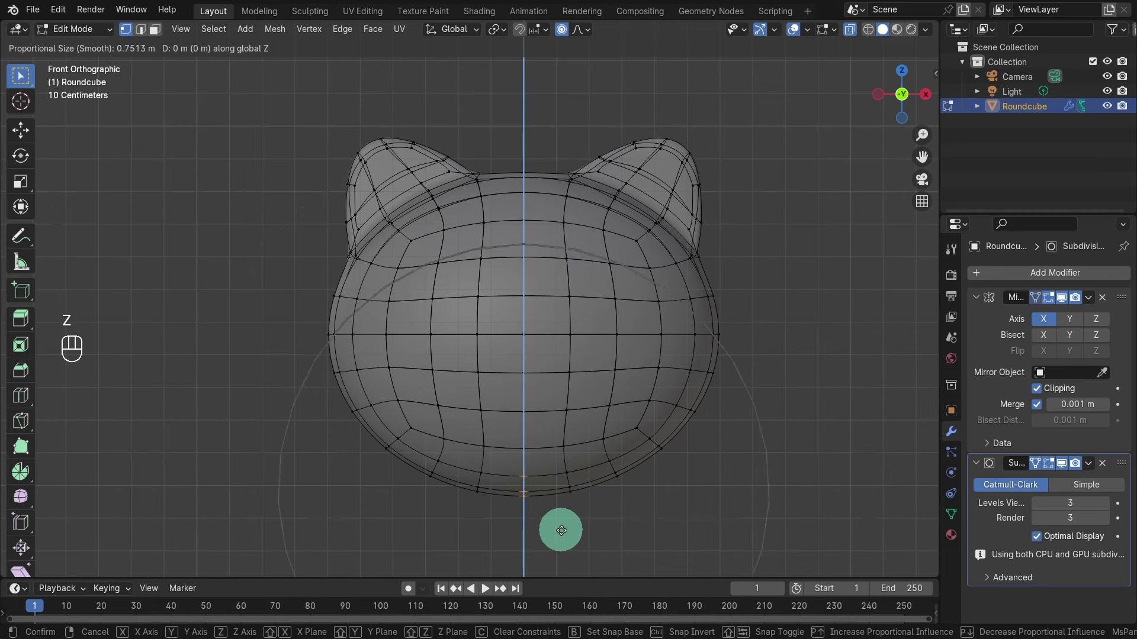
scroll(561, 531, up, 5)
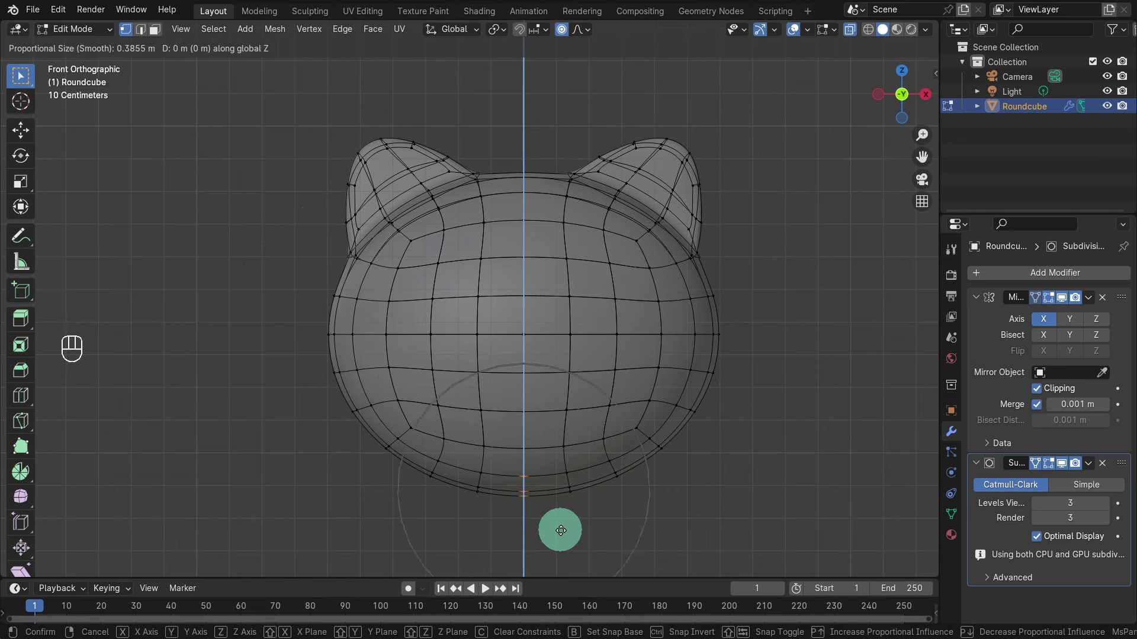
scroll(560, 529, up, 1)
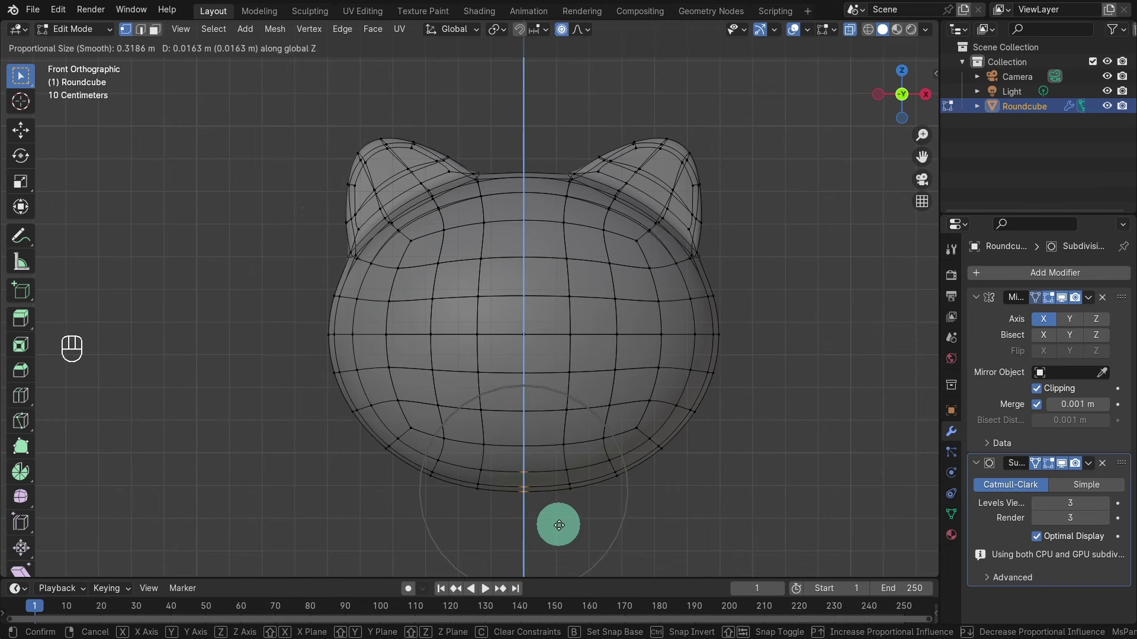
scroll(558, 521, up, 1)
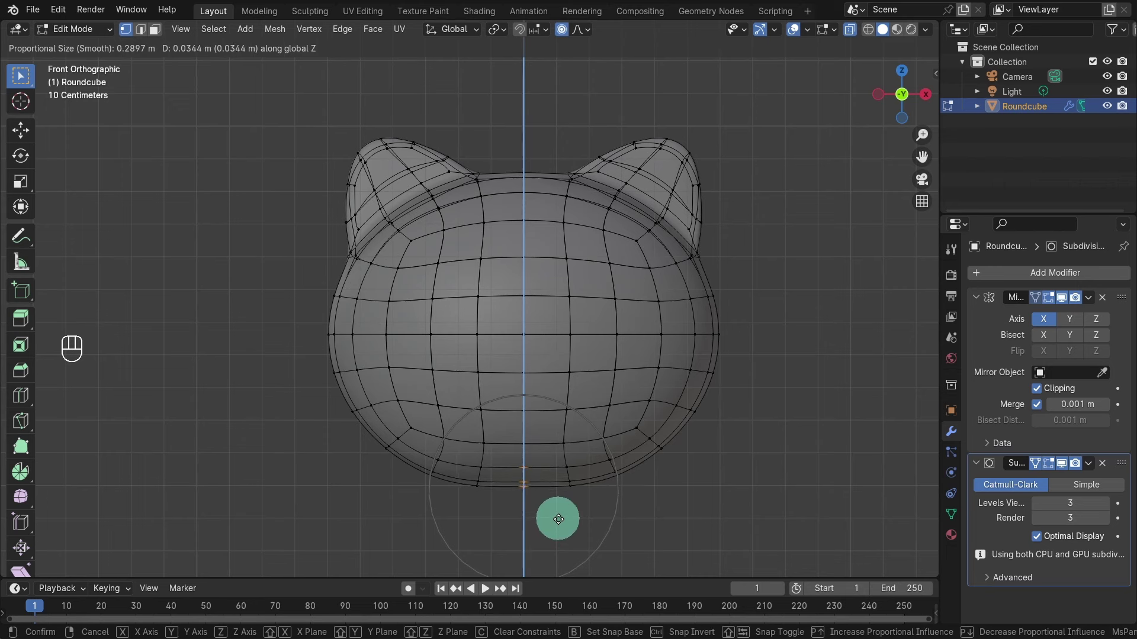
scroll(557, 515, down, 1)
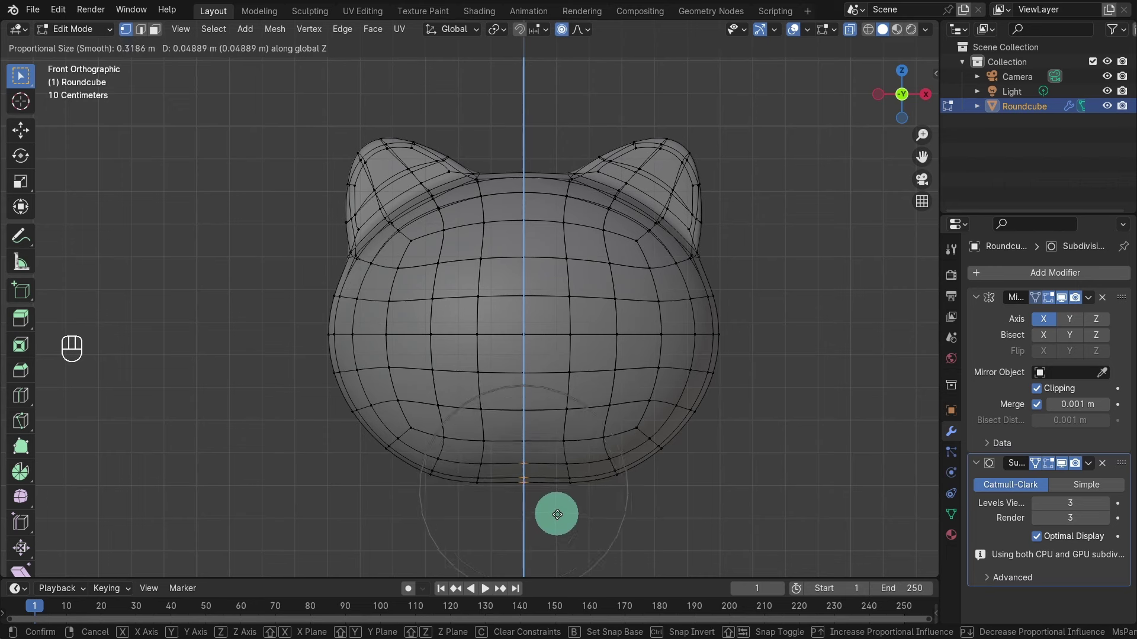
scroll(557, 515, down, 1)
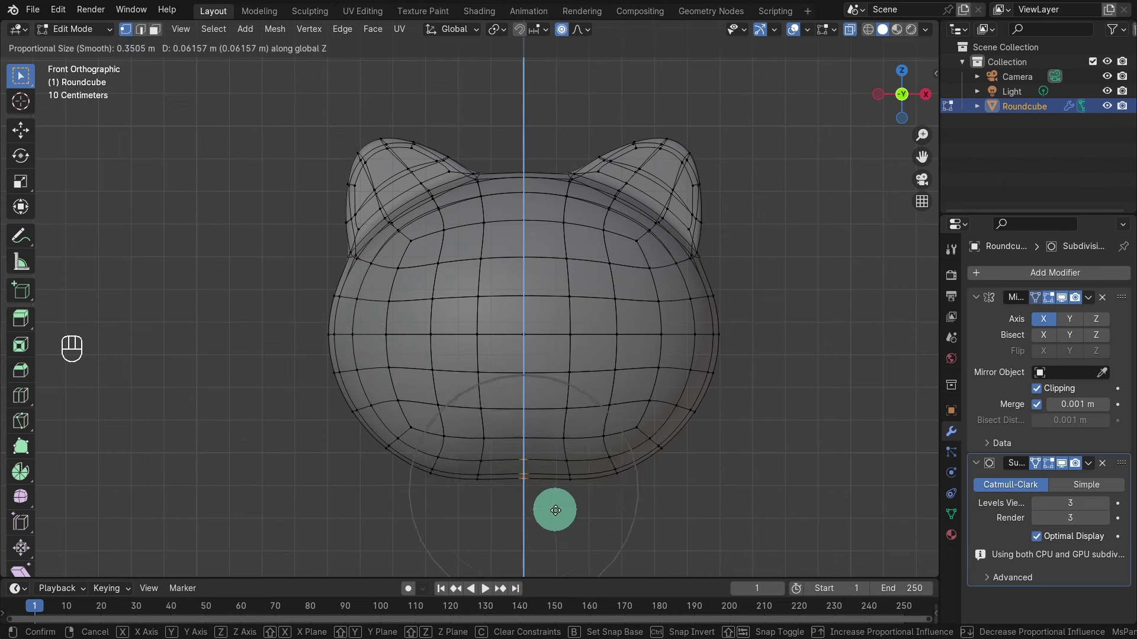
scroll(555, 510, down, 1)
scroll(555, 510, down, 1)
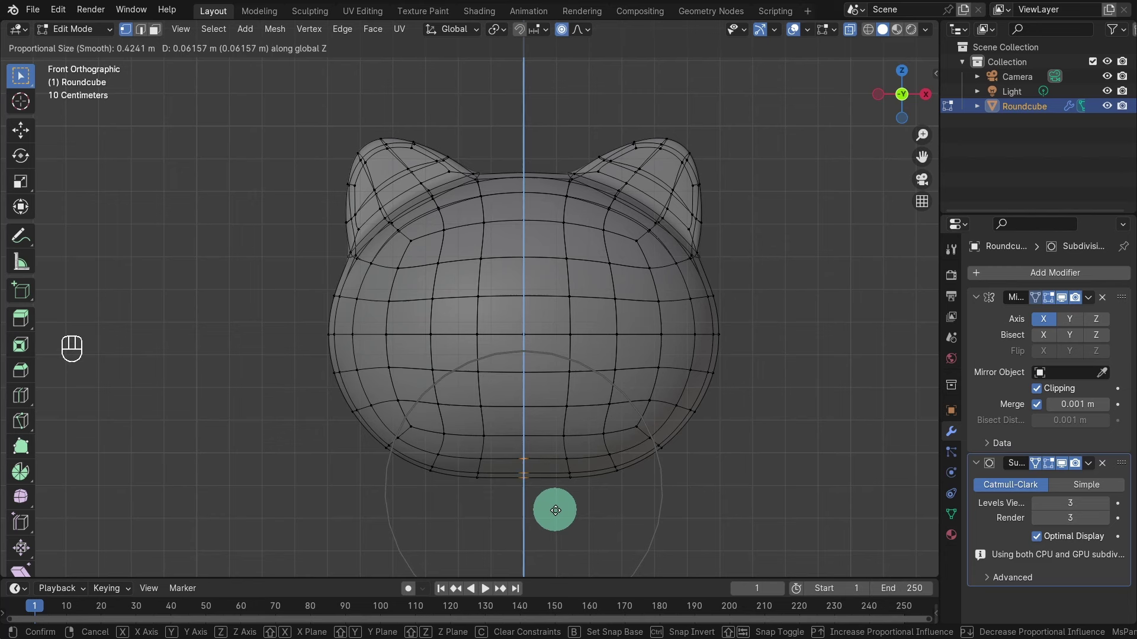
scroll(554, 509, down, 1)
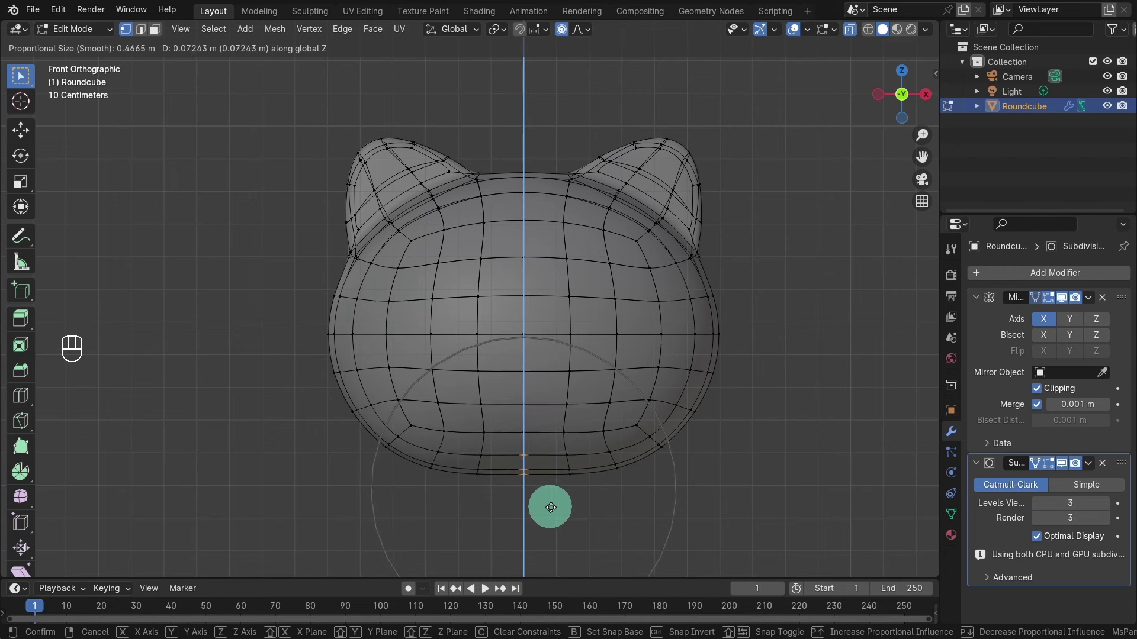
click(547, 508)
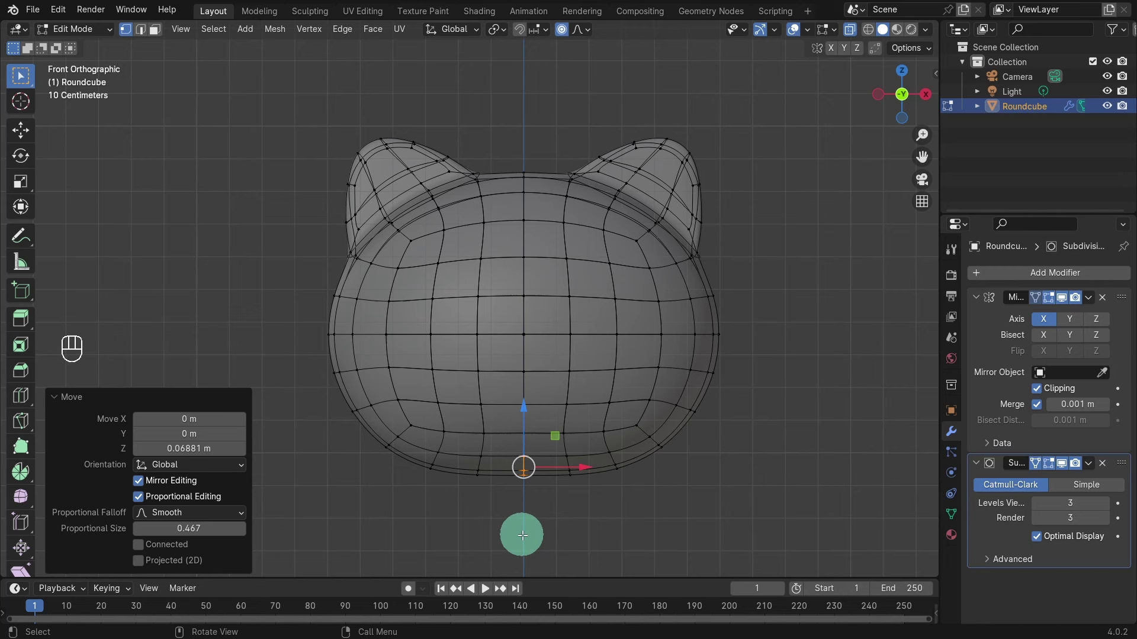
Turn off X-ray, return to Object Mode, and show the wireframe overlay with the head deselected
click(849, 30)
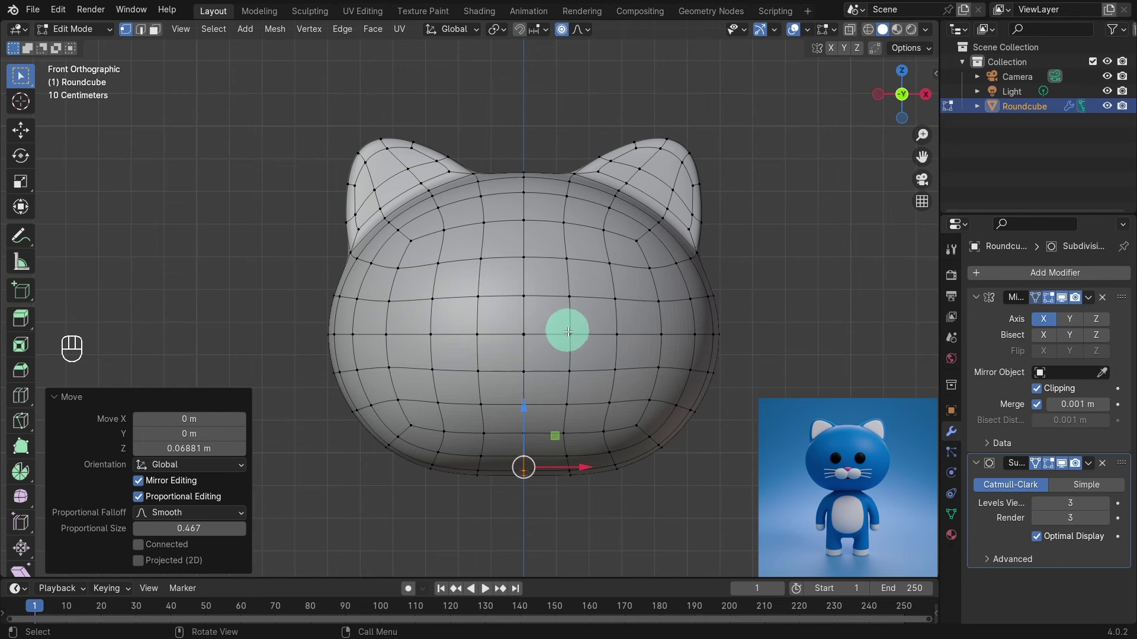
key(Tab)
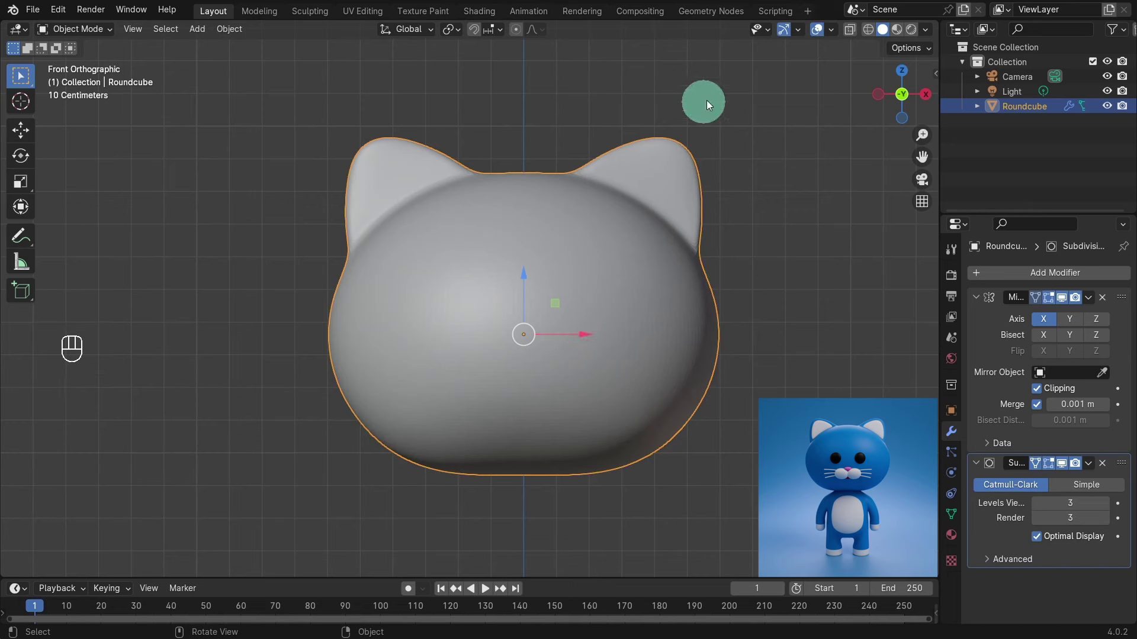
click(829, 28)
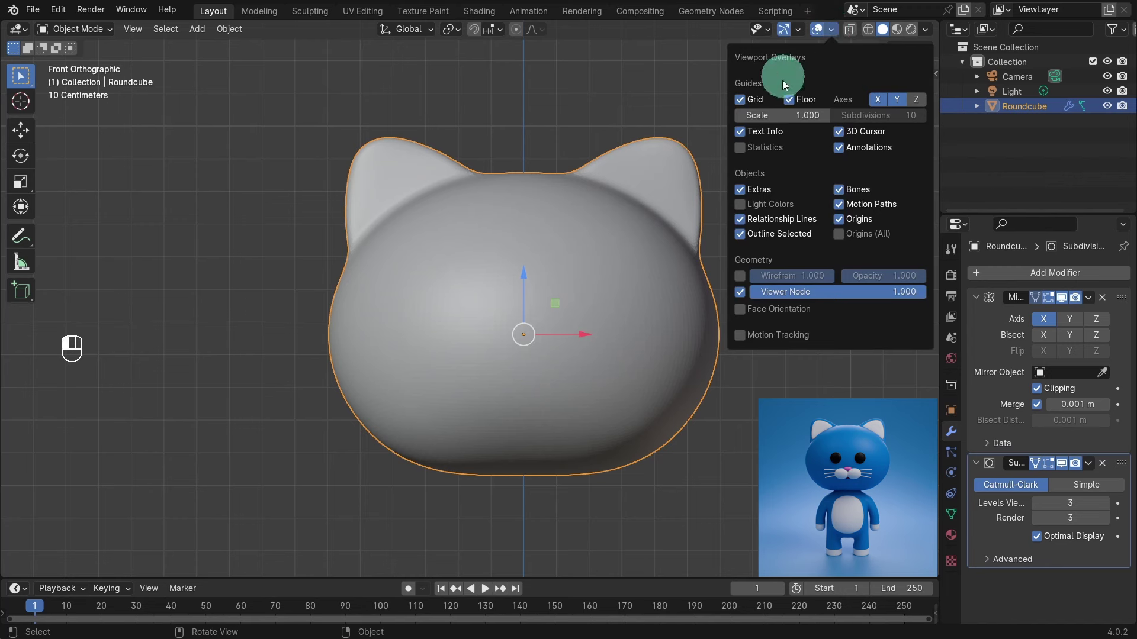
click(738, 276)
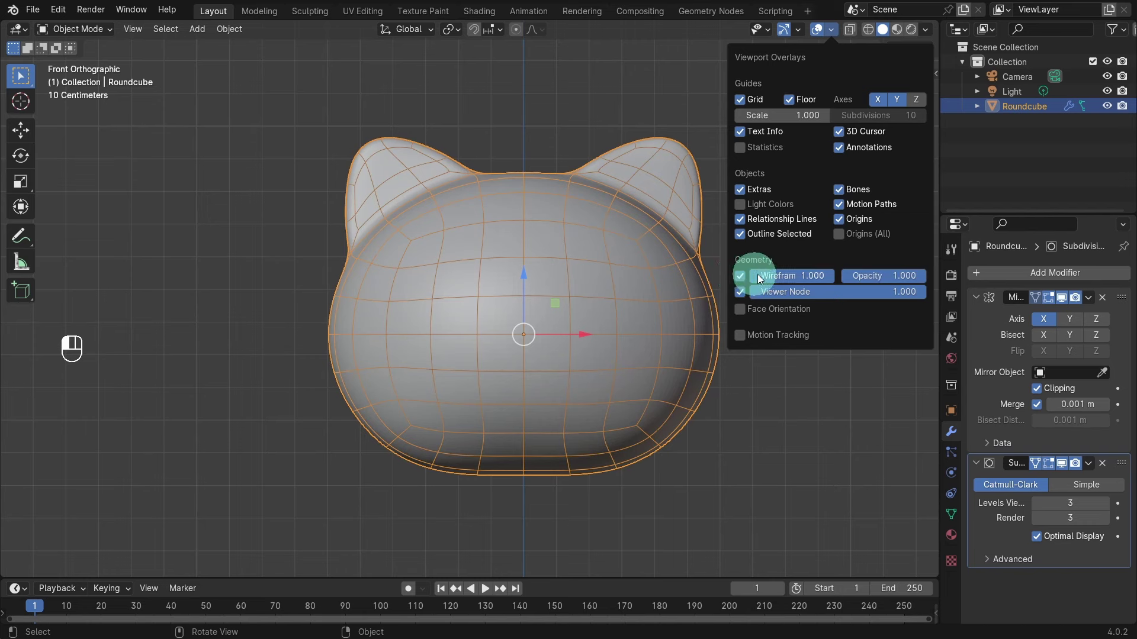
click(698, 471)
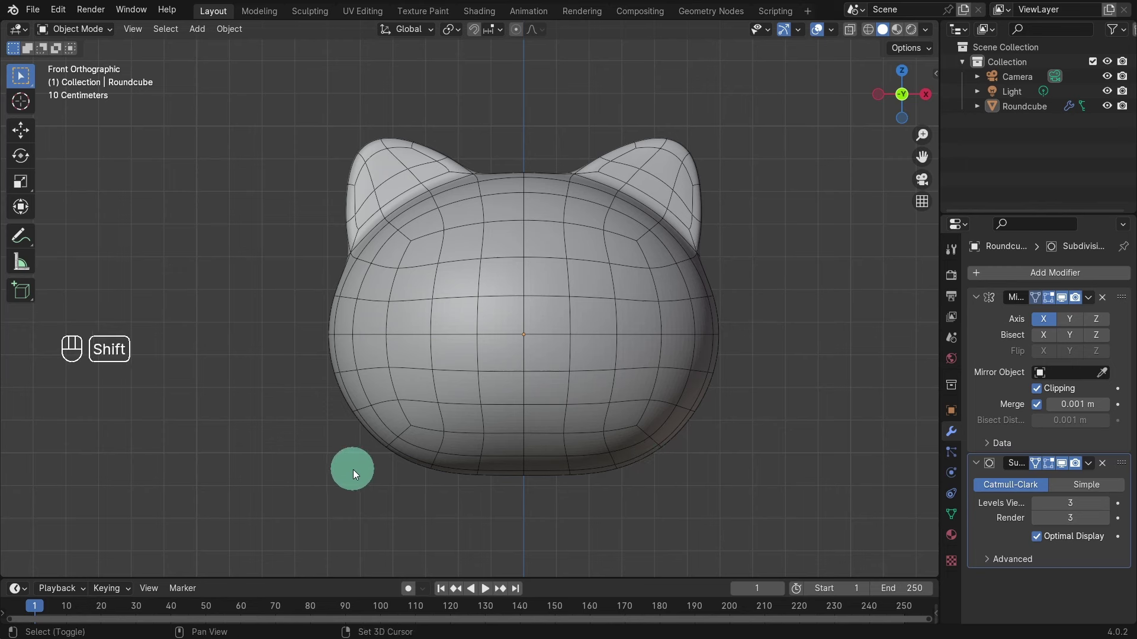
Add a UV sphere with 32 segments and 16 rings, and raise it about 1.33 m along Z to the head
key(shift+a)
mouse_move(303, 352)
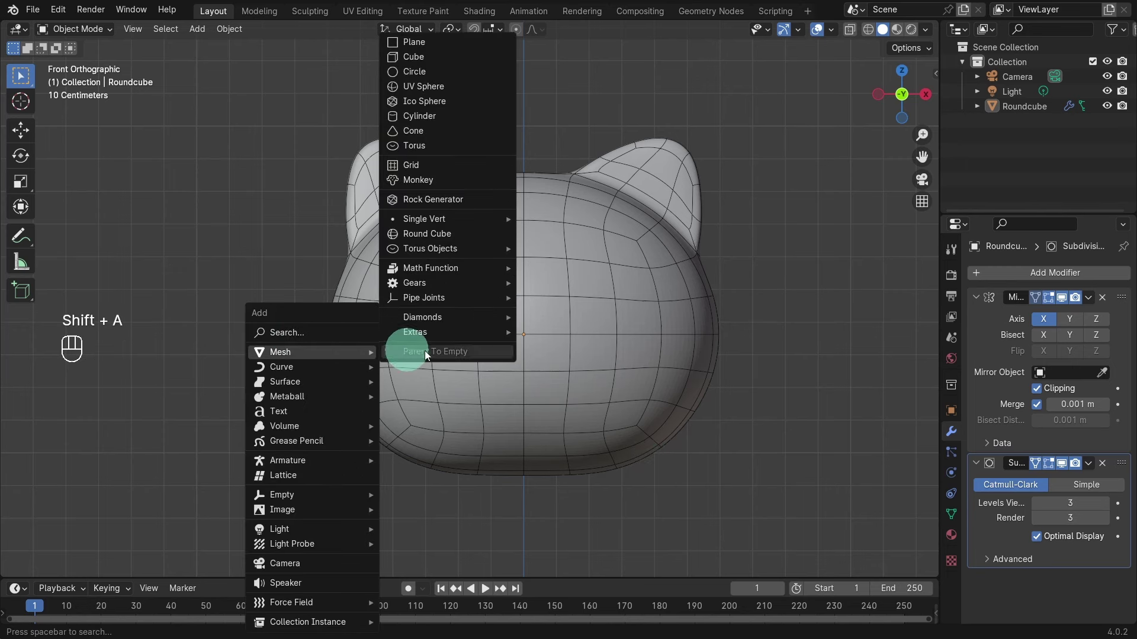
click(441, 86)
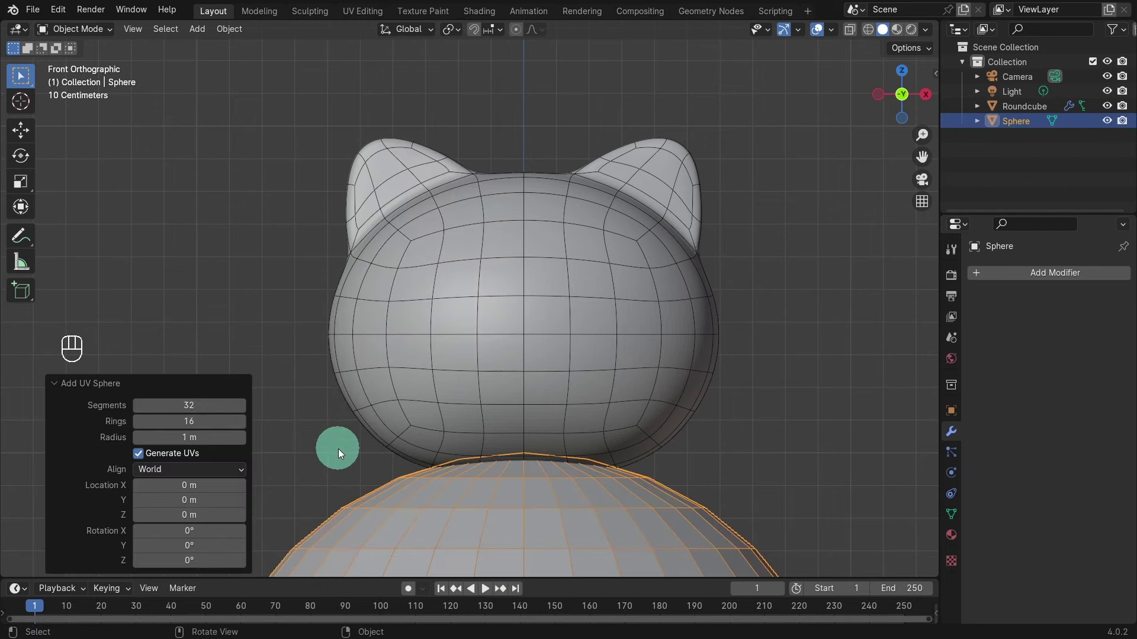
scroll(338, 448, down, 4)
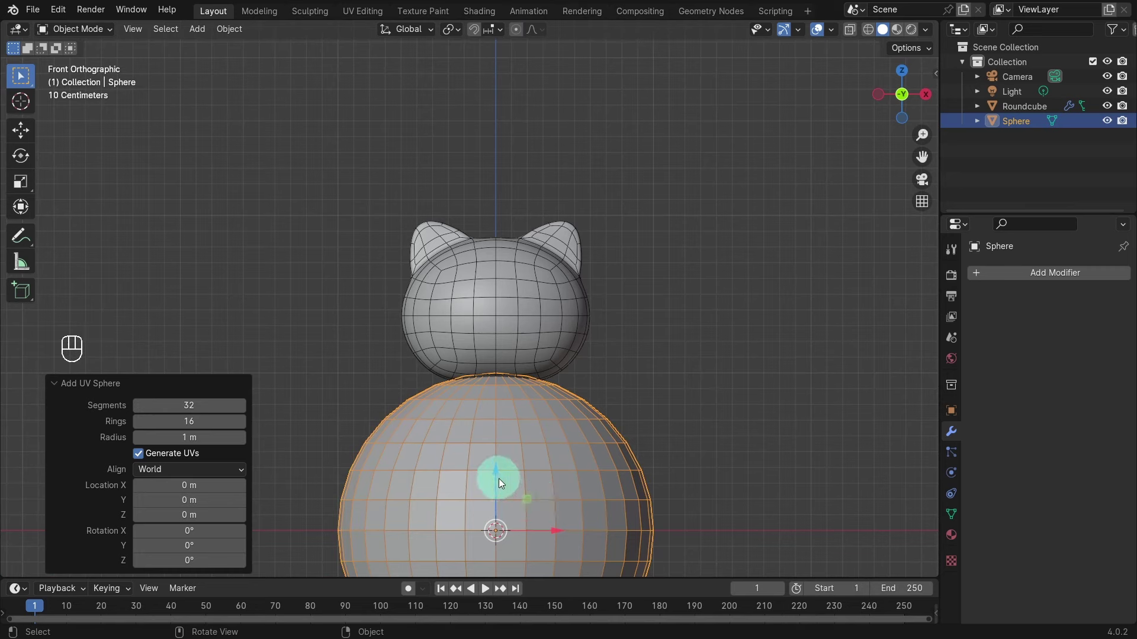
drag(492, 474, 507, 264)
Scale the sphere uniformly to 0.07
key(s)
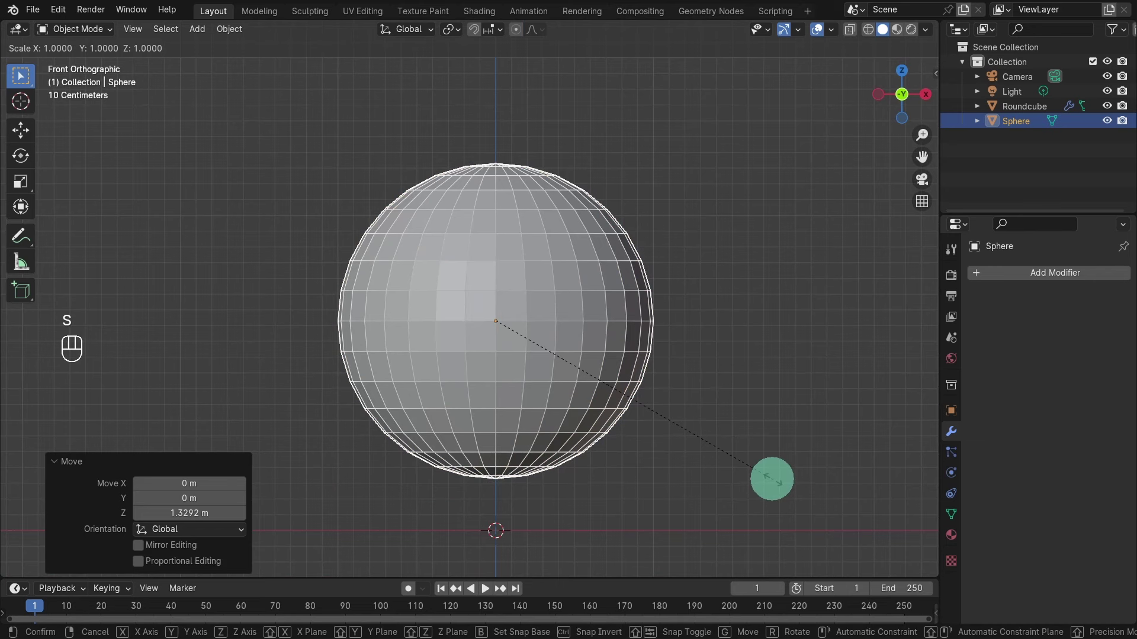
key(KP_Decimal)
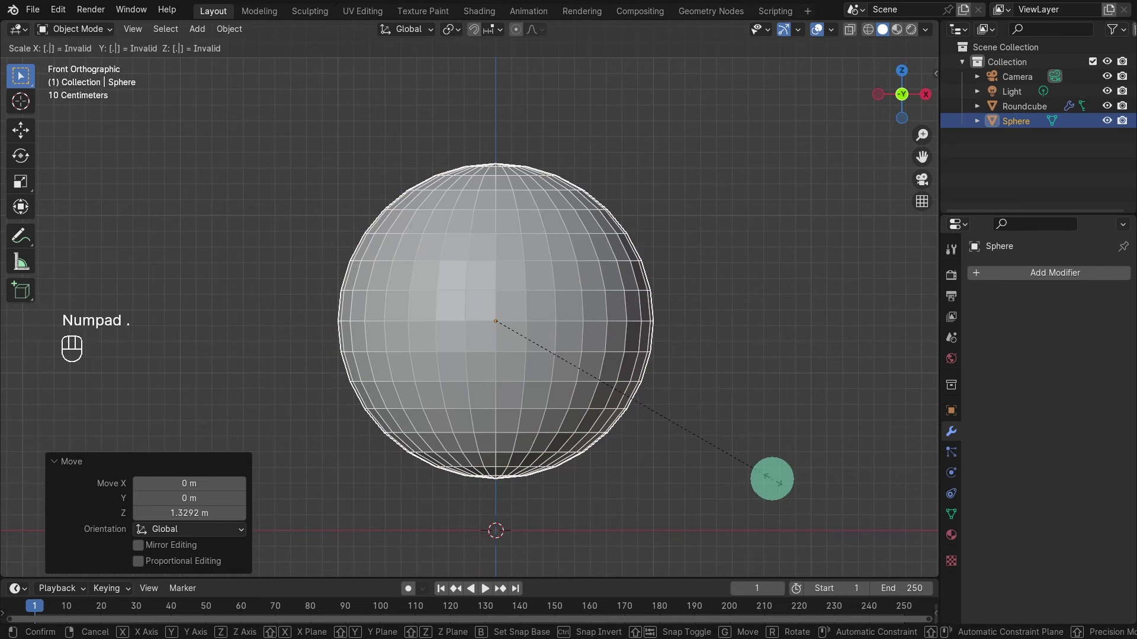
key(KP_0)
key(KP_7)
key(KP_Enter)
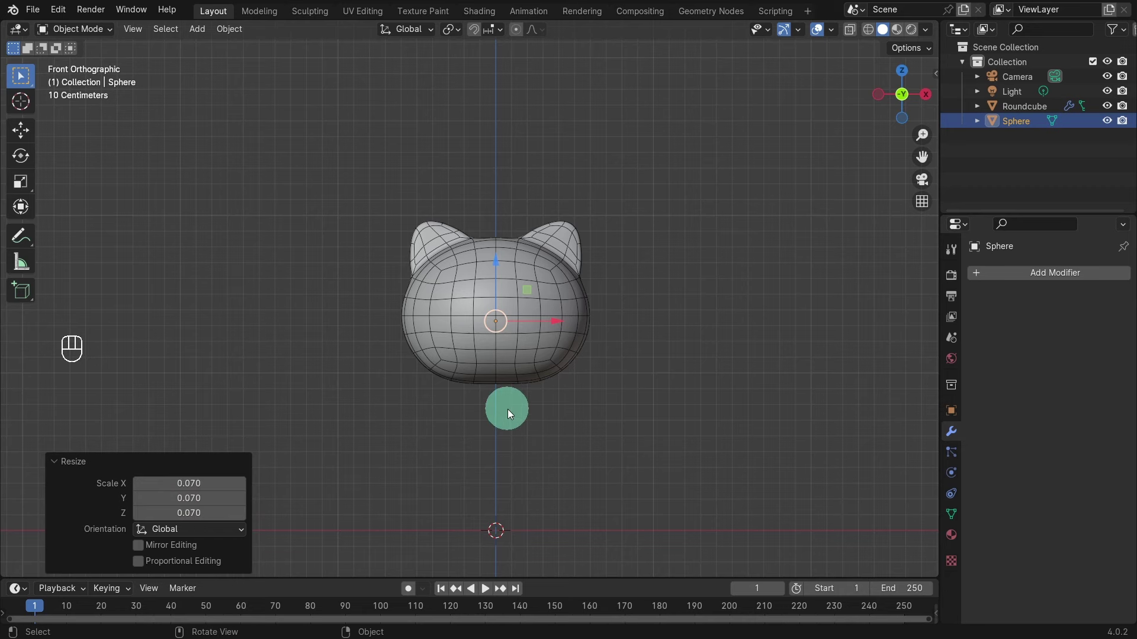
Move the small sphere about -0.57 m along Y, out in front of the face
middle_drag(507, 410, 352, 412)
scroll(450, 371, up, 3)
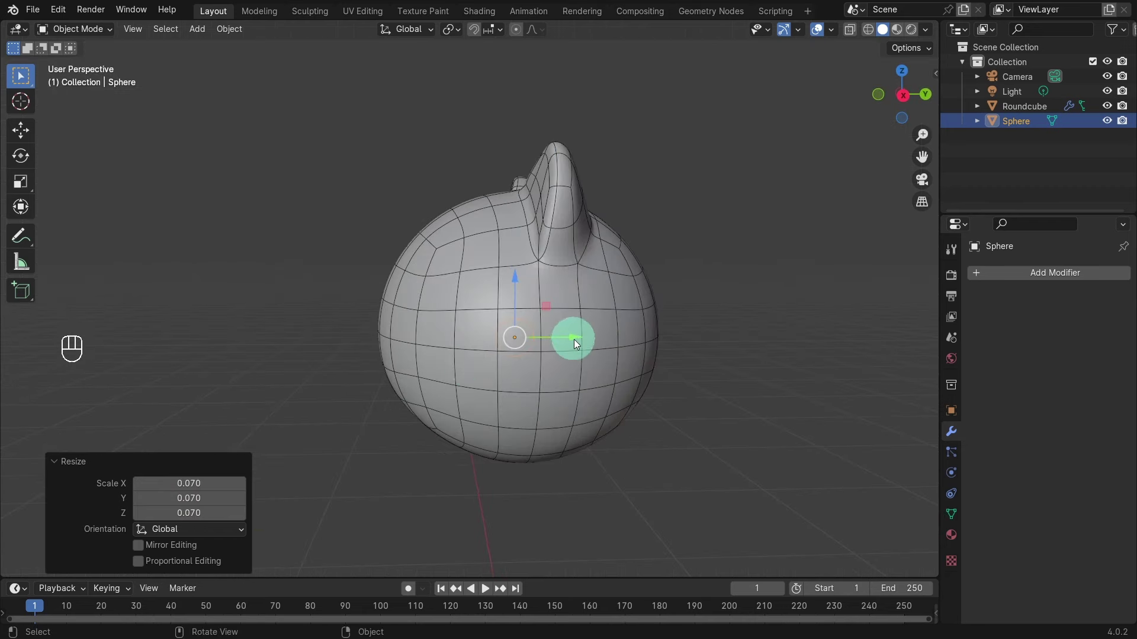
drag(574, 339, 414, 349)
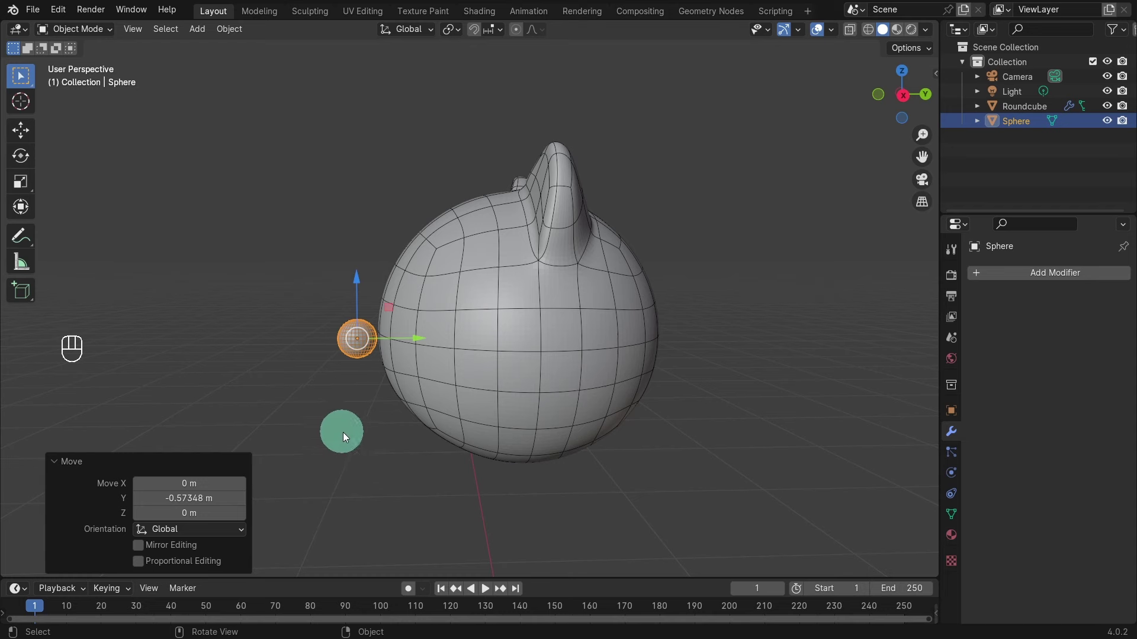
Rotate the sphere 90° about the X axis so its pole faces the front
key(KP_1)
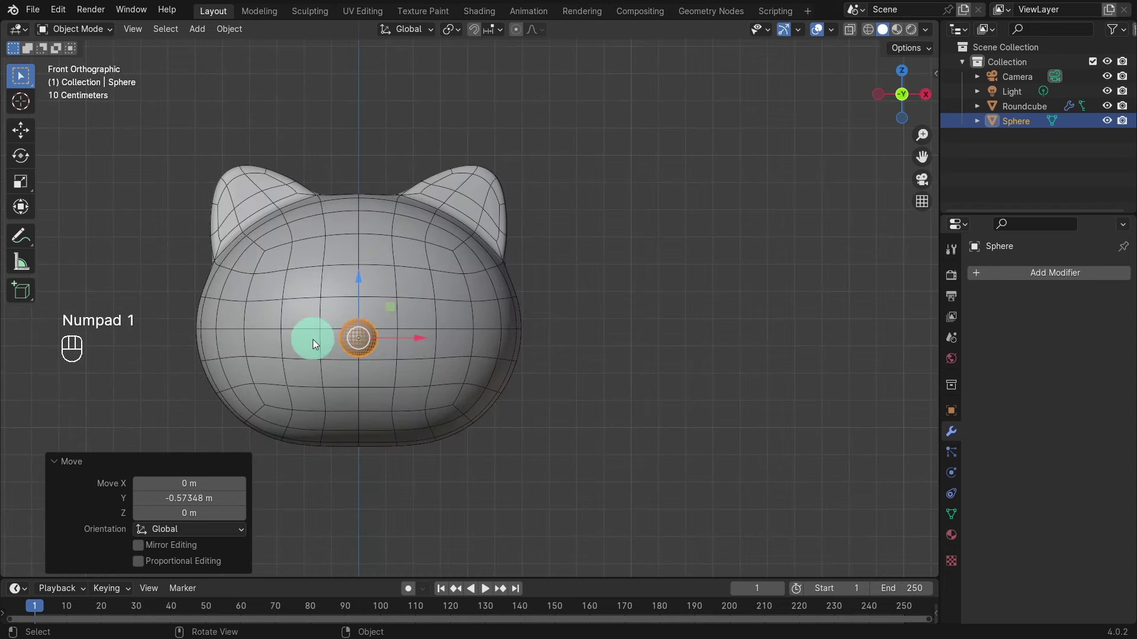
key(r)
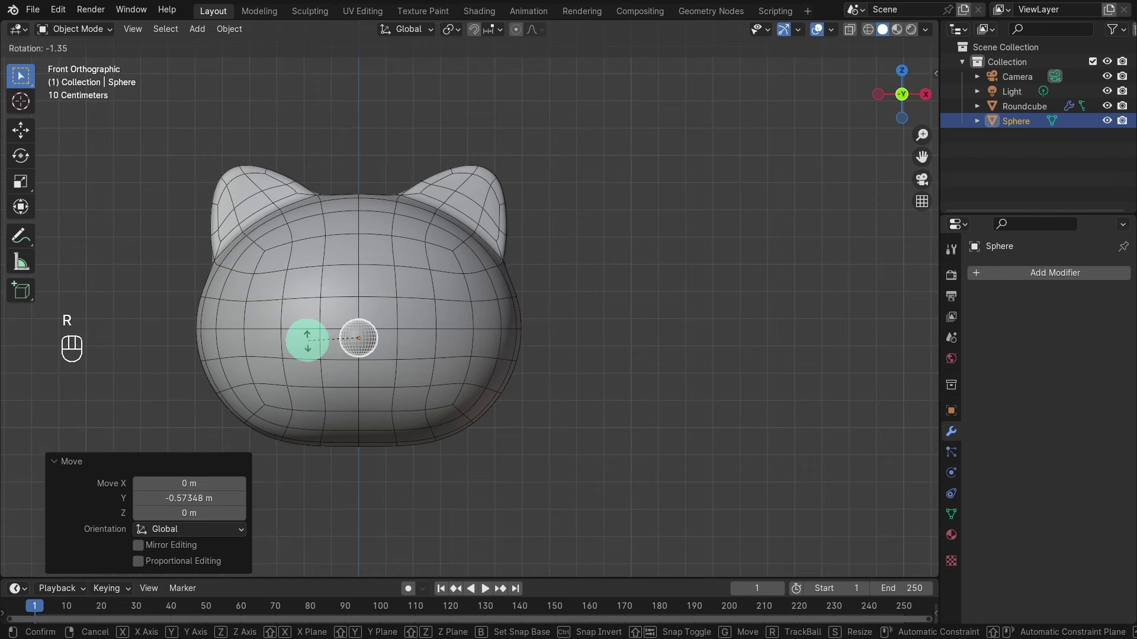
key(x)
key(KP_9)
key(KP_0)
key(KP_Enter)
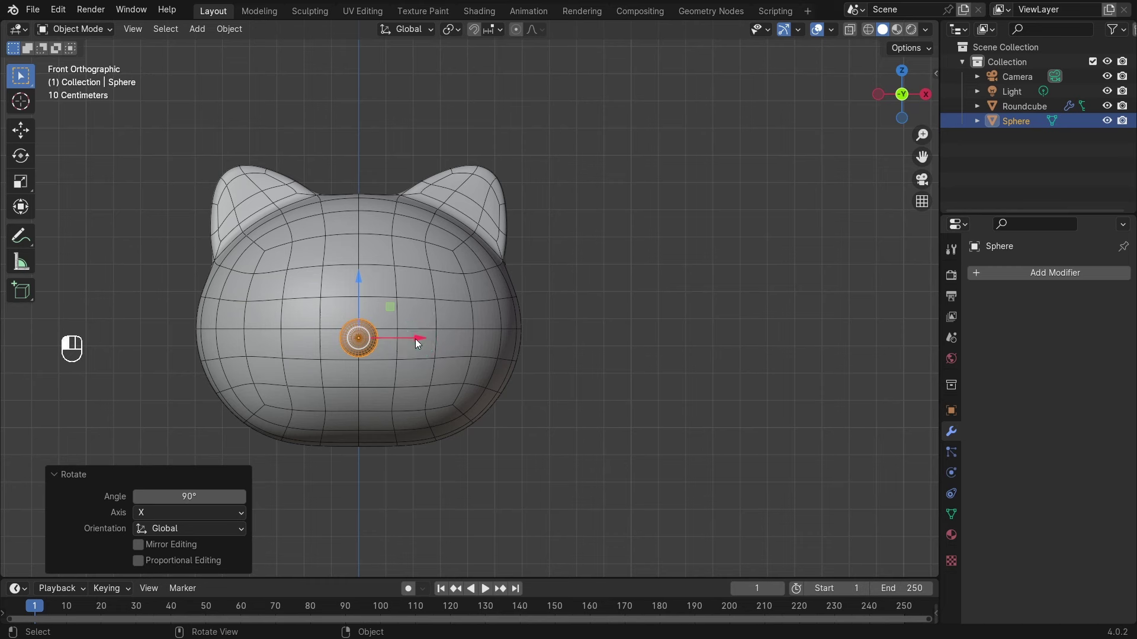
Move the sphere about 0.14 m along X and 0.056 m up along Z to the eye position
mouse_move(414, 338)
mouse_down()
mouse_move(457, 330)
mouse_move(414, 338)
mouse_up()
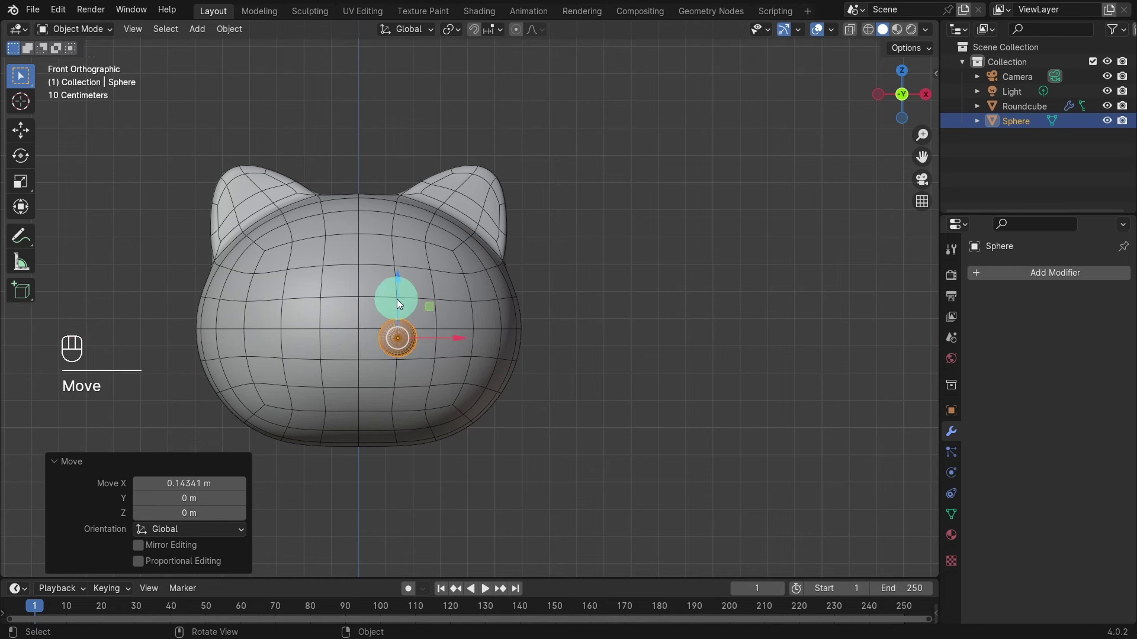
drag(397, 299, 389, 282)
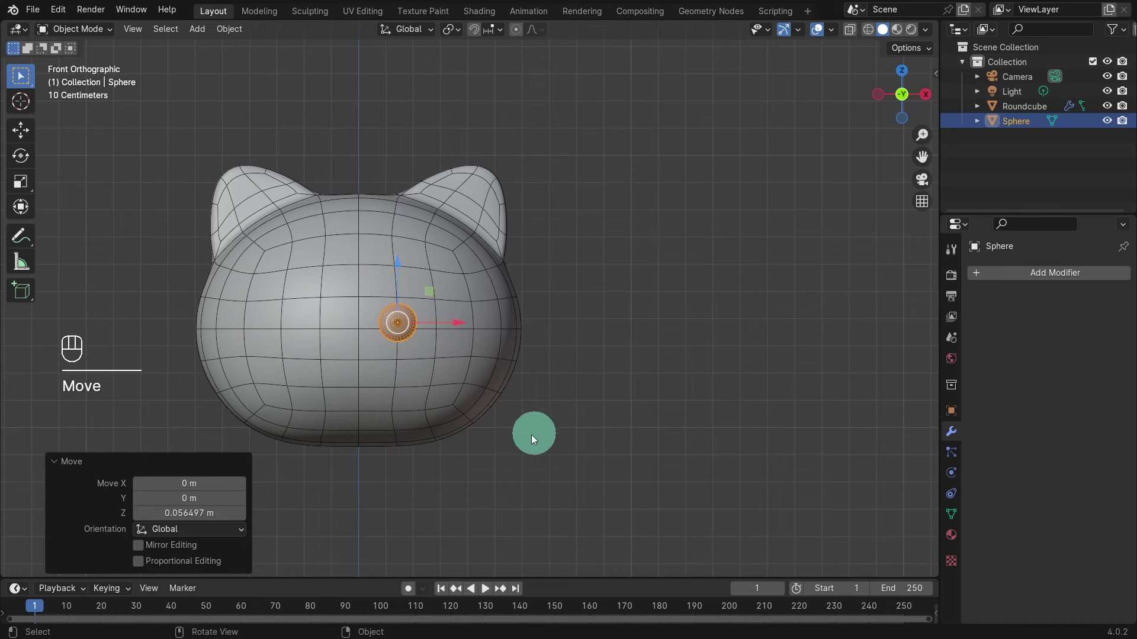
Flatten the eye sphere along the global Y axis to a scale of about 0.426
middle_drag(531, 435, 345, 424)
key(s)
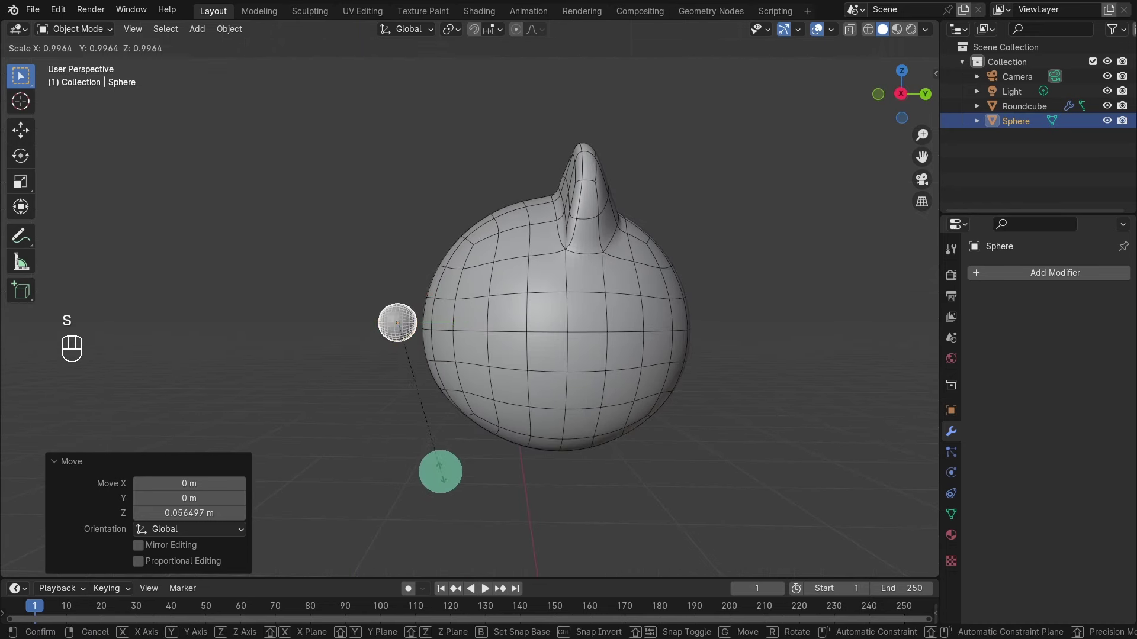
key(y)
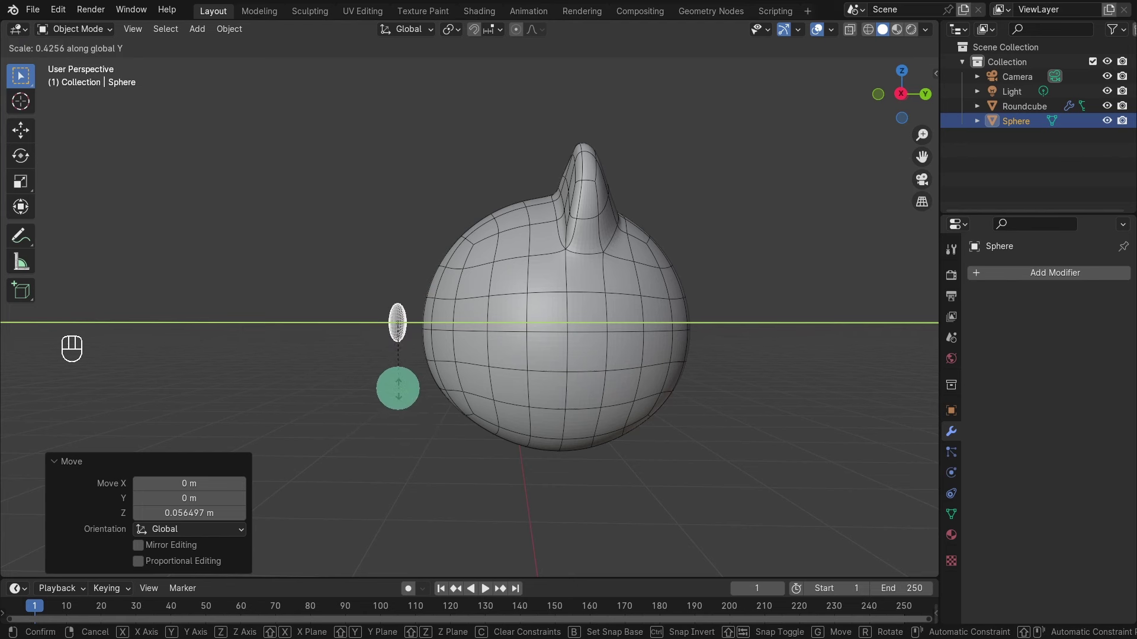
click(398, 390)
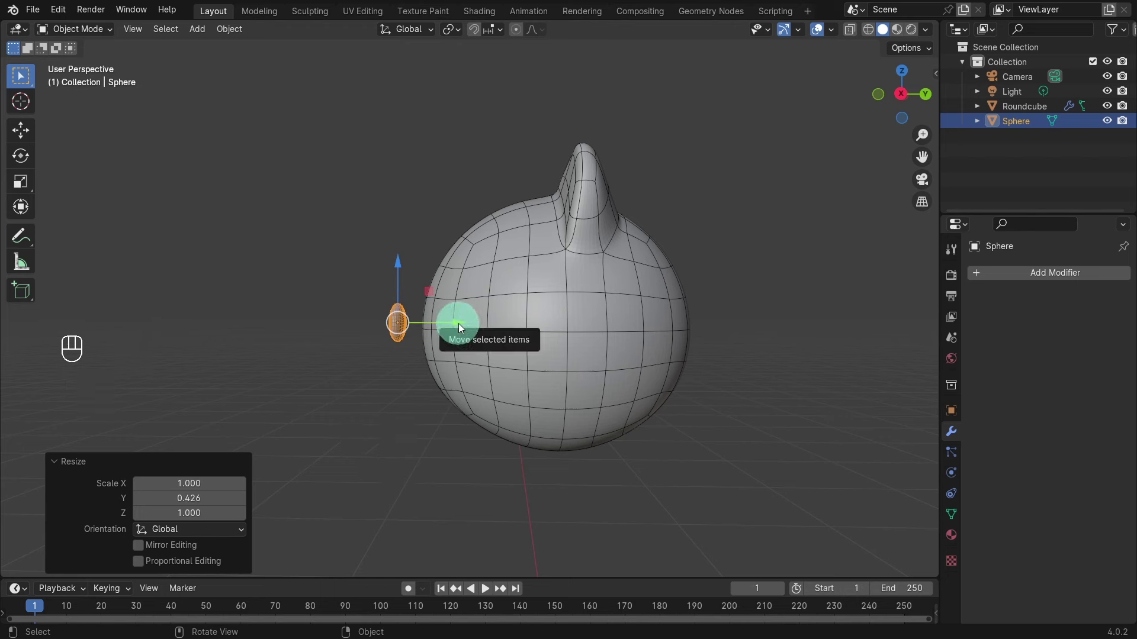
Move the flattened eye about 0.098 m along Y onto the face, and check its fit from above
drag(457, 323, 487, 320)
middle_drag(394, 439, 407, 377)
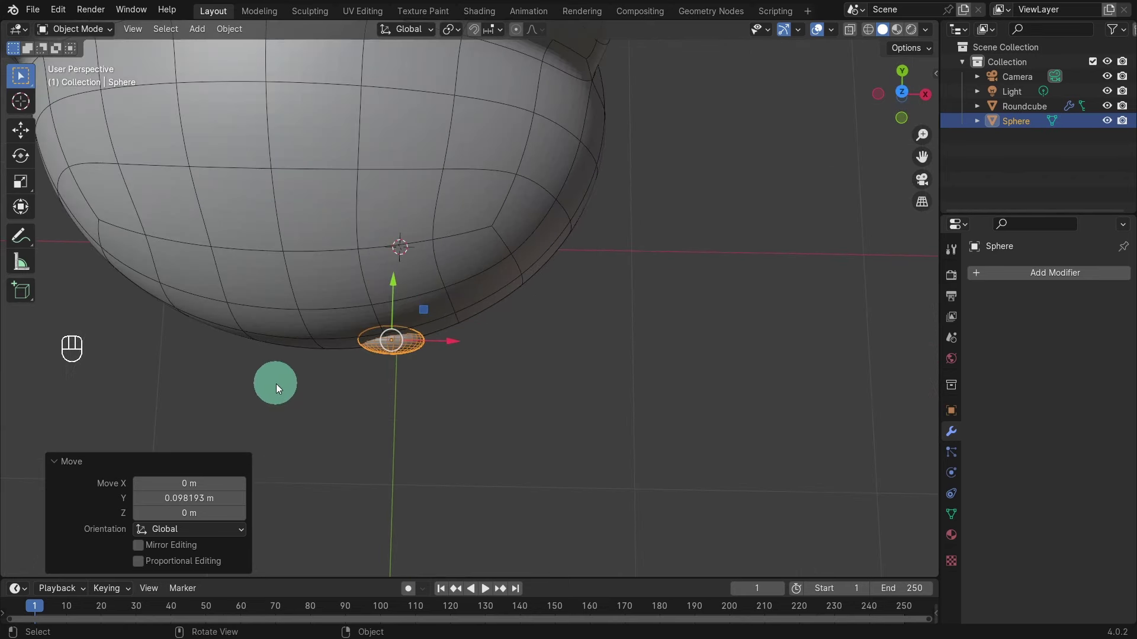
shift+middle_drag(191, 340, 541, 467)
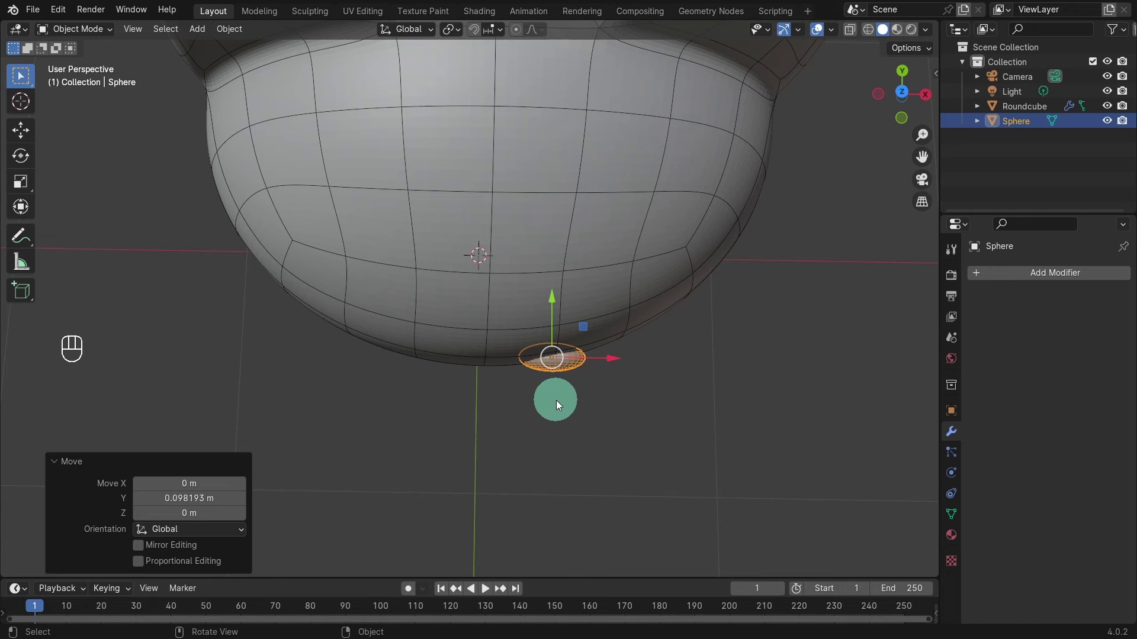
scroll(556, 400, up, 1)
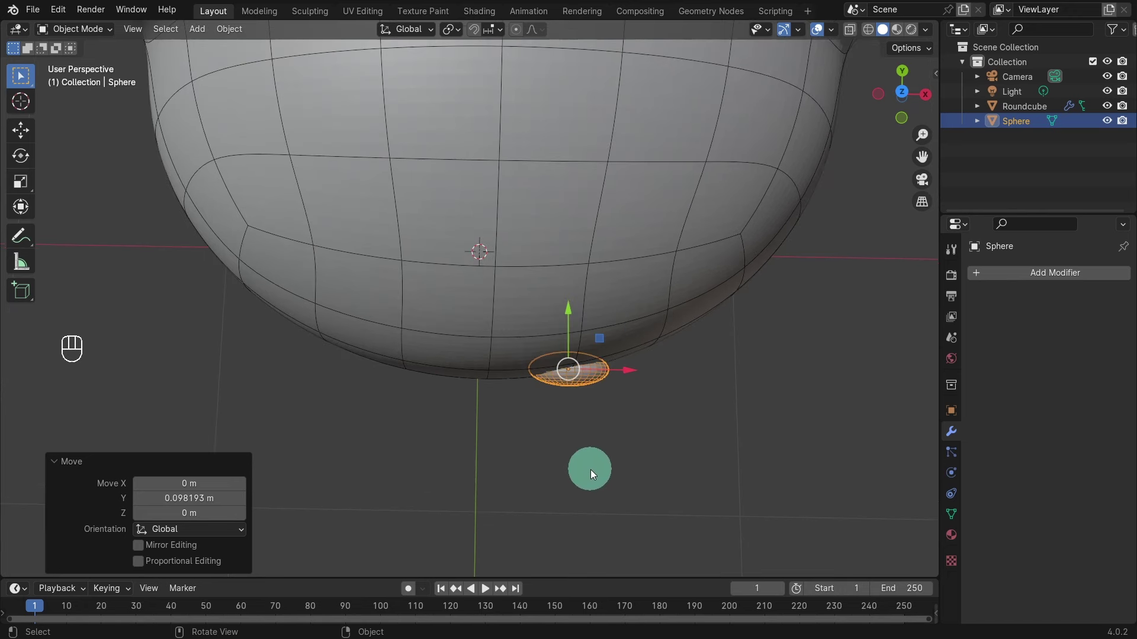
Rotate the eye by about -10.2° in the near-top view, and by a further -6° about the global Z axis
key(r)
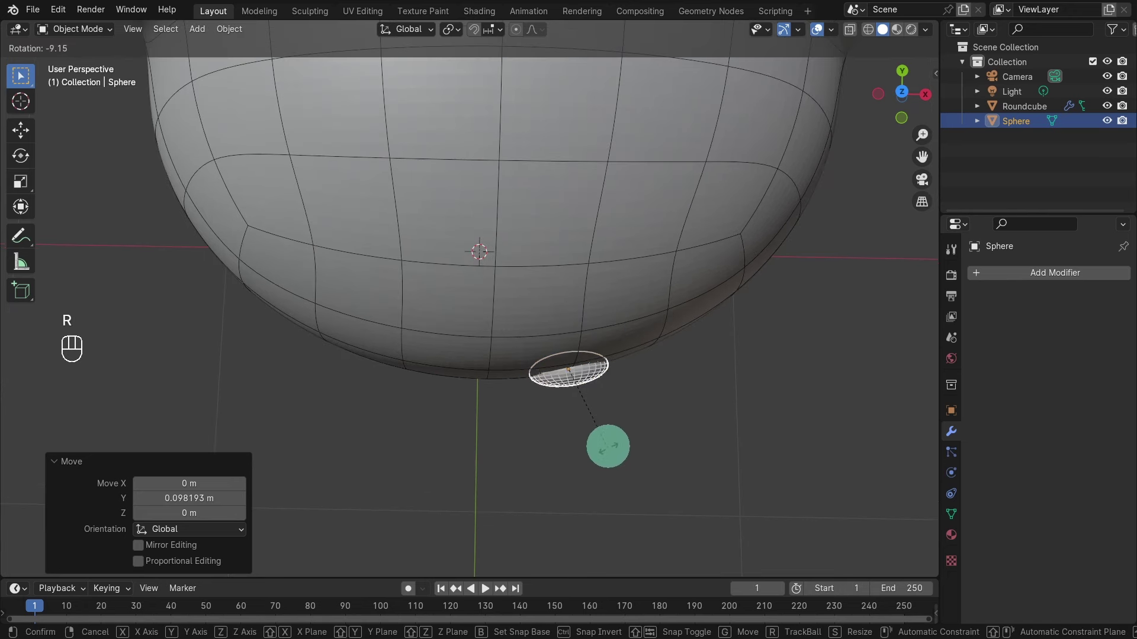
click(606, 443)
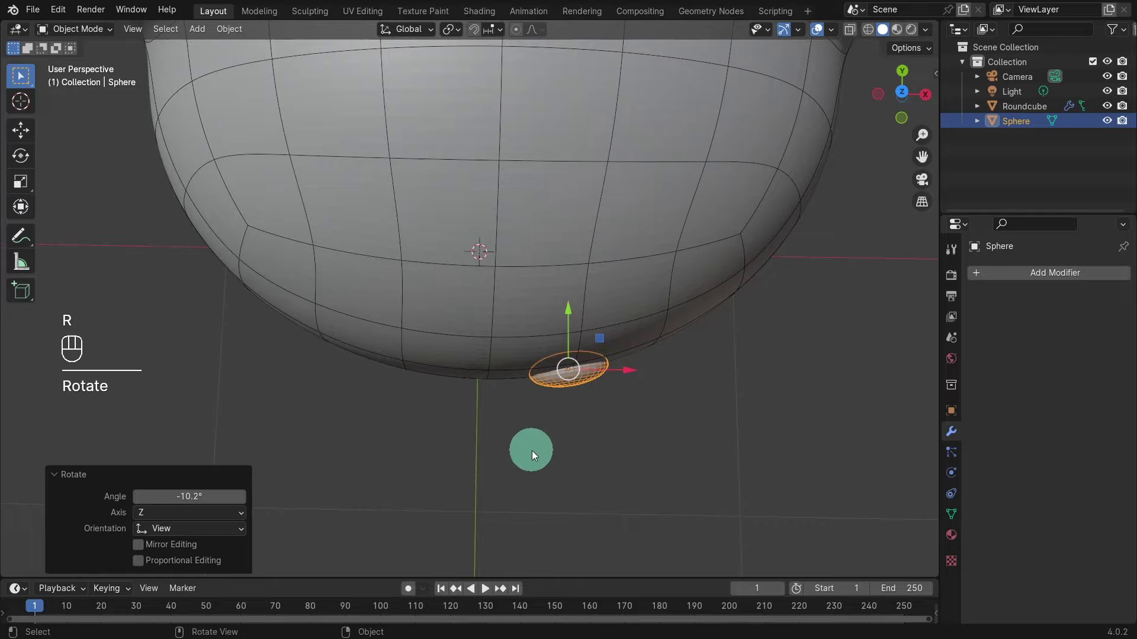
middle_drag(532, 450, 350, 290)
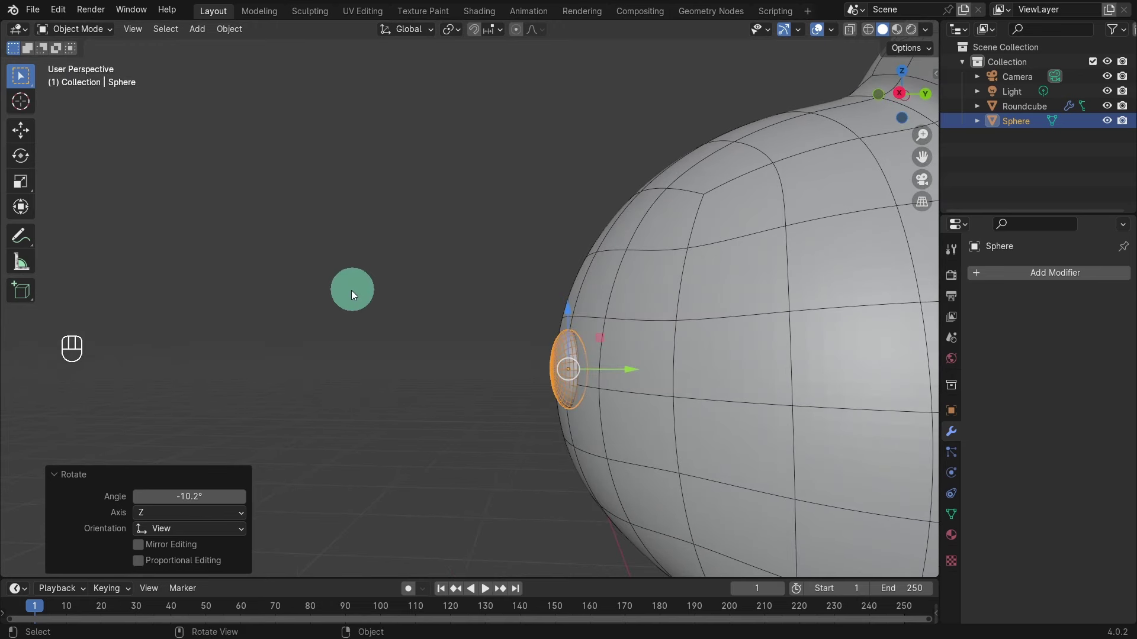
click(21, 156)
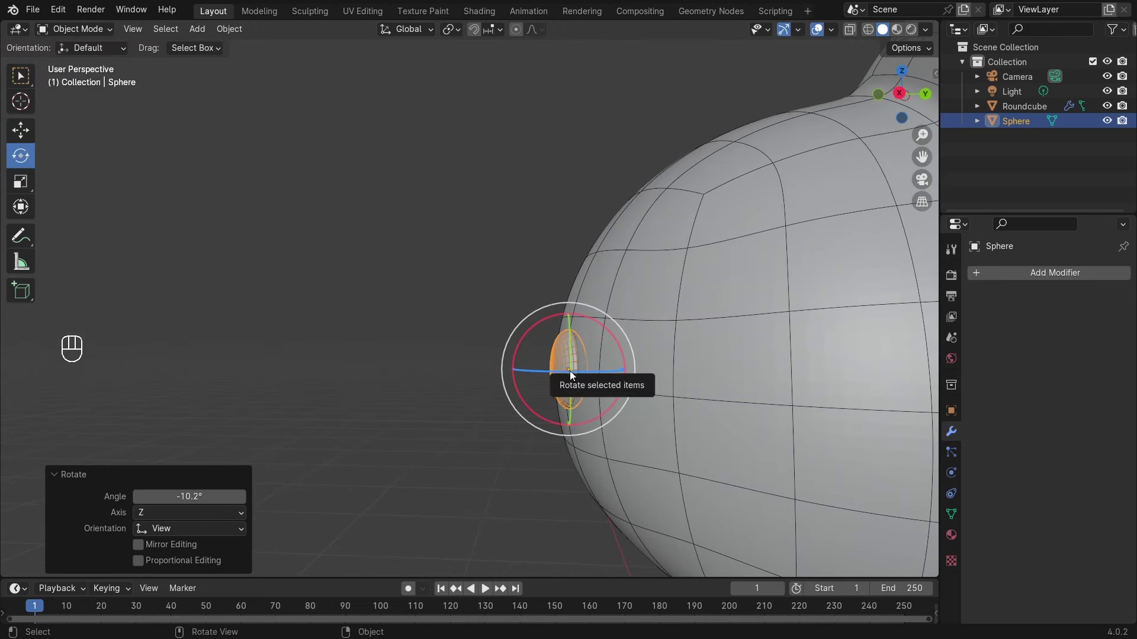
drag(569, 370, 570, 371)
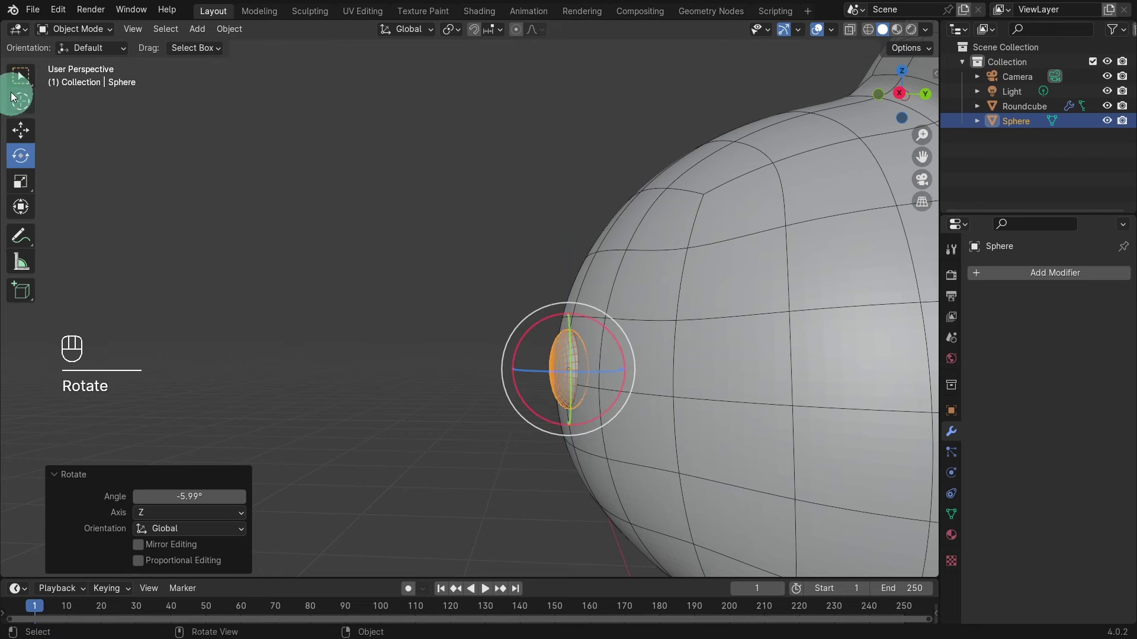
click(21, 76)
Shift the eye in front view by about 0.007 m along X and 0.001 m along Z
middle_drag(448, 455, 639, 462)
key(KP_1)
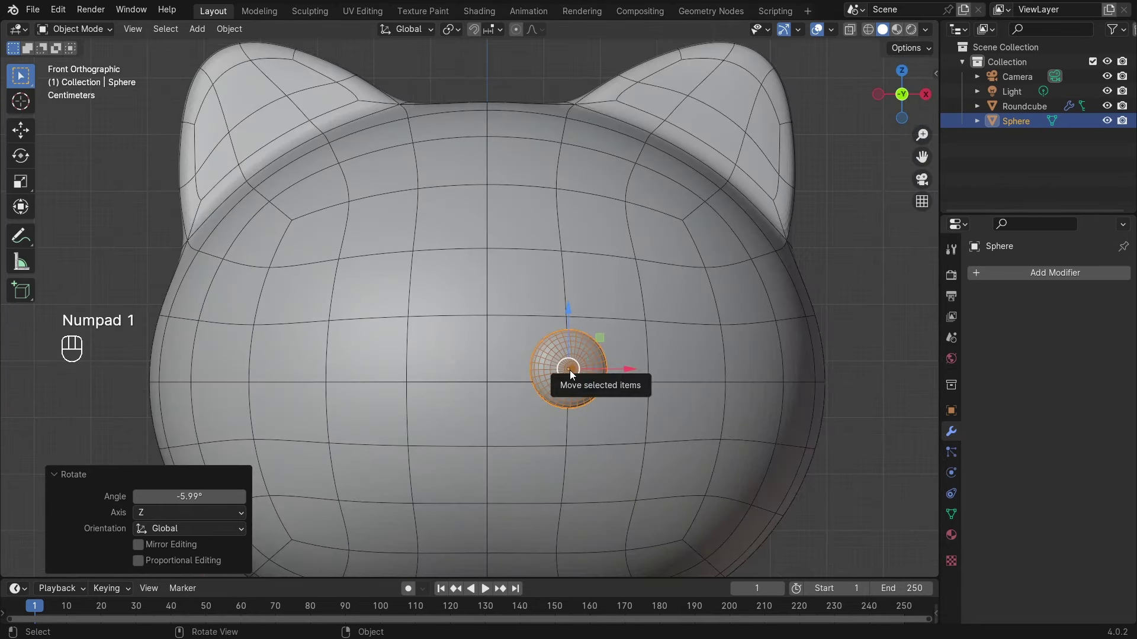
drag(570, 371, 565, 370)
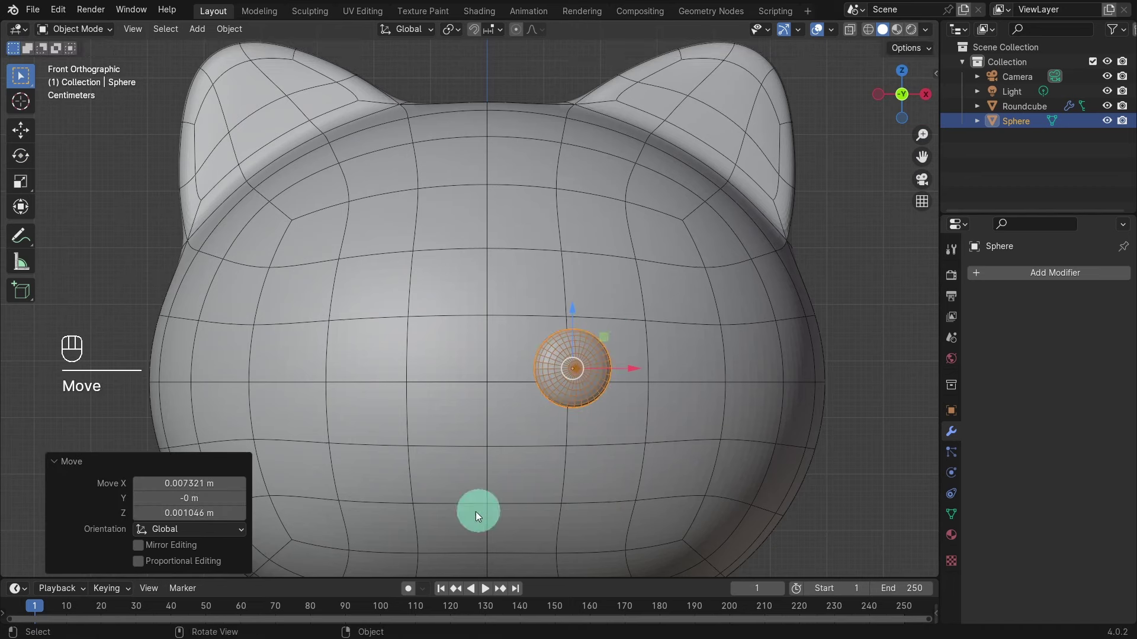
scroll(461, 473, down, 2)
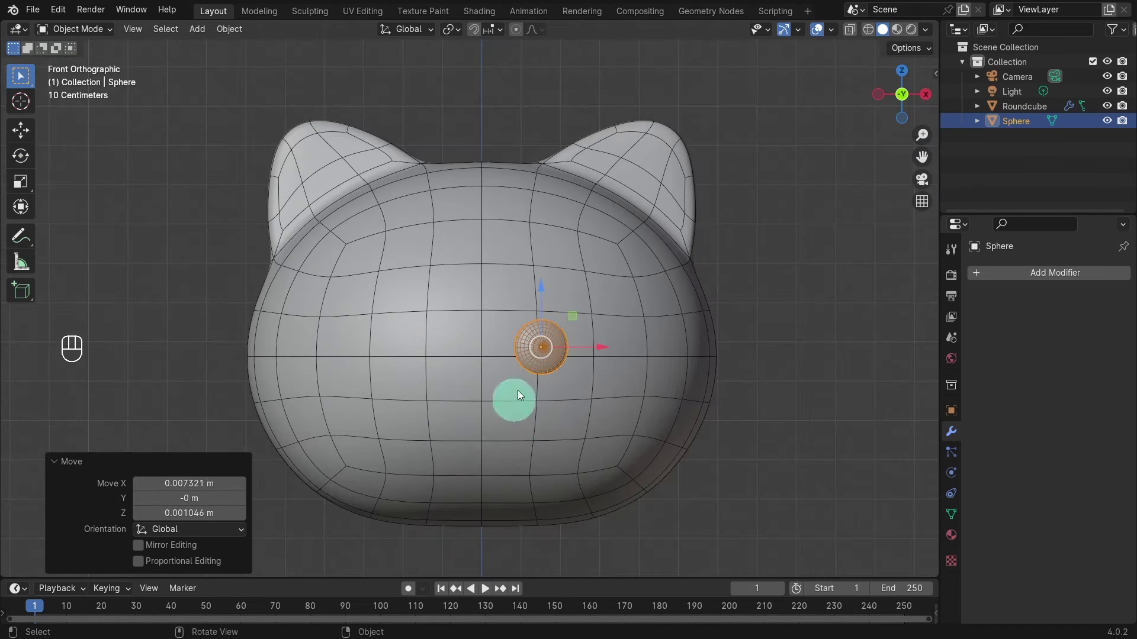
Apply Shade Smooth to the eye sphere and to the head
right_click(536, 357)
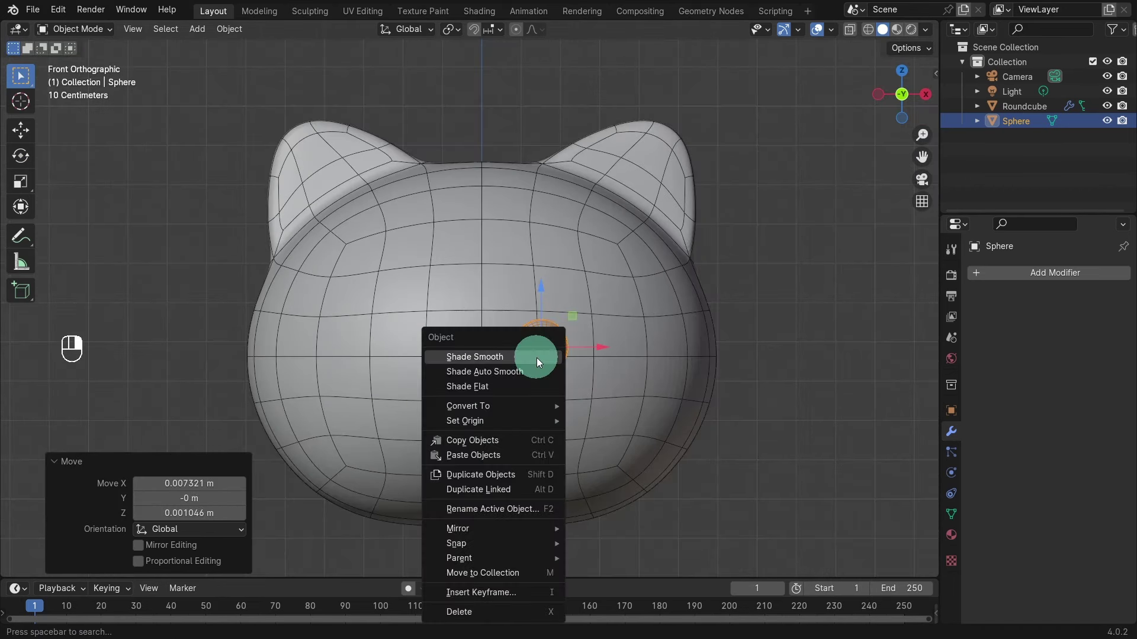
click(489, 357)
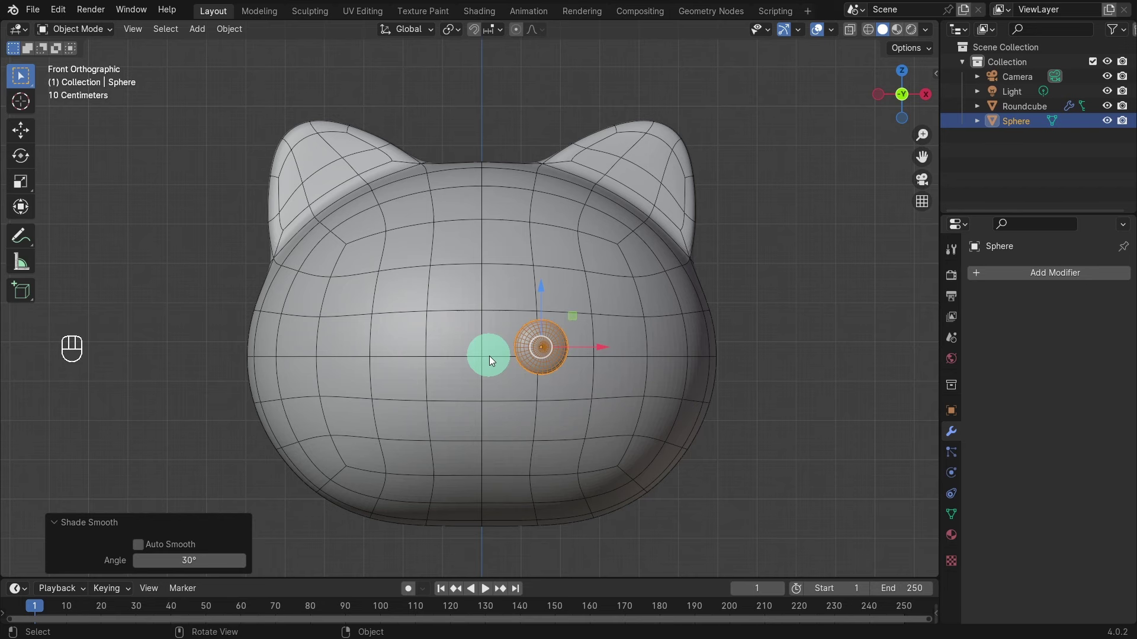
click(488, 357)
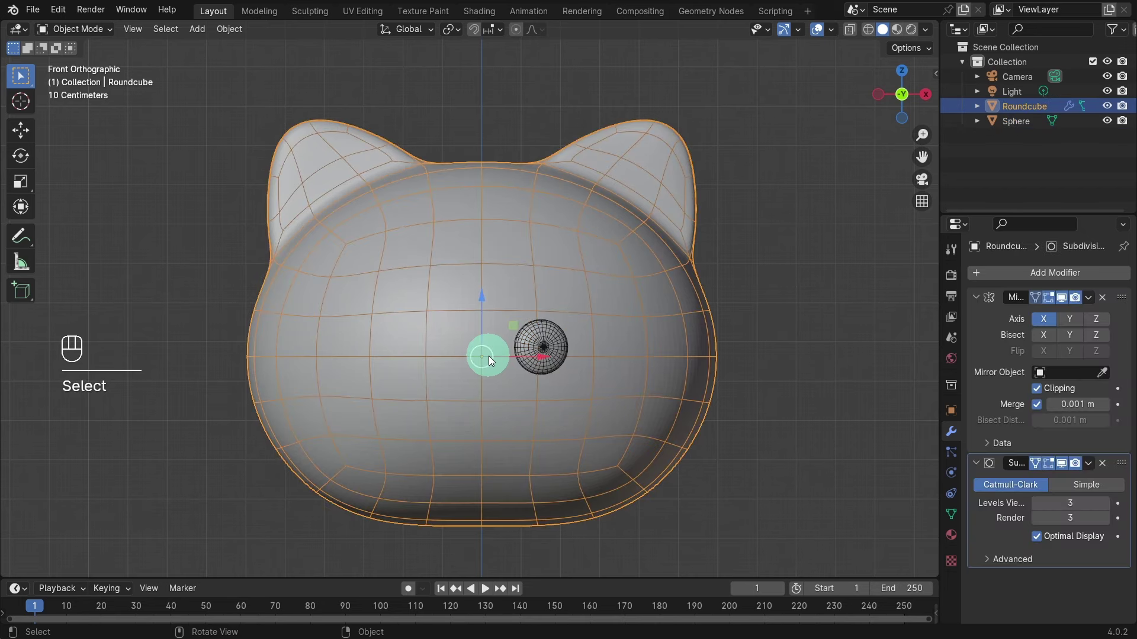
right_click(488, 356)
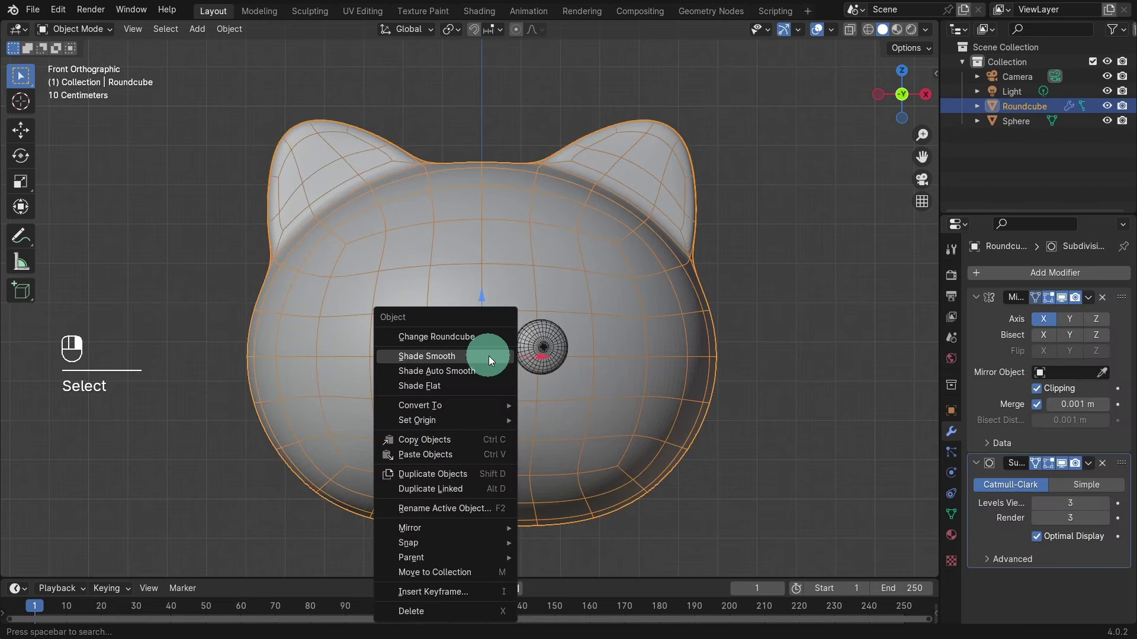
click(474, 356)
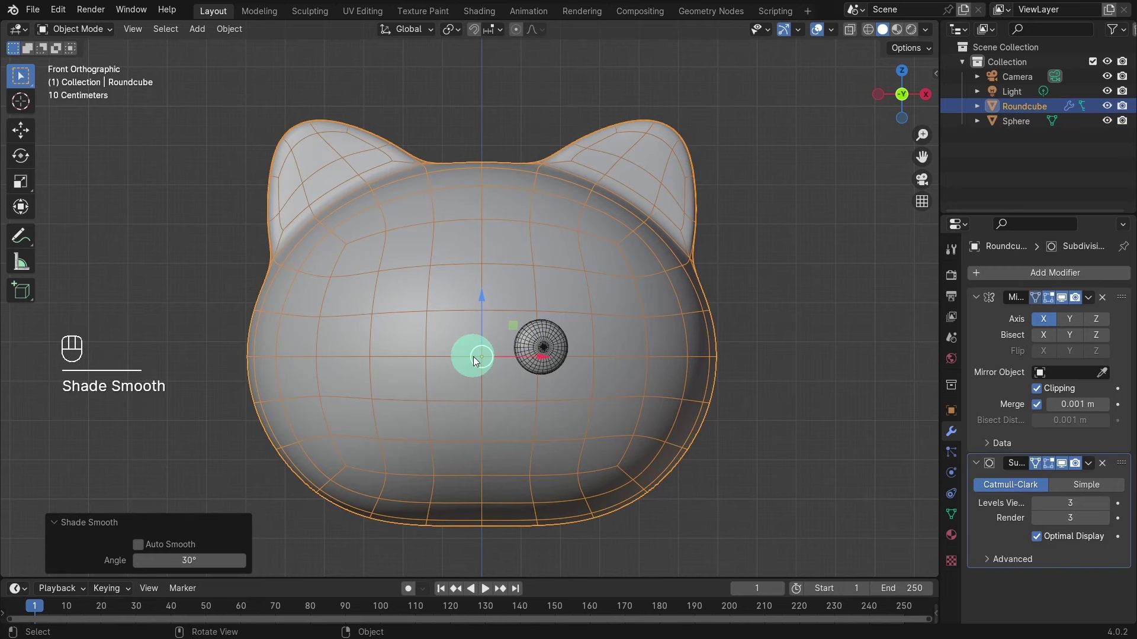
Show the head's transform values and apply its scale
key(n)
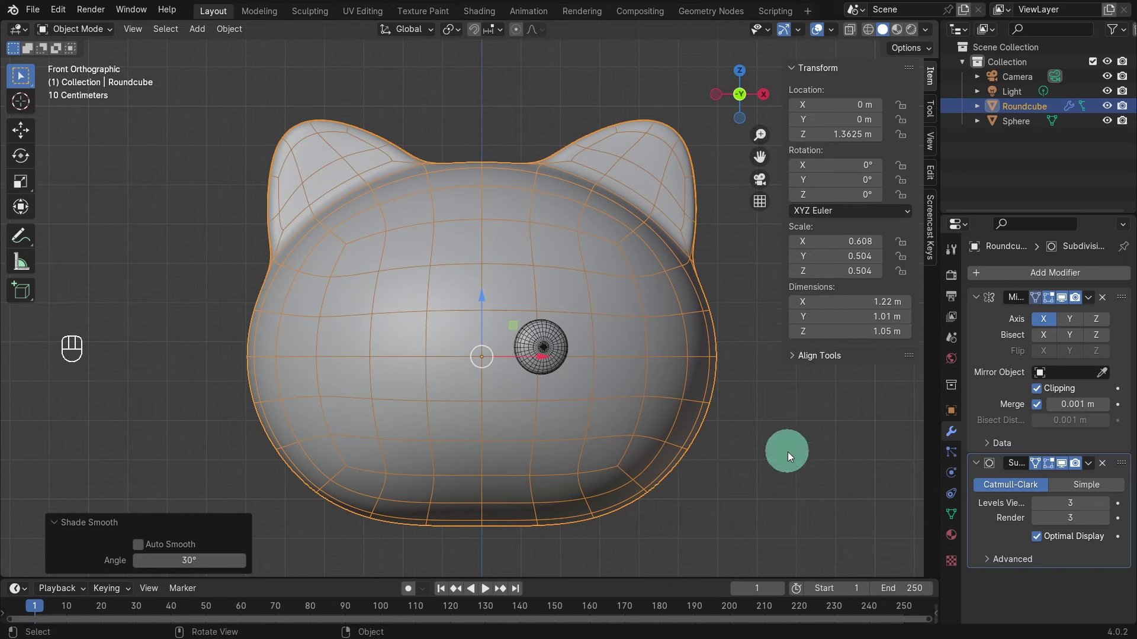
key(ctrl+a)
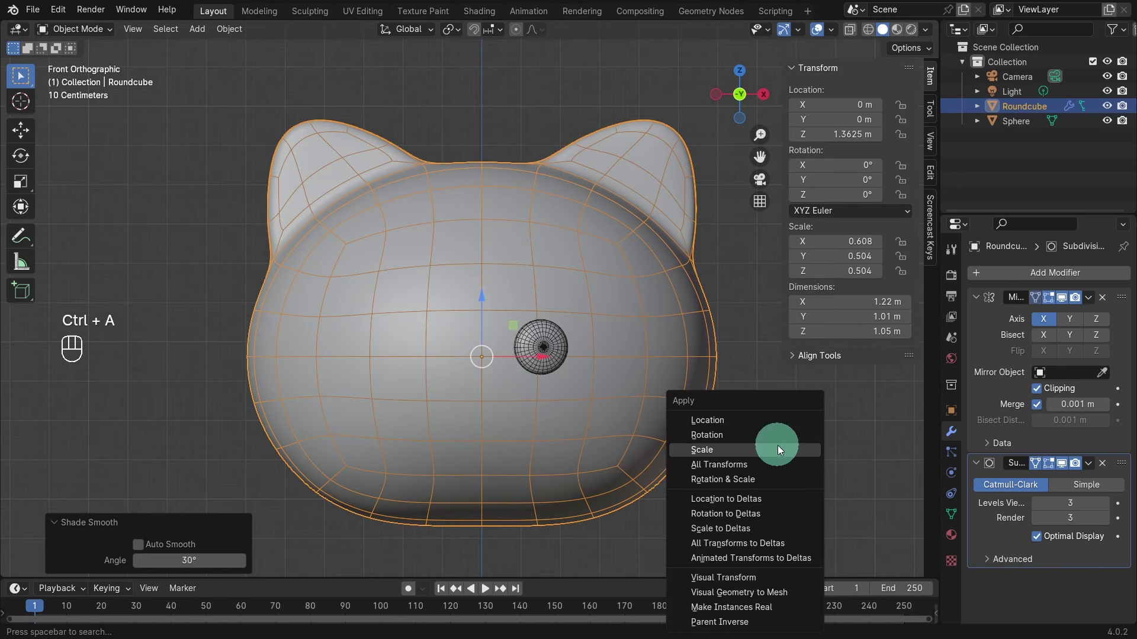
click(772, 448)
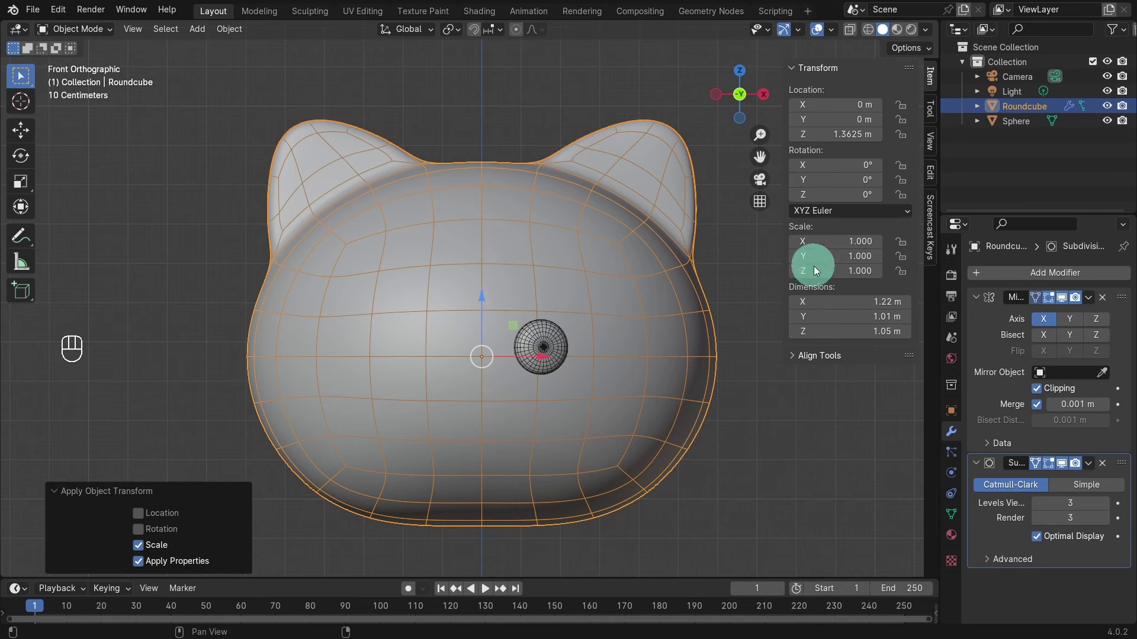
Apply the rotation and scale of the eye sphere, and hide the transform values
click(546, 342)
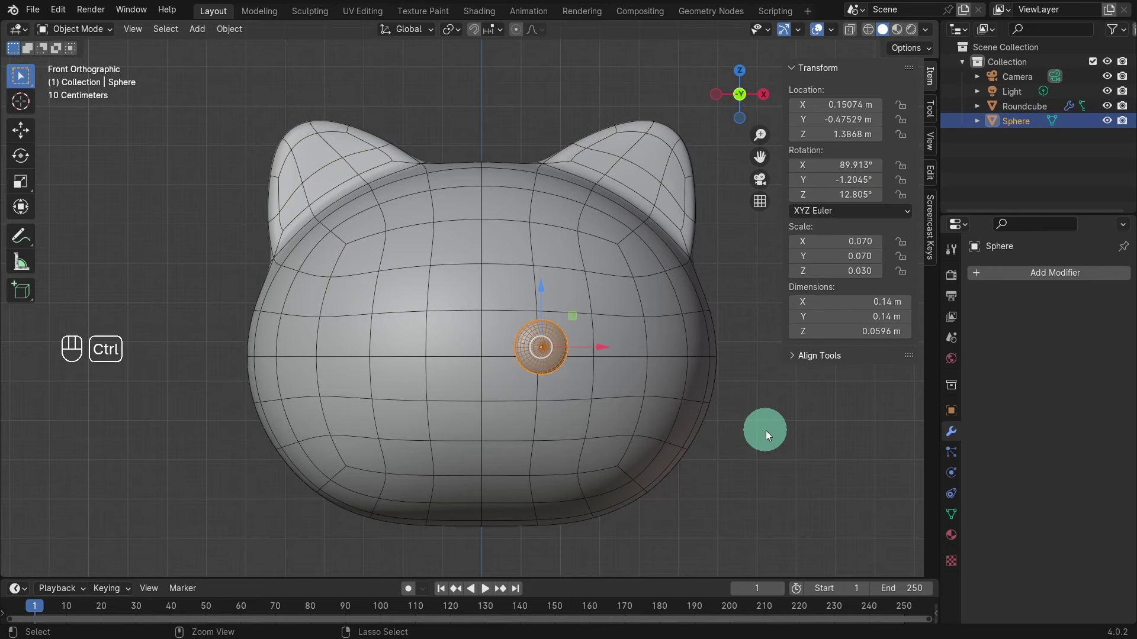
key(ctrl+a)
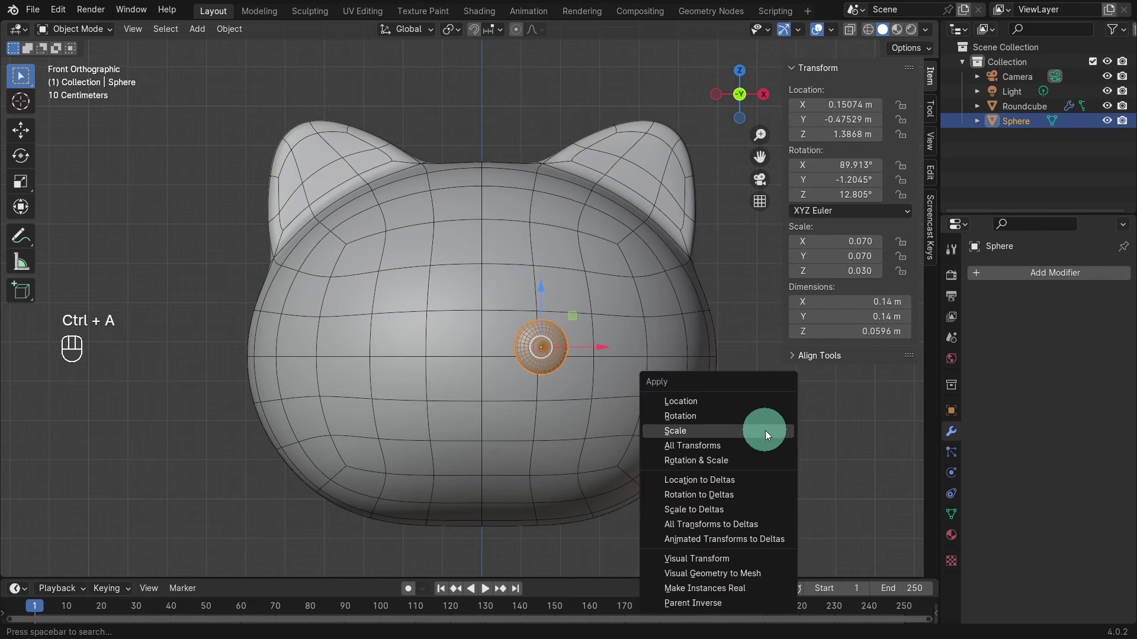
click(759, 461)
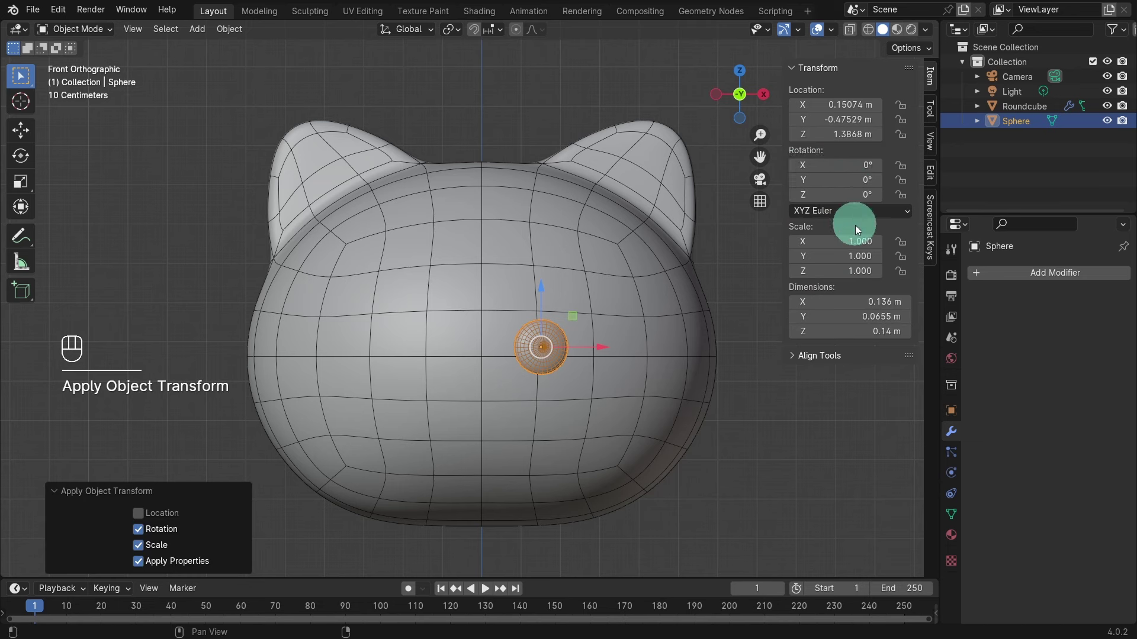
click(740, 453)
key(n)
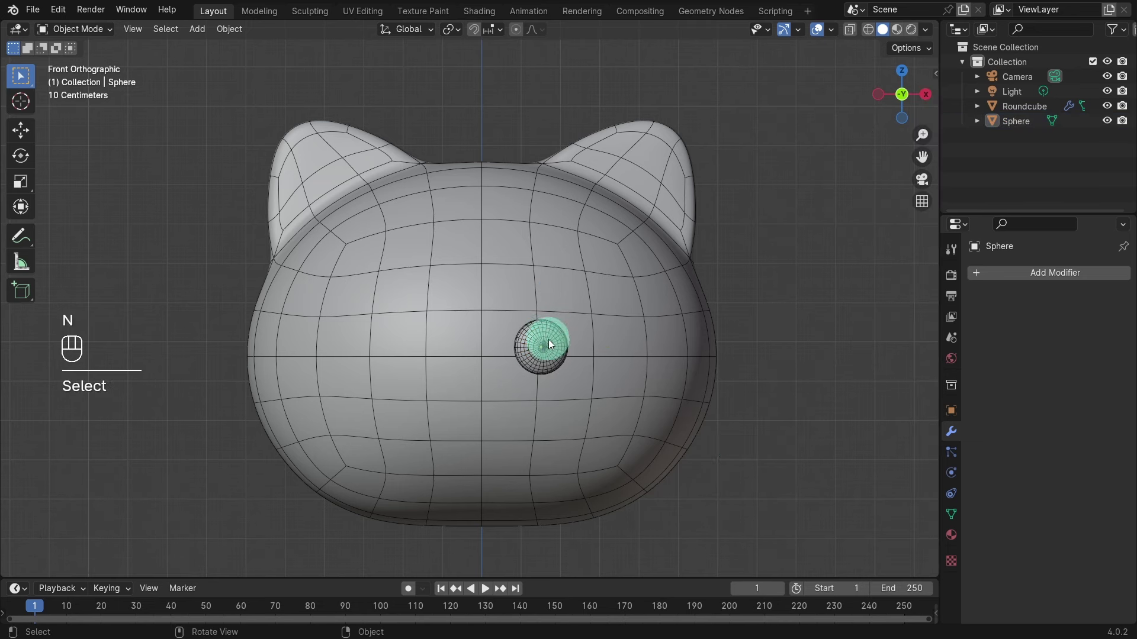
Add a Mirror modifier on the X axis to the eye, using the Roundcube head as the mirror object
click(547, 344)
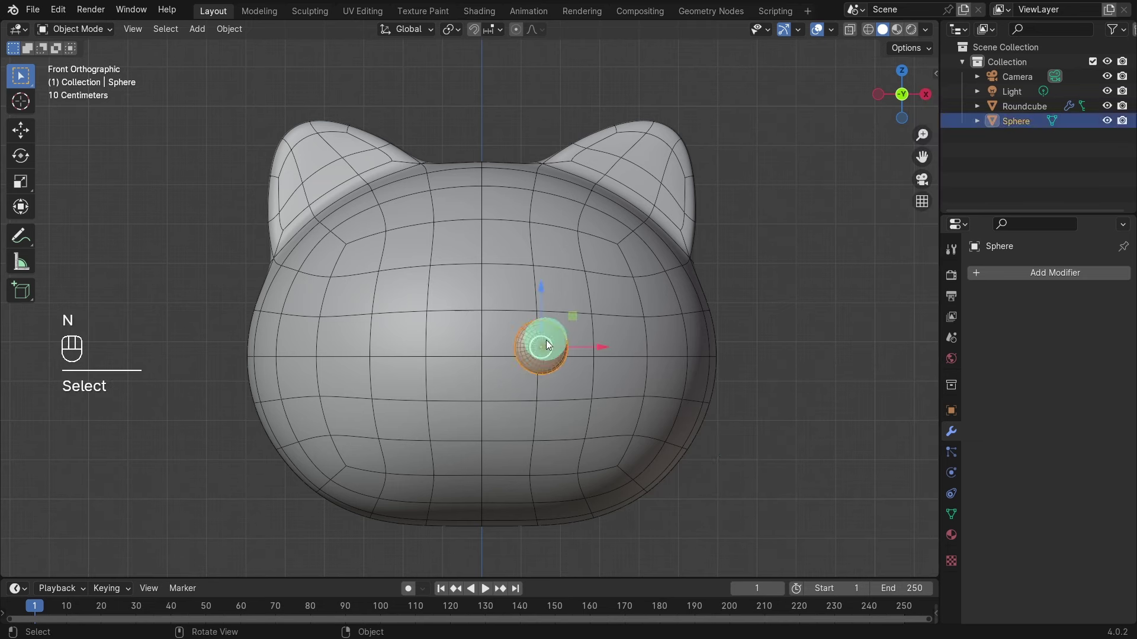
click(1035, 273)
mouse_move(1026, 277)
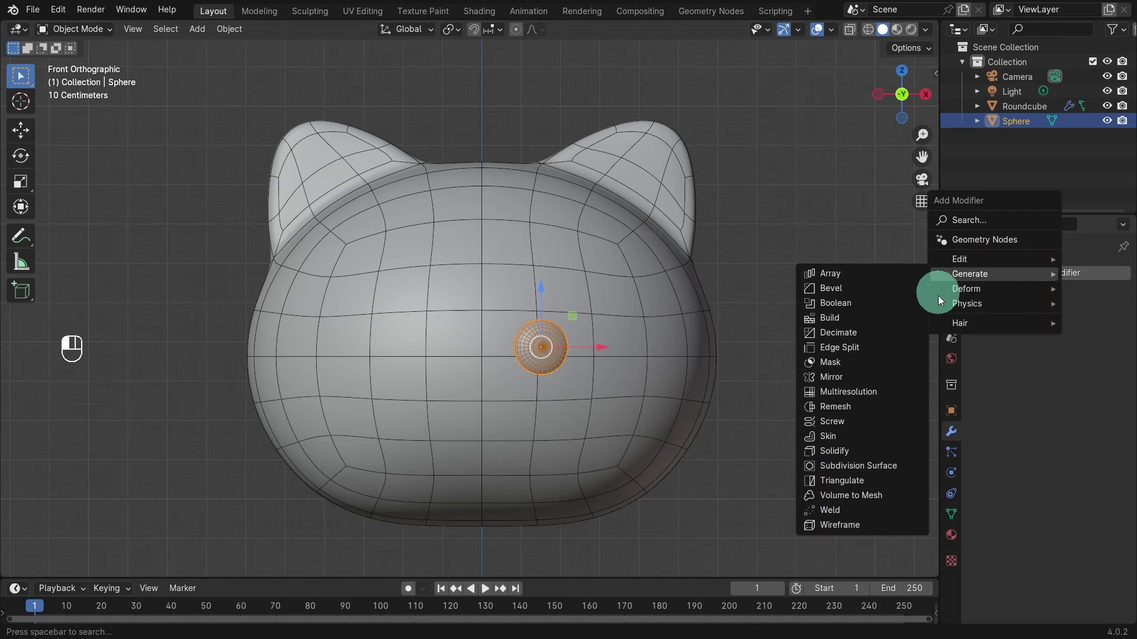
click(850, 378)
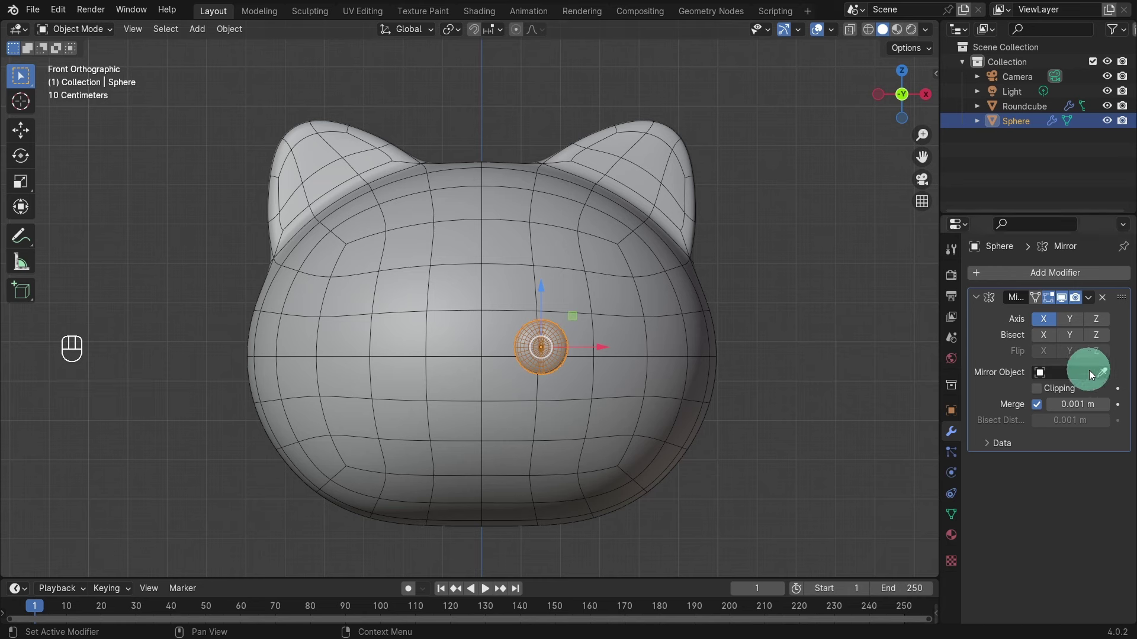
click(1041, 373)
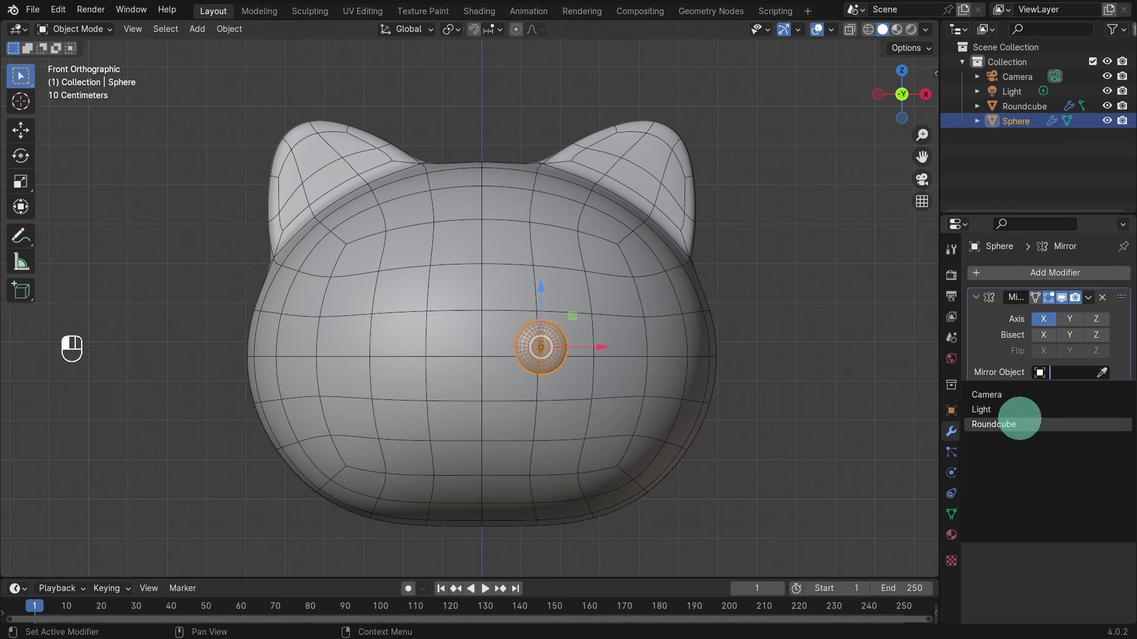
click(1059, 394)
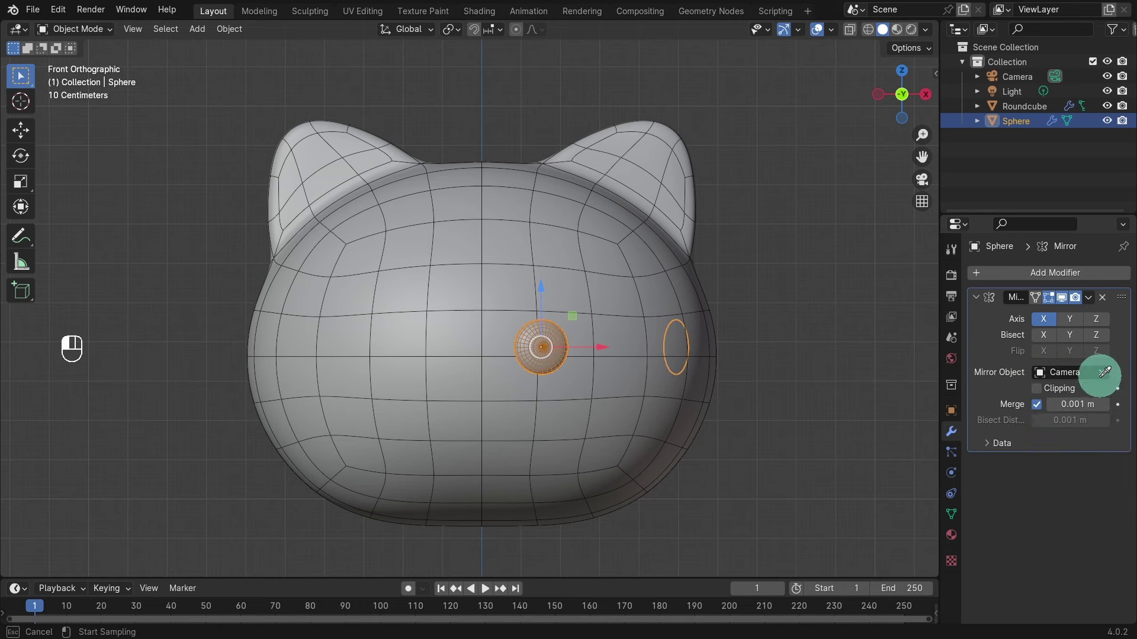
click(495, 268)
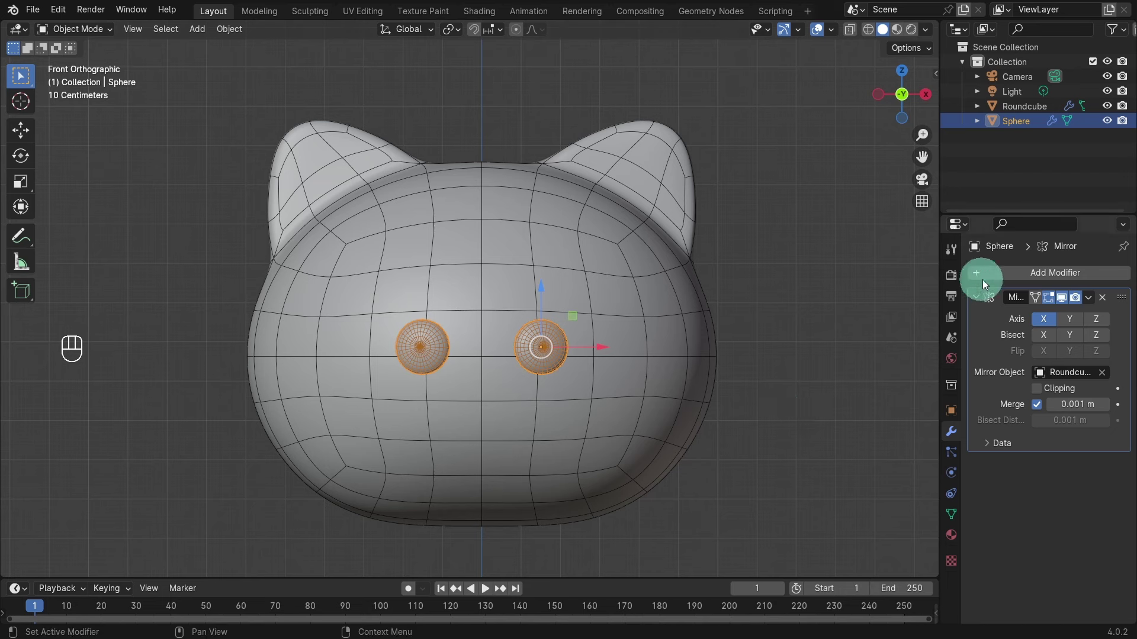
Add a Subdivision Surface modifier to the eye with viewport and render levels set to 3
click(1018, 272)
mouse_move(1016, 272)
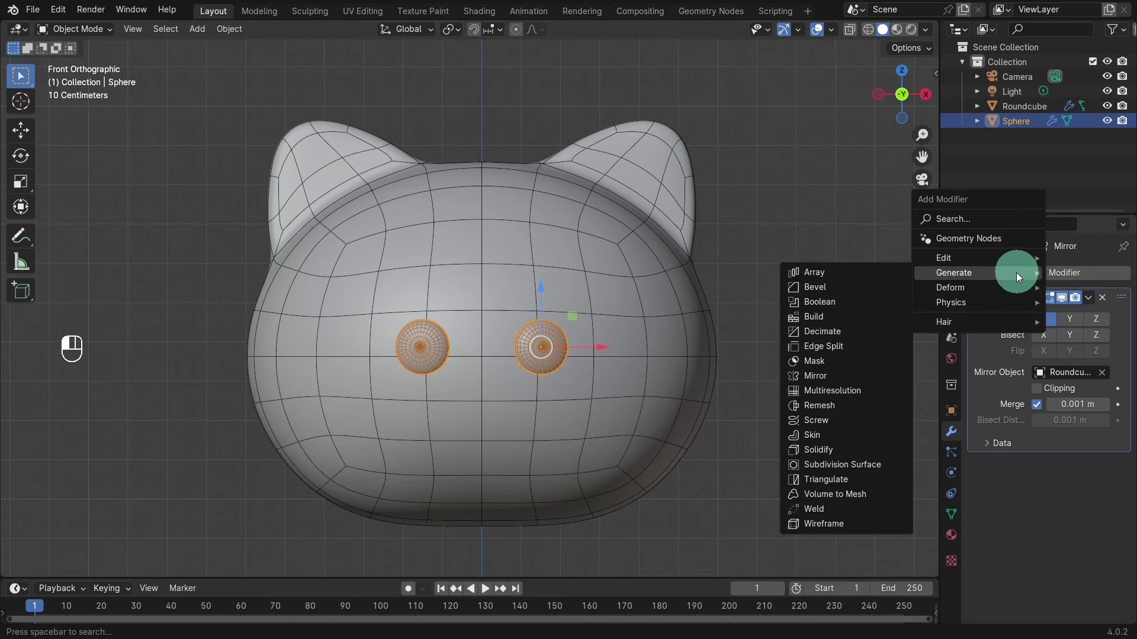
click(880, 464)
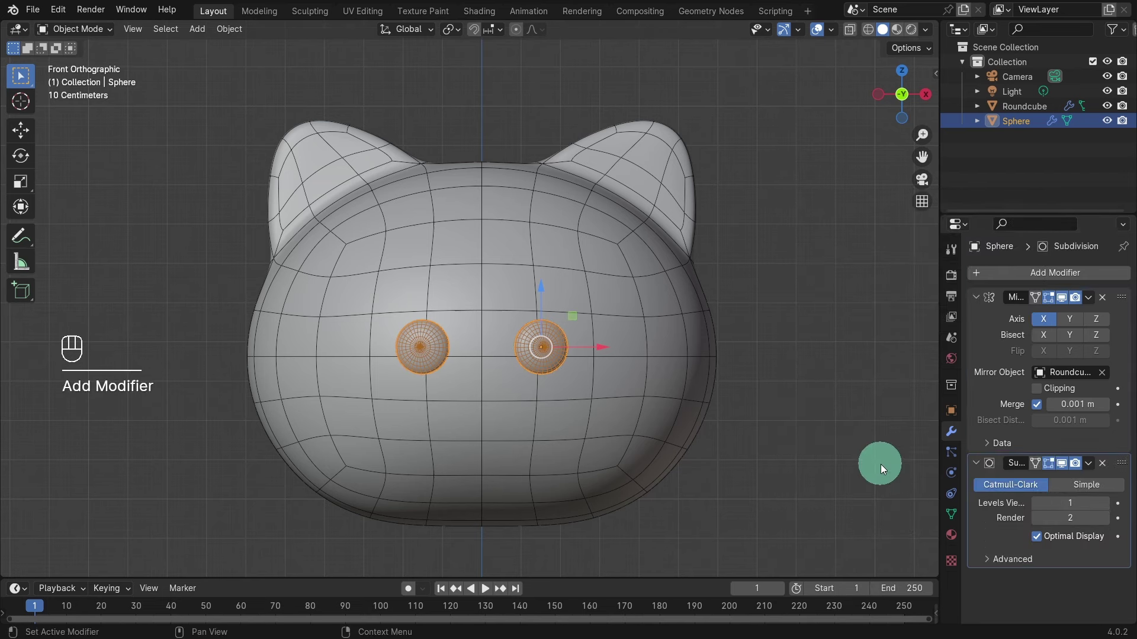
click(1105, 503)
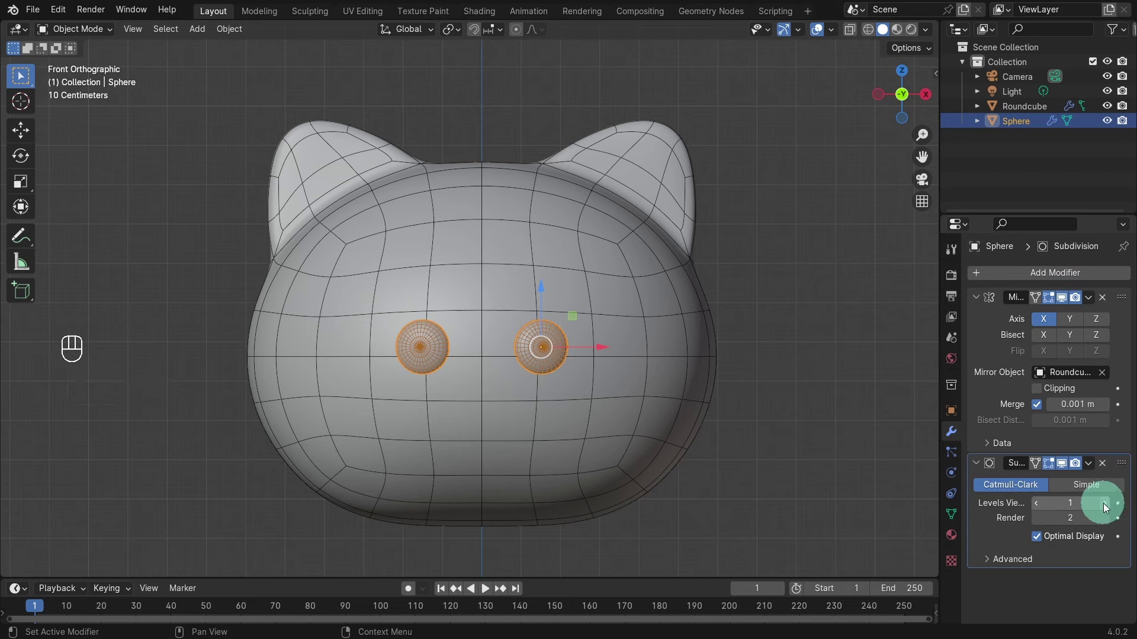
click(1102, 503)
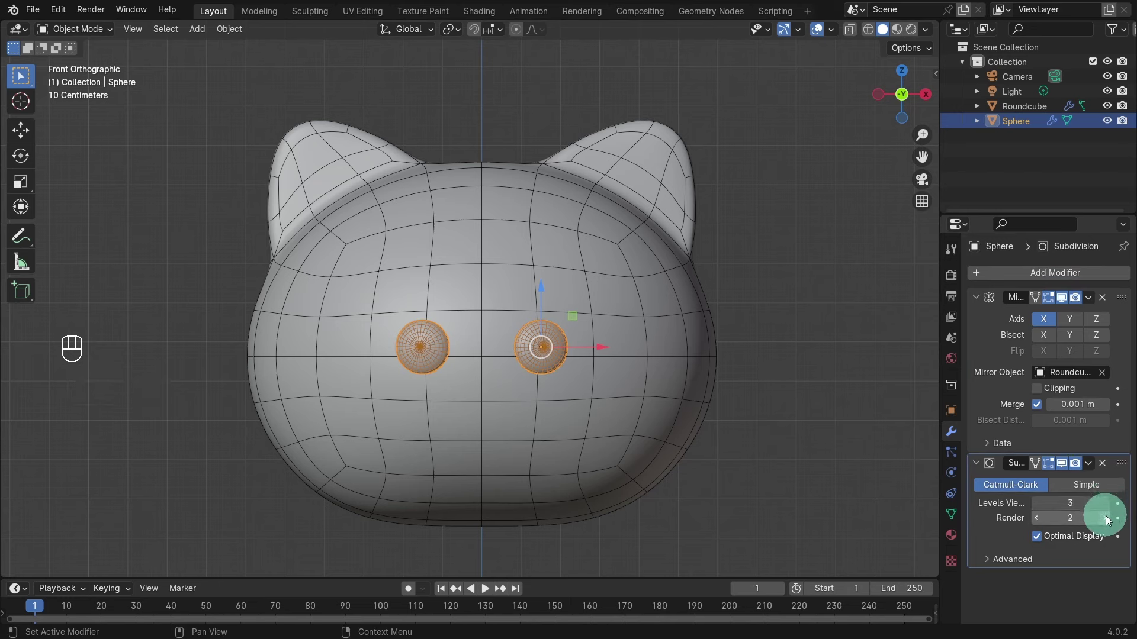
click(1106, 516)
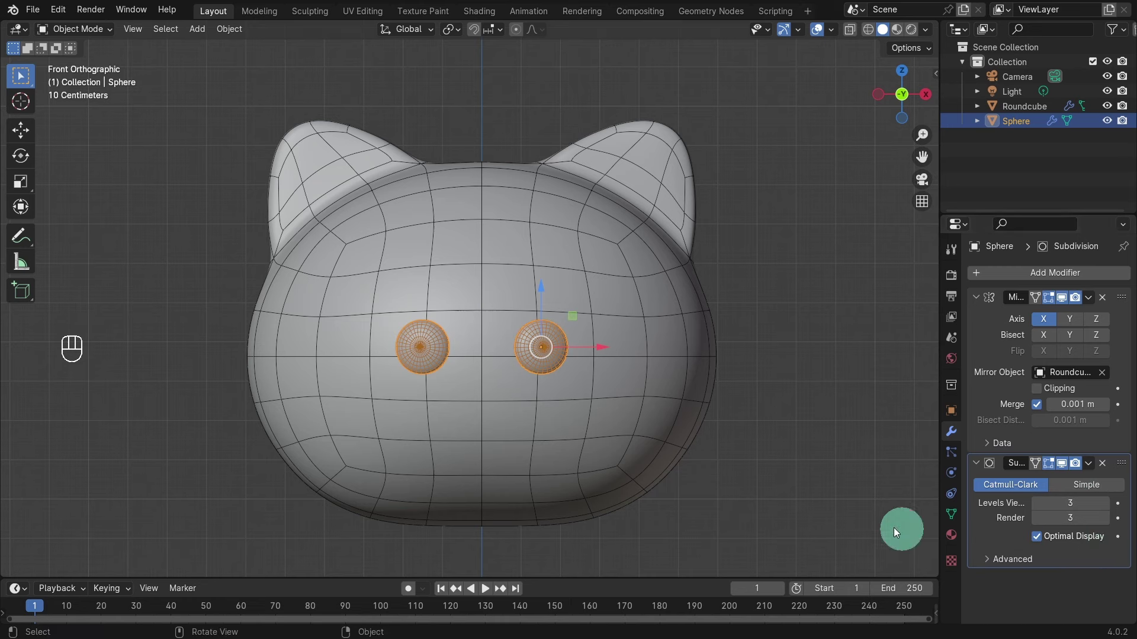
Rename the Sphere object as Eye and the Roundcube object as Head
double_click(1028, 121)
text(E)
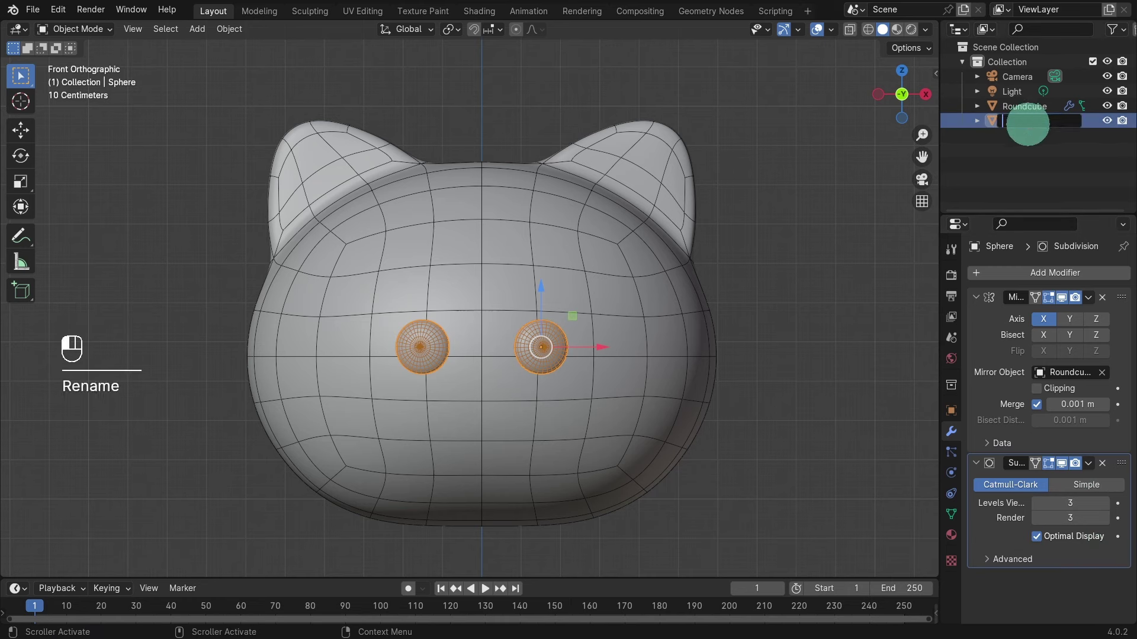
text(ye)
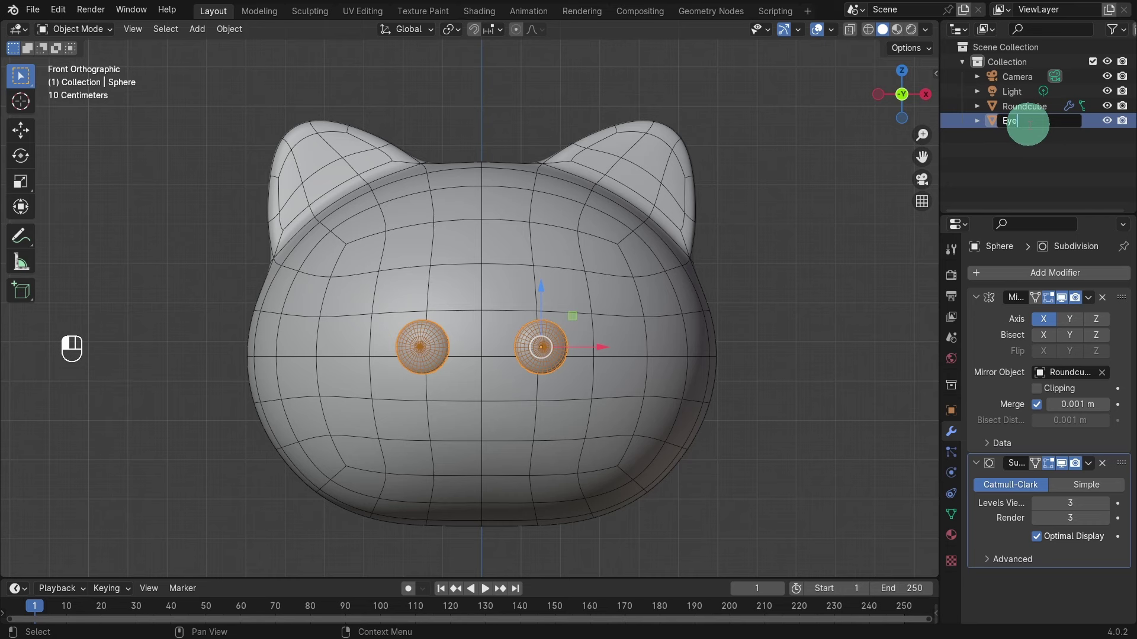
key(Return)
double_click(1036, 120)
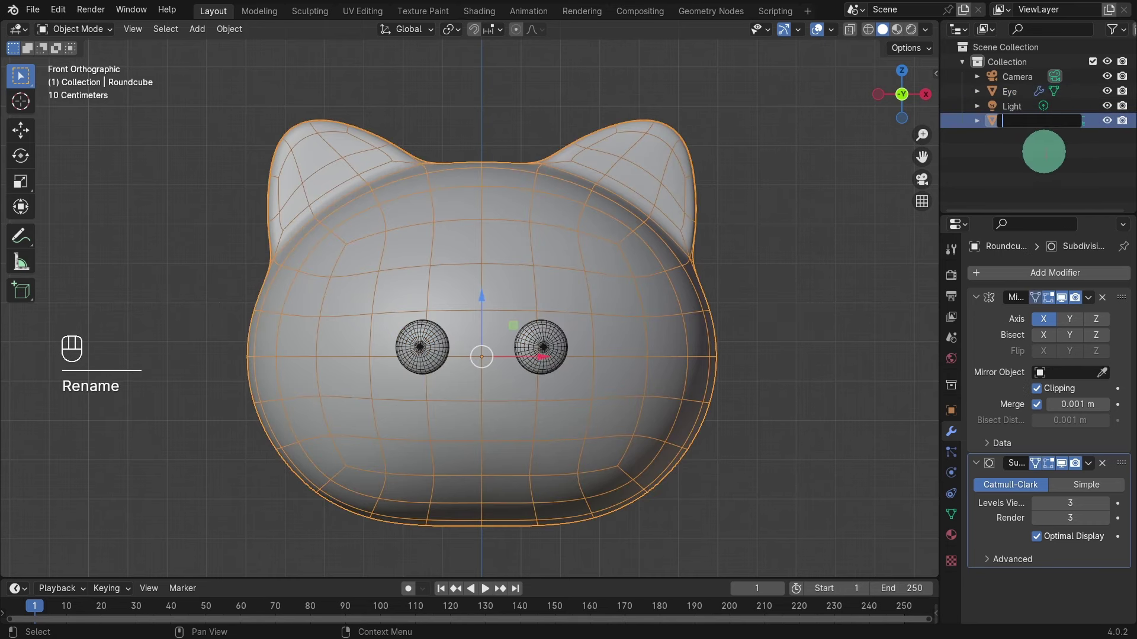
text(Head)
key(Return)
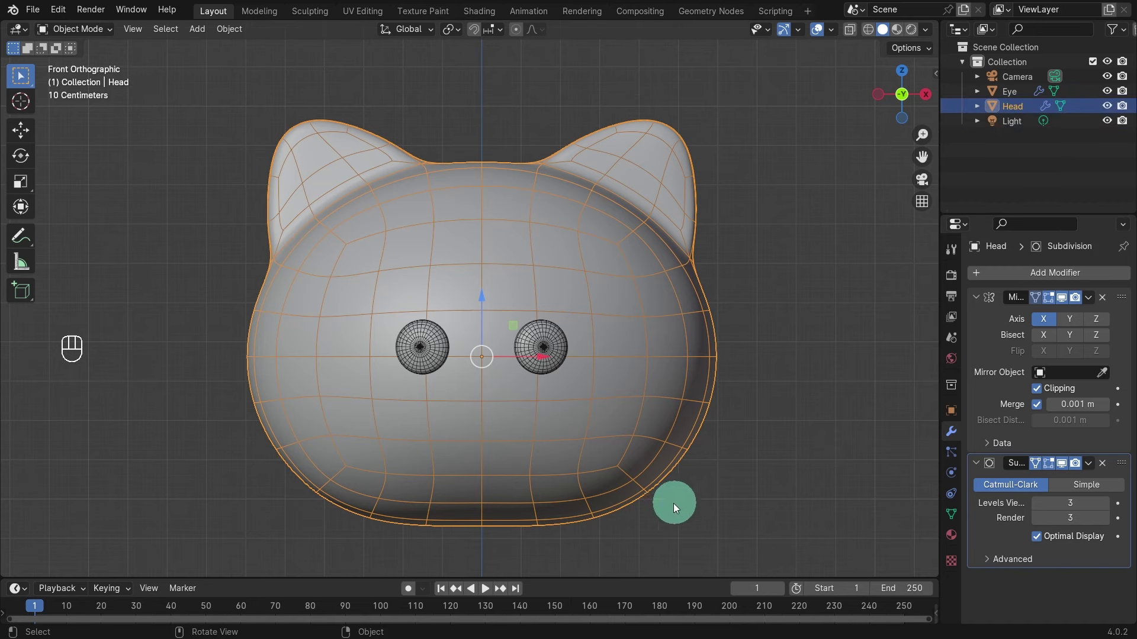
Duplicate the head's center face just below and between the eyes, and separate the copy into its own object
click(479, 424)
key(Tab)
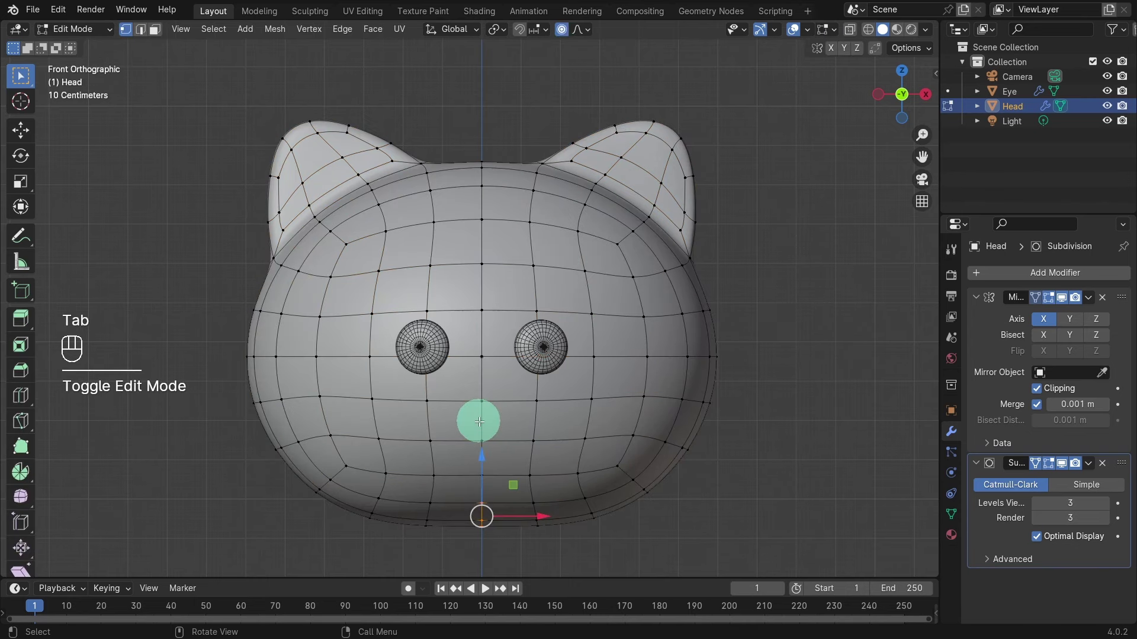
key(3)
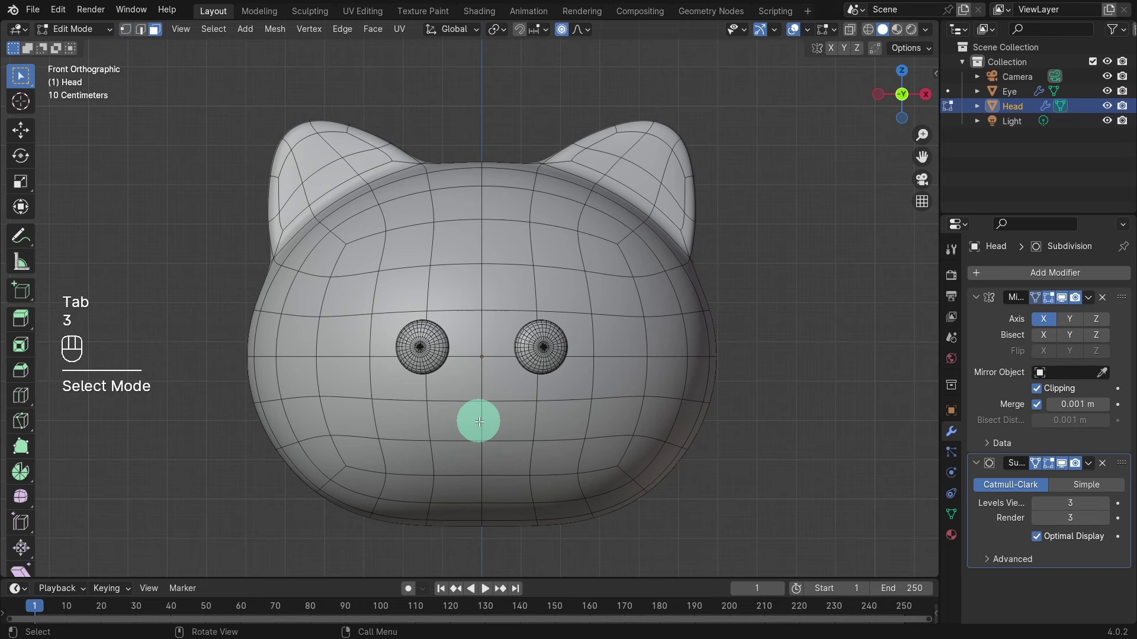
click(514, 423)
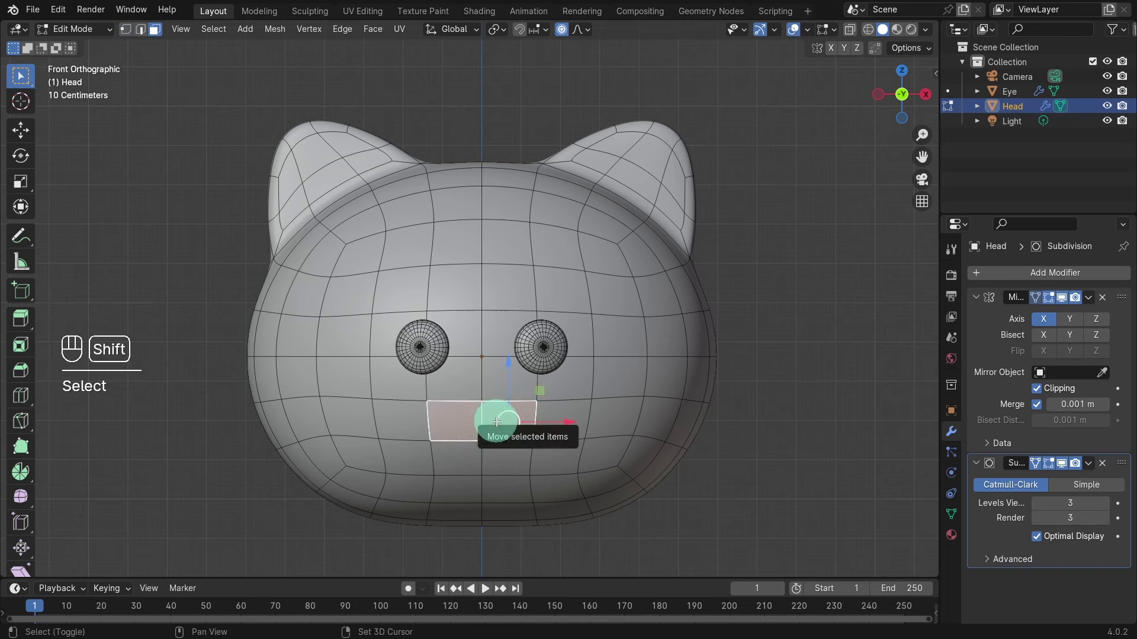
key(shift+d)
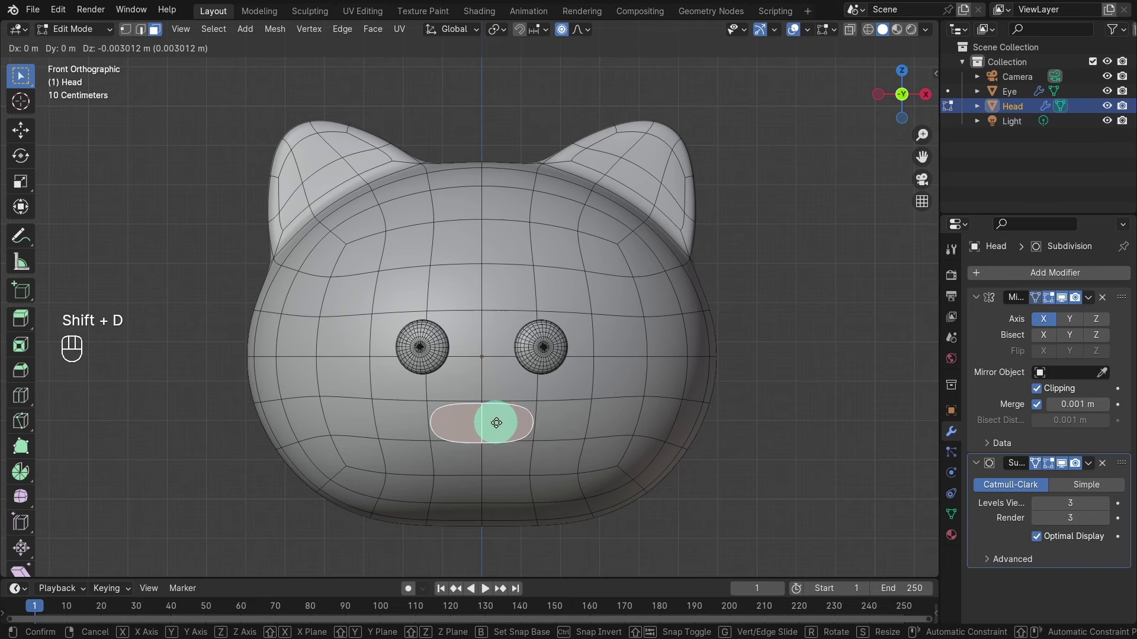
click(496, 423)
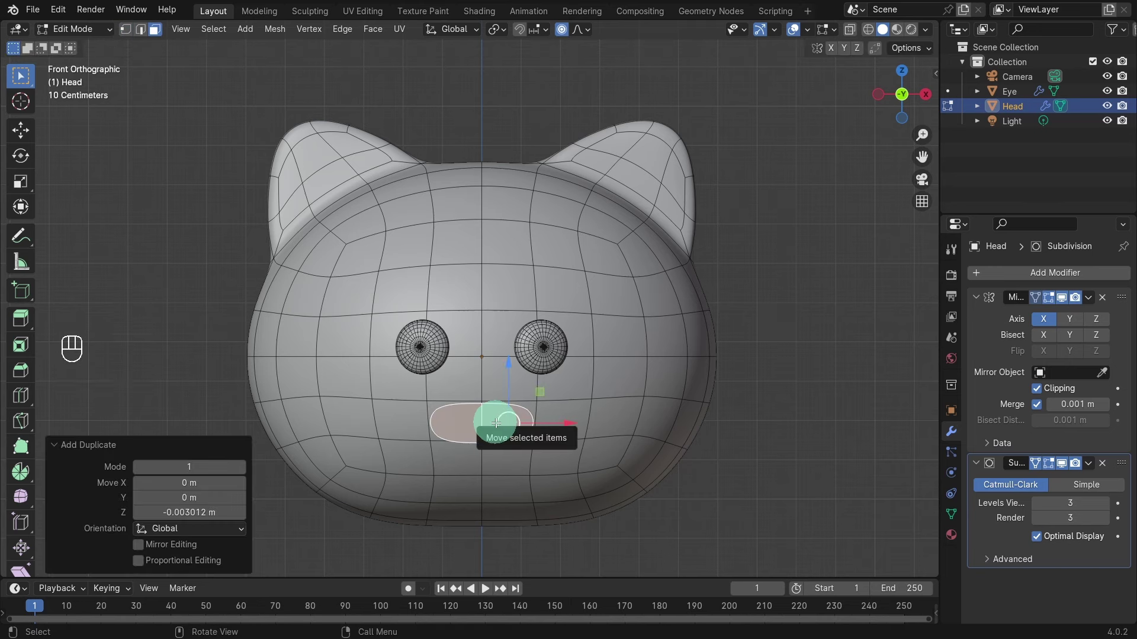
key(p)
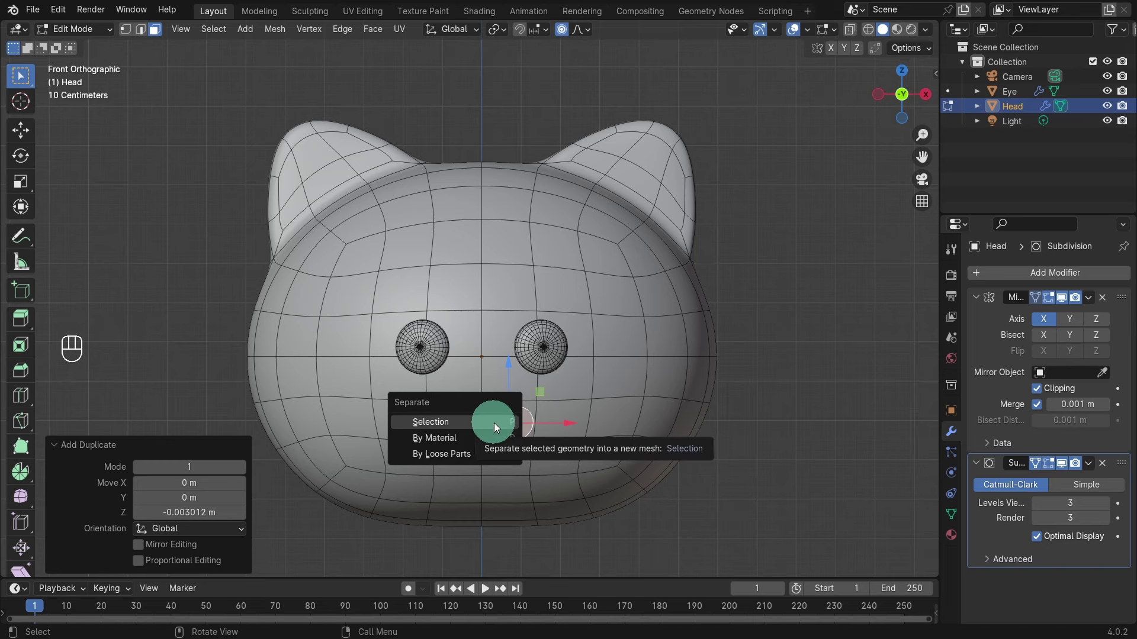
click(494, 423)
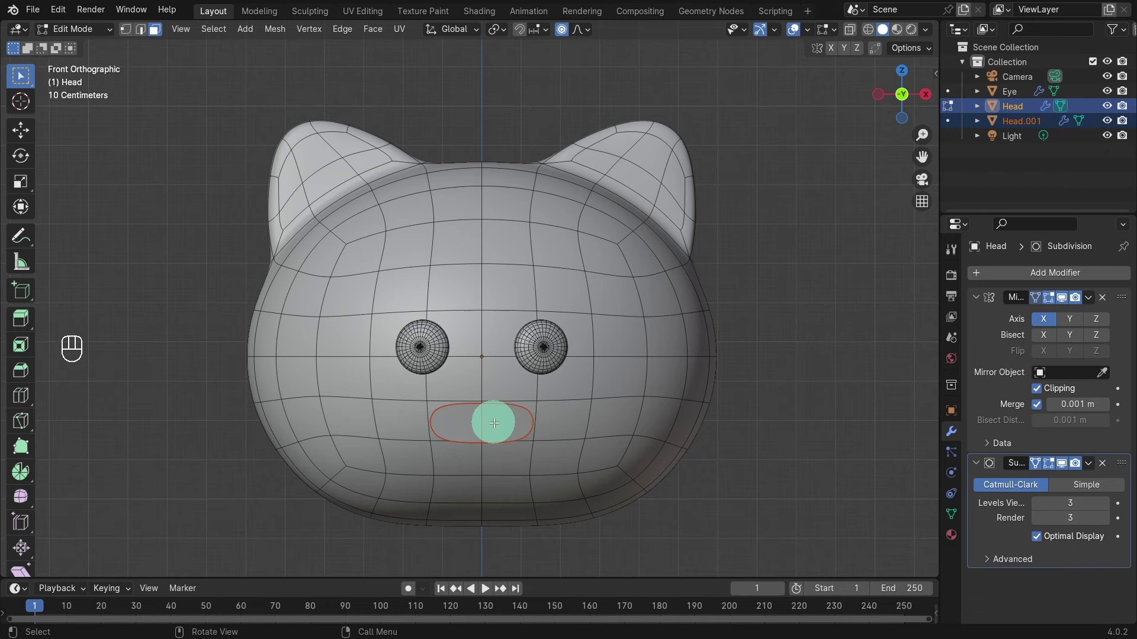
key(Tab)
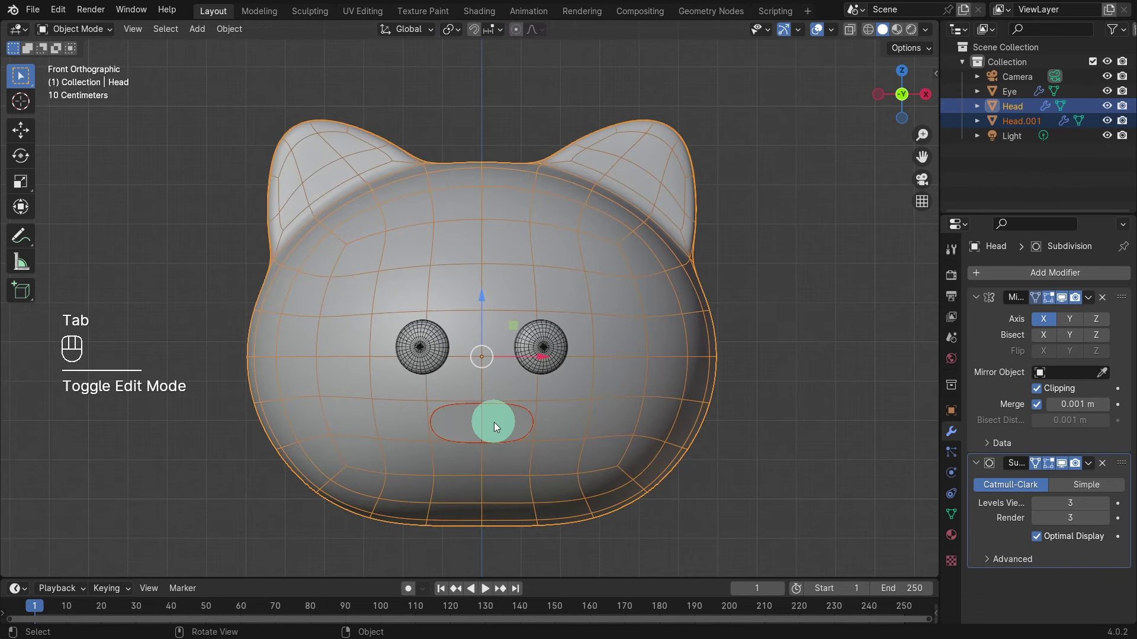
Rename the separated Head.001 object as Cheek and remove its Mirror modifier
double_click(1043, 119)
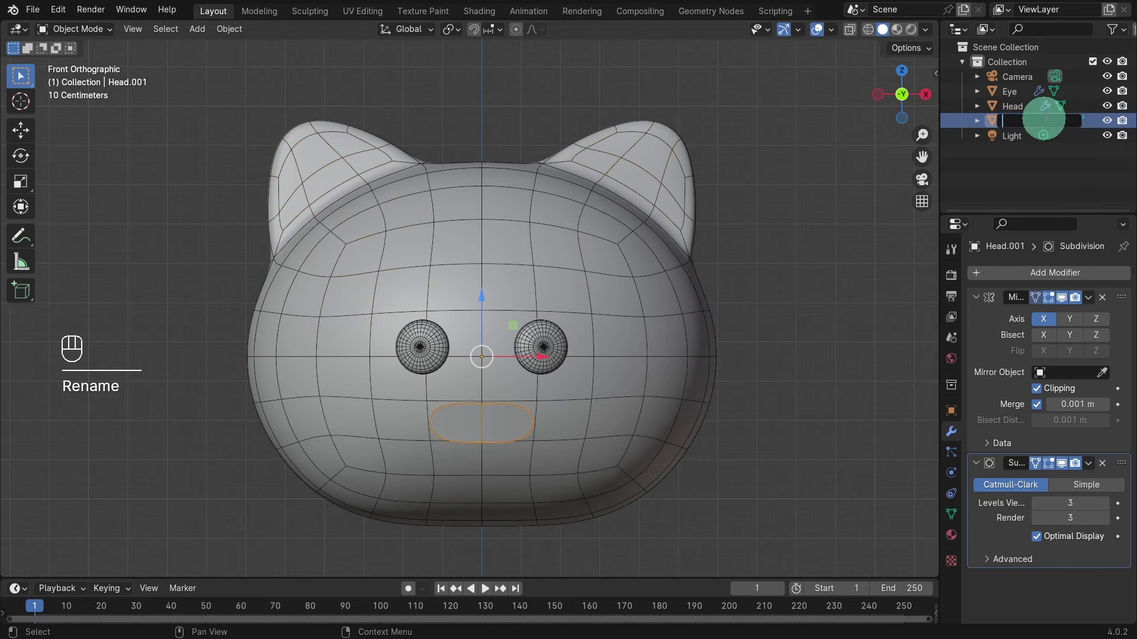
text(Cheek)
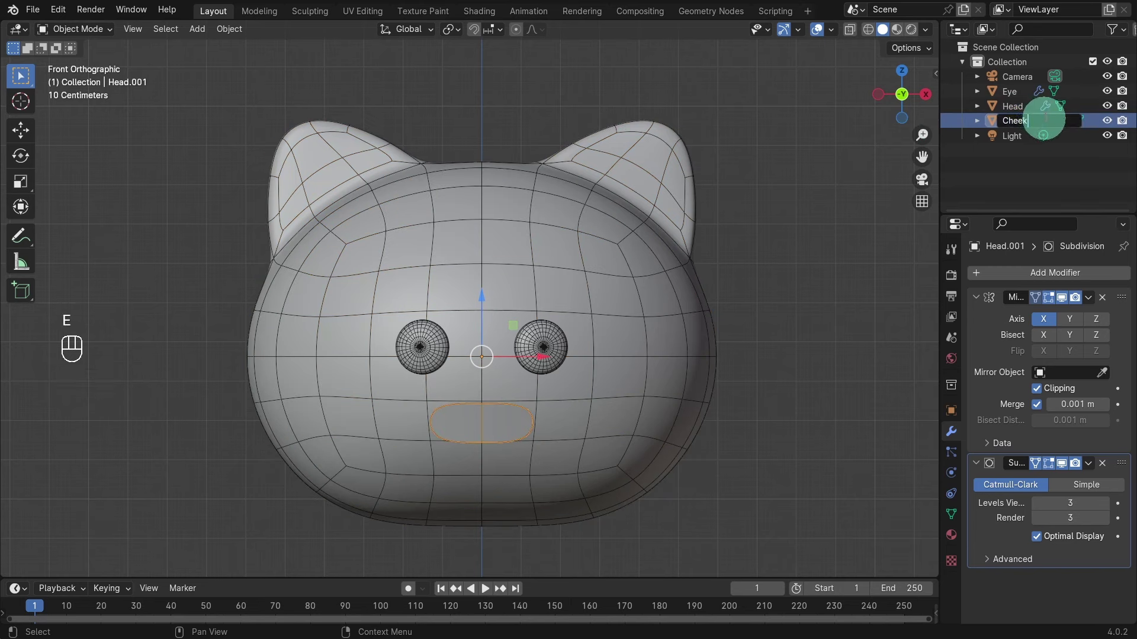
key(Return)
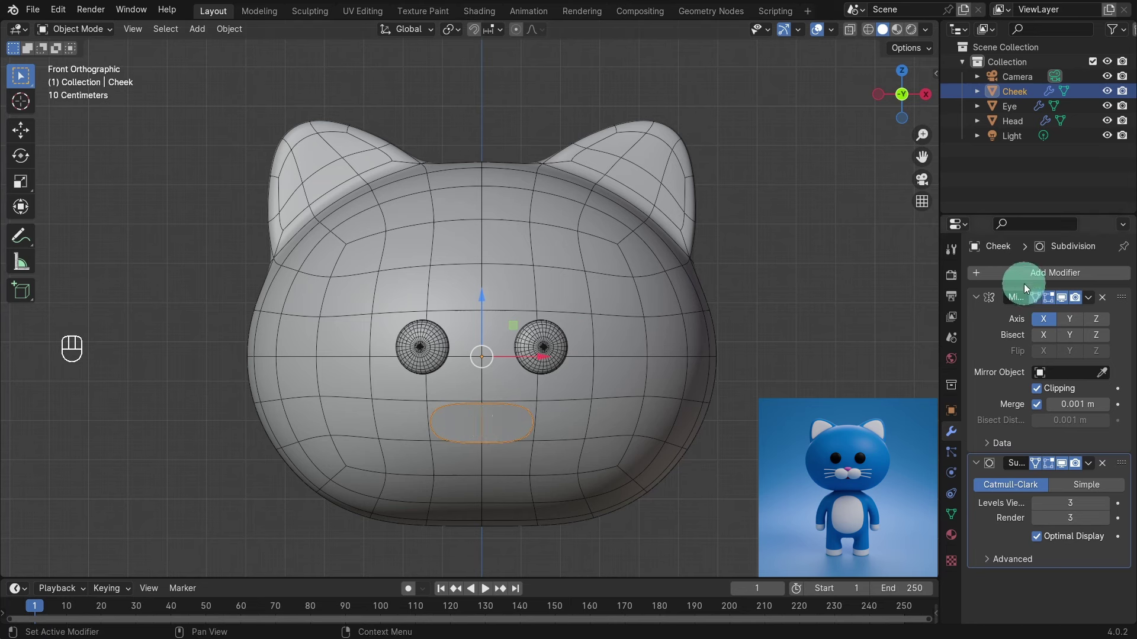
click(1102, 297)
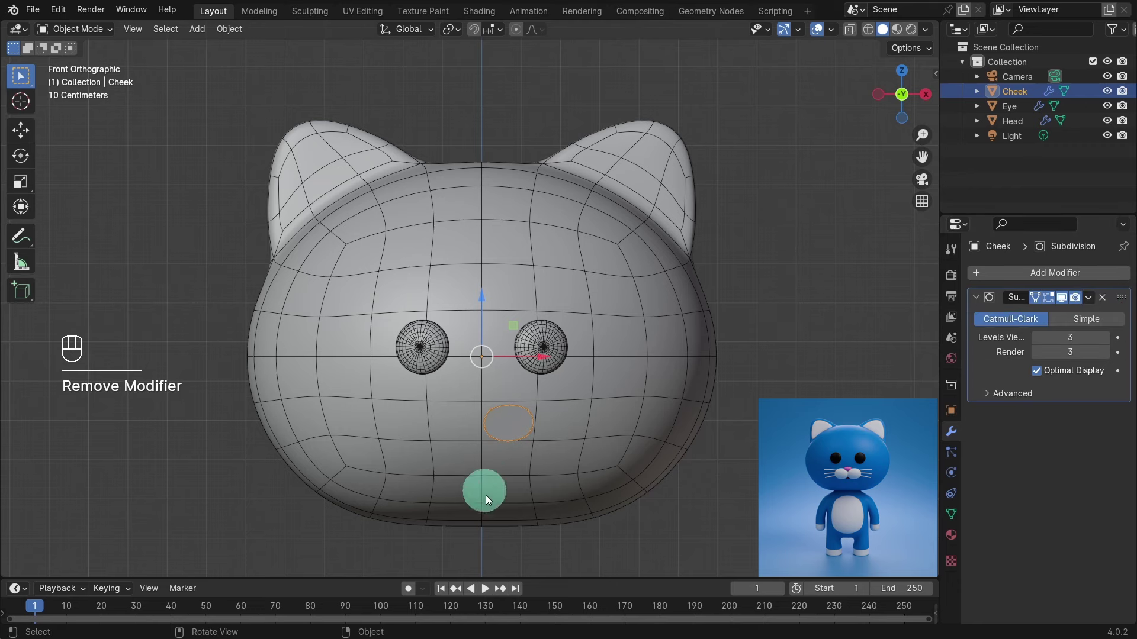
Select all vertices of the Cheek mesh in Edit Mode and turn off proportional editing
scroll(498, 491, up, 1)
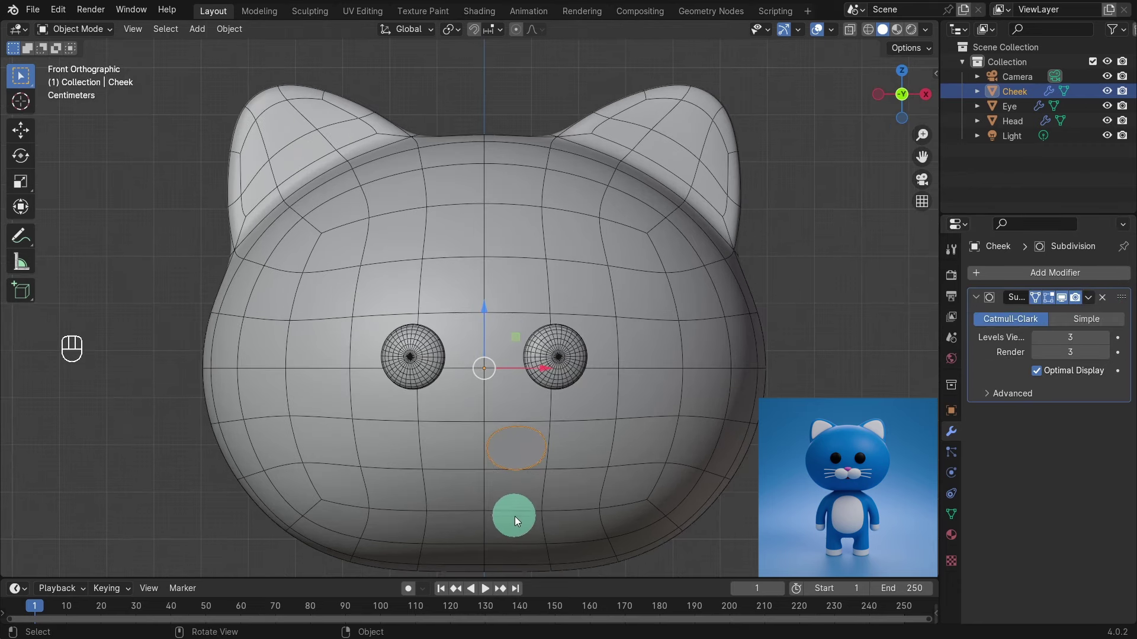
shift+middle_drag(518, 517, 525, 422)
scroll(524, 415, up, 2)
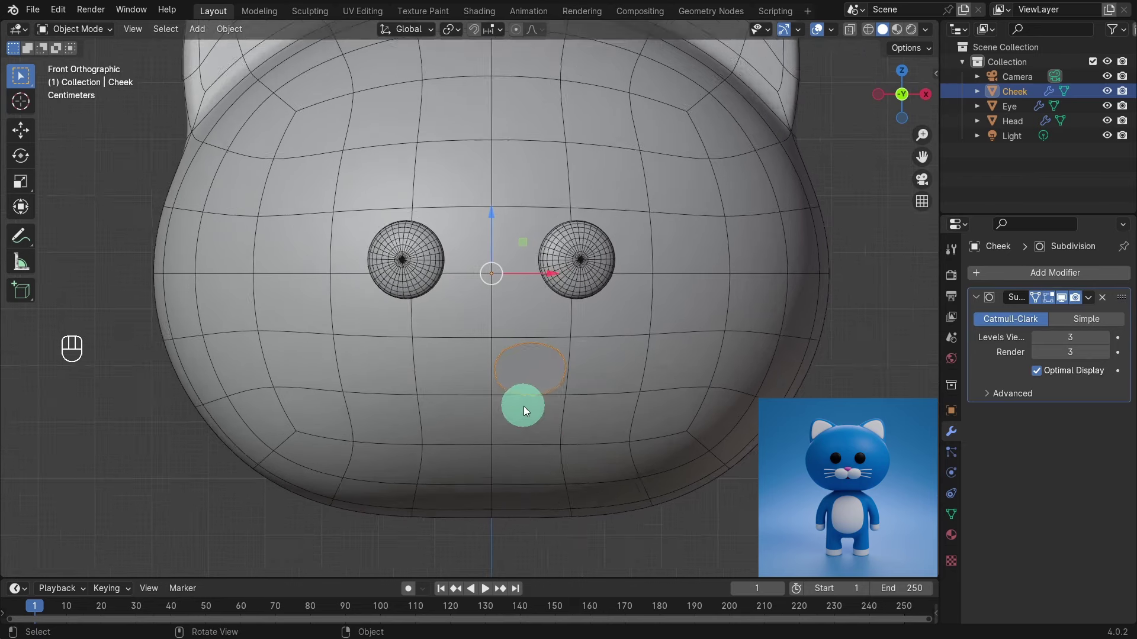
key(Tab)
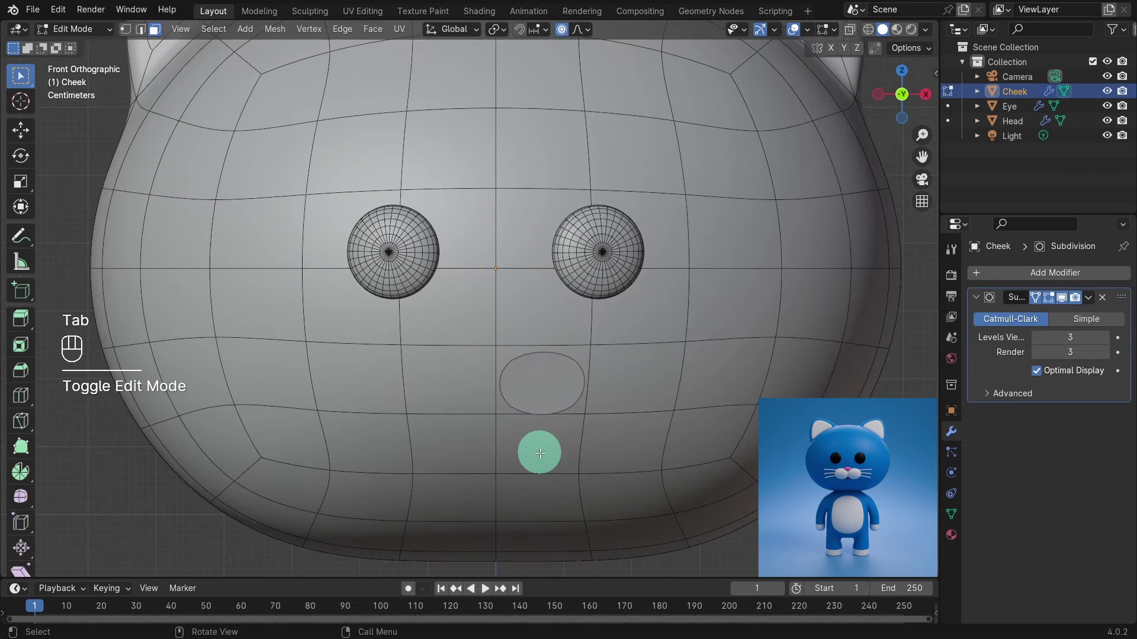
key(1)
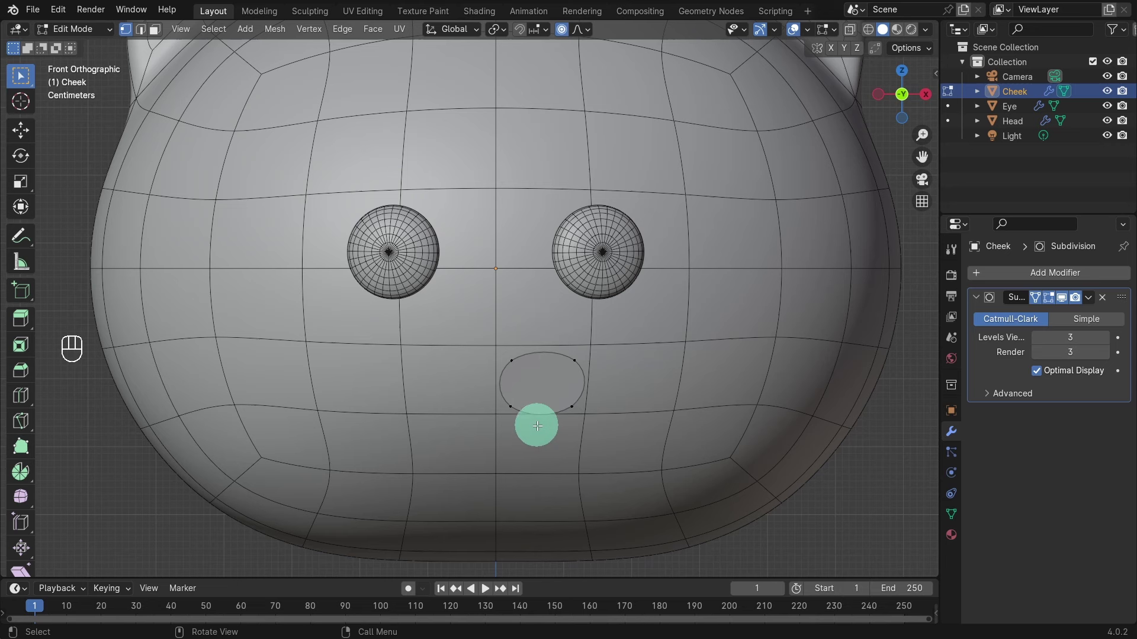
key(a)
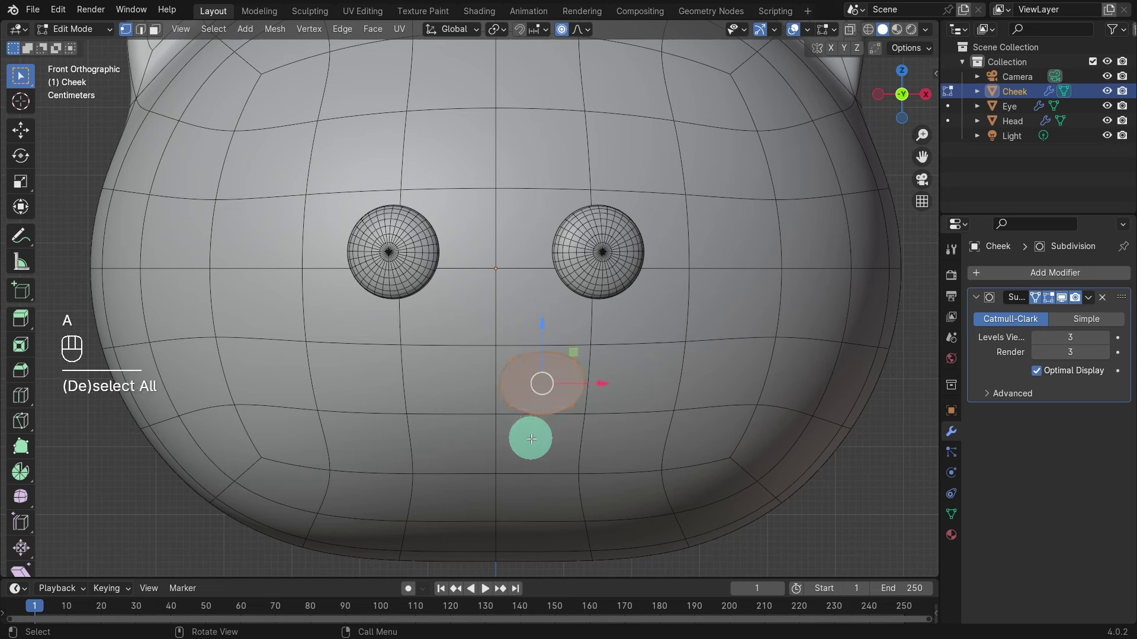
key(s)
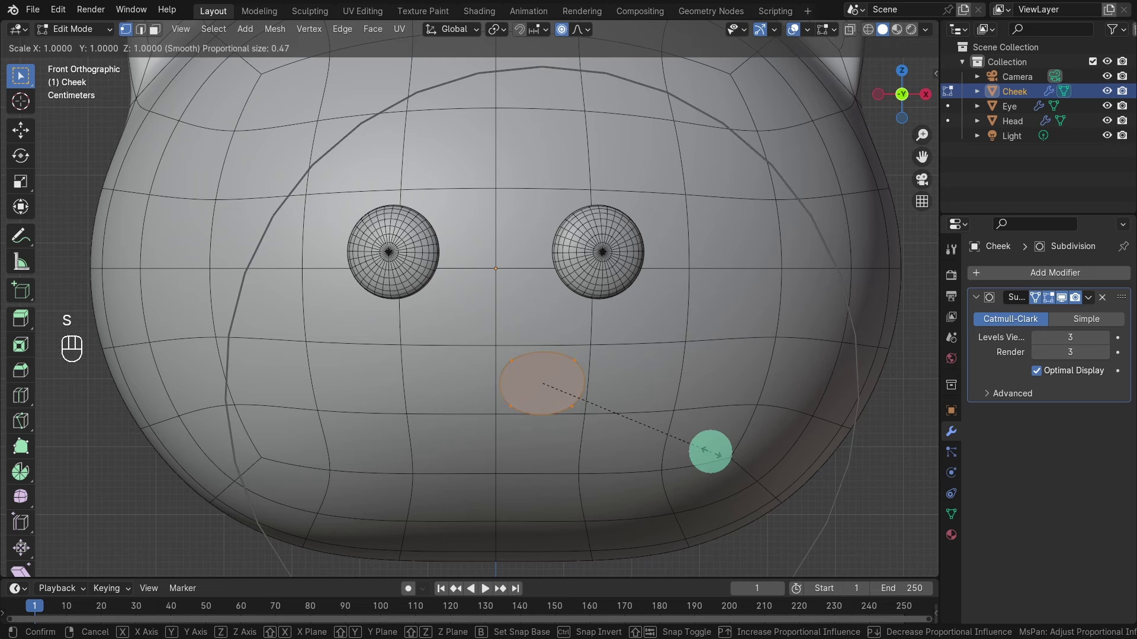
scroll(711, 451, up, 5)
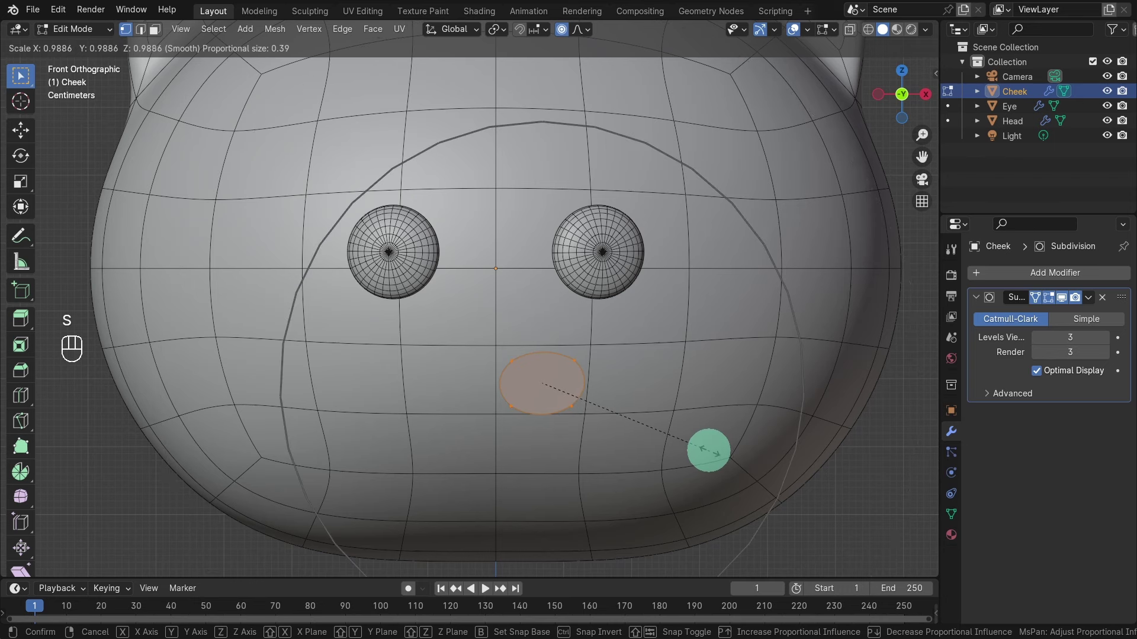
key(o)
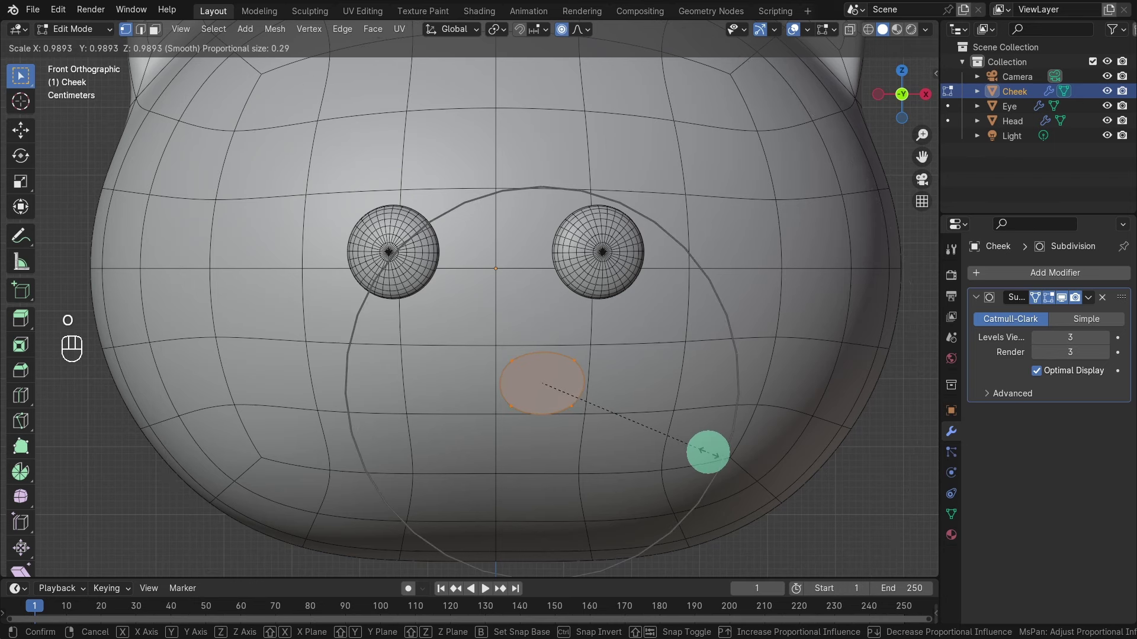
click(708, 453)
key(o)
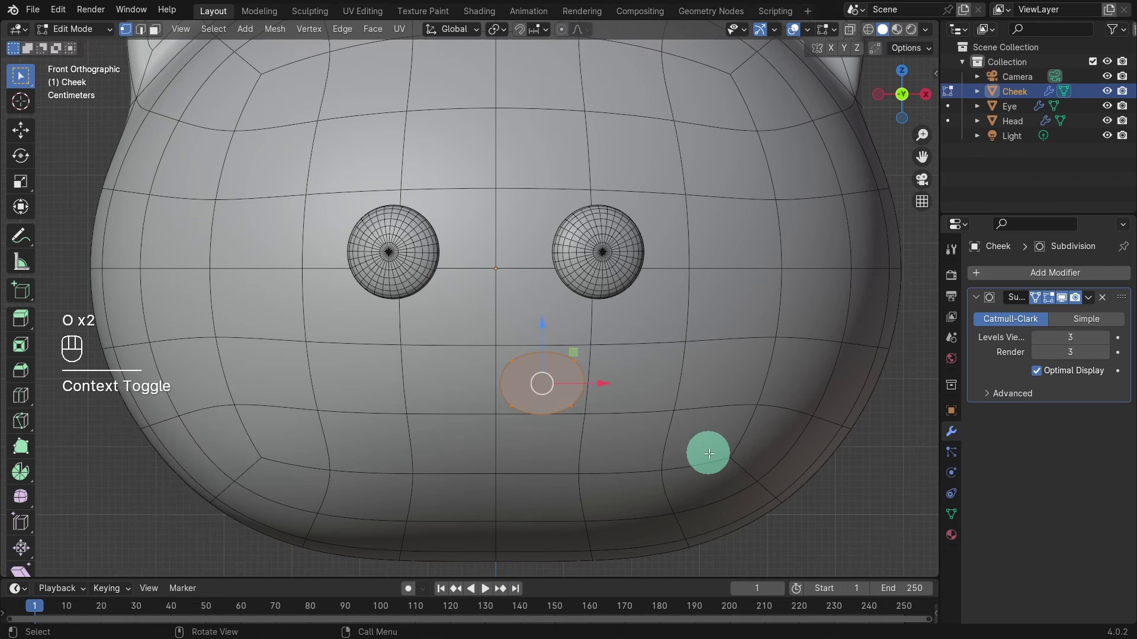
Scale the cheek face up by about 1.57 and move it about 0.029 m along the X axis
key(s)
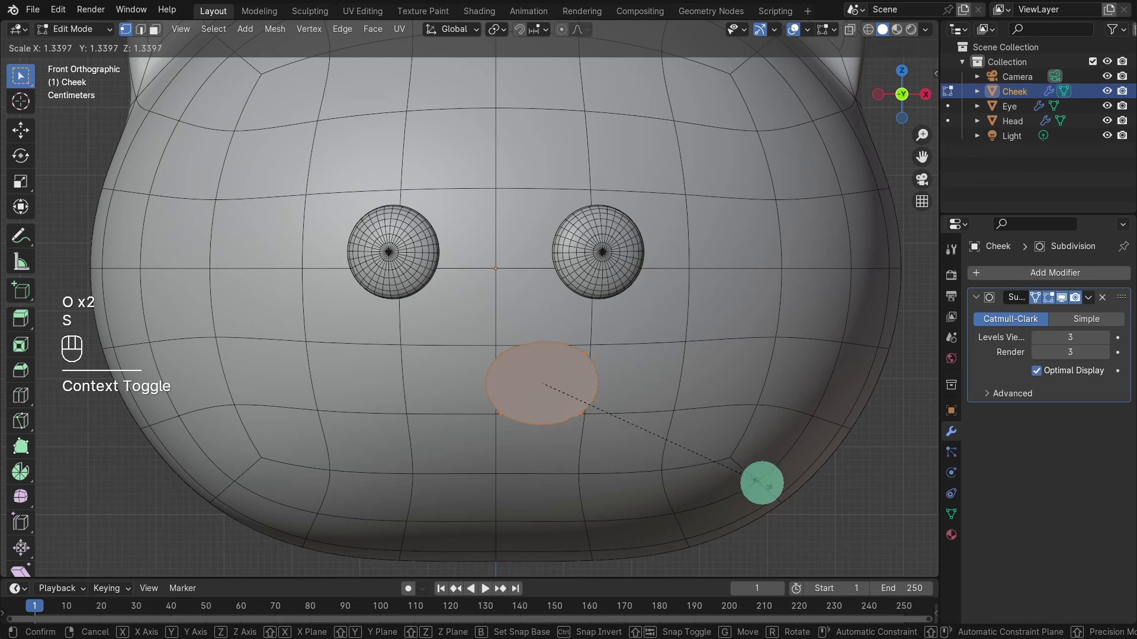
click(793, 501)
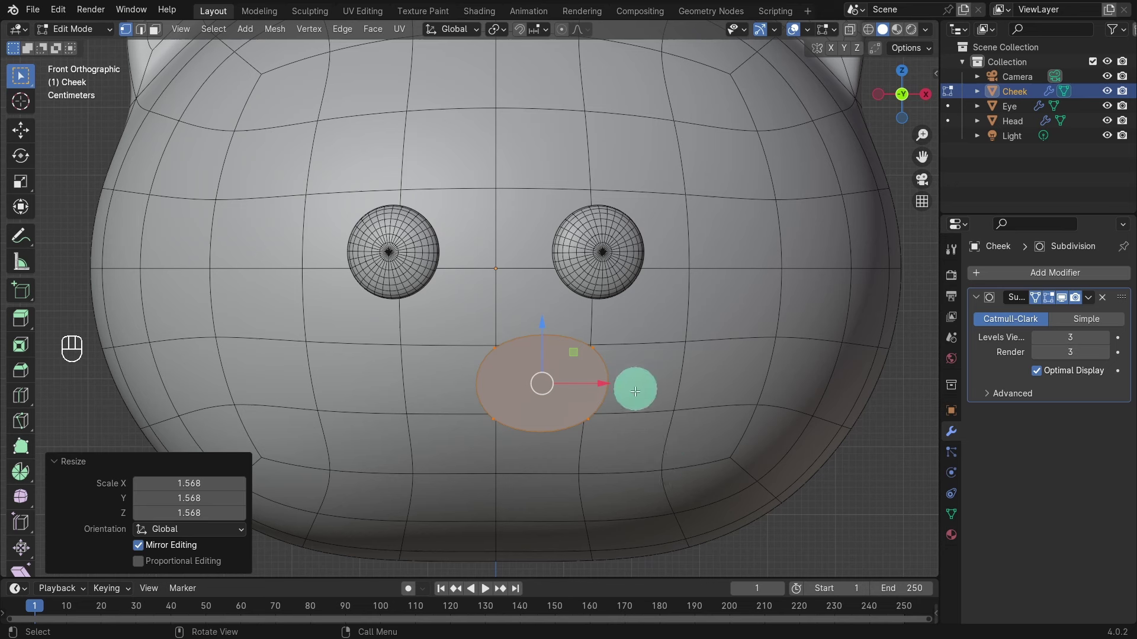
drag(604, 386, 627, 387)
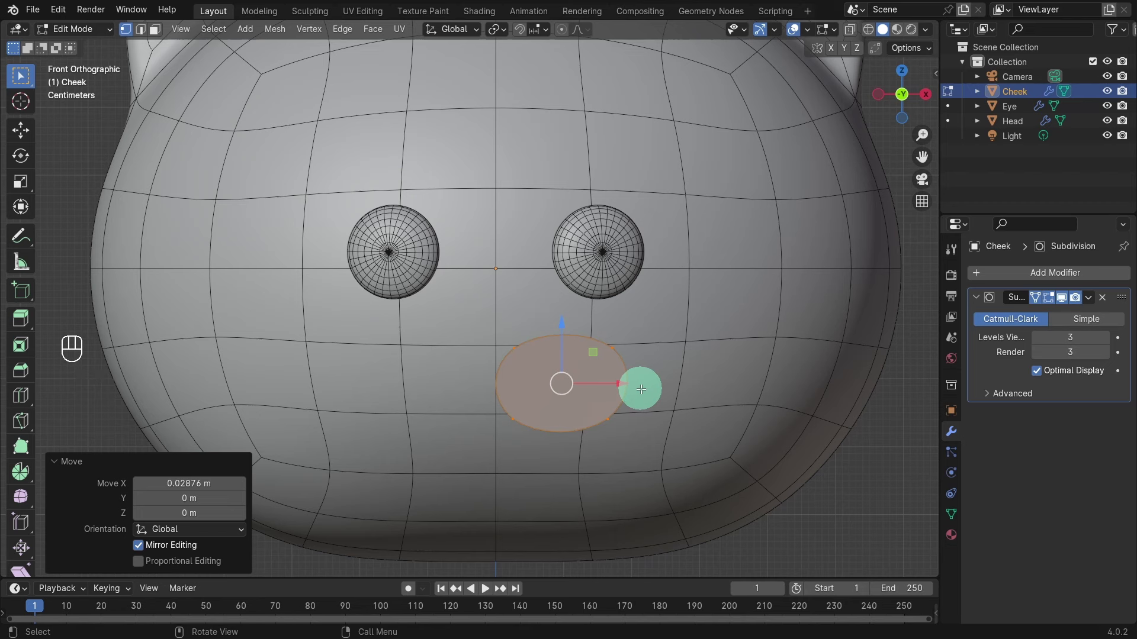
Add a Solidify modifier to the cheek and place it above the Subdivision modifier in the stack
click(1066, 272)
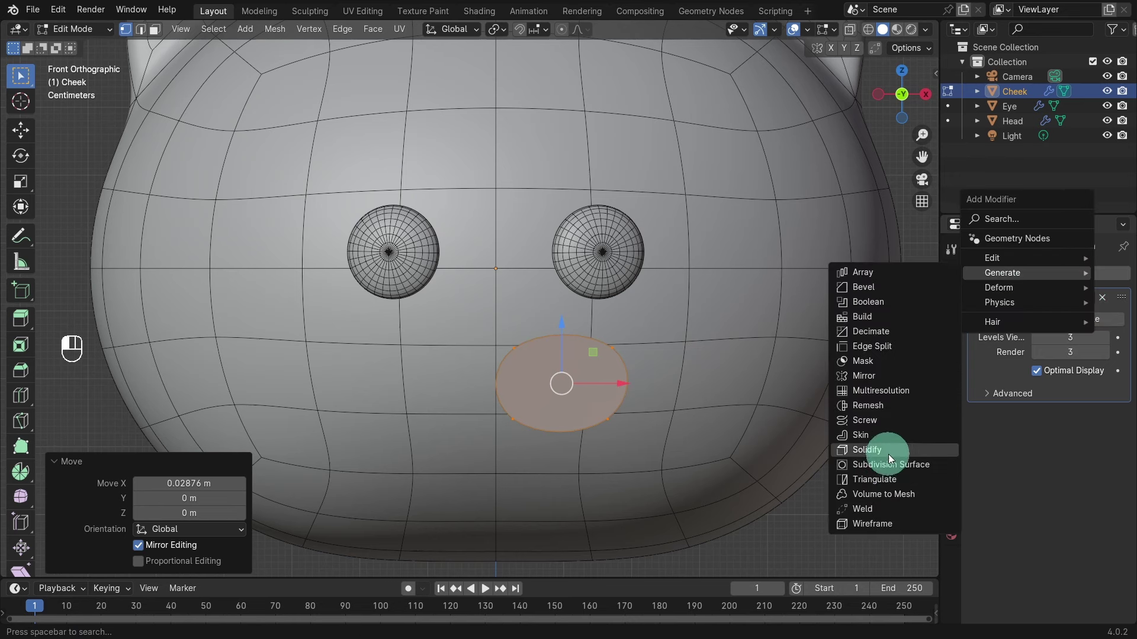
click(883, 449)
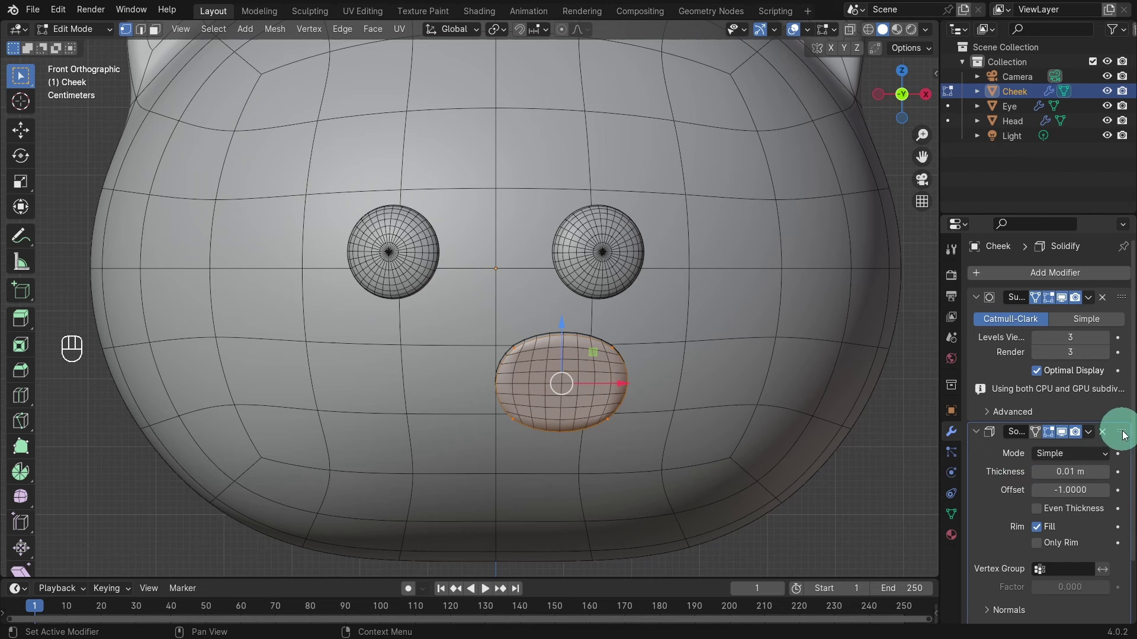
drag(1123, 444, 1115, 294)
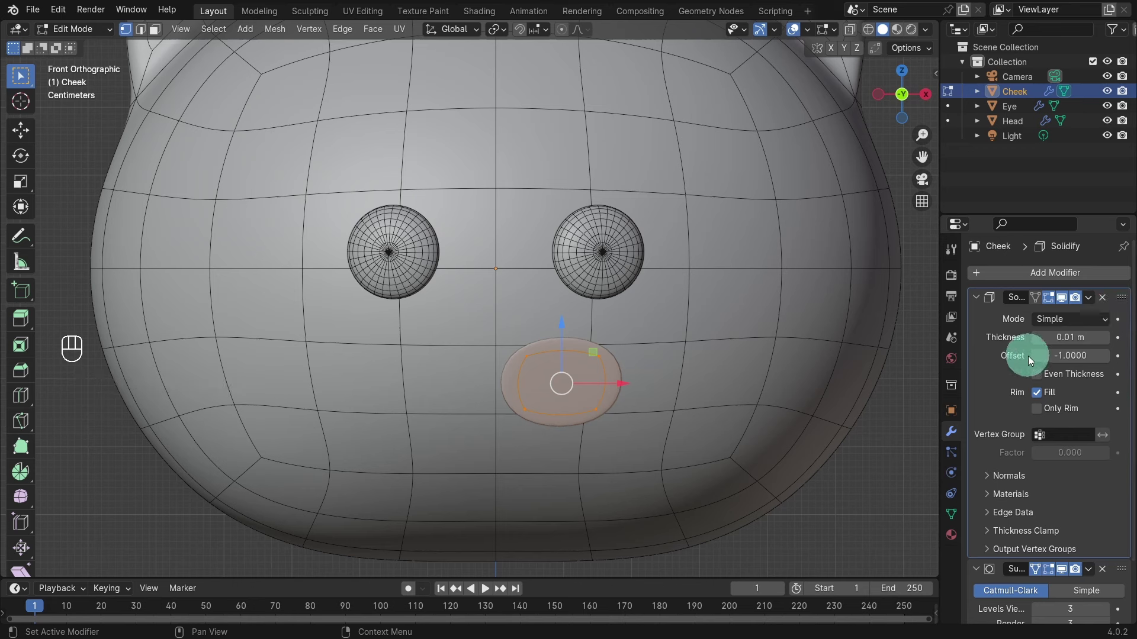
Set the cheek's Solidify offset to 0 and thickness to 0.12 m, and return to Object Mode
click(1060, 357)
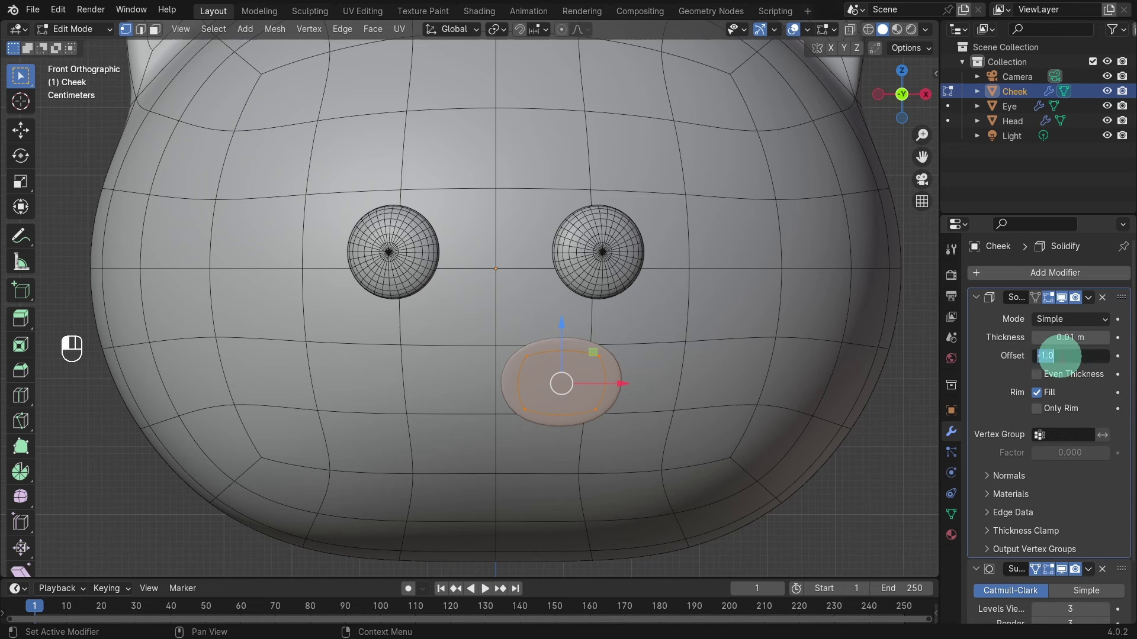
text(0)
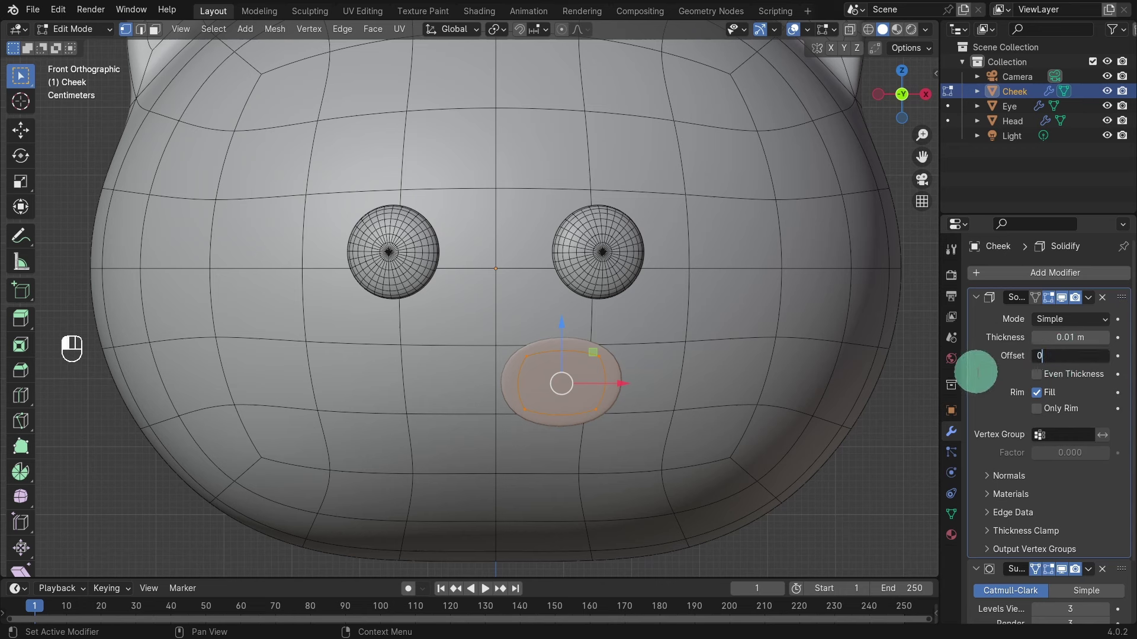
key(Return)
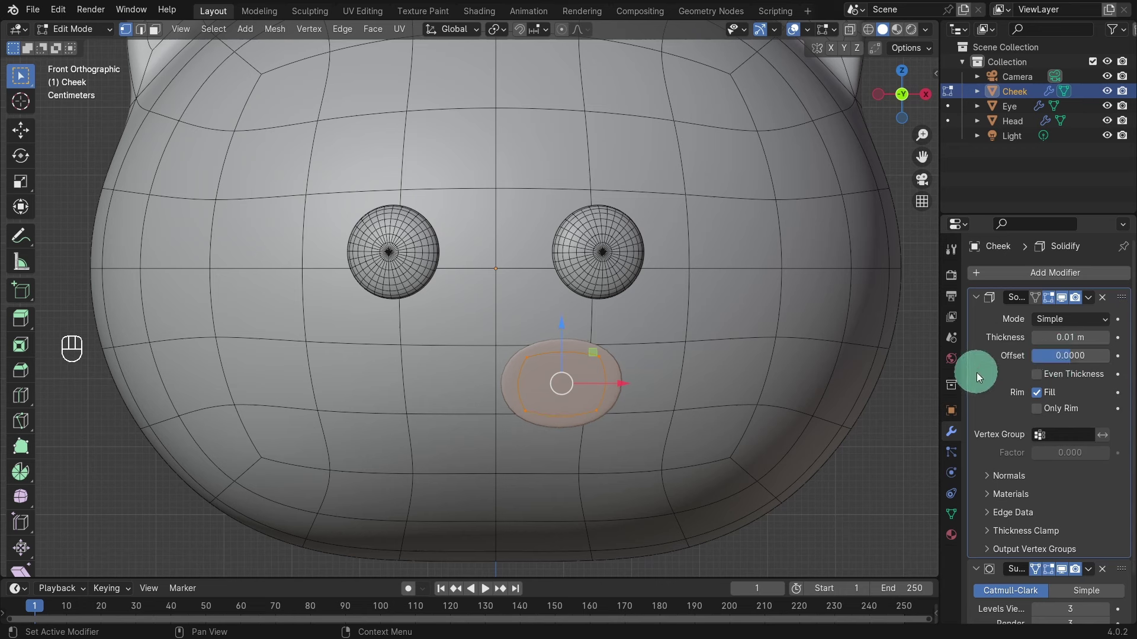
click(1064, 337)
click(1064, 337)
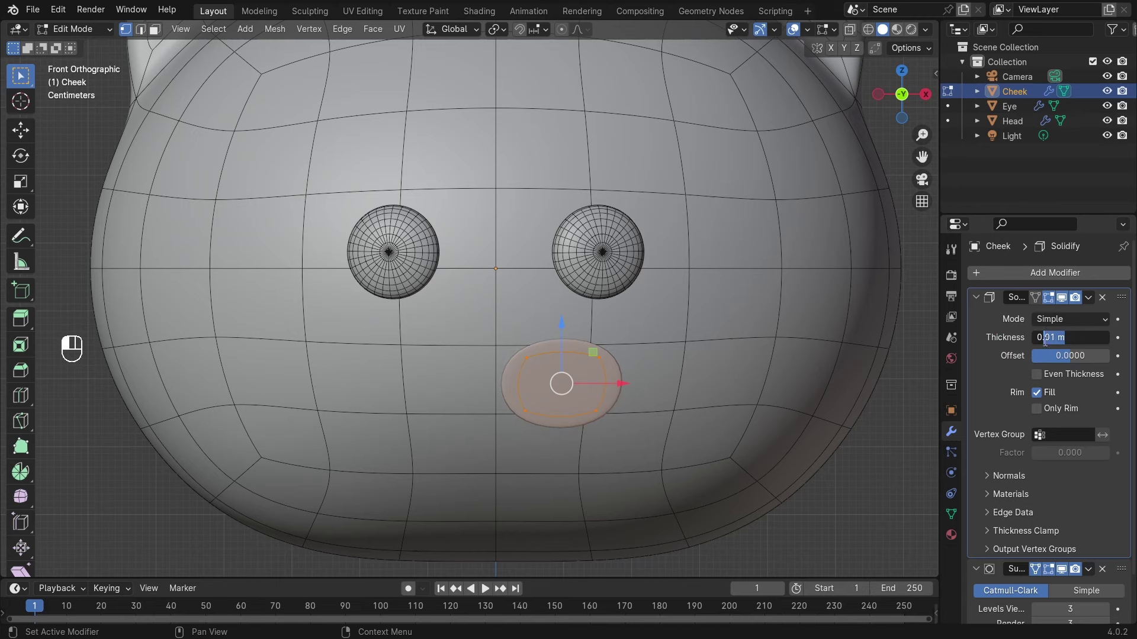
click(1045, 339)
key(Delete)
key(Delete)
text(12)
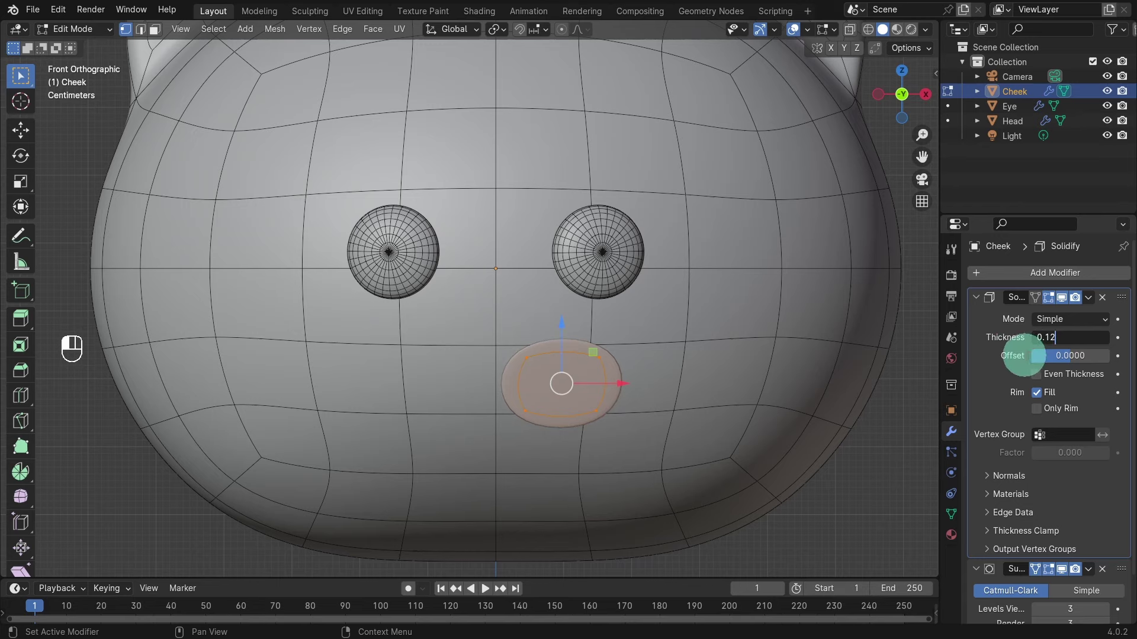
click(1003, 372)
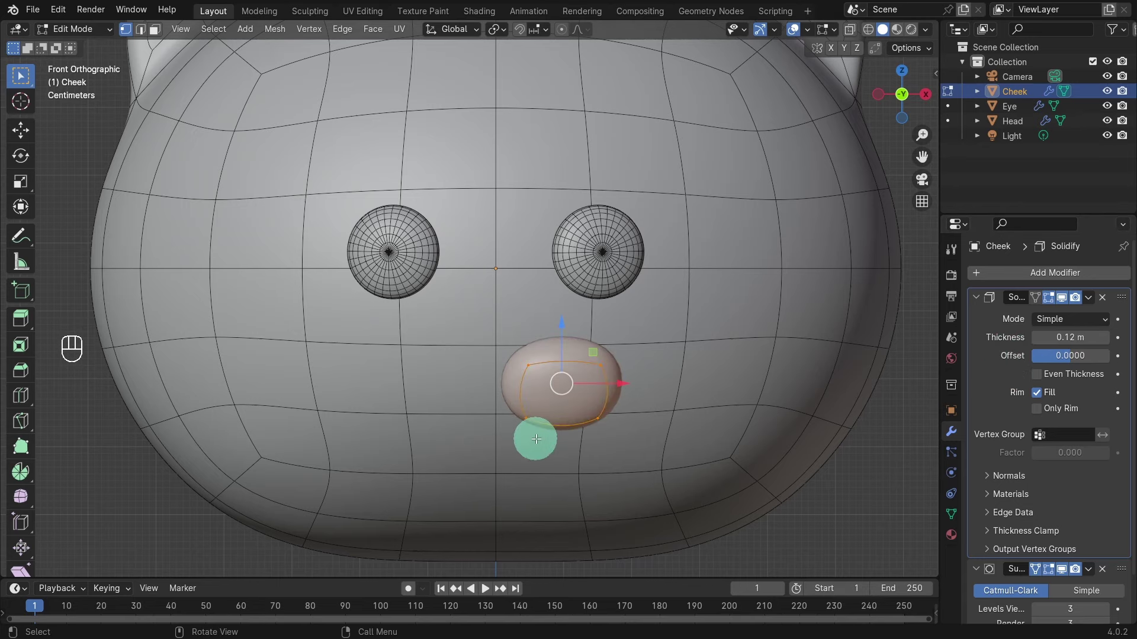
middle_drag(525, 424, 520, 393)
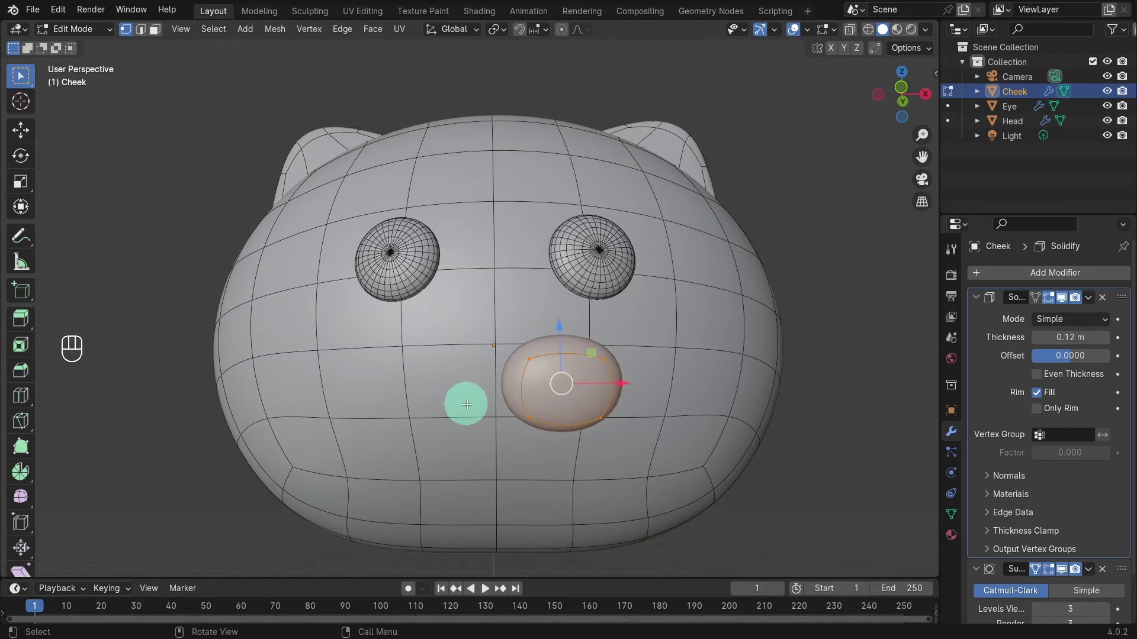
key(Tab)
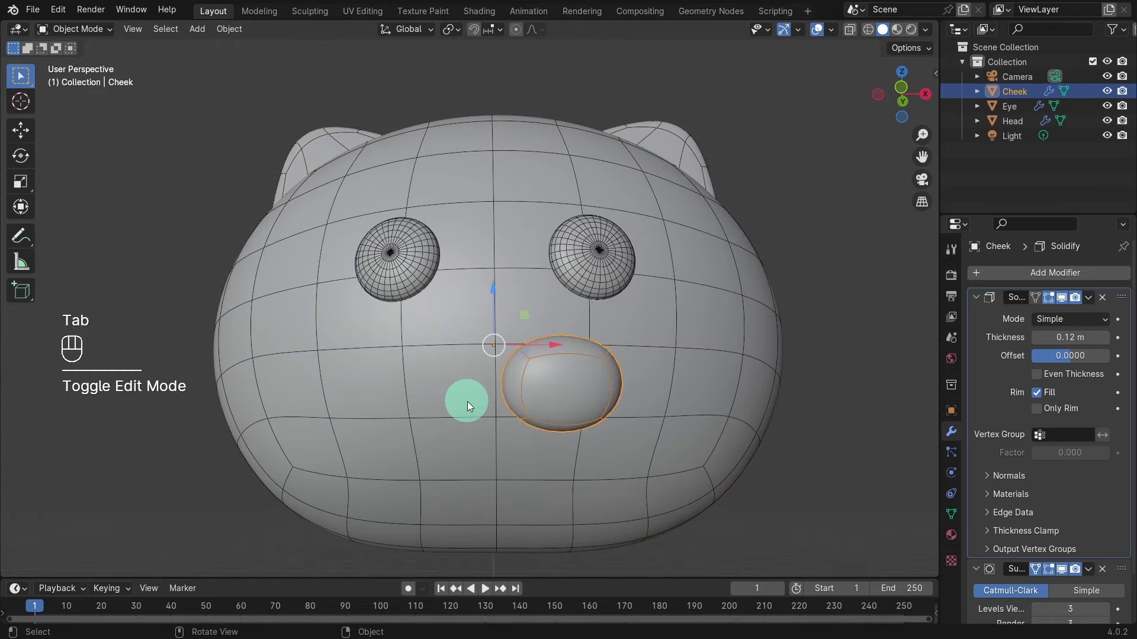
Add a Mirror modifier to the cheek and place it first in the modifier stack
middle_drag(467, 402, 470, 419)
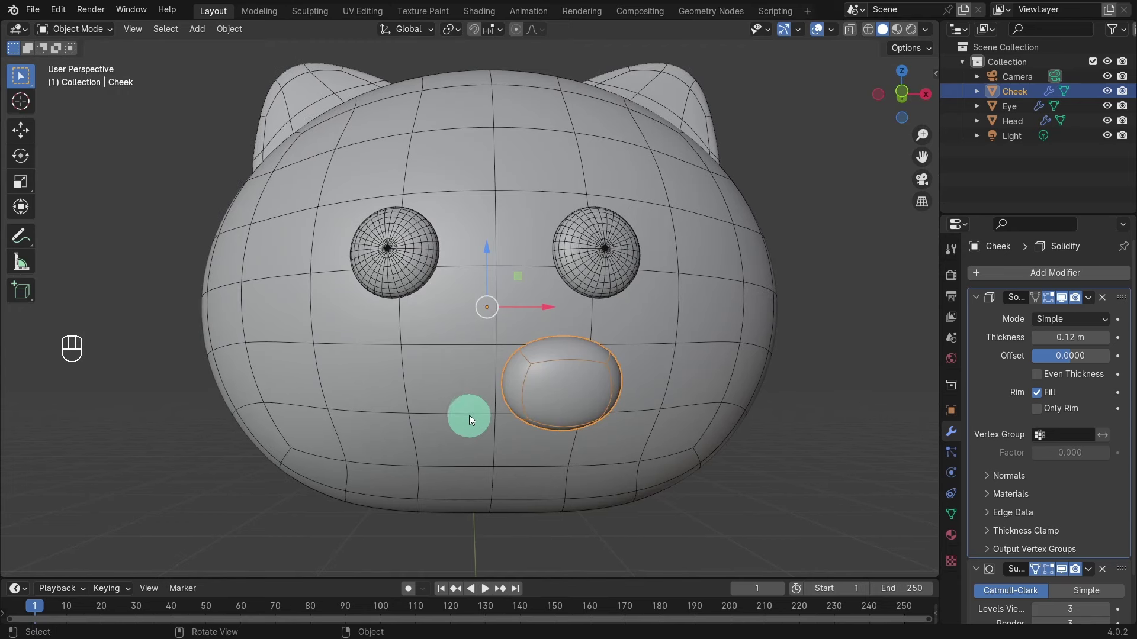
click(1063, 270)
mouse_move(1062, 270)
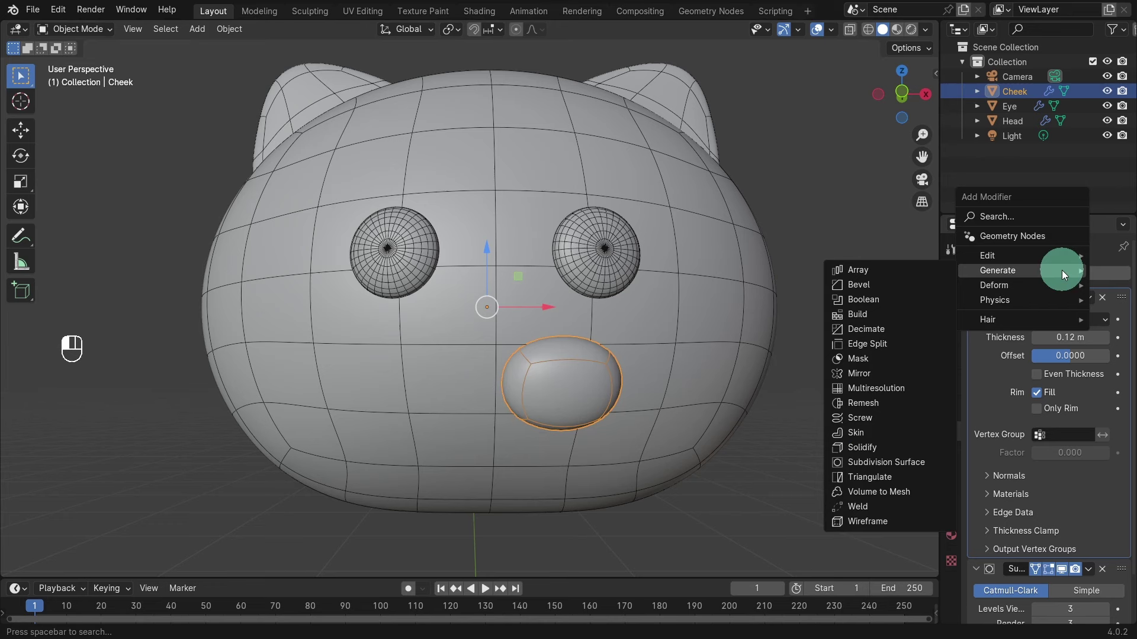
click(864, 374)
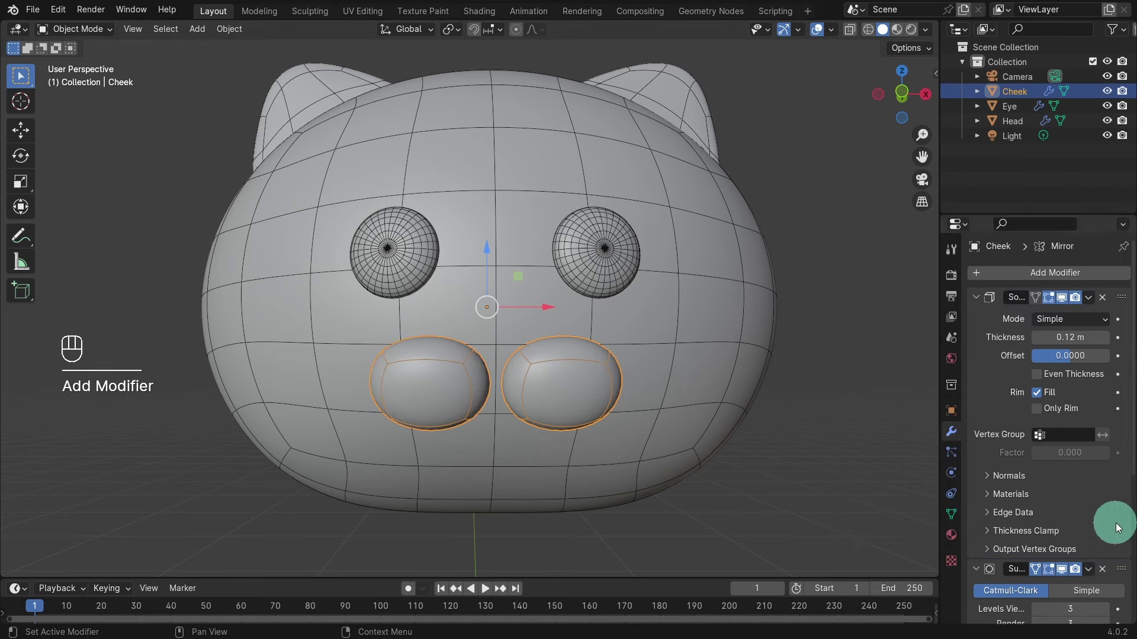
click(977, 298)
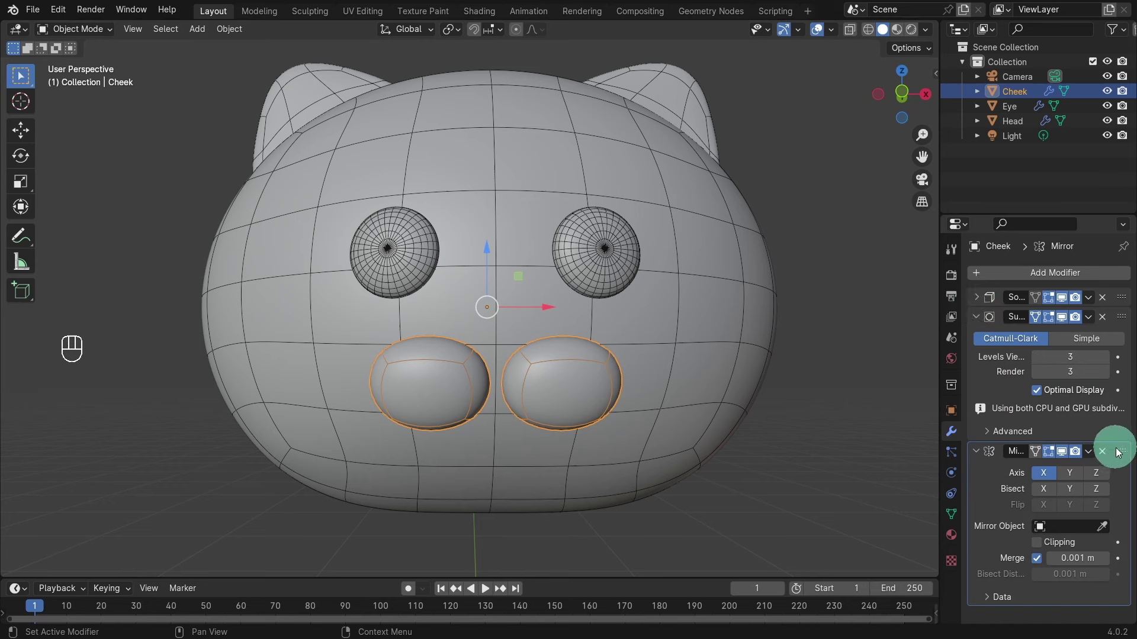
drag(1118, 453, 1118, 294)
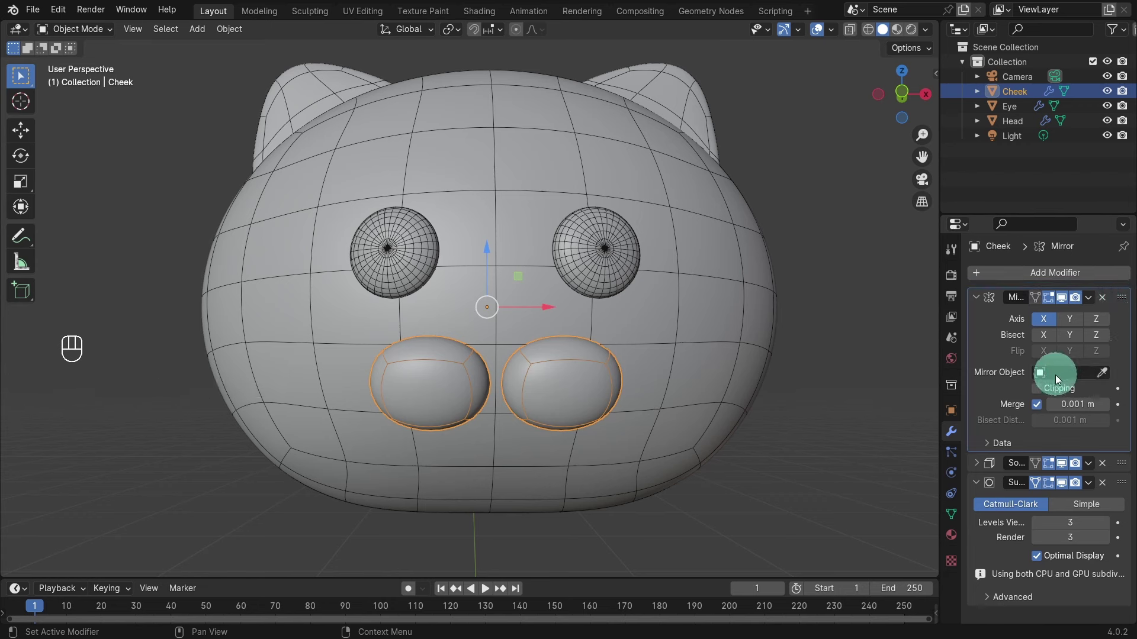
Set Head as the cheek's mirror object and move the cheek about -0.02 m along the X axis so both halves meet
click(1101, 372)
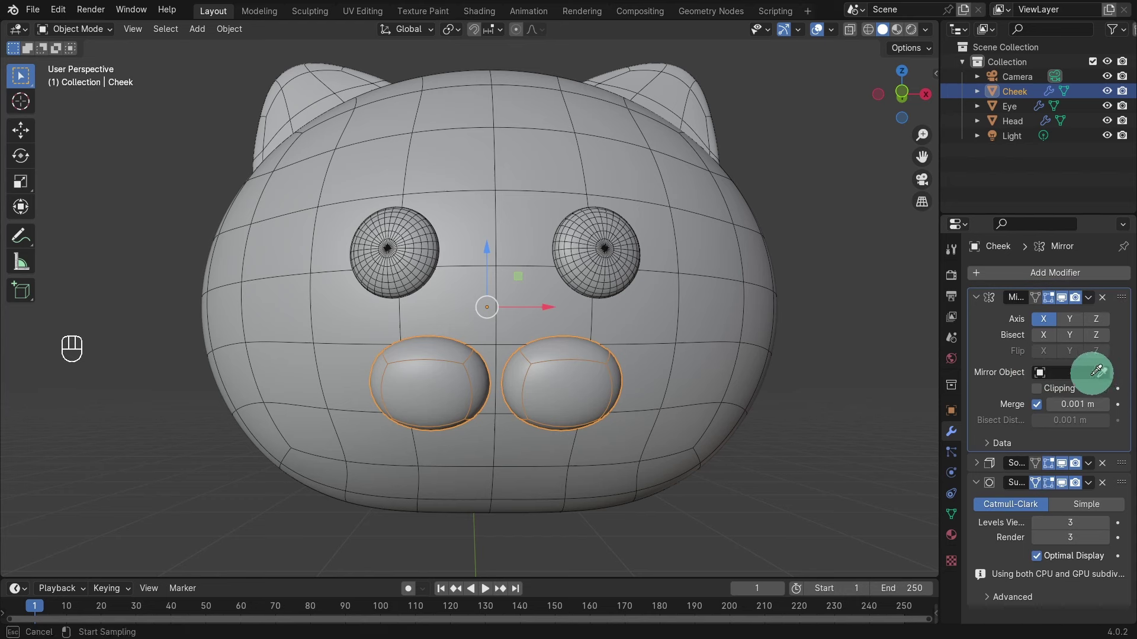
click(515, 198)
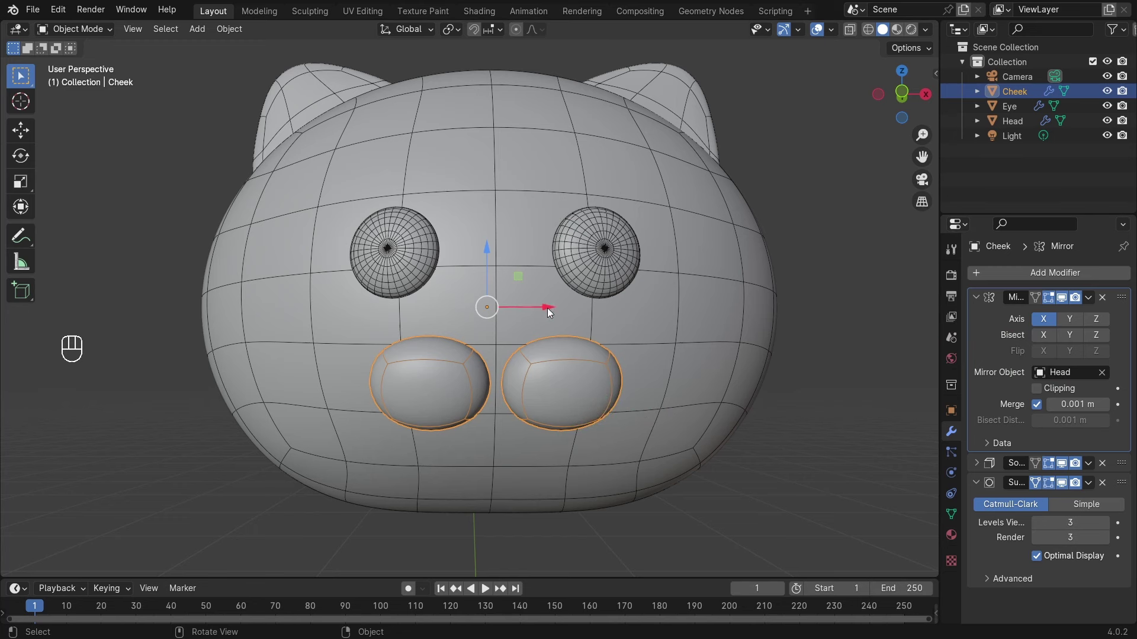
drag(546, 308, 536, 310)
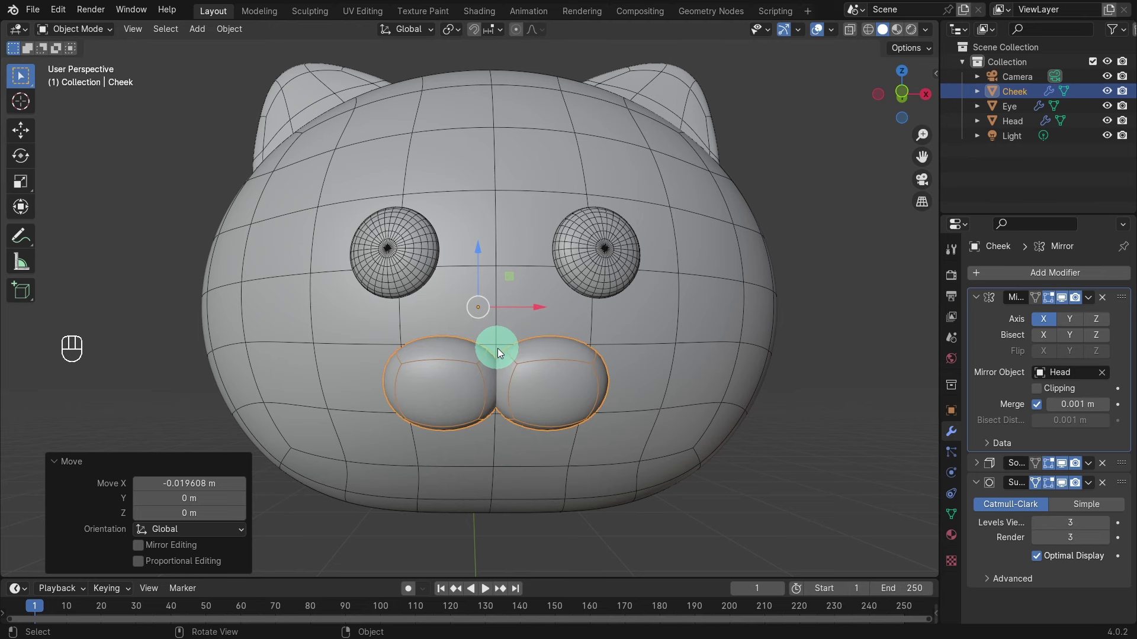
Duplicate the head's central face just above the cheeks in place, separate it into its own object, and return to Object Mode
click(509, 319)
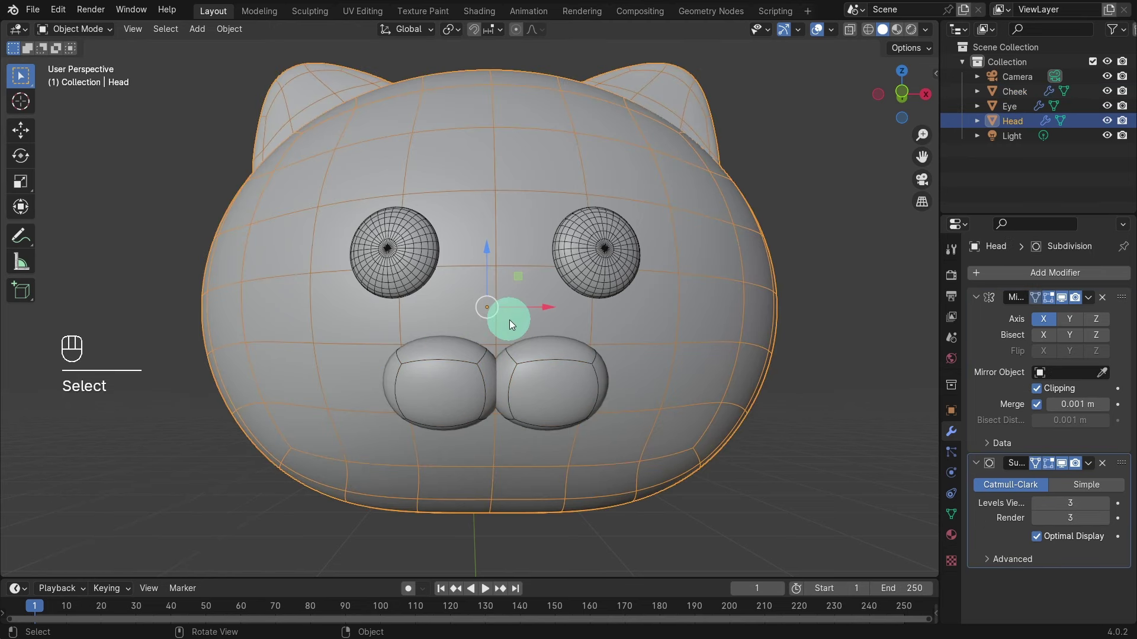
key(Tab)
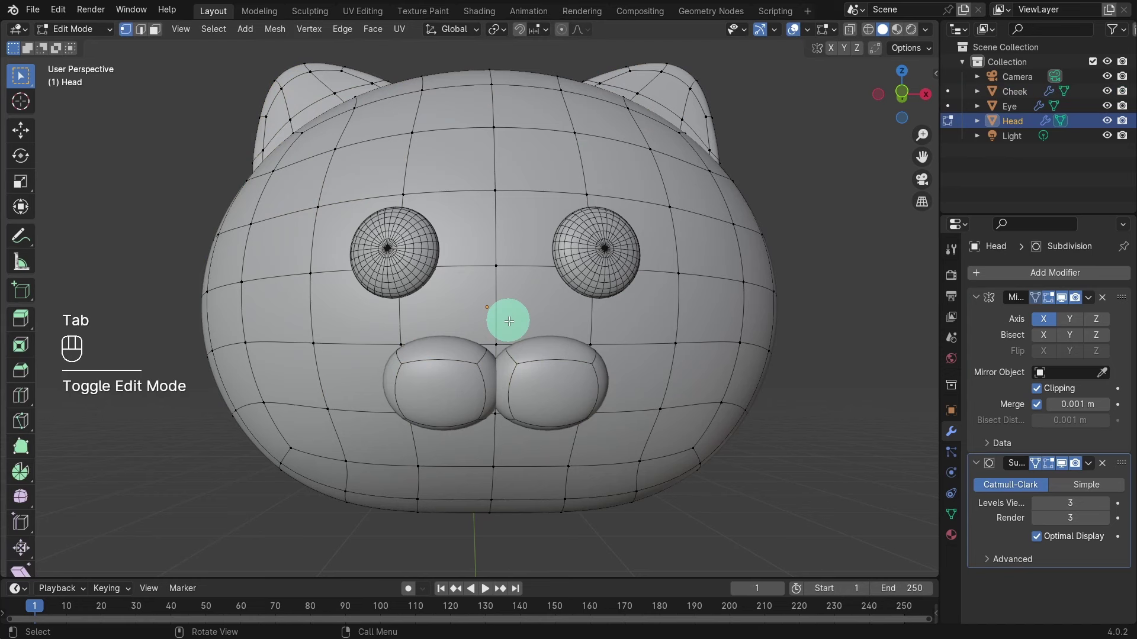
key(3)
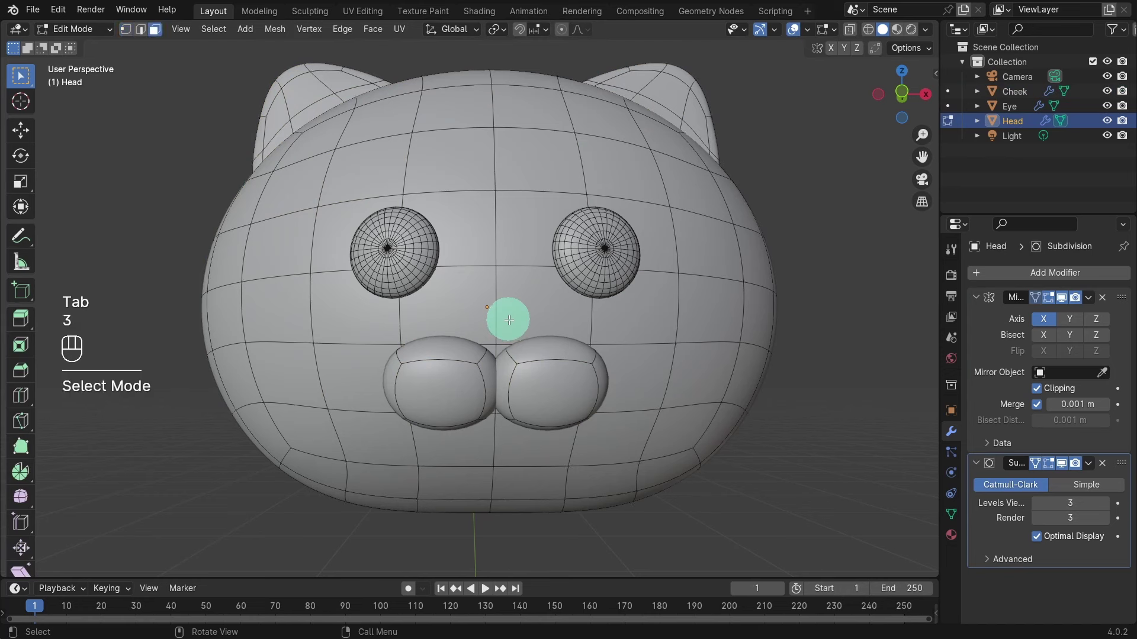
click(517, 306)
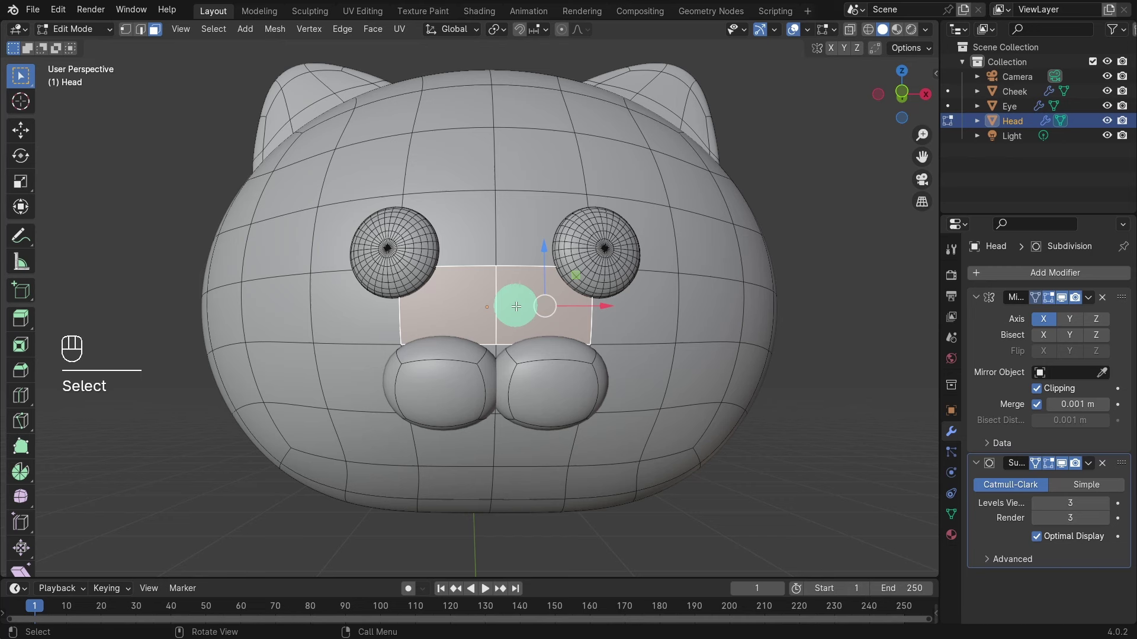
key(shift+d)
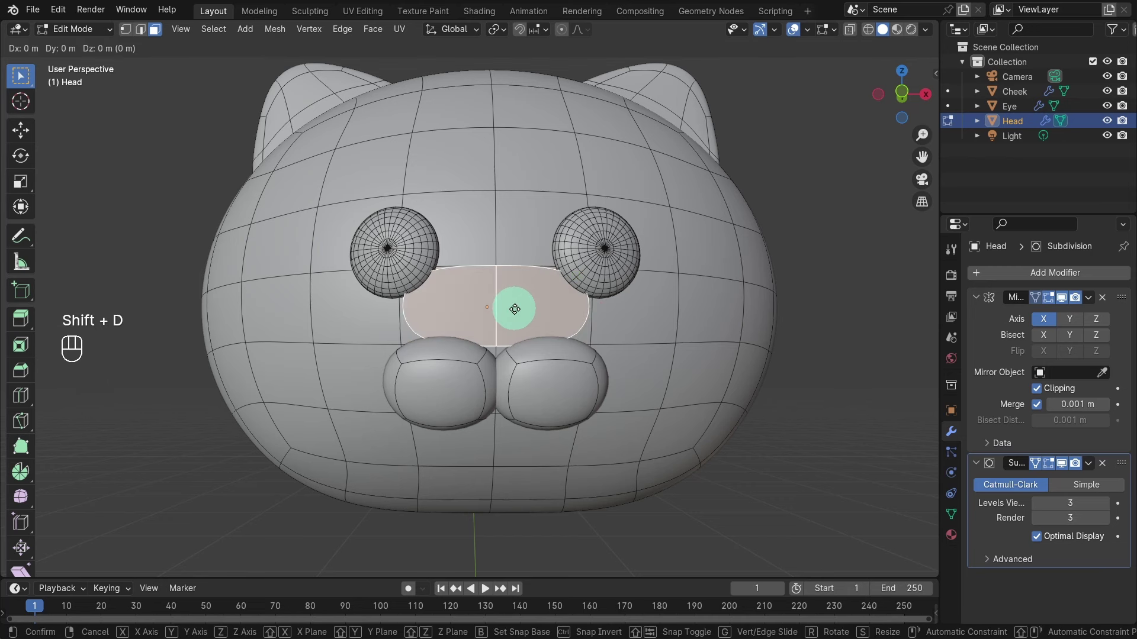
click(515, 309)
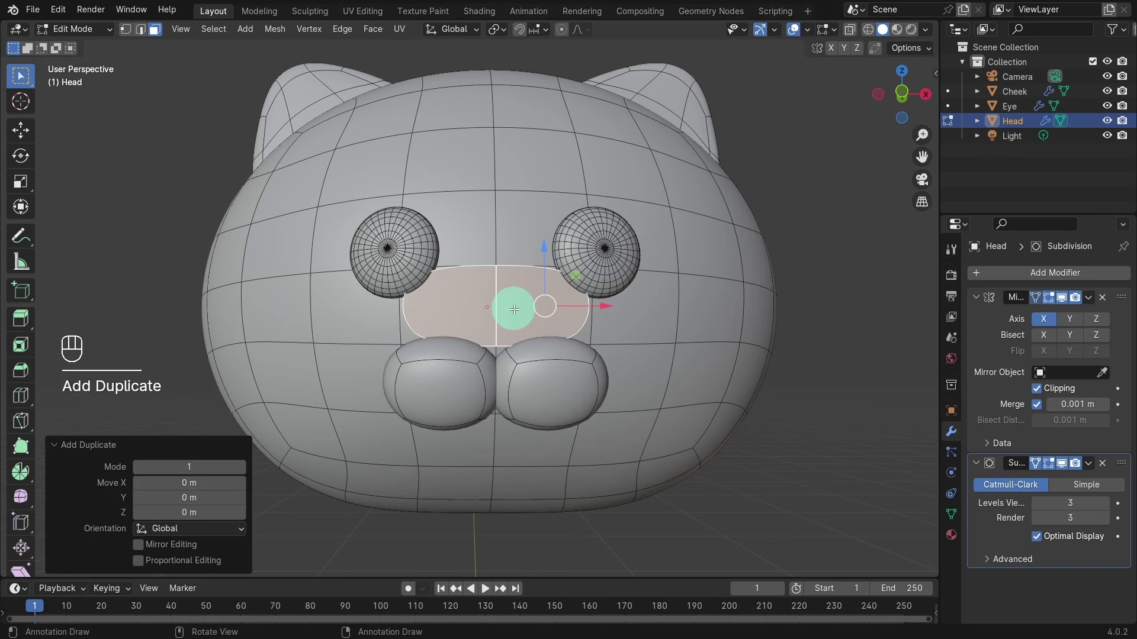
key(p)
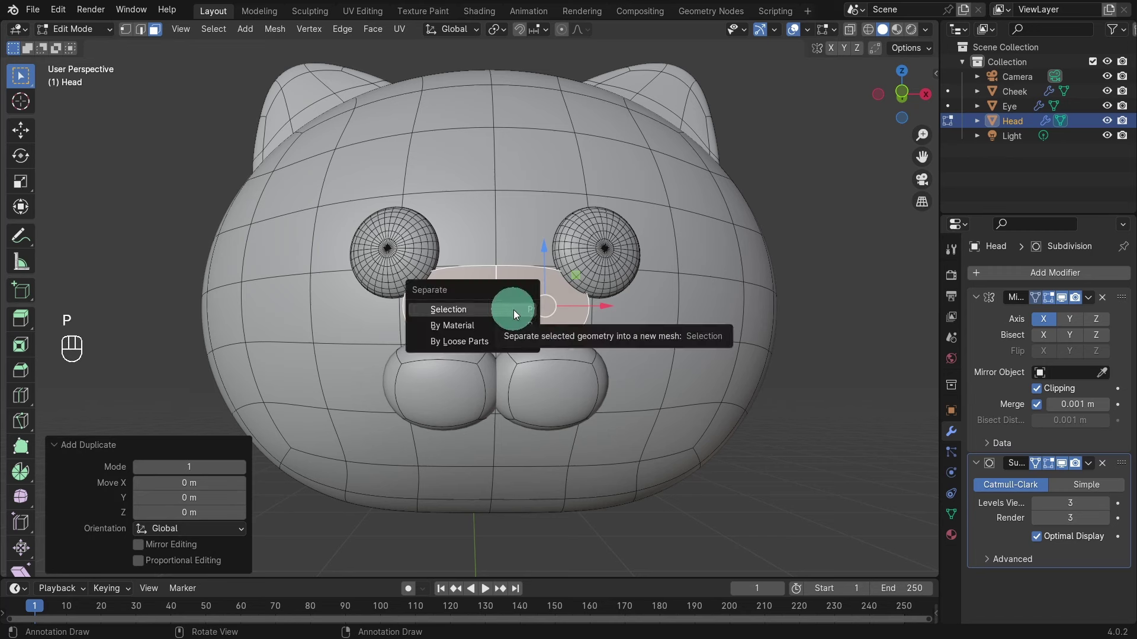
click(513, 310)
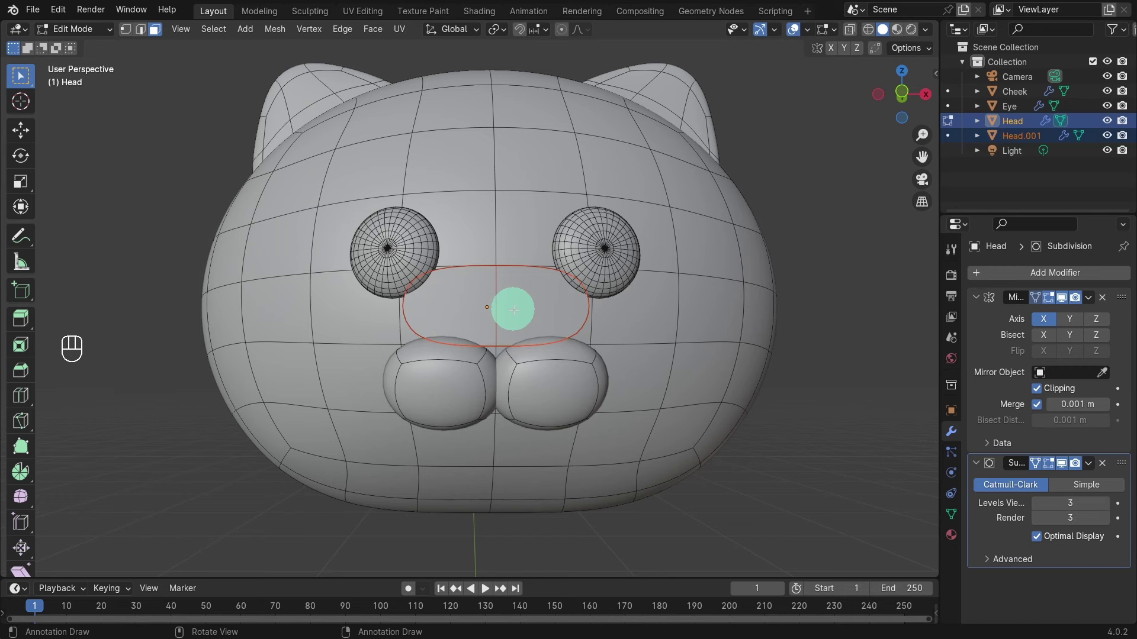
key(Tab)
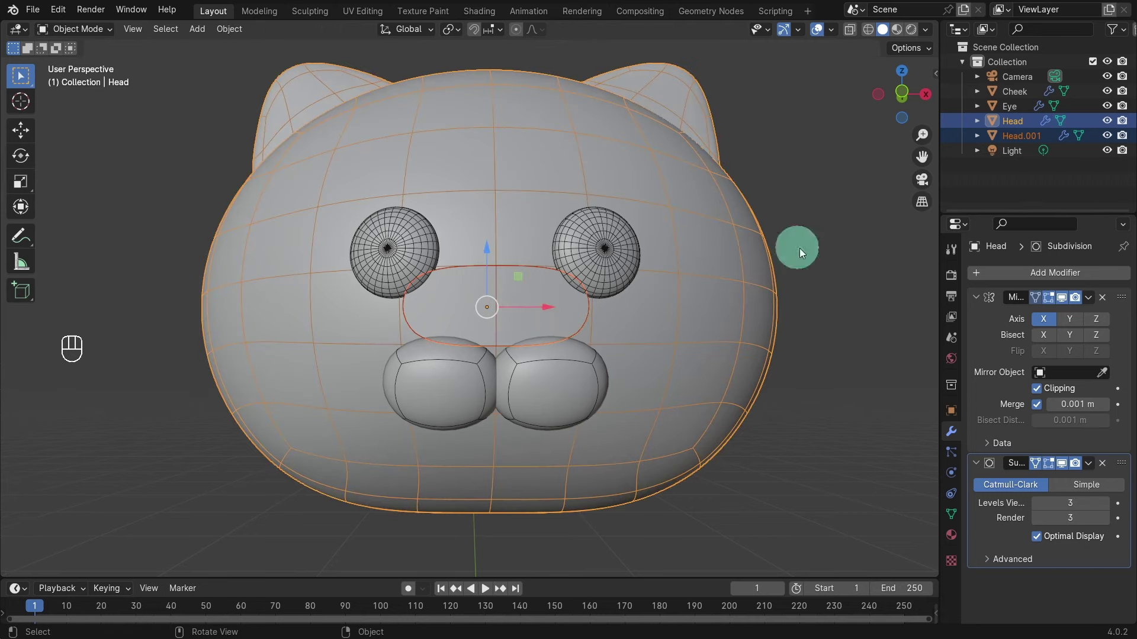
Rename the newly separated face object as Nose
click(1029, 134)
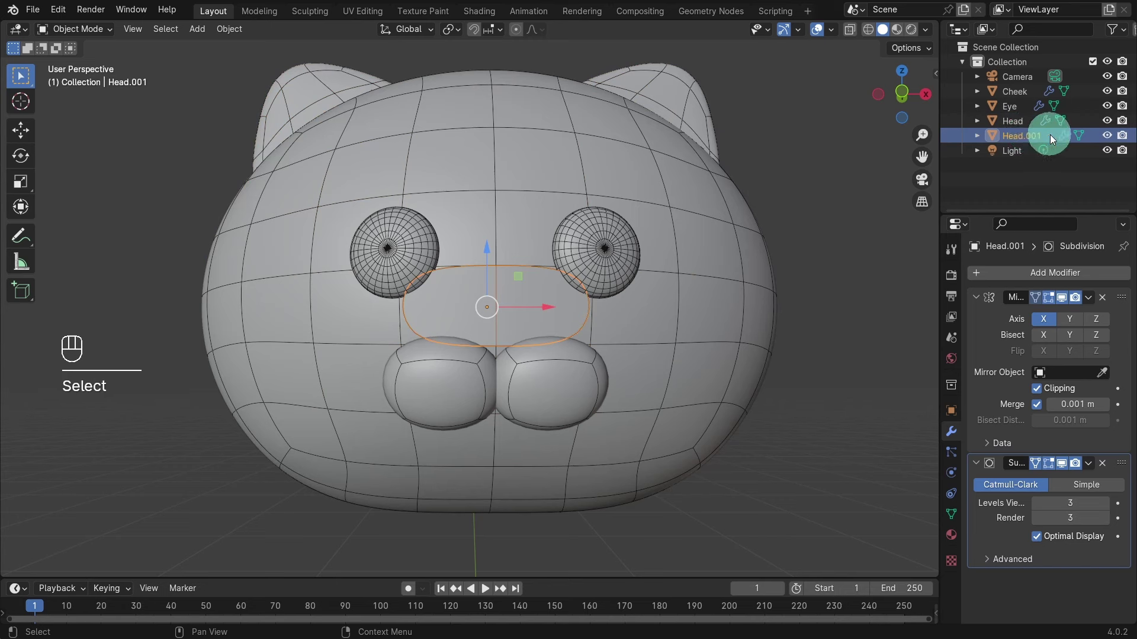
double_click(1050, 133)
key(BackSpace)
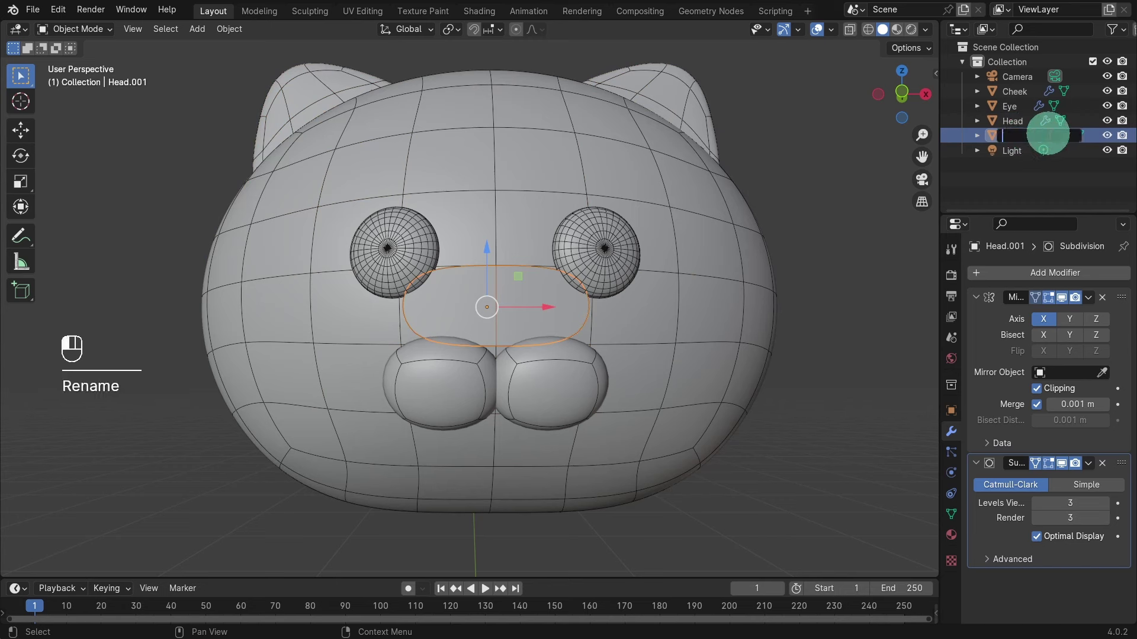
text(Nose)
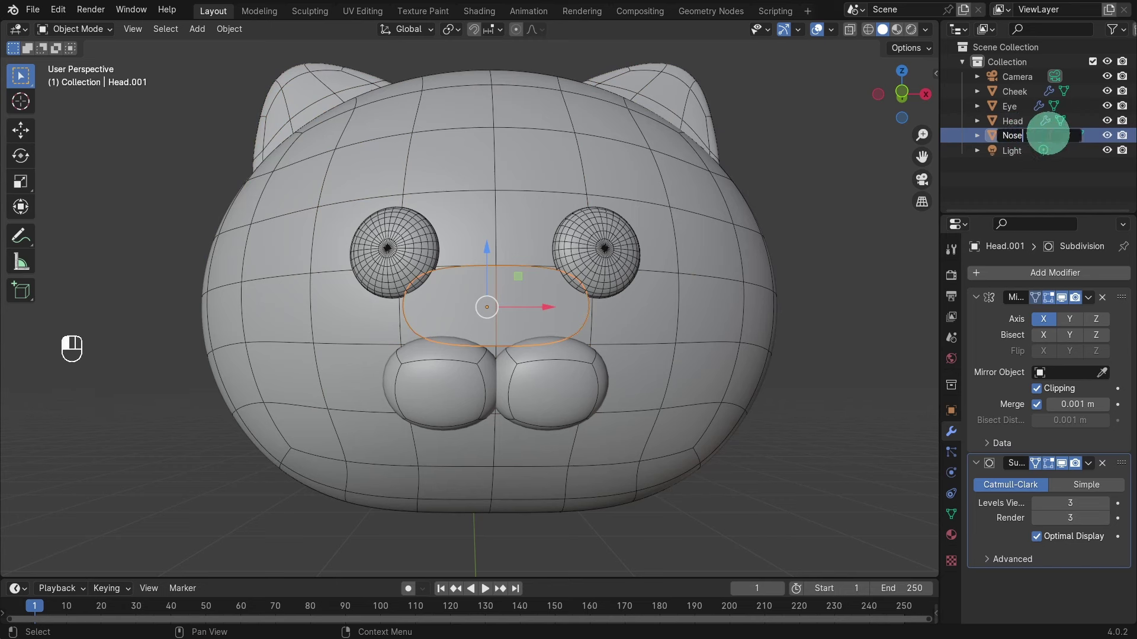
key(Return)
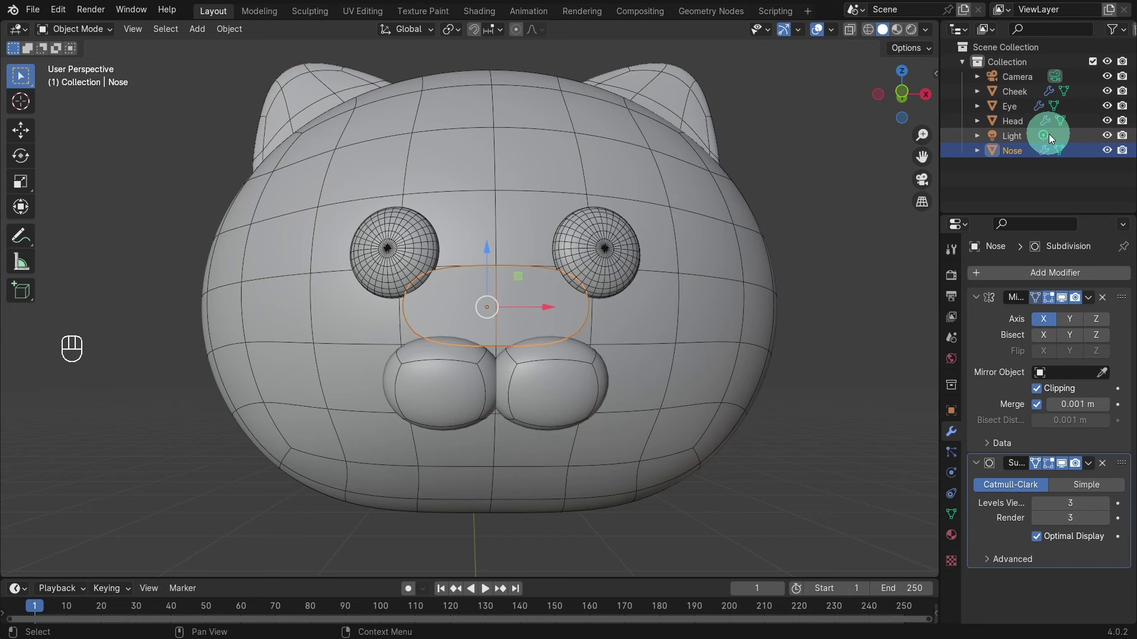
Remove the Mirror modifier from the Nose and turn off the wireframe overlay in the viewport
click(1100, 296)
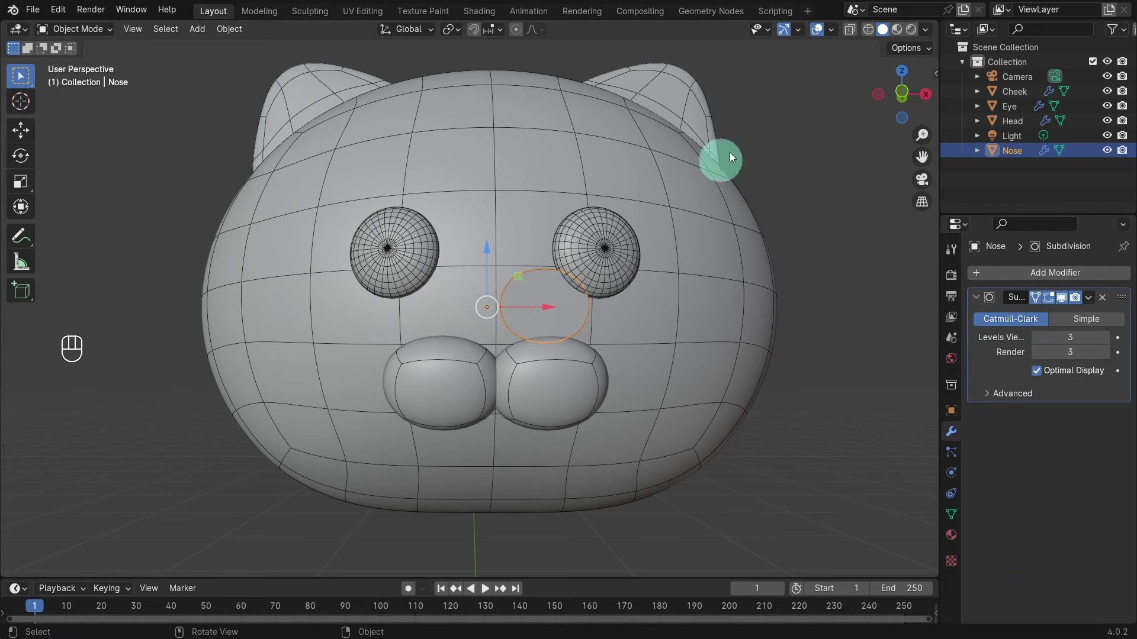
click(797, 30)
mouse_move(826, 29)
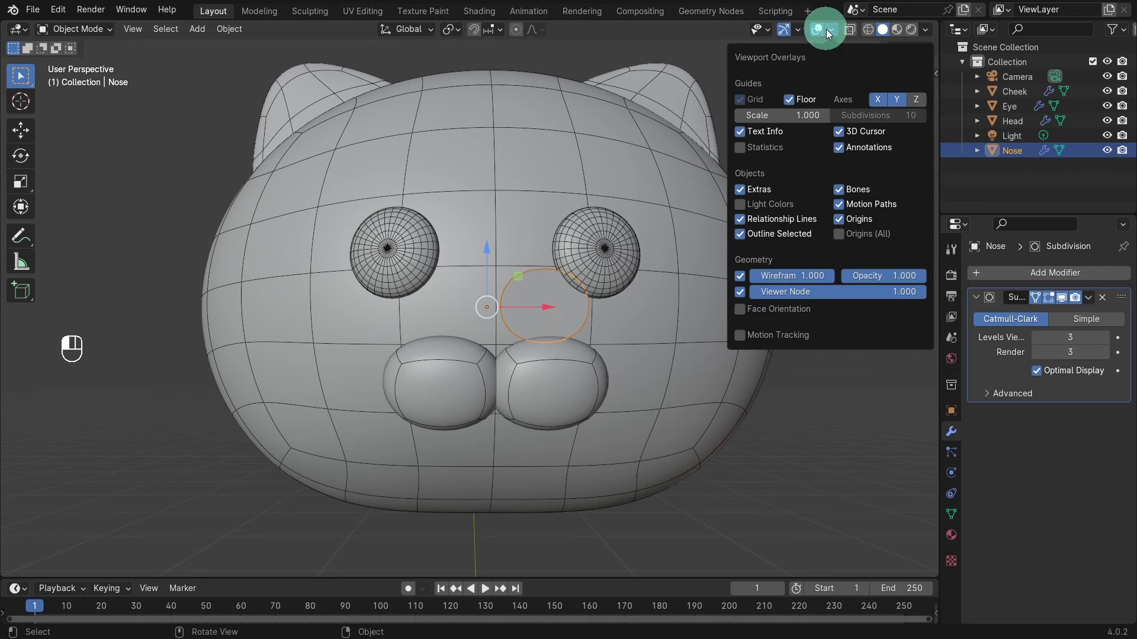
click(739, 277)
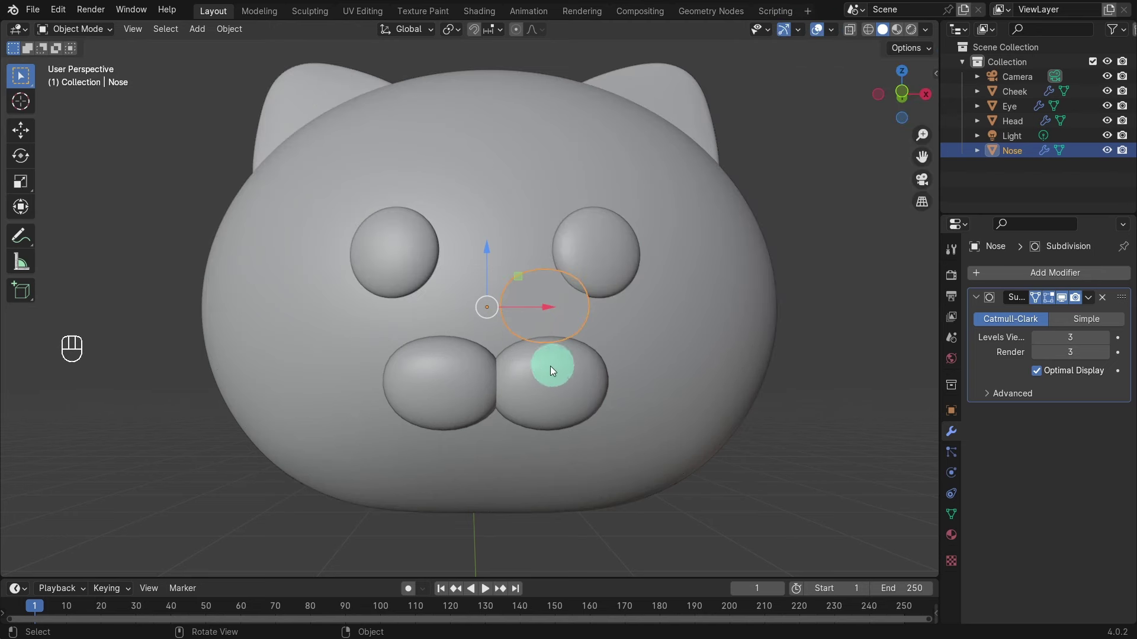
Move the Nose about -0.011 m along the Y axis, slightly out from the head's surface
middle_drag(528, 407, 358, 417)
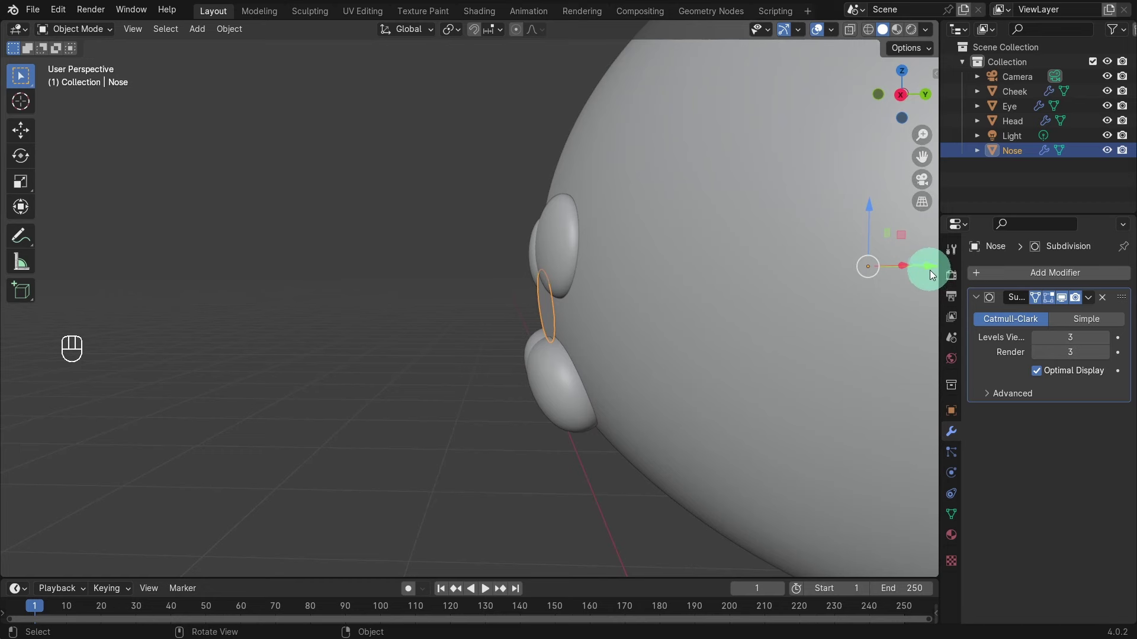
drag(928, 268, 918, 269)
middle_drag(436, 406, 492, 324)
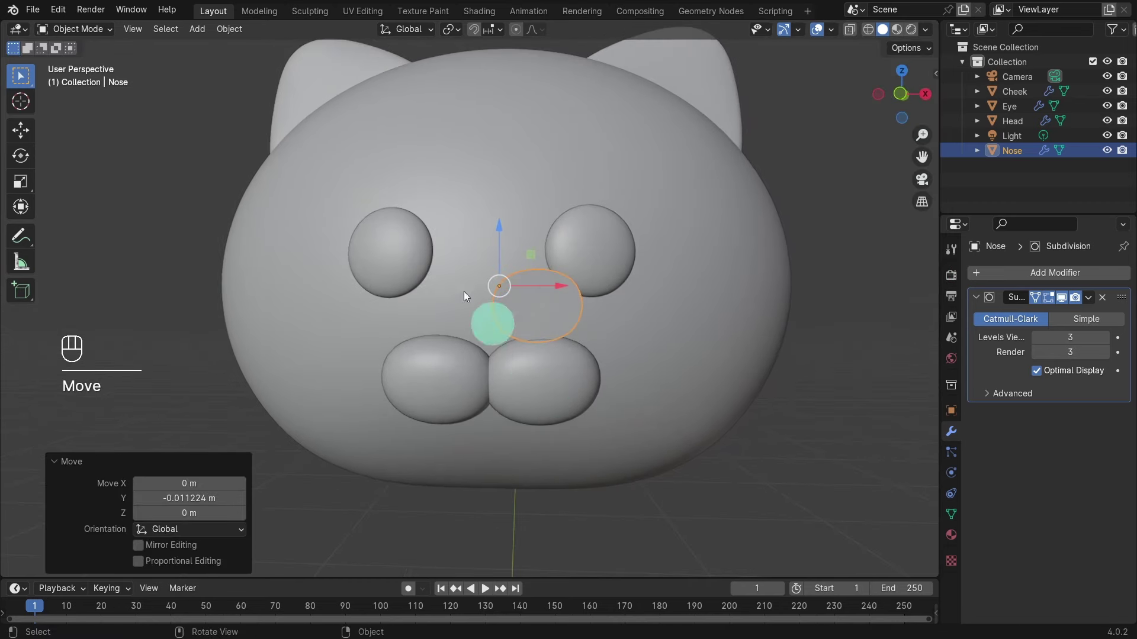
Set the Nose's origin to its geometry and center it between the eyes by moving it about -0.071 m along the X axis
click(213, 25)
click(222, 30)
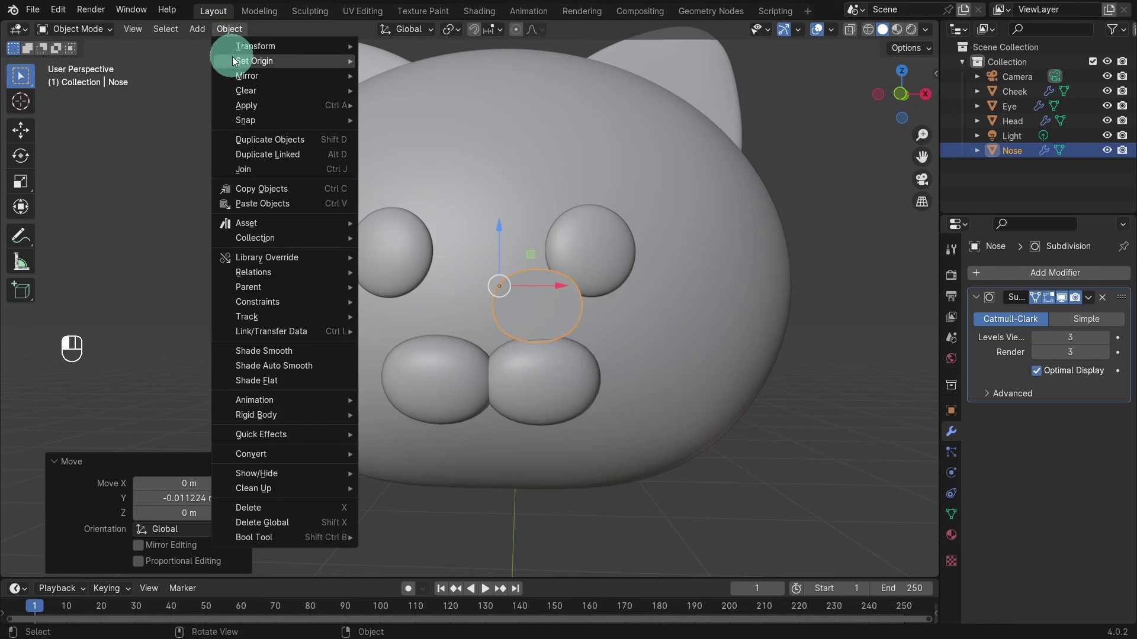
mouse_move(237, 59)
click(421, 77)
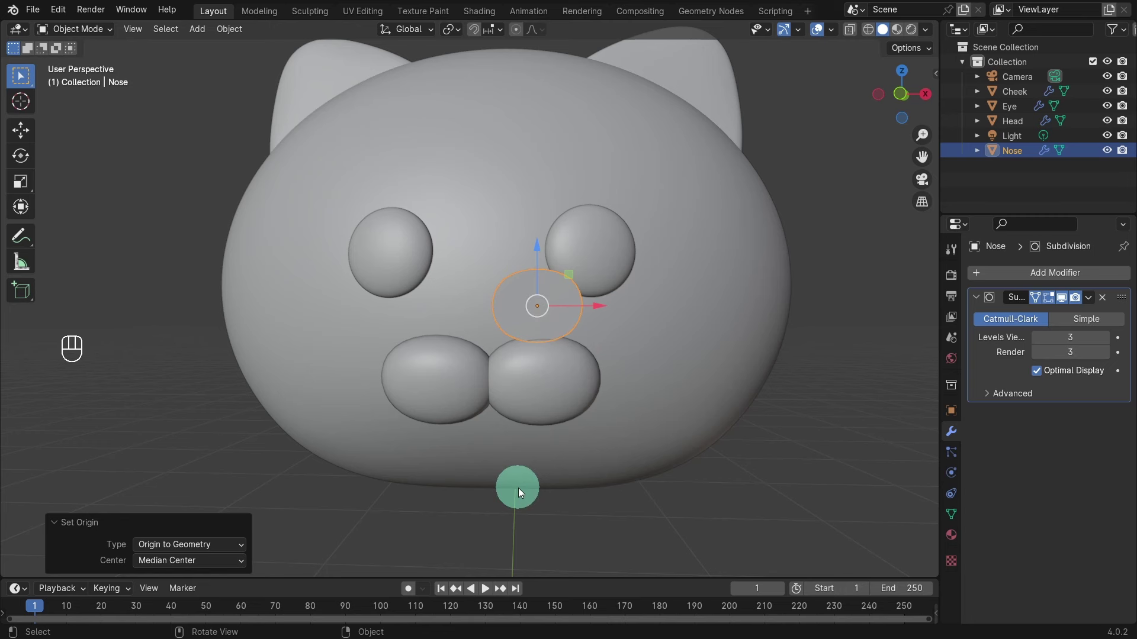
key(KP_1)
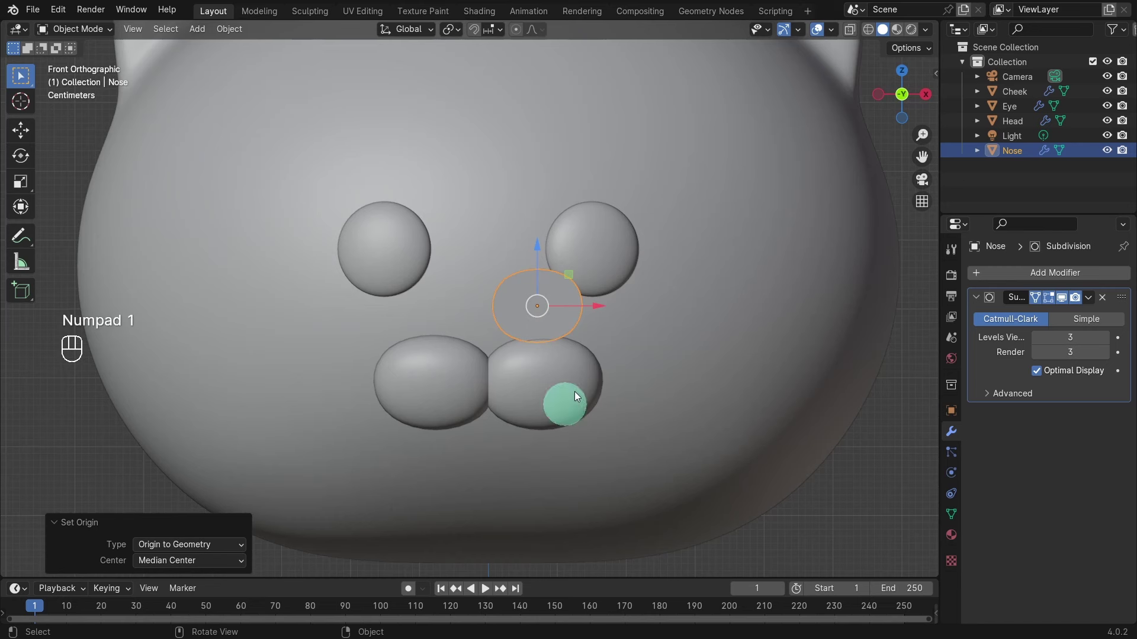
drag(599, 307, 545, 321)
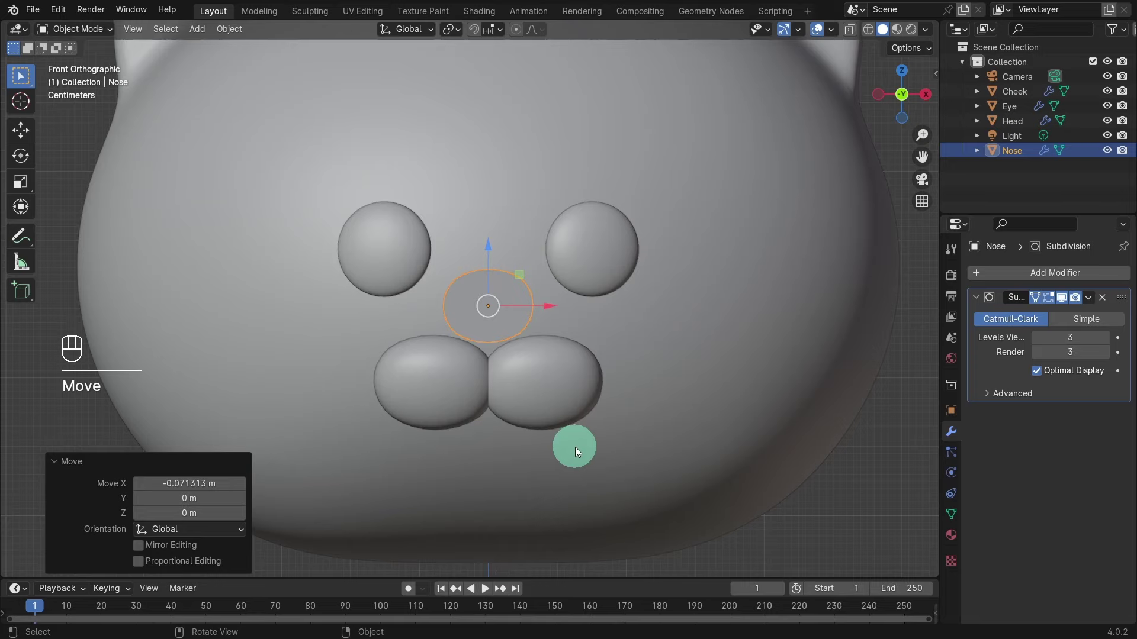
Lower the Nose about 0.016 m along the Z axis toward the gap between the cheeks
key(KP_3)
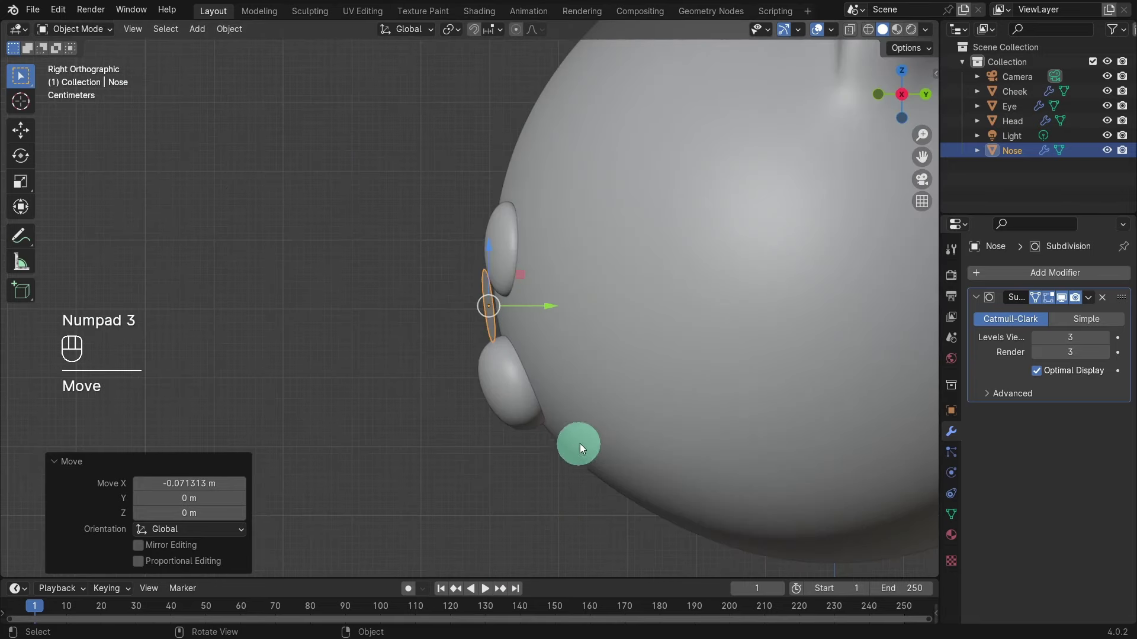
click(547, 307)
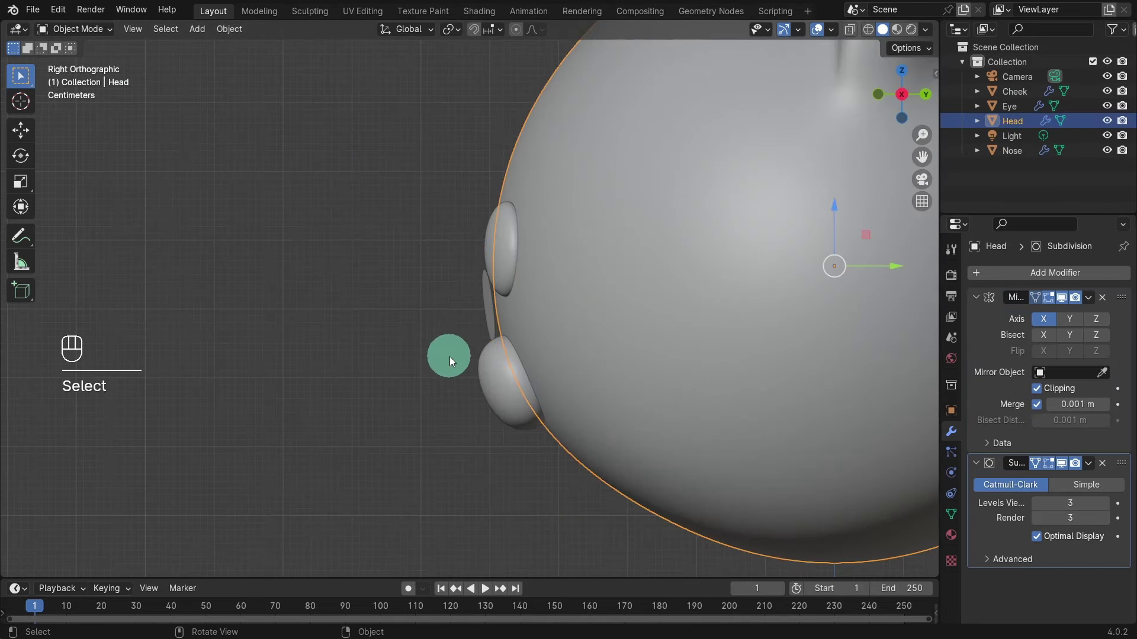
key(KP_1)
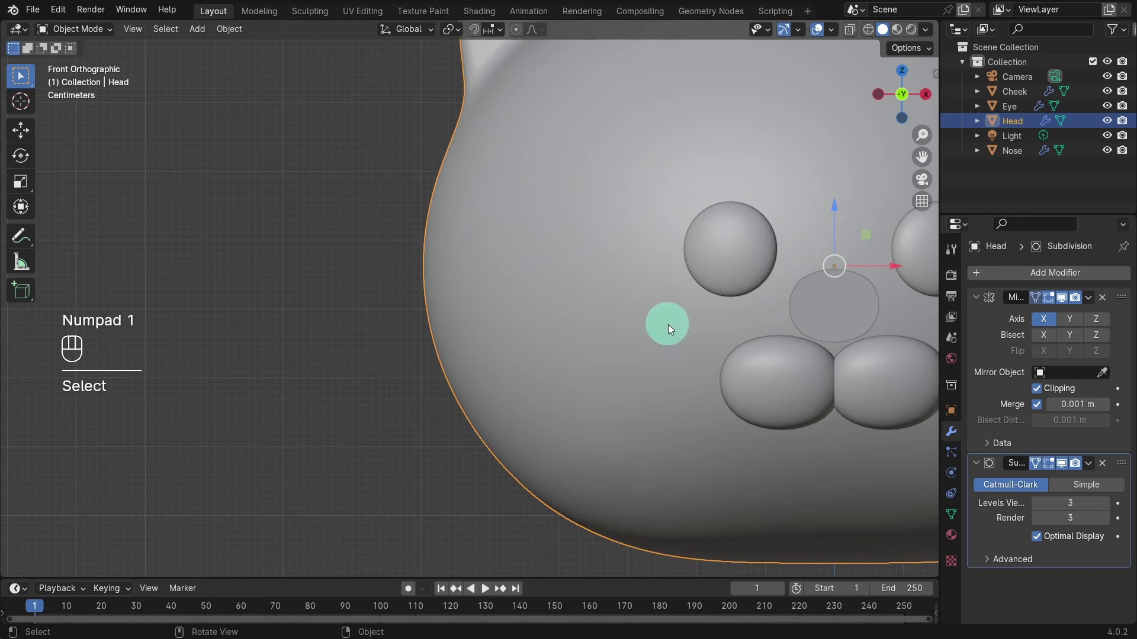
shift+middle_drag(668, 324, 370, 314)
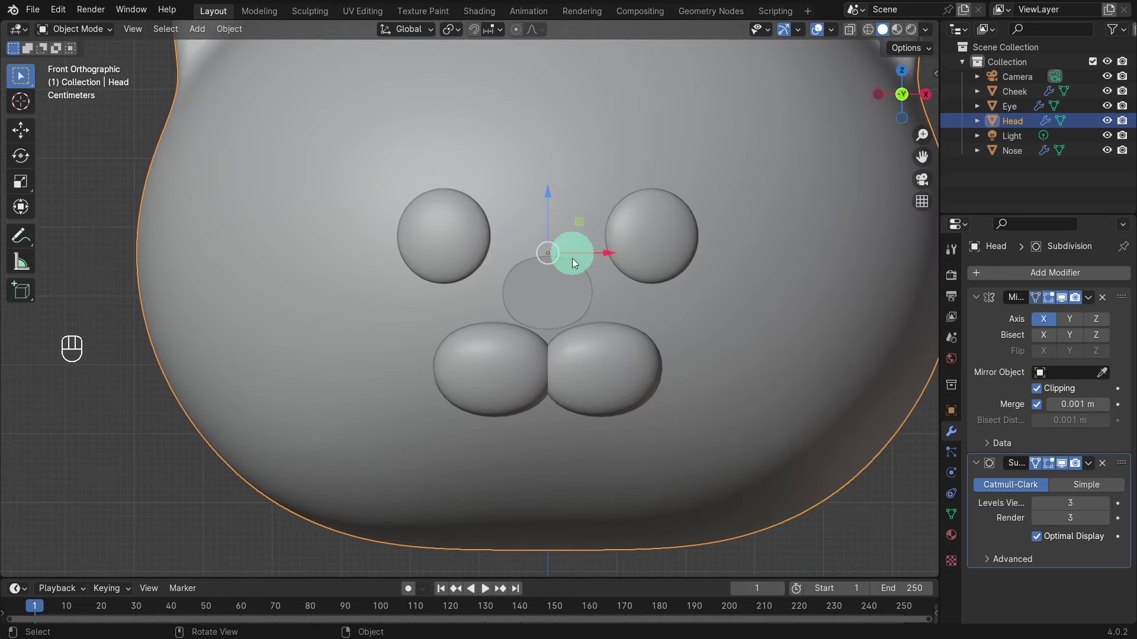
click(559, 289)
drag(549, 239, 549, 253)
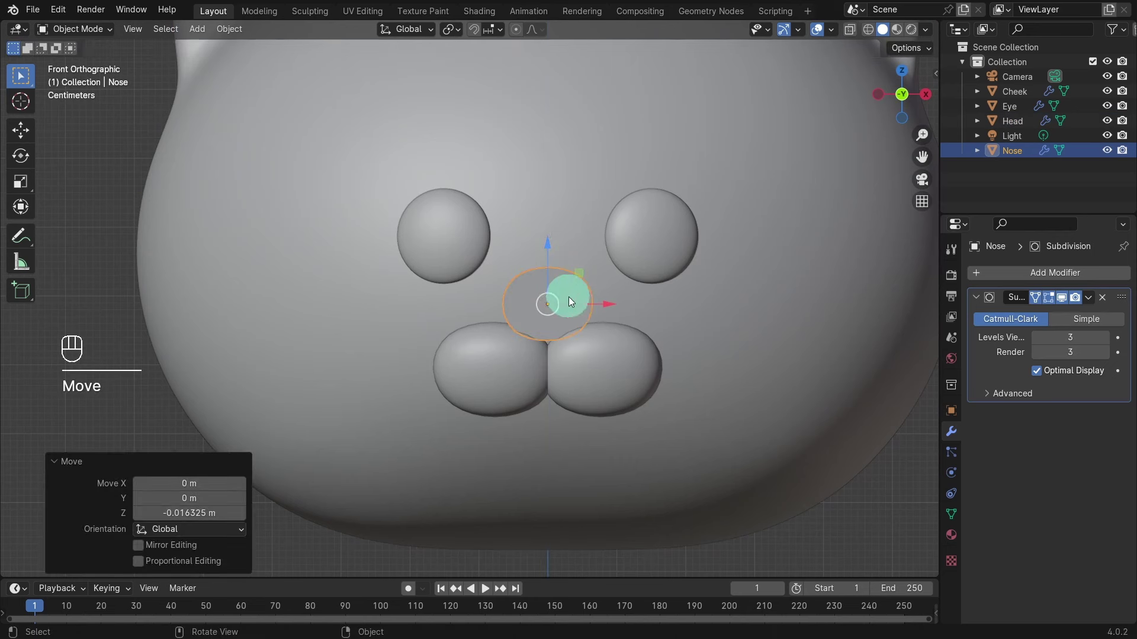
Start editing the Nose's vertices, with the Subdivision modifier's on-cage display turned off and X-ray turned on
drag(606, 302, 606, 303)
click(539, 309)
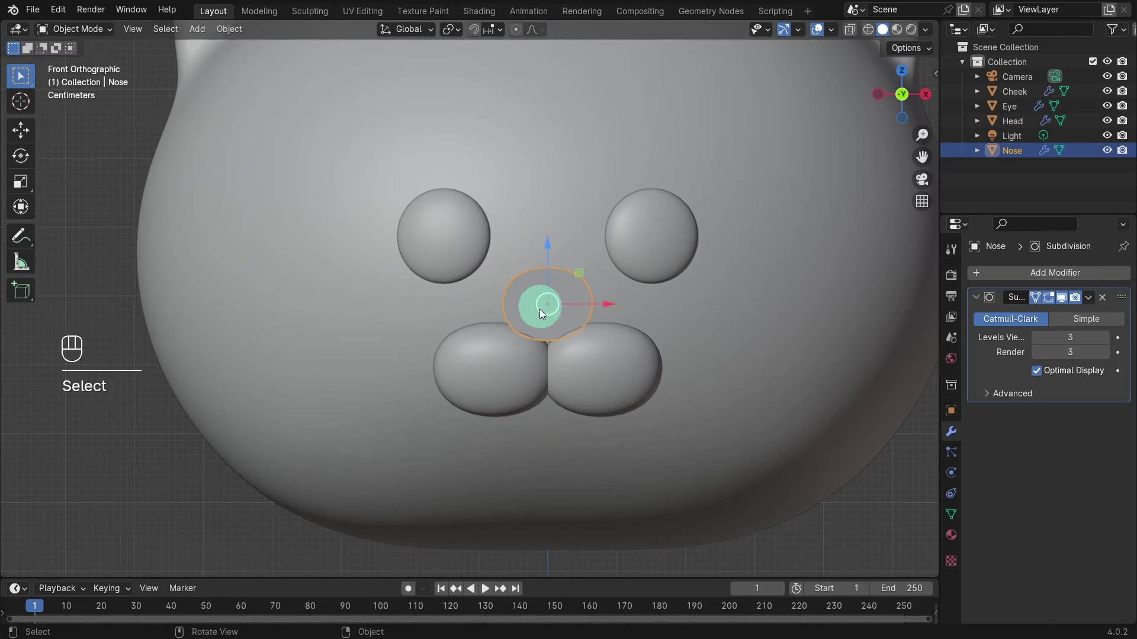
key(1)
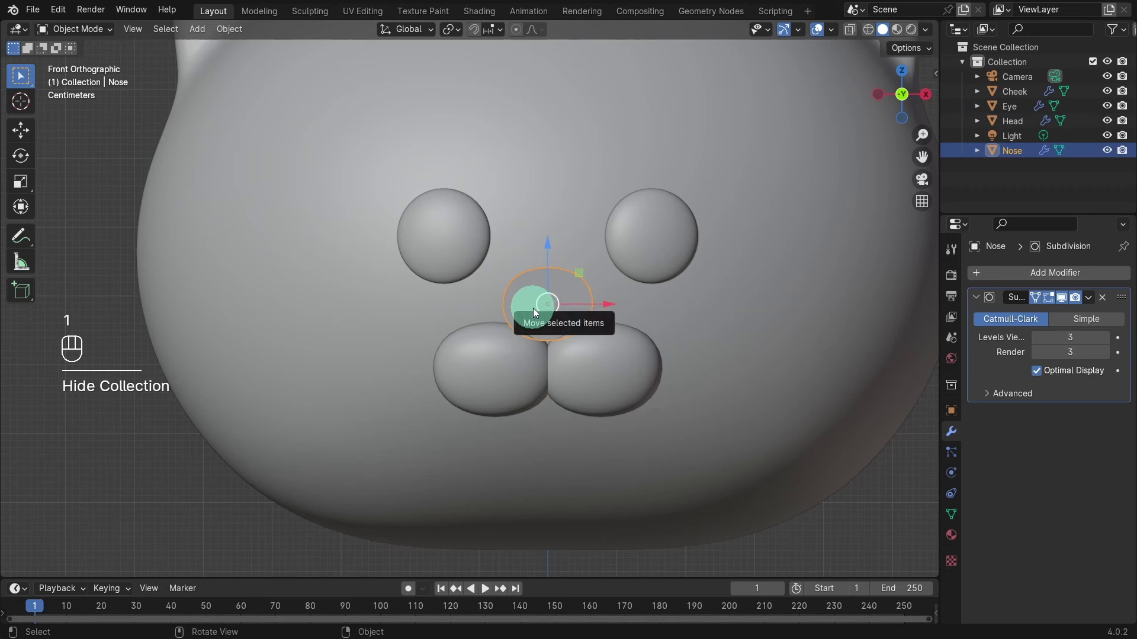
key(Tab)
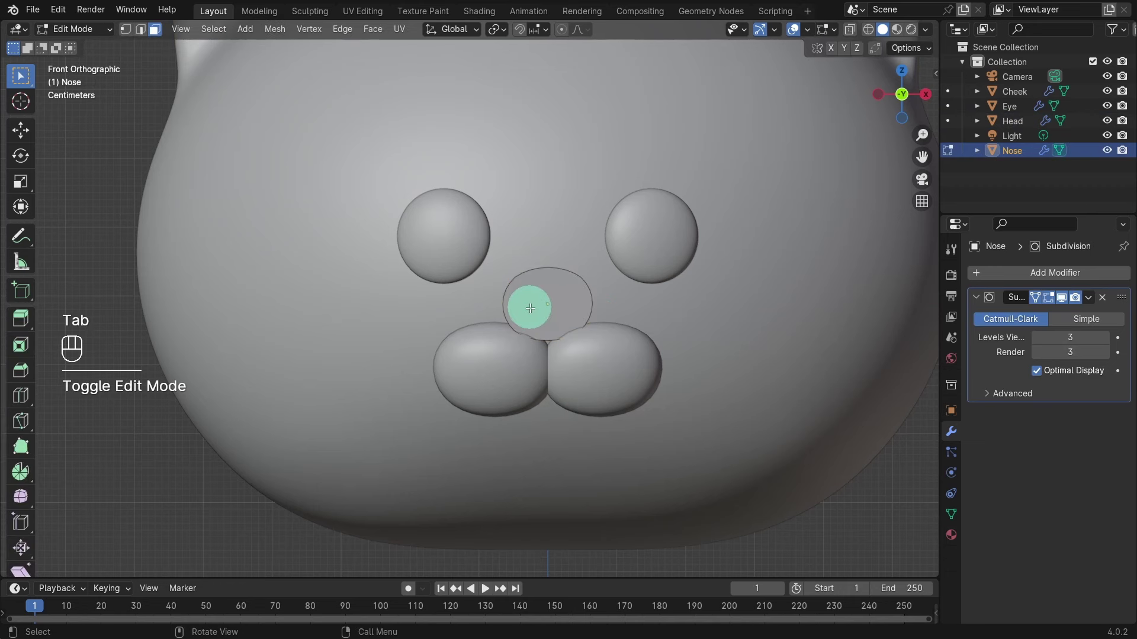
key(1)
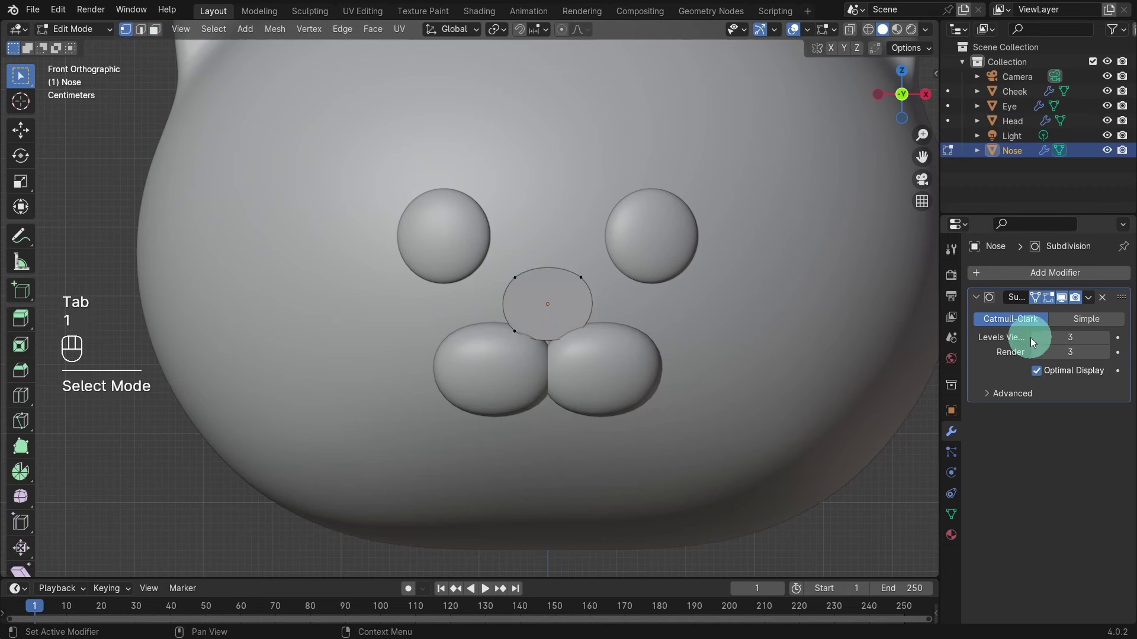
click(1033, 302)
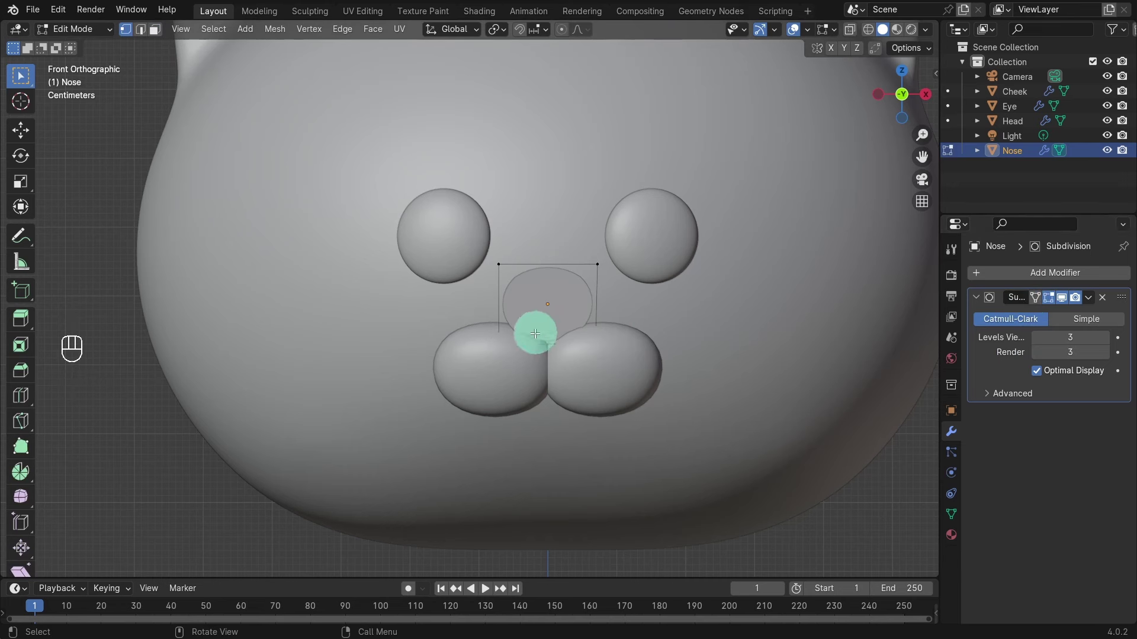
click(851, 31)
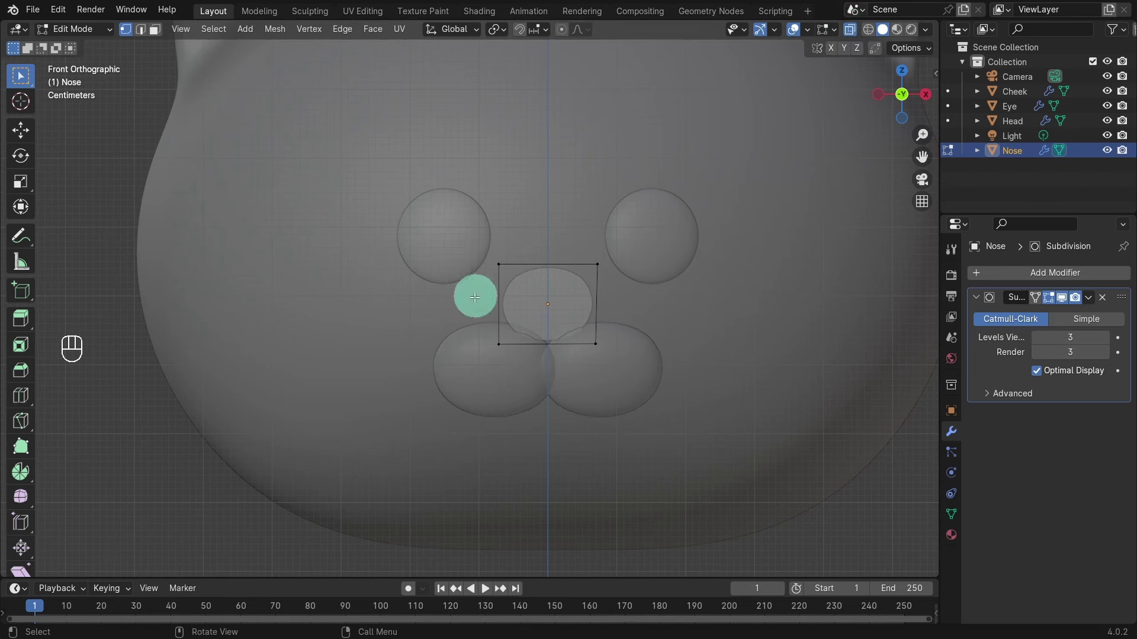
Scale the Nose's bottom vertices to about 0.25 to narrow the lower edge into a tapered shape
drag(480, 335, 634, 368)
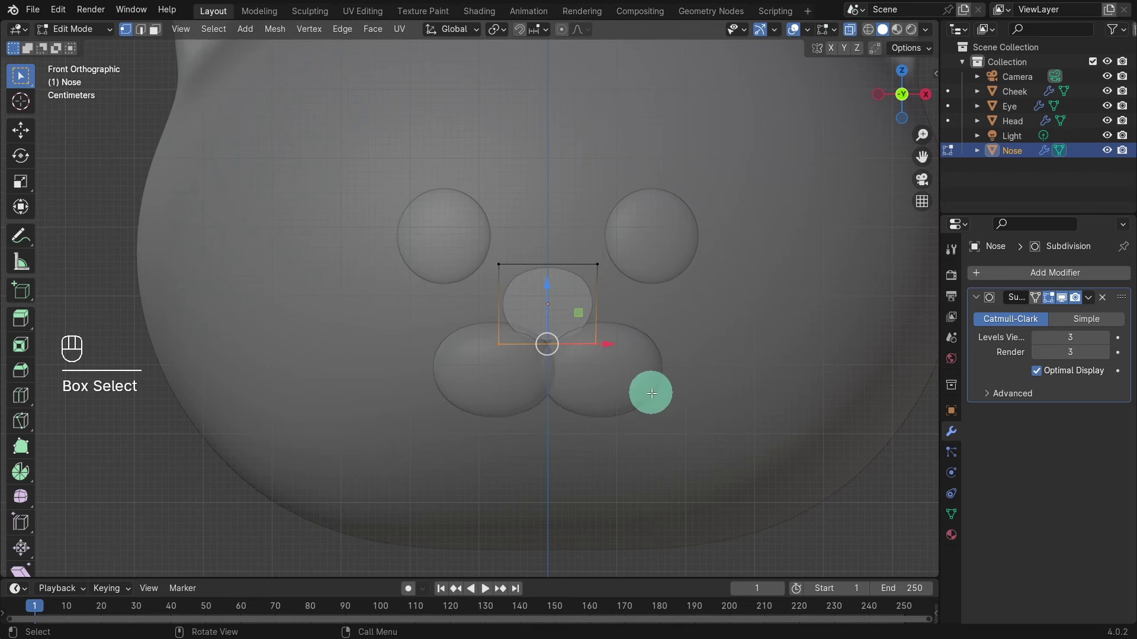
key(s)
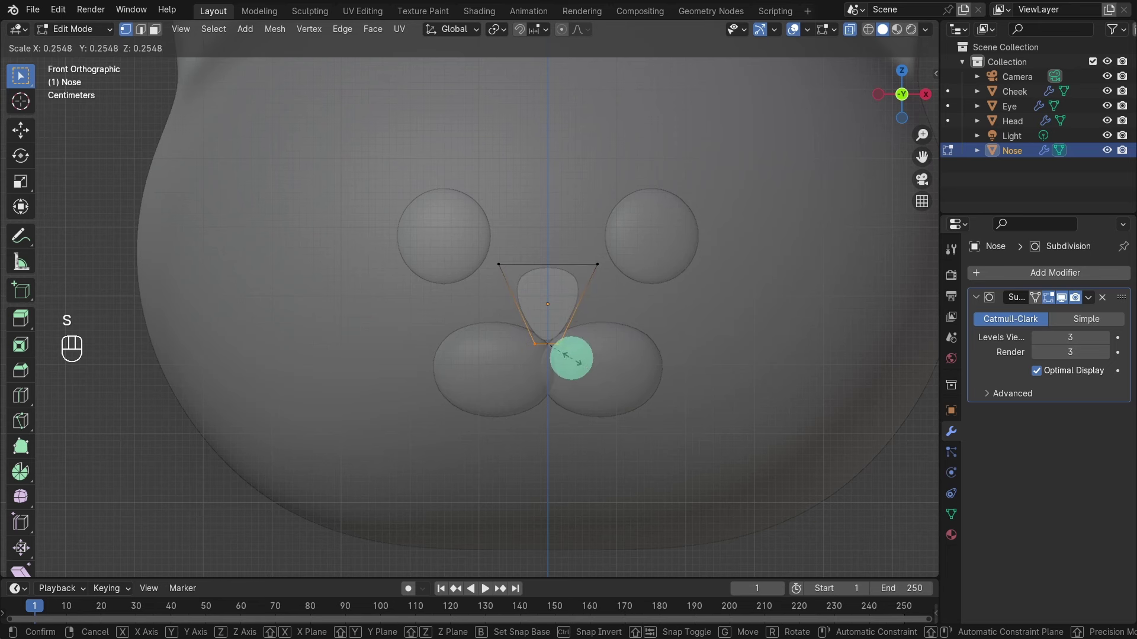
click(572, 358)
Lower the Nose's top vertices about 0.059 m along Z and scale them to about 1.135, then return to Object Mode without X-ray
drag(464, 250, 641, 291)
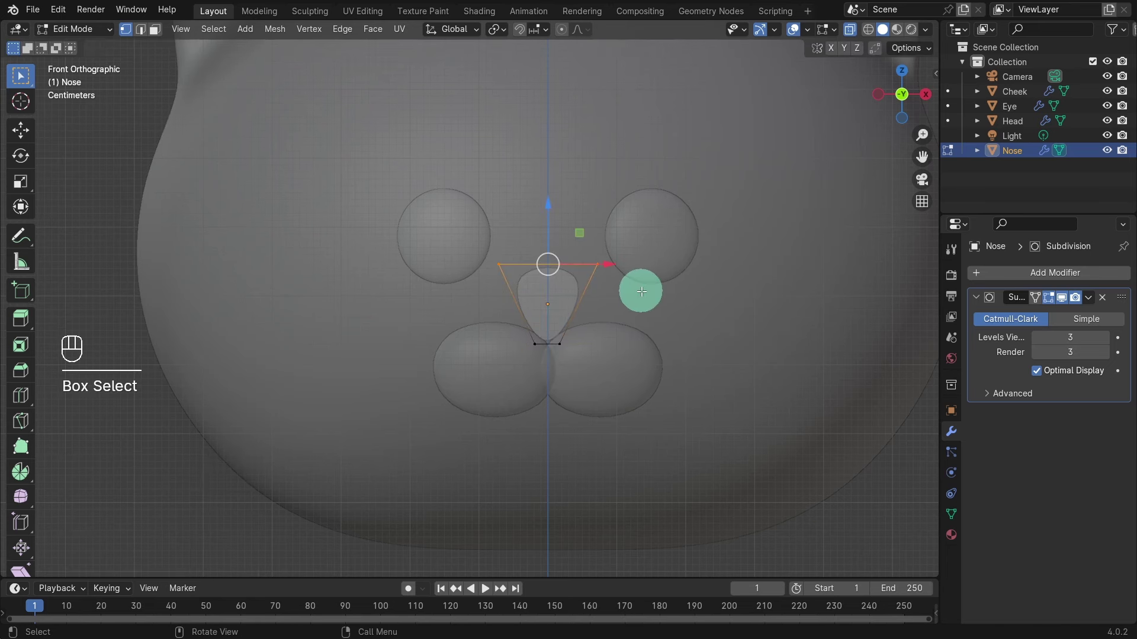
drag(546, 203, 552, 249)
key(s)
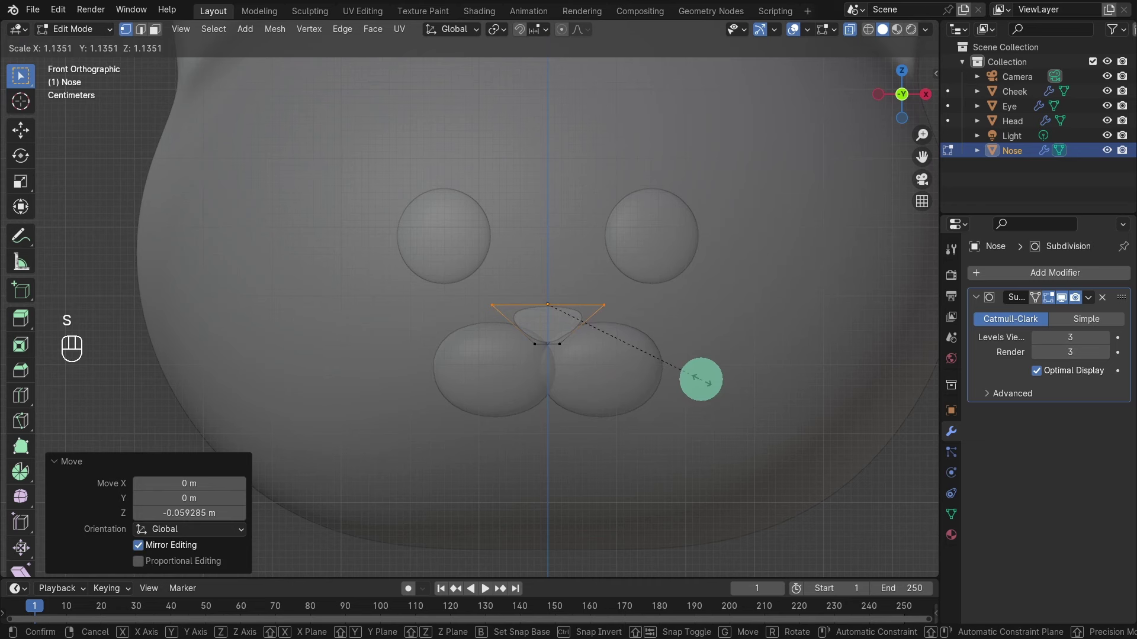
click(701, 378)
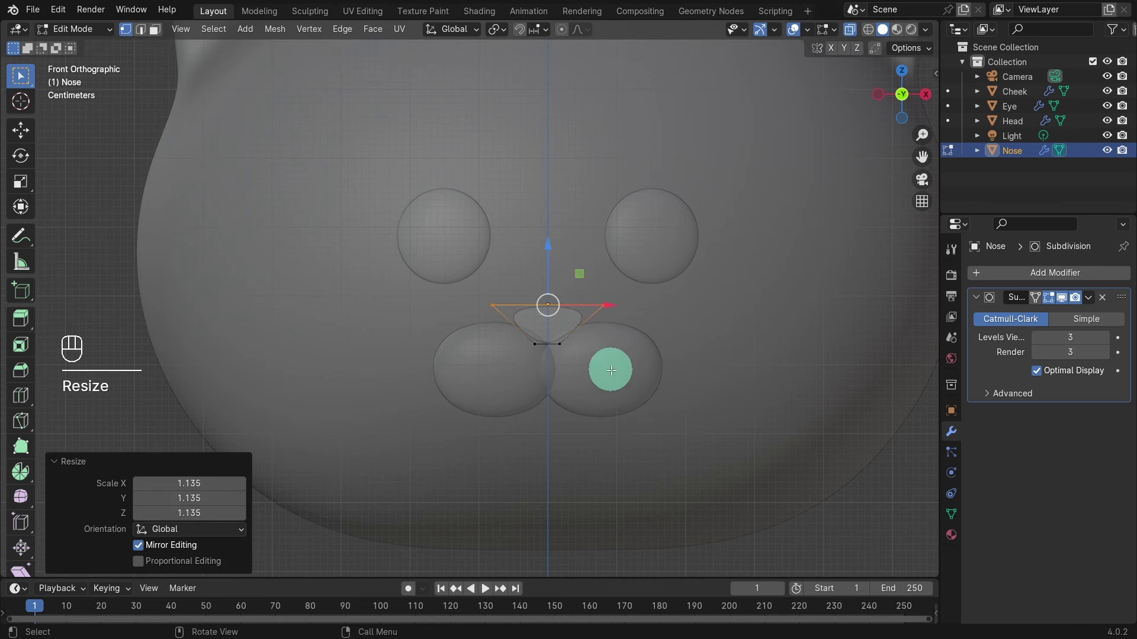
key(Tab)
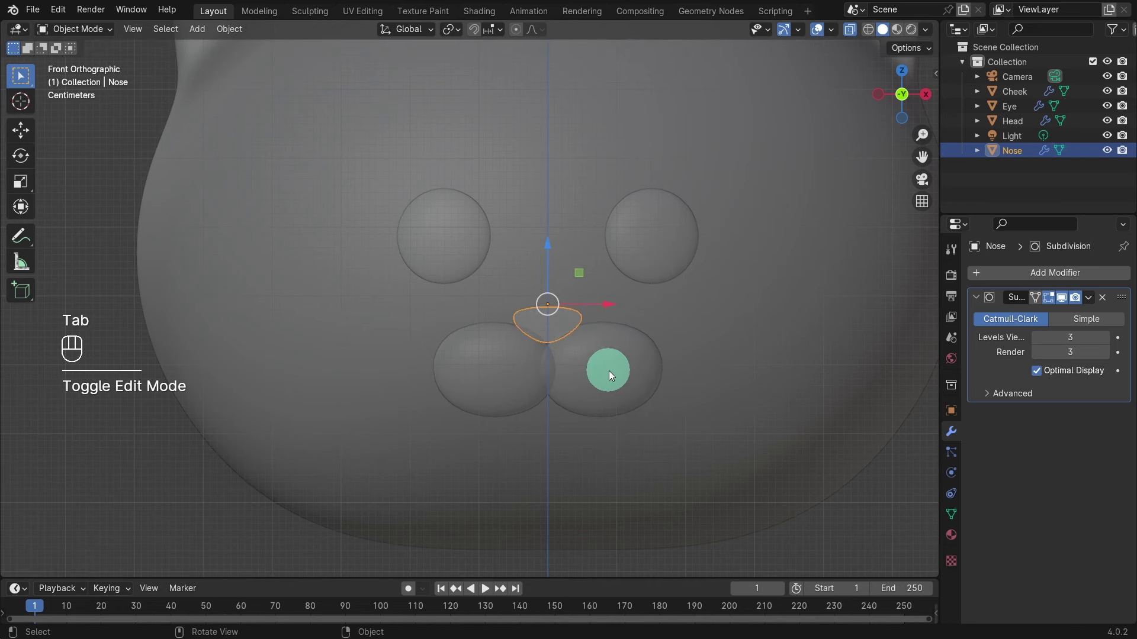
click(851, 31)
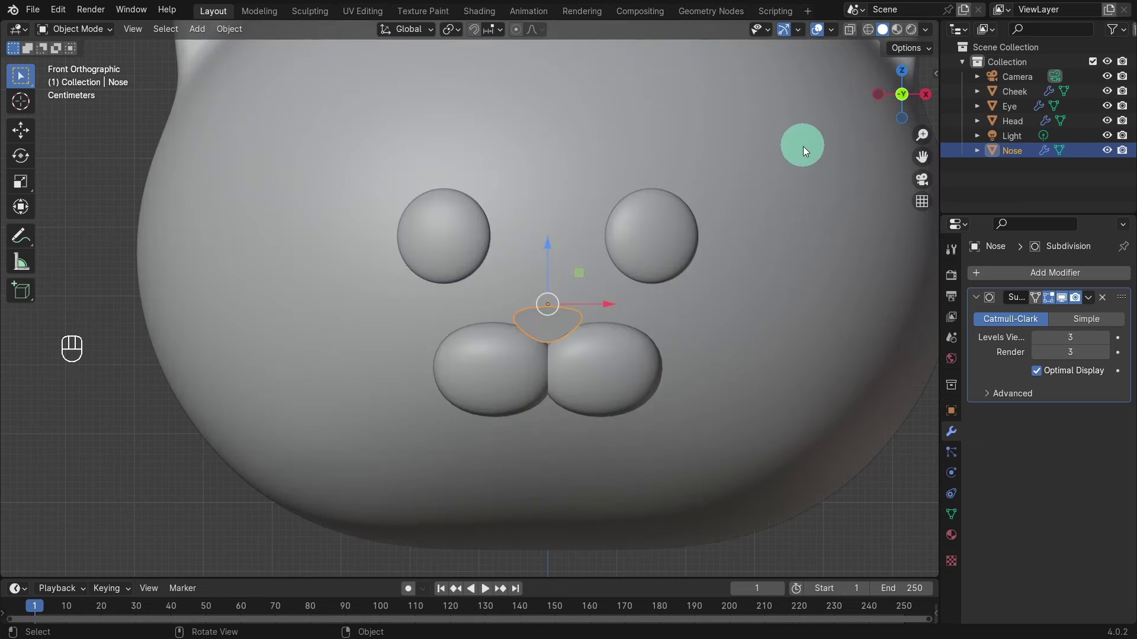
Add a Solidify modifier to the Nose and place it above the Subdivision modifier
click(1042, 273)
mouse_move(1039, 269)
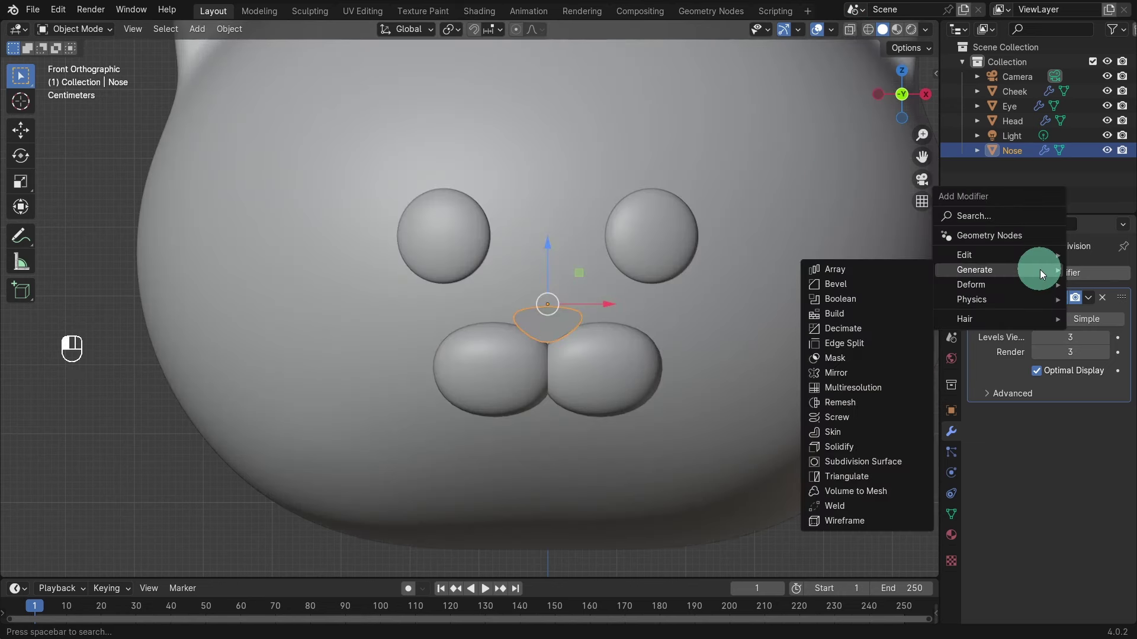
click(858, 446)
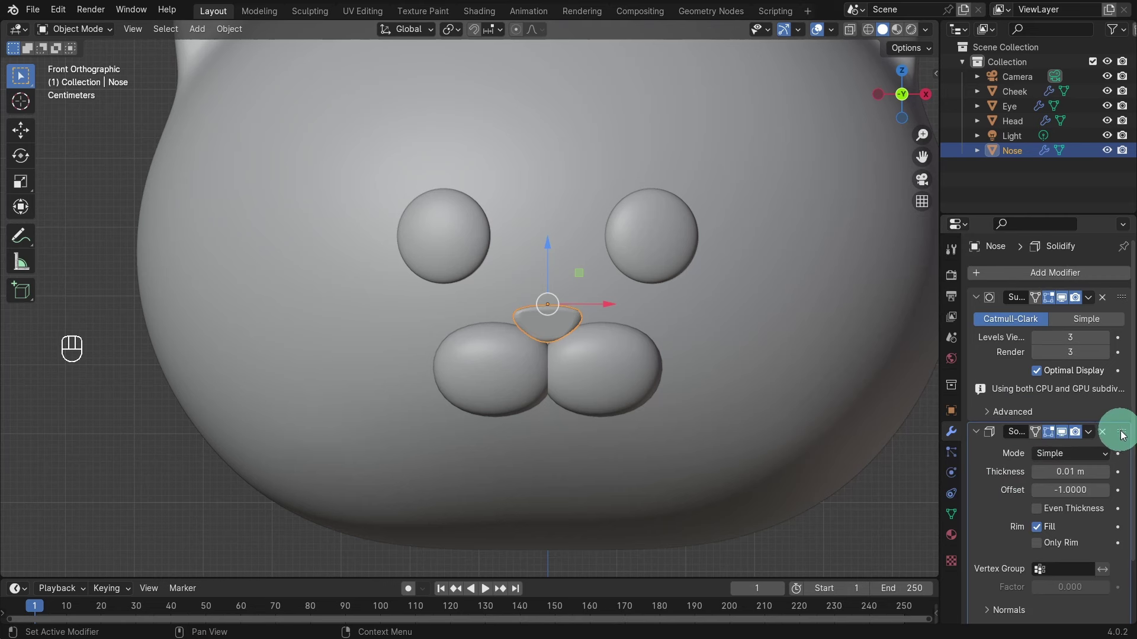
click(1102, 298)
click(1099, 293)
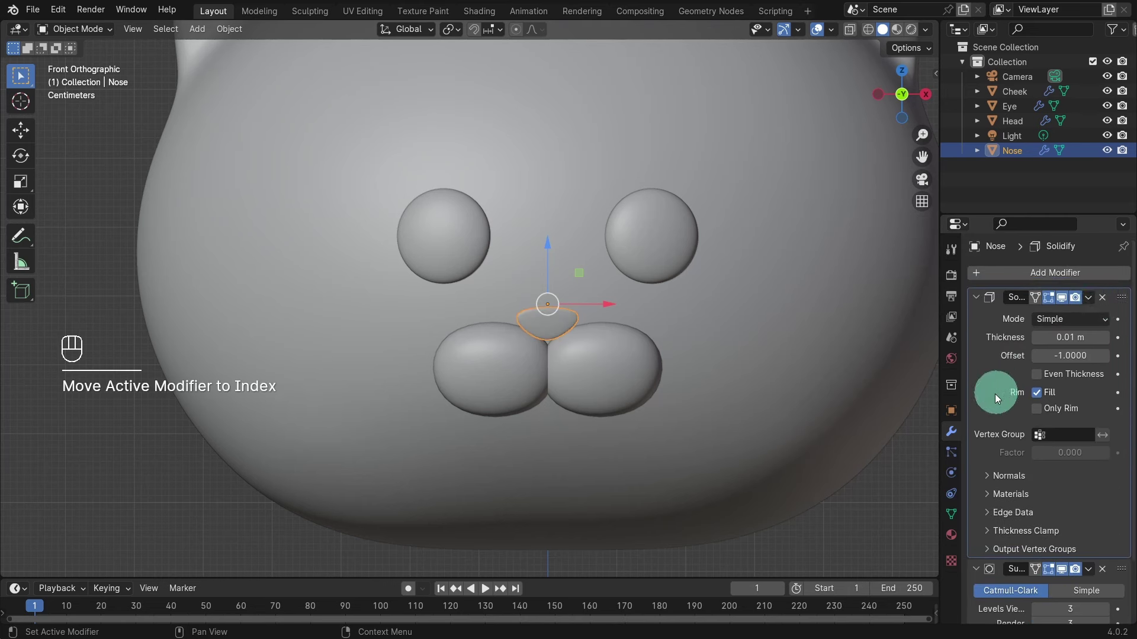
Set the Nose's Solidify offset to 0 and its thickness to 0.05 m
click(1071, 356)
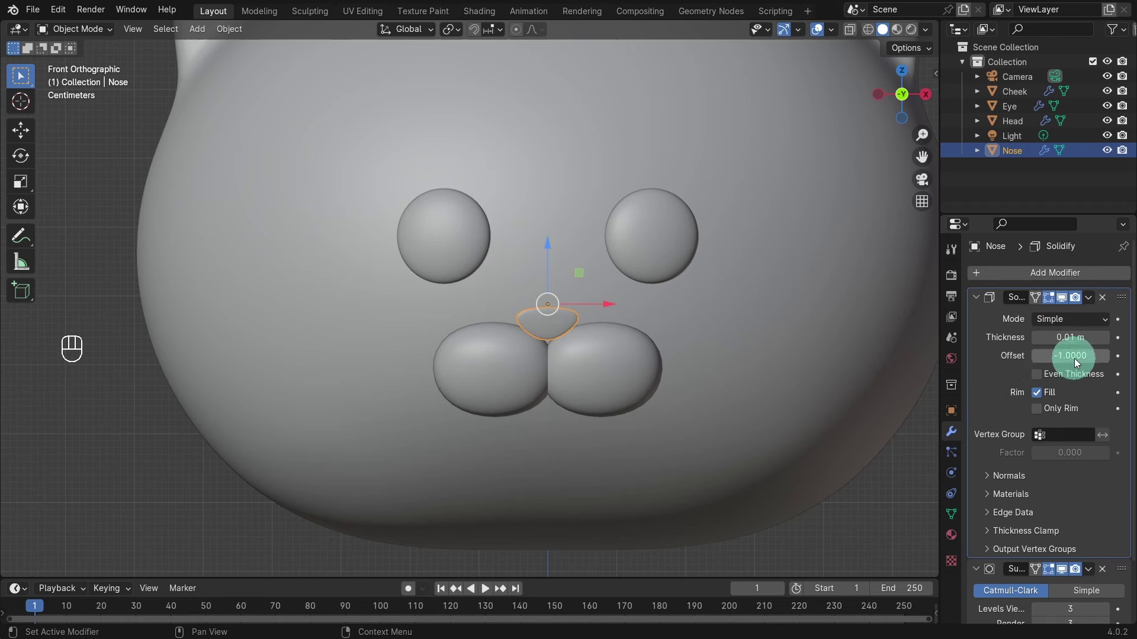
key(ctrl+a)
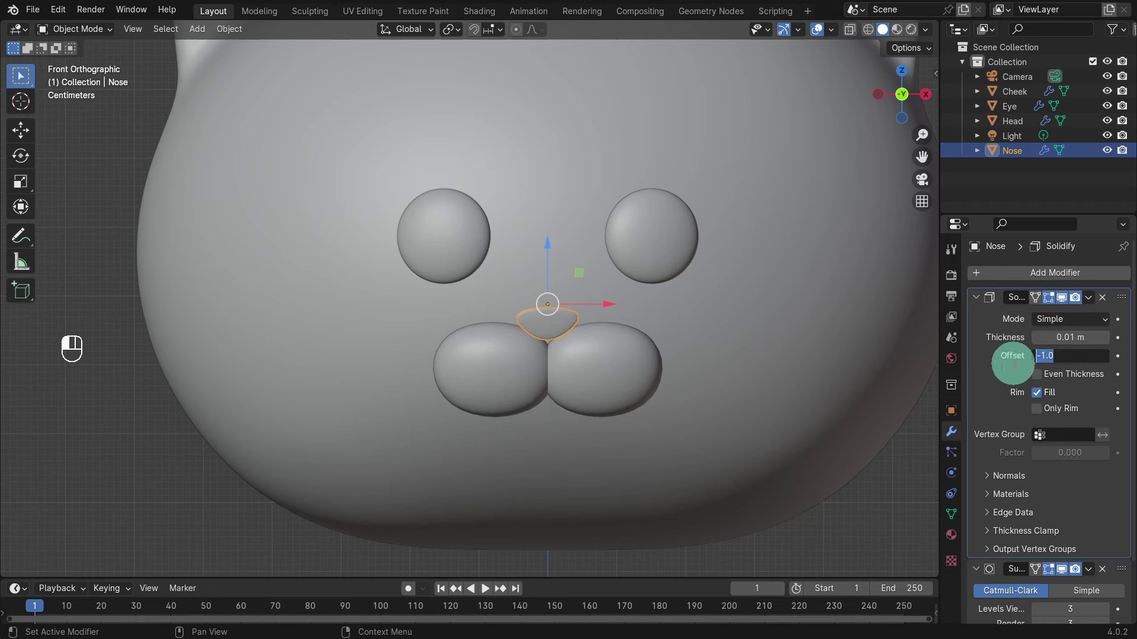
text(0)
click(1069, 338)
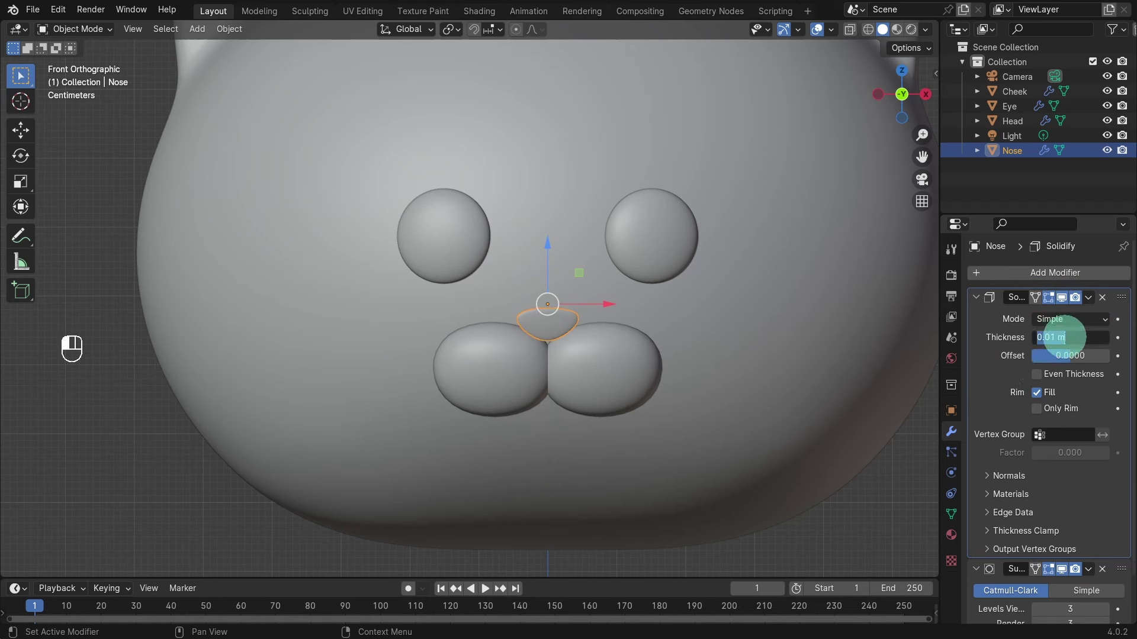
key(BackSpace)
text(5)
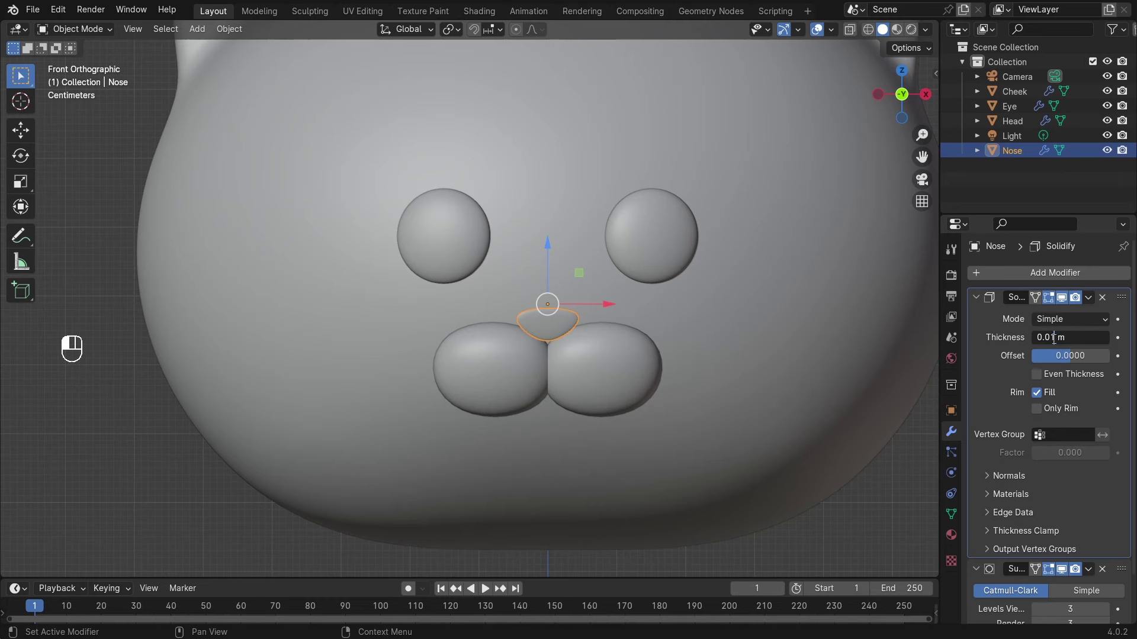
drag(1019, 350, 1058, 338)
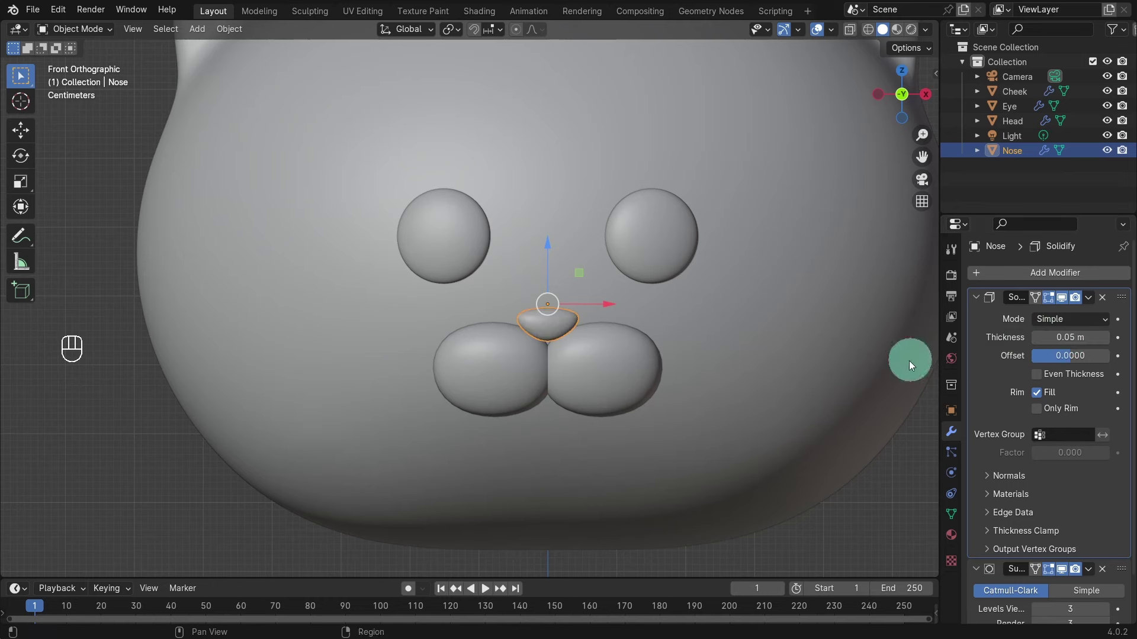
Move the Nose about 0.012 m along Y toward the head and about -0.006 m along Z
middle_drag(603, 362, 428, 359)
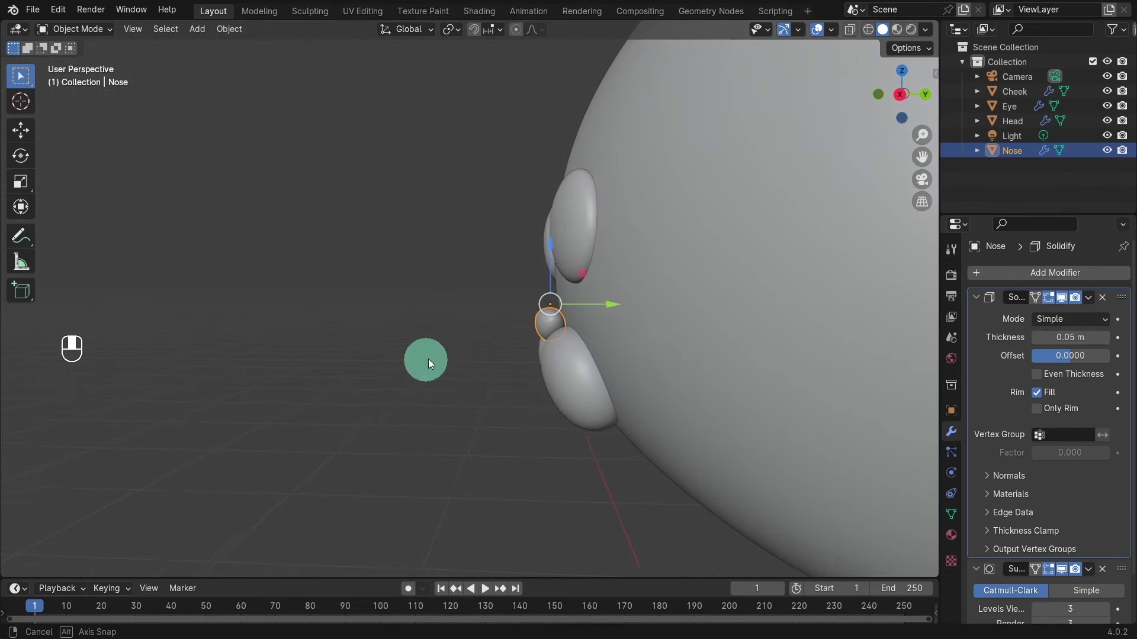
drag(612, 301, 626, 300)
middle_drag(586, 379, 668, 421)
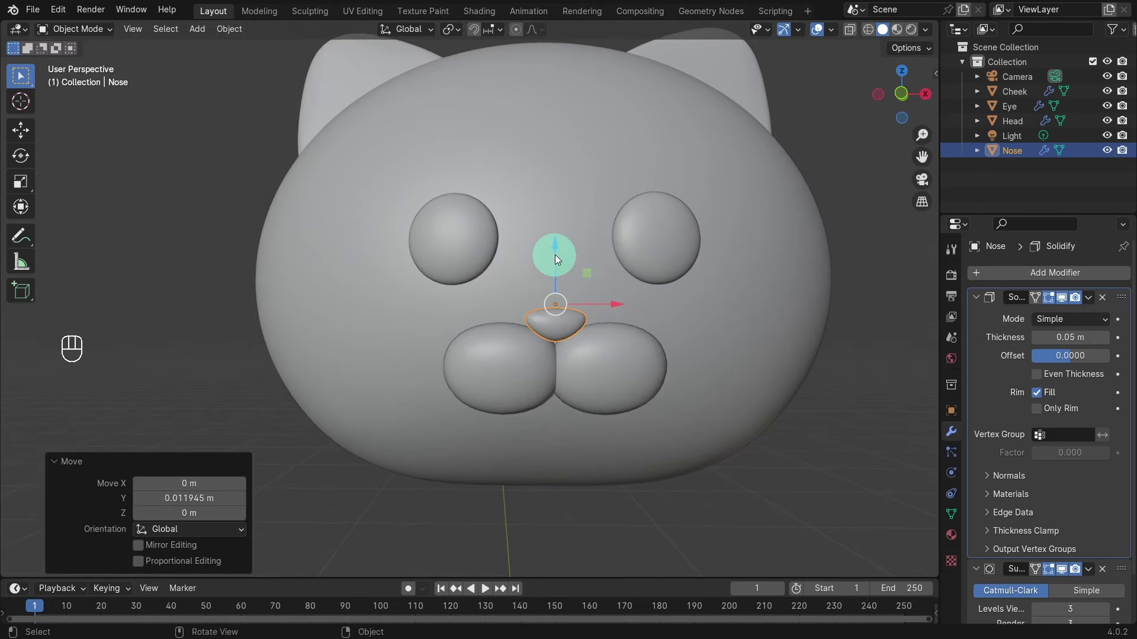
drag(555, 248, 556, 251)
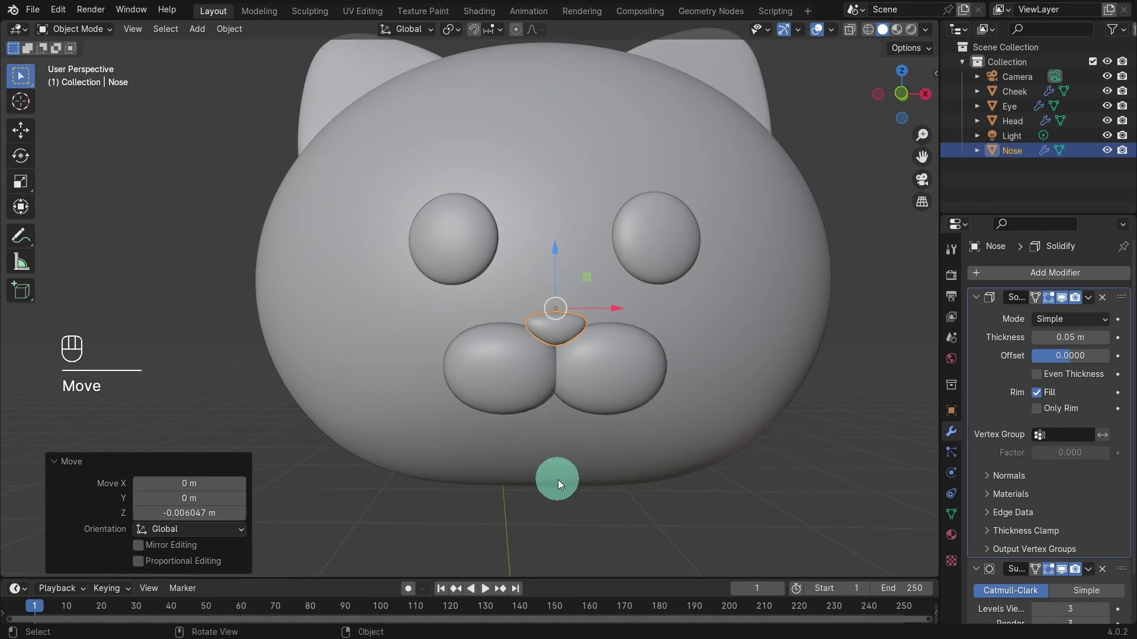
Apply the Nose's scale and duplicate the Nose in place
key(ctrl)
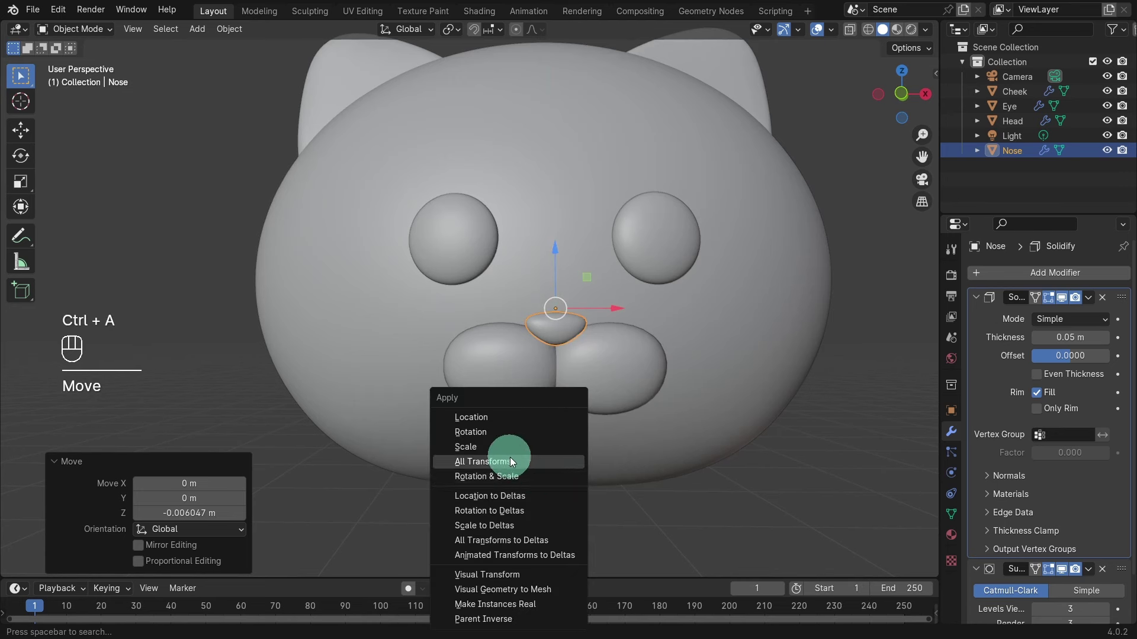
click(495, 444)
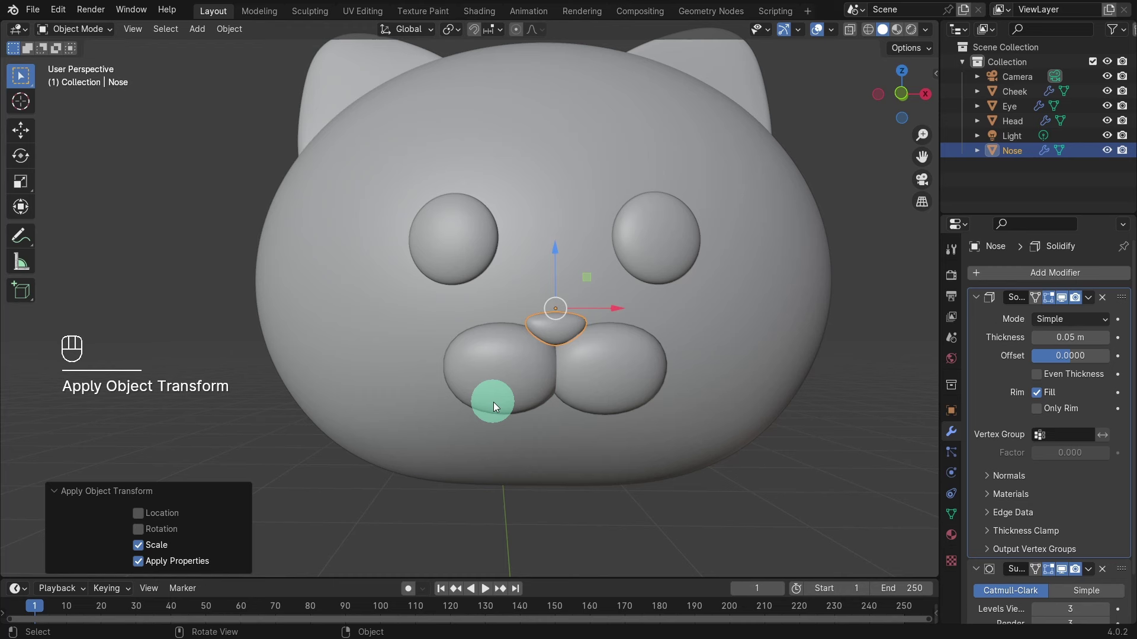
key(shift)
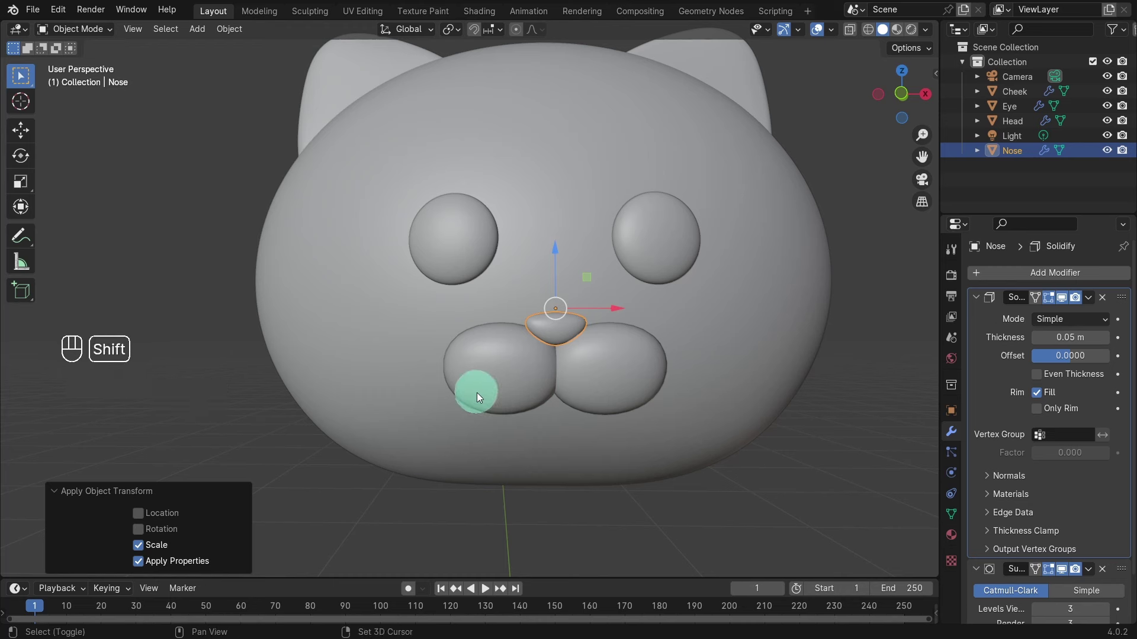
key(shift+d)
right_click(477, 393)
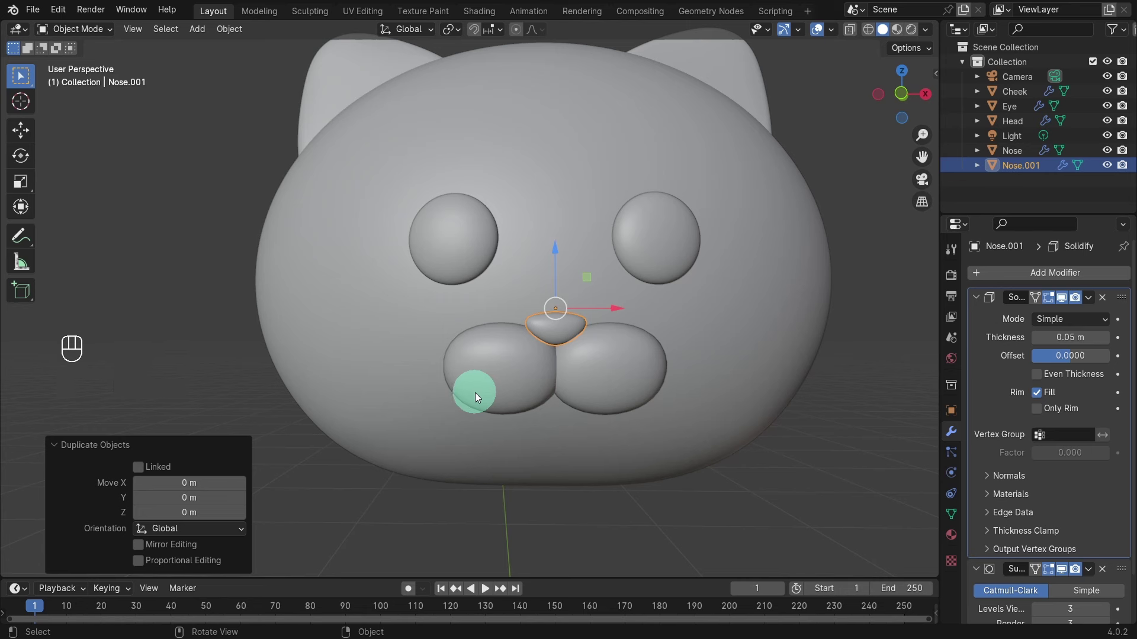
Rotate the duplicated nose 180° and lower it about 0.179 m along the Z axis below the cheeks
key(r)
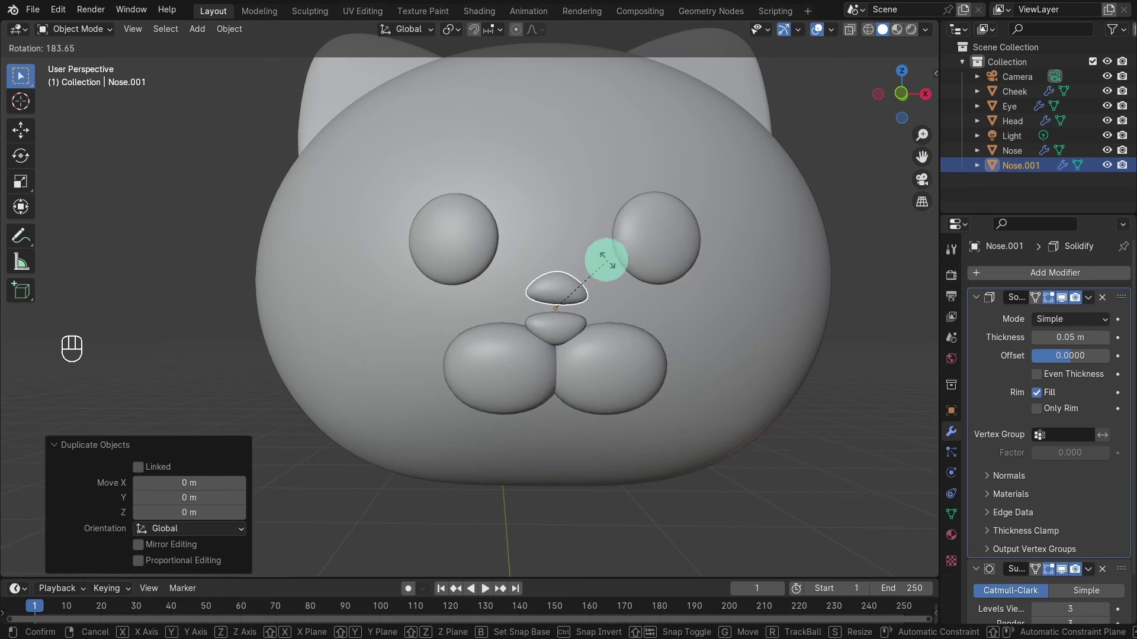
click(597, 263)
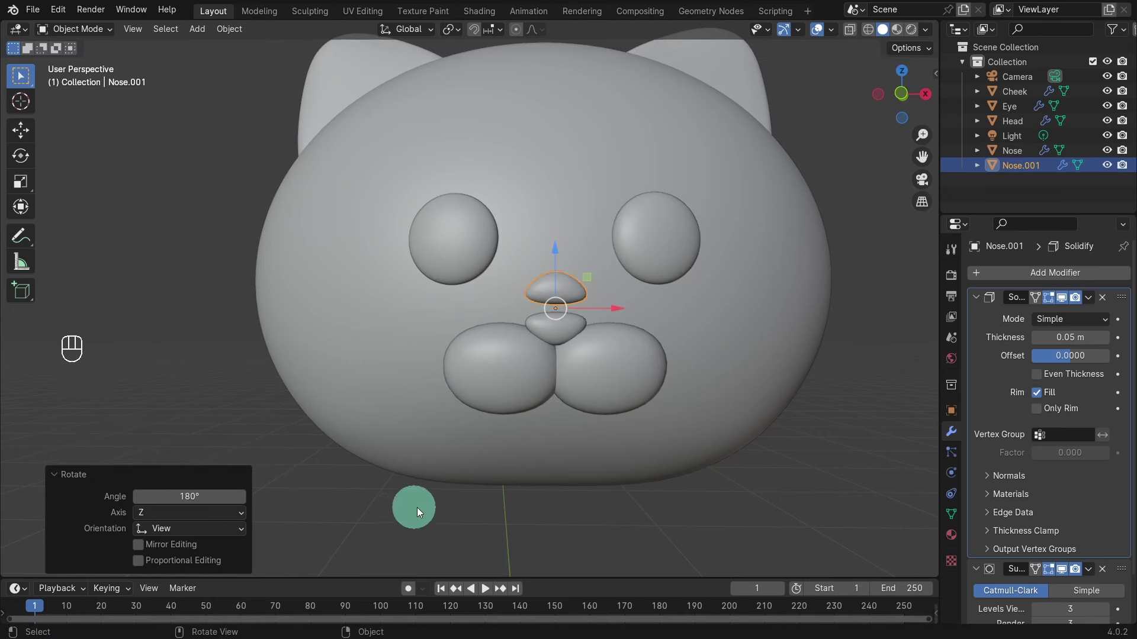
drag(552, 254, 553, 383)
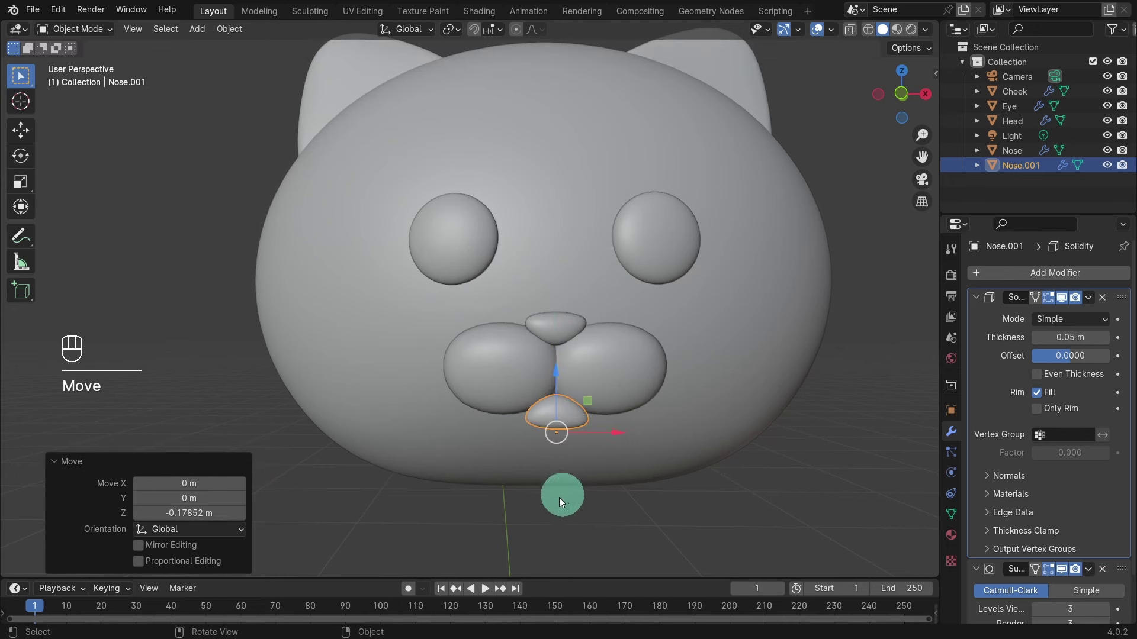
mouse_move(559, 496)
middle_down()
mouse_move(538, 449)
mouse_move(545, 479)
middle_up()
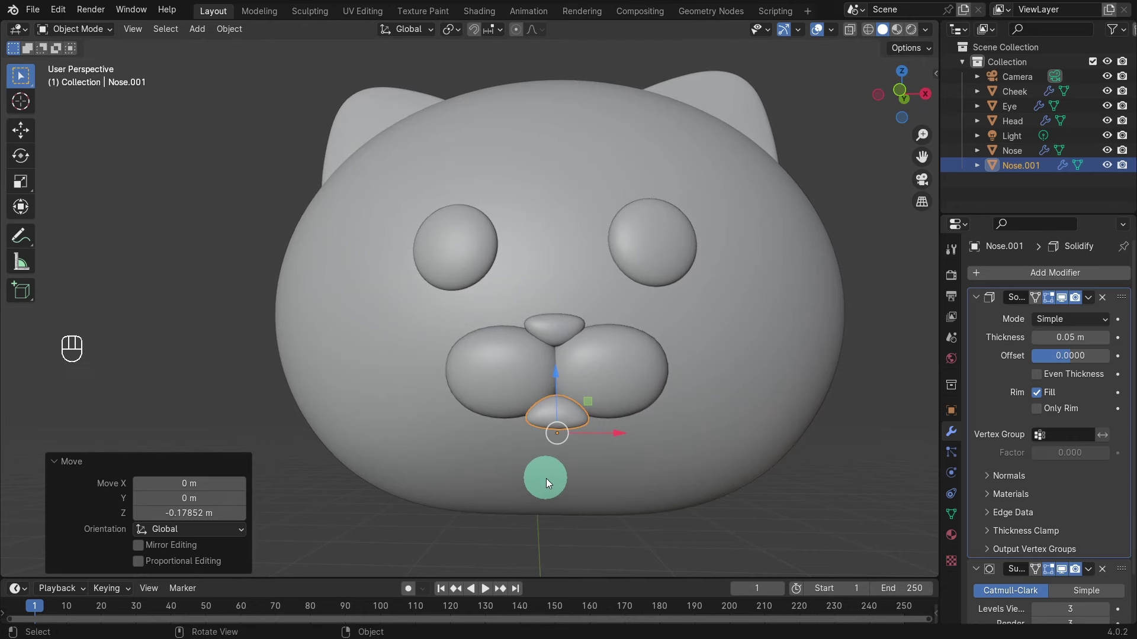
Rotate the duplicate below the cheeks by about -1.1° in the front view
key(KP_1)
key(r)
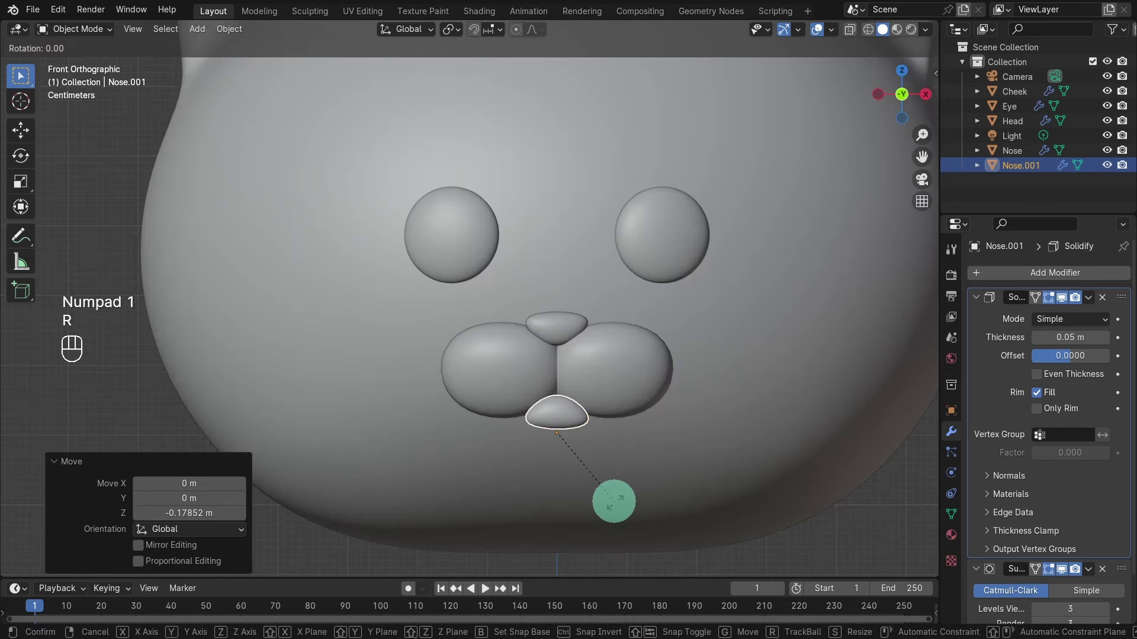
click(613, 497)
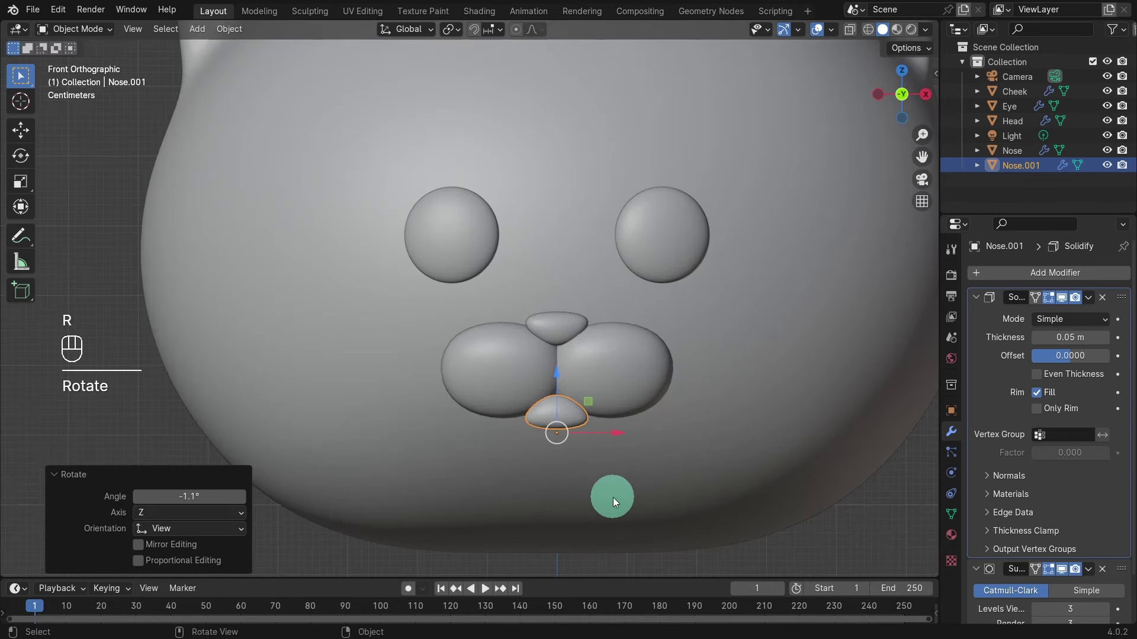
Move the piece below the cheeks about 0.073 m along Y toward the head and raise it about 0.018 m along Z
key(KP_3)
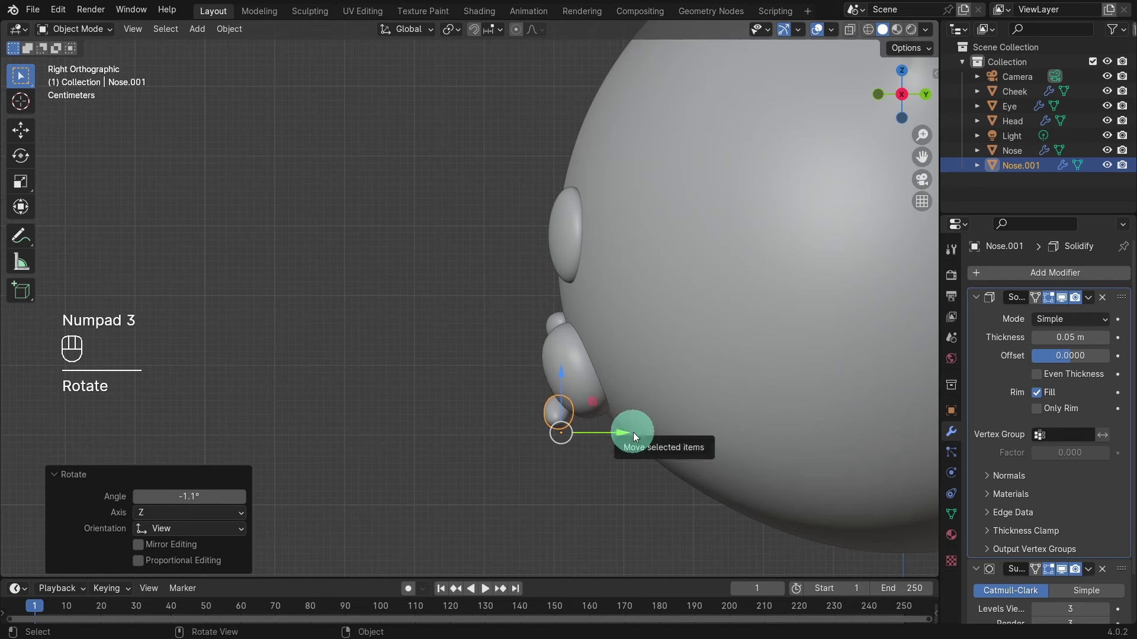
drag(633, 430, 684, 415)
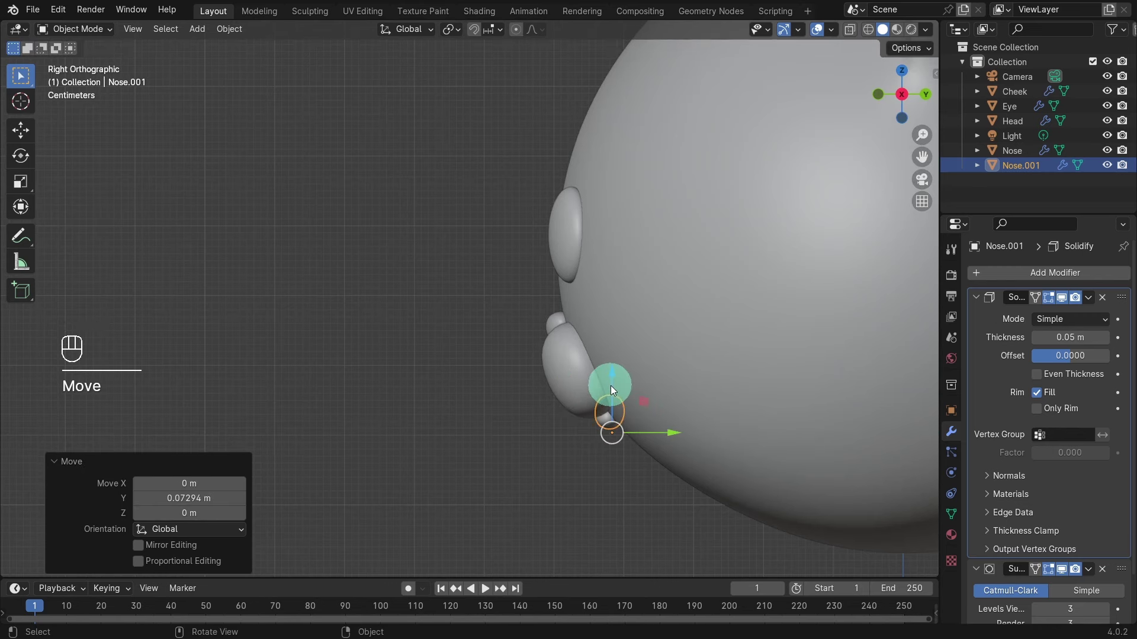
drag(610, 385, 608, 373)
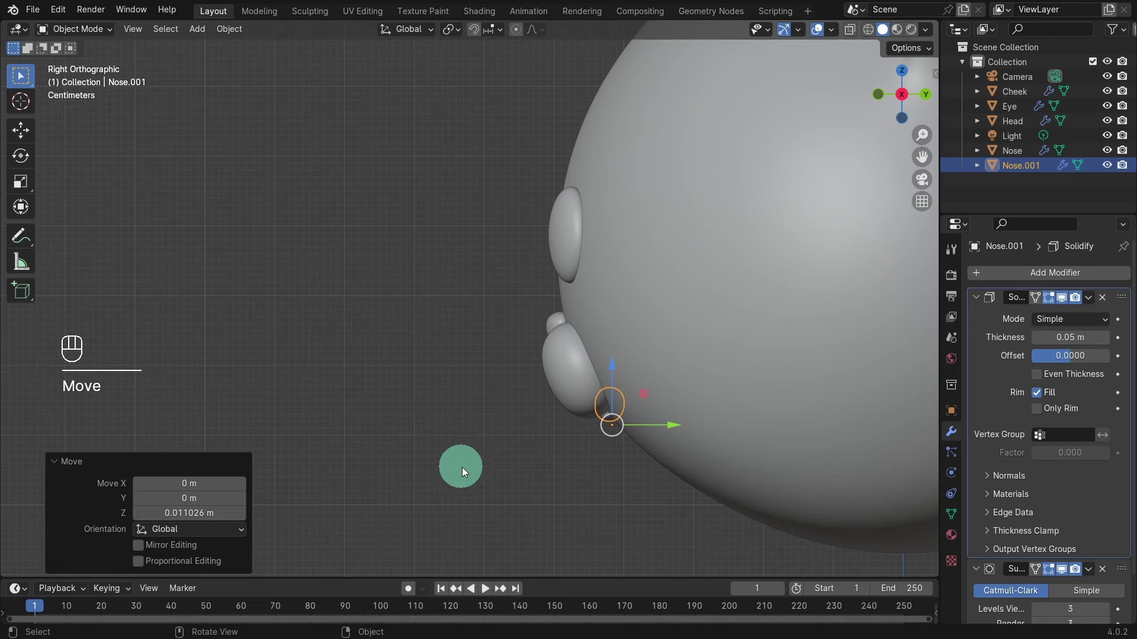
key(KP_1)
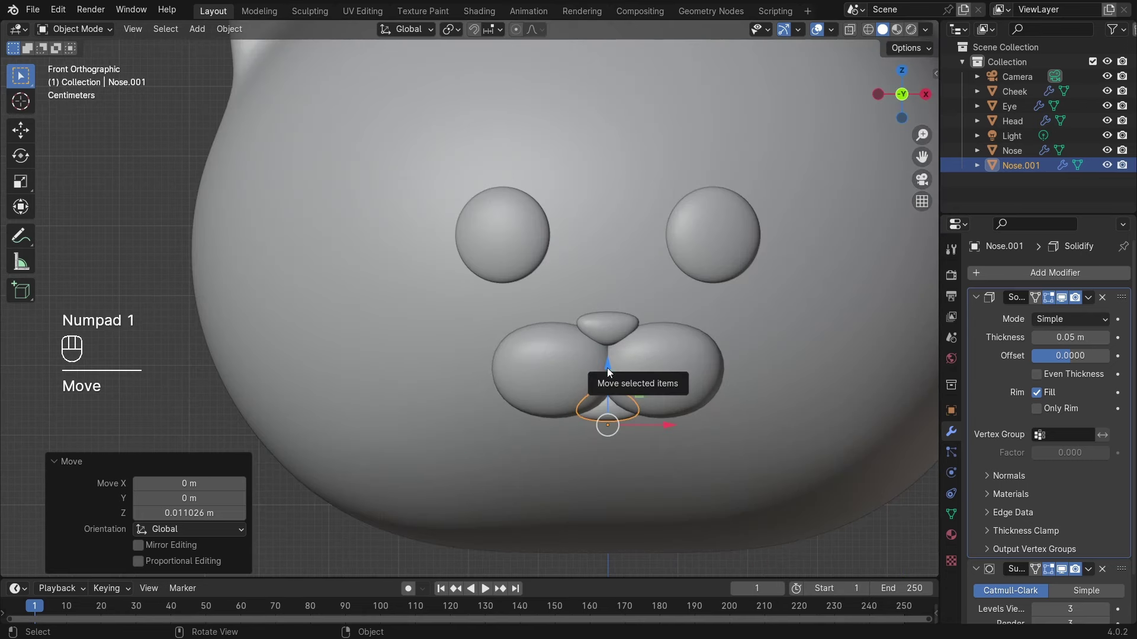
drag(606, 368, 607, 359)
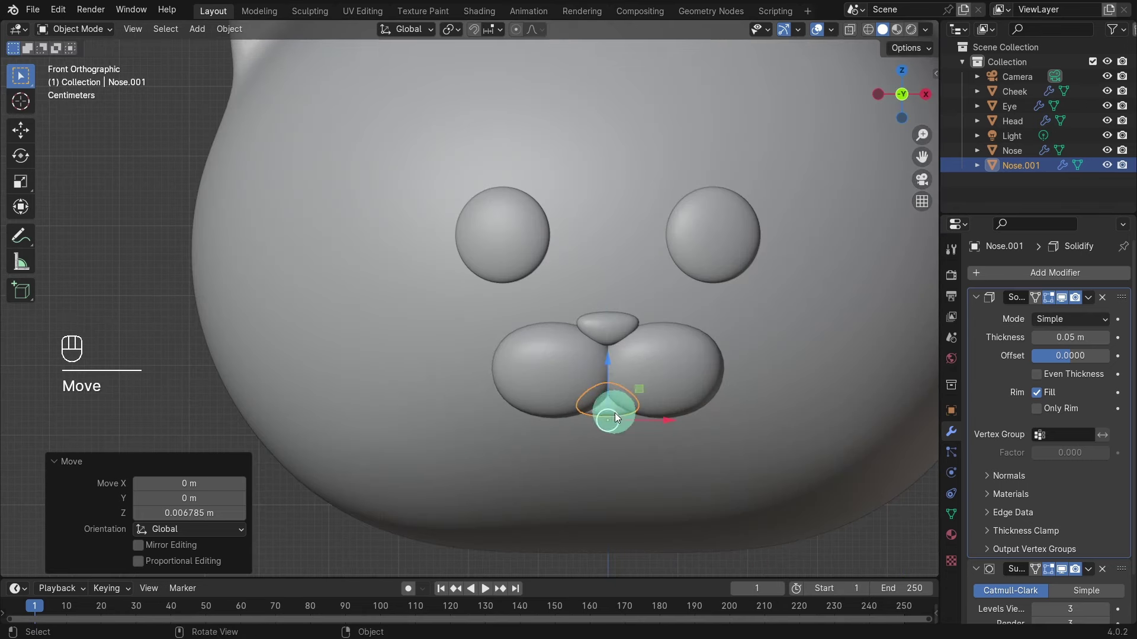
drag(669, 419, 666, 423)
click(656, 495)
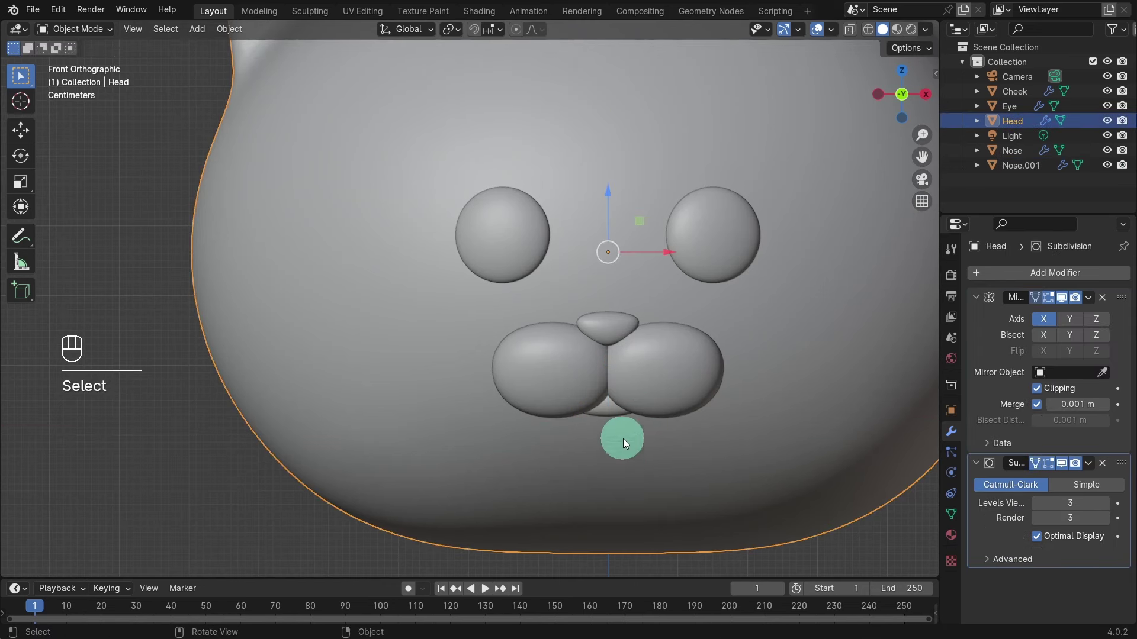
Apply the rotation of the piece below the cheeks
click(612, 414)
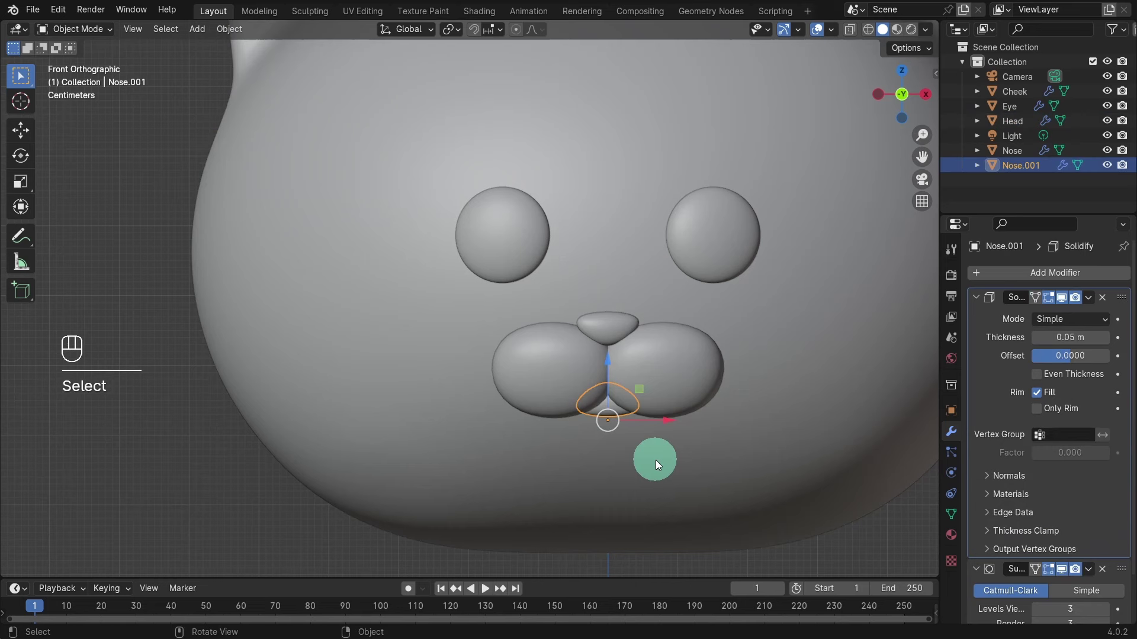
key(n)
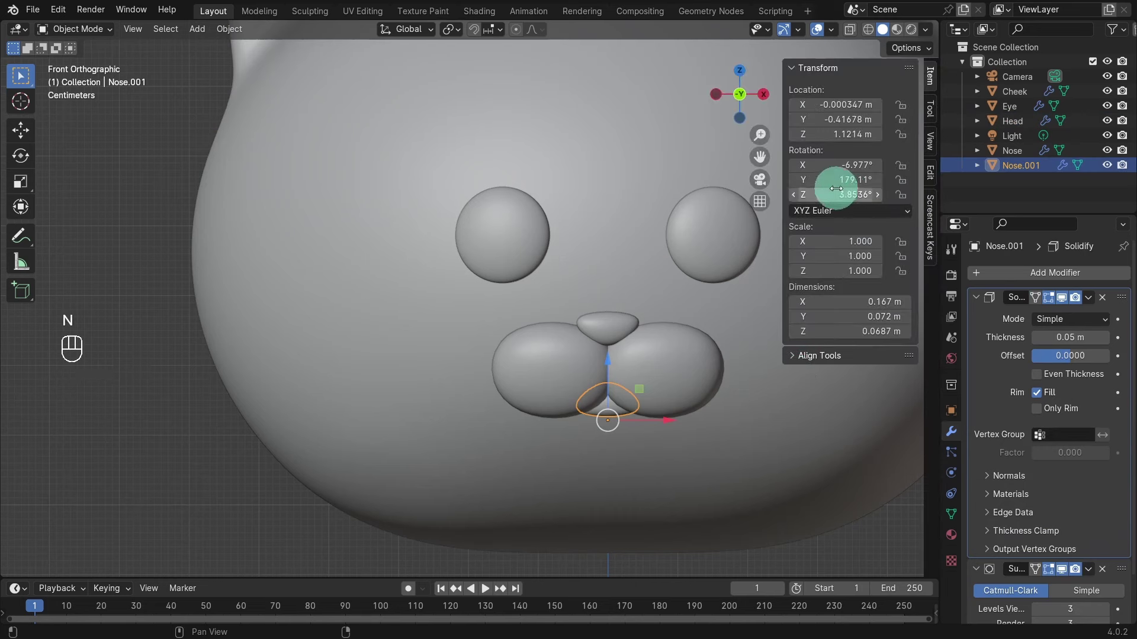
key(ctrl+a)
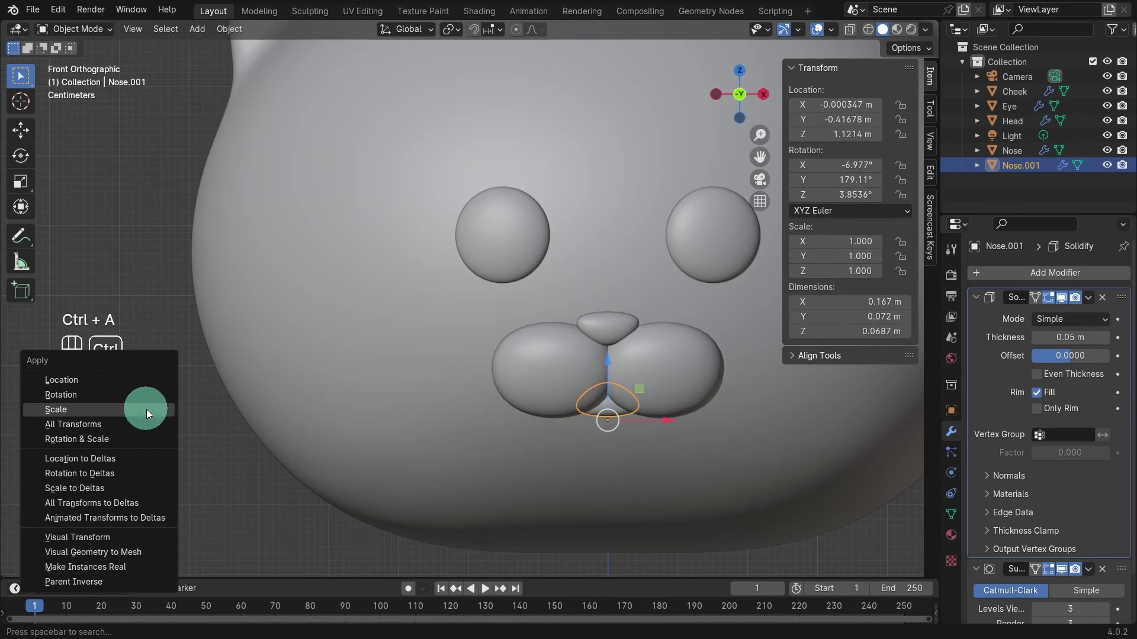
click(117, 394)
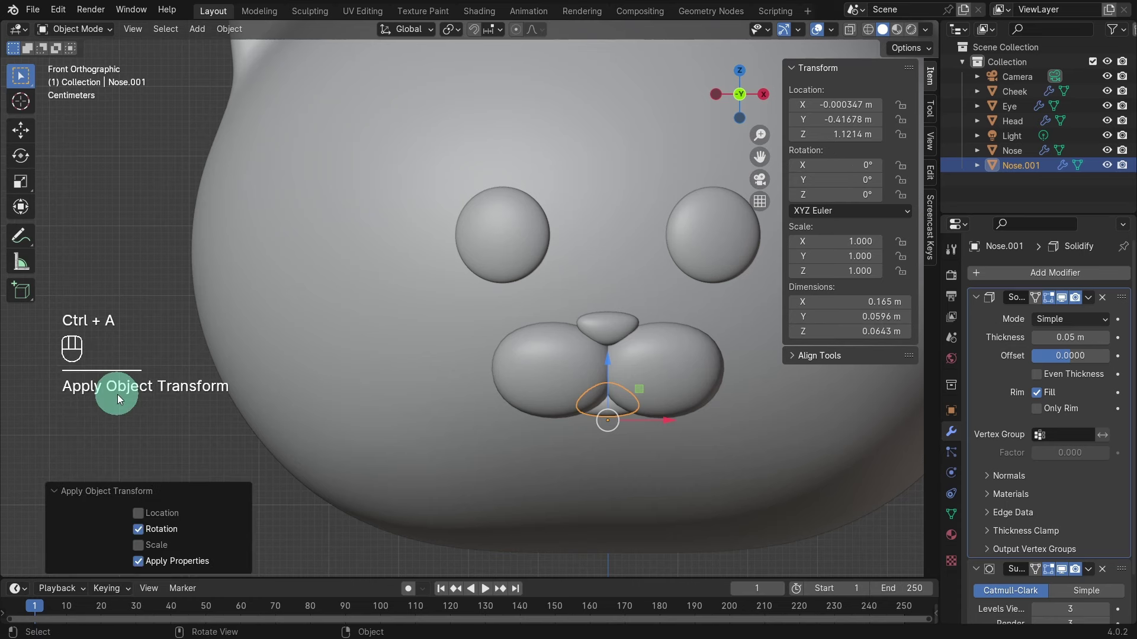
key(n)
click(472, 428)
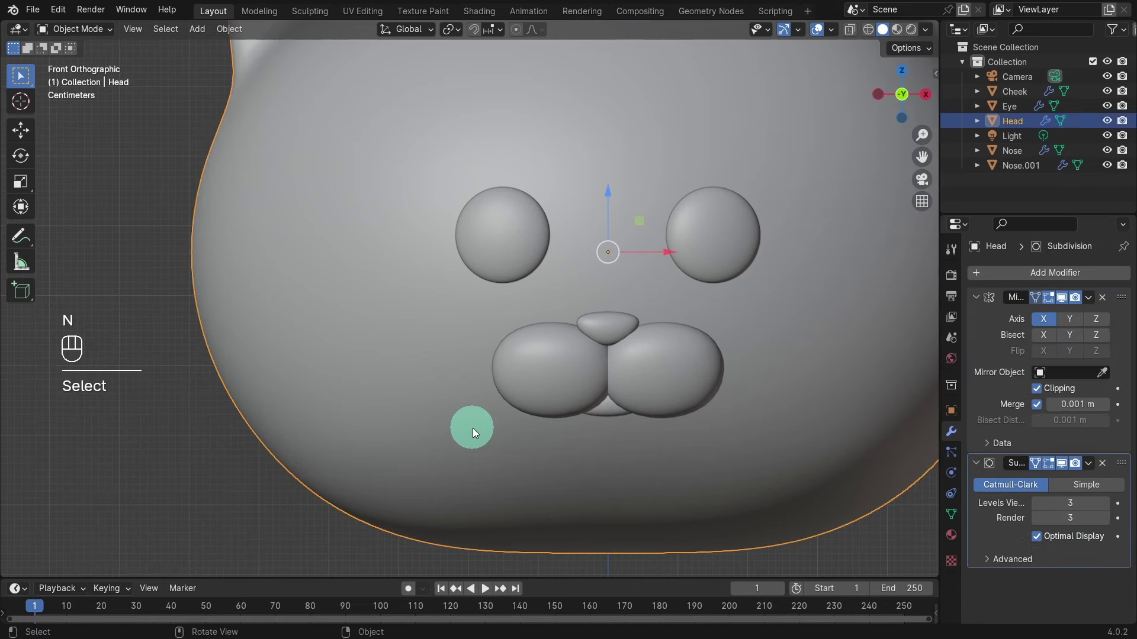
Add a cube mesh and scale it by 0.006 on all axes
scroll(472, 428, down, 2)
scroll(472, 428, down, 1)
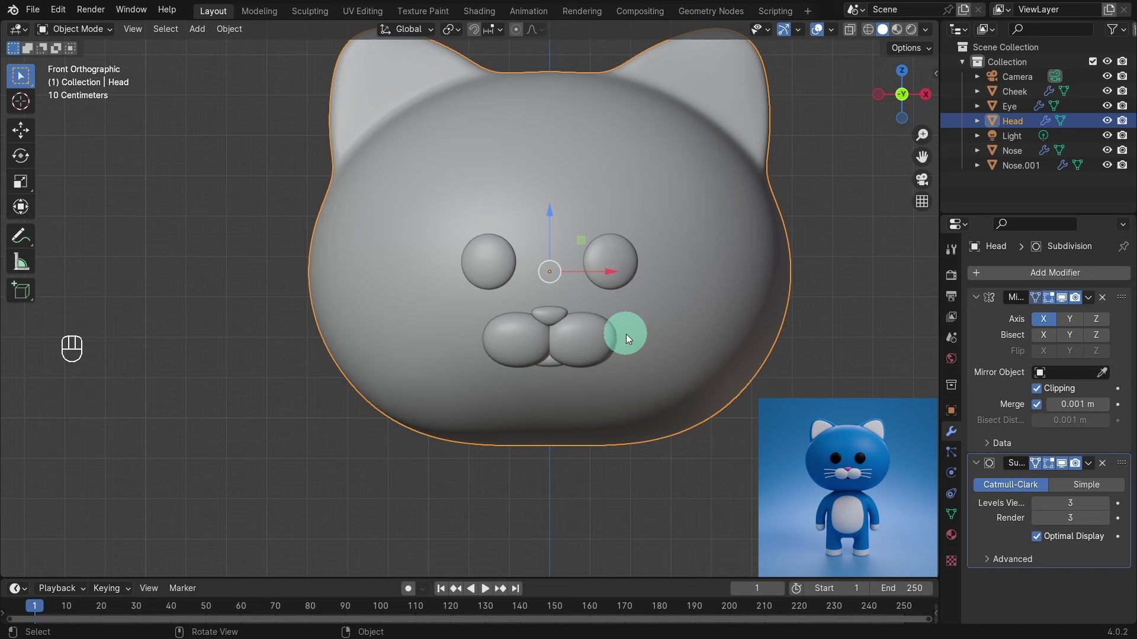
key(shift+a)
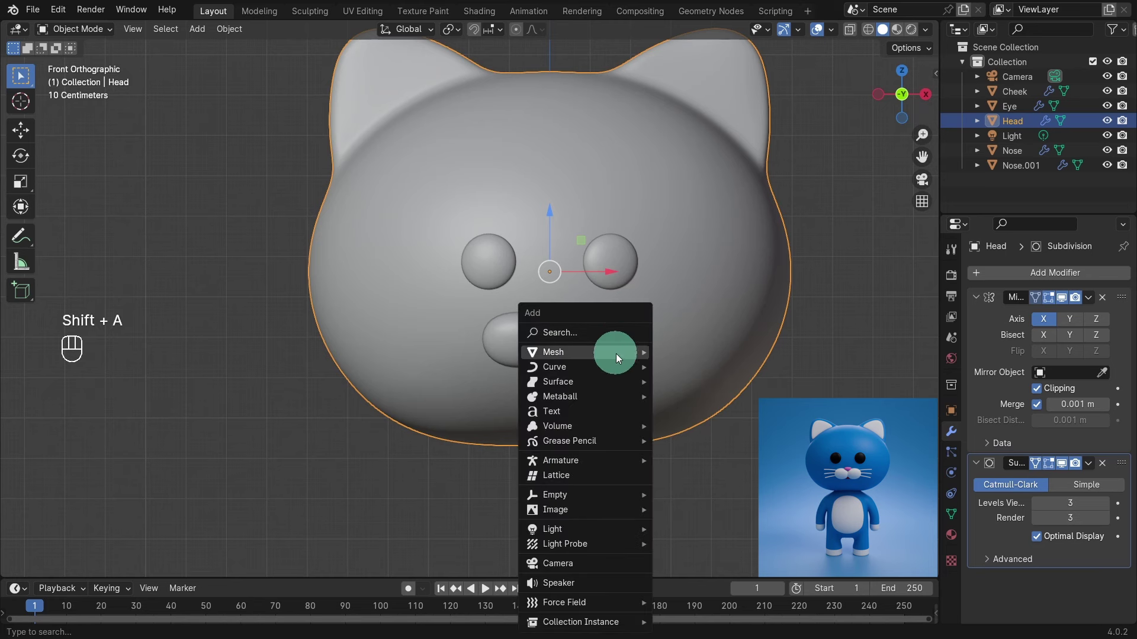
mouse_move(612, 354)
click(694, 57)
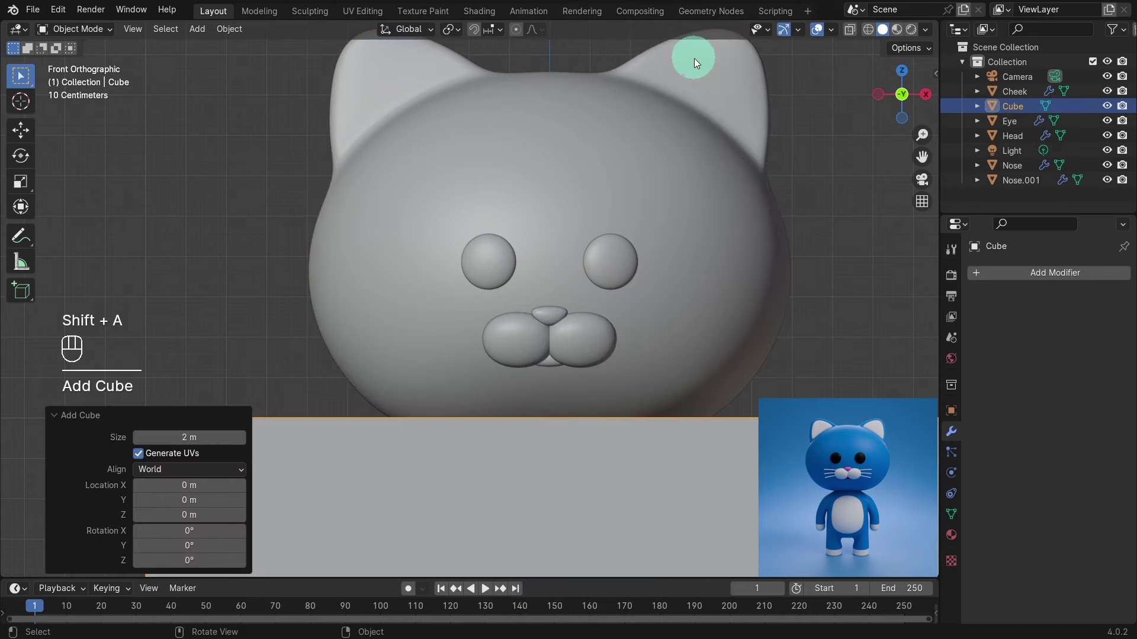
scroll(539, 498, down, 6)
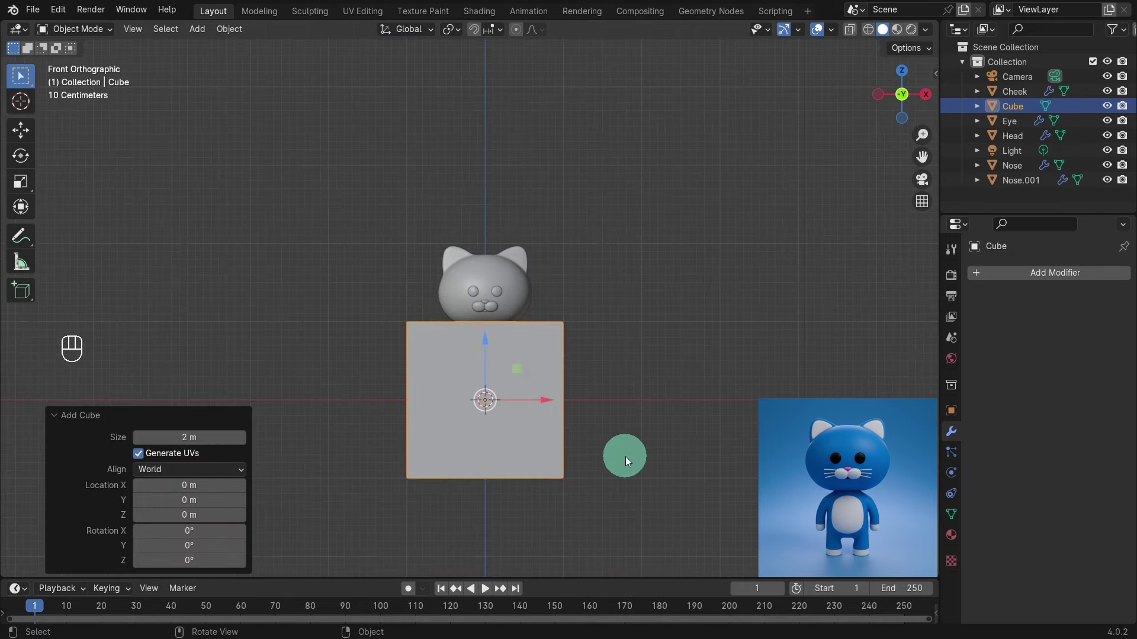
text(s)
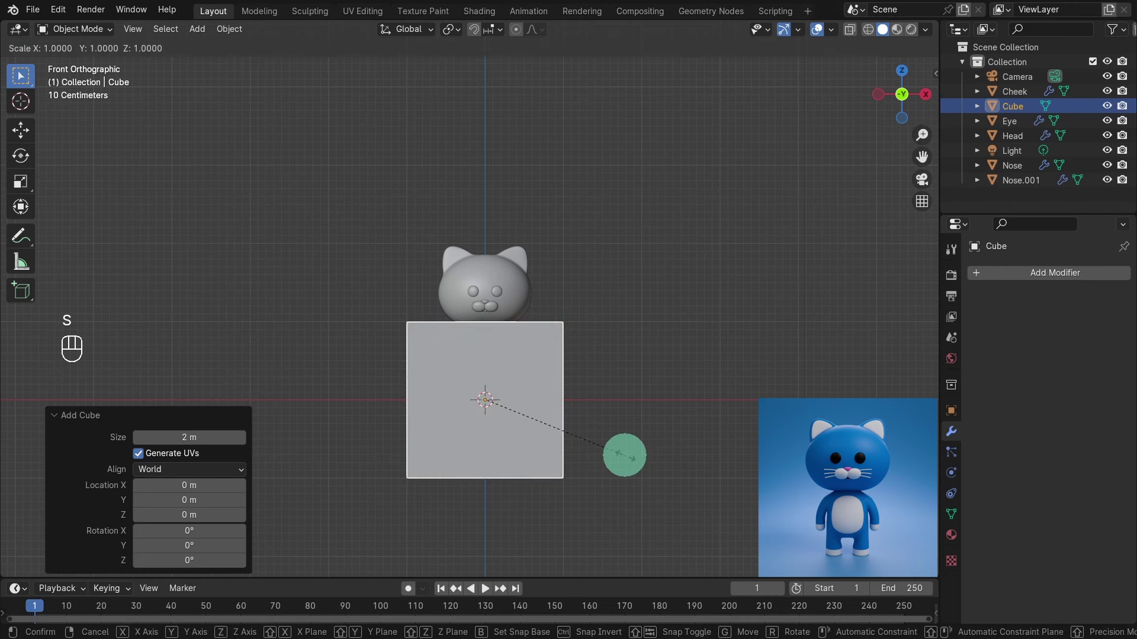
text(.006)
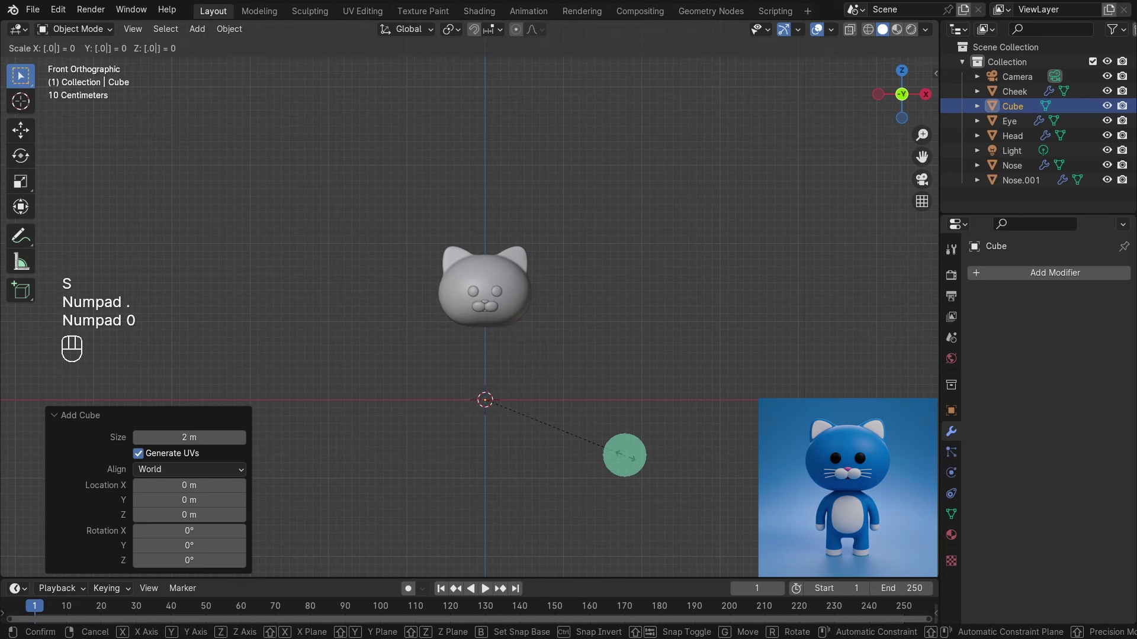
key(KP_Enter)
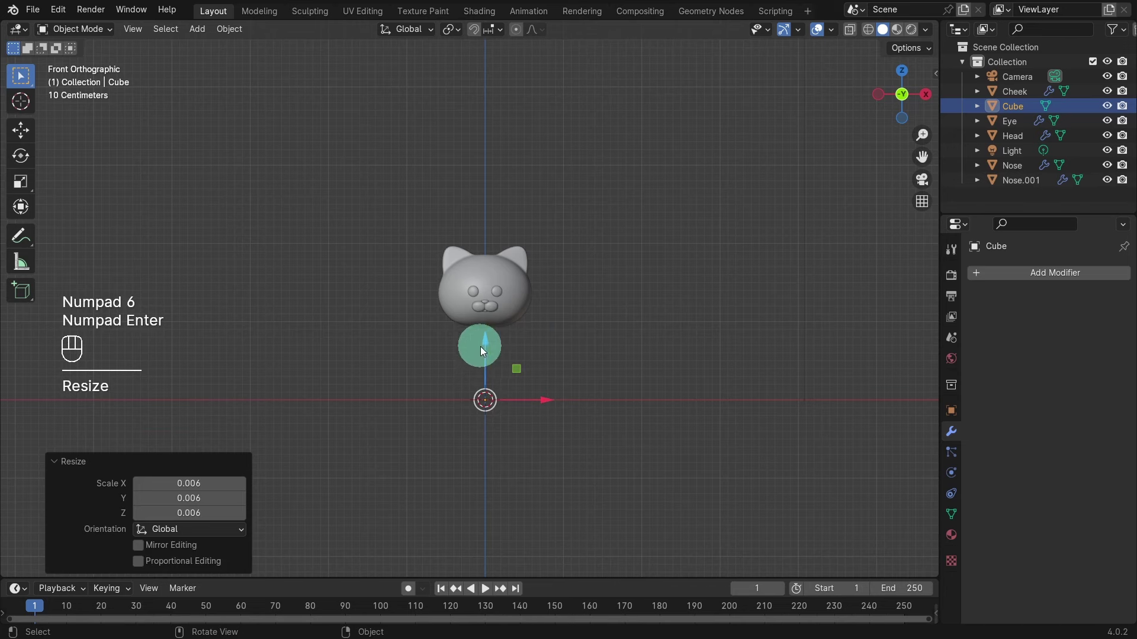
Move the tiny cube about 1.233 m along Z and -0.489 m along Y to the front of the muzzle
drag(488, 348, 476, 246)
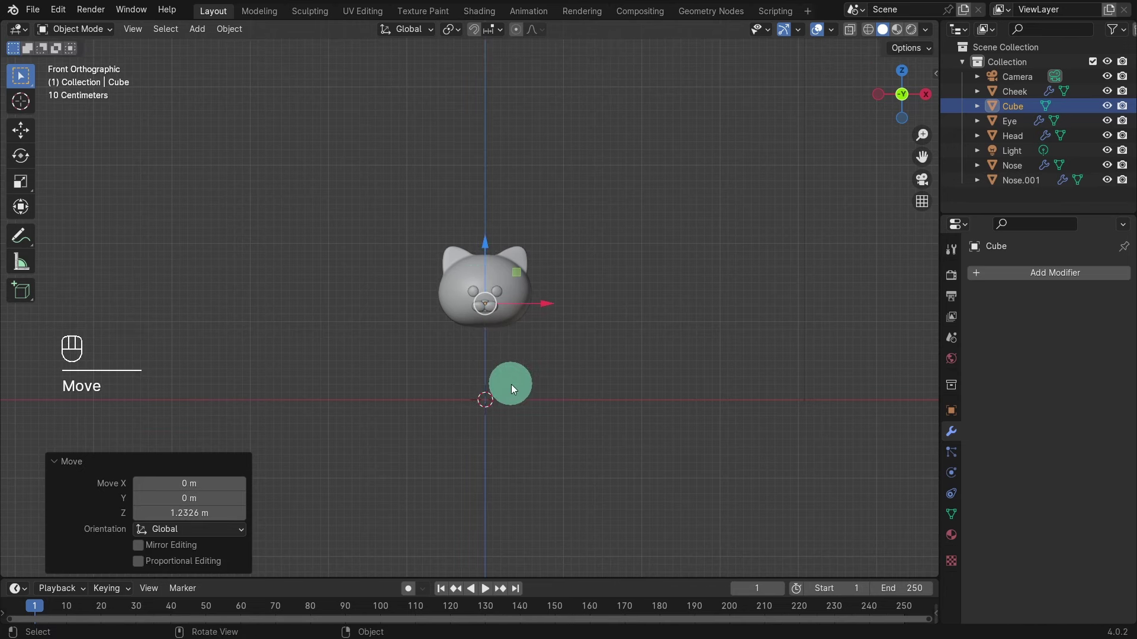
scroll(511, 384, up, 8)
middle_drag(545, 413, 398, 406)
drag(592, 321, 423, 331)
middle_drag(323, 432, 498, 414)
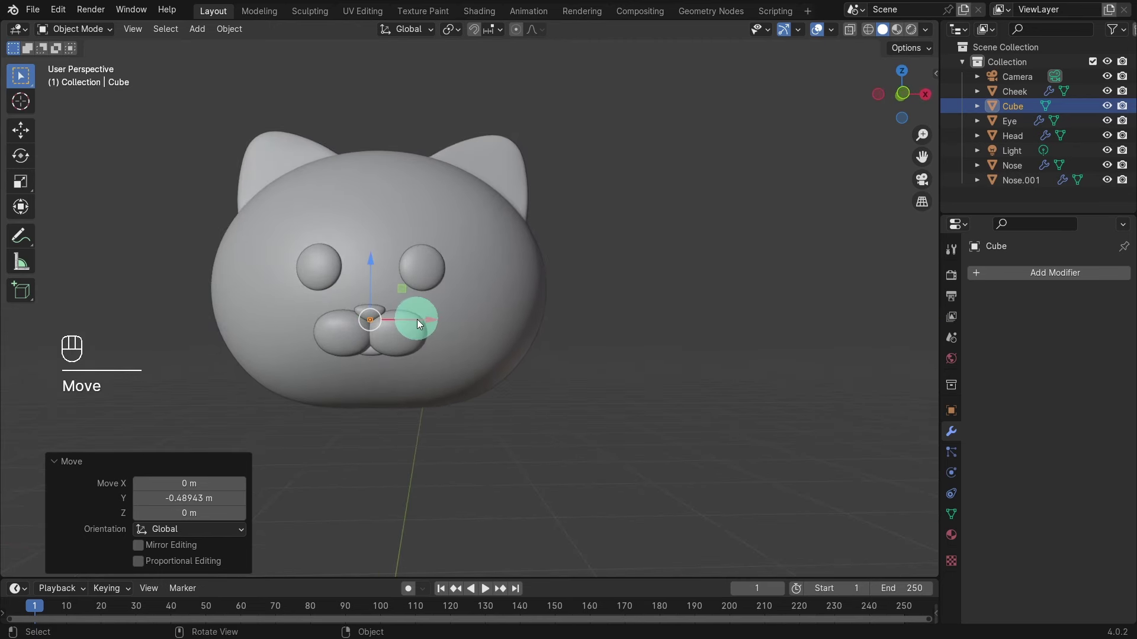
Shift the tiny cube about 0.122 m along X into the cheek and about 0.012 m along Y toward the head
drag(441, 319, 474, 319)
middle_drag(492, 351, 412, 358)
scroll(395, 382, up, 4)
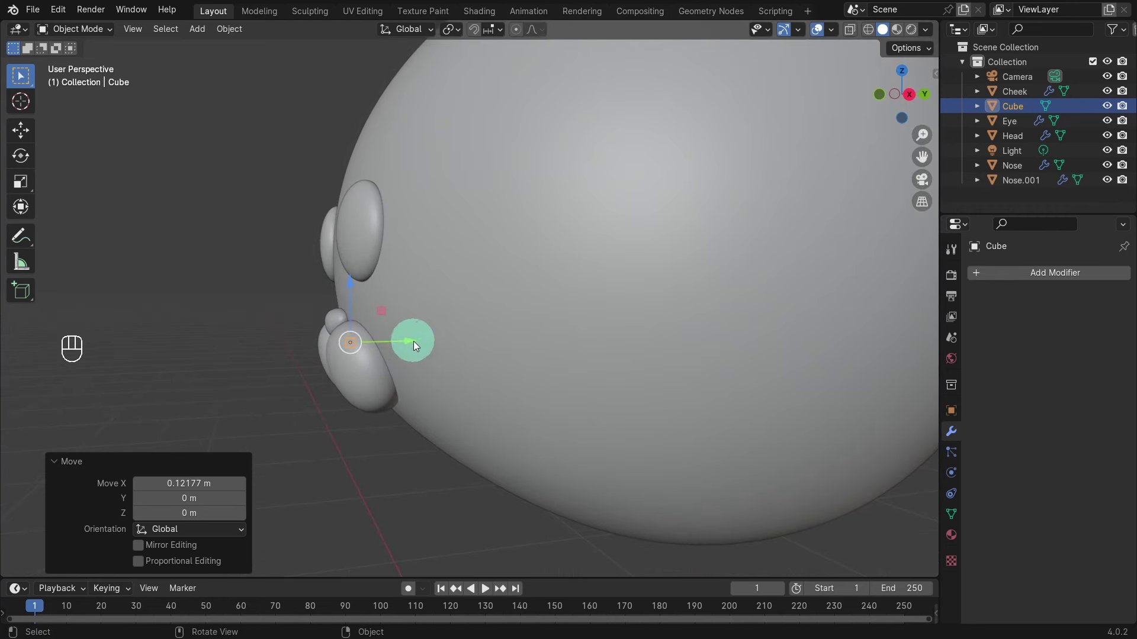
drag(413, 341, 429, 344)
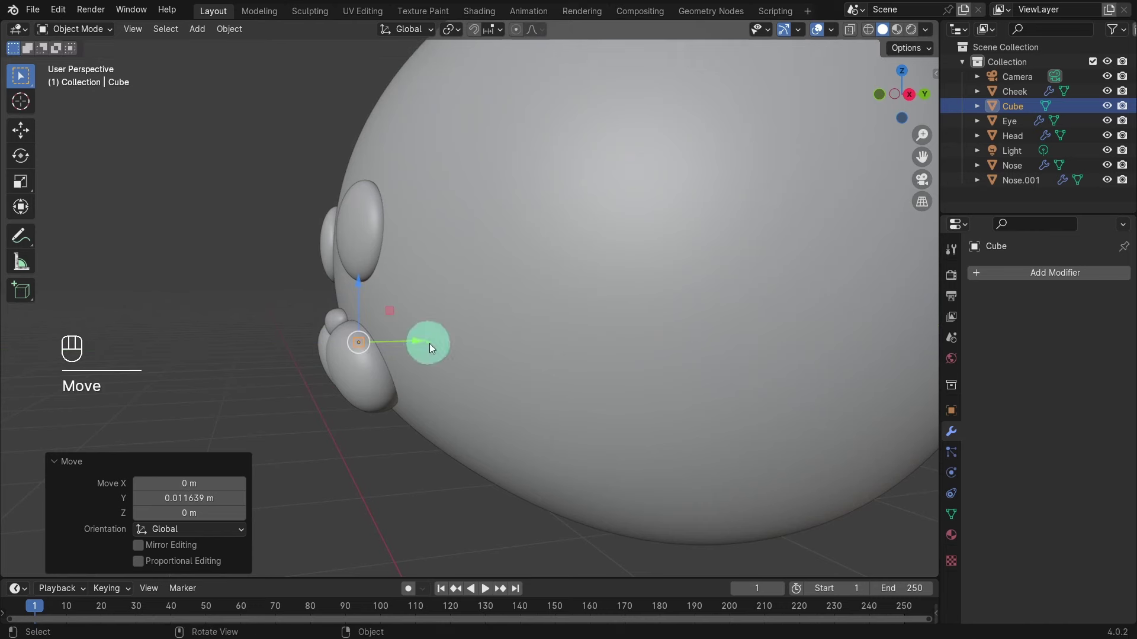
Turn on X-ray display to reveal the tiny cube inside the cheek
middle_drag(367, 426, 470, 406)
middle_drag(281, 366, 324, 390)
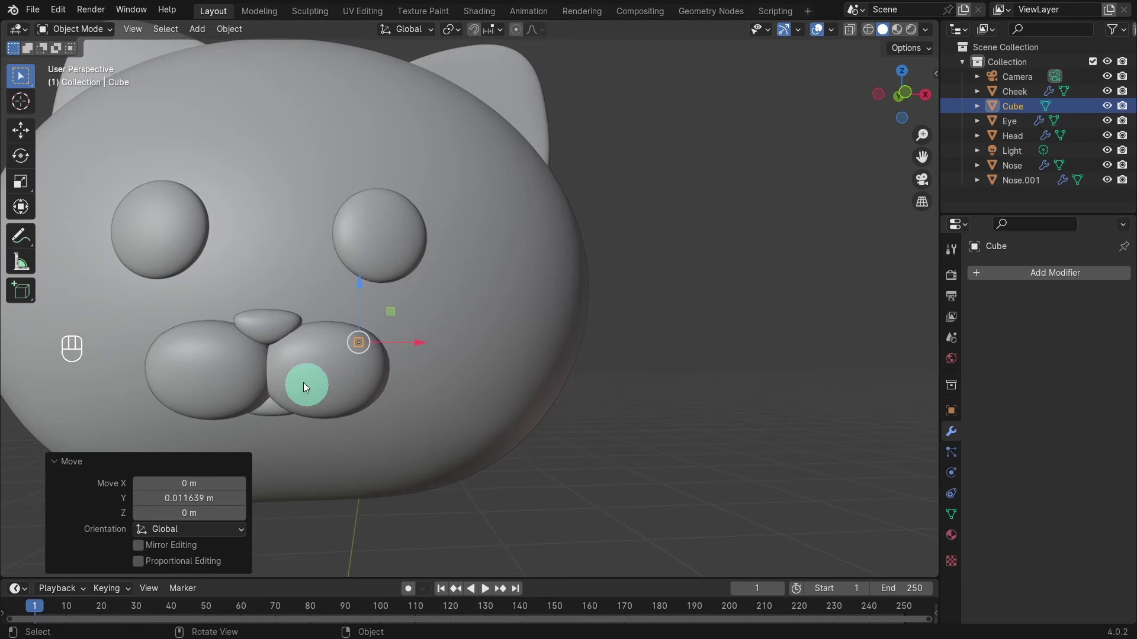
shift+middle_drag(179, 345, 382, 360)
middle_drag(485, 400, 457, 398)
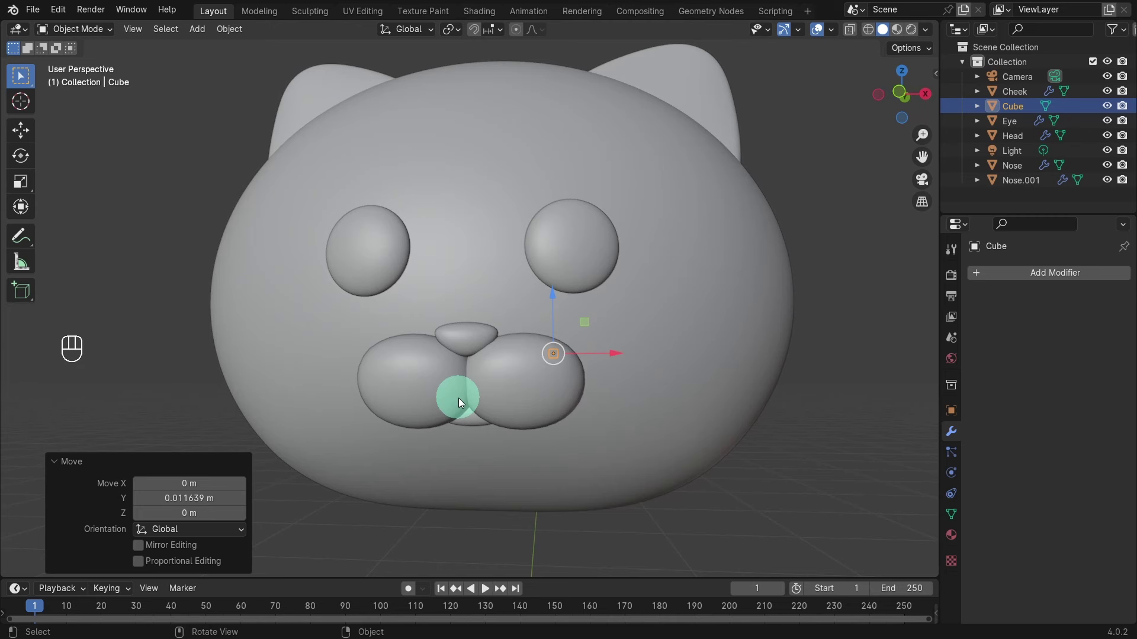
click(848, 31)
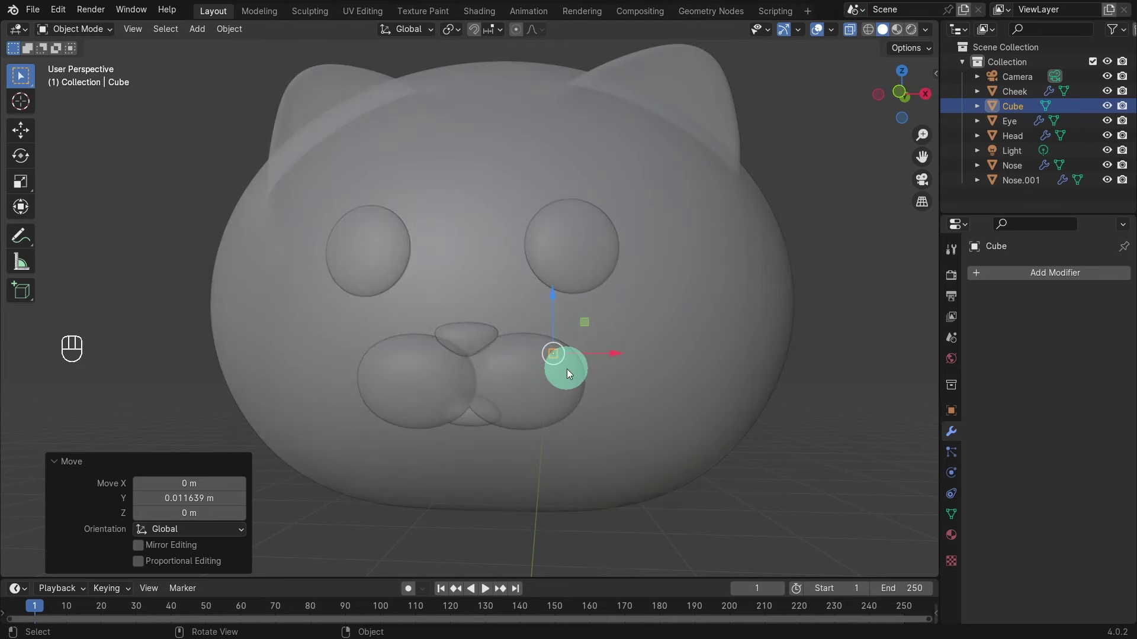
In Edit Mode, extrude the tiny cube's outward +X side face about 0.086 m in the front view
key(Tab)
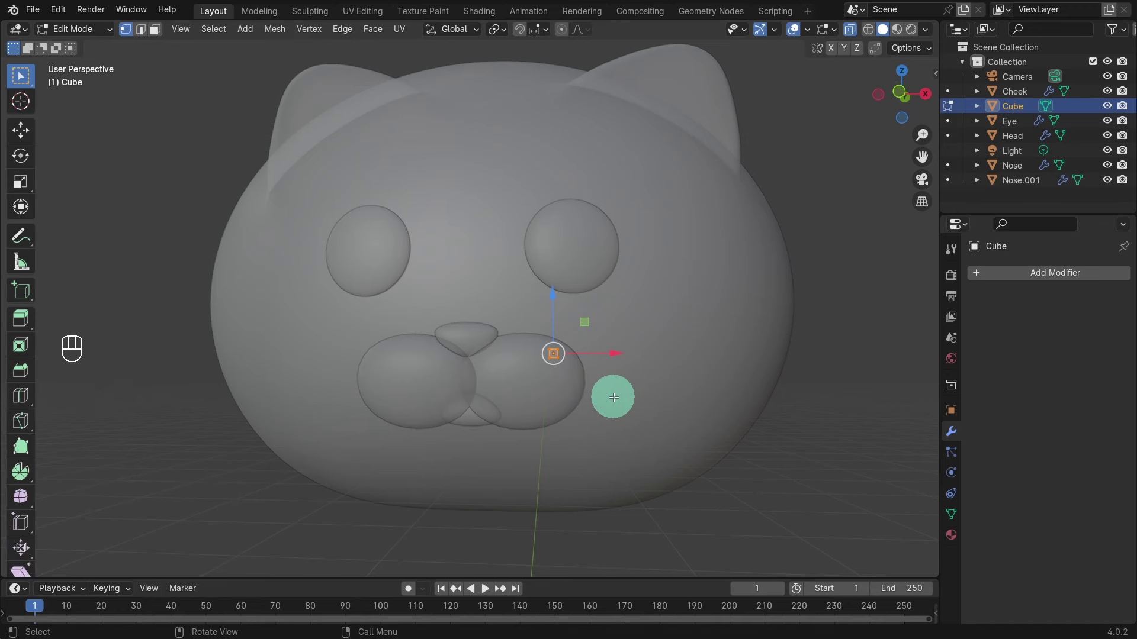
key(3)
middle_drag(518, 359, 422, 377)
scroll(497, 347, up, 2)
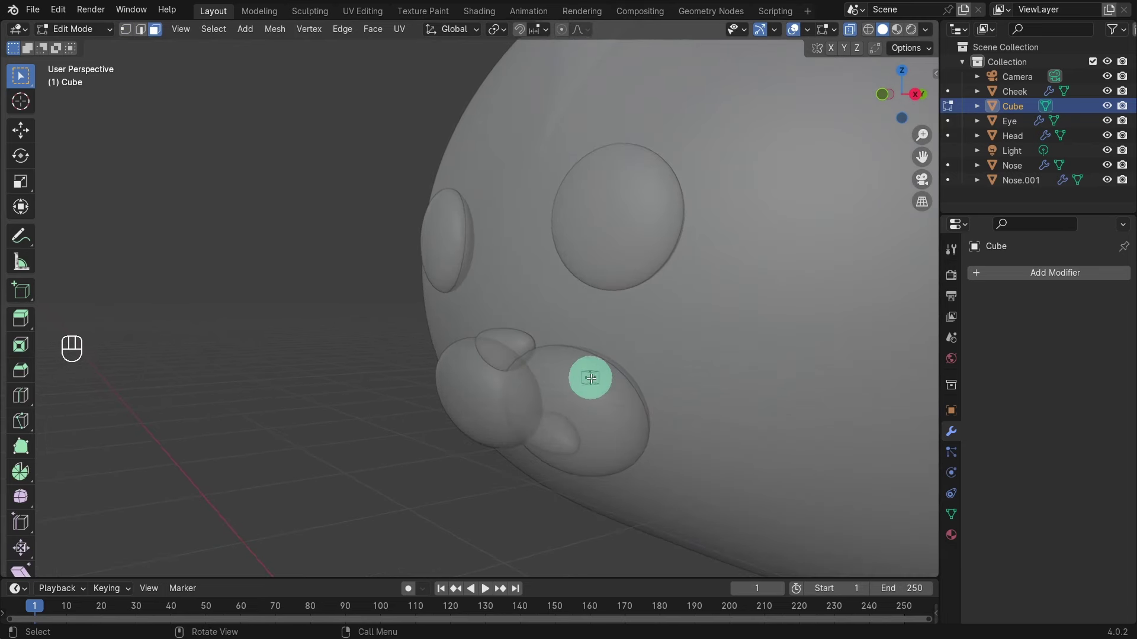
click(595, 374)
middle_drag(517, 424, 592, 385)
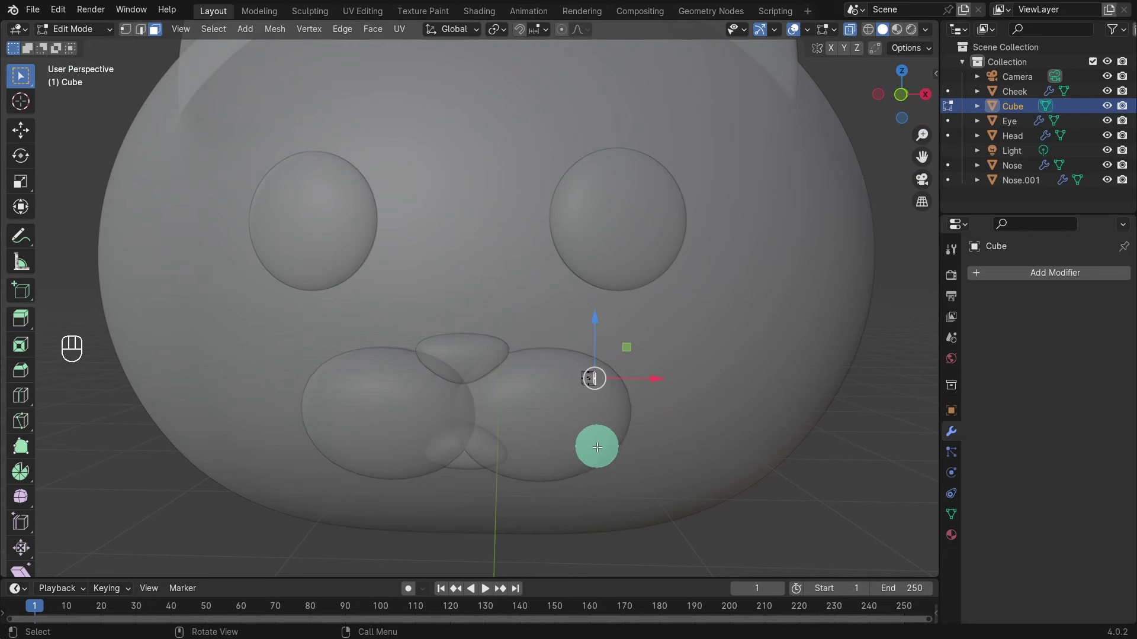
middle_drag(596, 447, 599, 424)
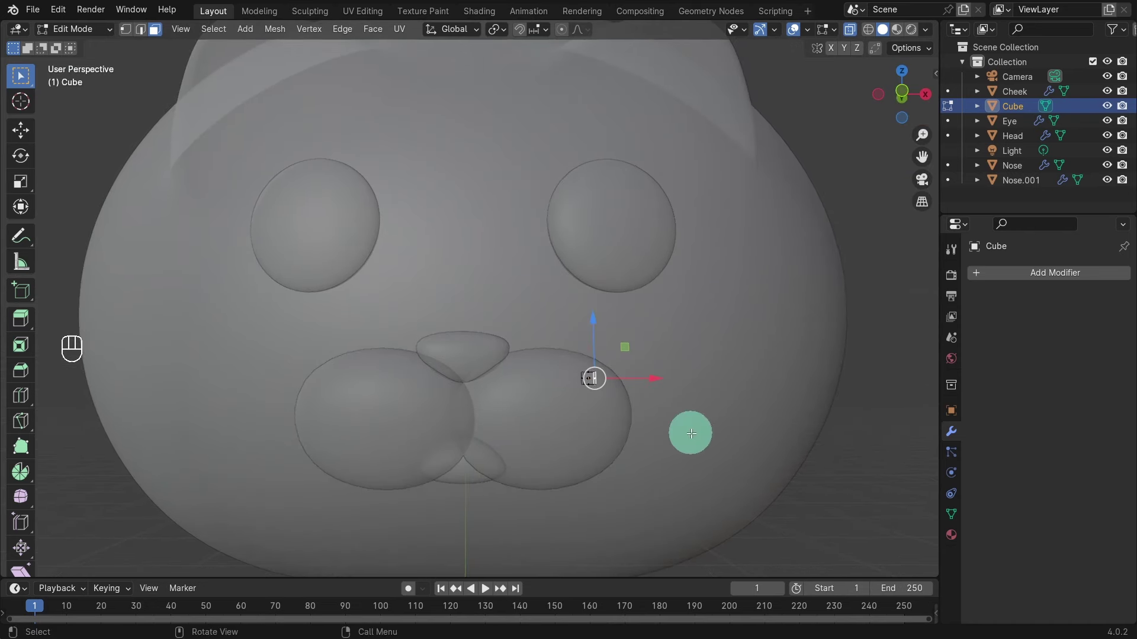
key(KP_1)
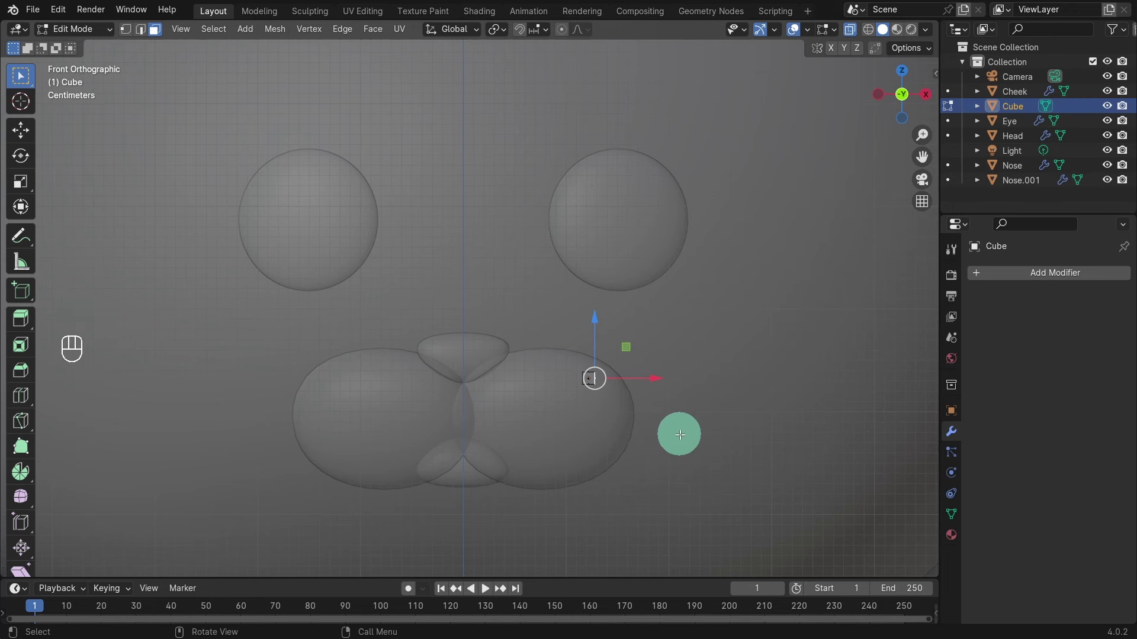
key(e)
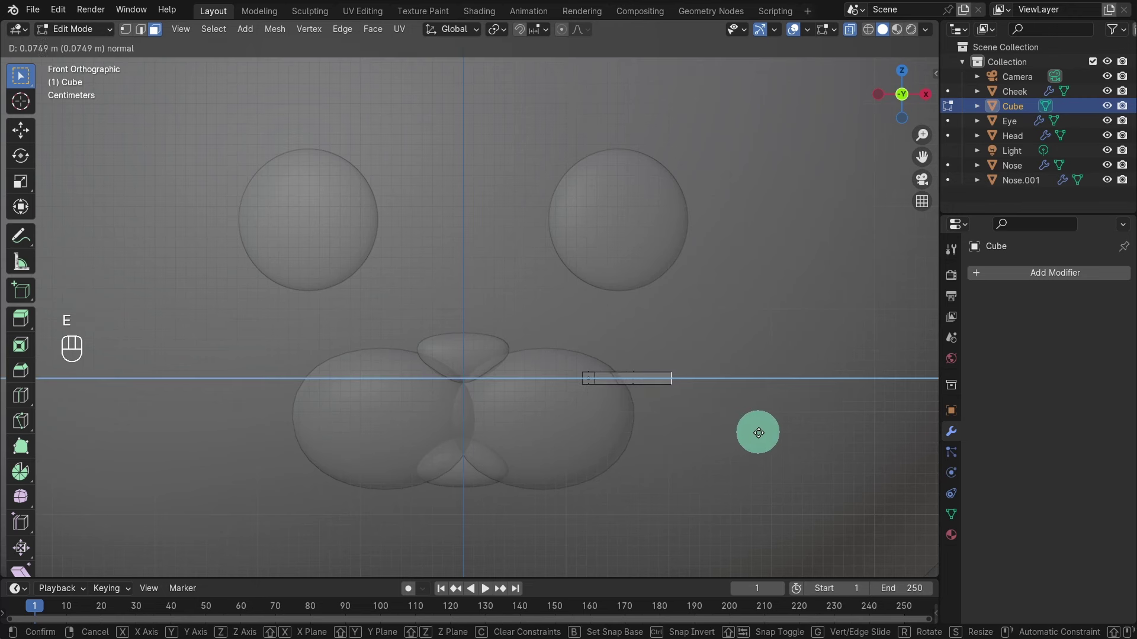
click(768, 431)
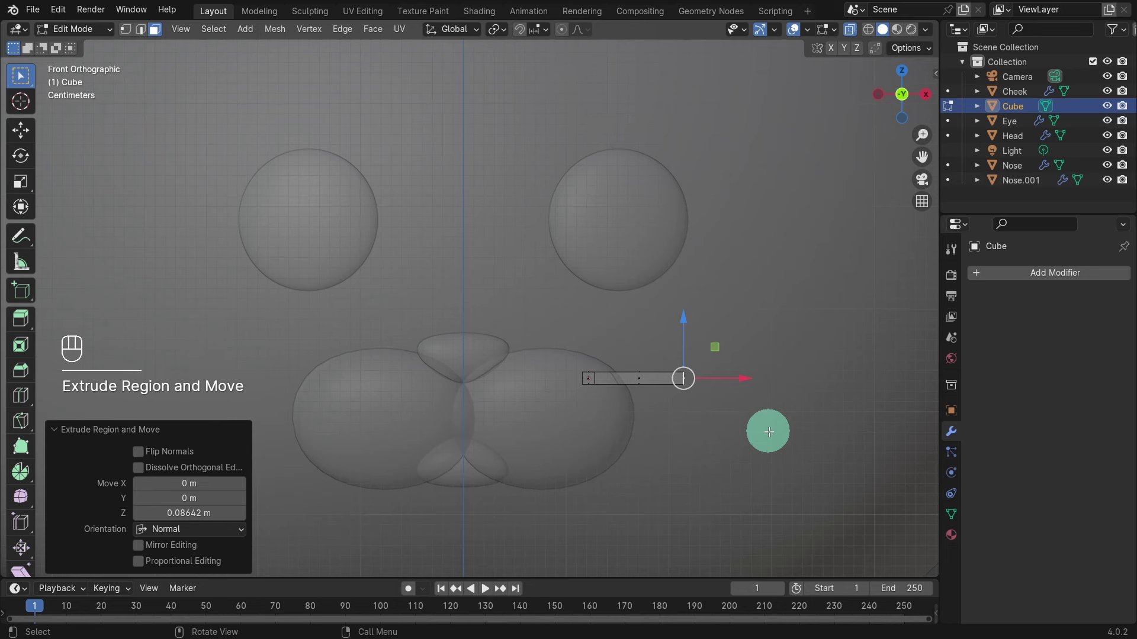
Extrude the bar's end face about 0.078 m farther outward, plus a short tip segment of about 0.005 m
key(e)
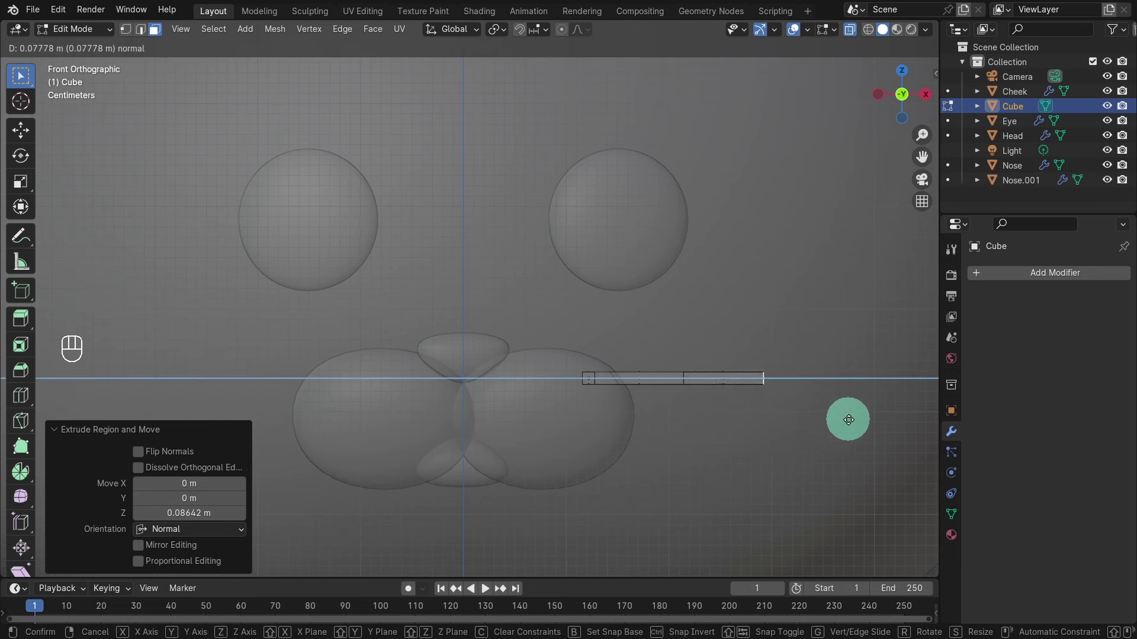
click(848, 419)
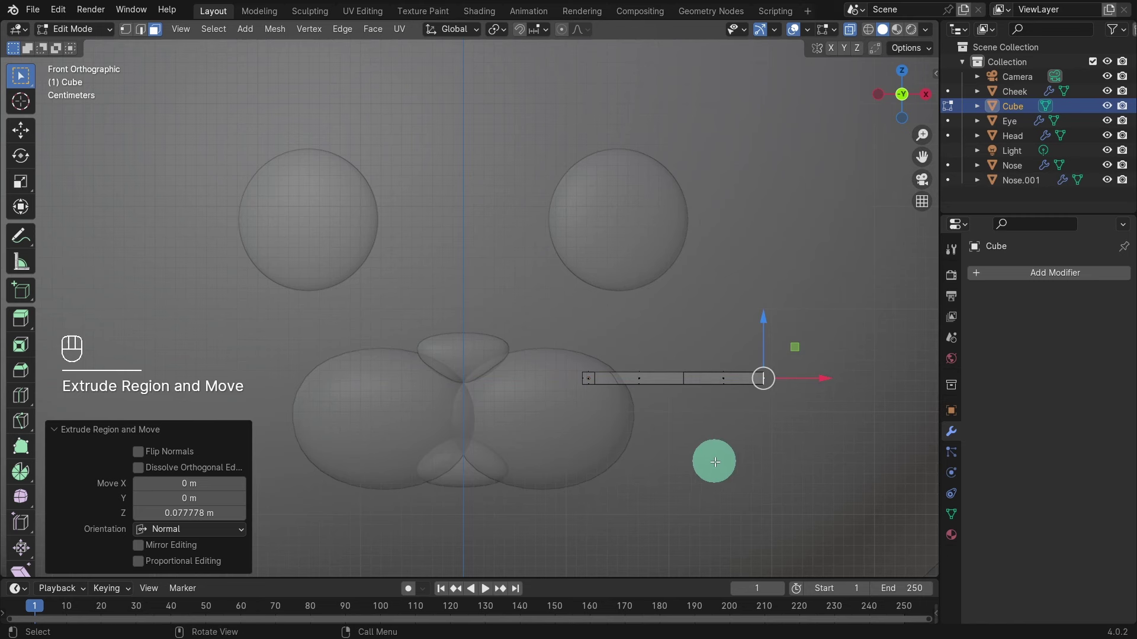
key(e)
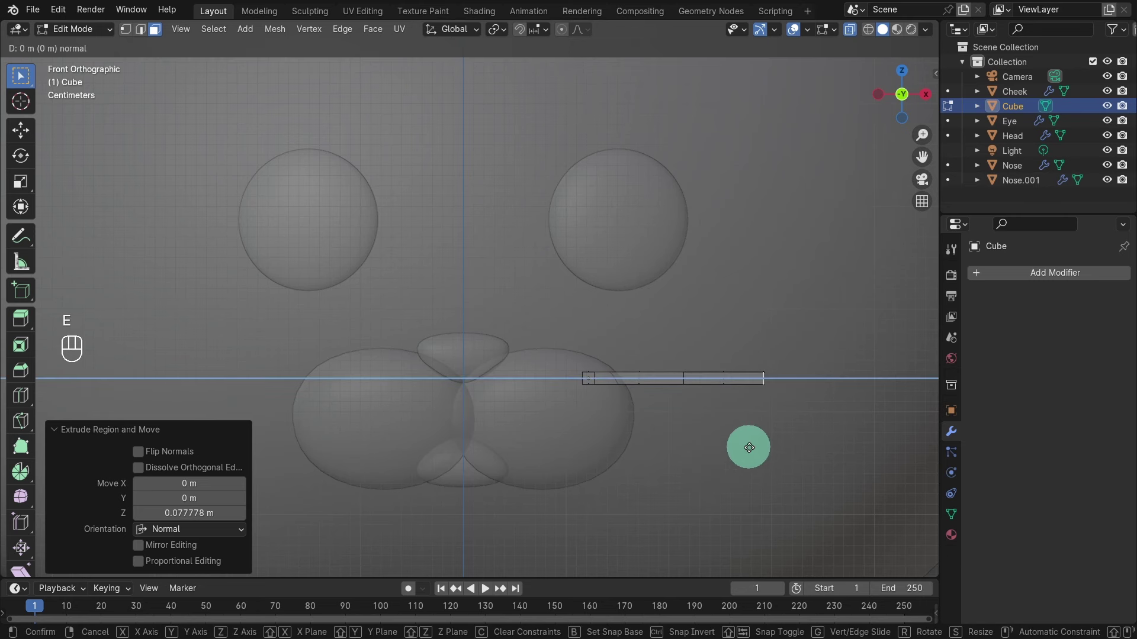
click(754, 445)
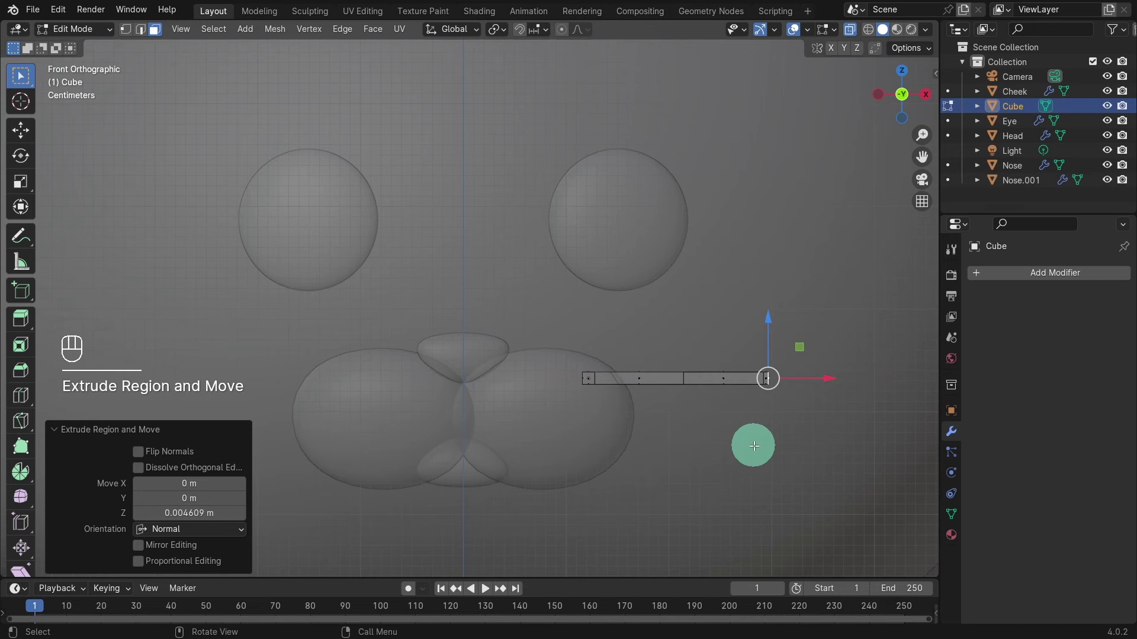
Select the edges around the middle of the whisker bar and enable proportional editing
scroll(754, 445, down, 3)
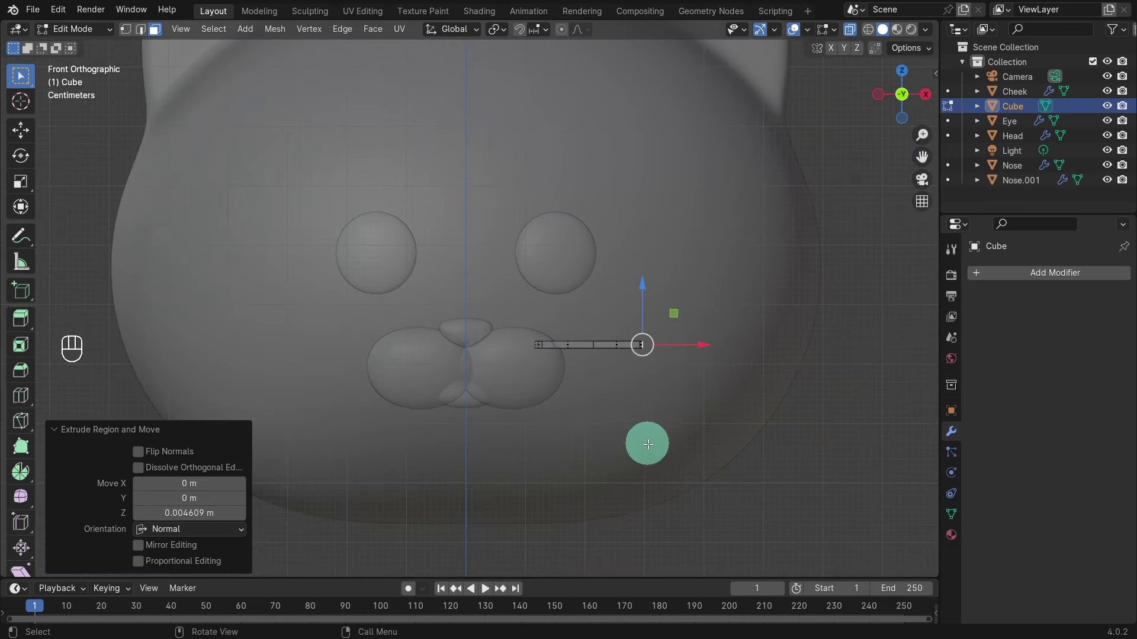
click(585, 333)
key(2)
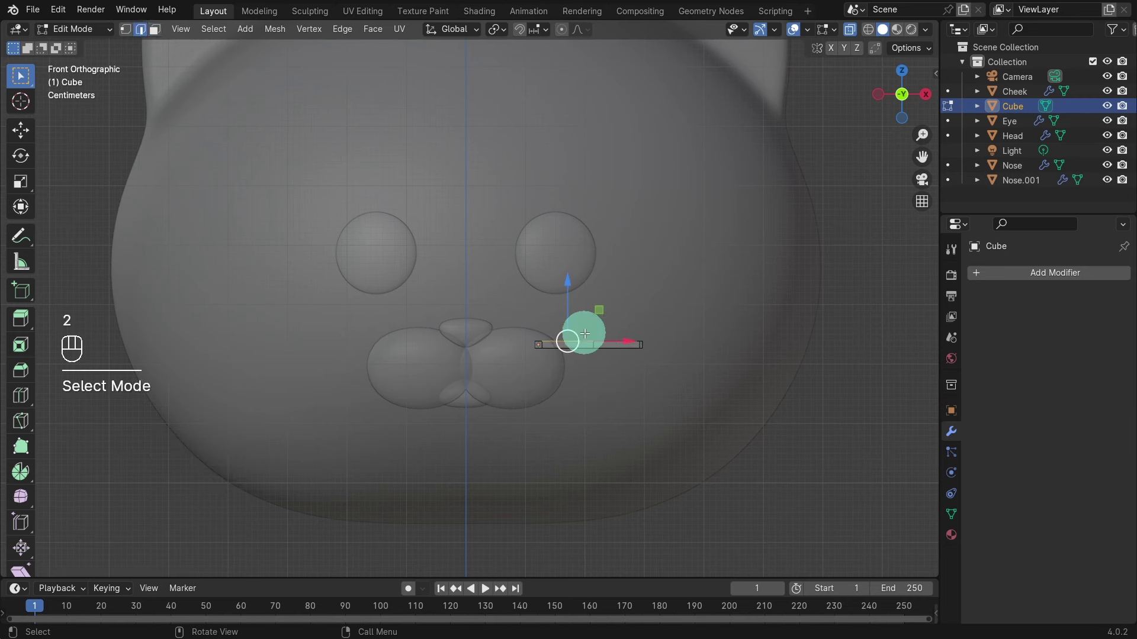
click(609, 406)
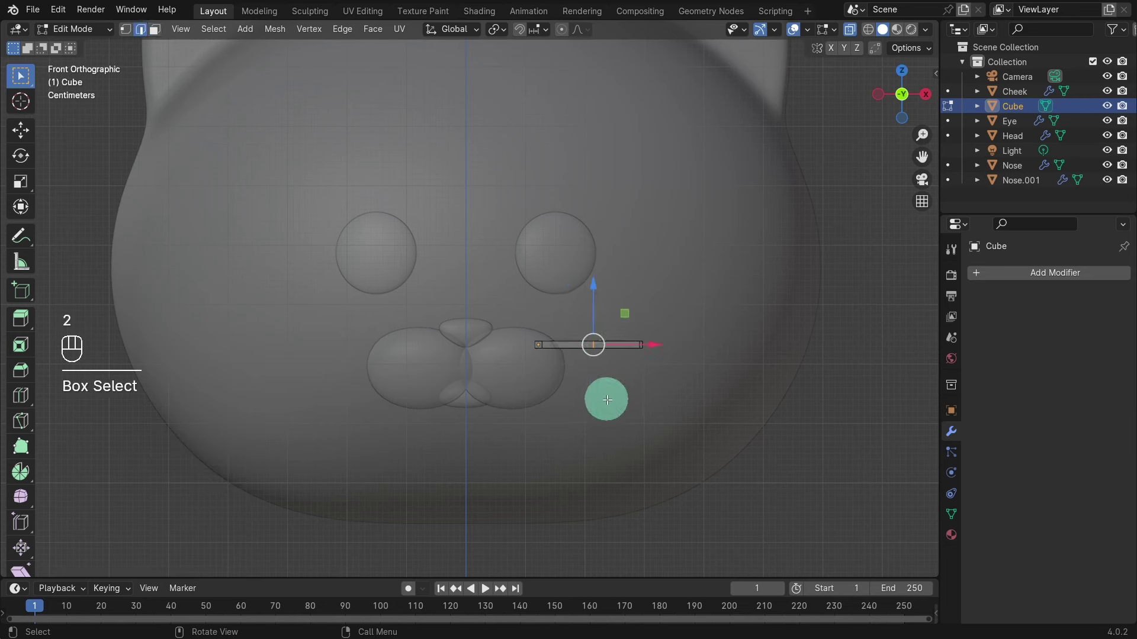
click(561, 29)
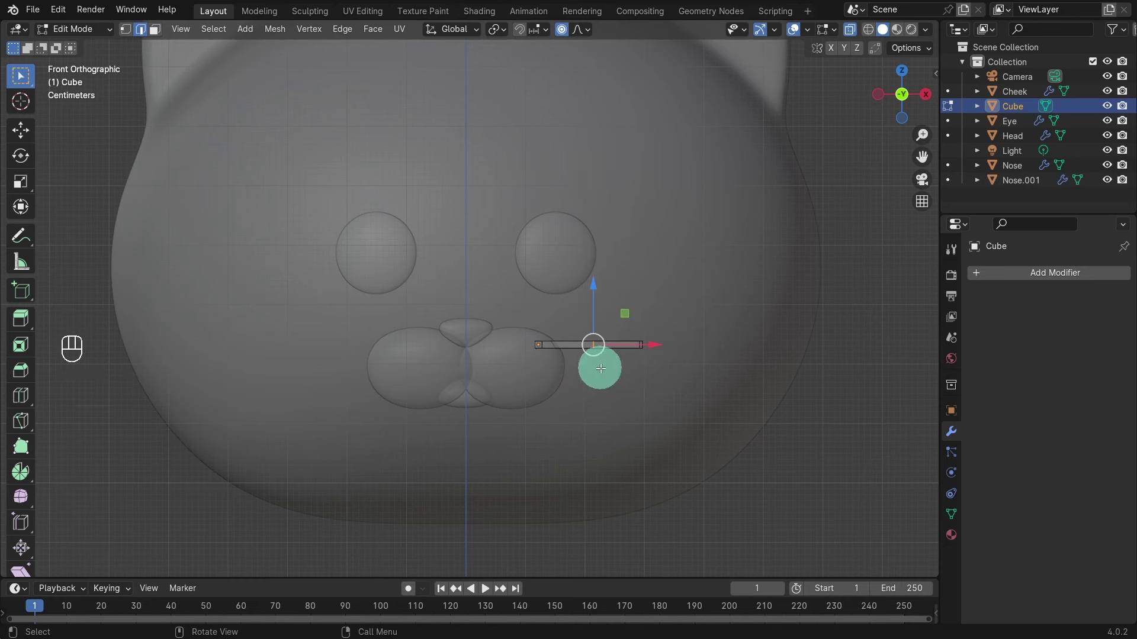
Raise the whisker's middle edge about 0.007 m with proportional size about 0.149, then return to Object Mode with X-ray off
key(g)
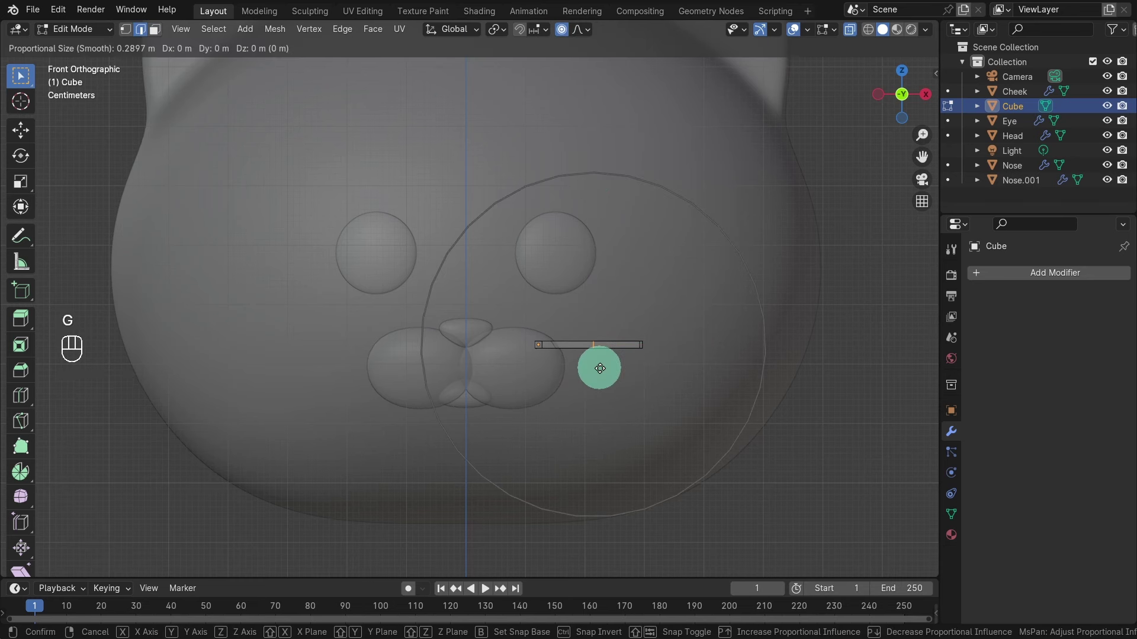
scroll(600, 367, up, 1)
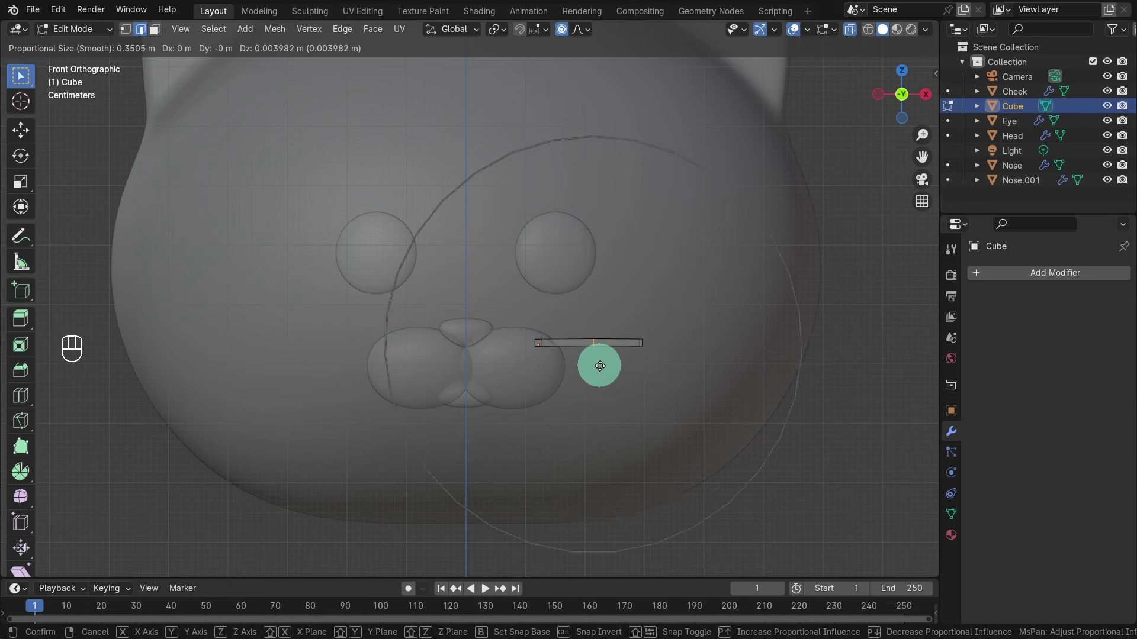
scroll(600, 366, up, 6)
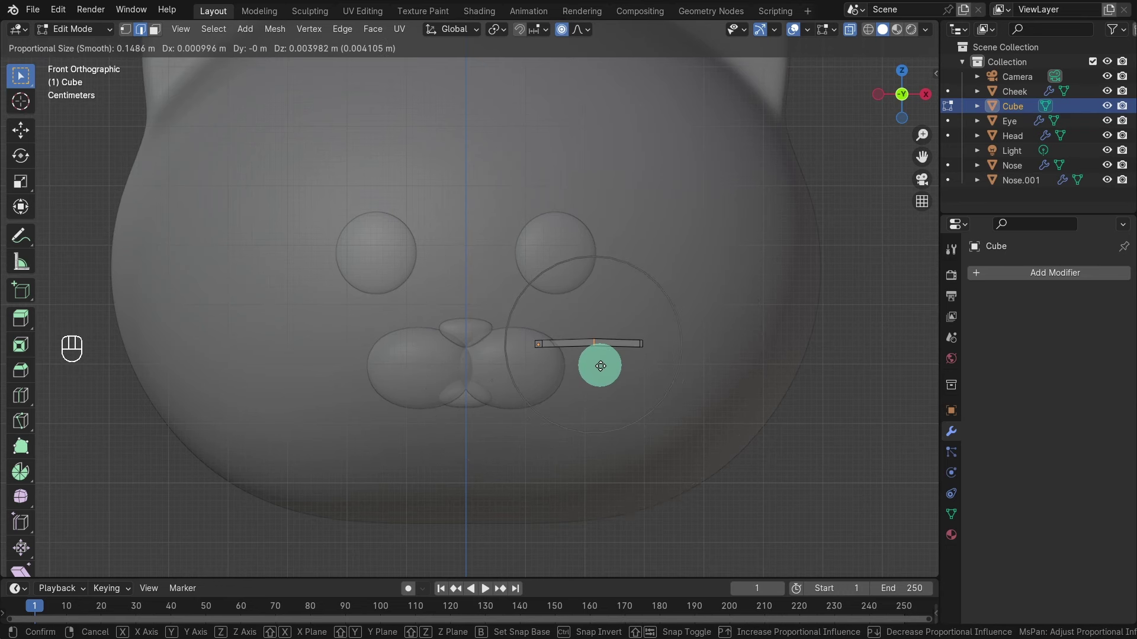
click(600, 364)
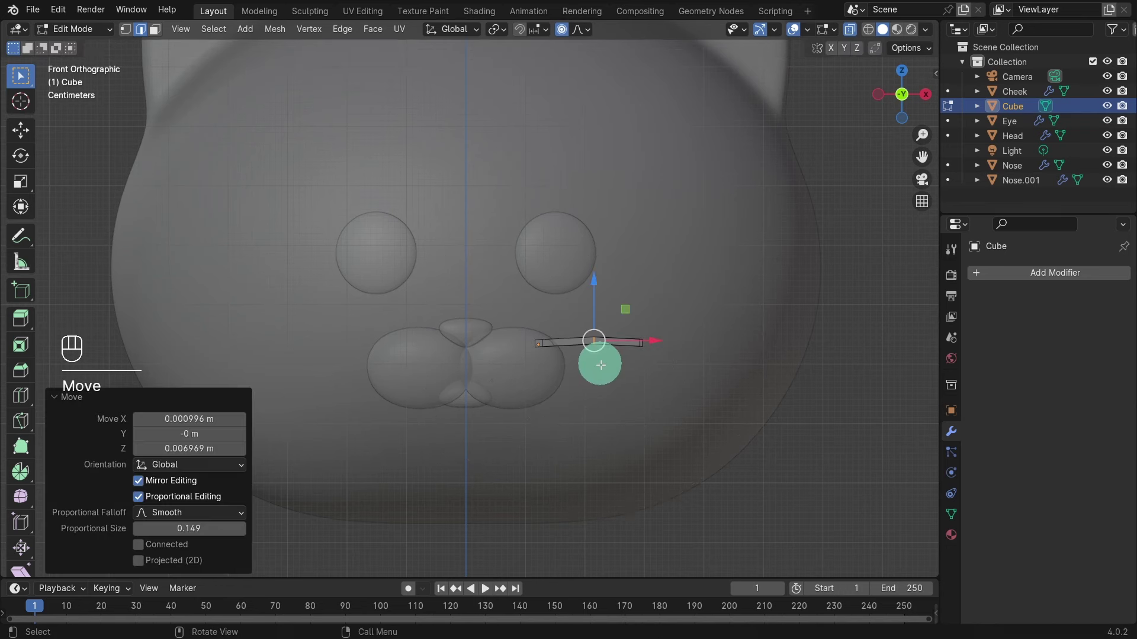
key(Tab)
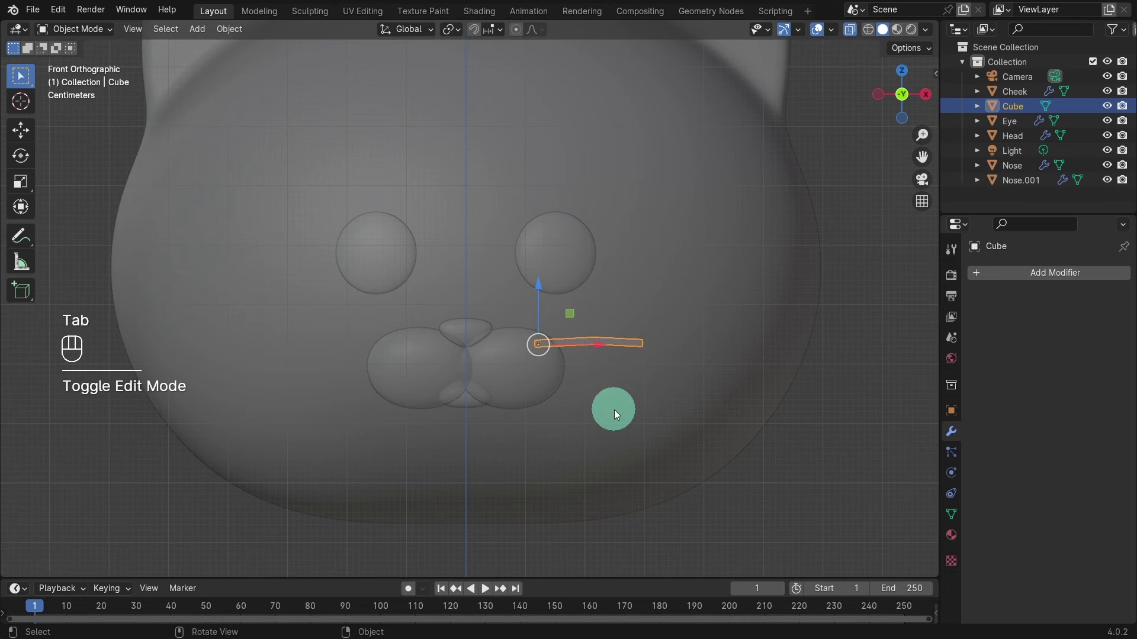
click(848, 29)
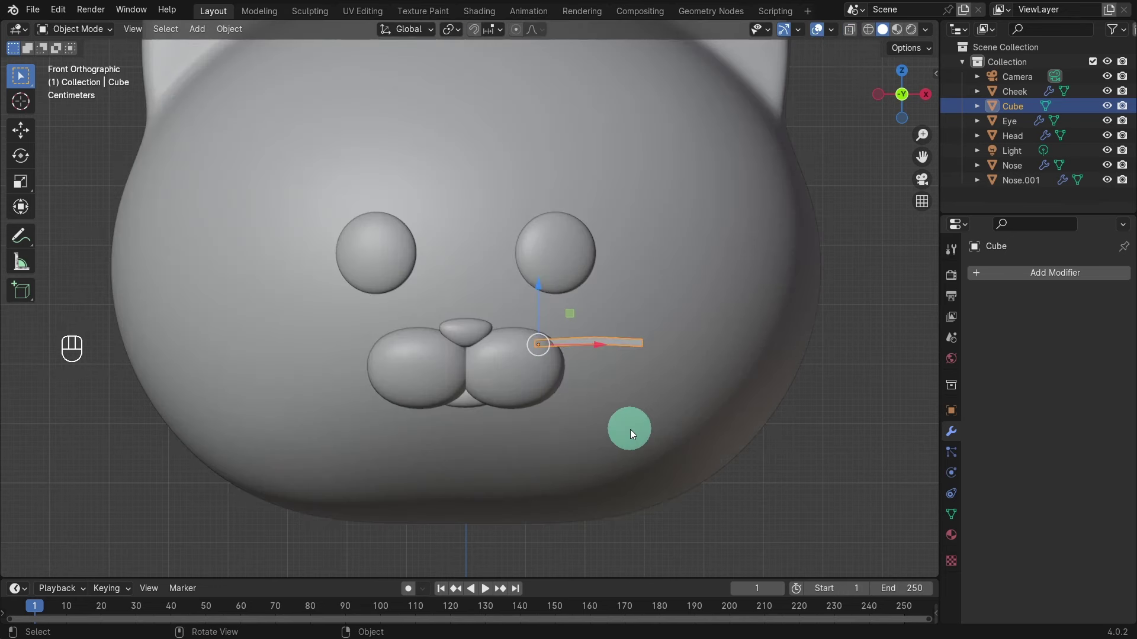
Add a Subdivision Surface modifier to the whisker with viewport and render levels both set to 3
click(1055, 272)
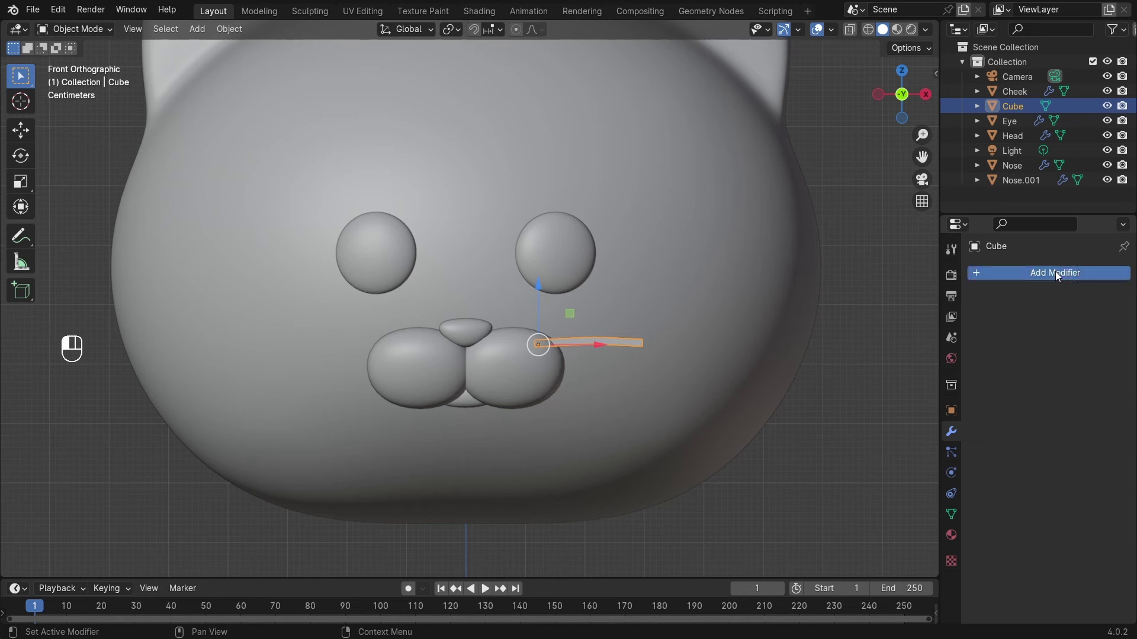
mouse_move(998, 326)
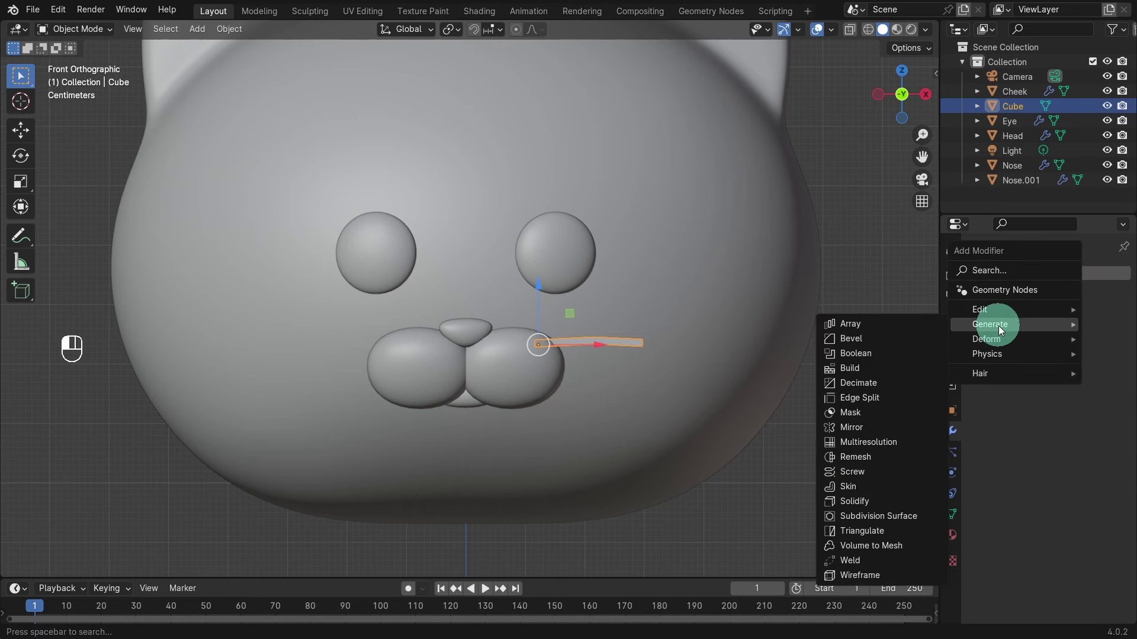
click(907, 516)
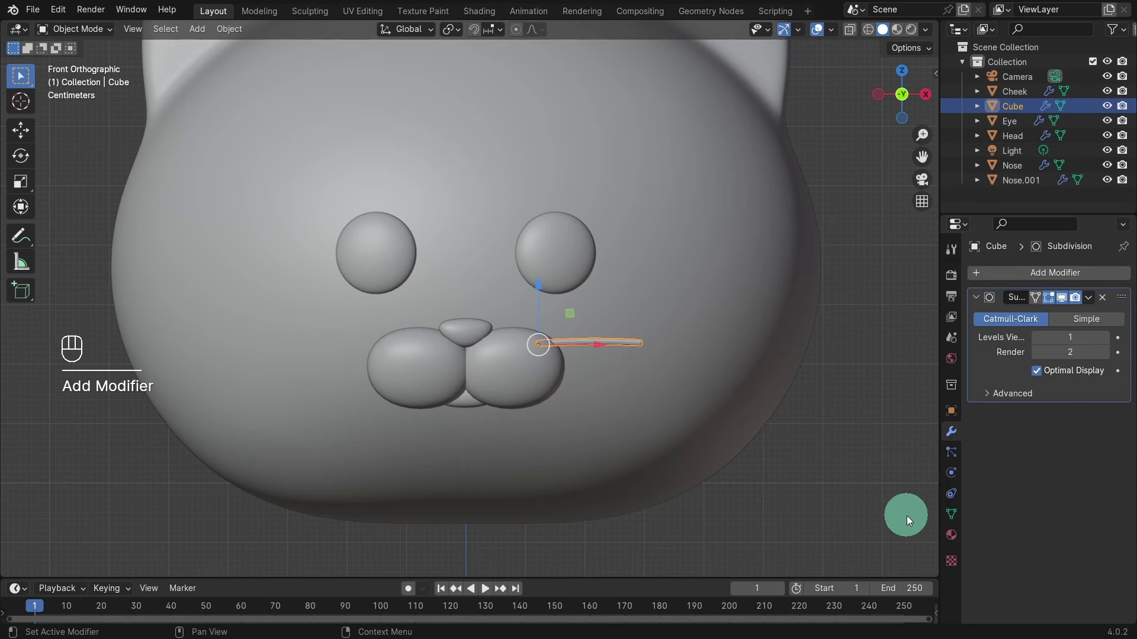
click(1106, 338)
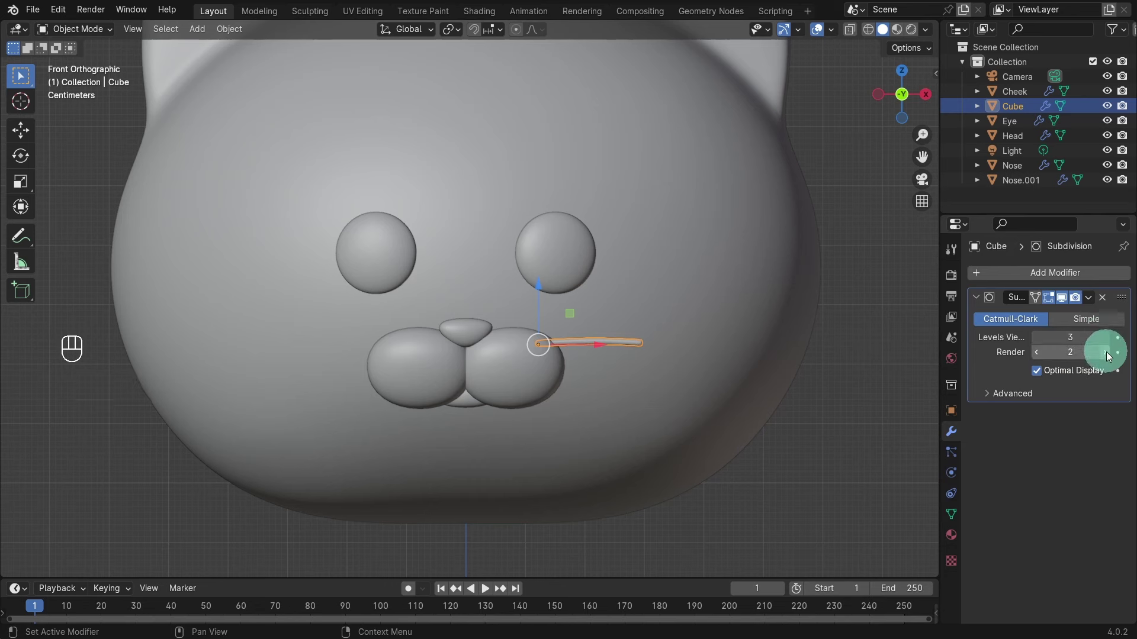
click(1106, 352)
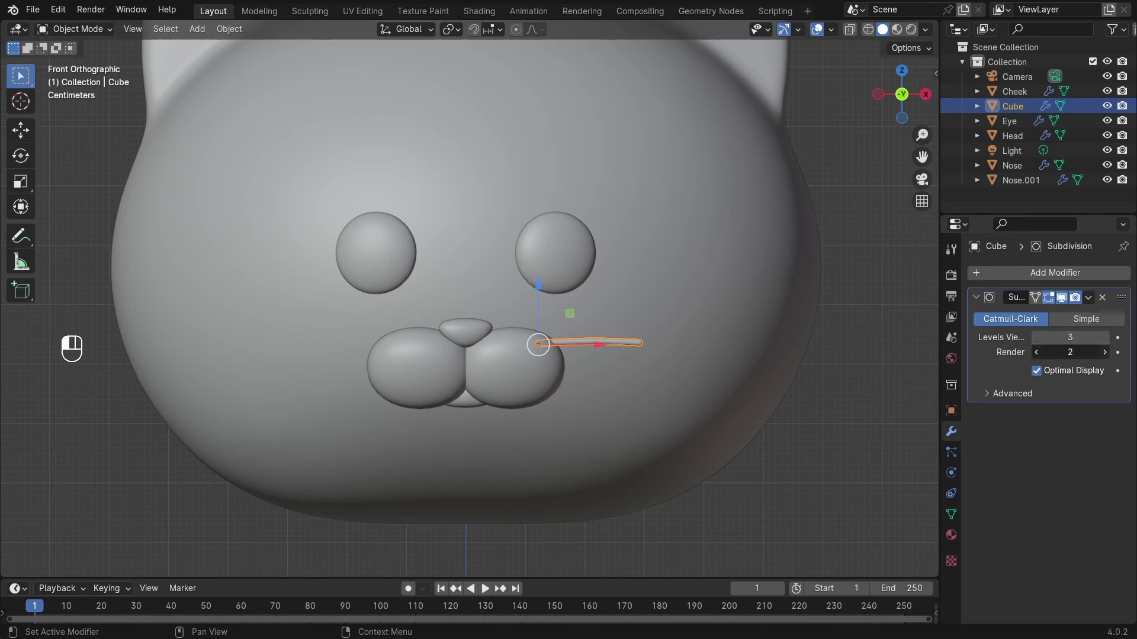
Shade the whisker smooth and rotate it about -3.5° in the view so its outer end tilts up
right_click(597, 345)
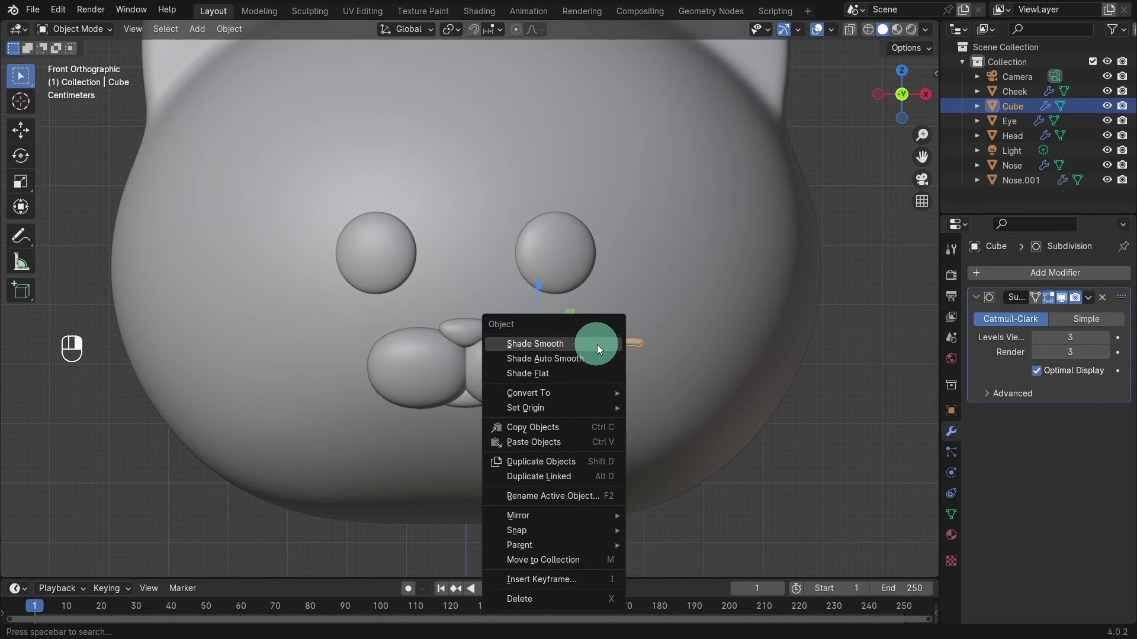
click(562, 343)
mouse_move(526, 411)
middle_down()
mouse_move(537, 410)
mouse_move(523, 400)
mouse_move(542, 404)
middle_up()
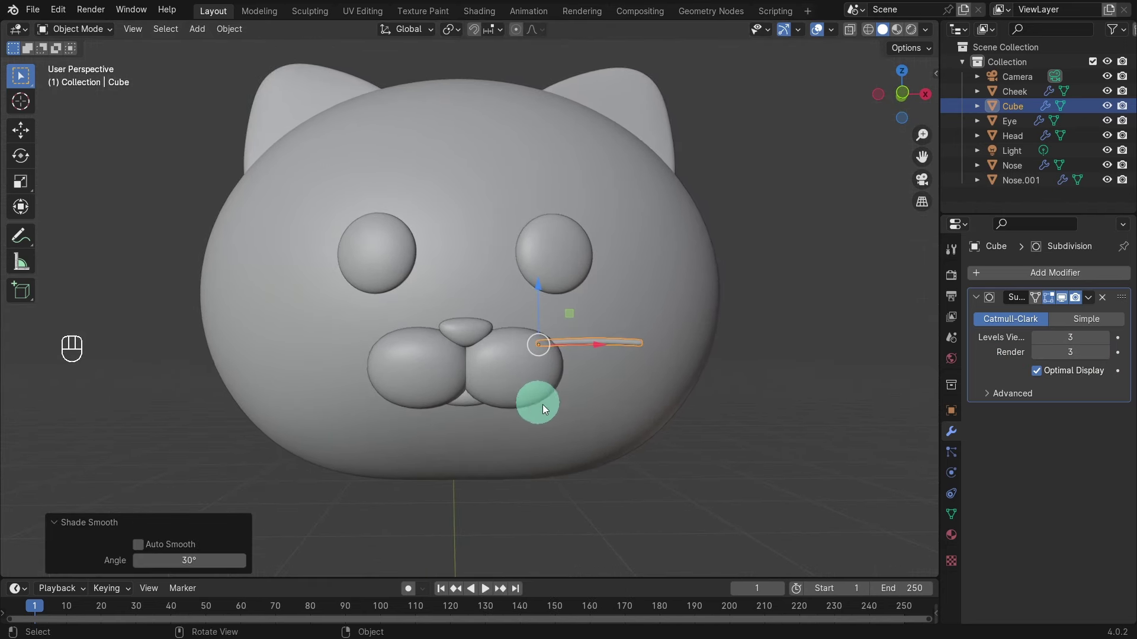
key(r)
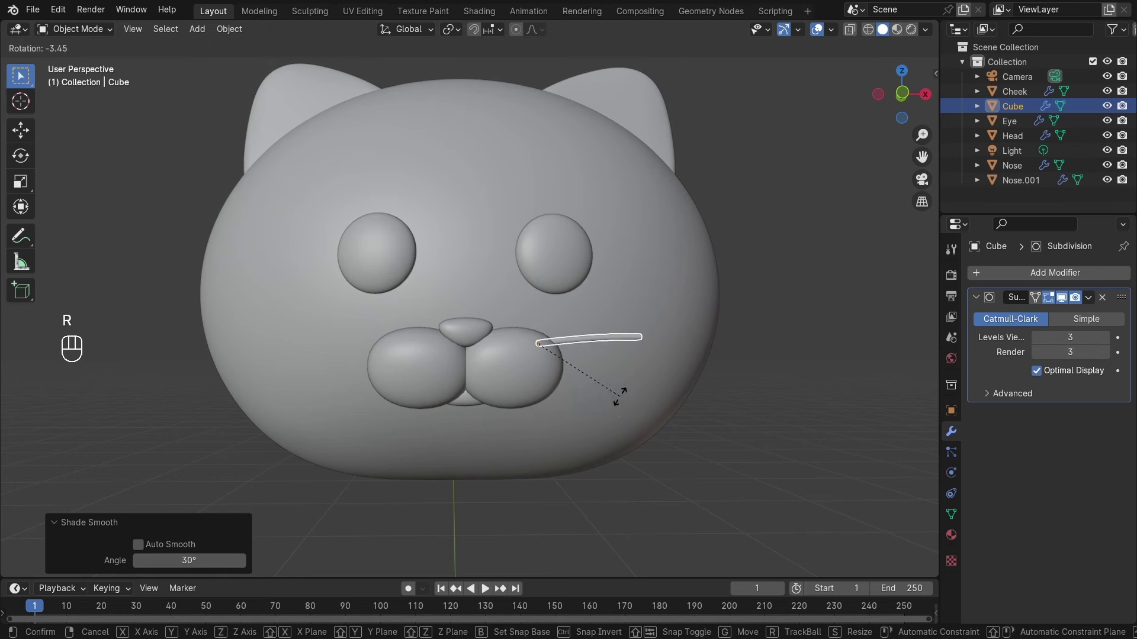
click(616, 396)
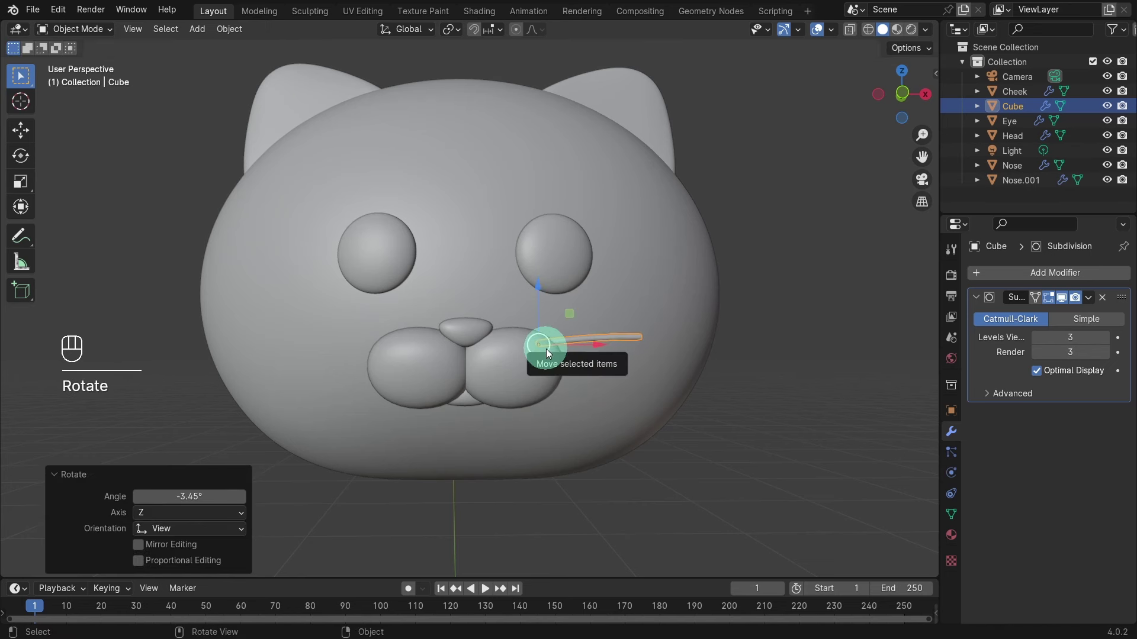
Duplicate the whisker about 0.03 m below the first and rotate the copy about 7.5° so it tilts downward
key(shift+d)
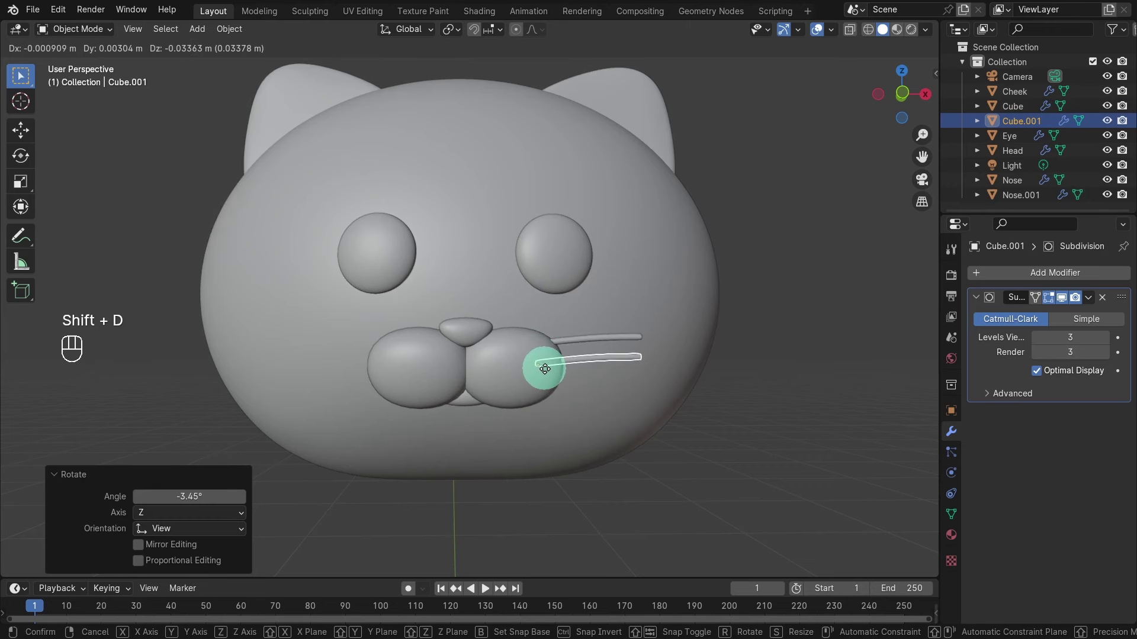
click(545, 369)
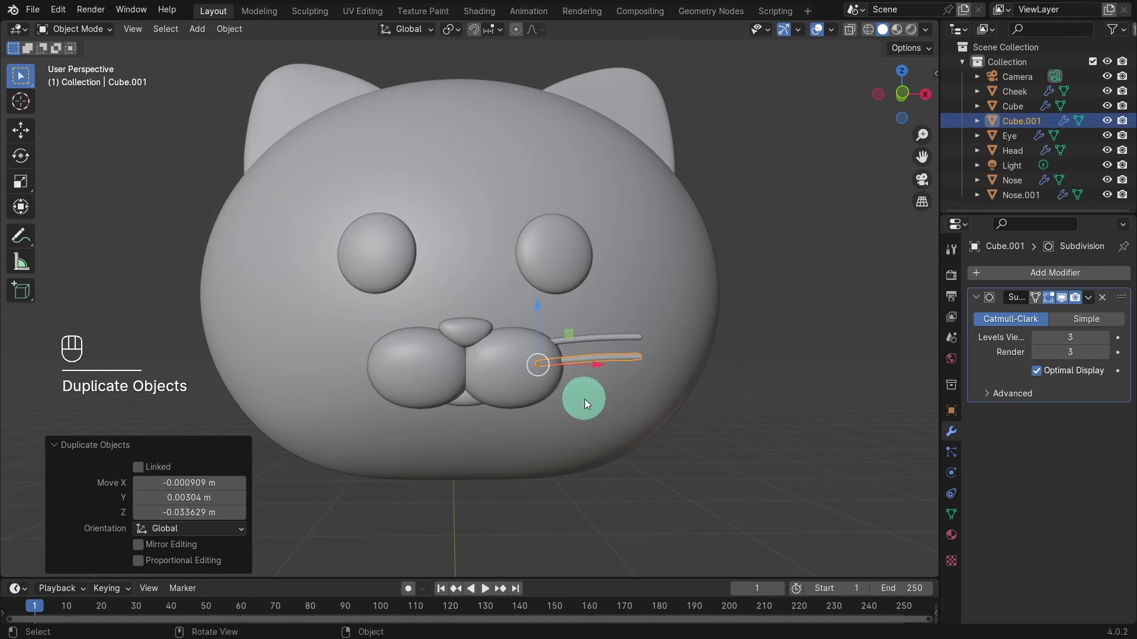
key(r)
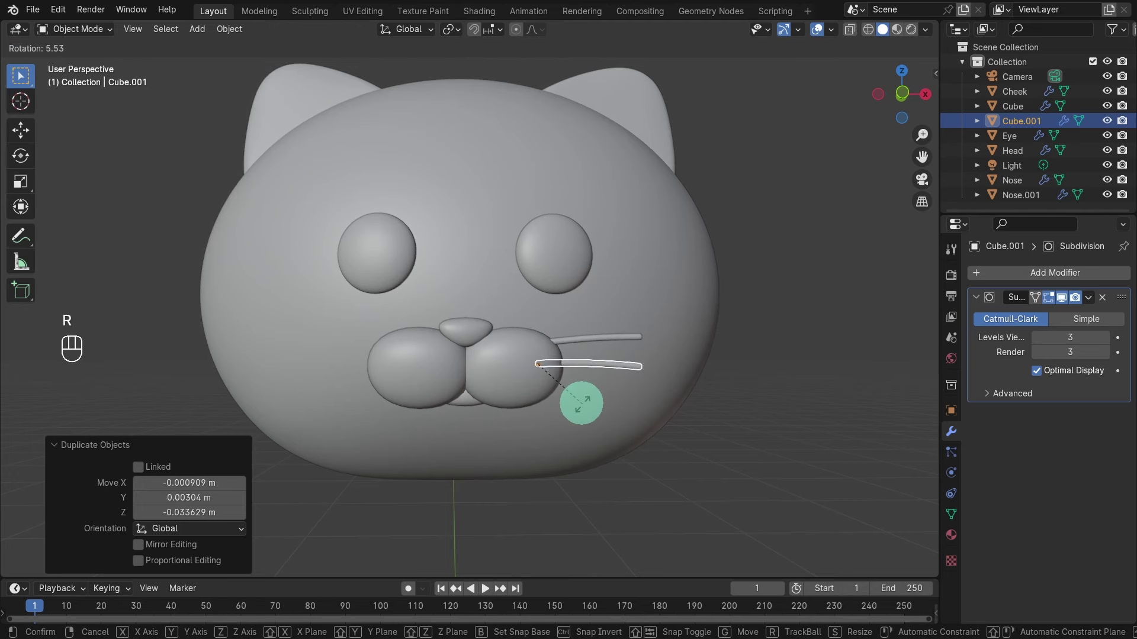
click(579, 404)
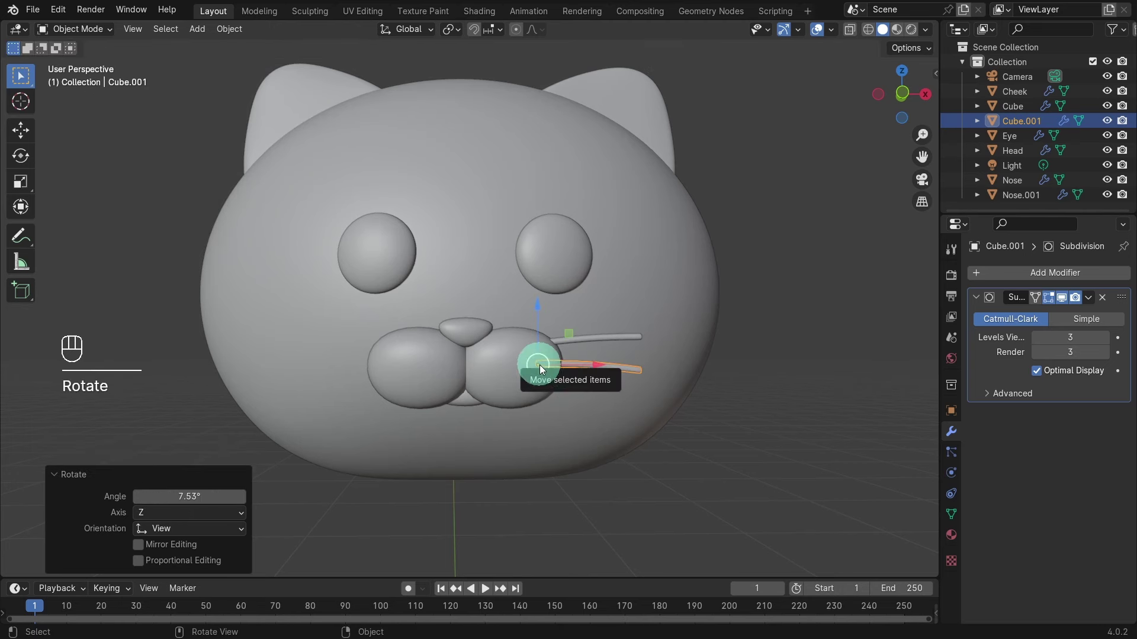
drag(539, 365, 539, 361)
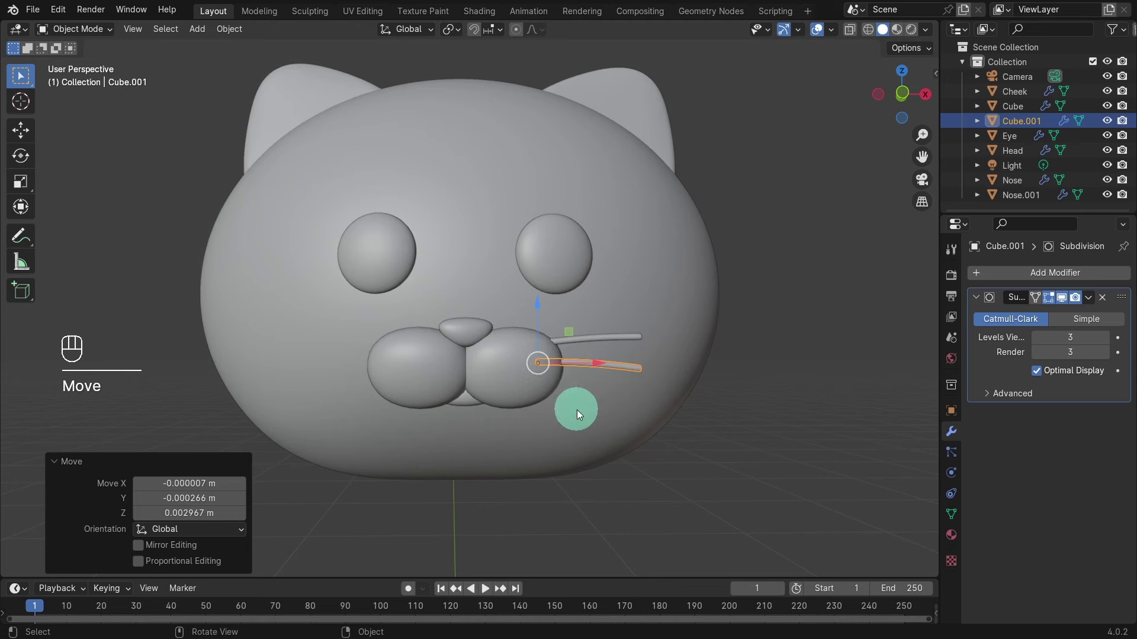
Duplicate the second whisker, place the copy below it on the cheek, and rotate it about 6° further downward
key(shift+d)
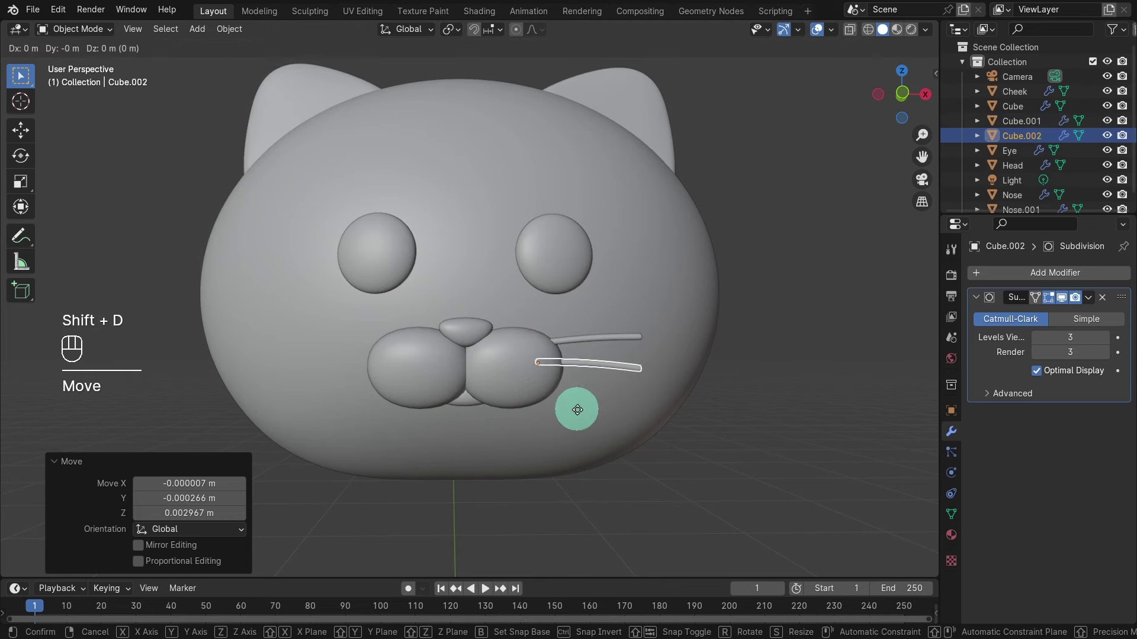
click(577, 409)
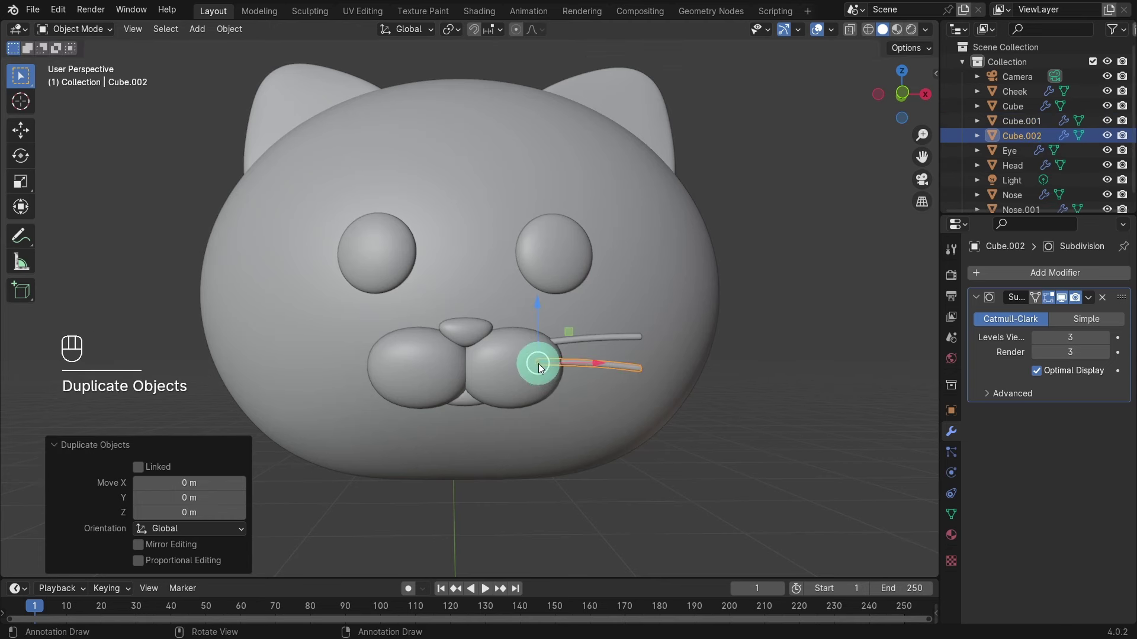
drag(538, 363, 534, 388)
key(r)
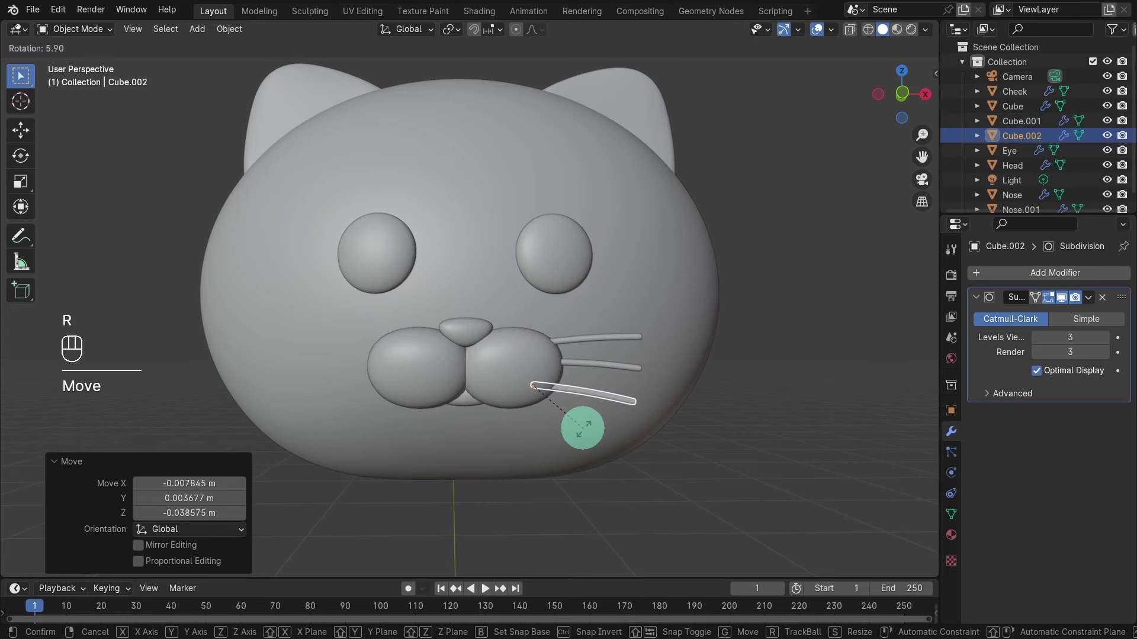
click(582, 430)
drag(532, 387, 529, 376)
click(570, 423)
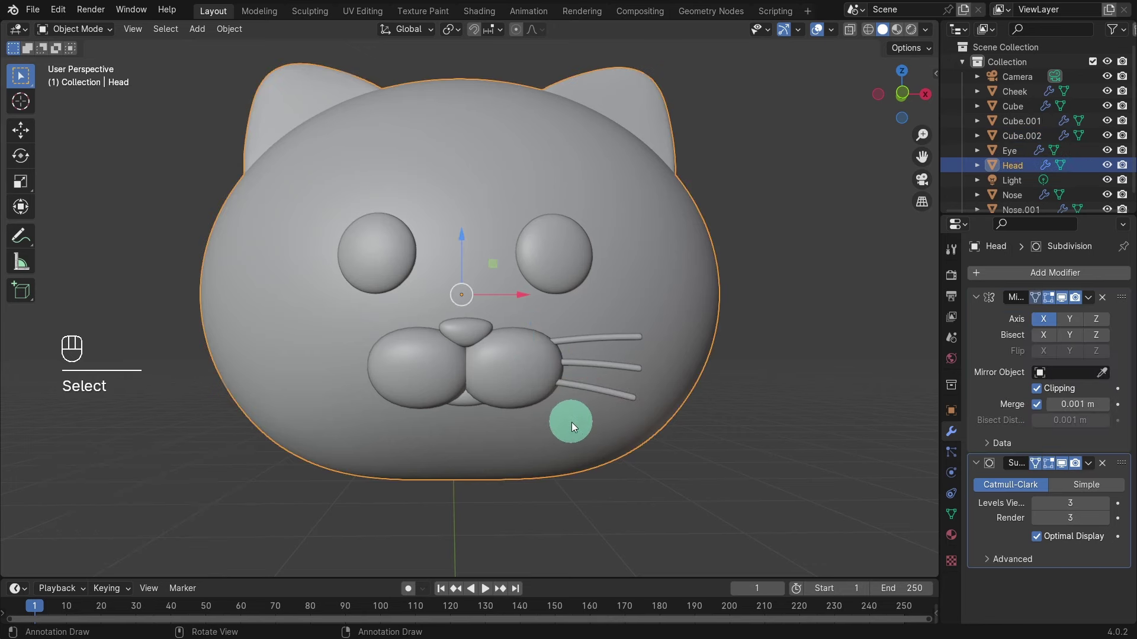
Shift the lowest whisker back along Y toward the head, and the middle whisker about 0.0044 m the same way
middle_drag(560, 416, 156, 425)
click(206, 413)
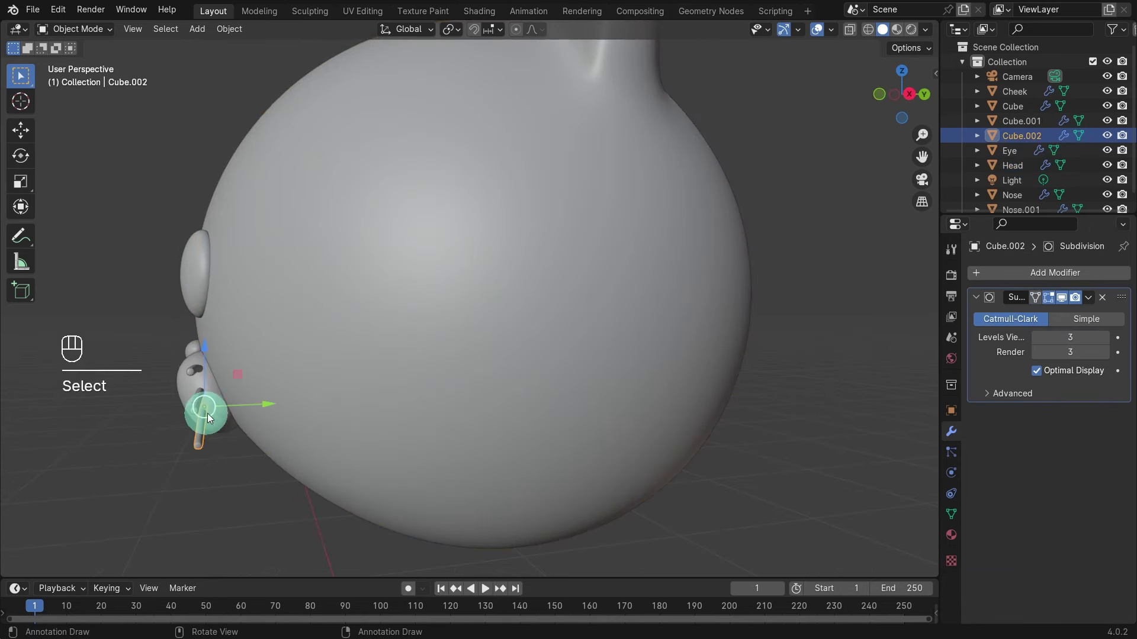
drag(235, 405, 240, 387)
click(193, 399)
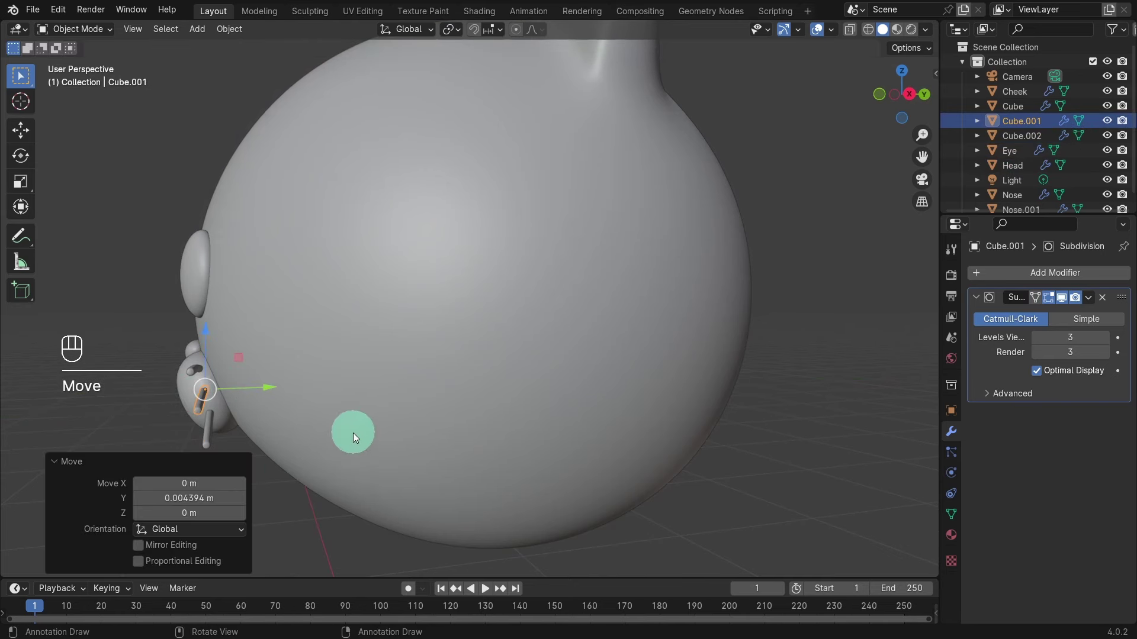
Join the three whiskers into a single object, with the lowest whisker as the active one
middle_drag(353, 433, 440, 427)
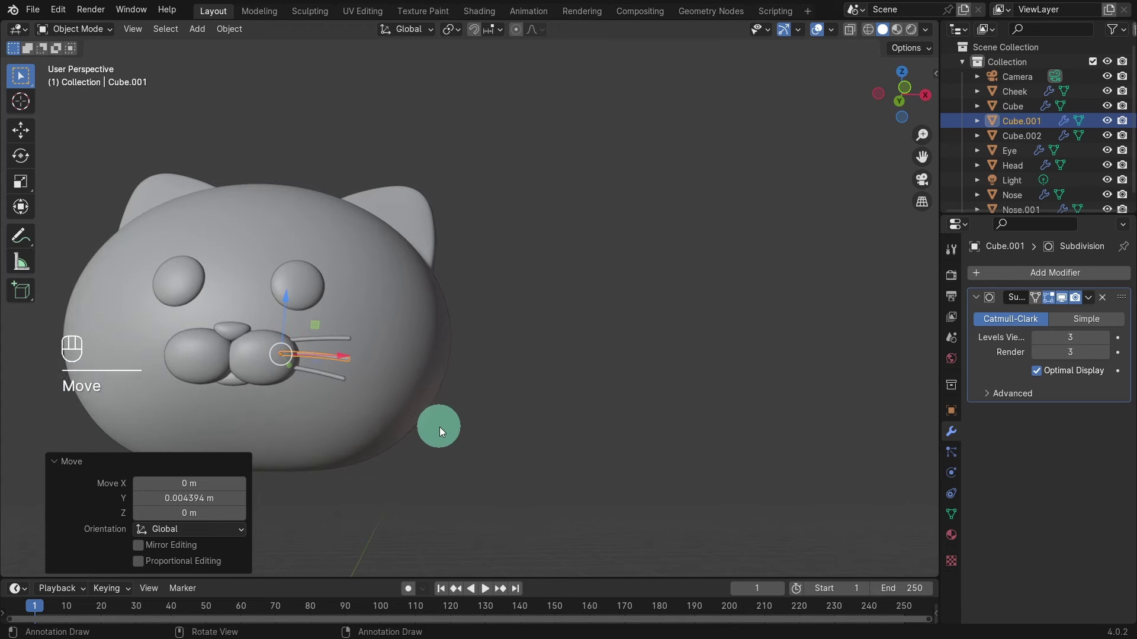
shift+middle_drag(370, 409, 525, 419)
click(631, 304)
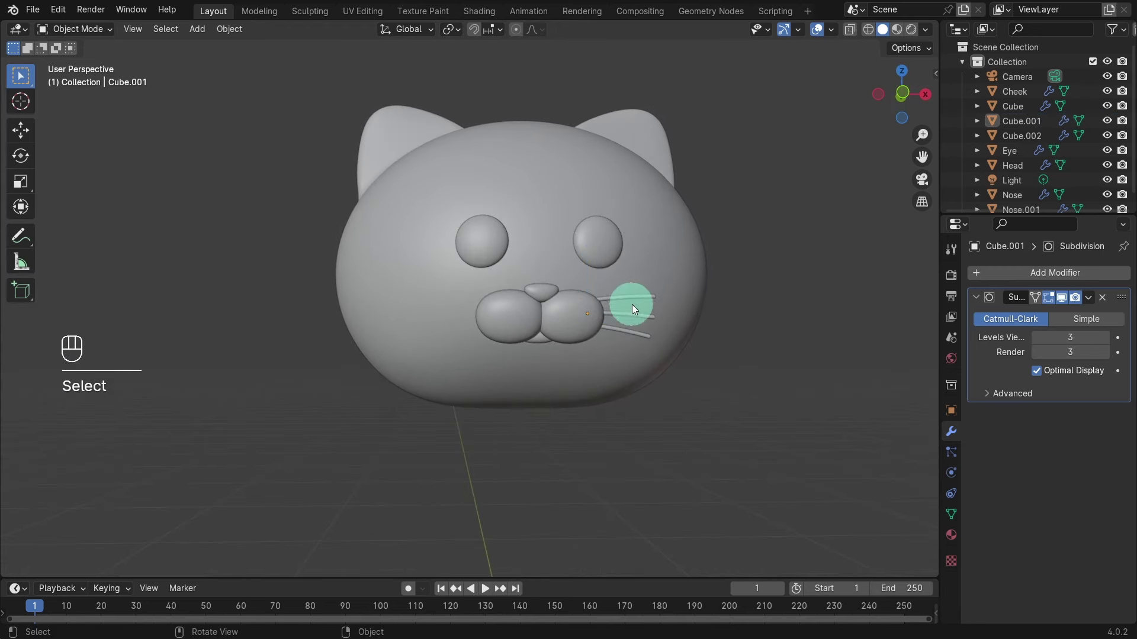
click(631, 297)
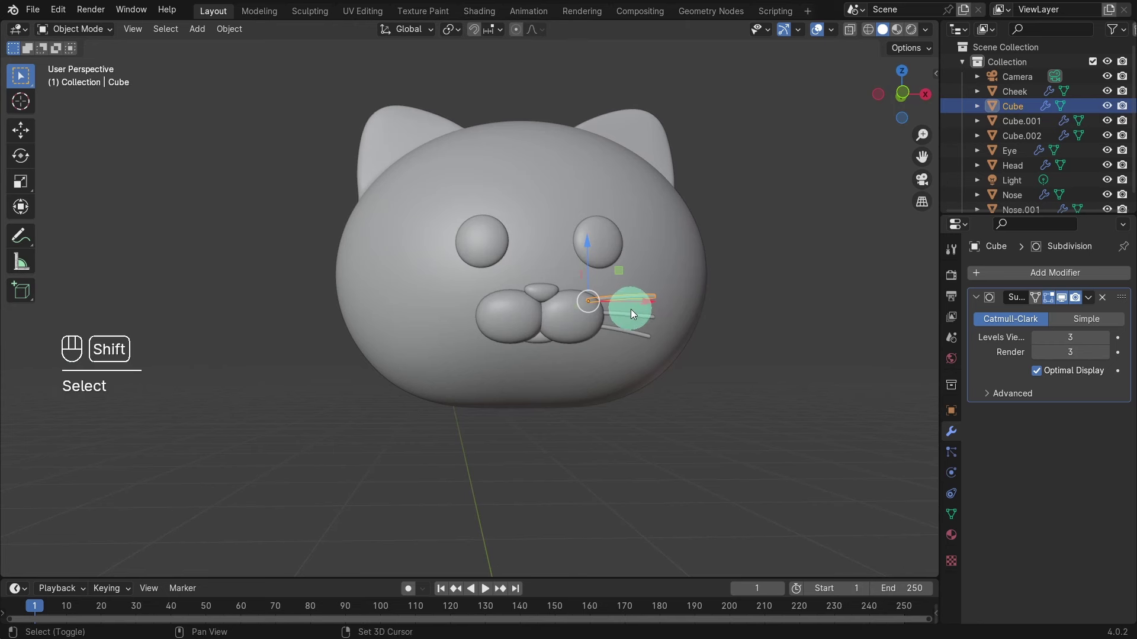
shift+click(630, 310)
shift+click(628, 327)
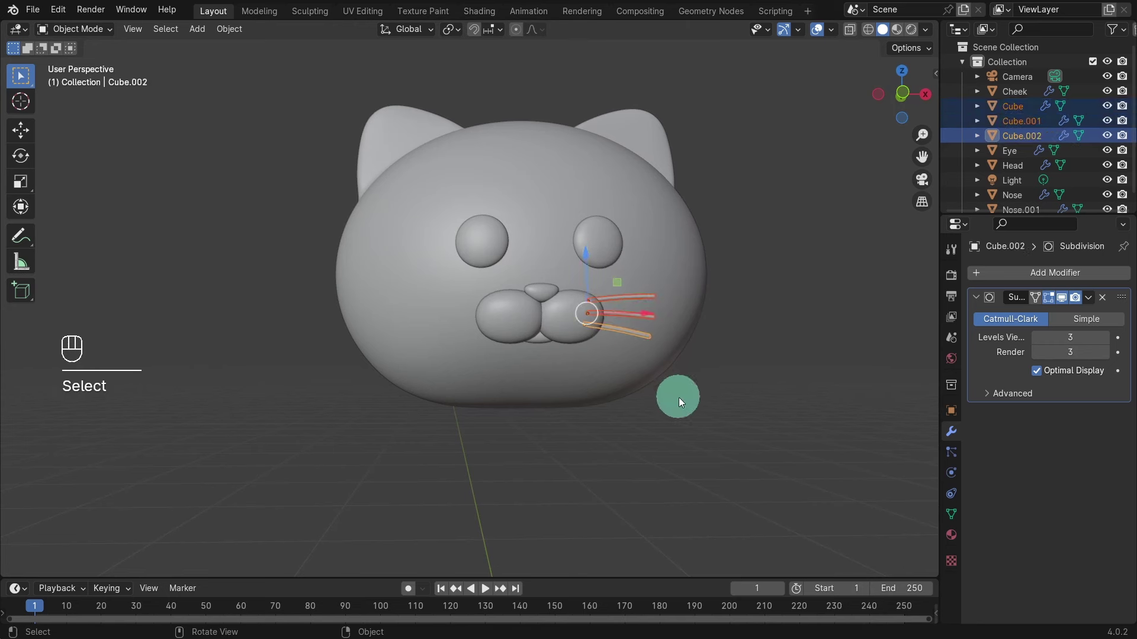
key(ctrl+j)
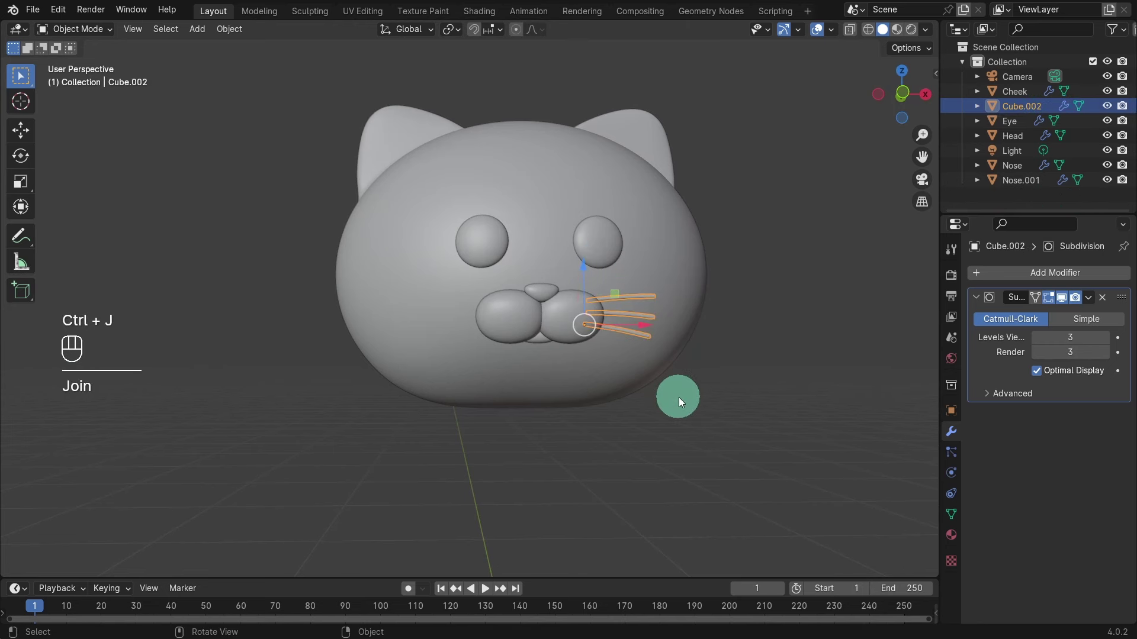
key(Return)
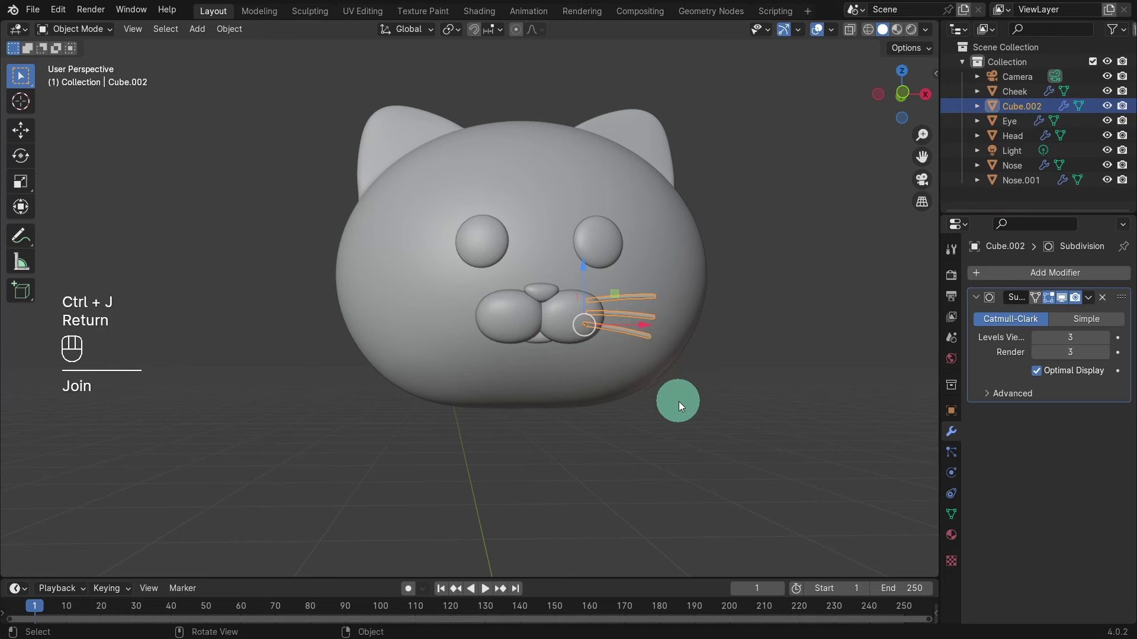
Rename the joined whisker object as Whiskers
double_click(1049, 107)
key(BackSpace)
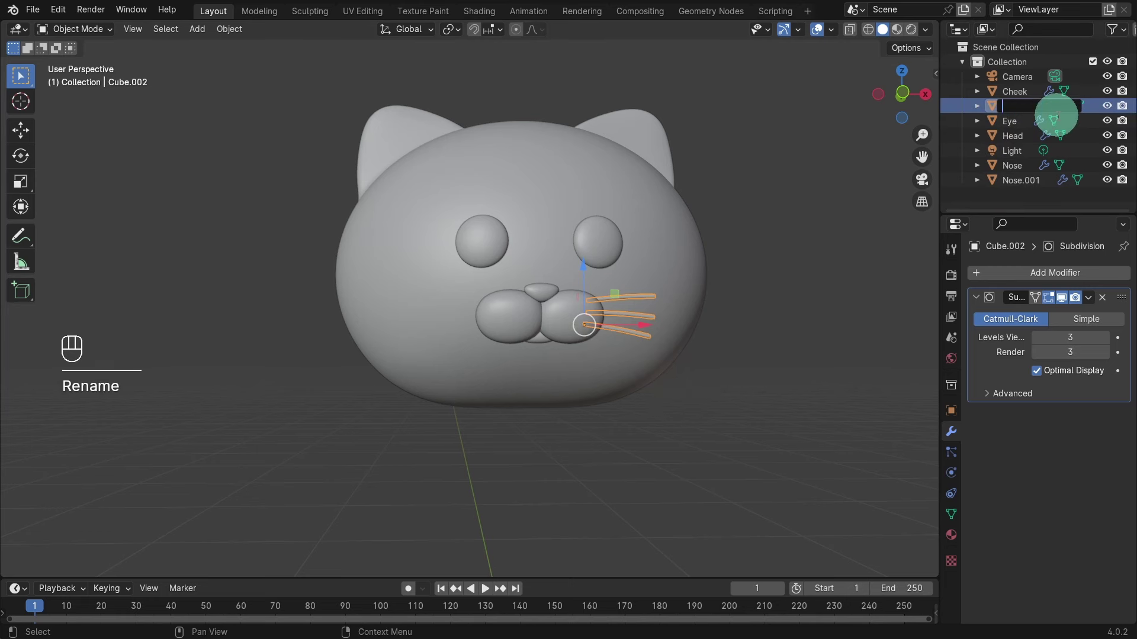
text(Whisk)
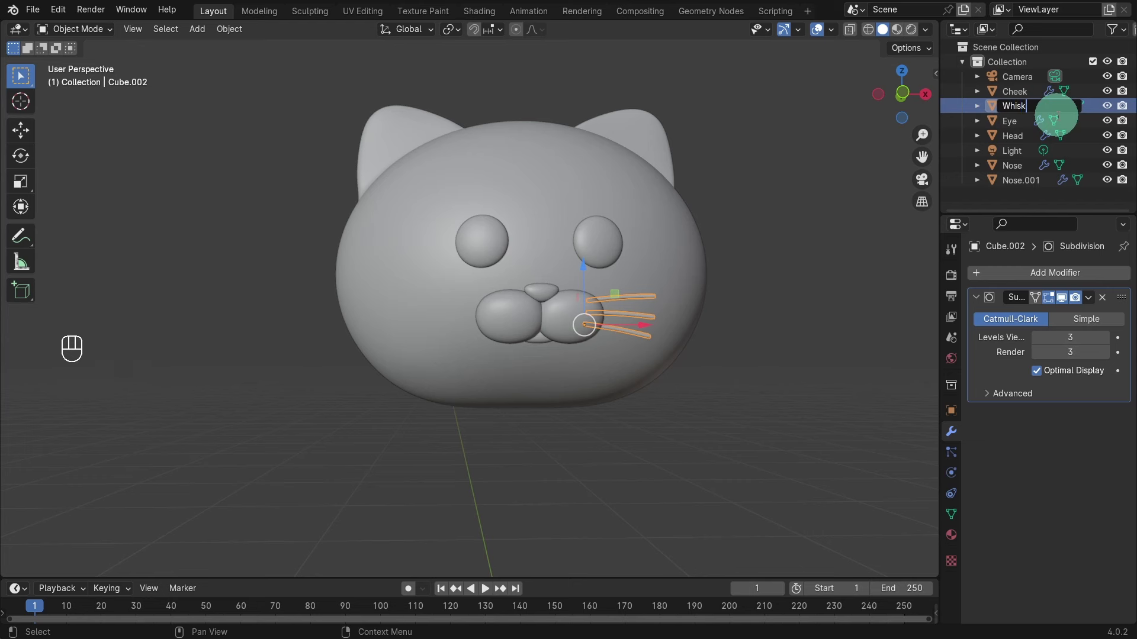
text(ers)
key(Return)
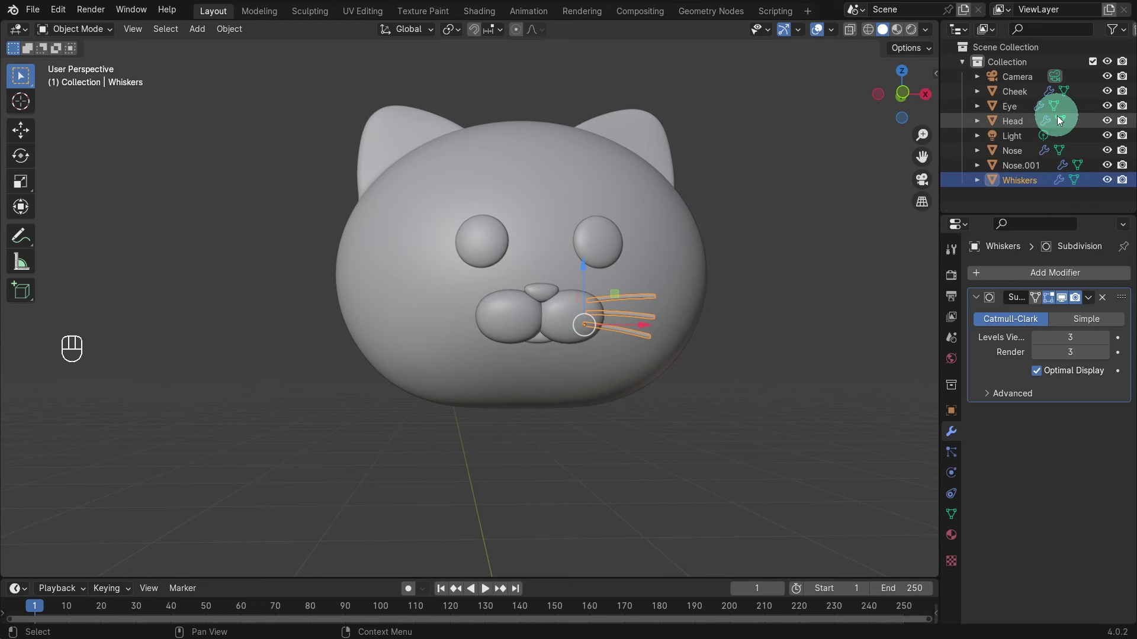
Rename the object Nose.001 as Tongue
click(1036, 164)
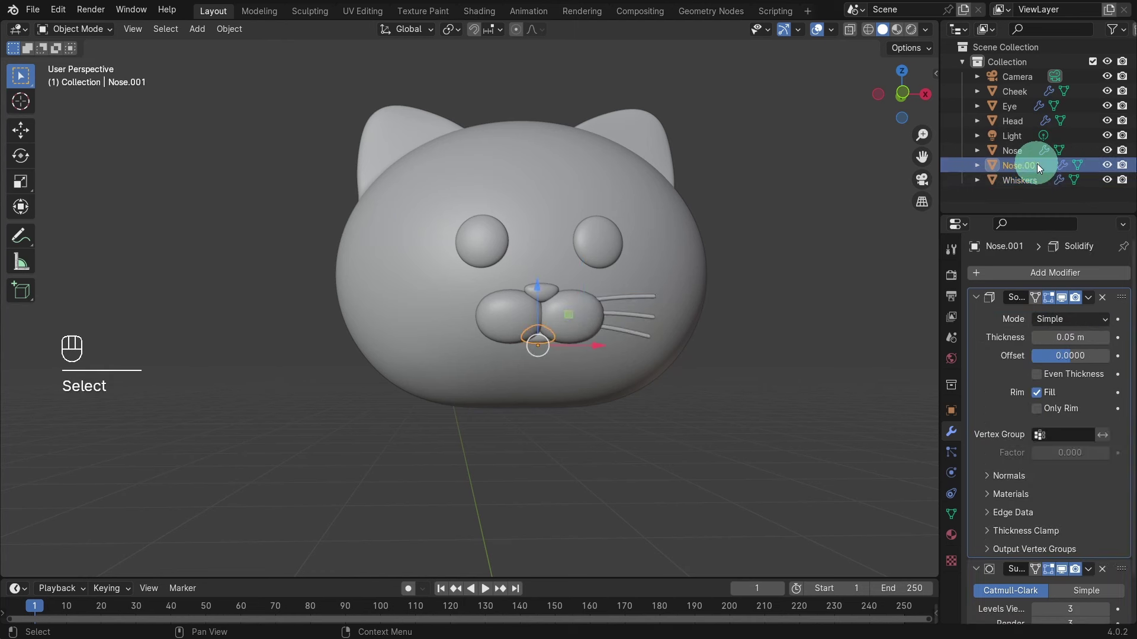
double_click(1036, 164)
key(BackSpace)
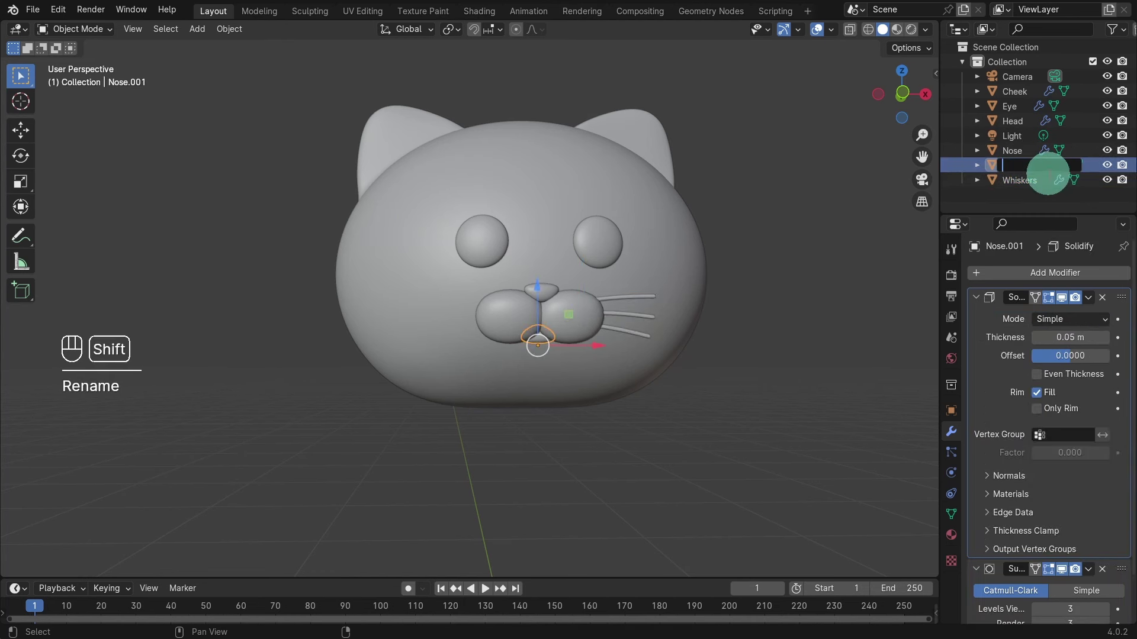
text(Tong)
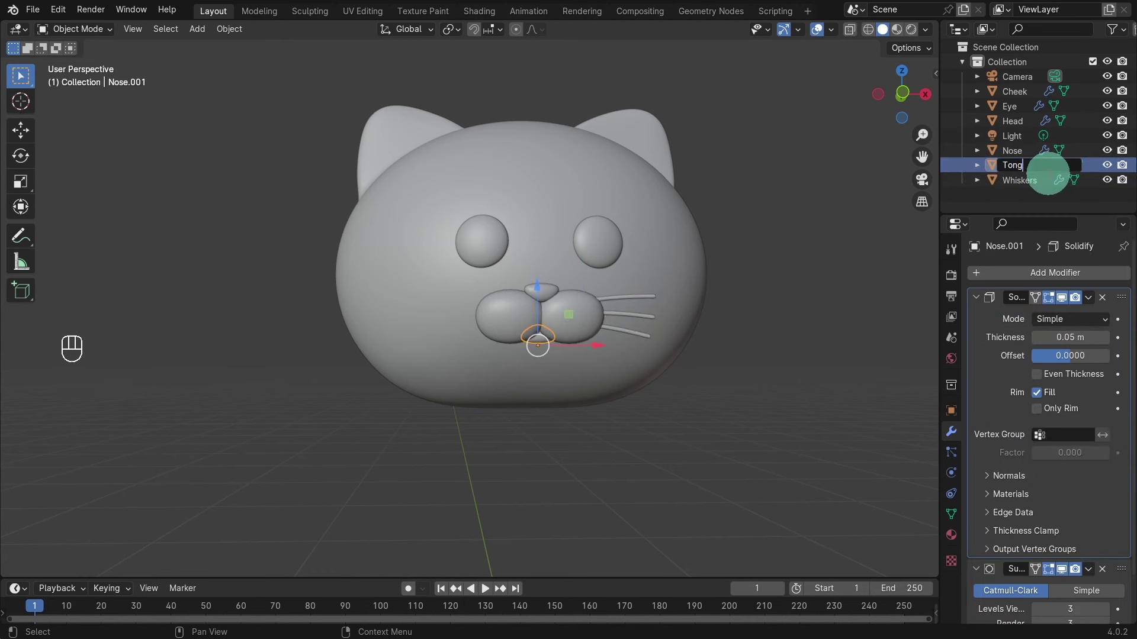
text(ue)
key(Return)
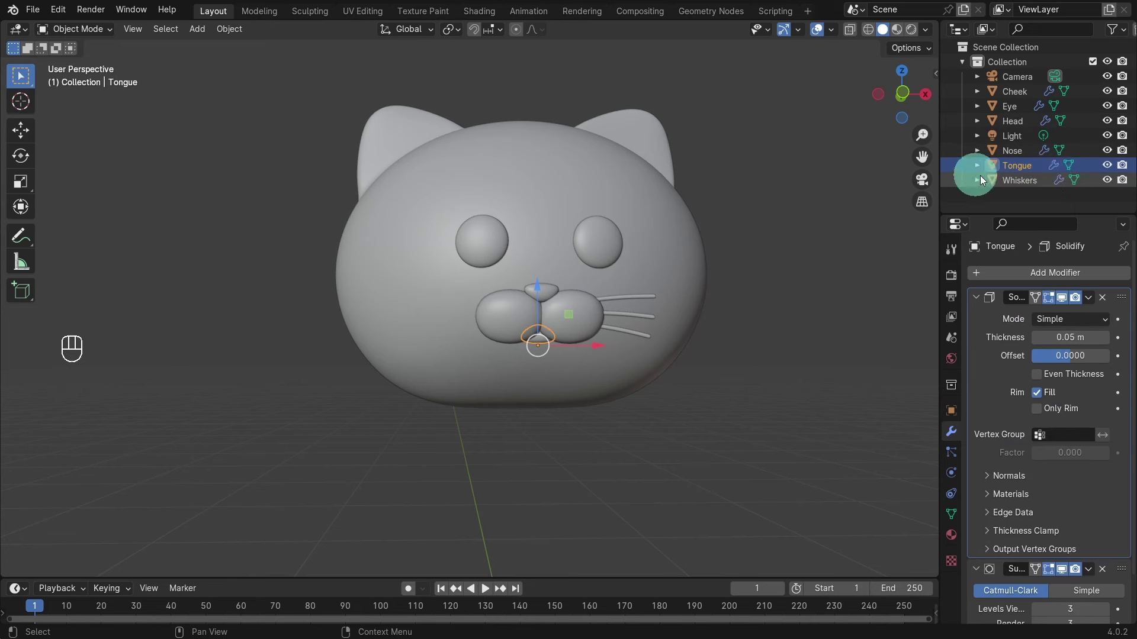
Mirror the Whiskers across the X axis with Head as the mirror object, placing the Mirror modifier above the Subdivision modifier
click(1008, 181)
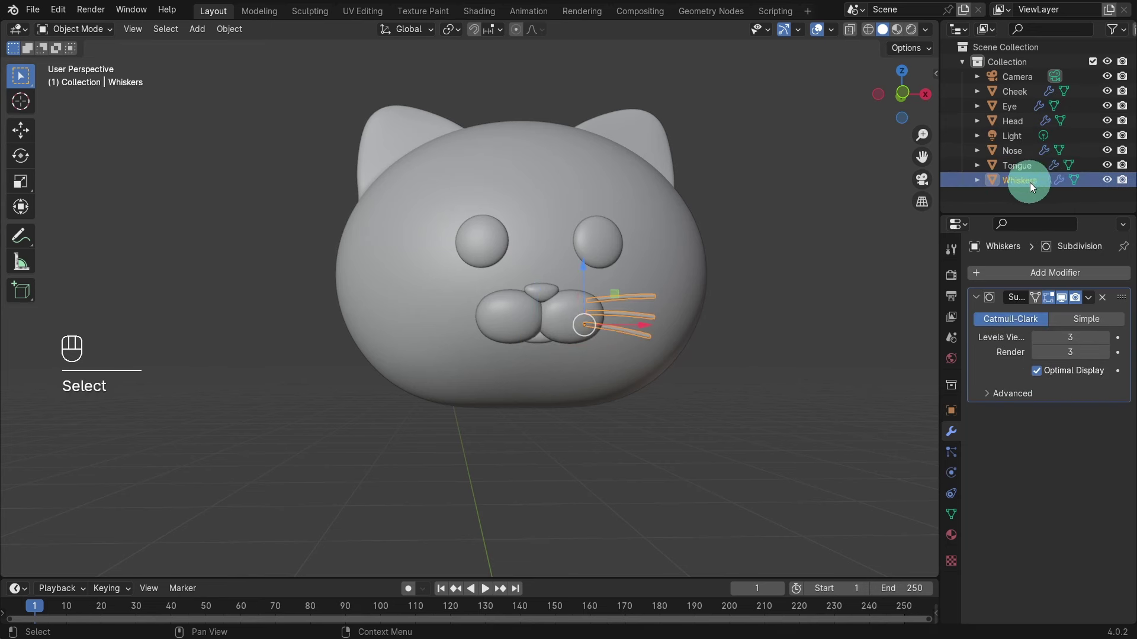
click(1035, 274)
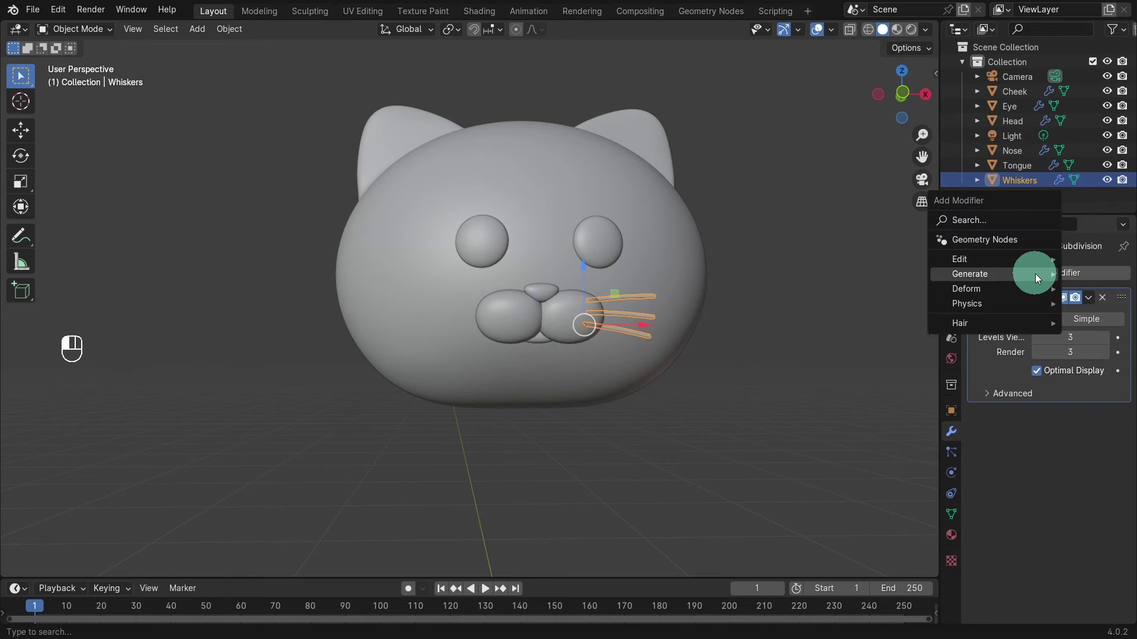
mouse_move(1018, 275)
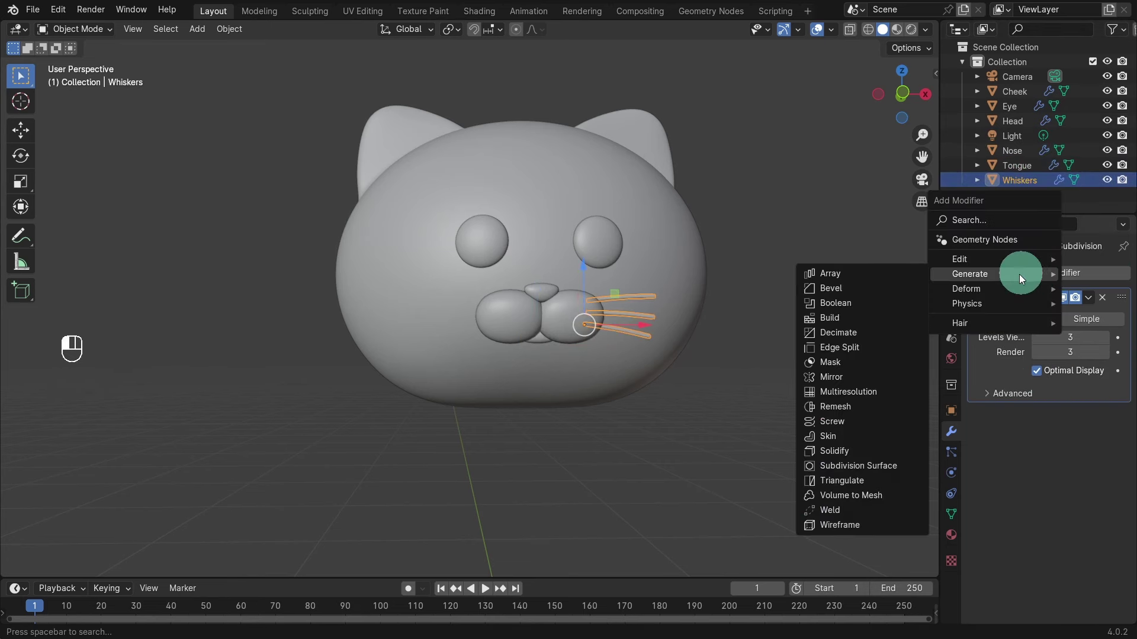
click(841, 378)
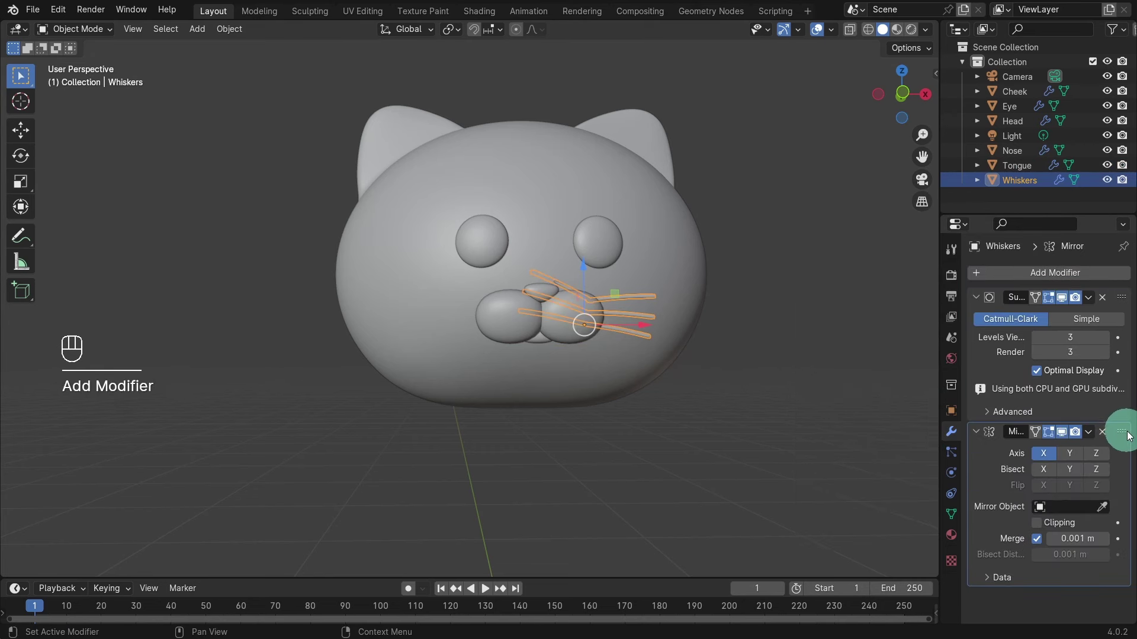
drag(1124, 435, 1121, 296)
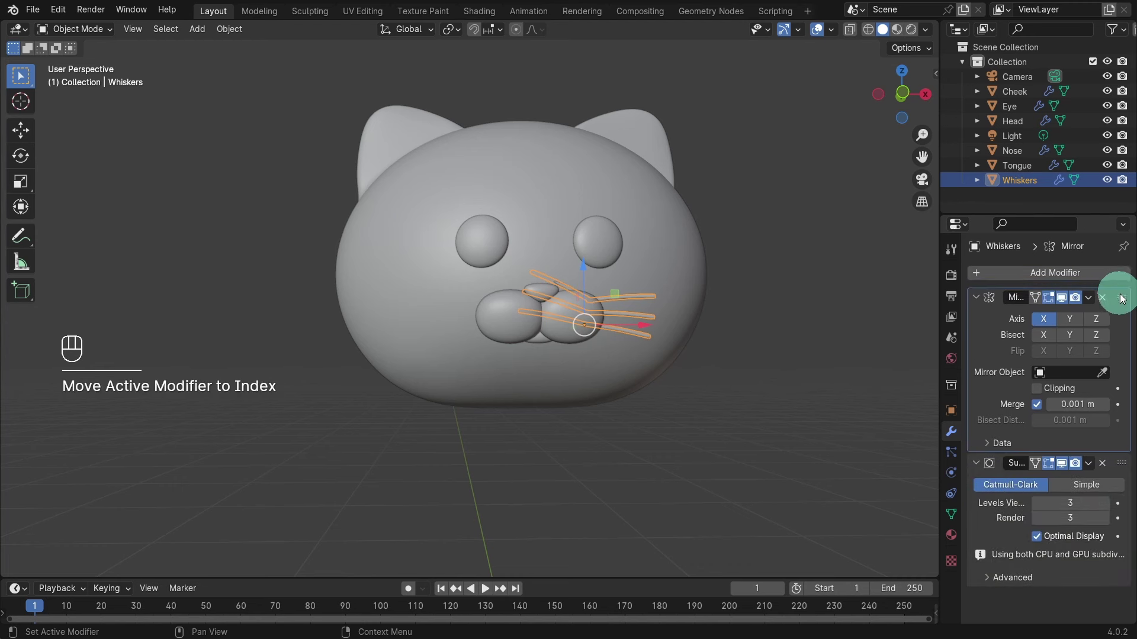
click(1103, 371)
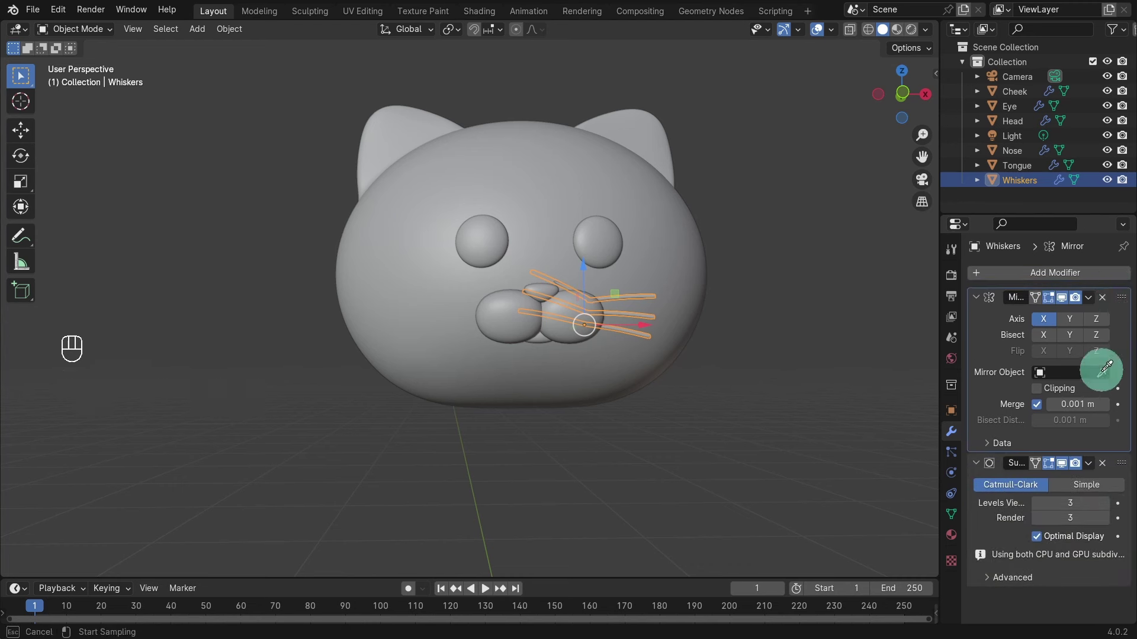
click(547, 212)
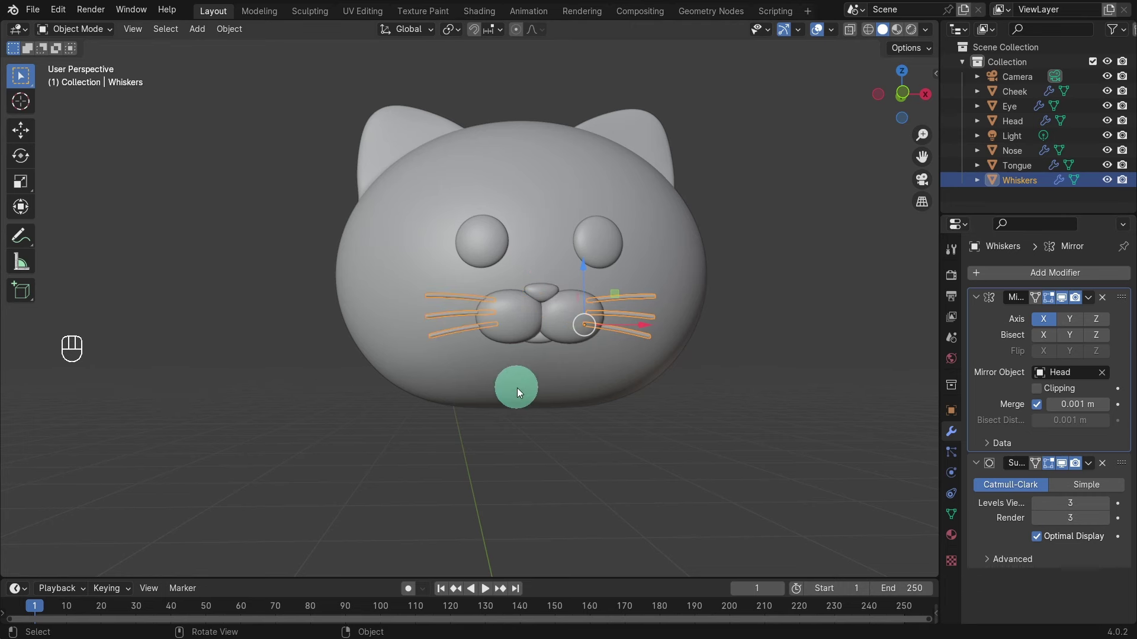
middle_drag(517, 389, 510, 396)
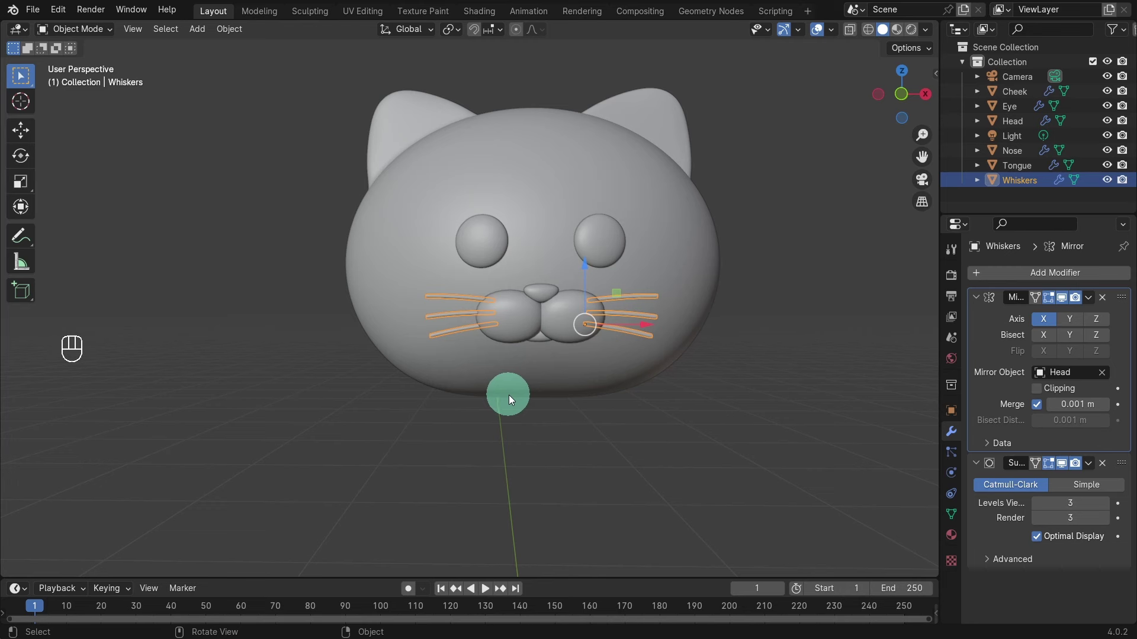
Apply the rotation and scale of the Whiskers object and deselect it
key(ctrl+a)
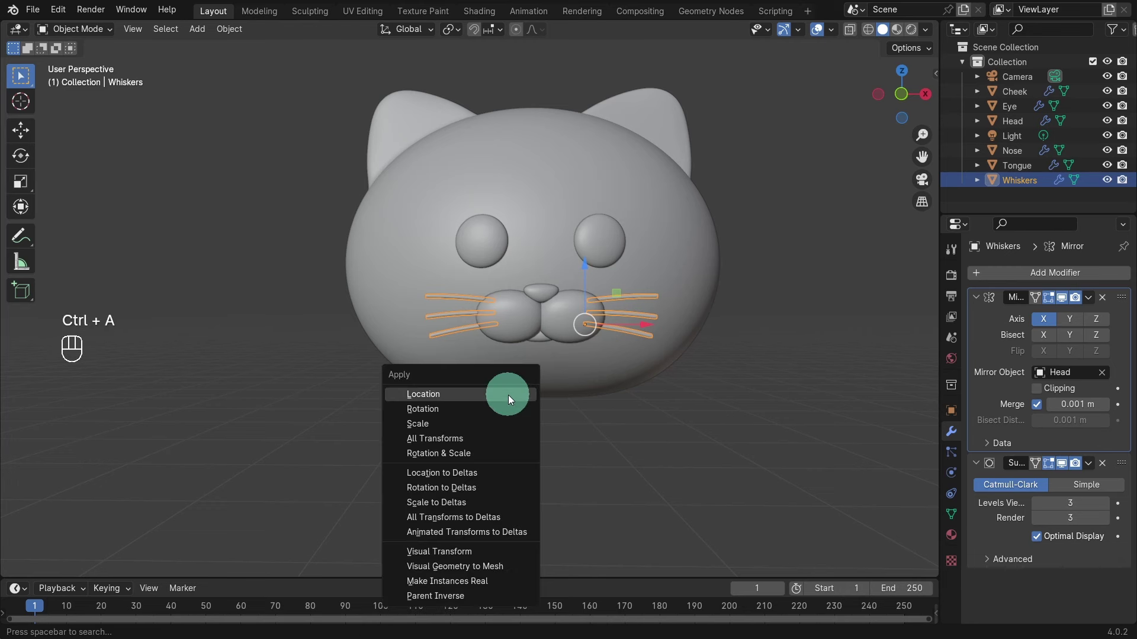
click(493, 453)
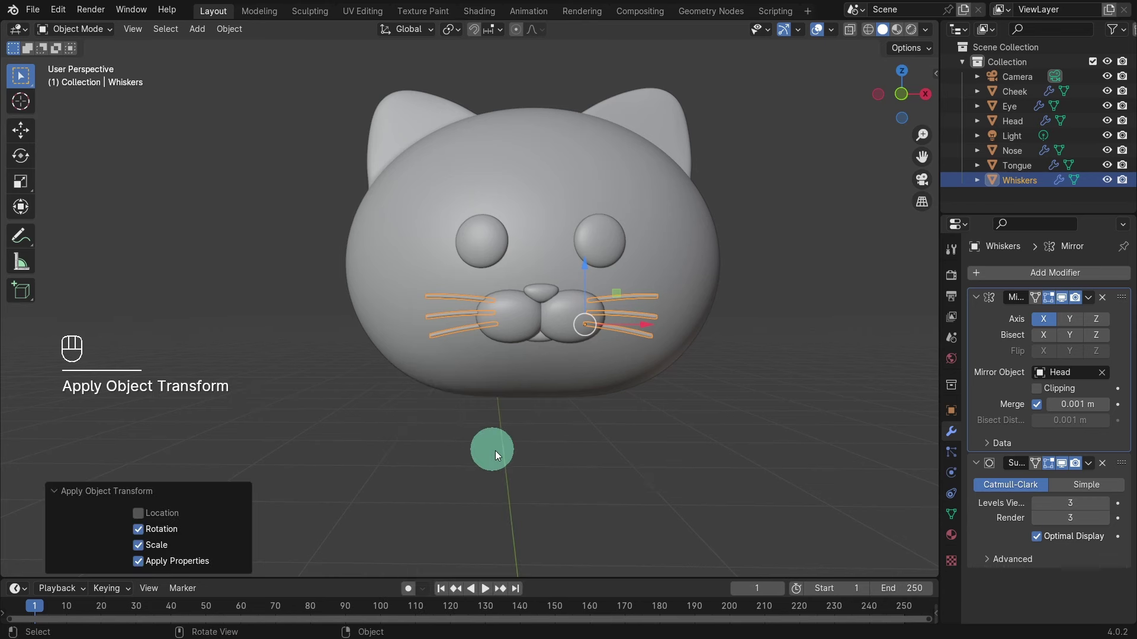
click(493, 453)
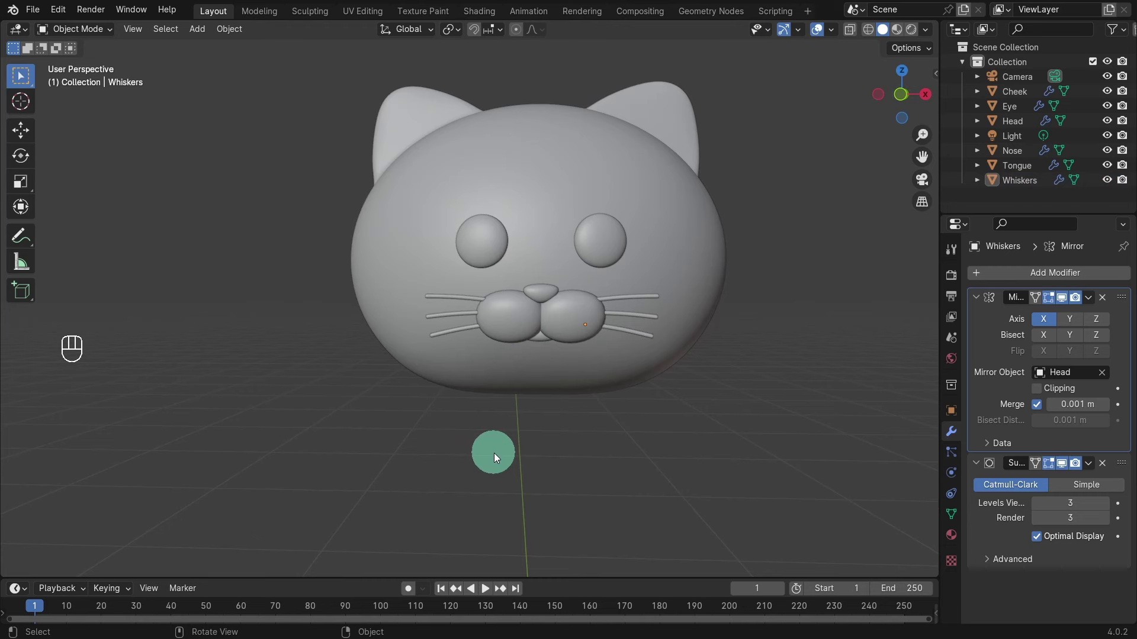
click(33, 10)
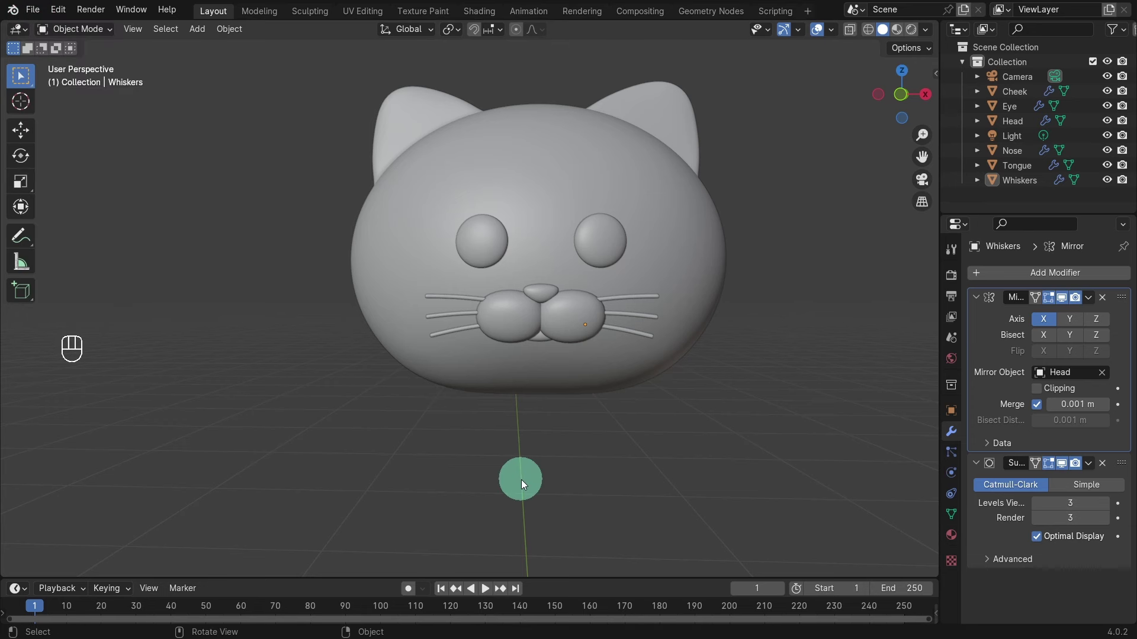
Snap the 3D cursor to the world origin and add a 2 m cube there
scroll(520, 480, down, 8)
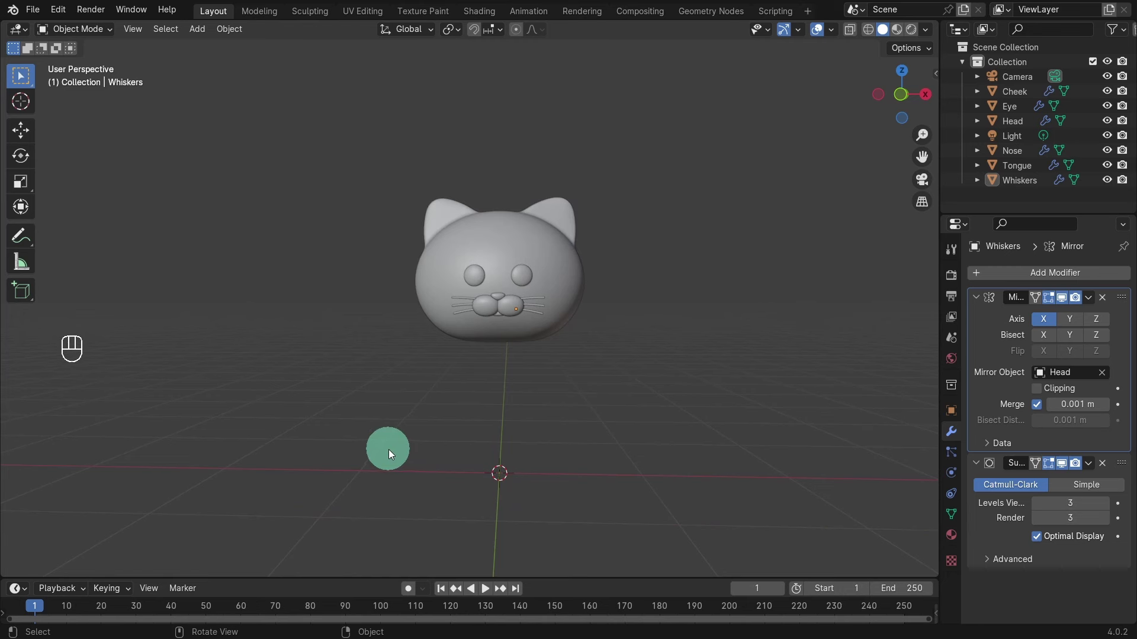
key(shift+s)
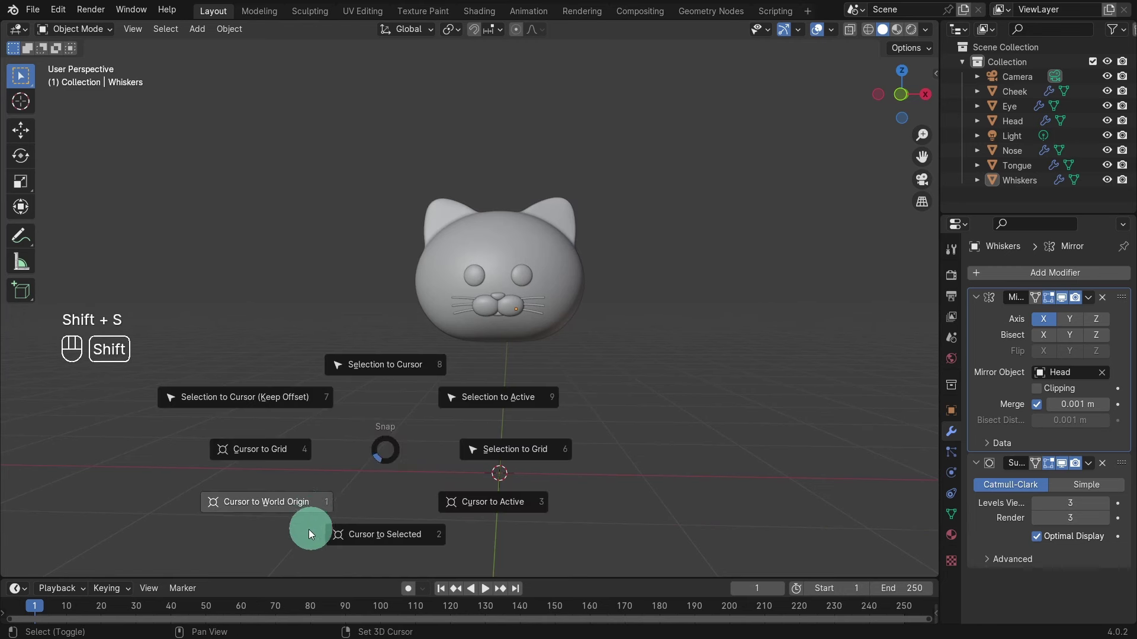
click(281, 507)
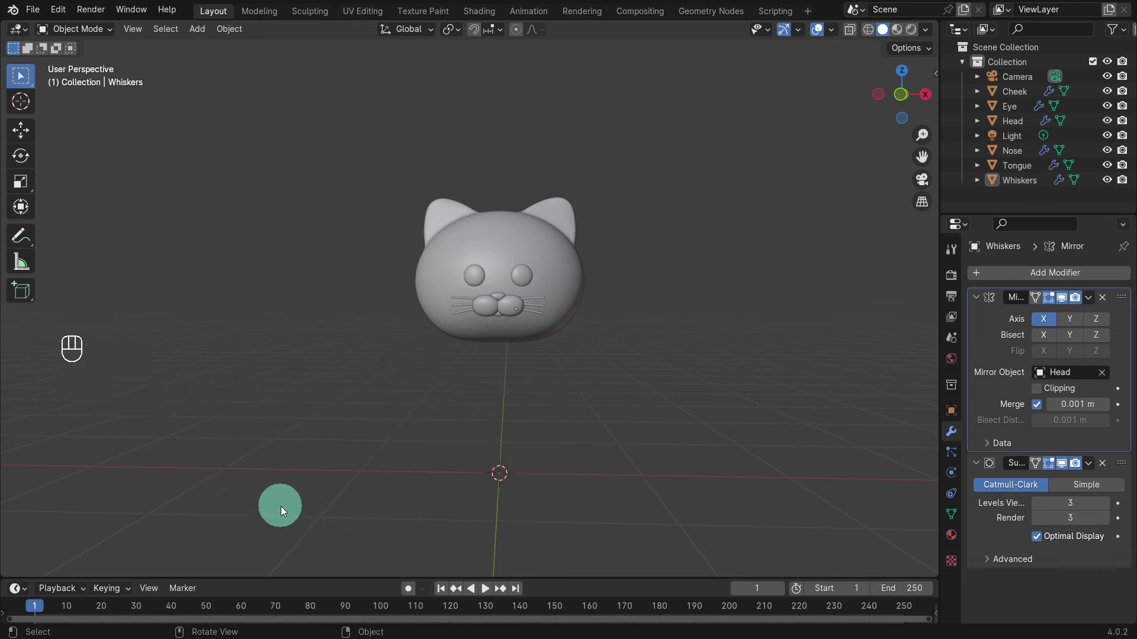
key(shift+a)
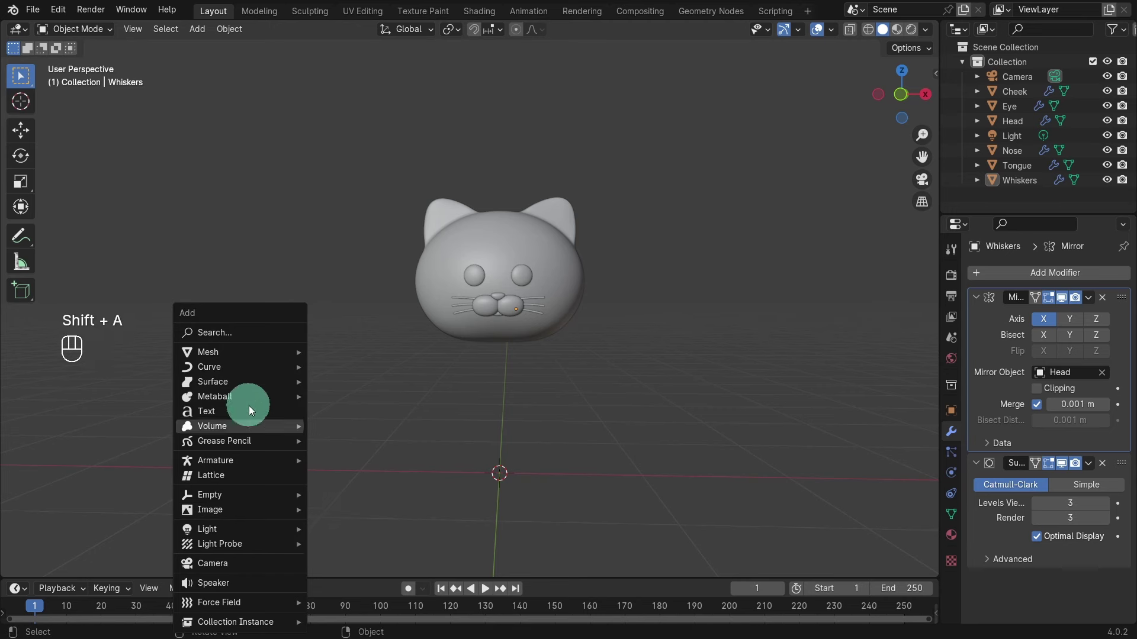
mouse_move(239, 350)
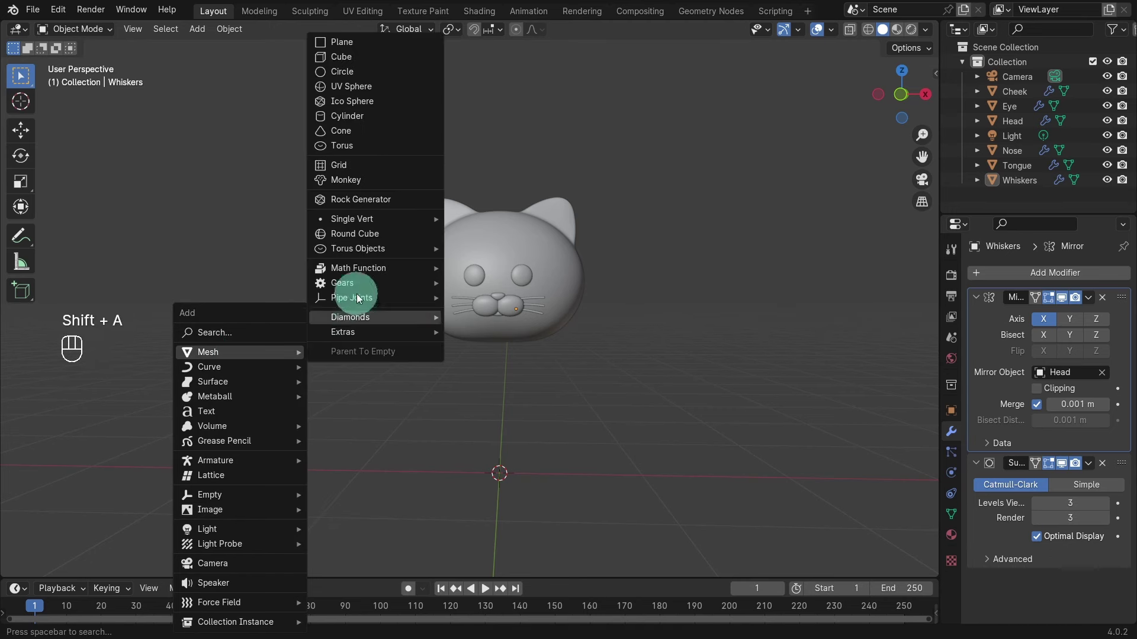
click(357, 56)
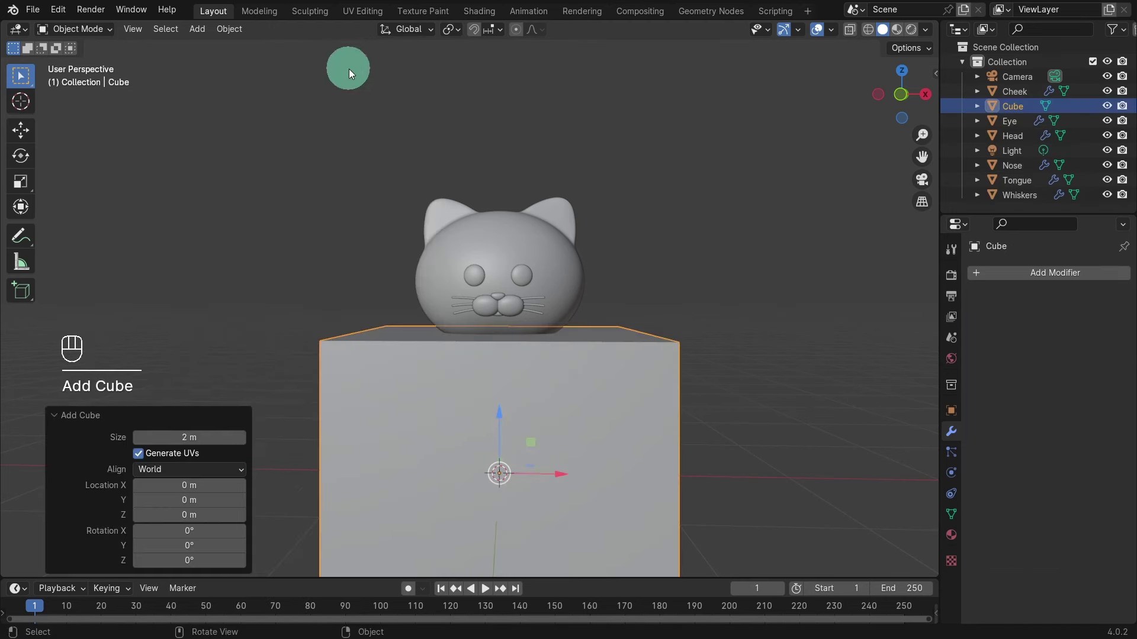
Give the cube a level 2 subdivision surface and scale it uniformly to 0.46 in front view
scroll(453, 470, down, 4)
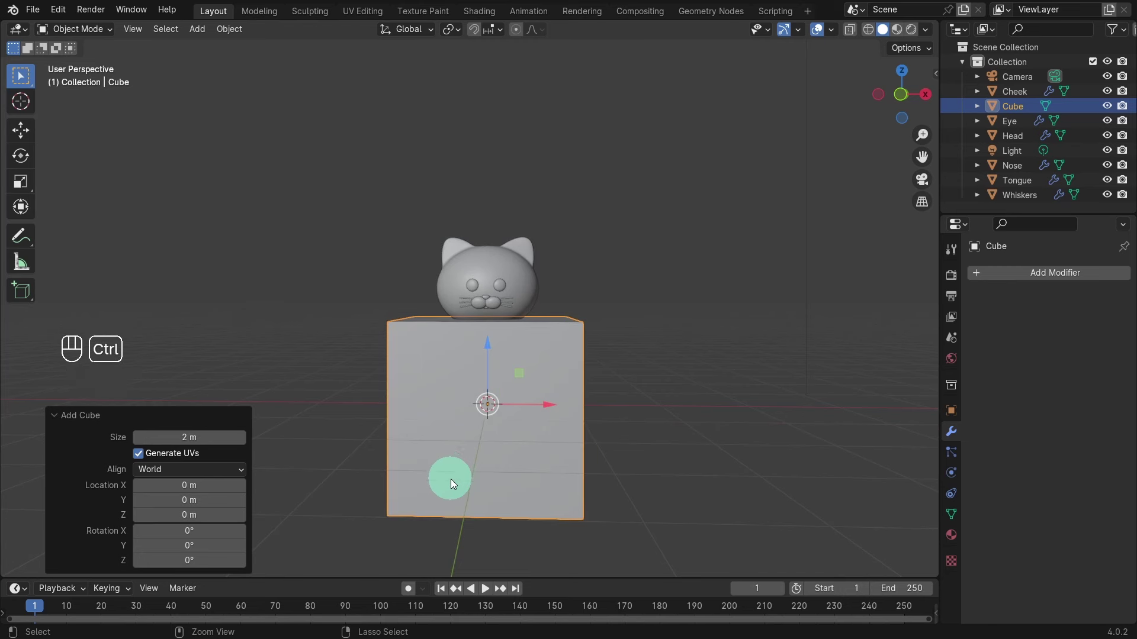
key(ctrl+2)
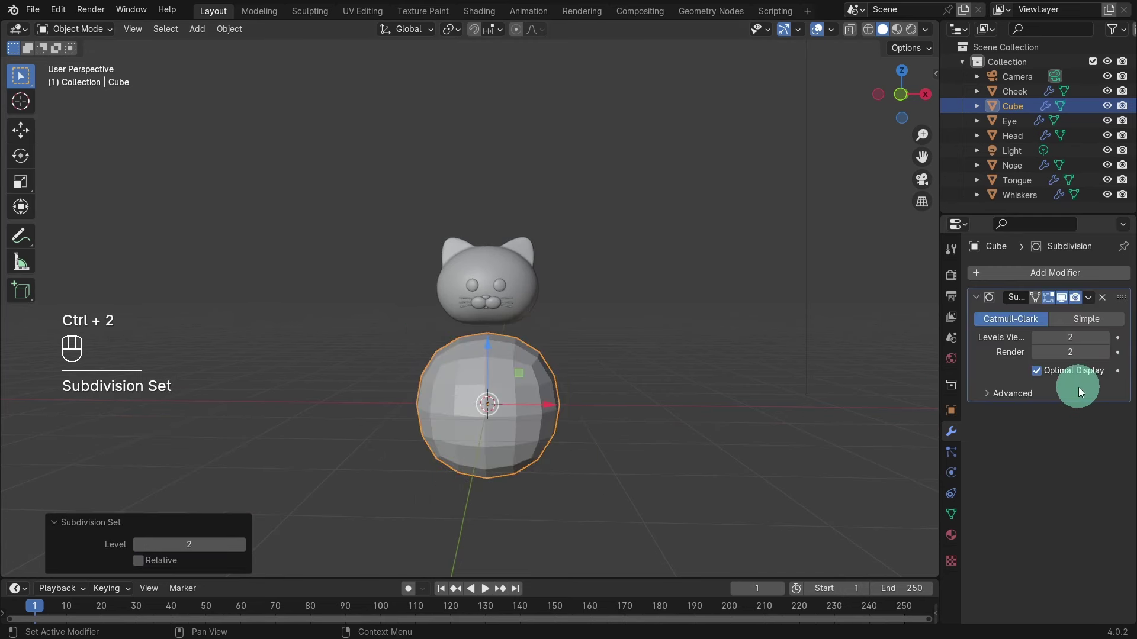
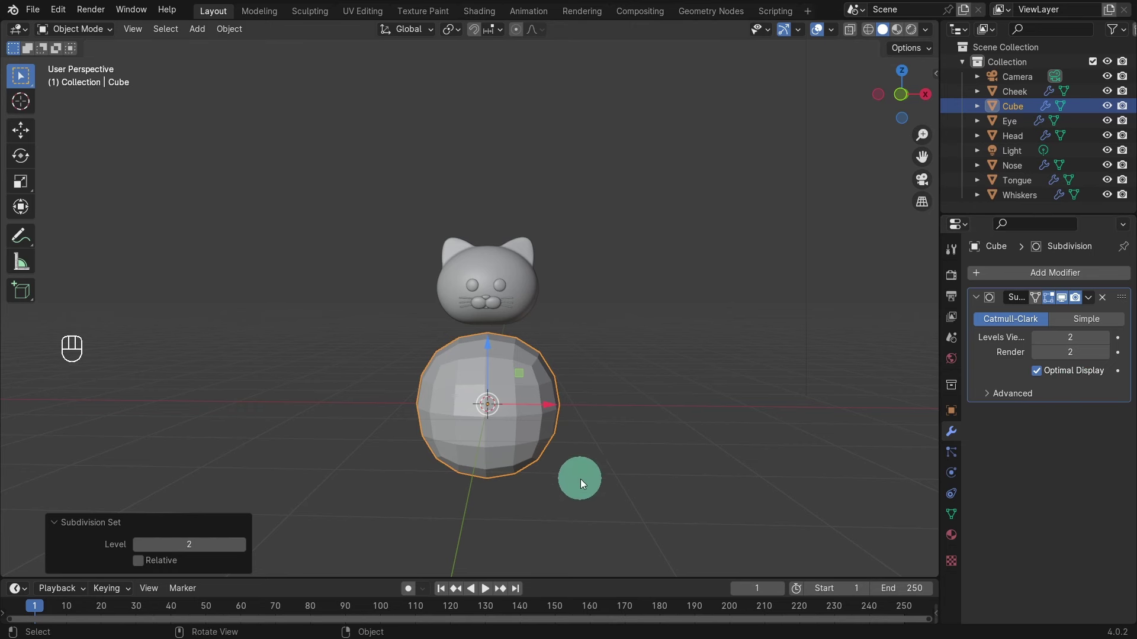
key(KP_1)
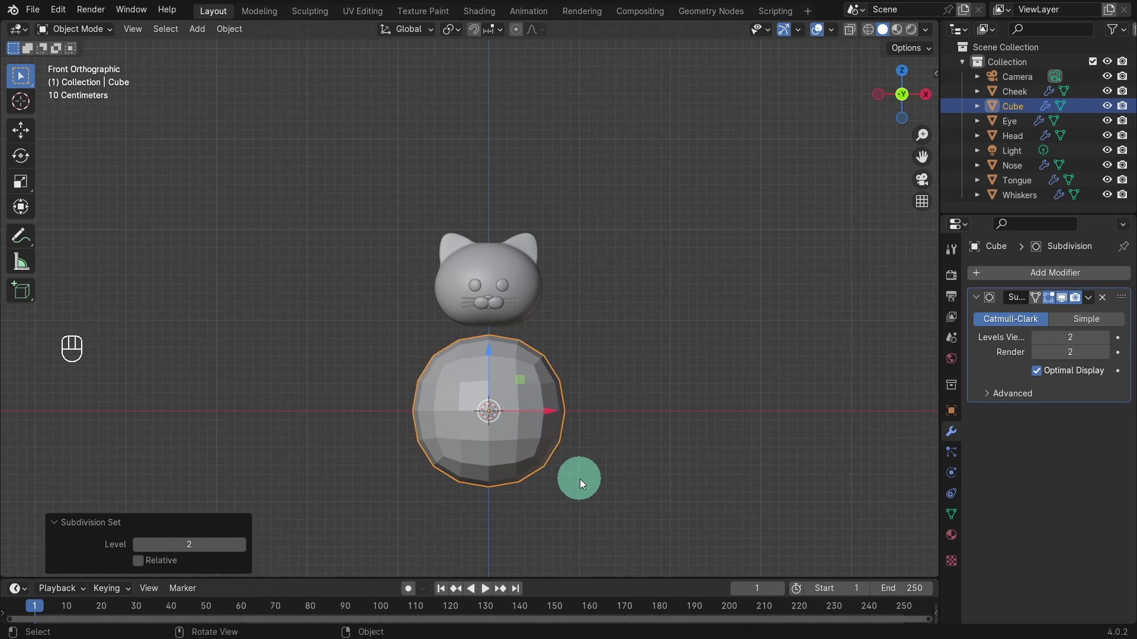
key(s)
key(KP_0)
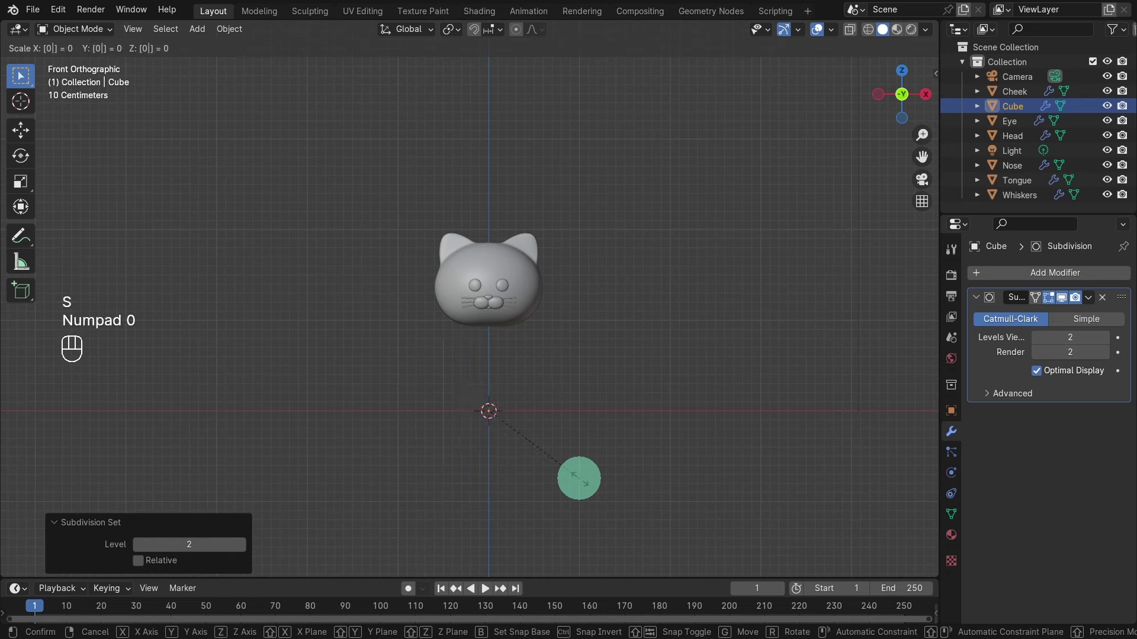
key(KP_Decimal)
key(KP_4)
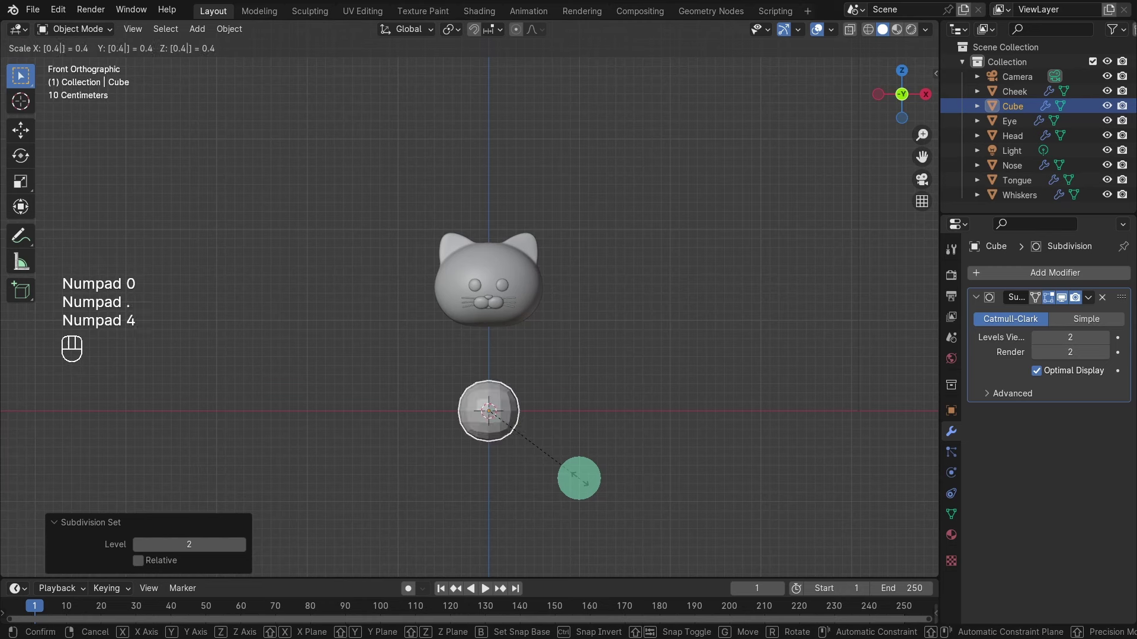
key(KP_6)
key(KP_Enter)
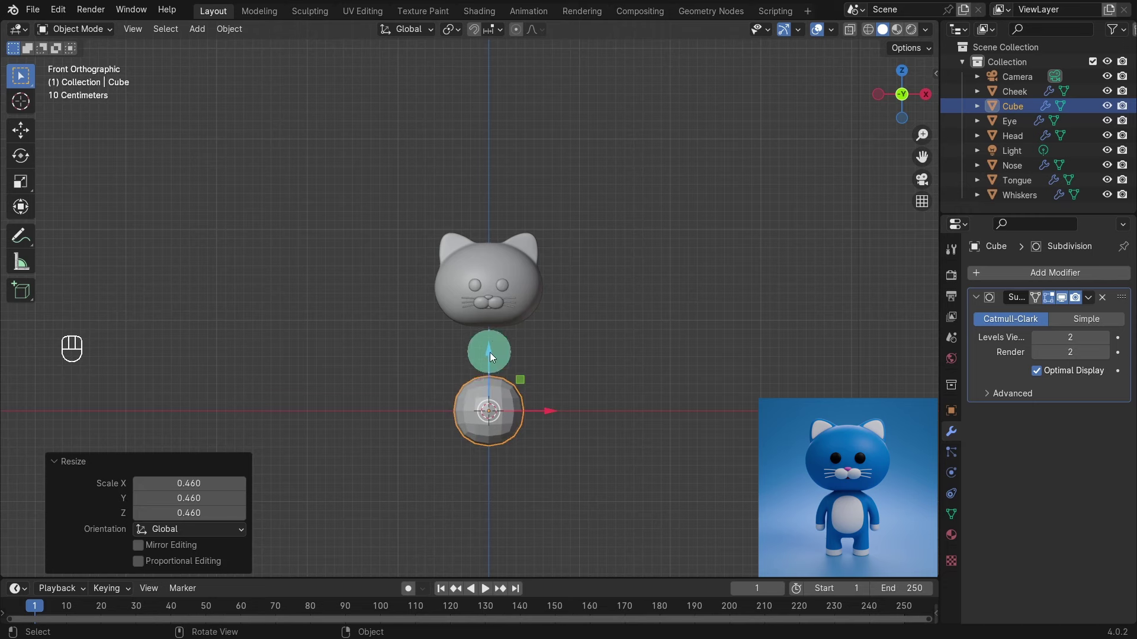
Raise the cube about 0.627 m along Z to sit just under the head, and apply its scale
drag(489, 352, 478, 292)
scroll(475, 534, up, 3)
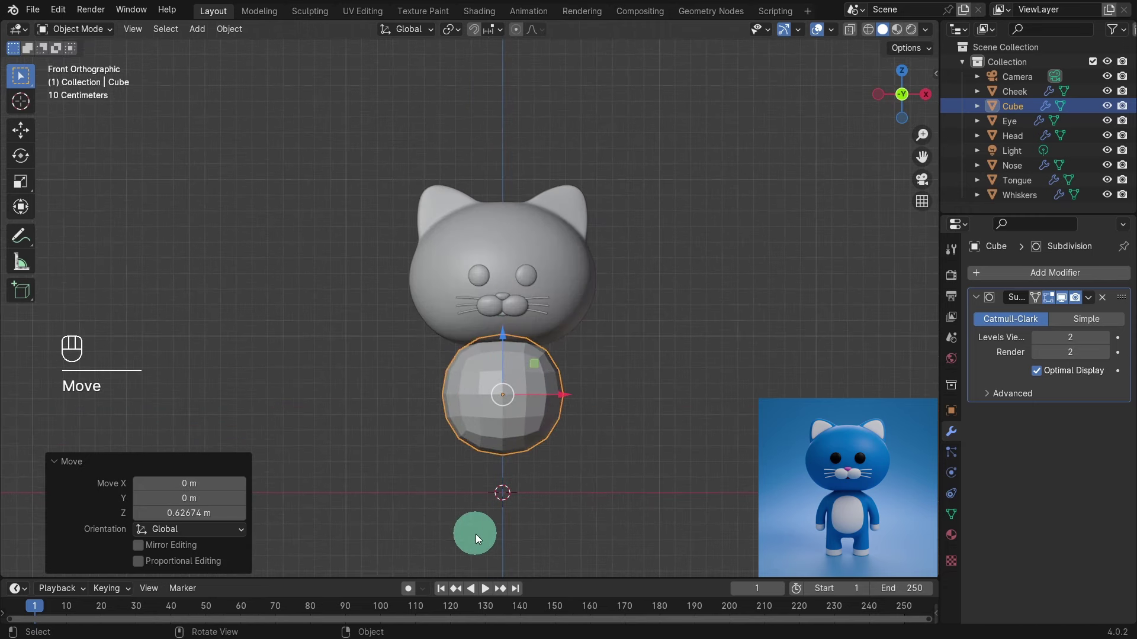
scroll(475, 535, up, 1)
shift+middle_drag(446, 533, 442, 431)
scroll(479, 467, up, 1)
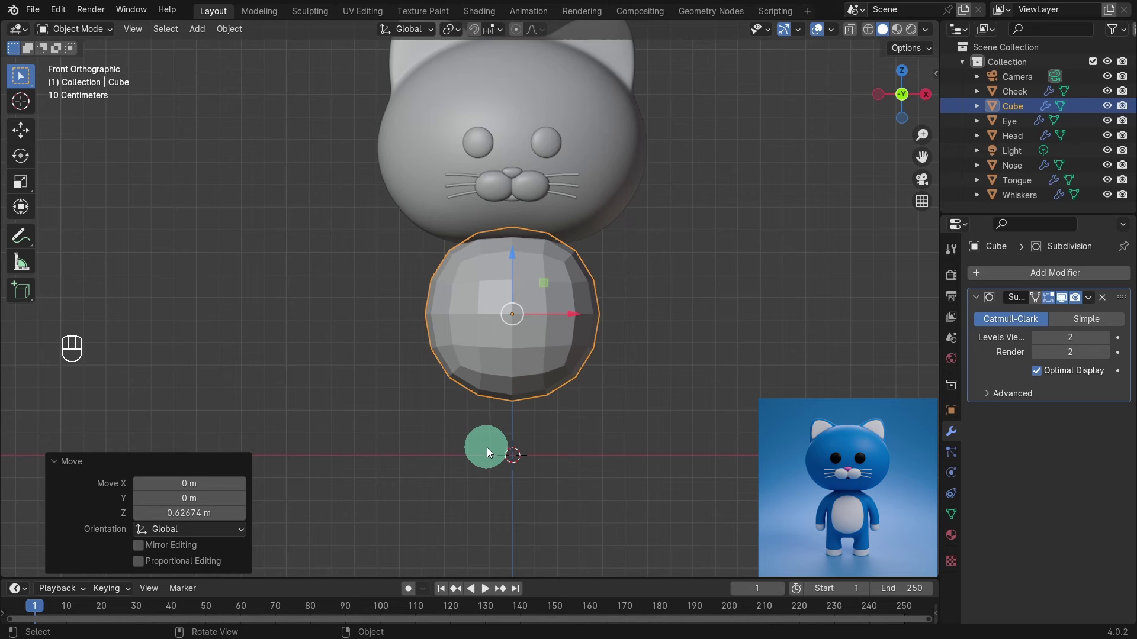
key(ctrl+a)
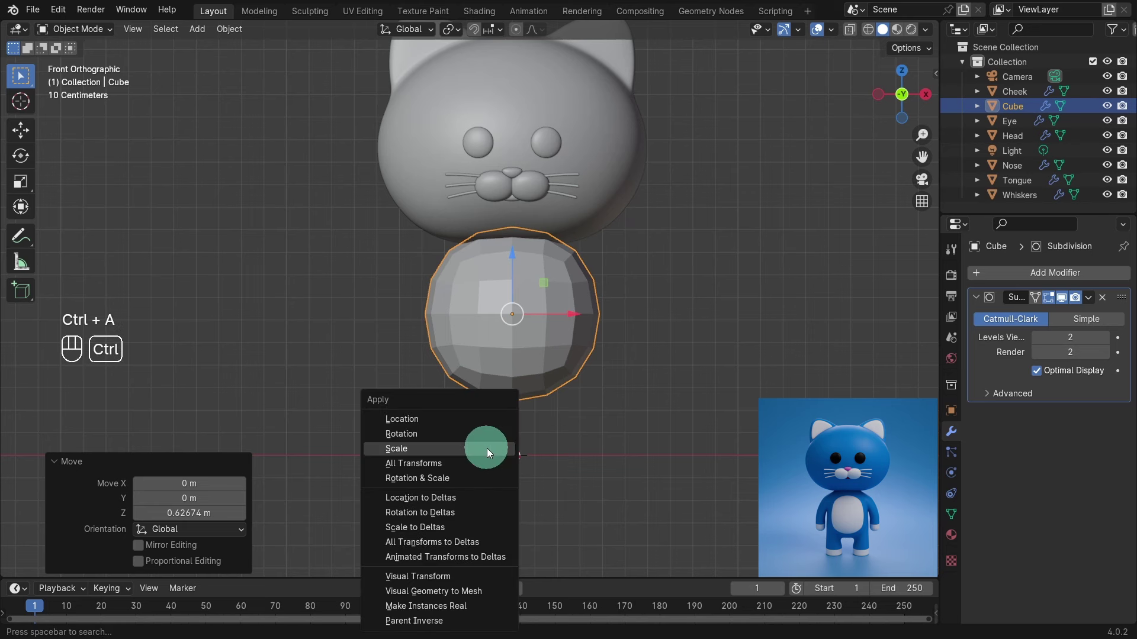
click(485, 448)
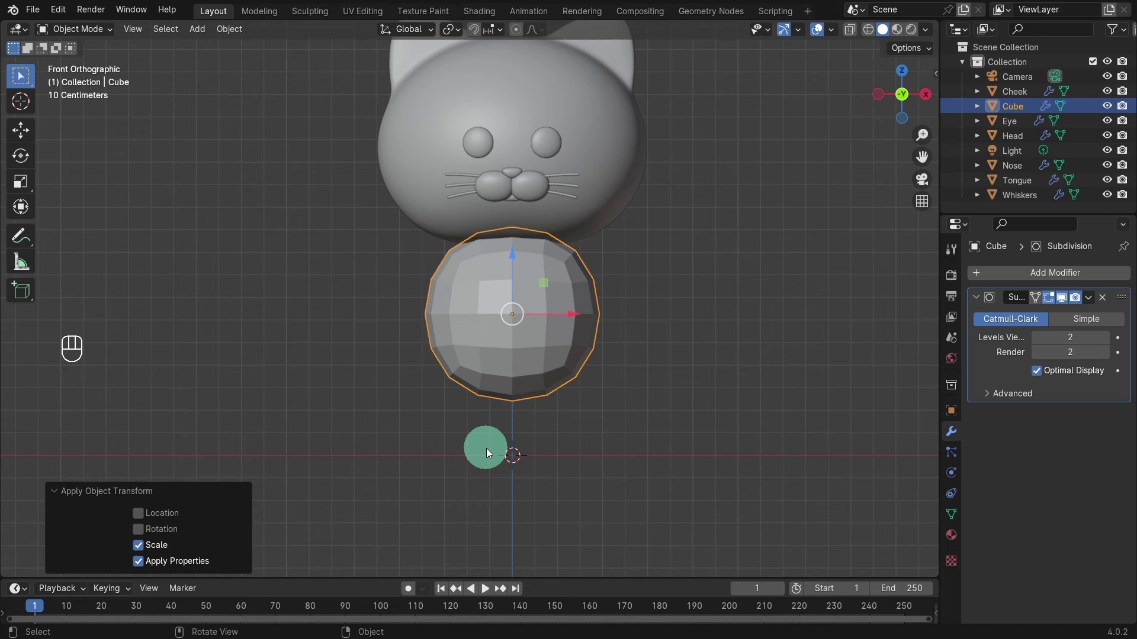
Turn on X-ray and scale the body cube's top vertices uniformly to about 0.704 in Edit Mode
click(851, 30)
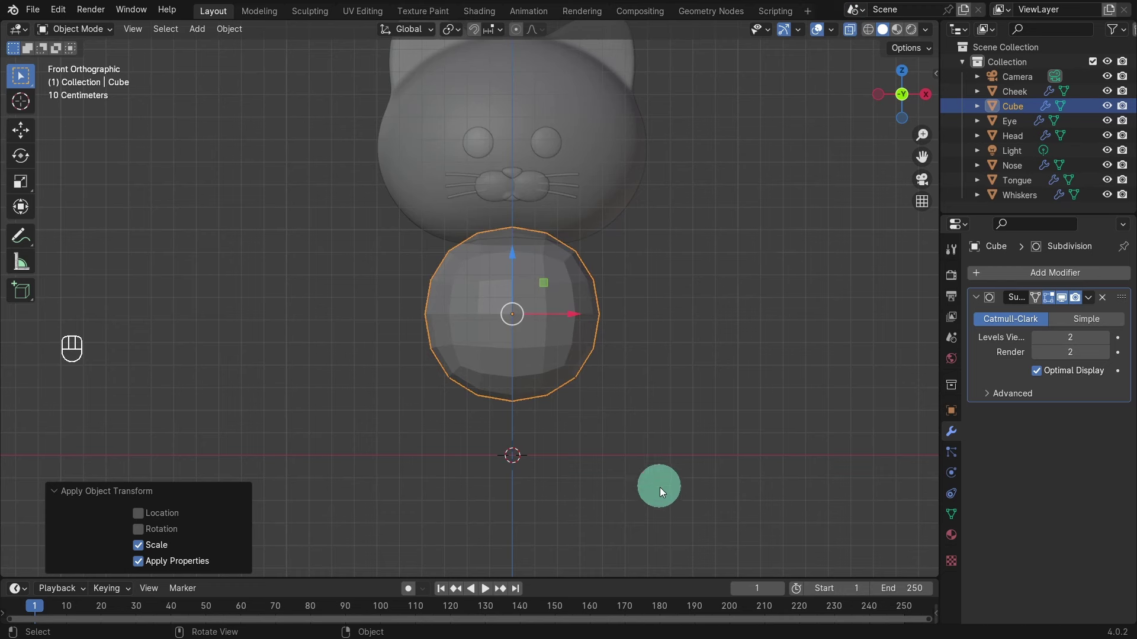
key(Tab)
click(658, 484)
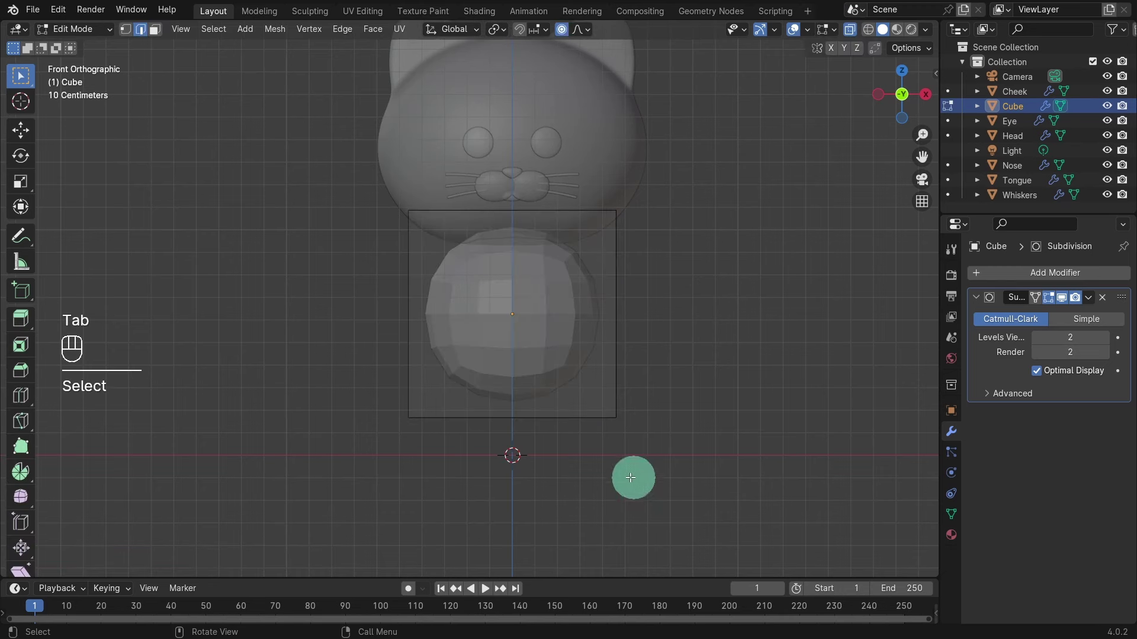
key(1)
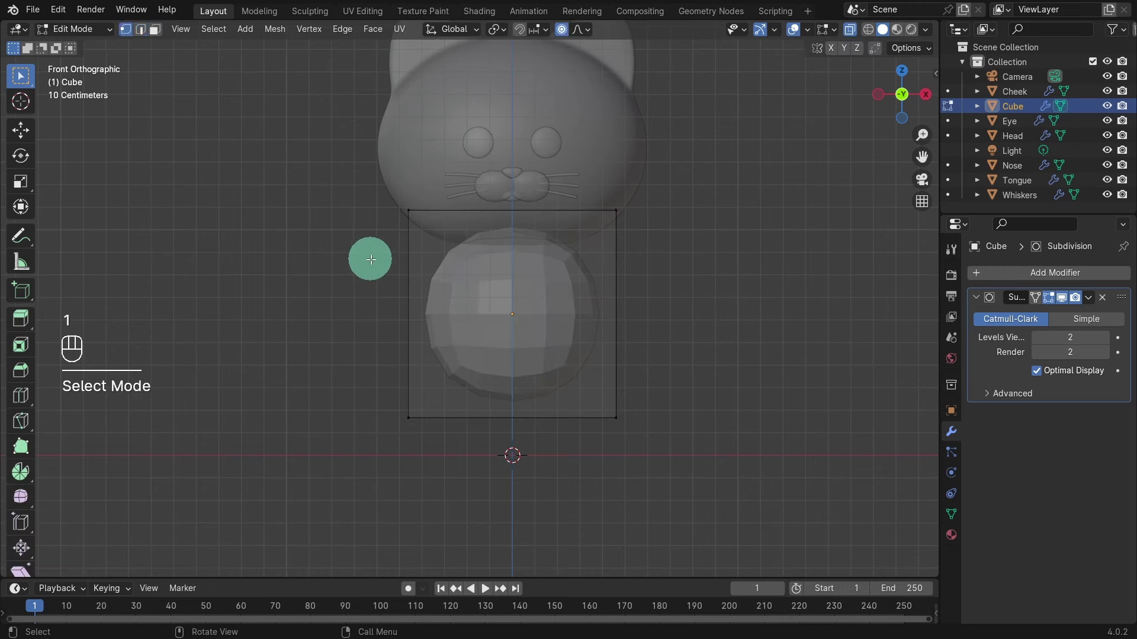
drag(357, 171, 656, 258)
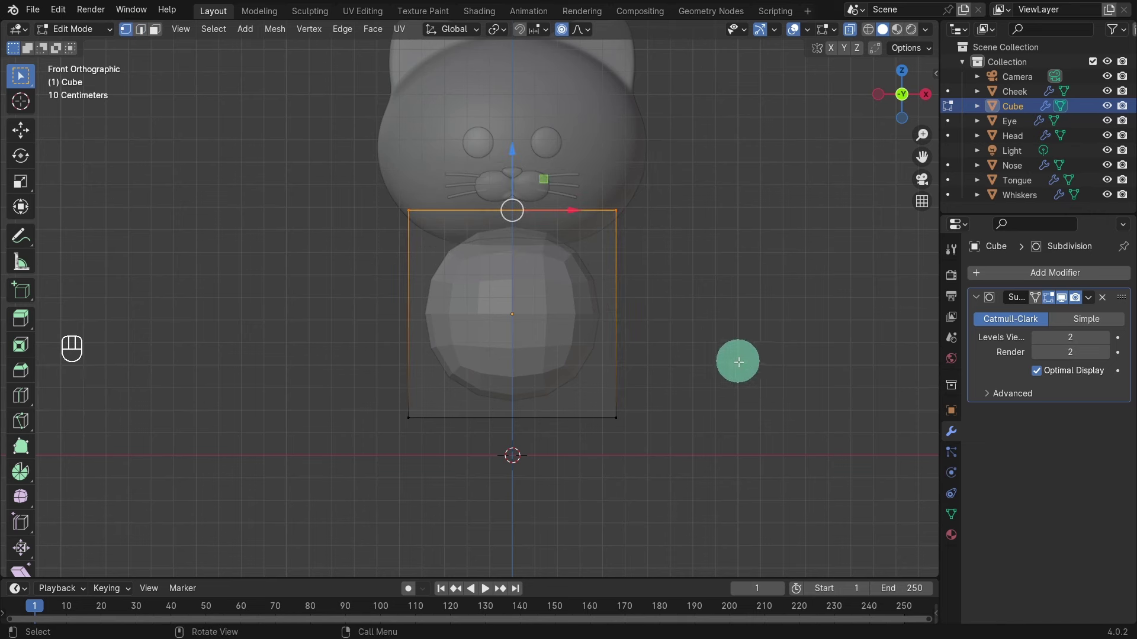
key(s)
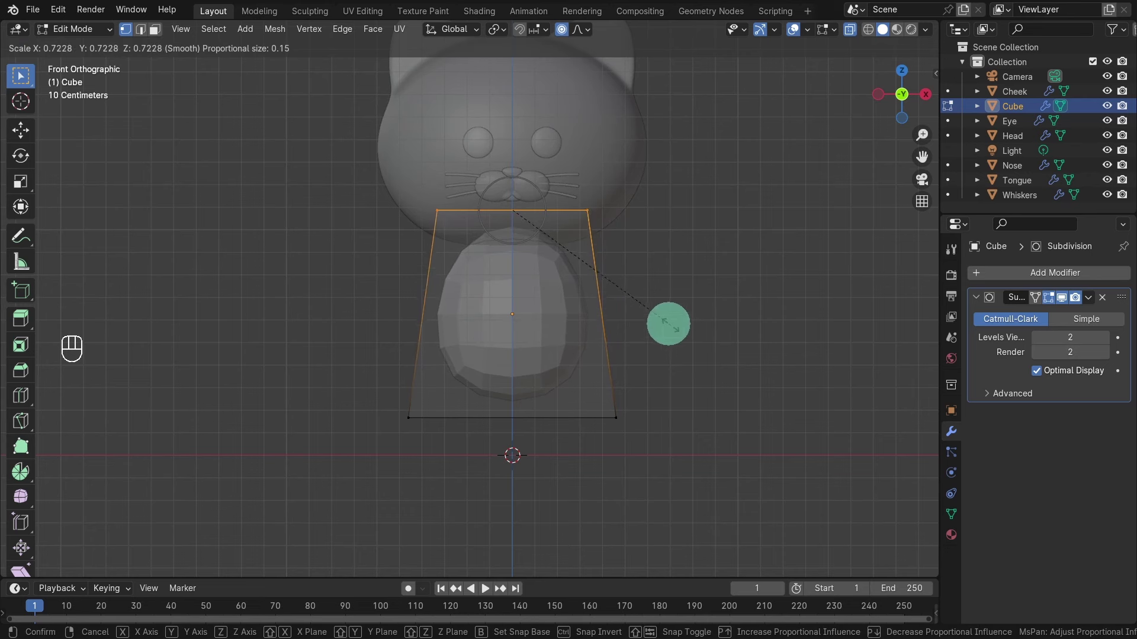
click(666, 323)
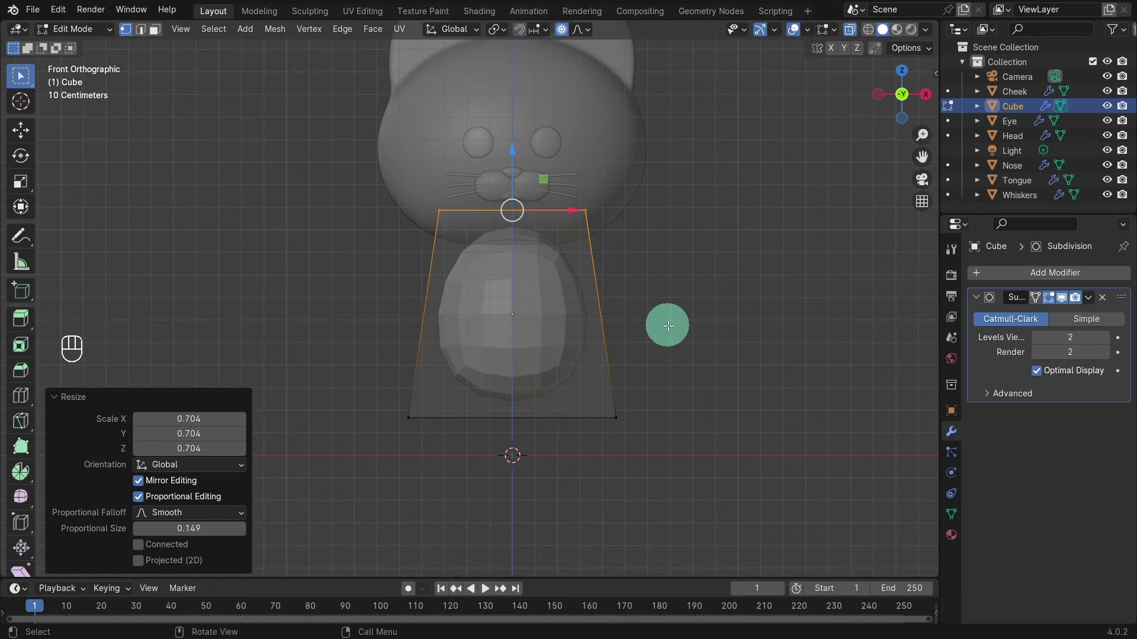
In the right side view, move the cube's top front and top back vertices inward along Y, the back ones by about -0.081 m
key(KP_3)
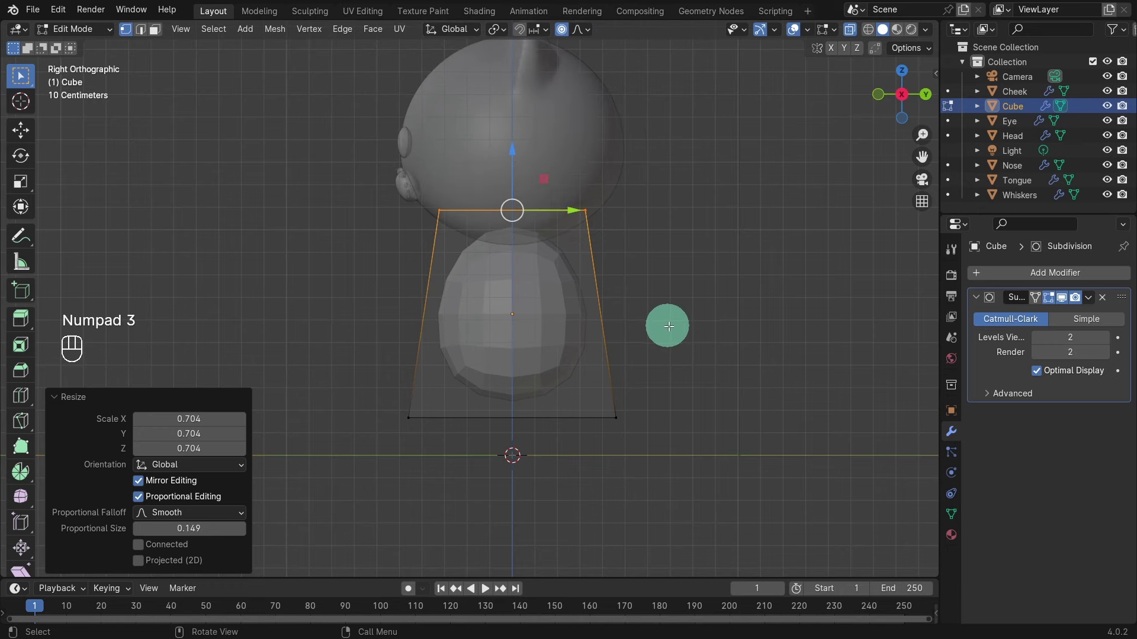
click(398, 190)
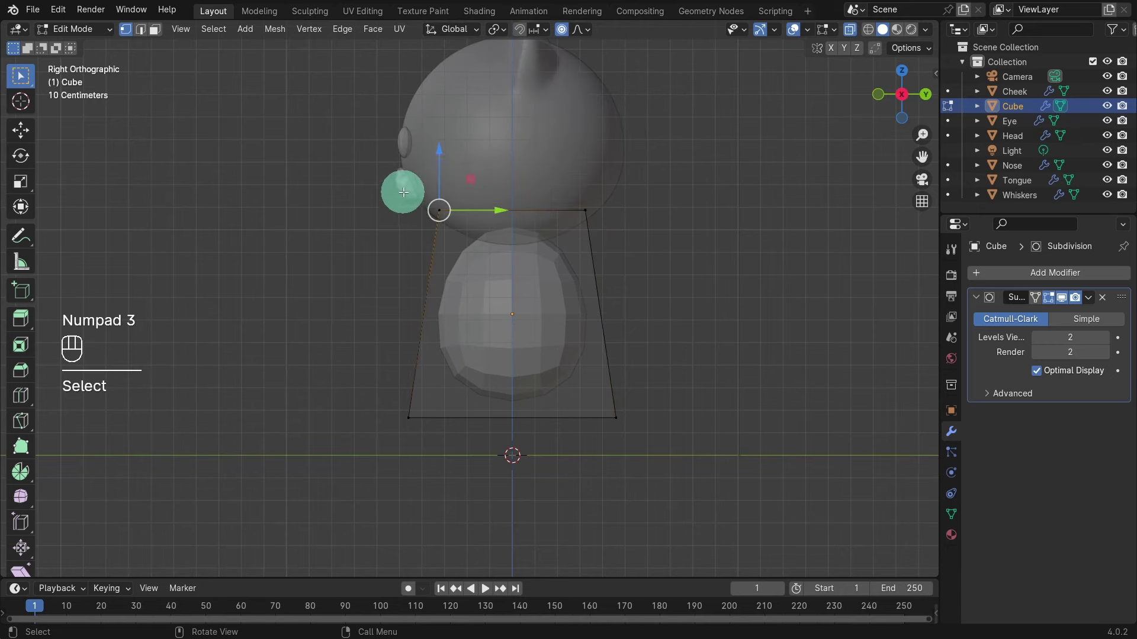
drag(398, 191, 520, 211)
drag(655, 190, 582, 236)
drag(642, 208, 625, 210)
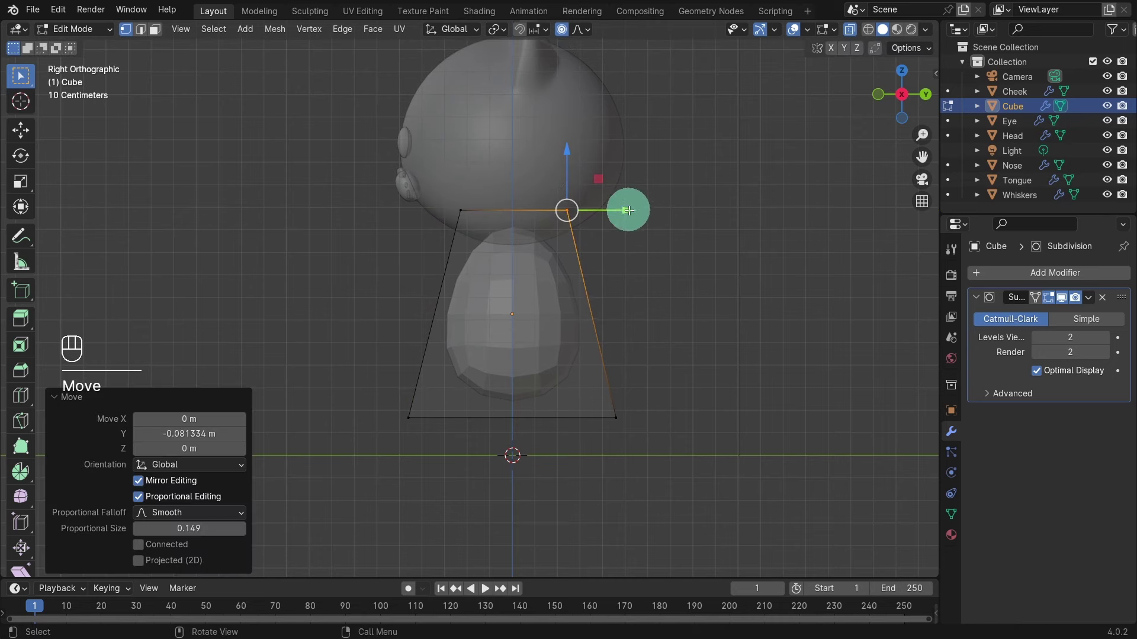
Apply the body's Subdivision modifier in Object Mode and shade the body smooth
key(KP_1)
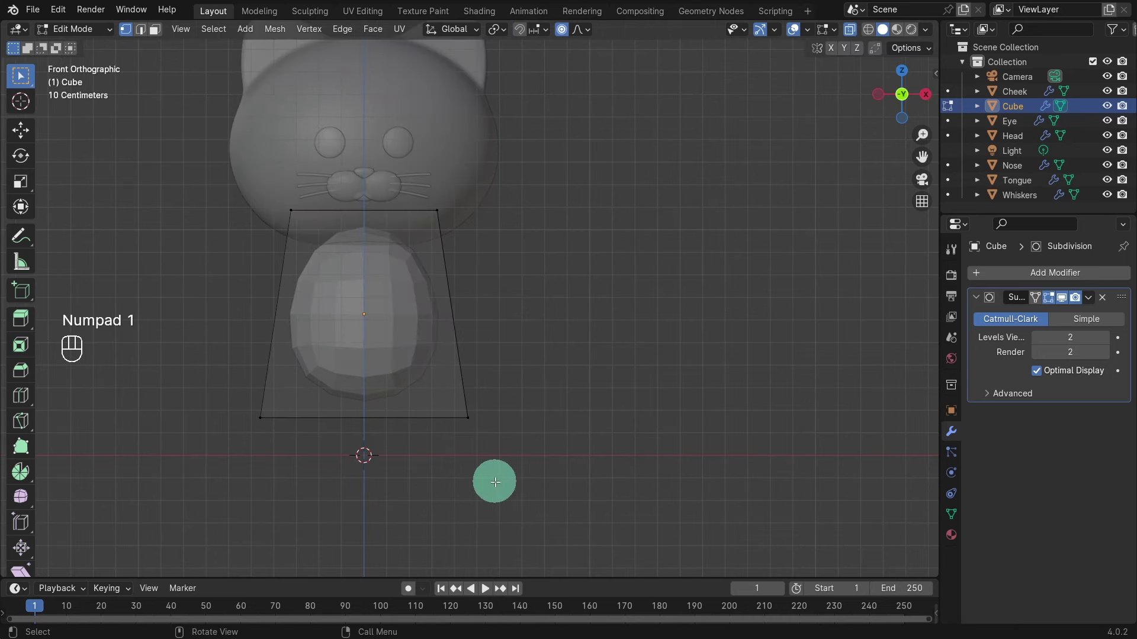
key(Tab)
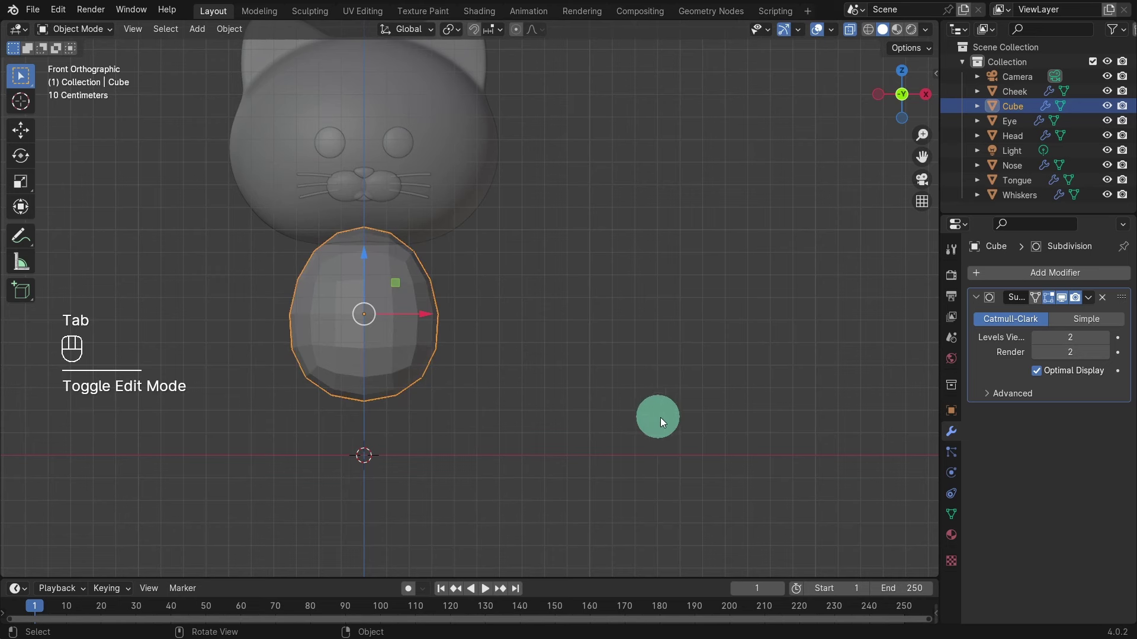
click(1088, 297)
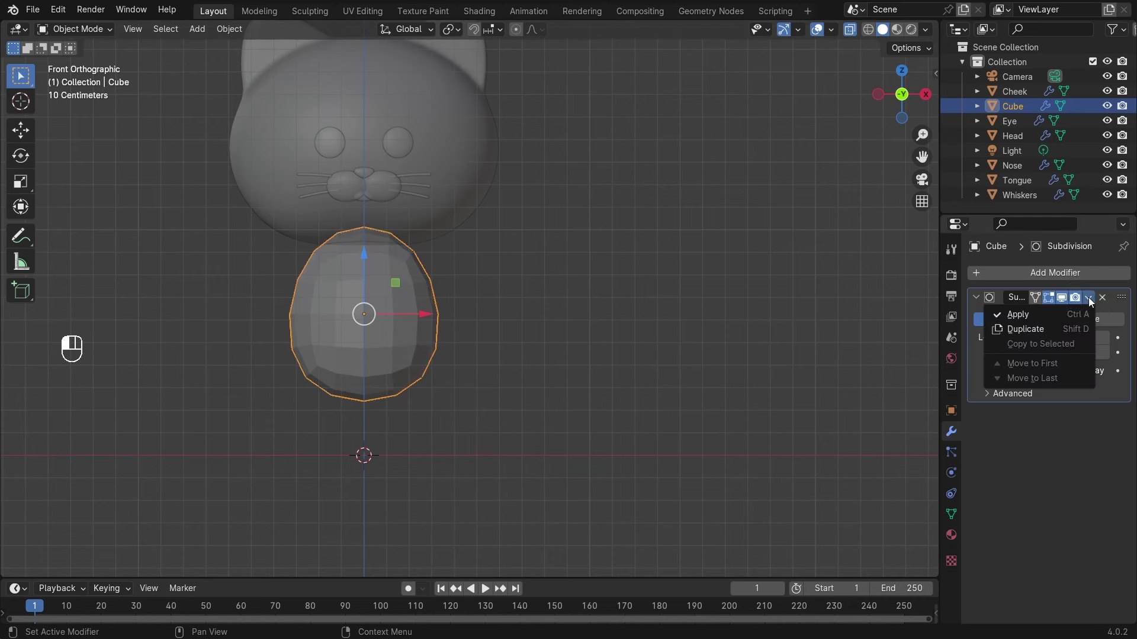
click(1025, 314)
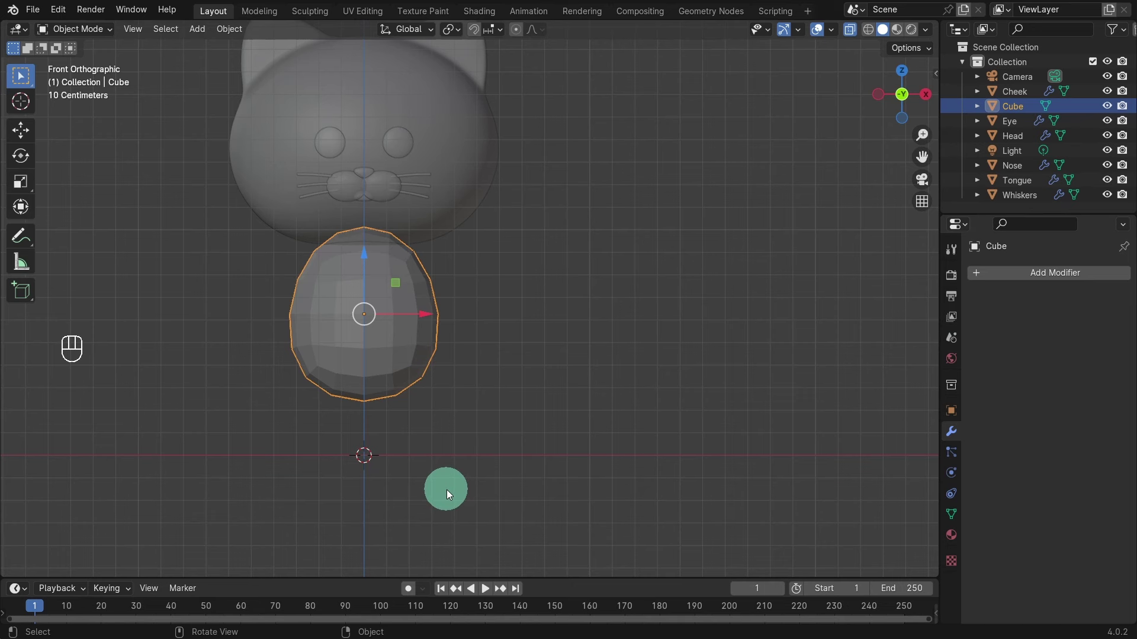
right_click(347, 293)
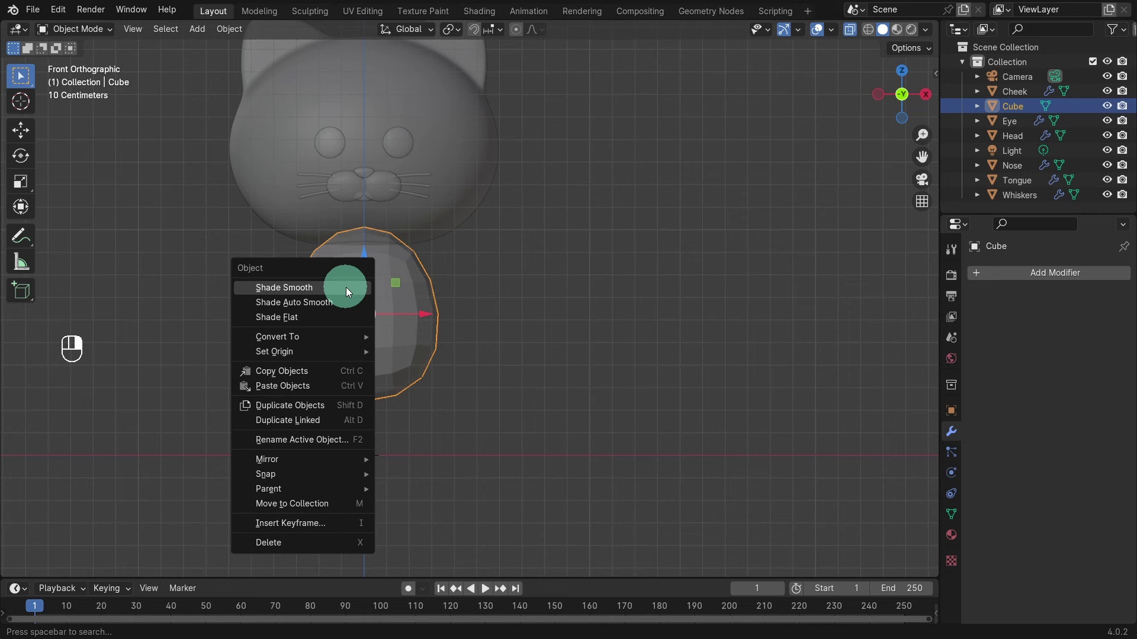
click(346, 288)
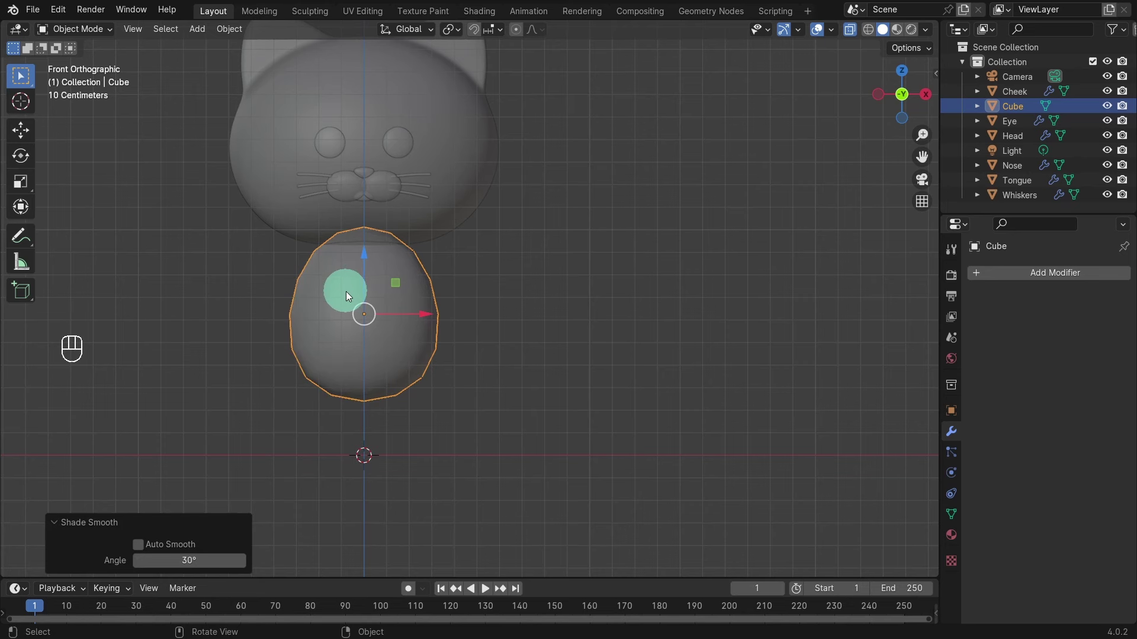
Delete the vertices of the body's negative X half, keeping the centre line
key(Tab)
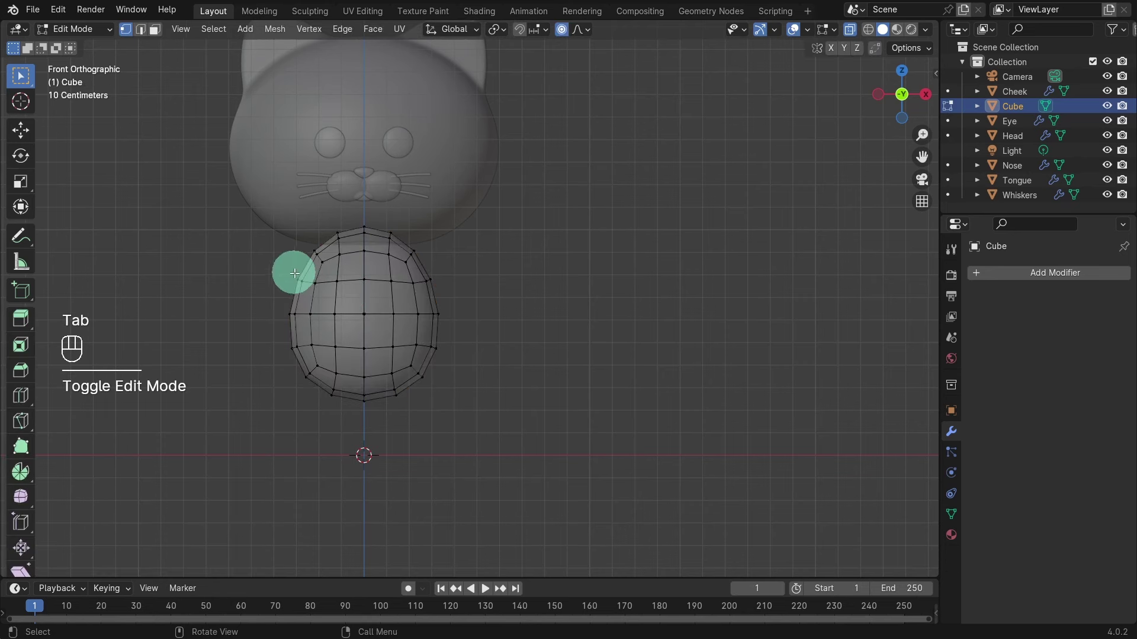
key(1)
drag(251, 190, 362, 456)
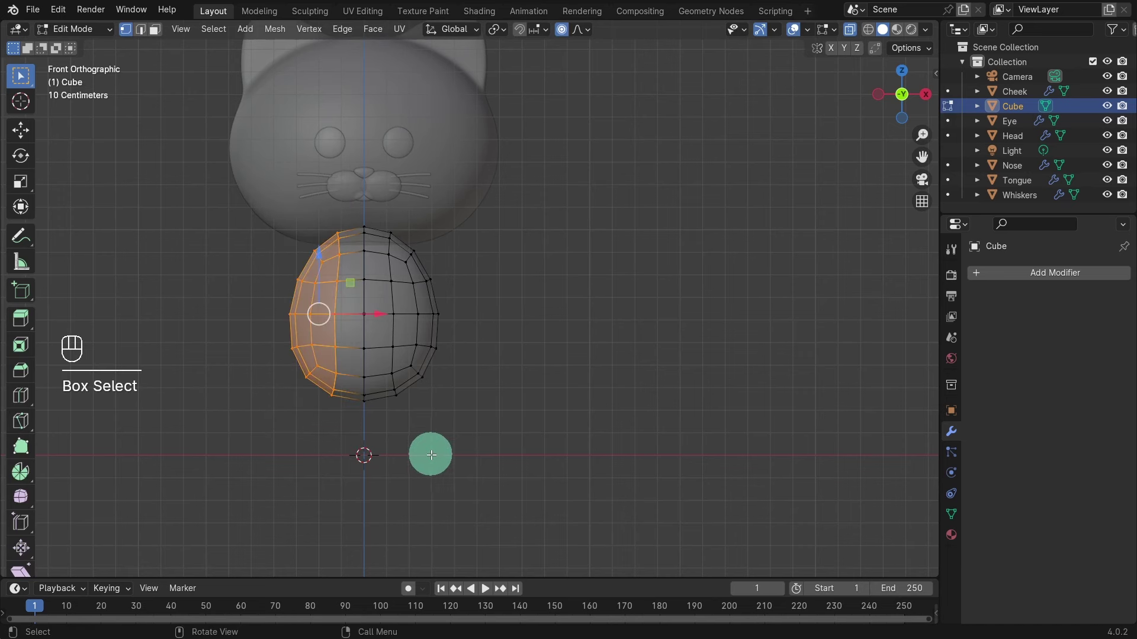
key(x)
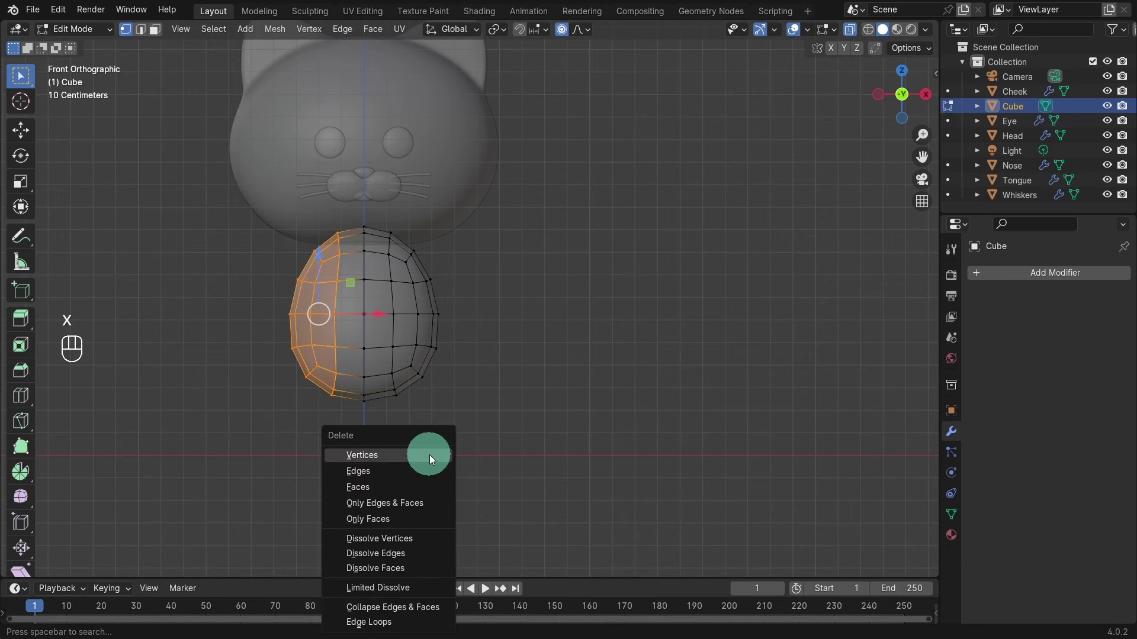
click(428, 454)
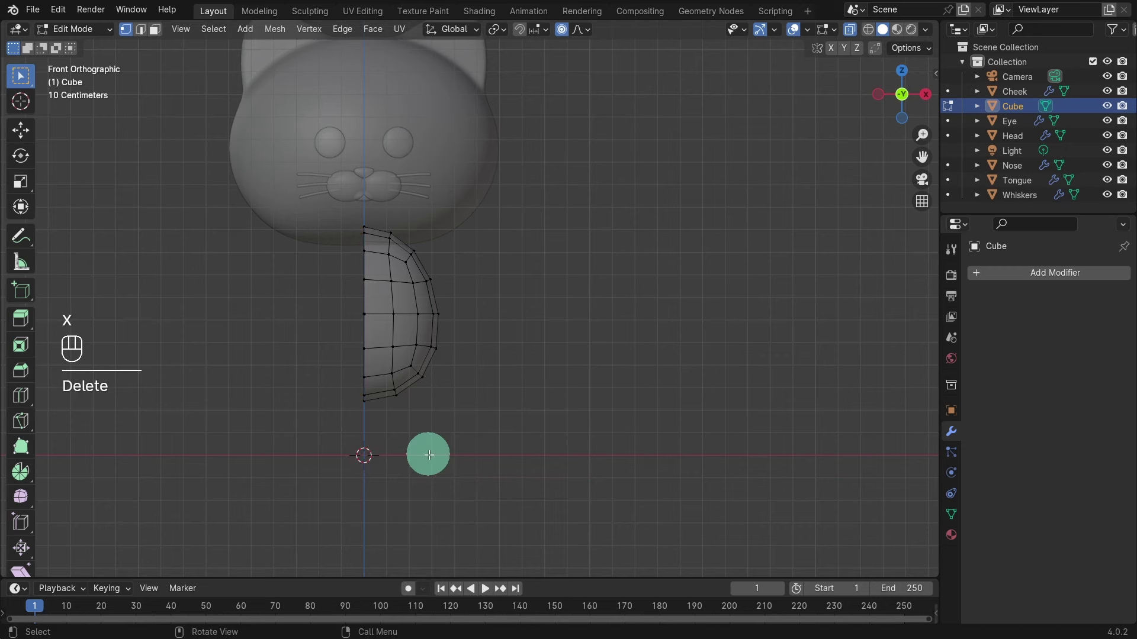
Add a Mirror modifier on the X axis to the body with Clipping and the edit cage display enabled
click(1039, 274)
mouse_move(1040, 275)
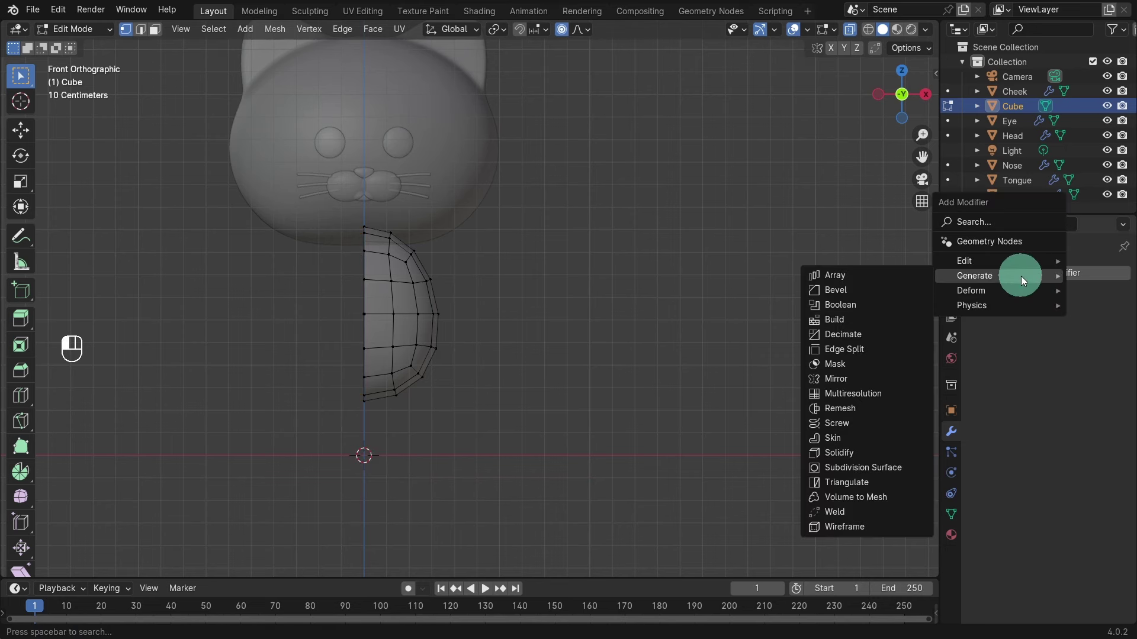
click(872, 380)
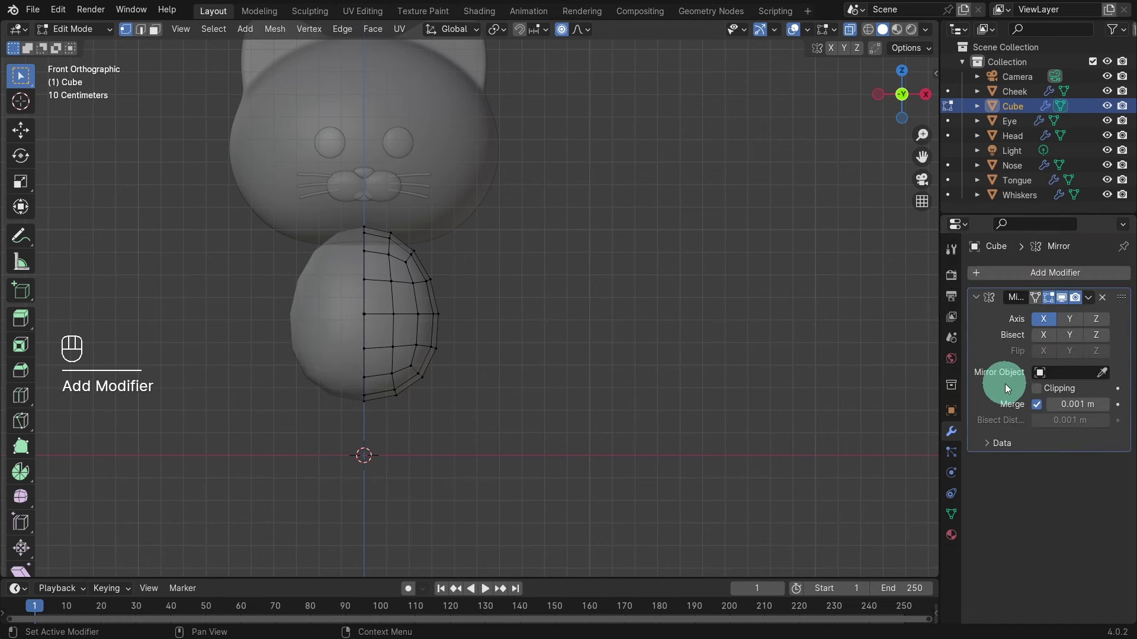
click(1037, 388)
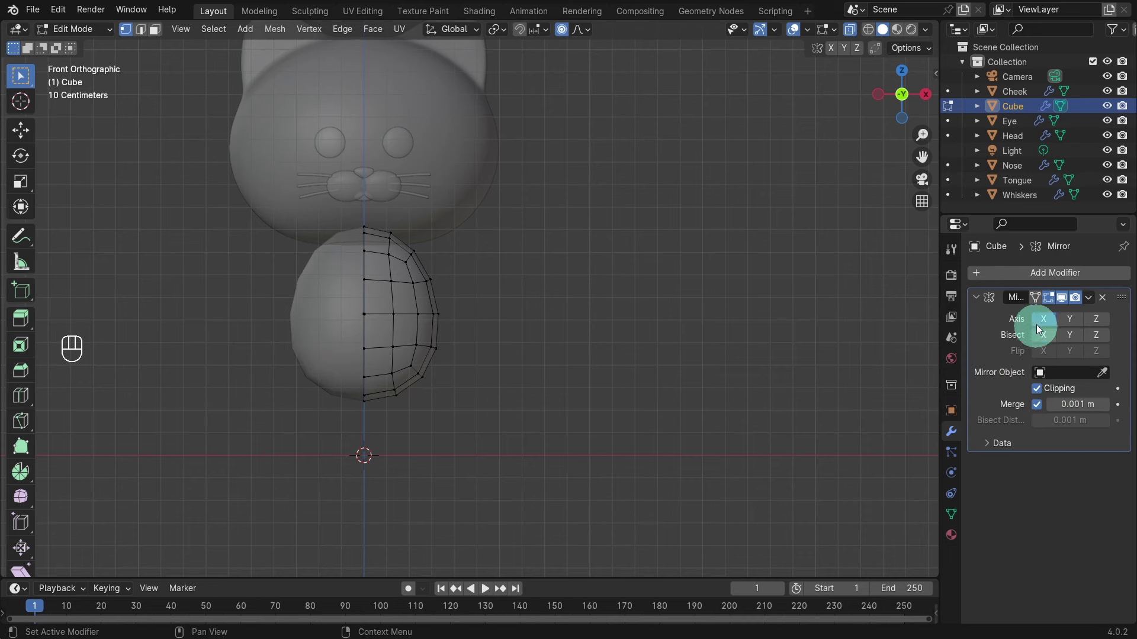
click(1035, 297)
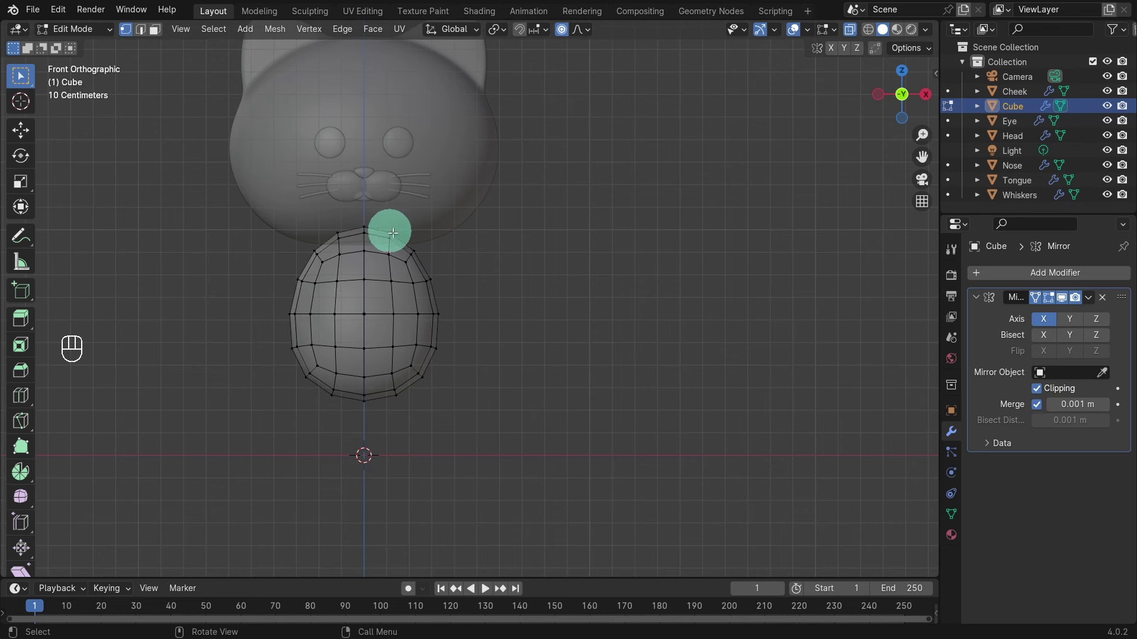
Add a Subdivision Surface modifier to the body with viewport and render levels set to 3
click(1042, 276)
mouse_move(1041, 274)
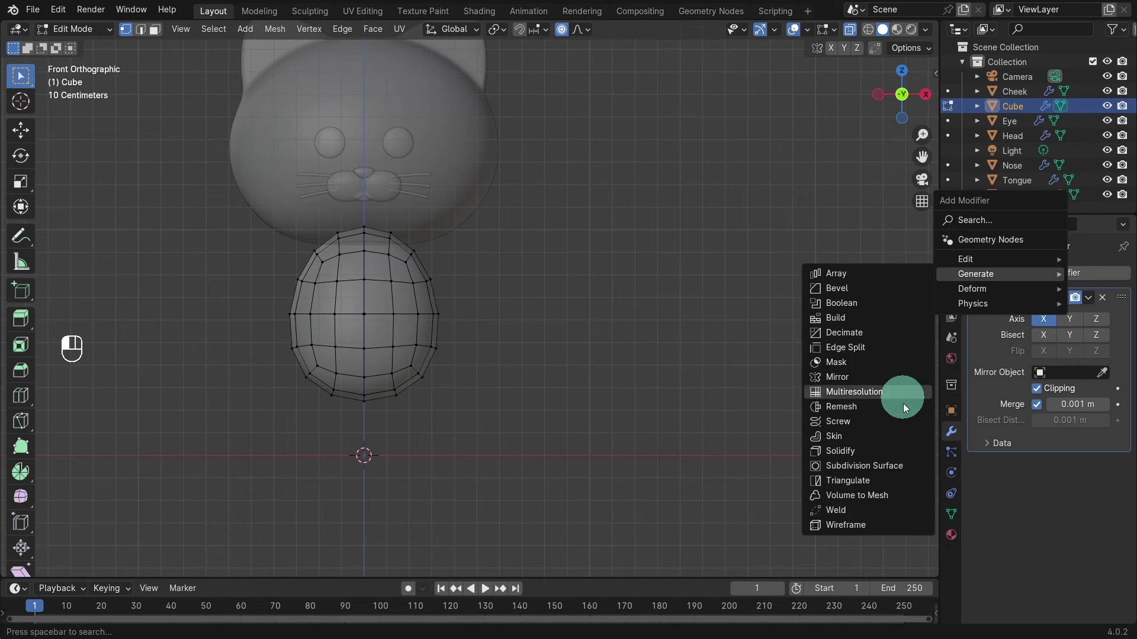
click(901, 465)
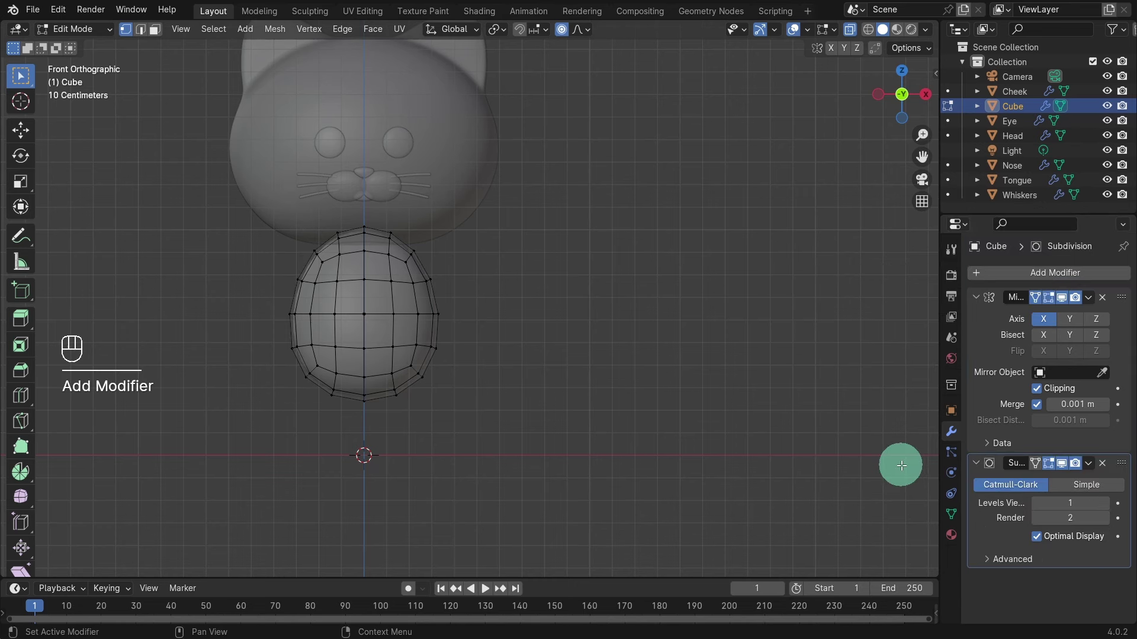
click(1103, 505)
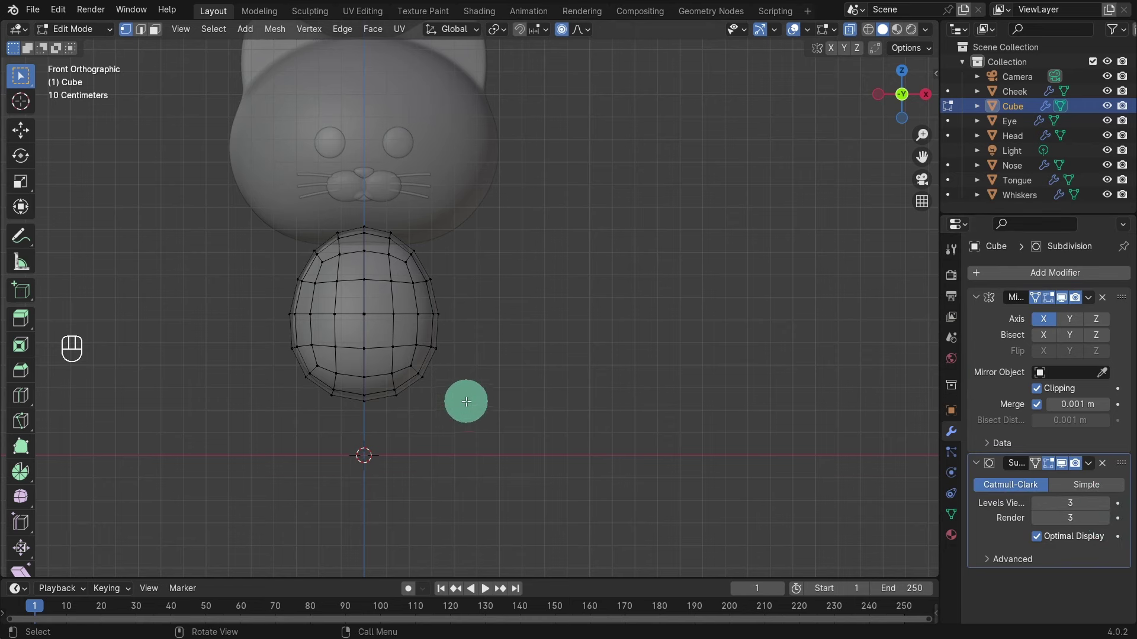
Turn off X-ray and delete one vertex low on the body's side to open a hole in the mesh
mouse_move(464, 401)
middle_down()
mouse_move(464, 386)
mouse_move(367, 395)
mouse_move(457, 383)
middle_up()
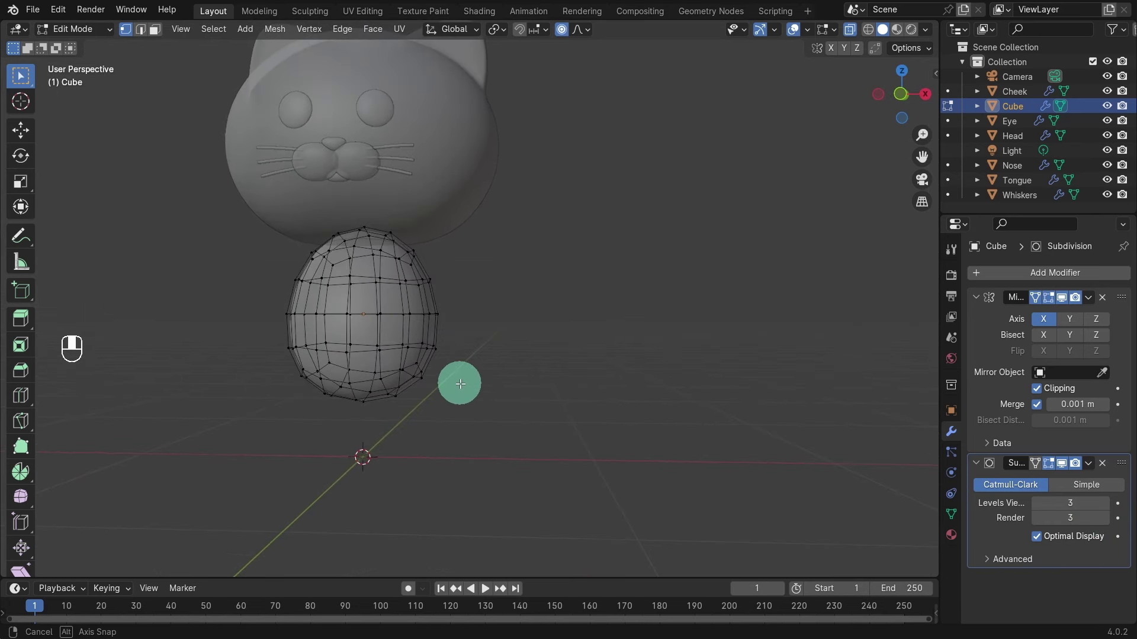
click(850, 29)
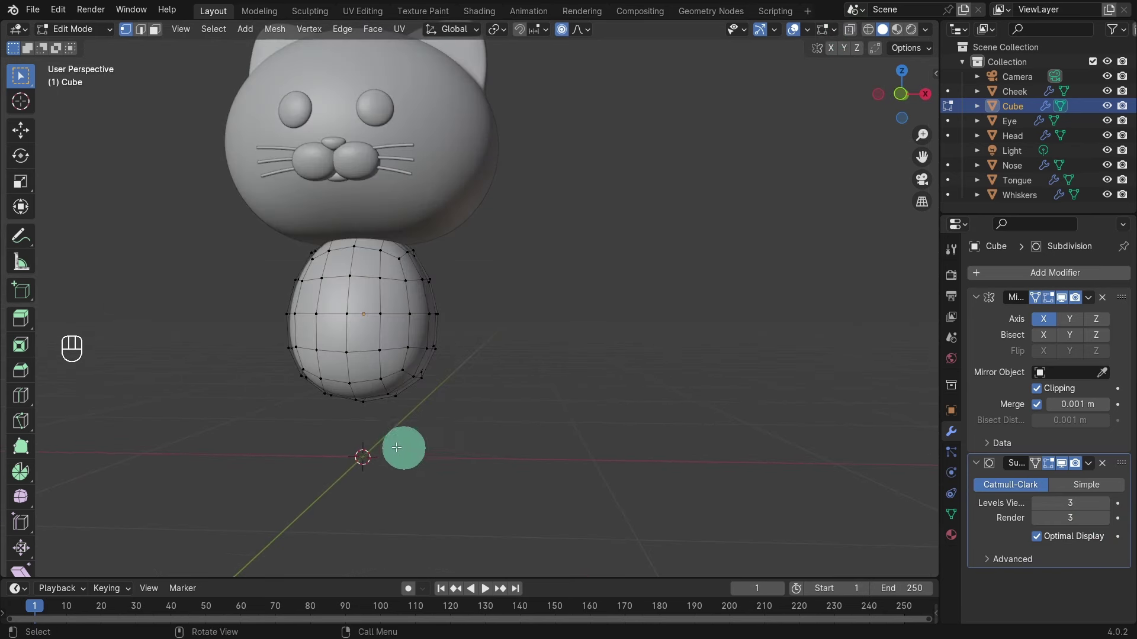
shift+middle_drag(256, 375, 396, 372)
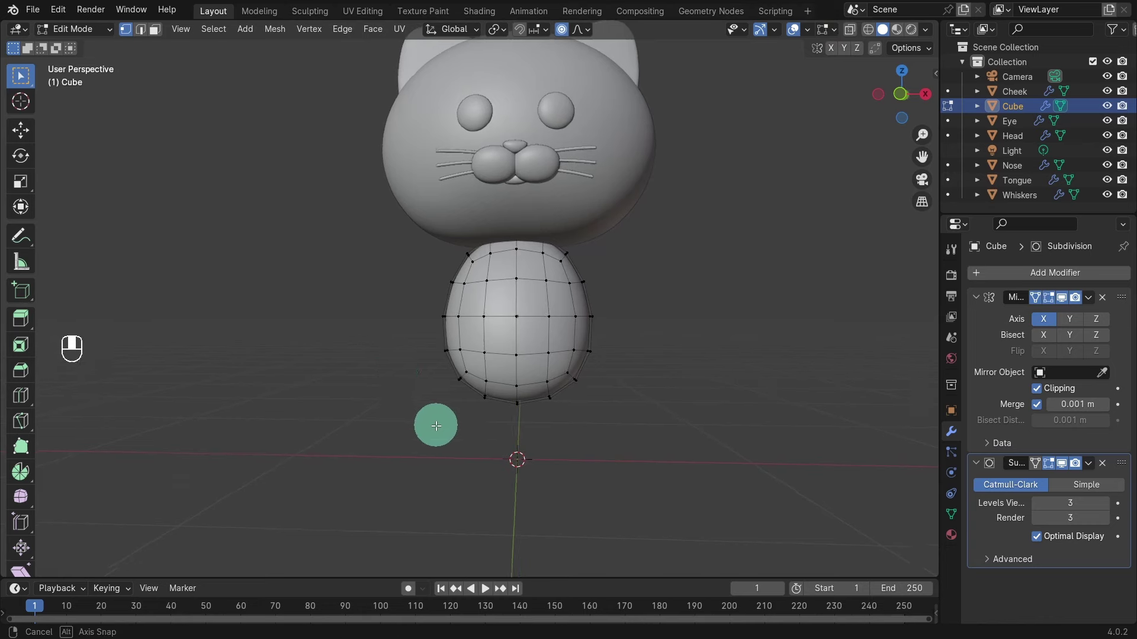
middle_drag(434, 426, 292, 375)
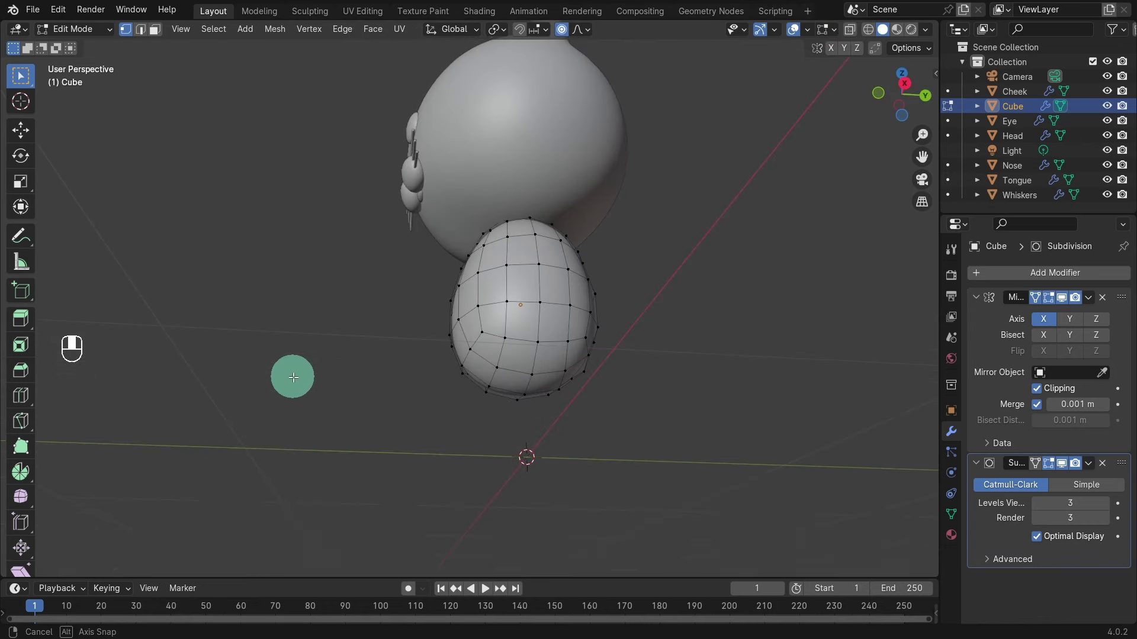
click(537, 340)
middle_drag(393, 418, 426, 413)
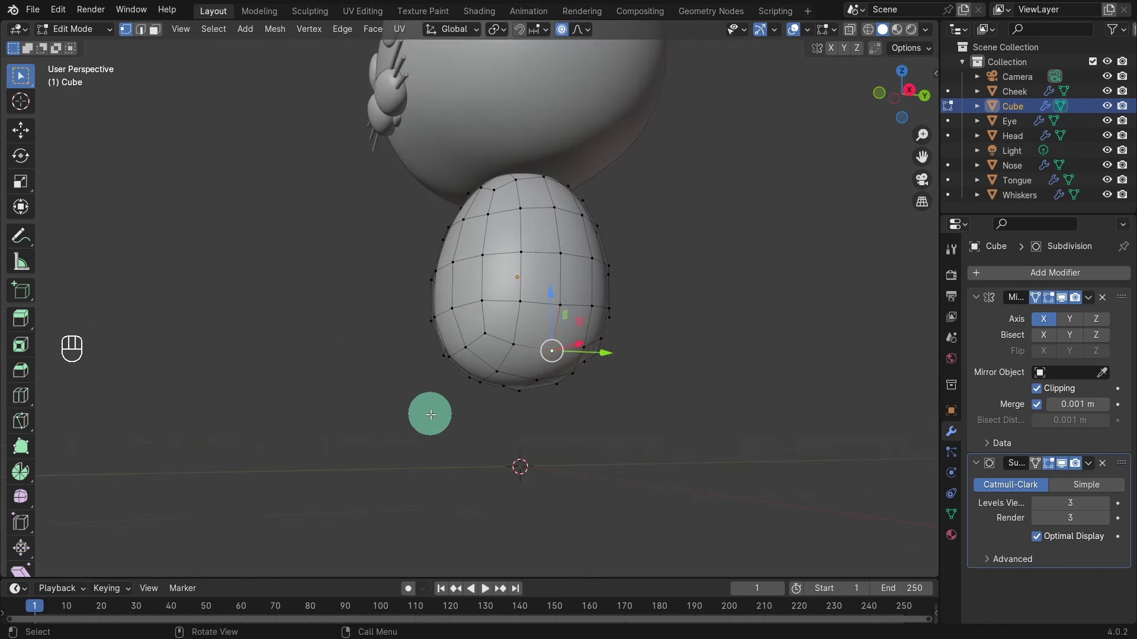
key(x)
click(389, 414)
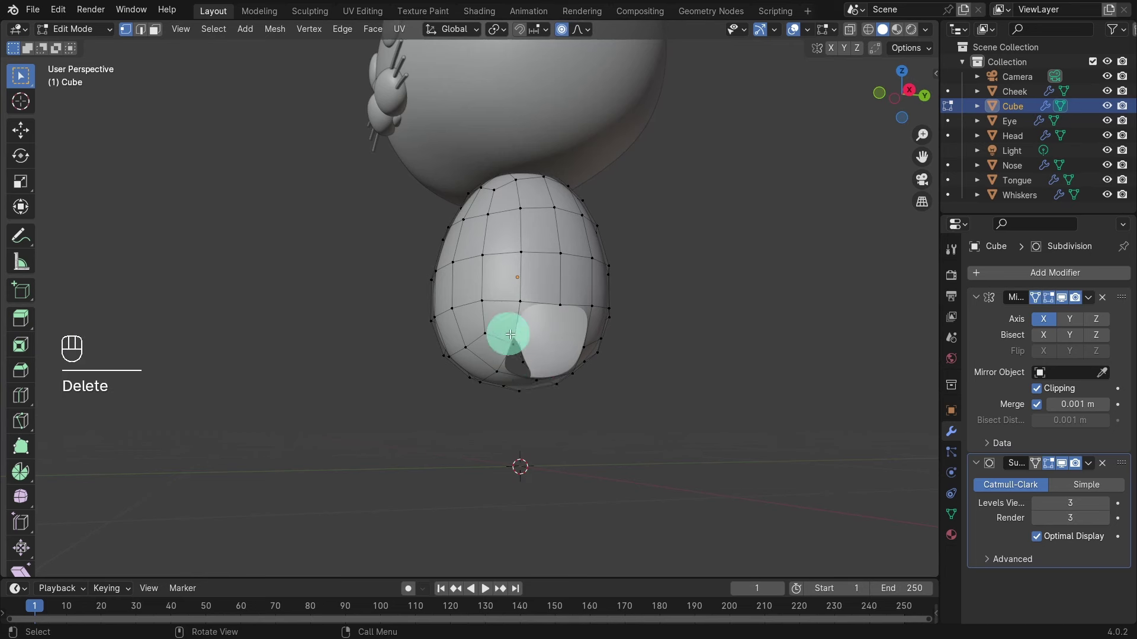
Select the edge loop around the hole low on the body's side and make it circular with LoopTools Circle
scroll(441, 407, up, 2)
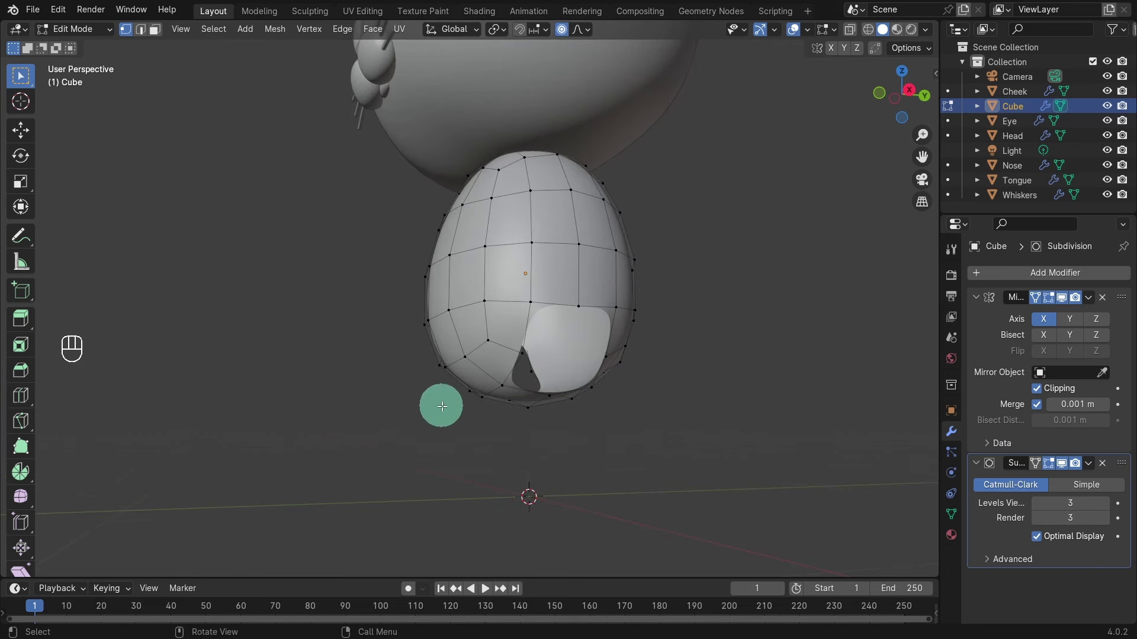
key(alt)
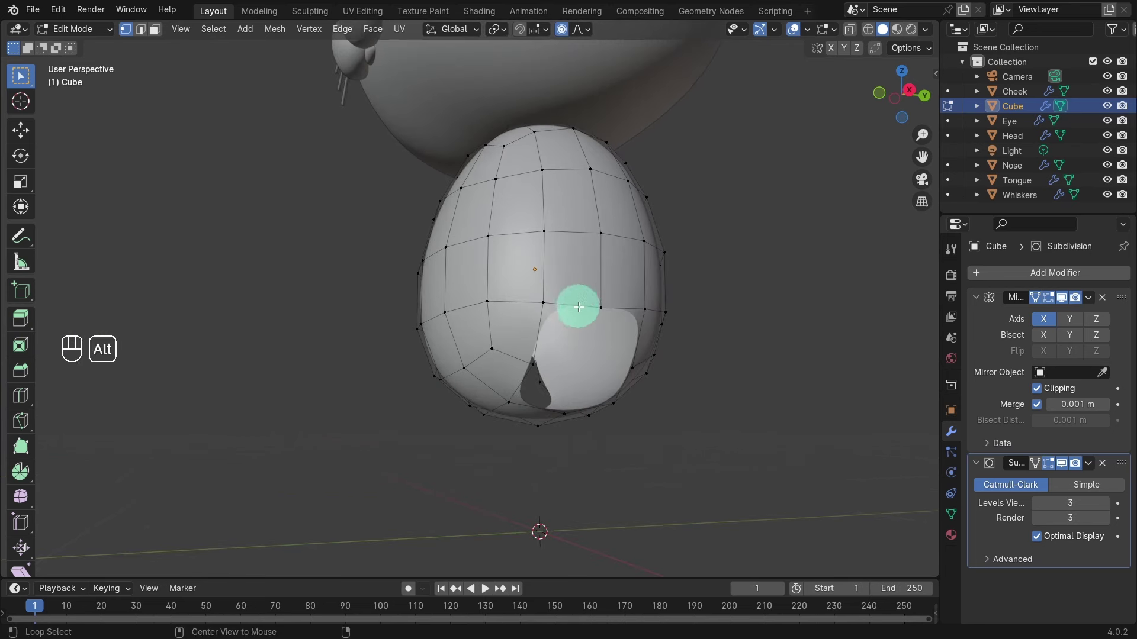
alt+click(578, 306)
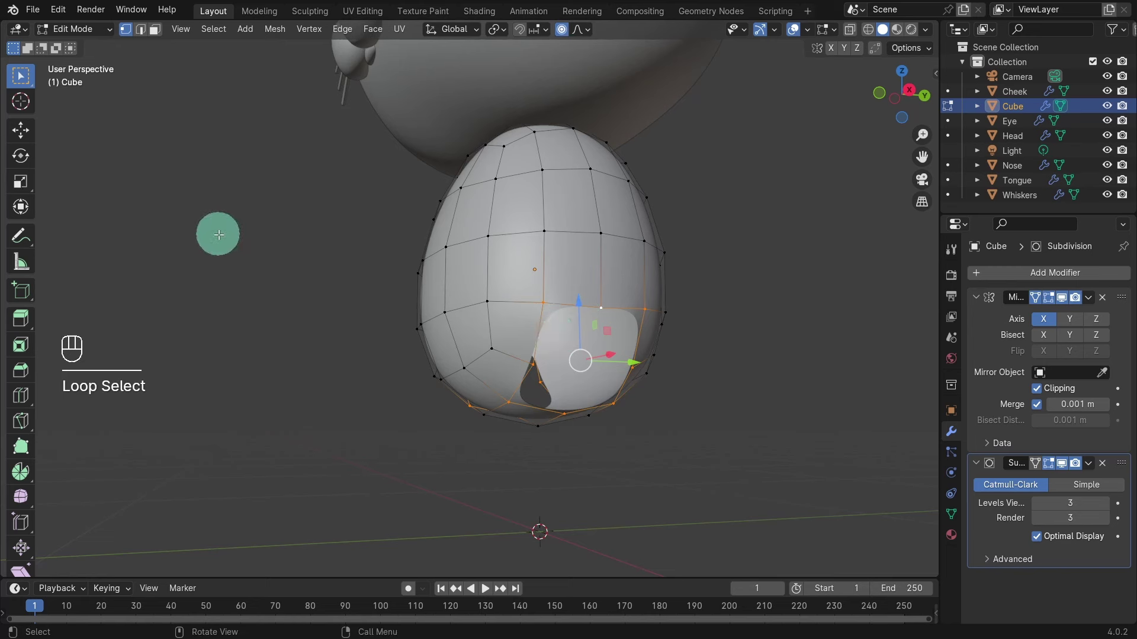
right_click(222, 230)
mouse_move(228, 214)
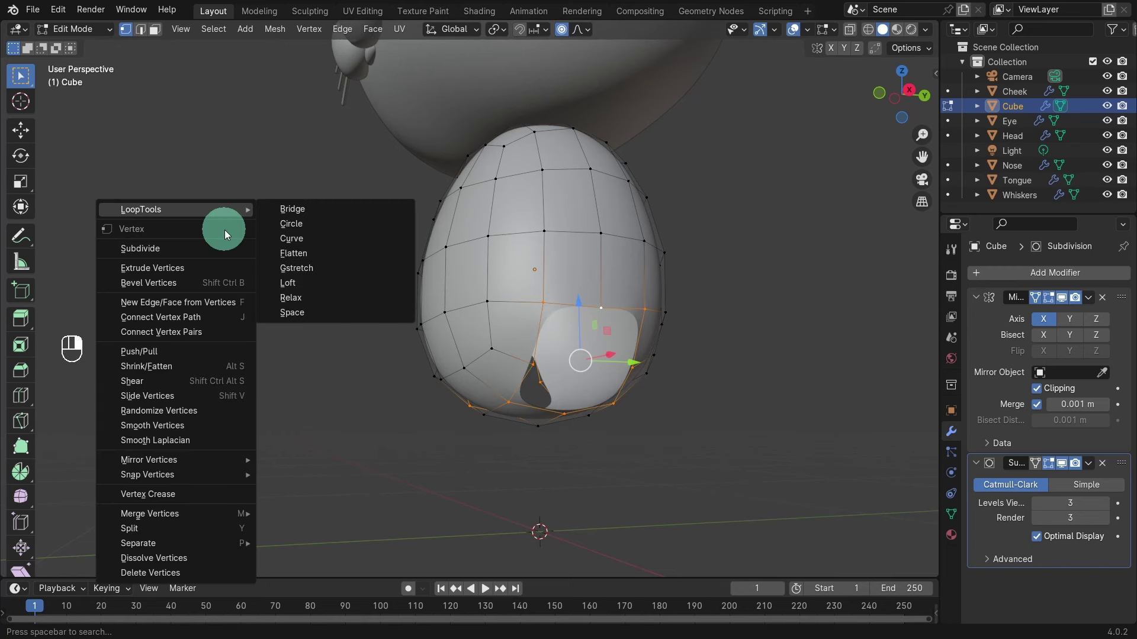
click(326, 223)
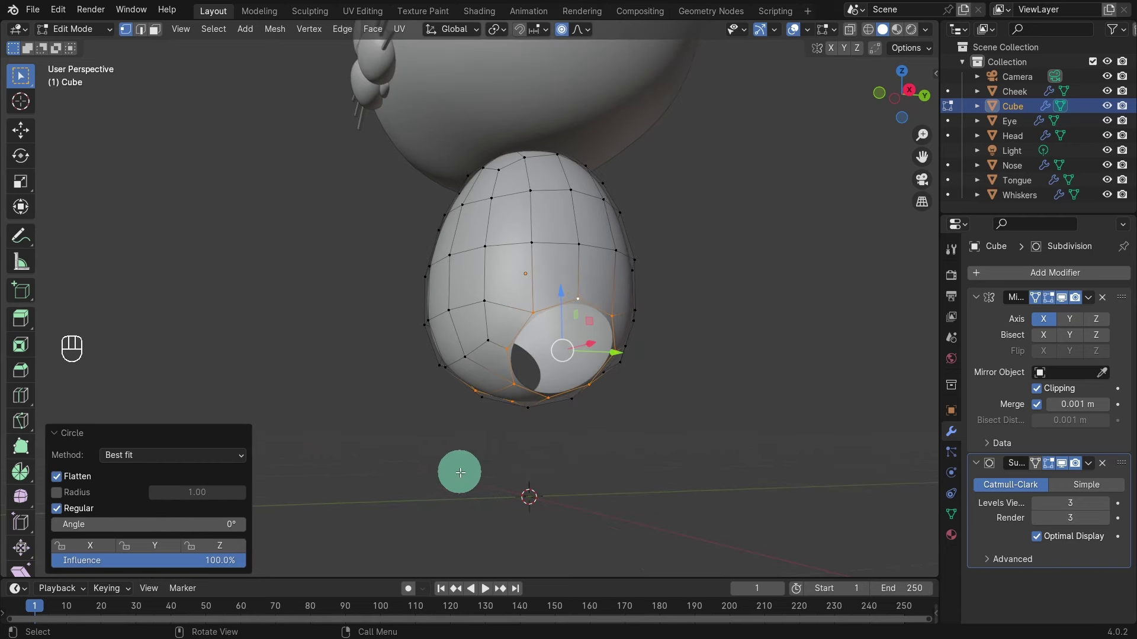
Move the circular opening about 0.02 m inward and 0.02 m down in front view
middle_drag(460, 469, 592, 482)
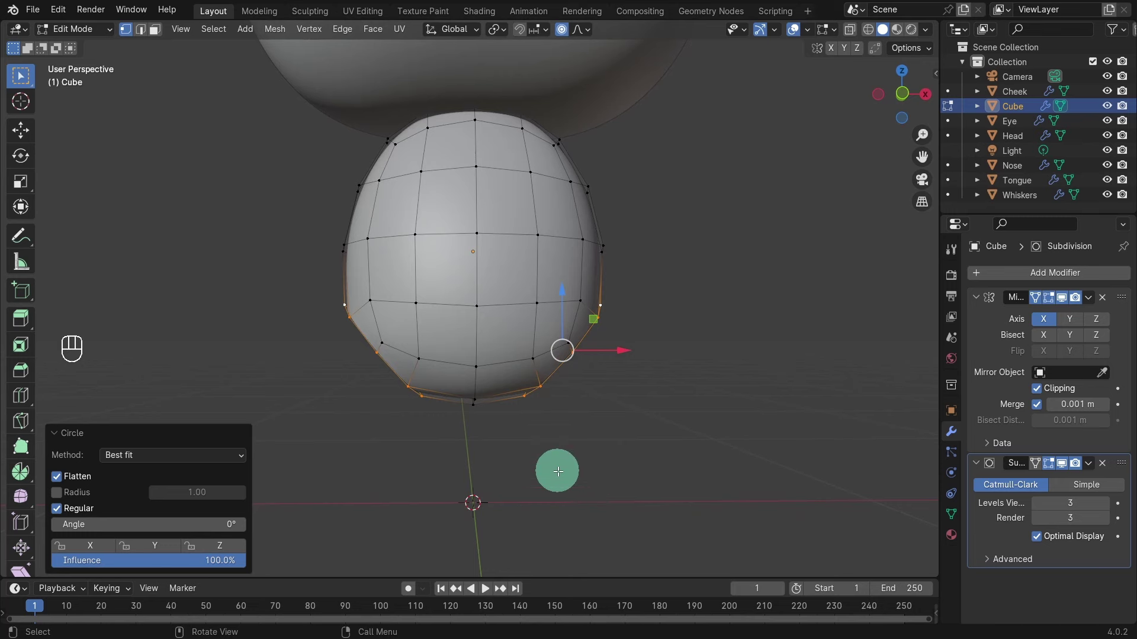
key(KP_1)
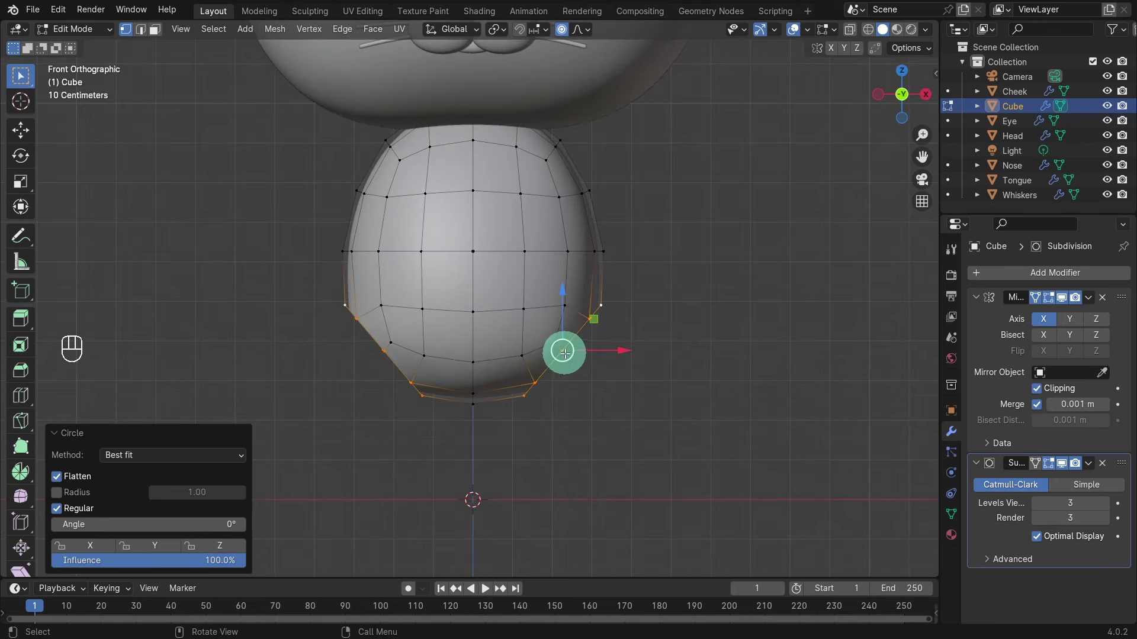
drag(562, 350, 557, 364)
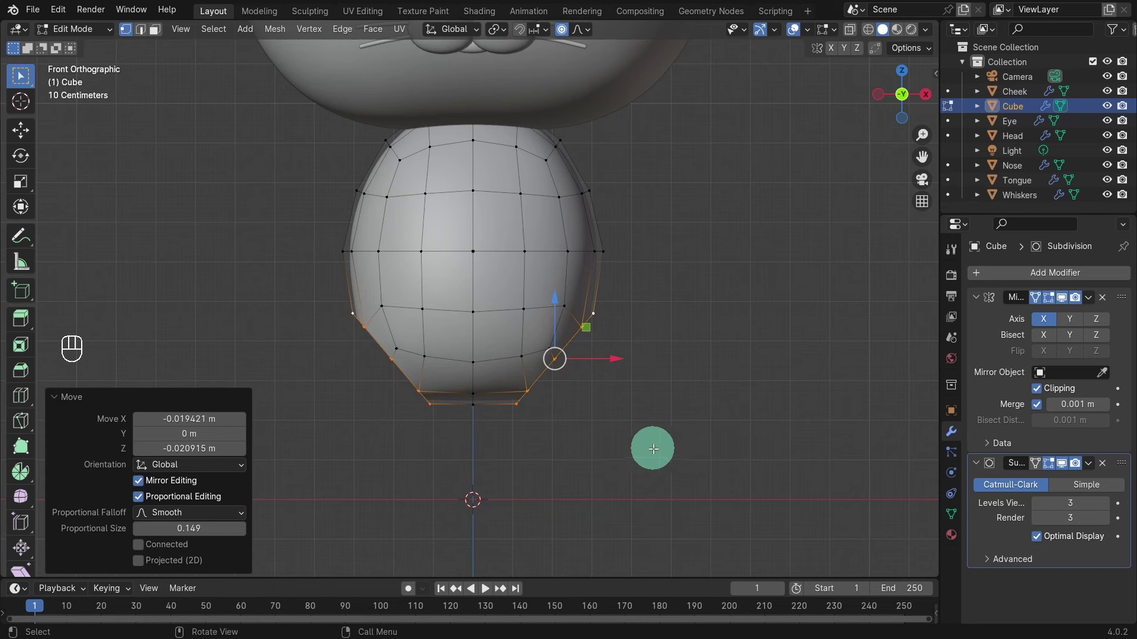
Extrude the opening's loop about 0.07 m down to start the leg and rotate the new loop about 8°
key(e)
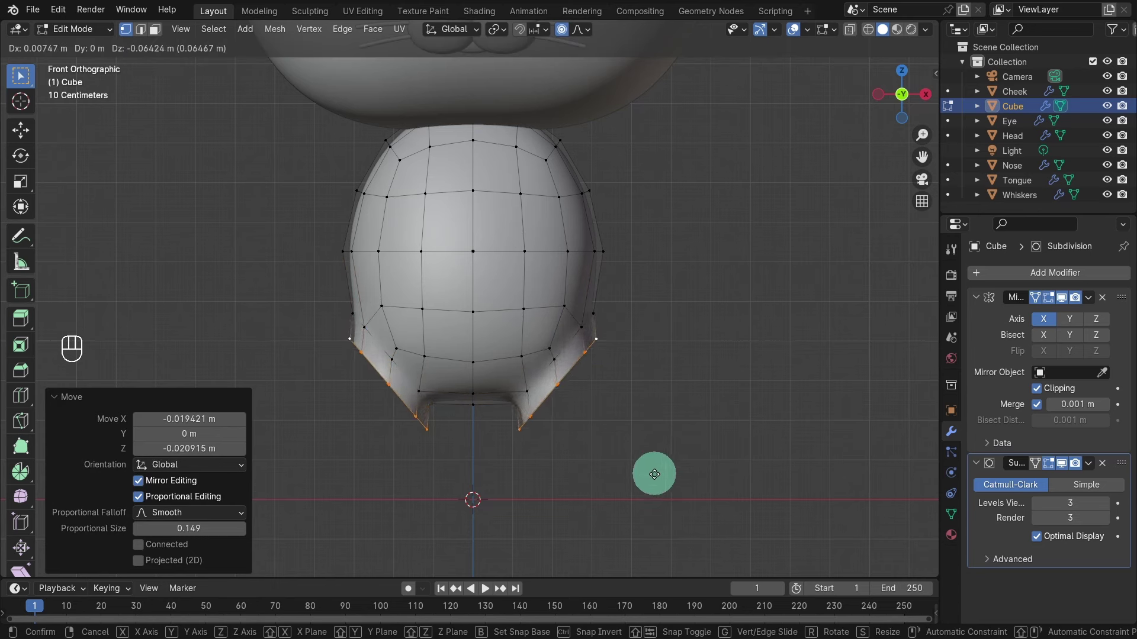
click(651, 477)
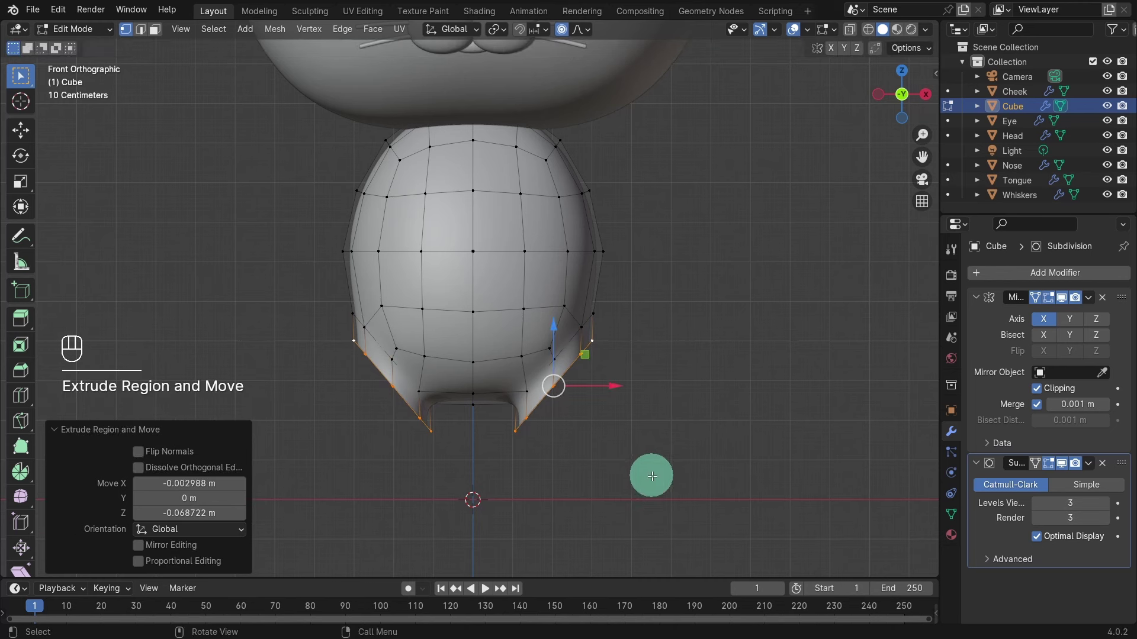
key(r)
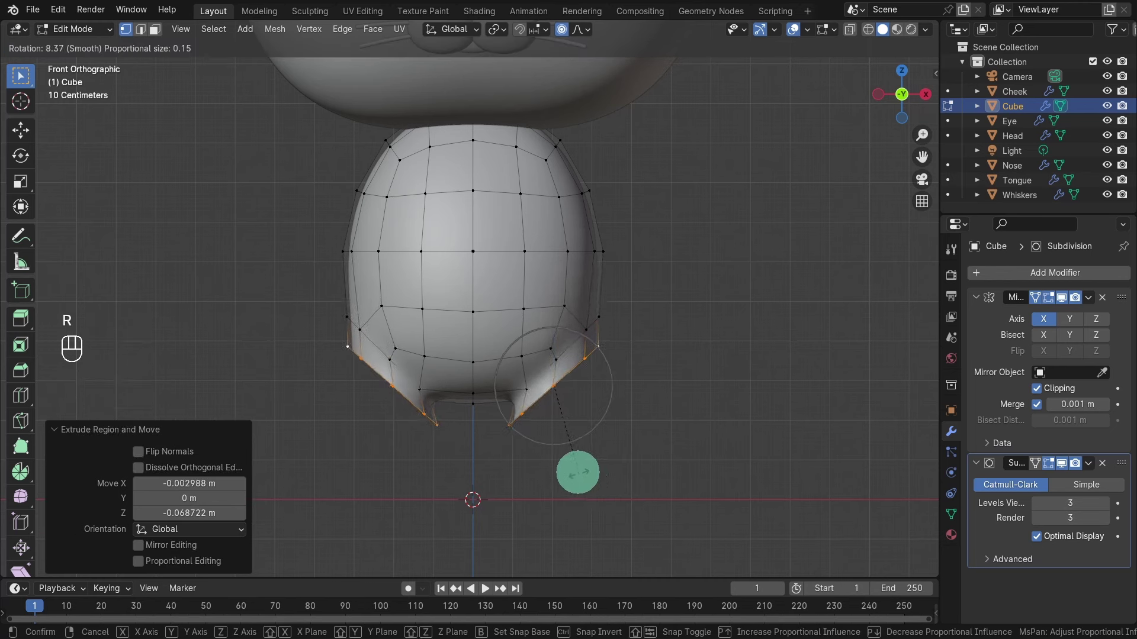
click(578, 472)
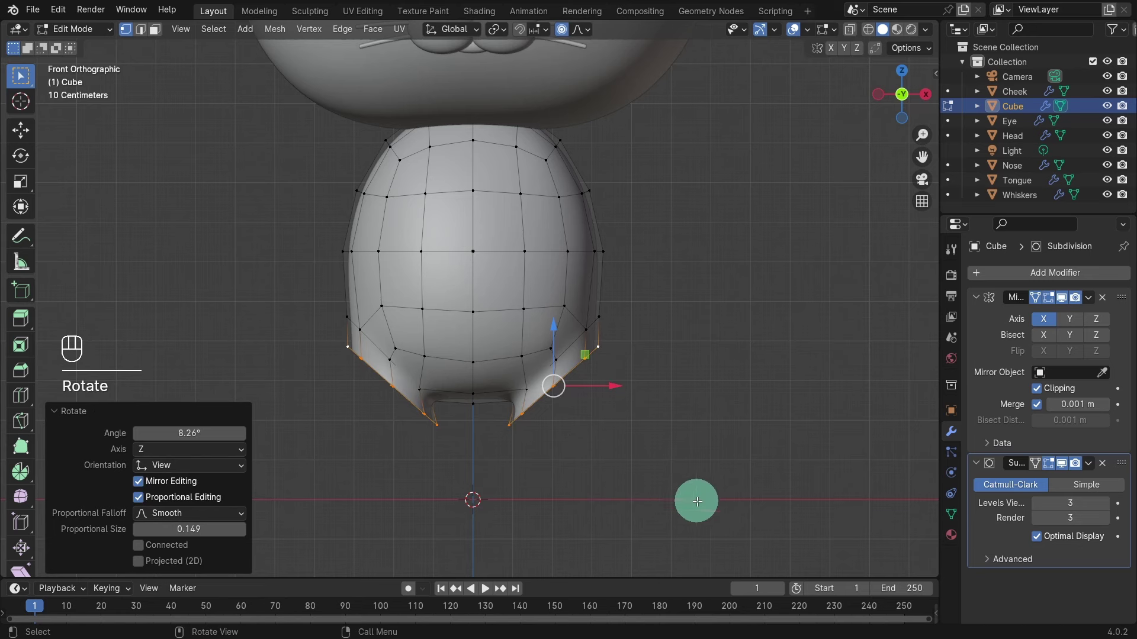
Extrude the leg about 0.2 m further down and flatten its end loop by scaling it to 0 along Z
key(e)
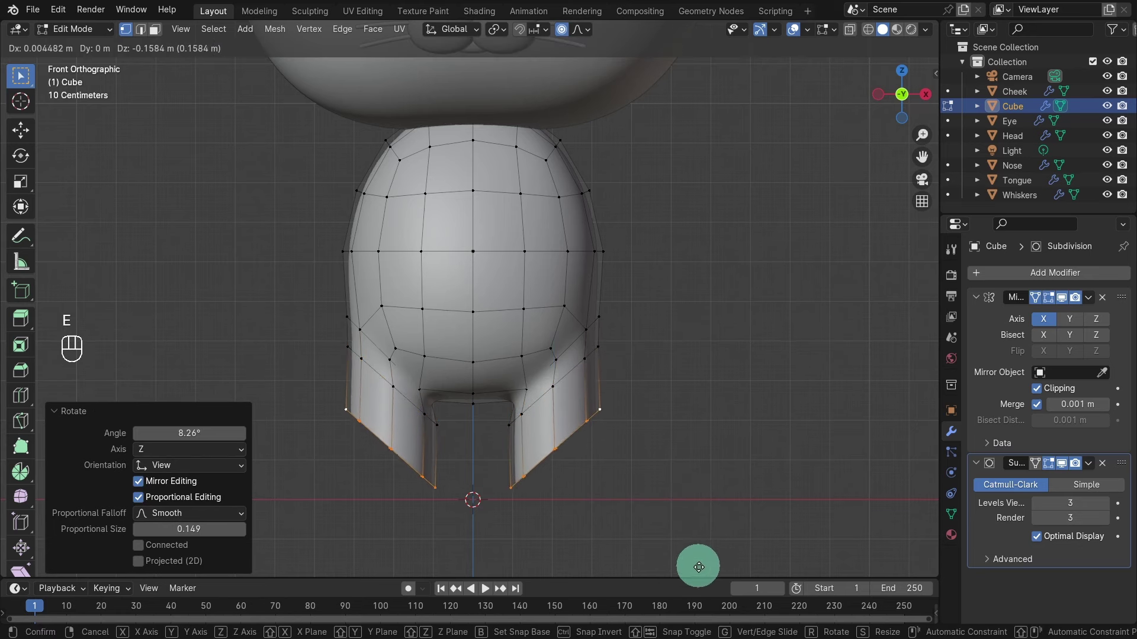
click(694, 22)
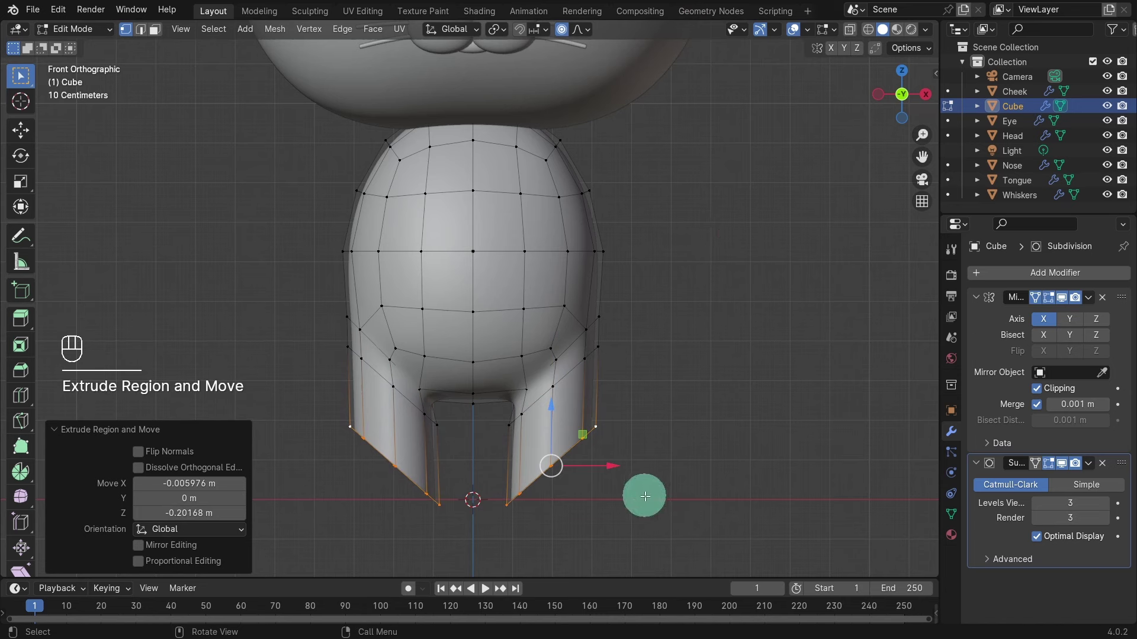
key(s)
key(z)
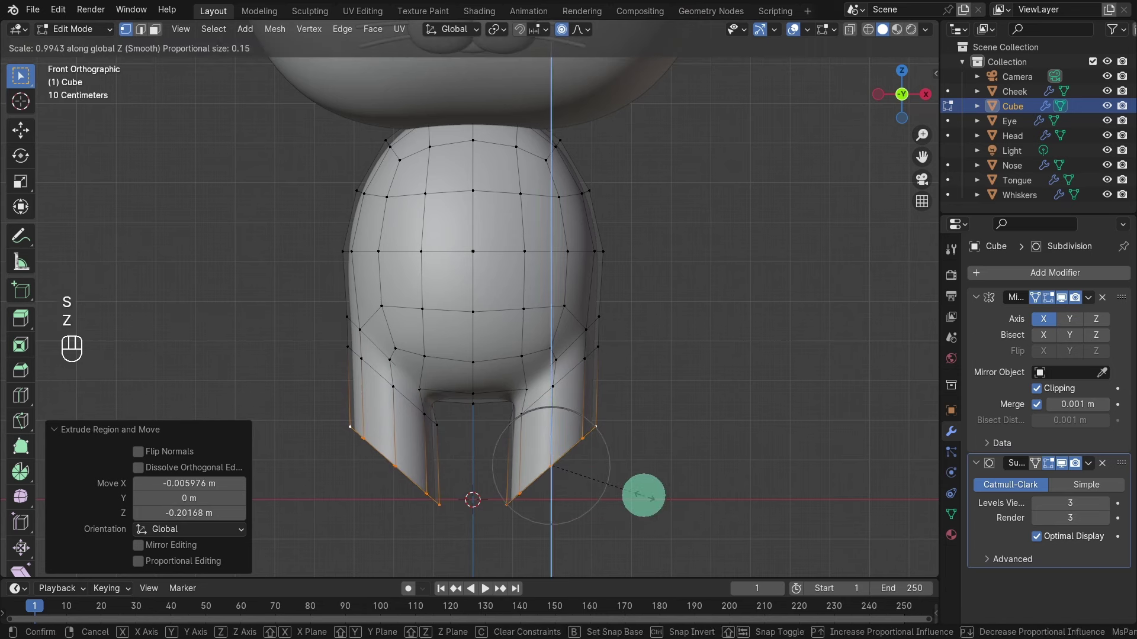
key(KP_0)
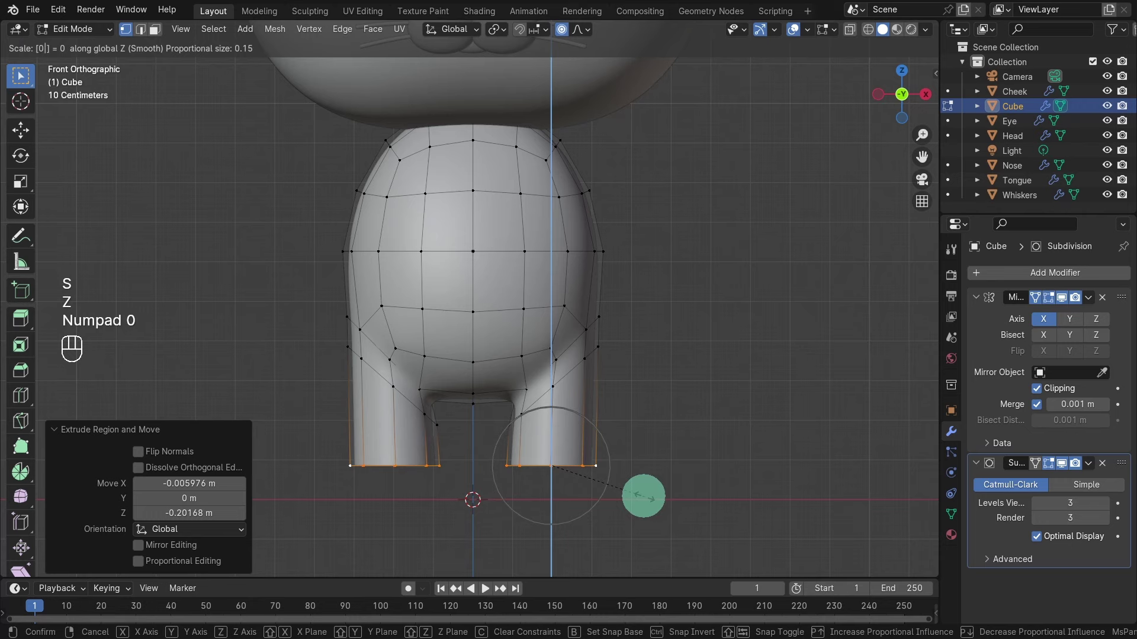
click(643, 496)
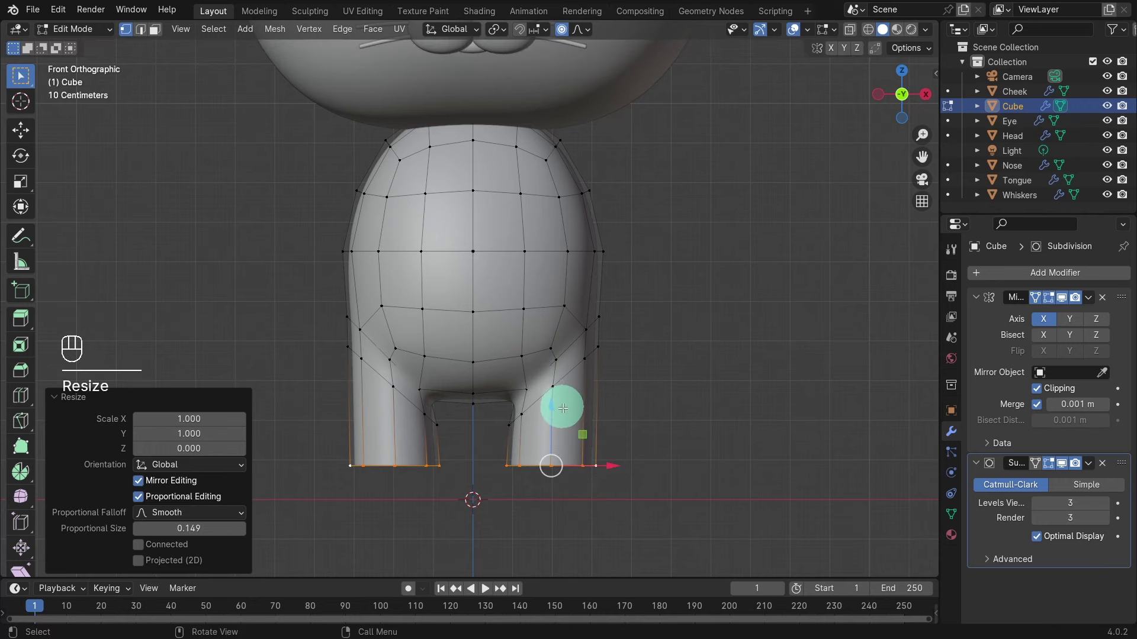
Raise the leg's end loop about 0.013 m and make it circular with LoopTools Circle
drag(546, 439, 542, 433)
middle_drag(495, 527, 475, 383)
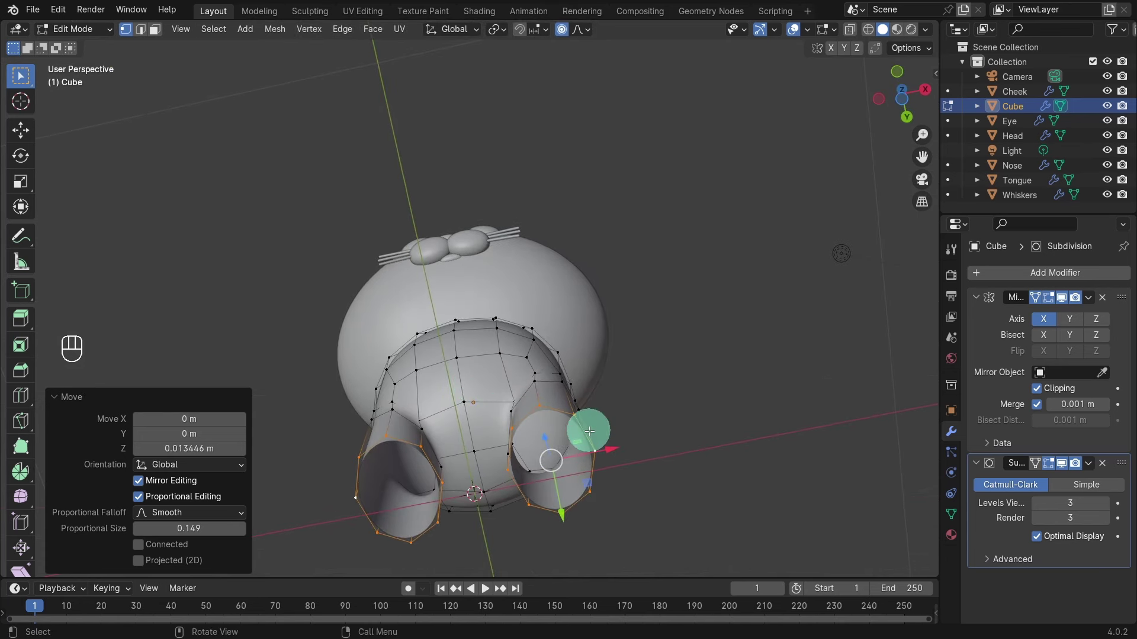
right_click(647, 393)
mouse_move(672, 248)
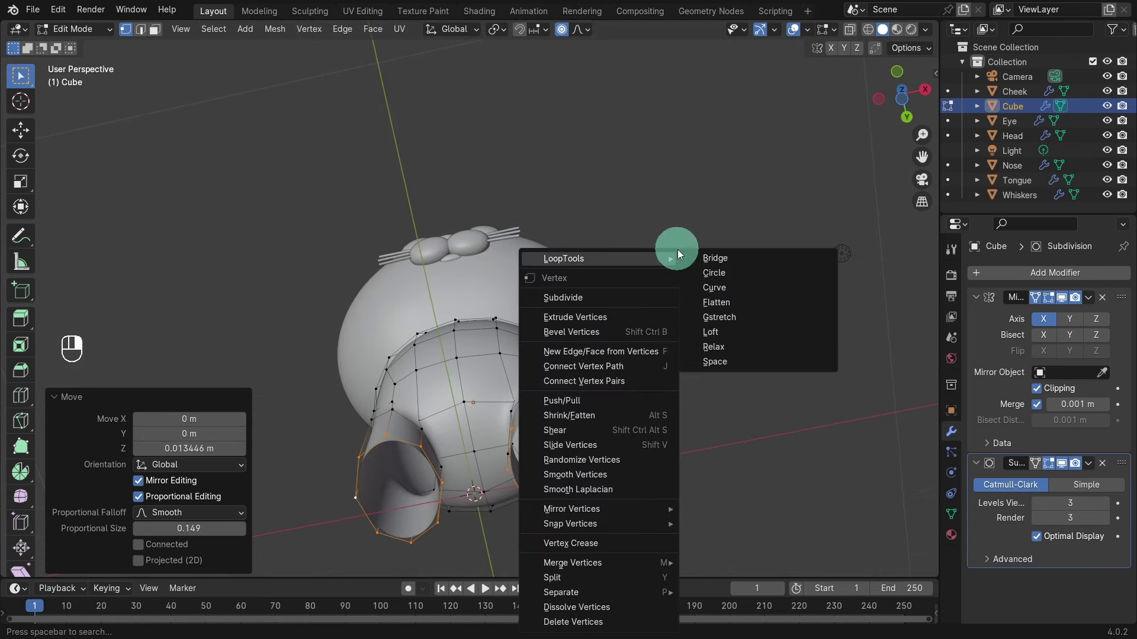
click(729, 273)
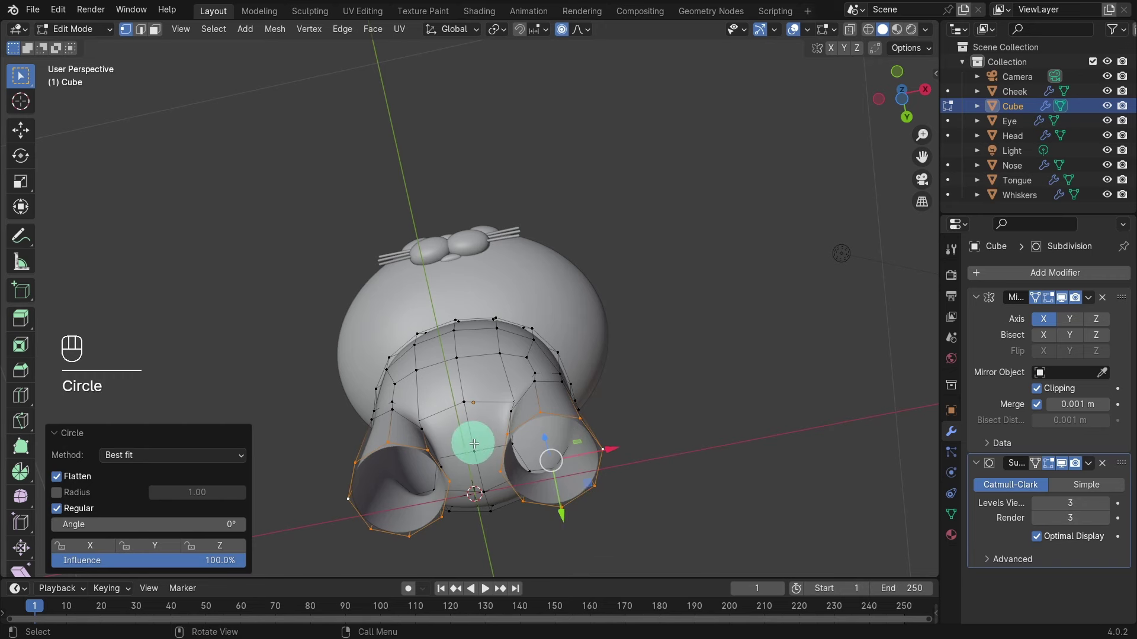
Extrude the leg's circular end loop about 0.1 m straight down along Z to the ground line
key(KP_1)
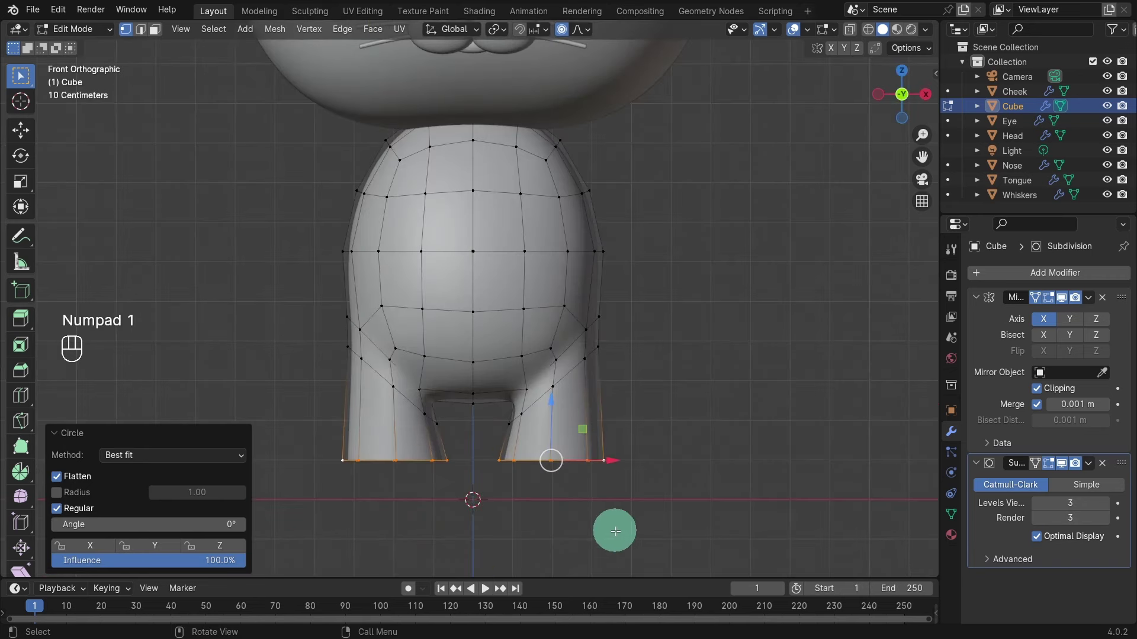
key(e)
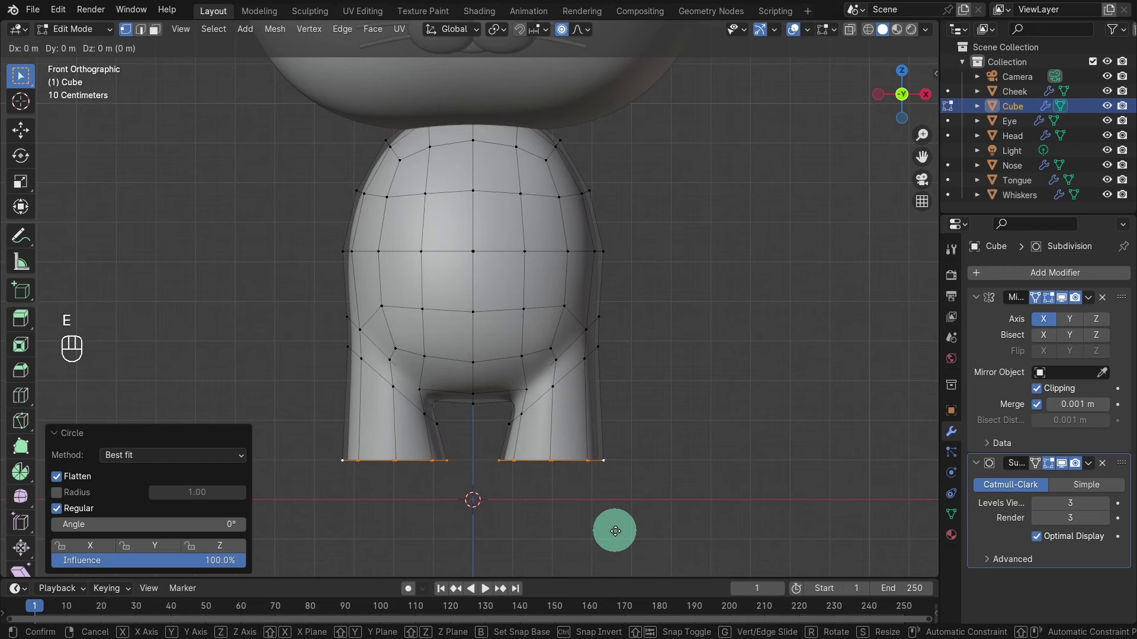
key(z)
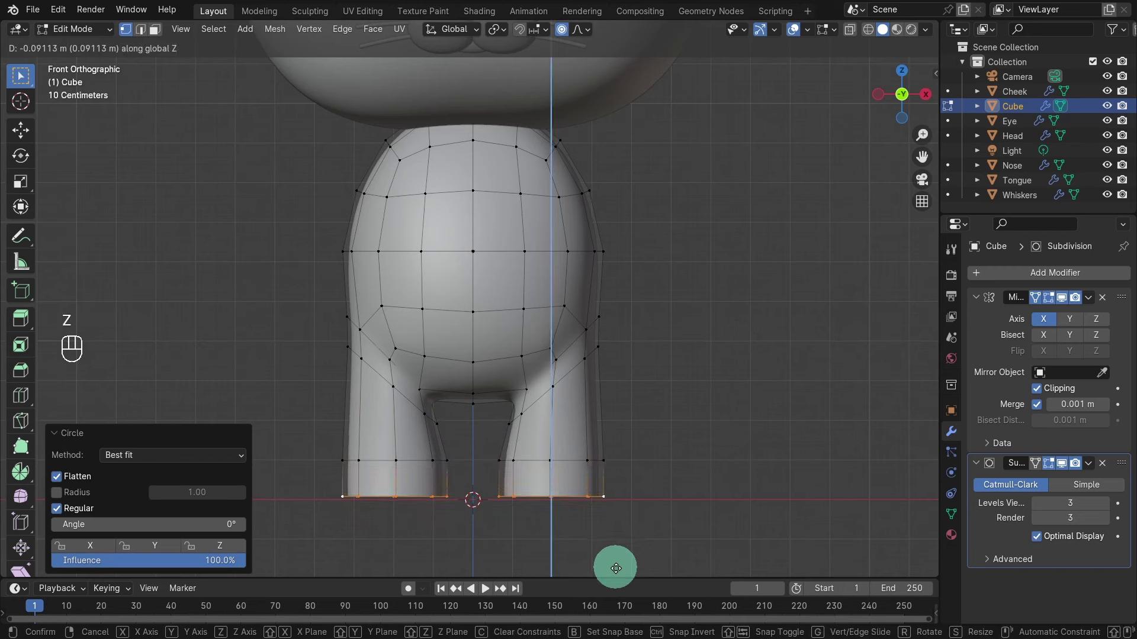
click(615, 572)
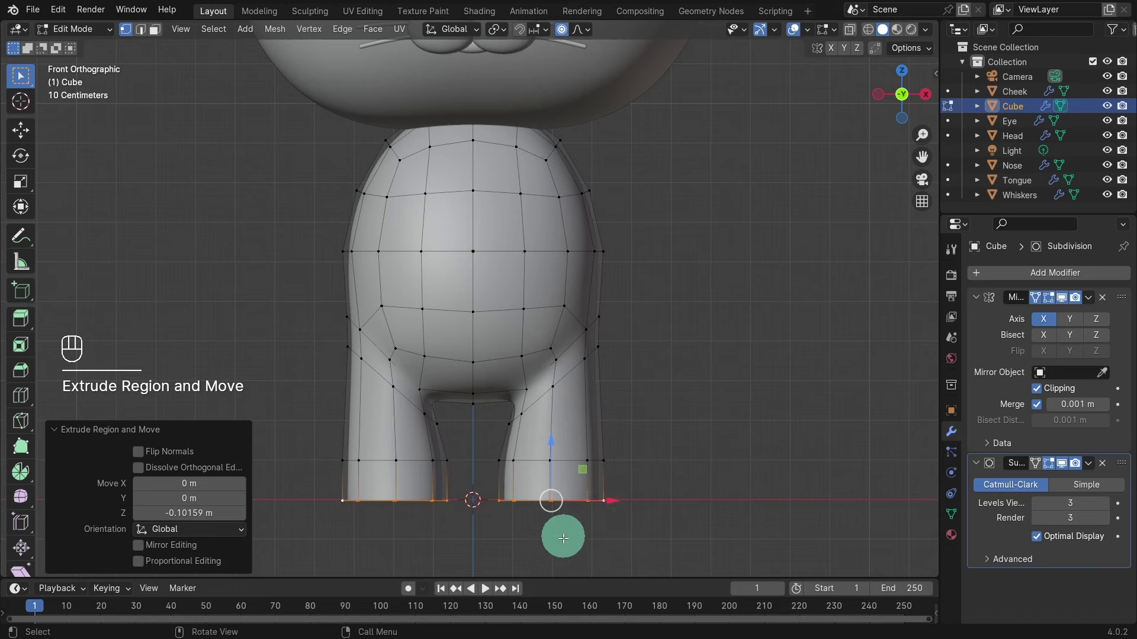
Turn off proportional editing, extrude the leg's bottom loop in place and scale it inward to about 0.61
mouse_move(481, 547)
middle_down()
mouse_move(470, 508)
mouse_move(474, 399)
mouse_move(480, 538)
mouse_move(510, 385)
mouse_move(517, 391)
middle_up()
scroll(517, 392, up, 1)
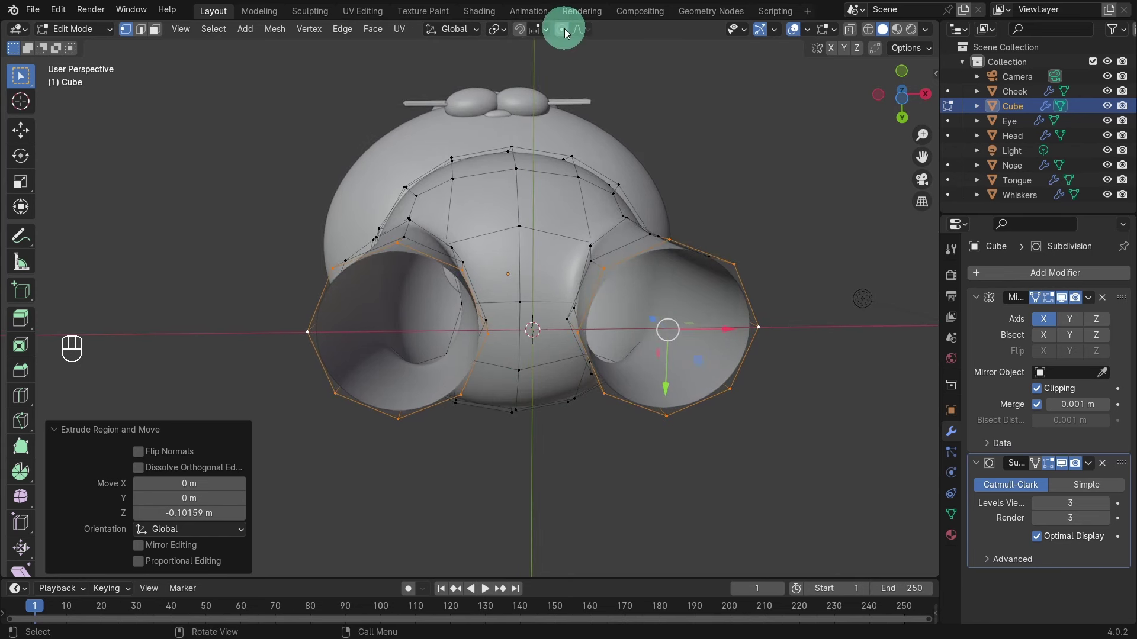
key(e)
right_click(595, 485)
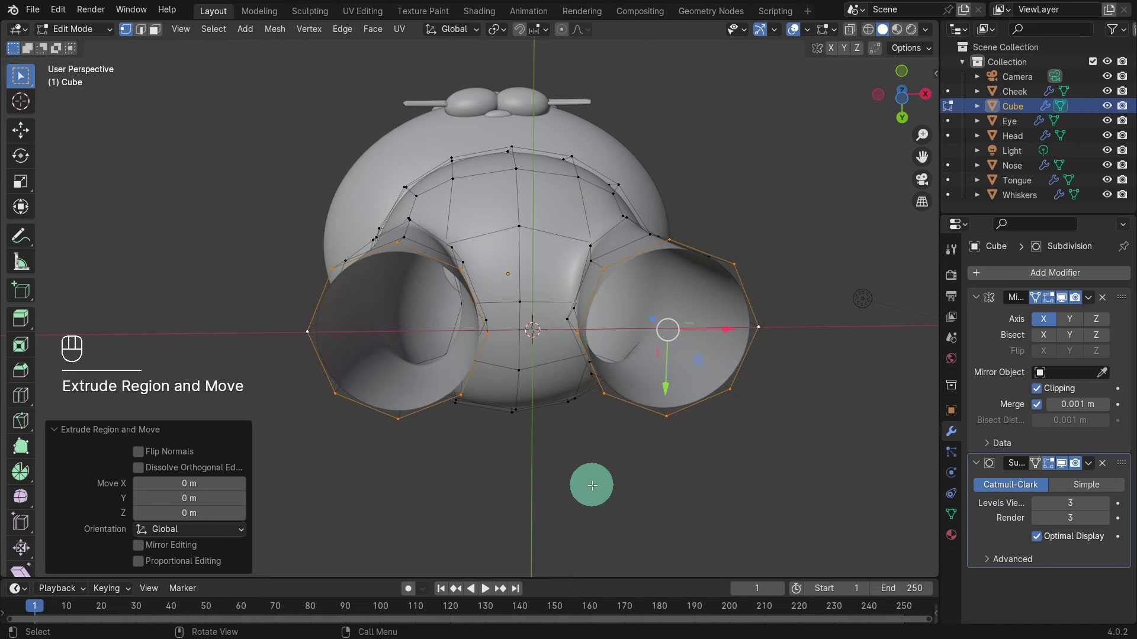
key(s)
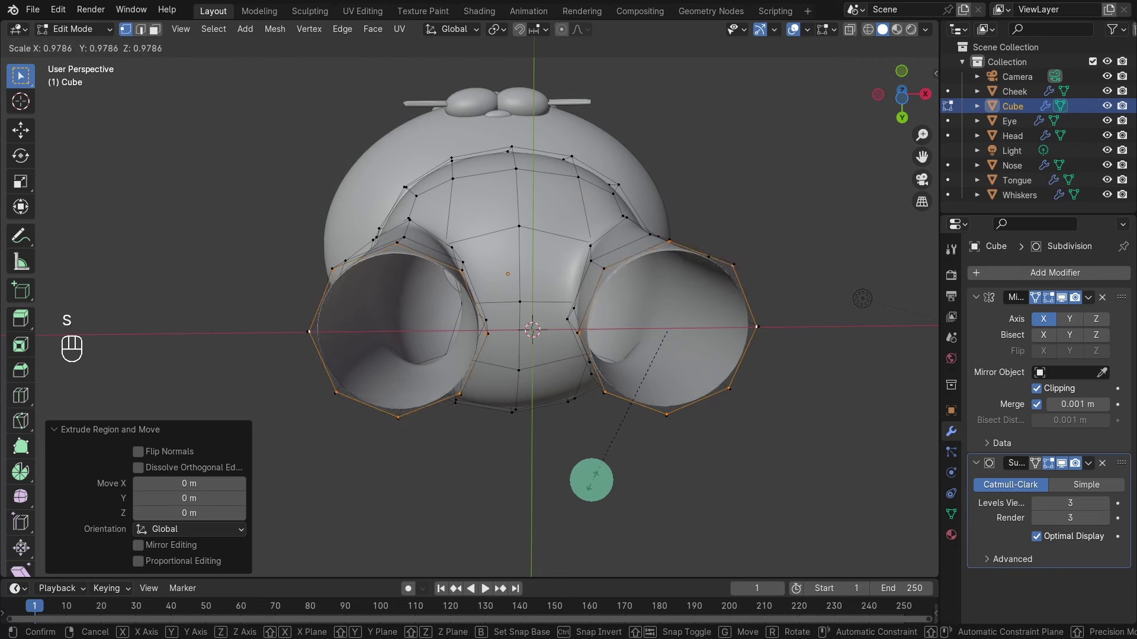
click(594, 405)
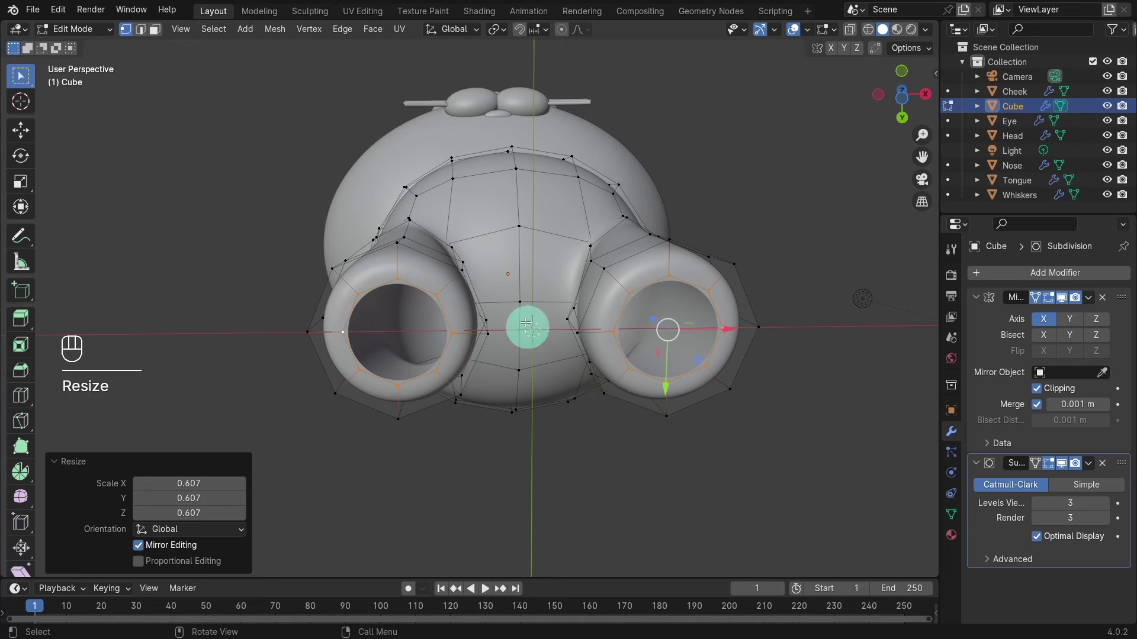
Close the opening at the leg's bottom with Grid Fill at span 2 and clear the selection
click(373, 30)
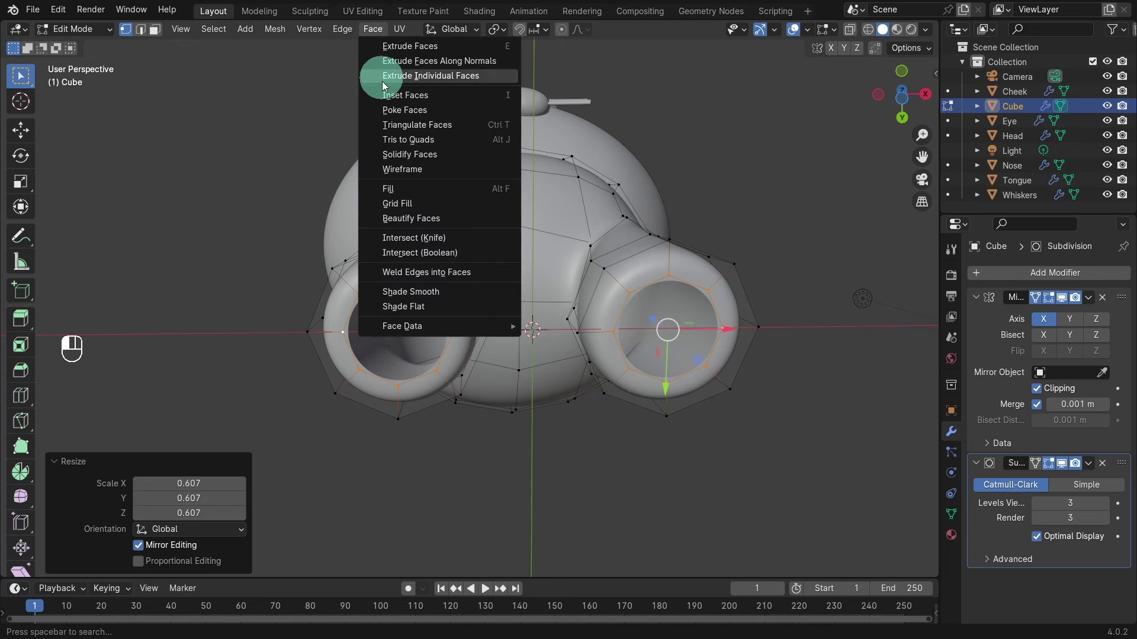
click(375, 204)
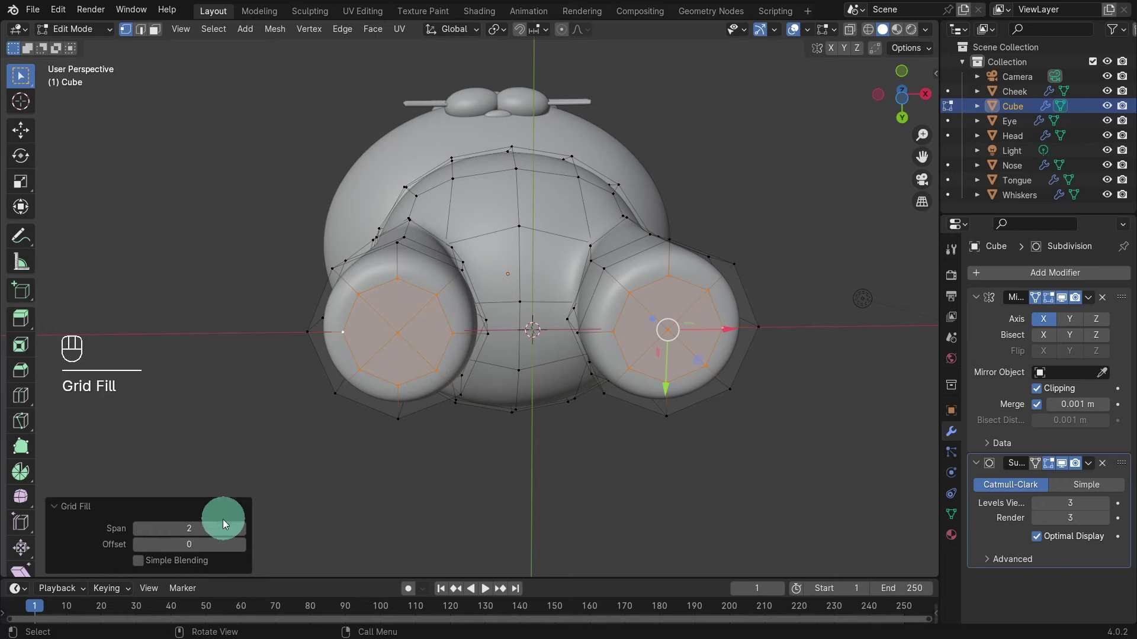
click(391, 476)
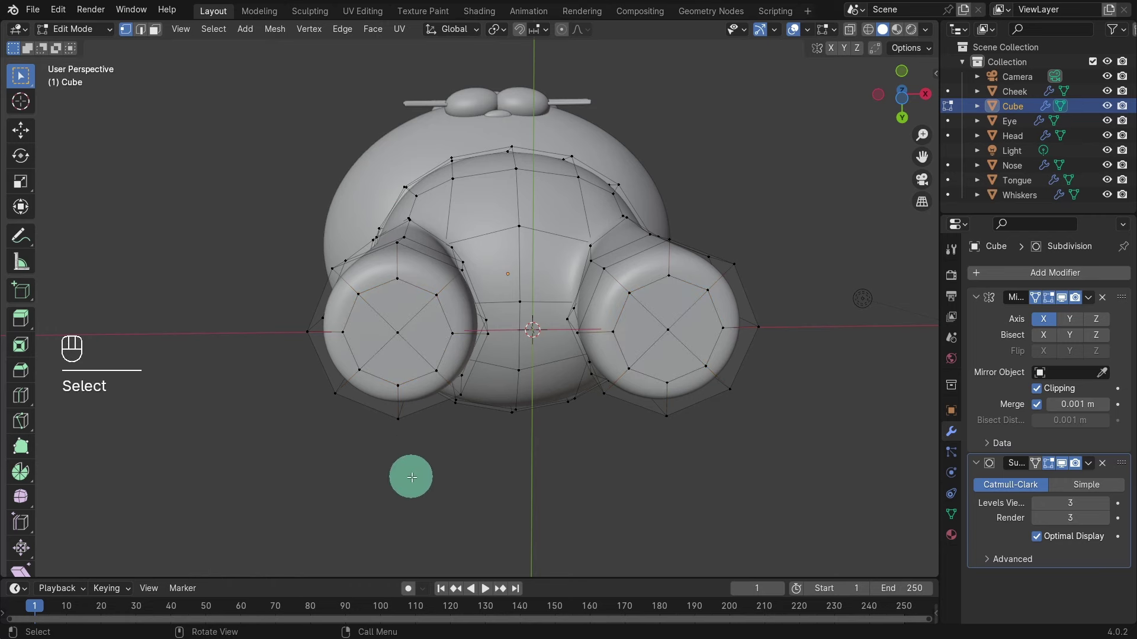
With X-ray on, move the inner top vertex between the legs about 0.046 m toward the centre and 0.017 m down to round the crotch
middle_drag(448, 464, 485, 488)
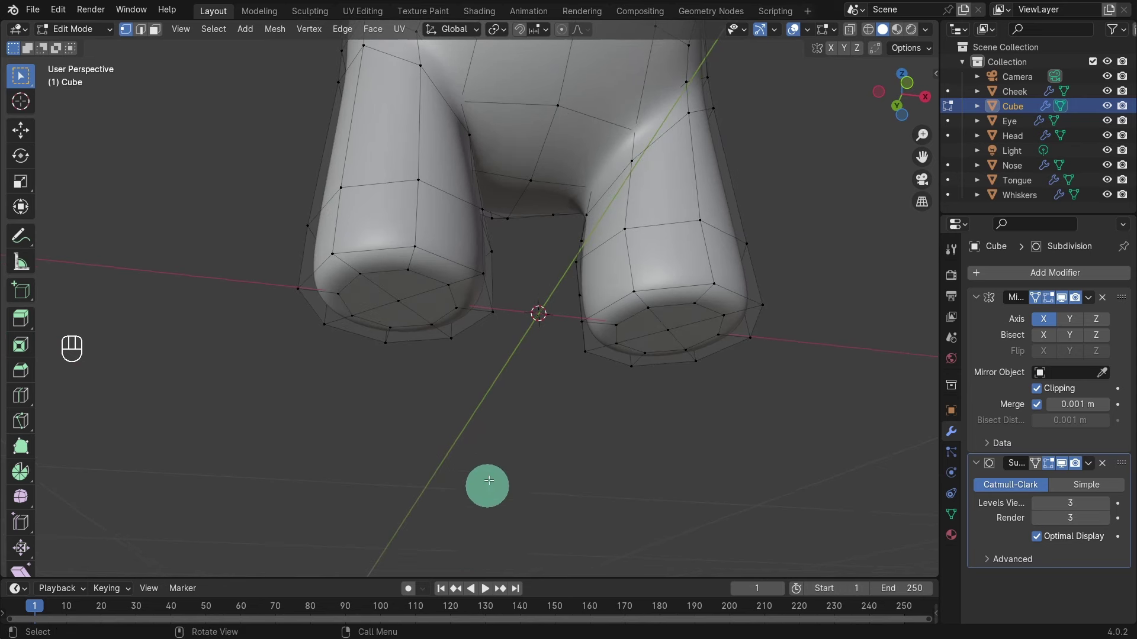
click(593, 188)
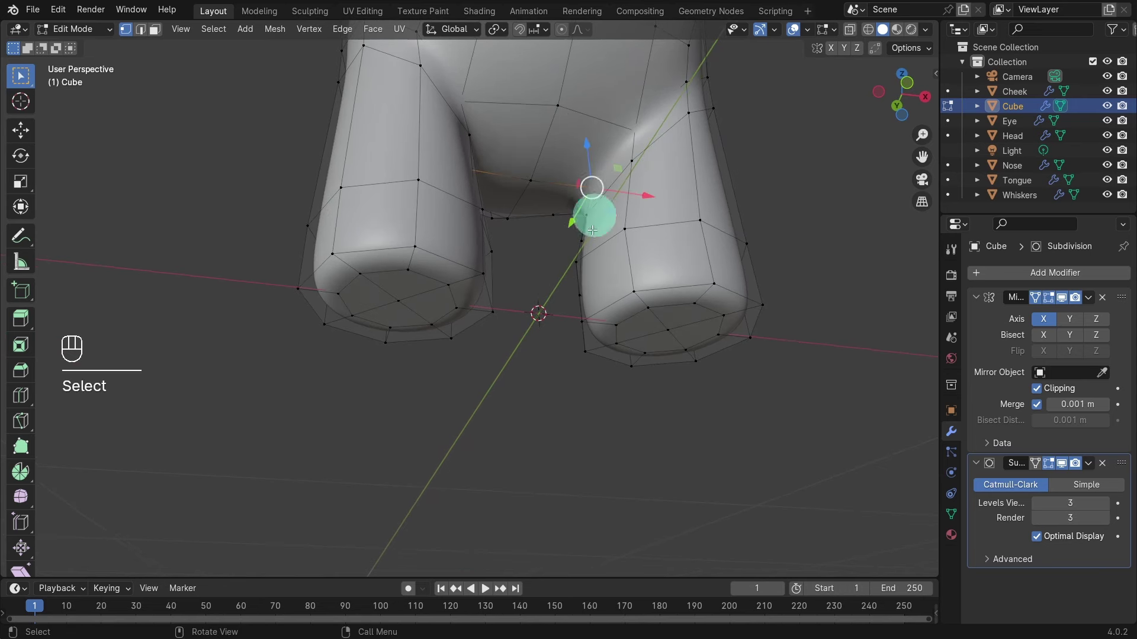
click(850, 29)
middle_drag(519, 244, 503, 300)
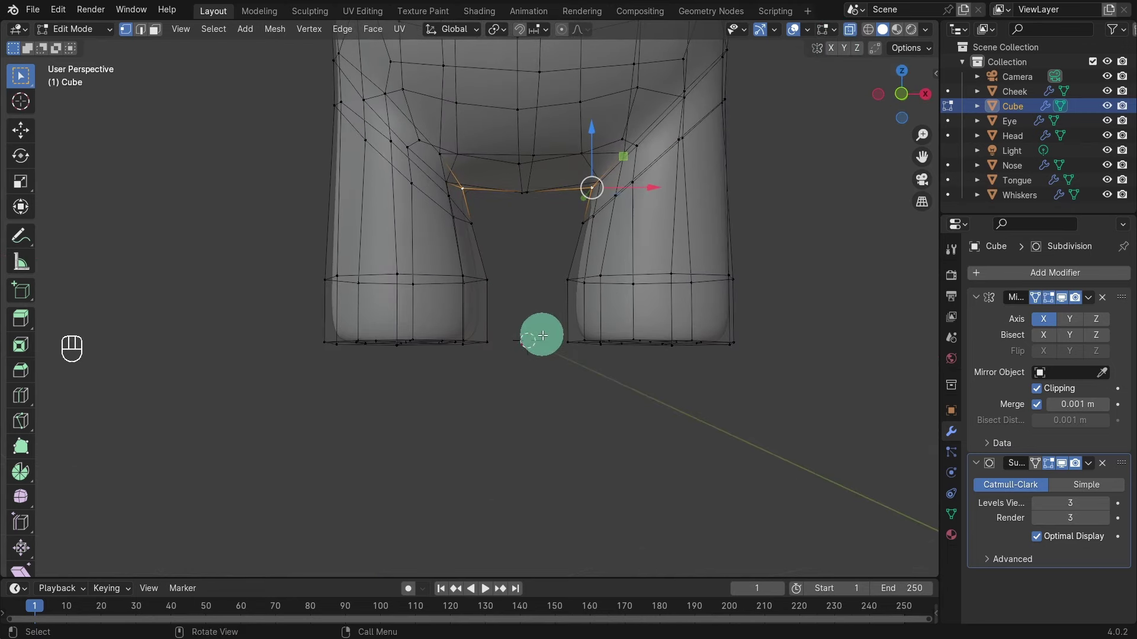
key(KP_1)
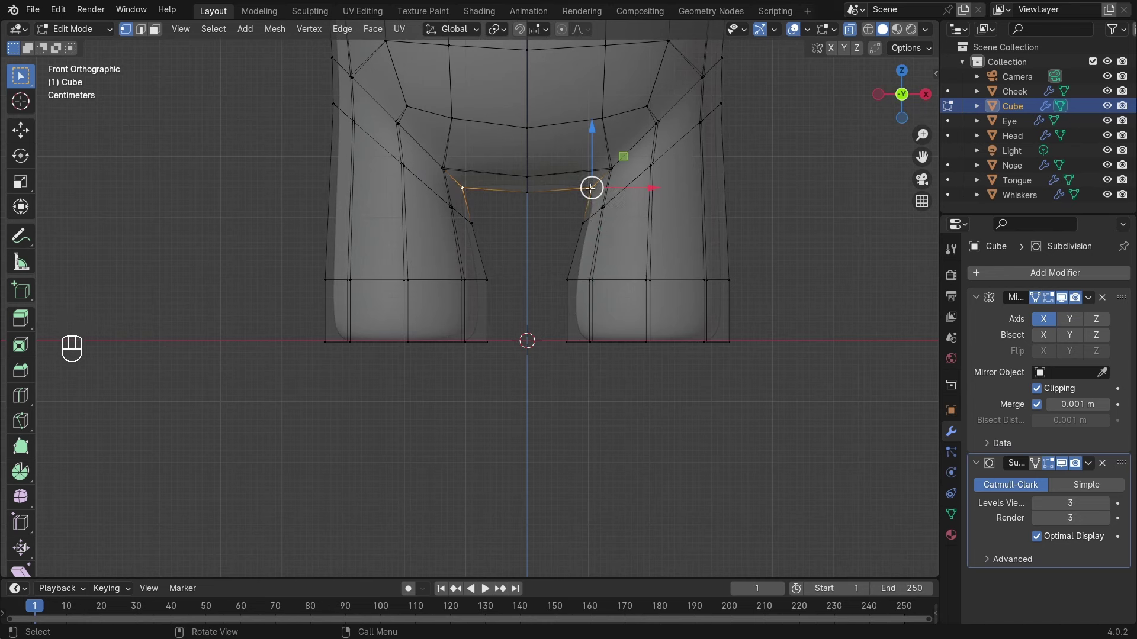
drag(590, 188, 580, 188)
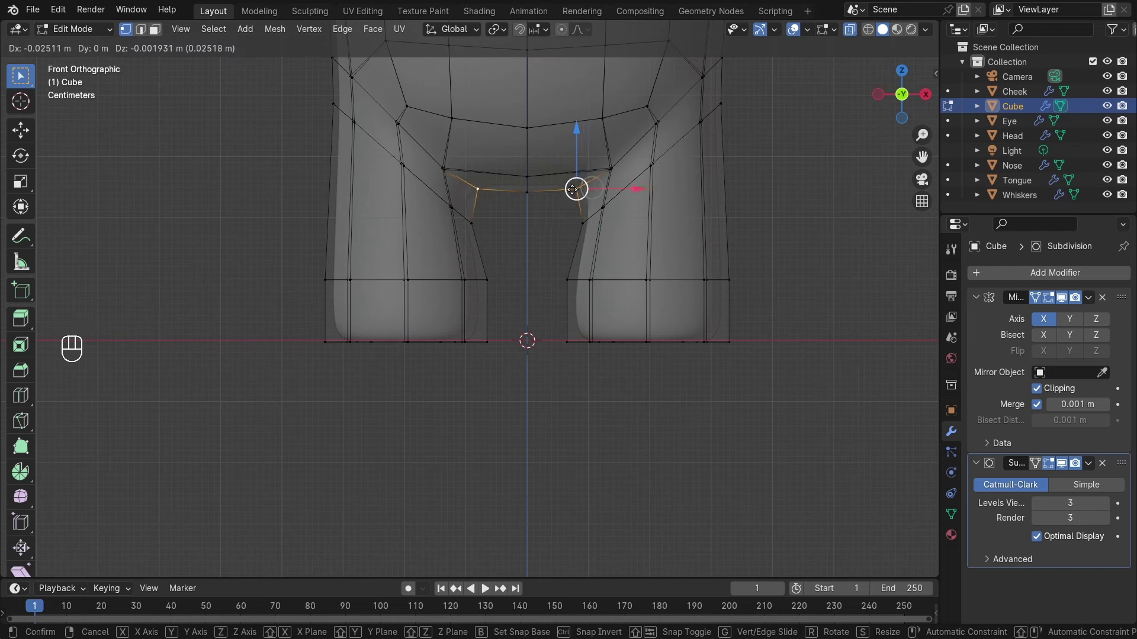
drag(571, 191, 560, 200)
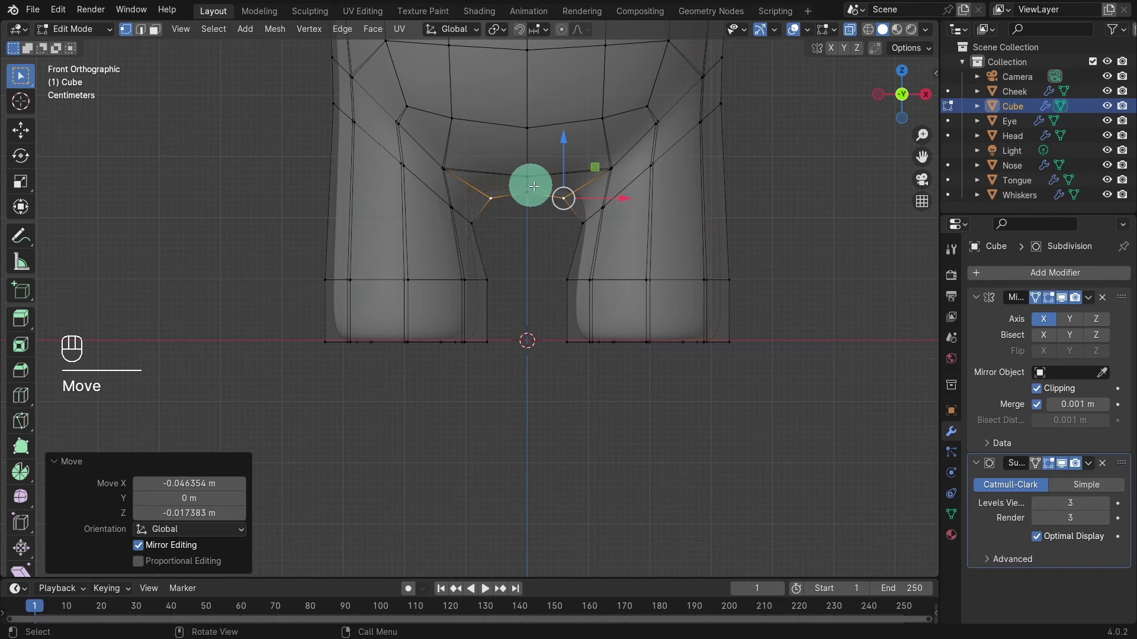
click(540, 312)
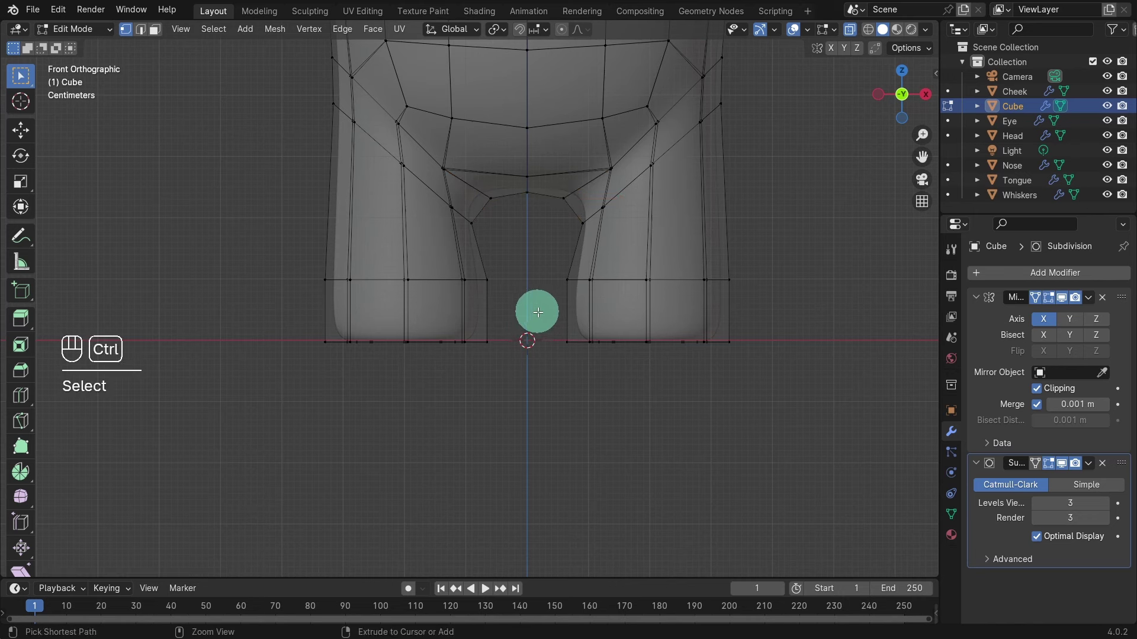
Add one loop cut around the foot section, slid down close to the sole at factor about -0.377
key(ctrl+r)
click(537, 312)
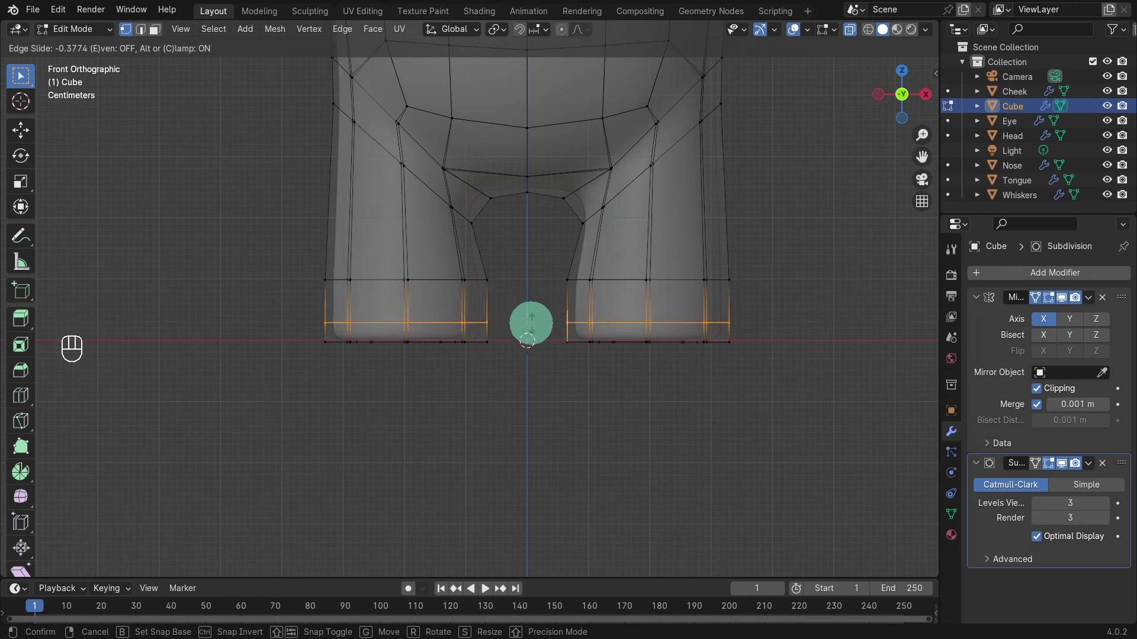
click(531, 323)
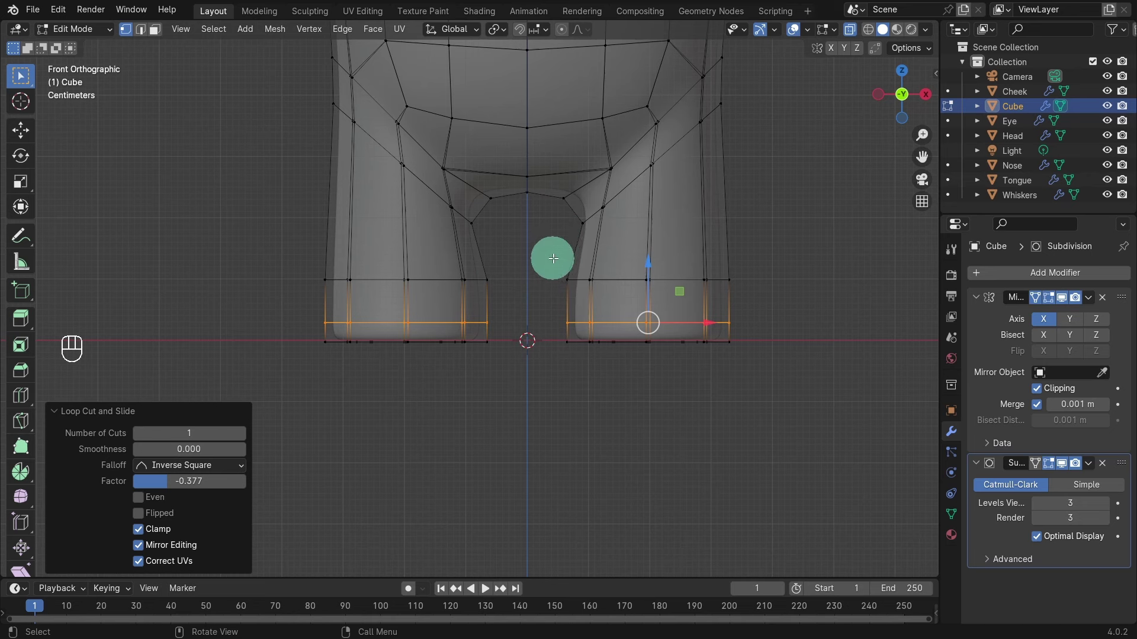
Add a centred loop cut around the leg between hip and foot, turn X-ray off and clear the selection
key(ctrl+r)
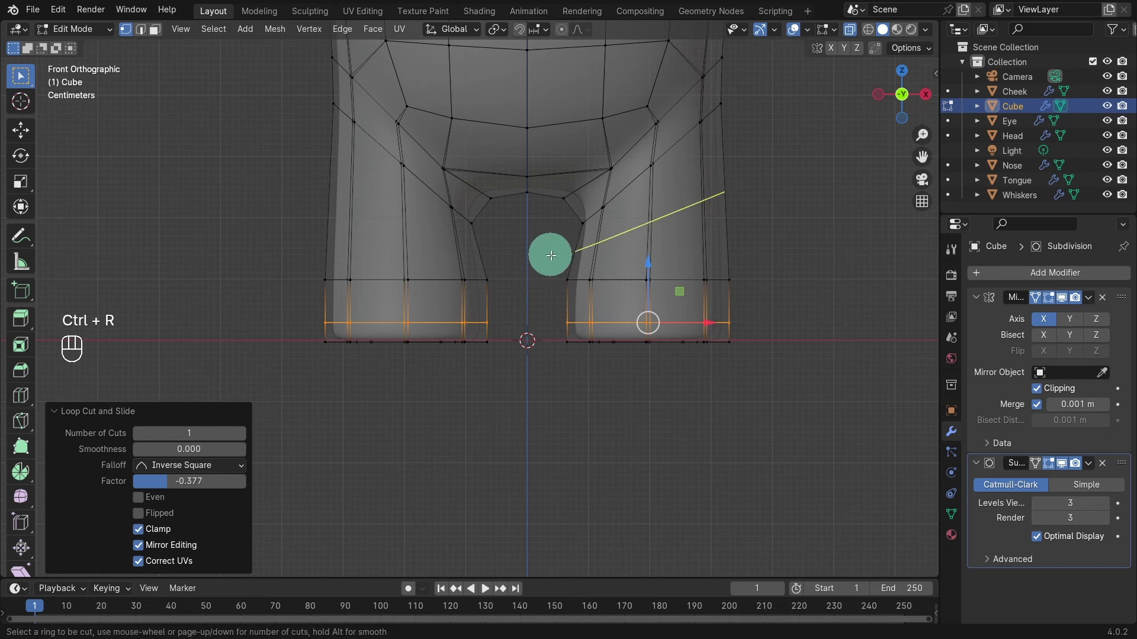
click(550, 255)
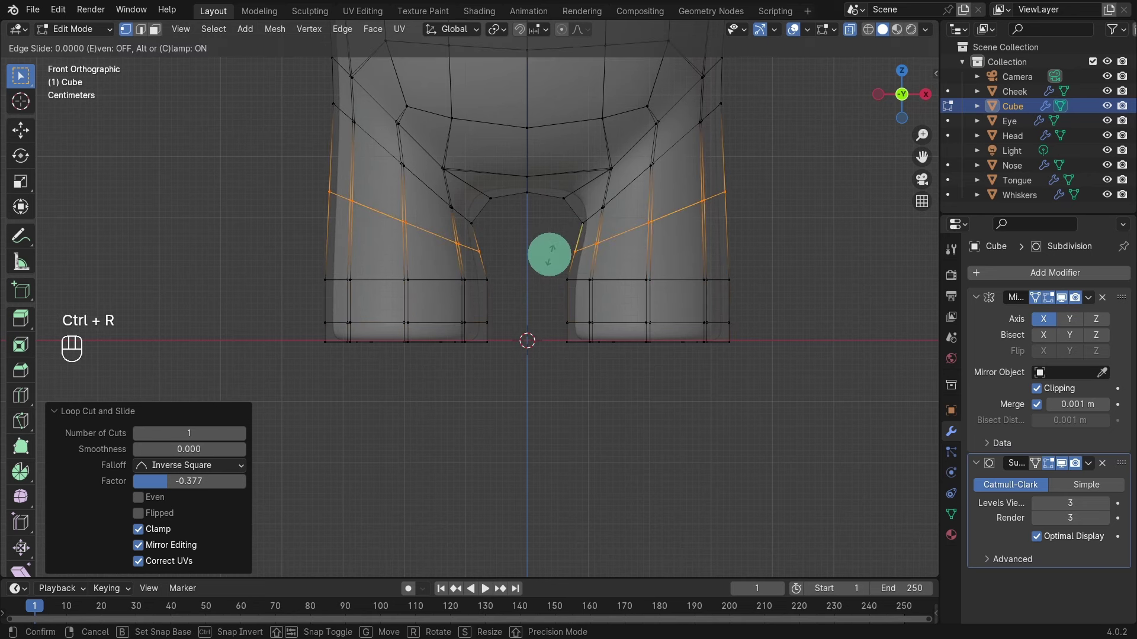
click(550, 255)
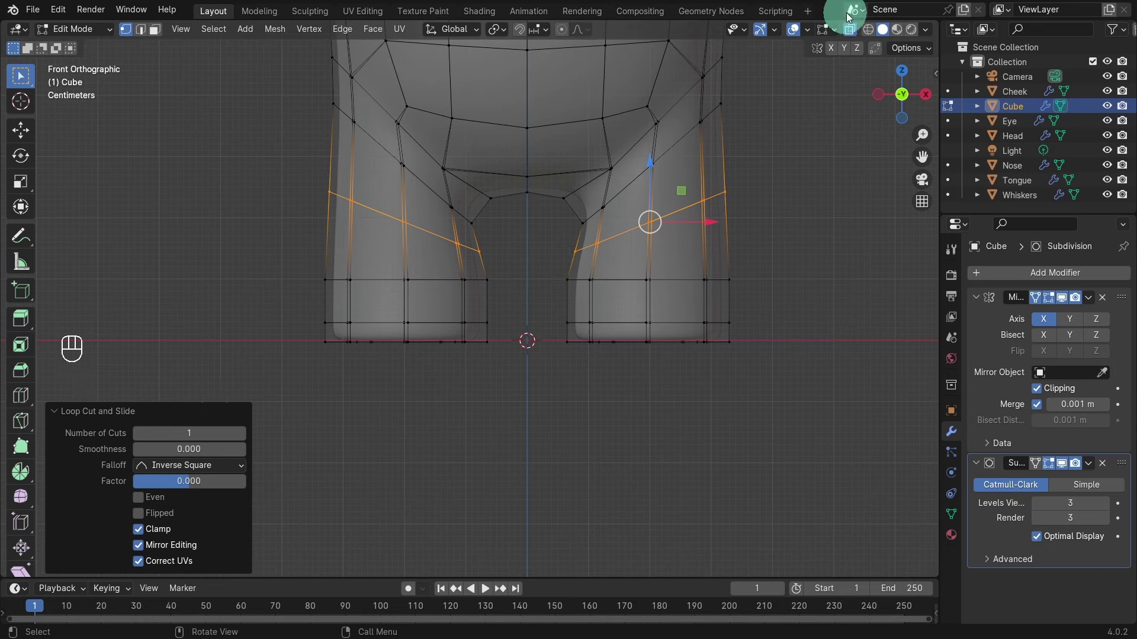
click(851, 33)
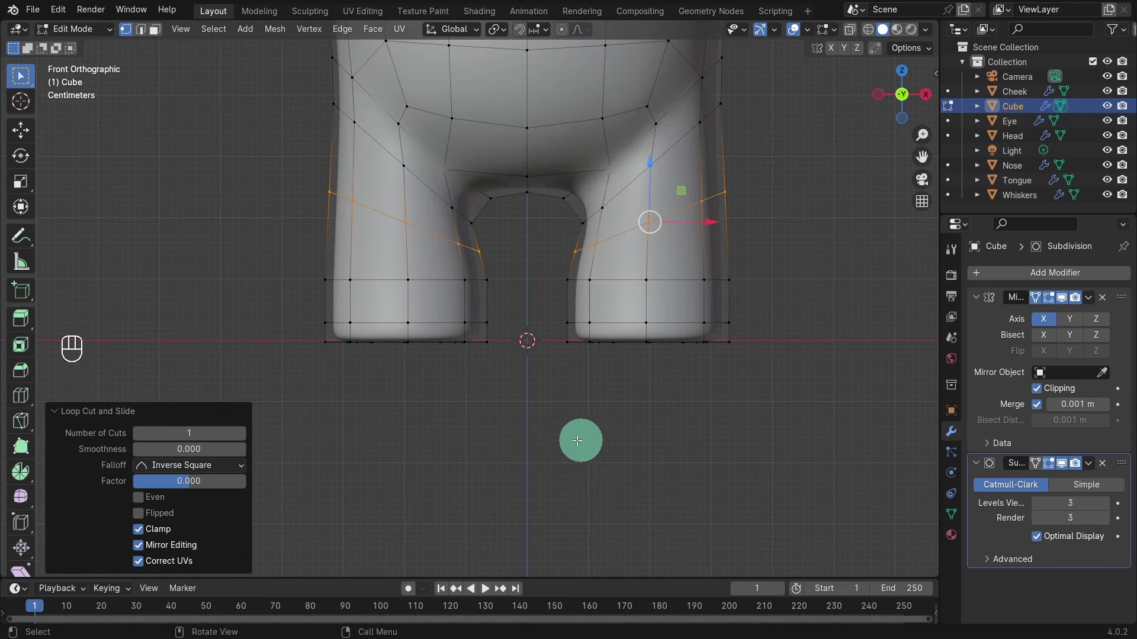
click(543, 461)
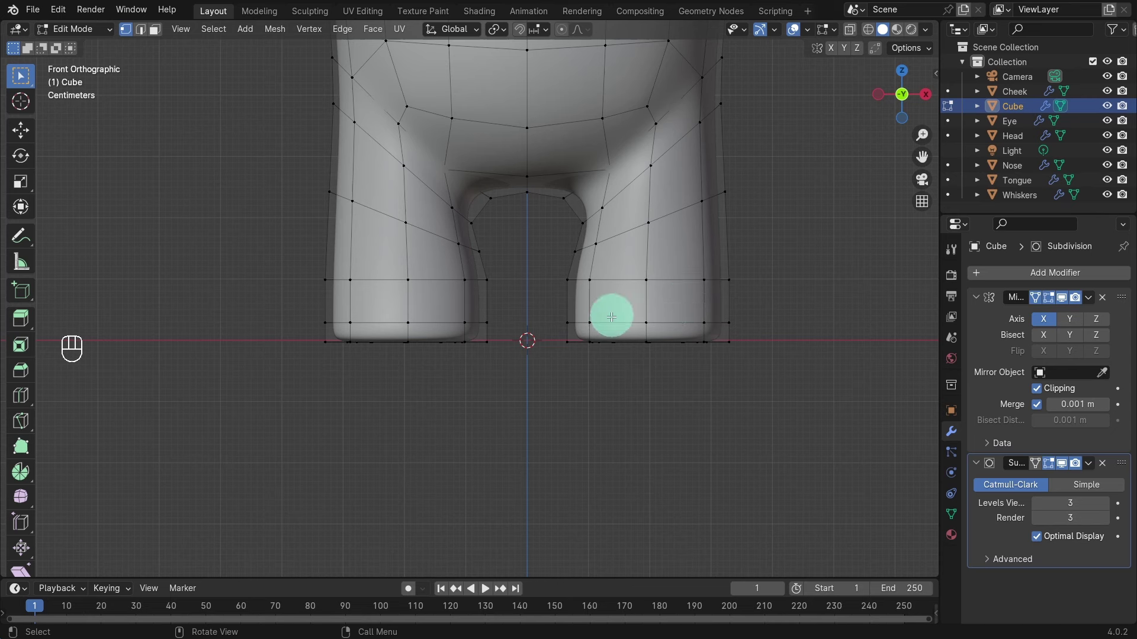
Edge-slide the loop above the foot slightly upward by a factor of about -0.037 and clear the selection
alt+click(613, 280)
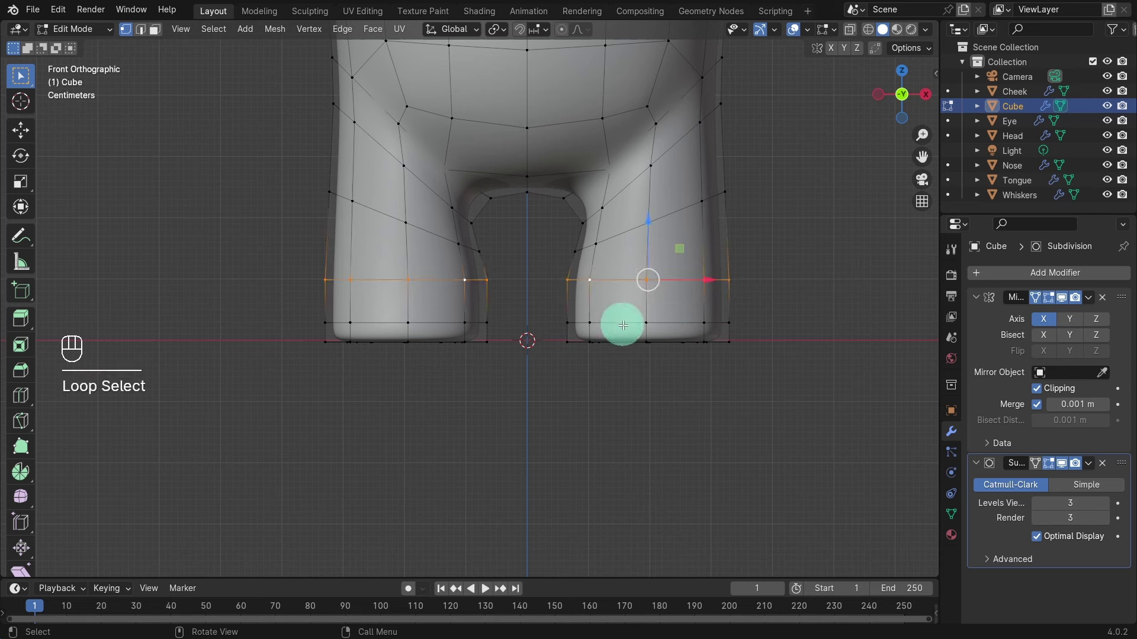
key(g)
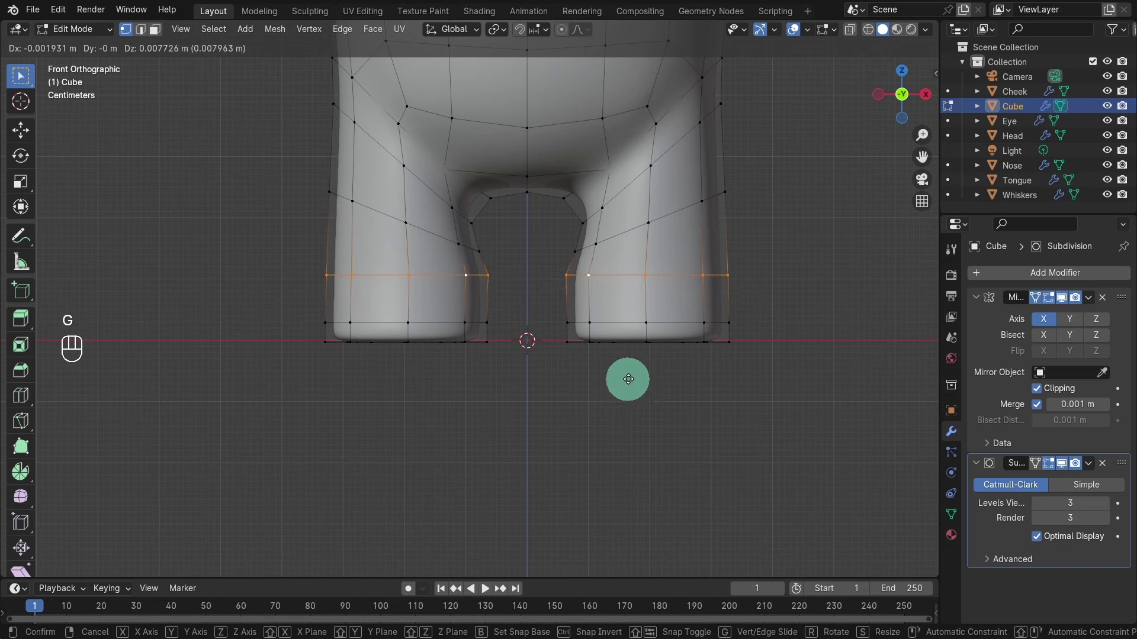
key(g)
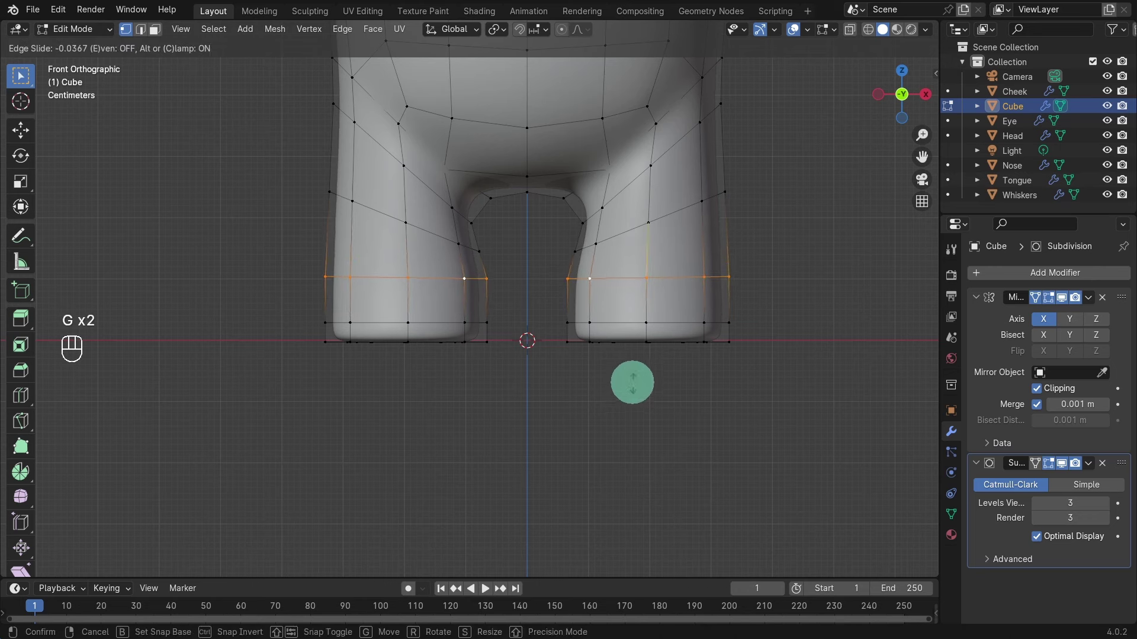
click(631, 382)
click(611, 426)
Delete the vertex on the upper side of the body to open a hole for the arm
scroll(612, 426, down, 4)
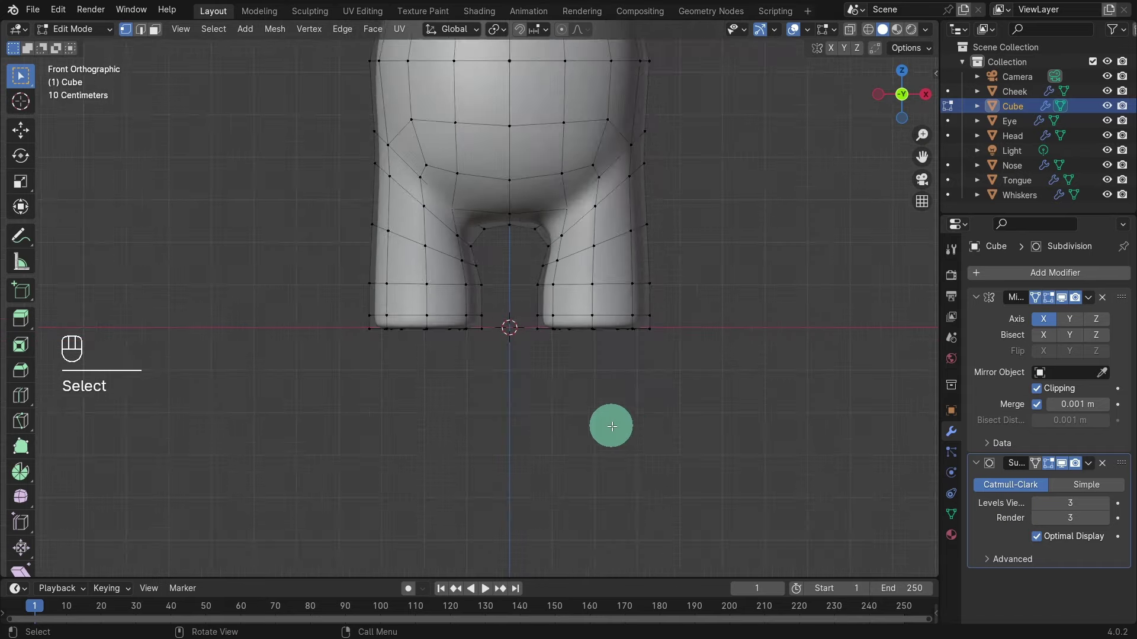
middle_drag(515, 300, 404, 315)
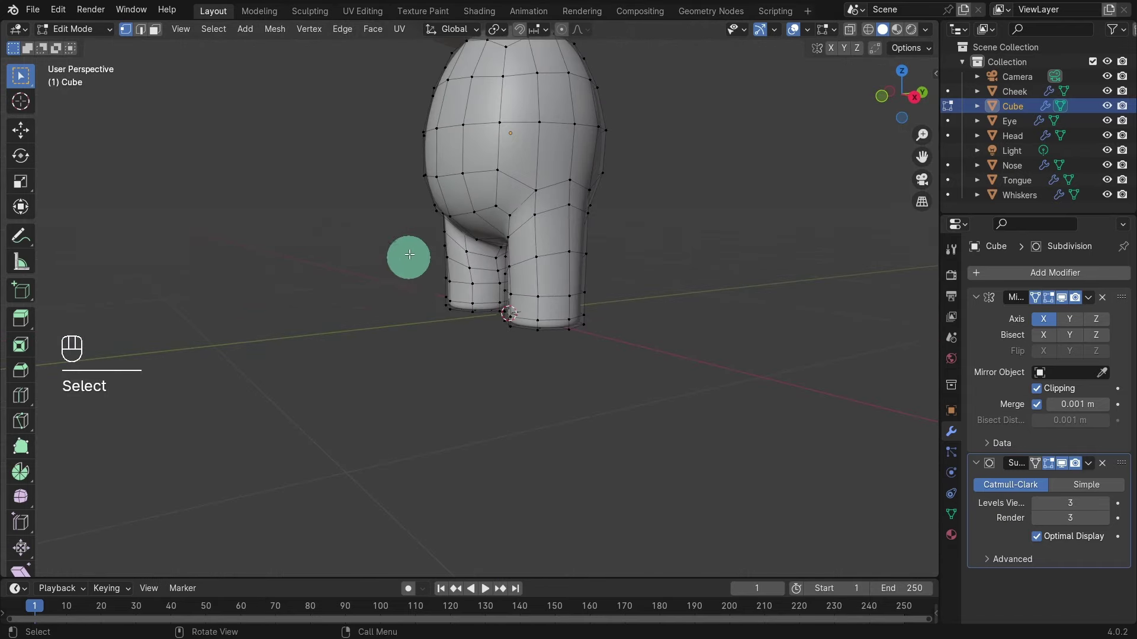
shift+middle_drag(406, 257, 527, 273)
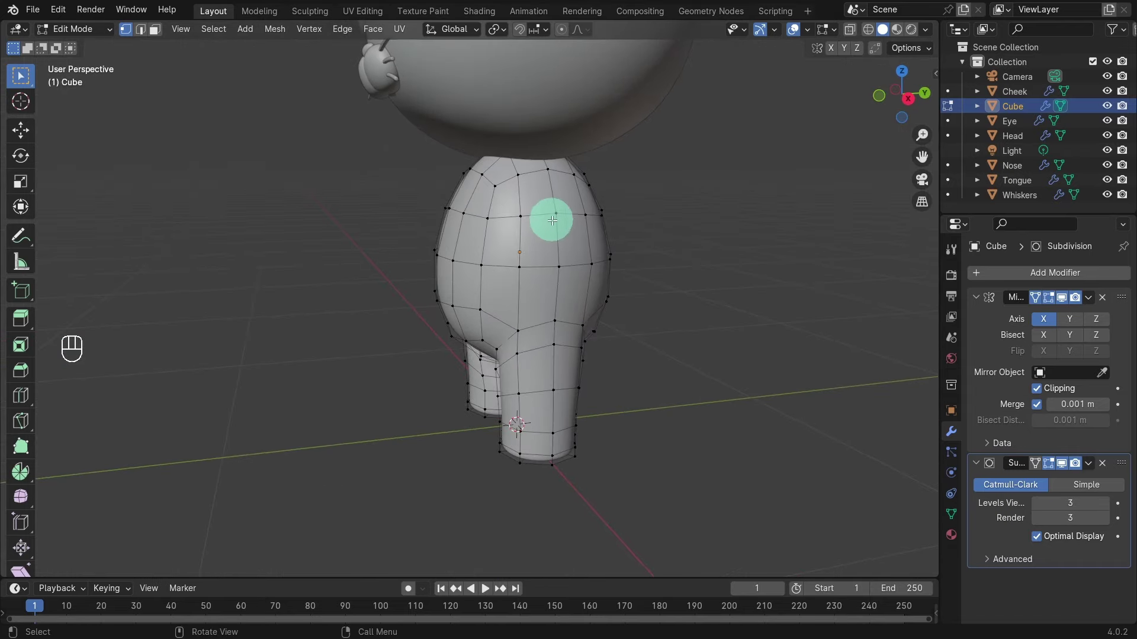
click(555, 215)
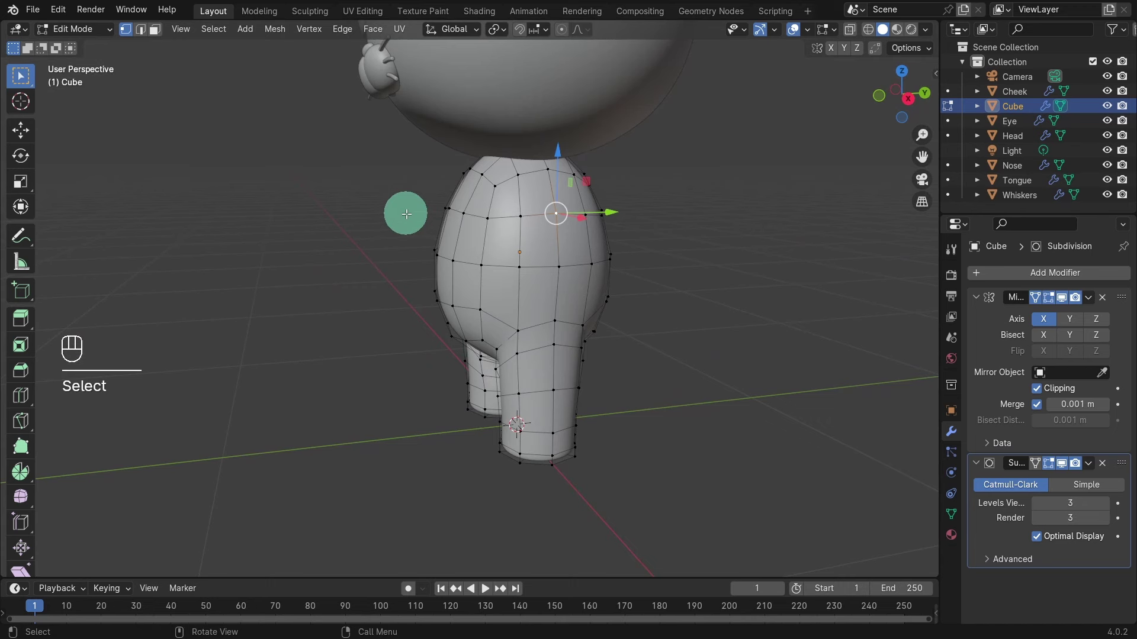
key(x)
click(355, 214)
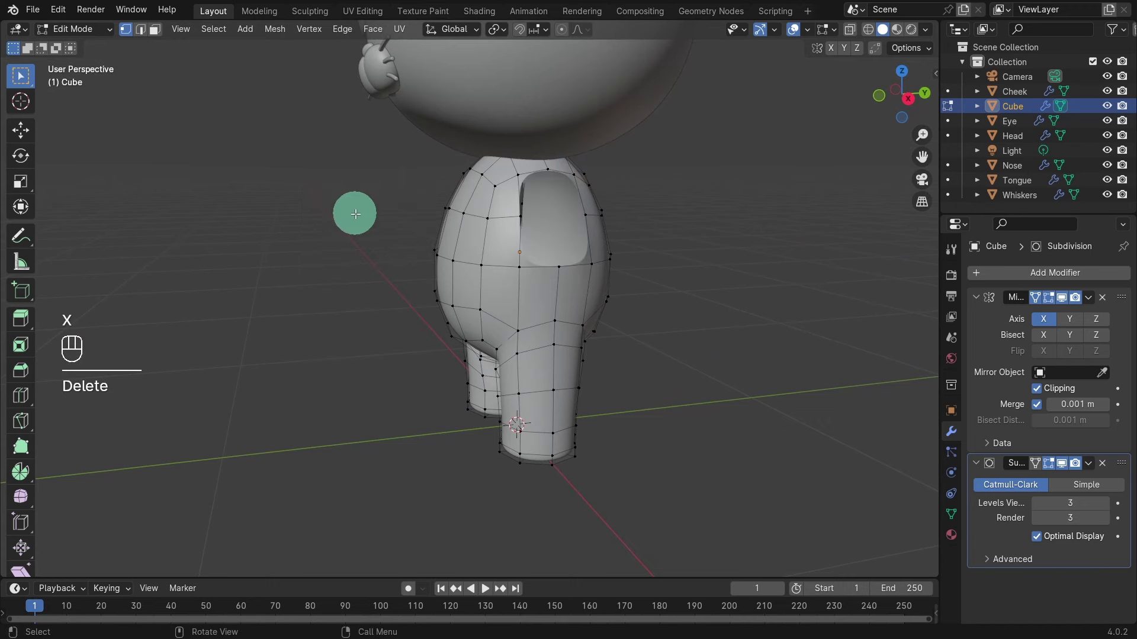
Make the arm hole's edge loop circular with LoopTools Circle and scale it to about 0.904
scroll(552, 281, up, 1)
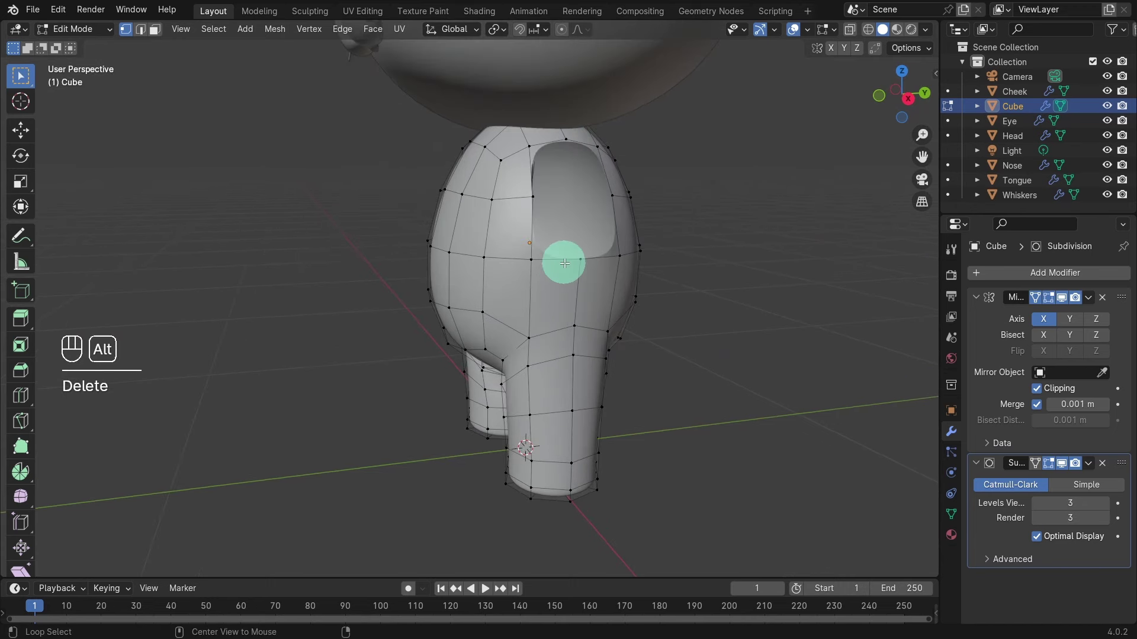
alt+click(560, 259)
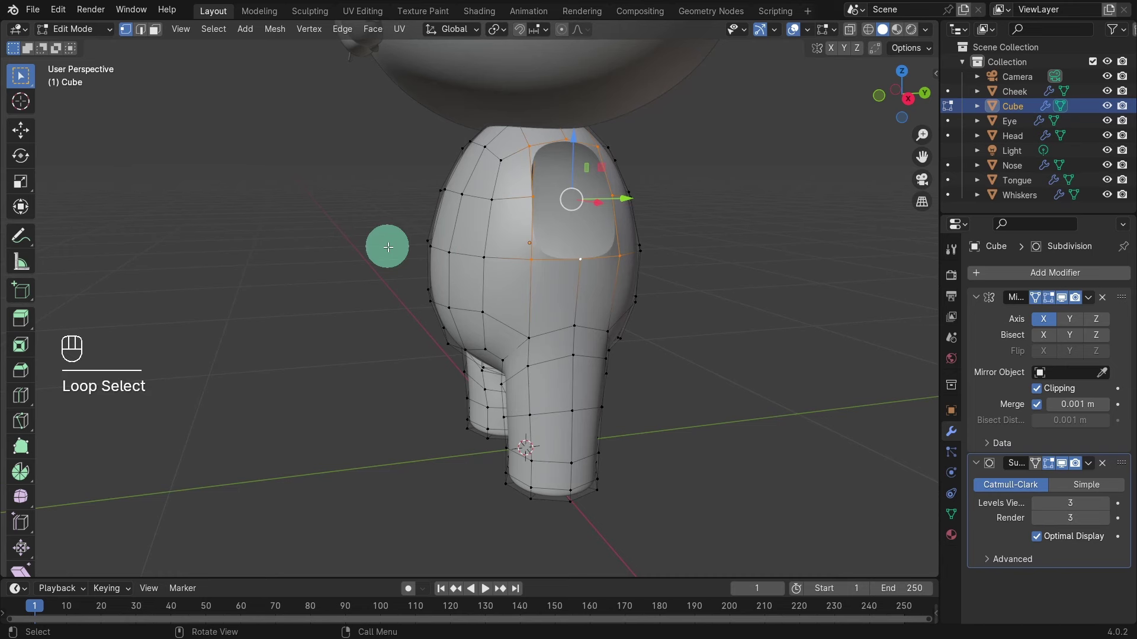
right_click(371, 233)
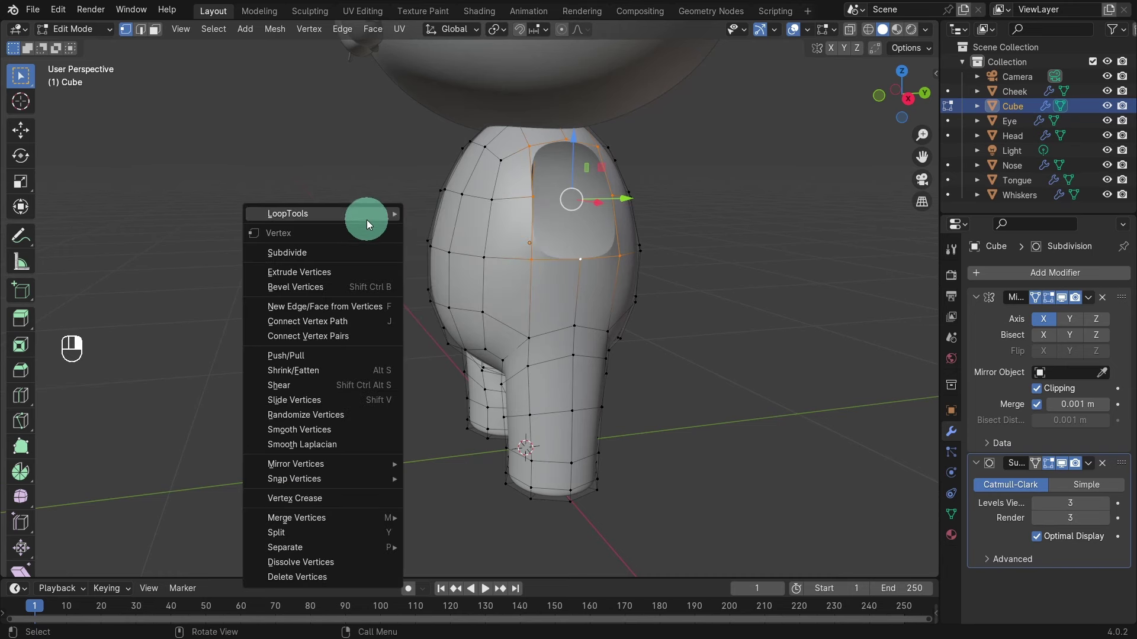
mouse_move(367, 221)
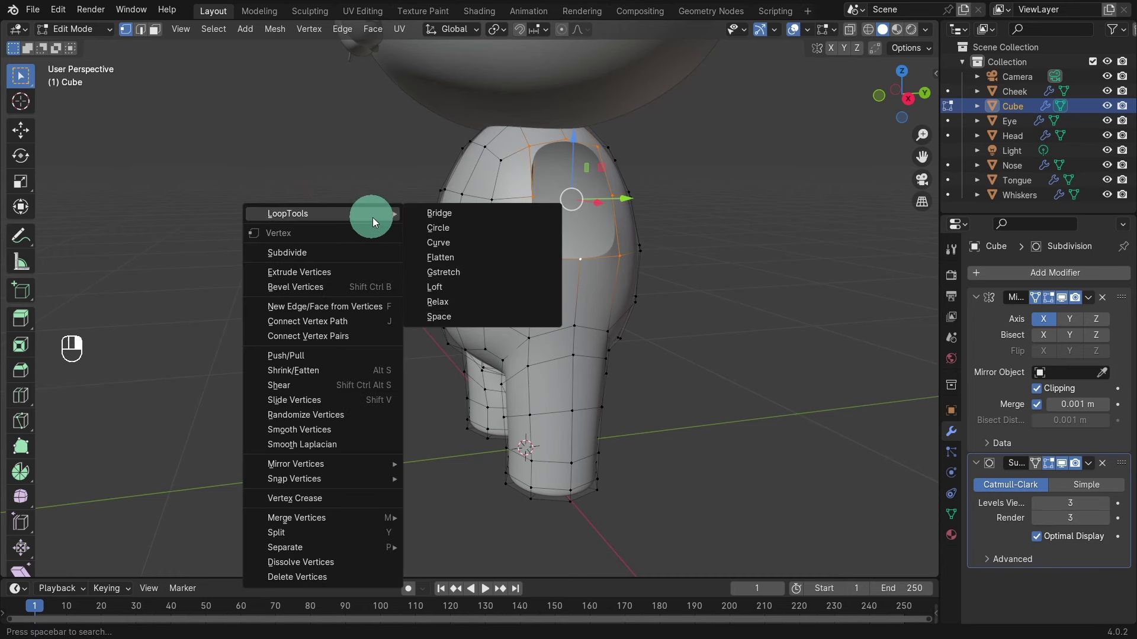
click(437, 229)
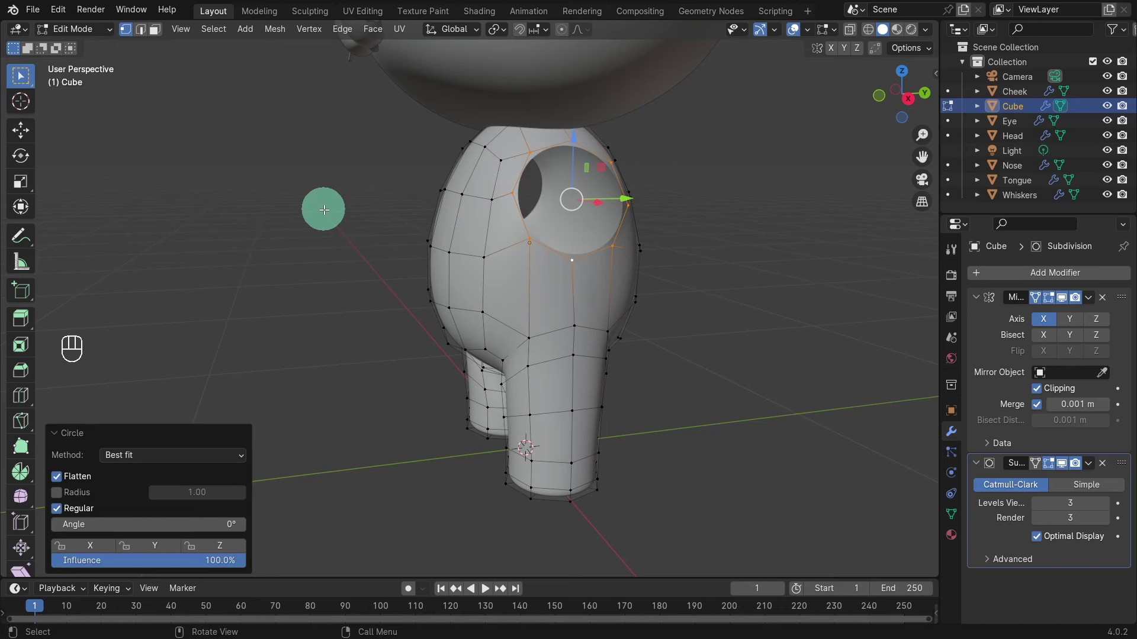
key(s)
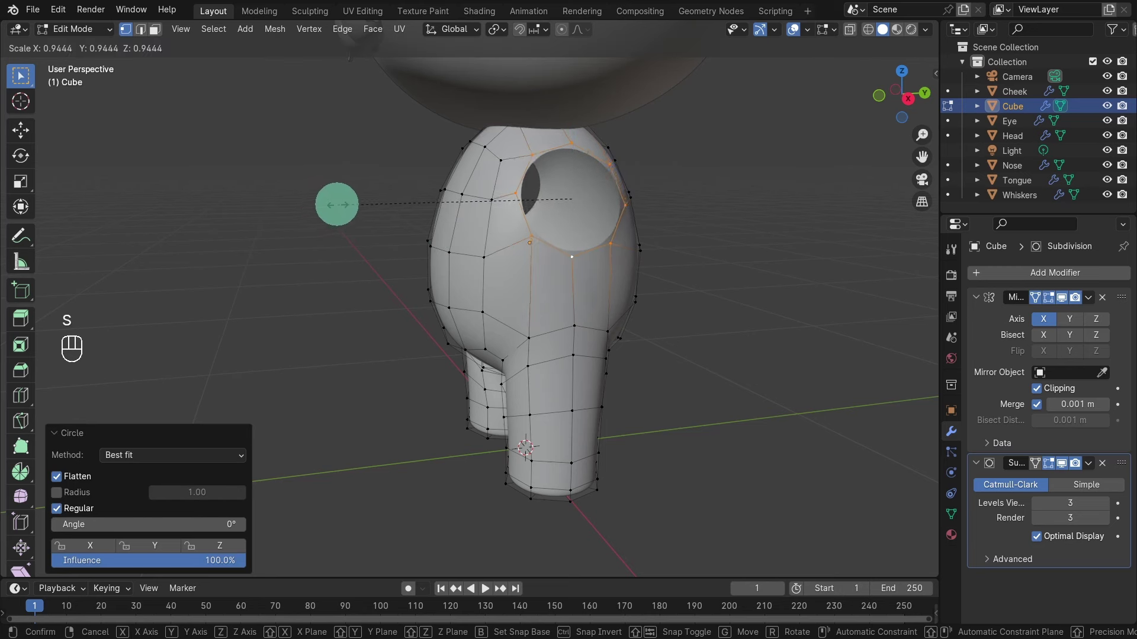
click(348, 202)
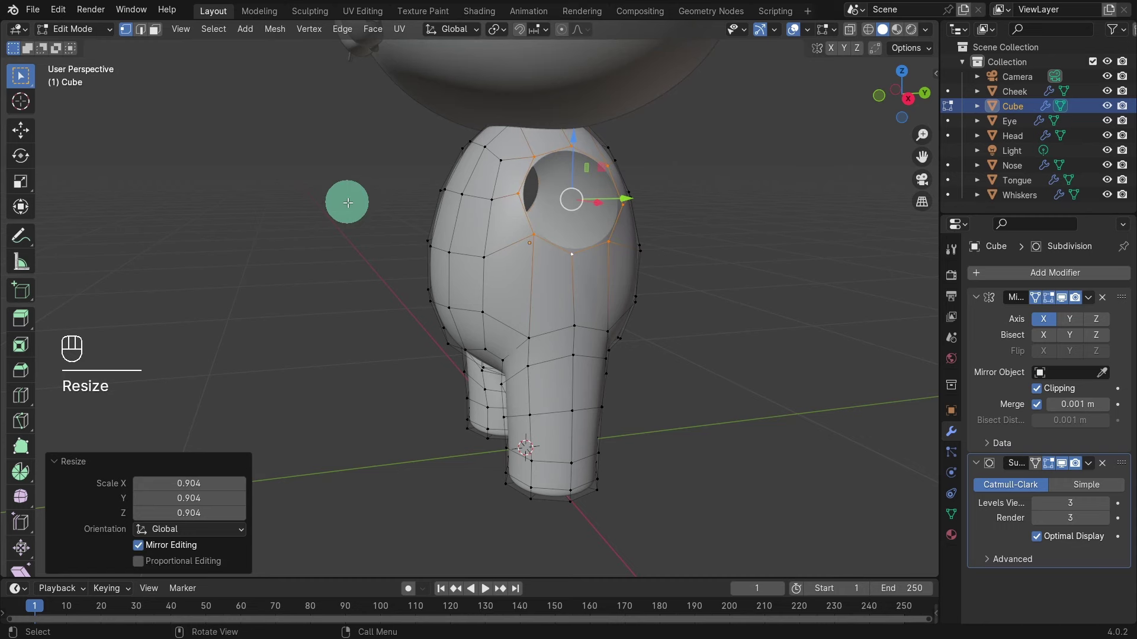
In front view, move the arm hole's loop about 0.018 m up and about 0.022 m inward toward the body
key(KP_1)
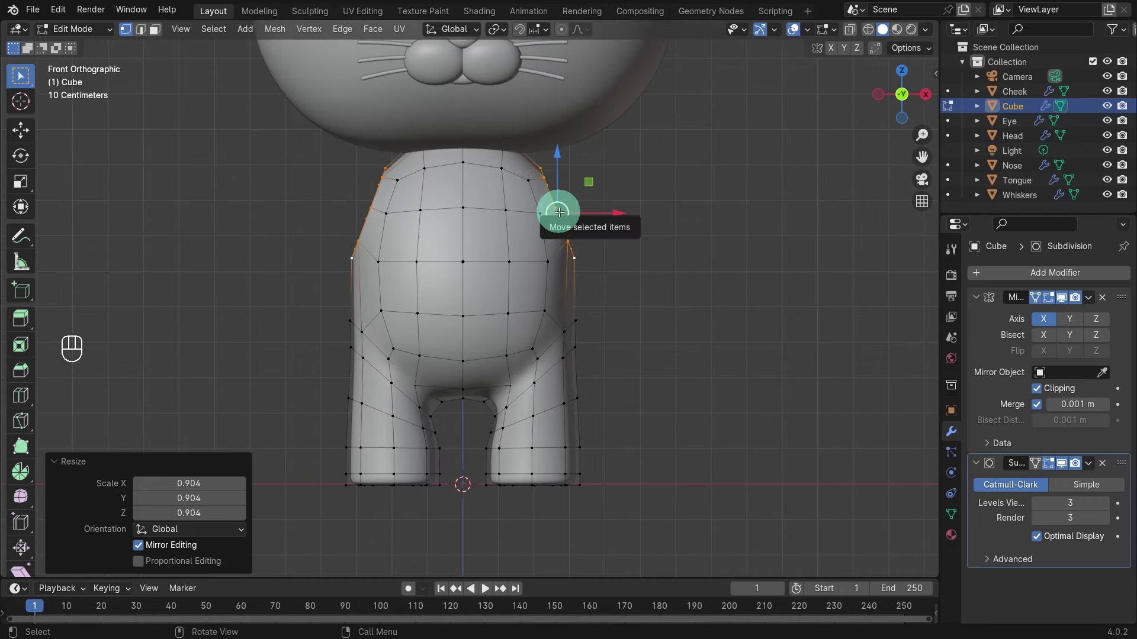
drag(558, 212, 557, 208)
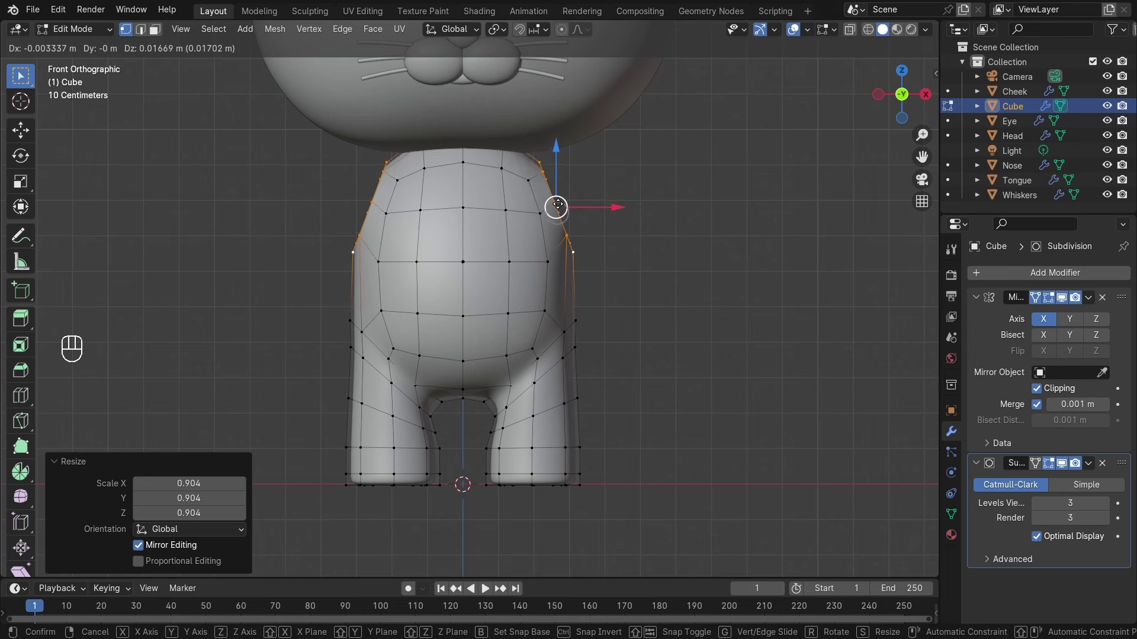
click(558, 205)
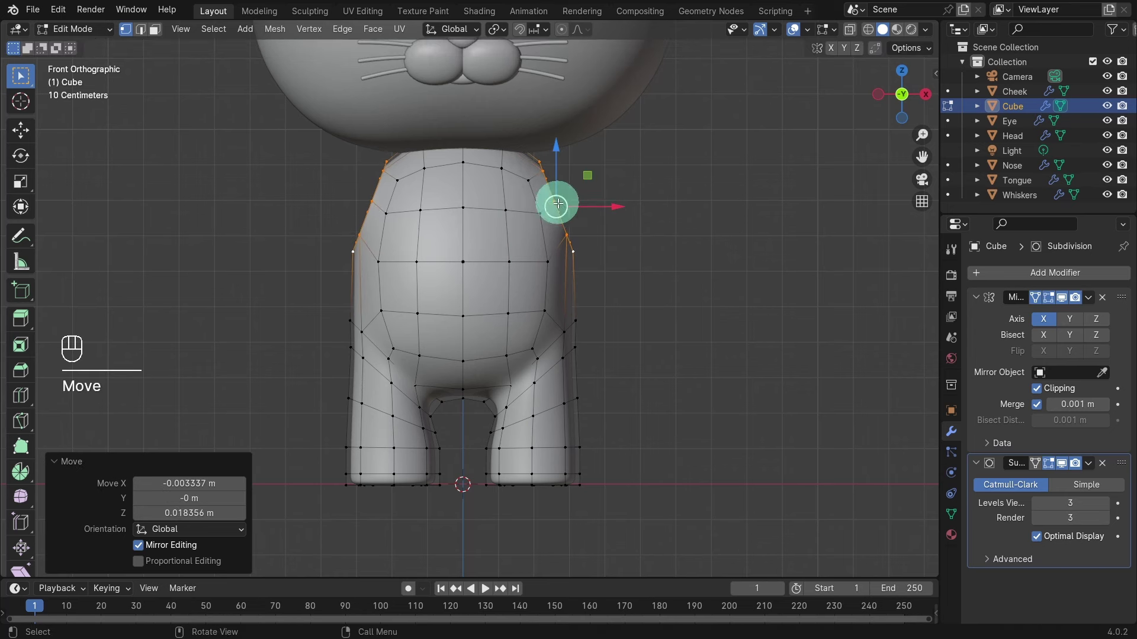
drag(553, 203, 544, 205)
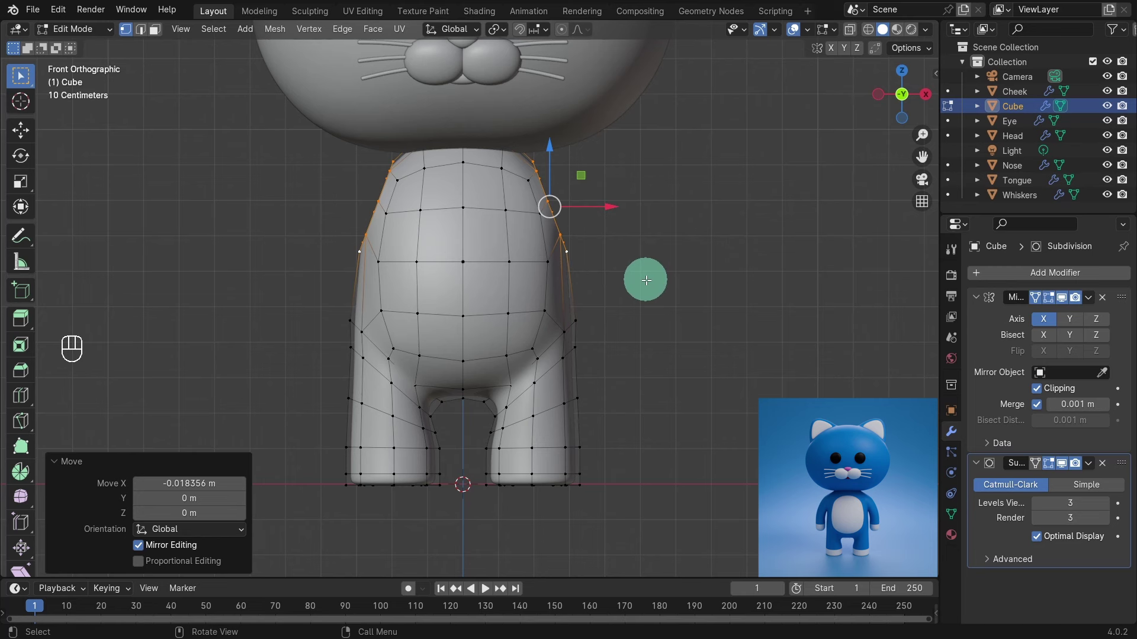
Extrude the arm hole's loop about 0.072 m outward and 0.013 m down to start the arm
key(e)
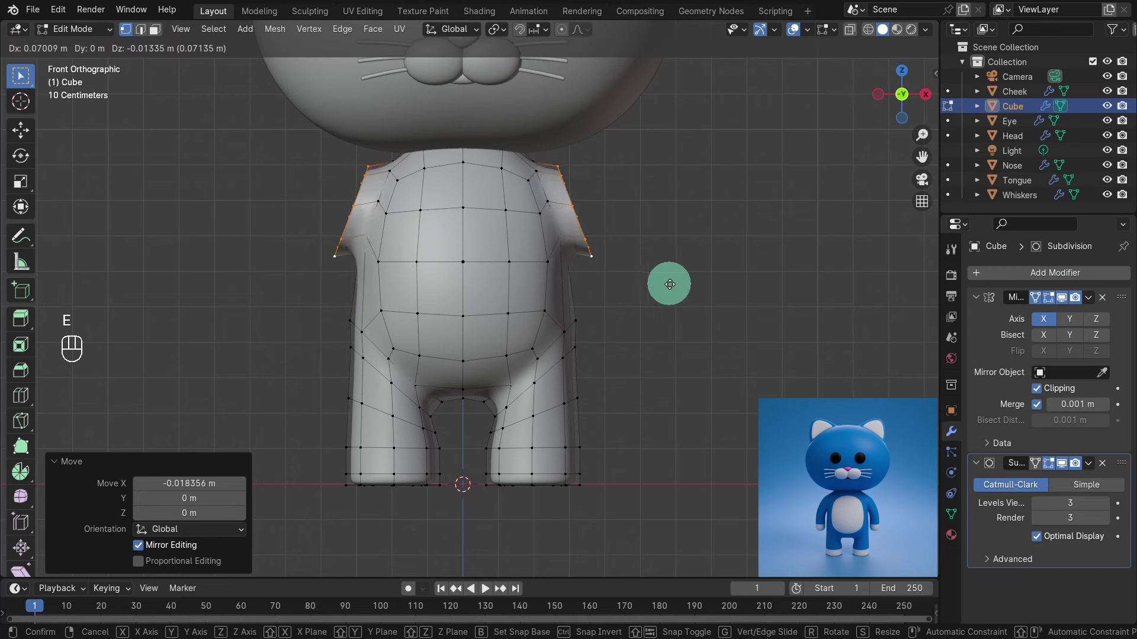
click(670, 284)
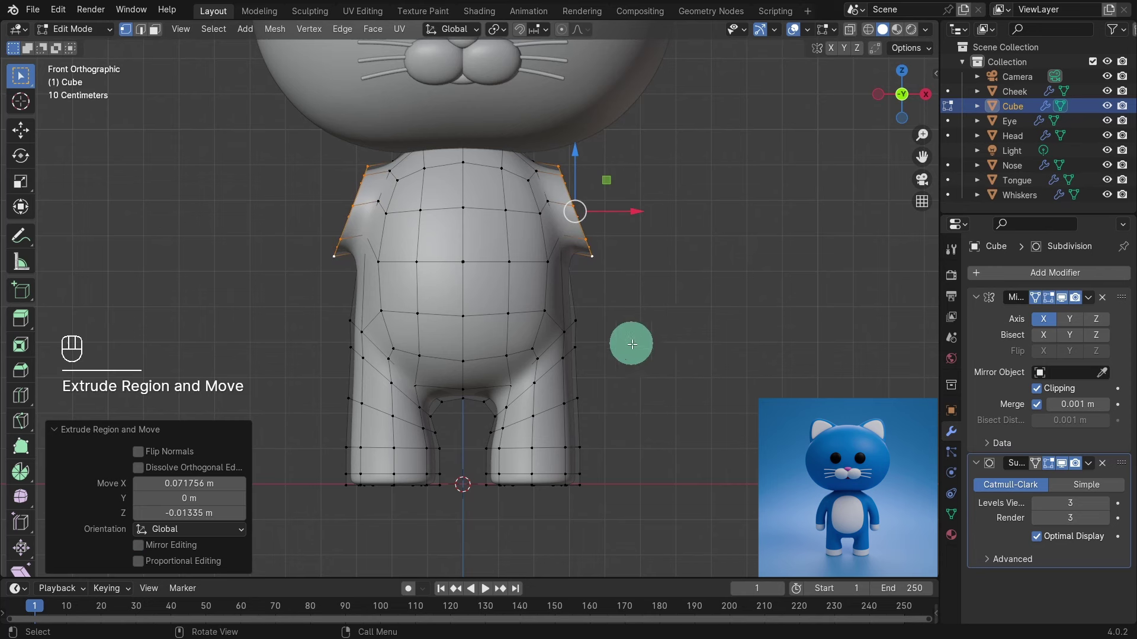
Rotate the arm's end loop about 16.1° in front view and move it about 0.007 m outward and 0.038 m down
key(r)
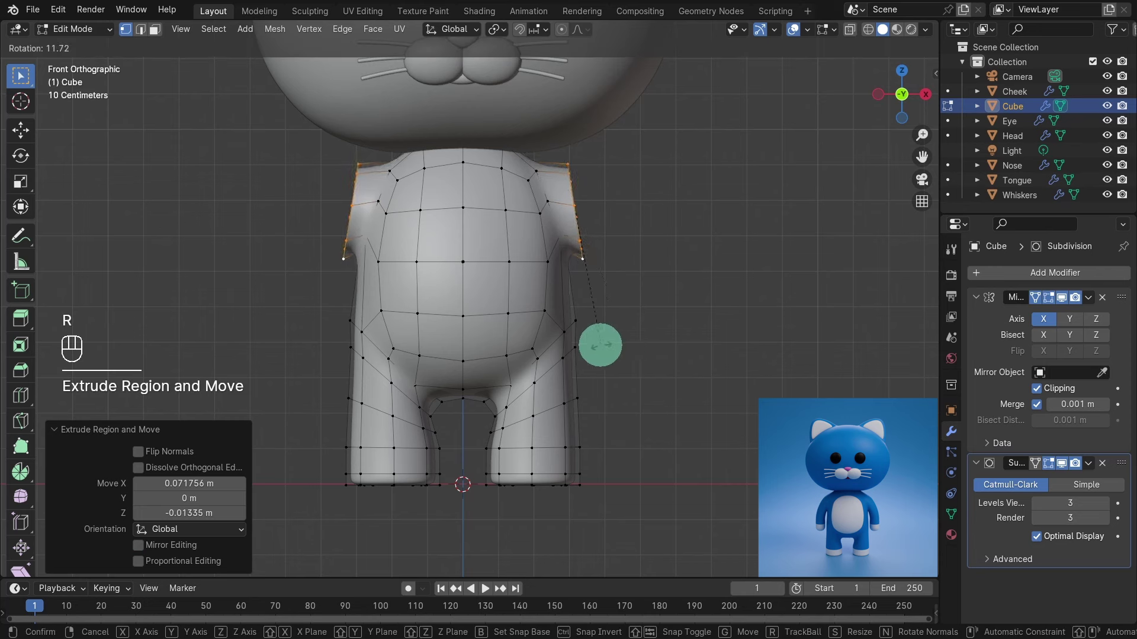
click(590, 348)
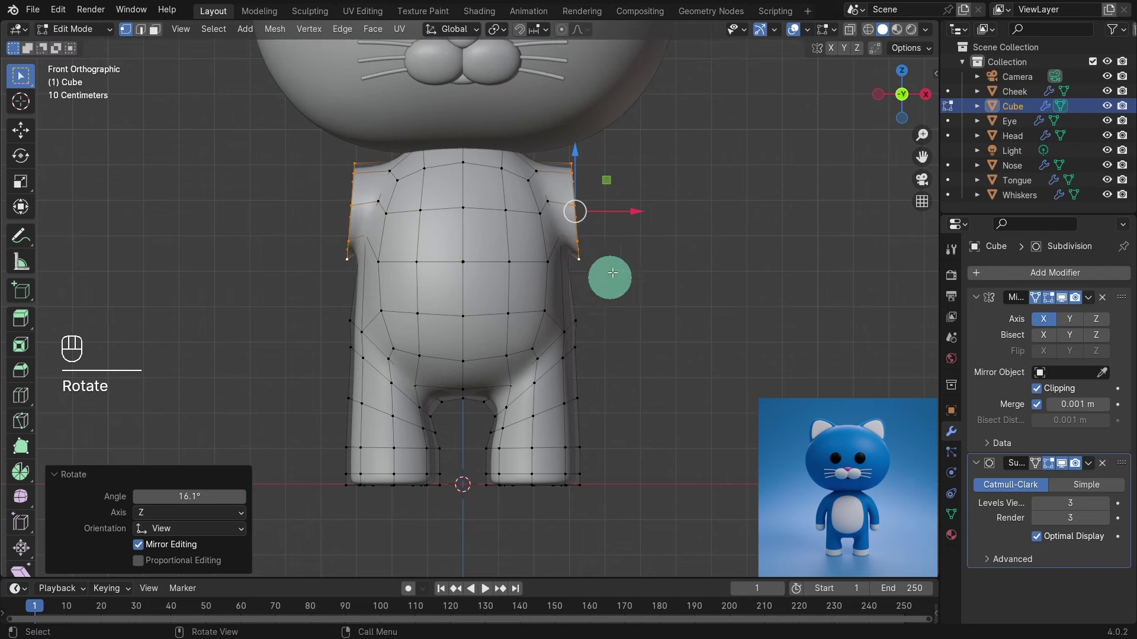
drag(576, 211, 577, 225)
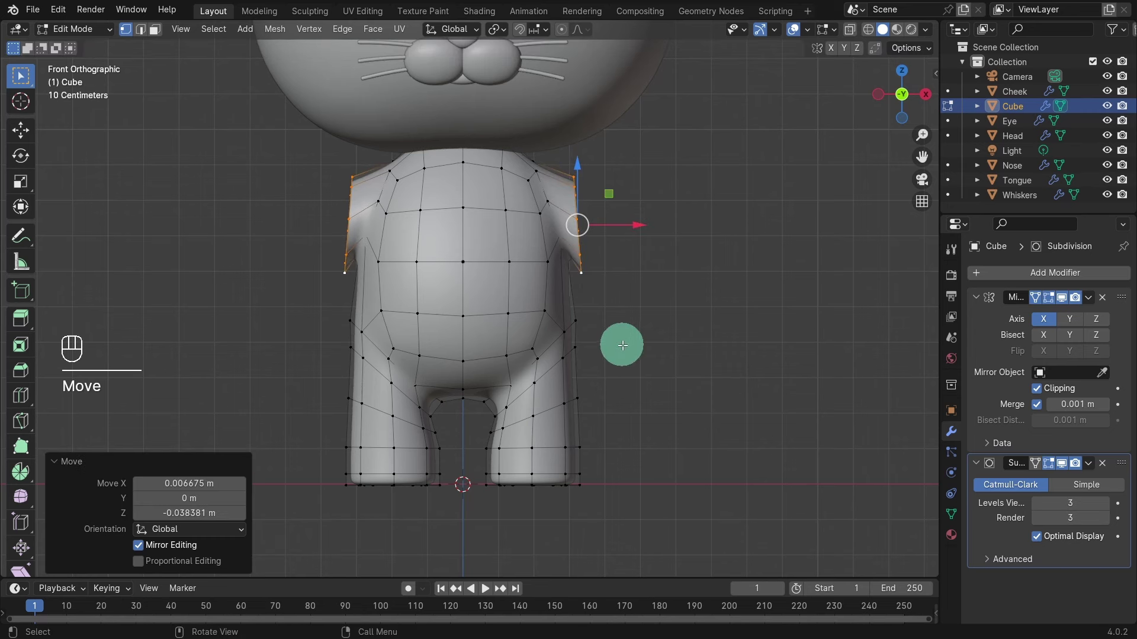
Extrude the arm's end loop about 0.157 m outward and 0.083 m down, and rotate the new loop to face diagonally downward
key(e)
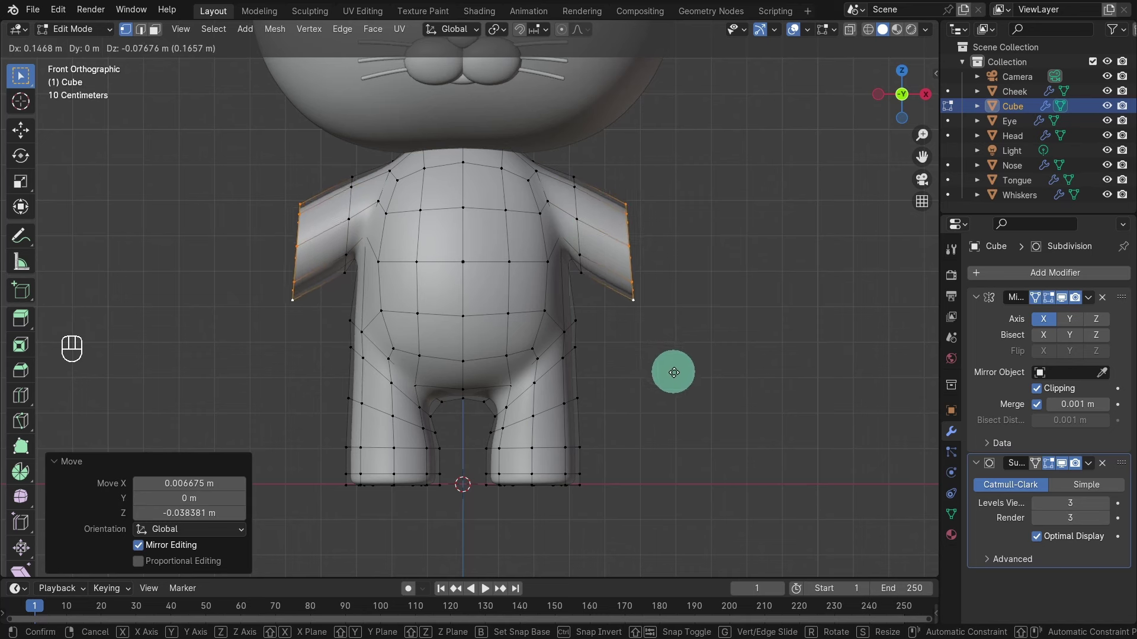
click(672, 375)
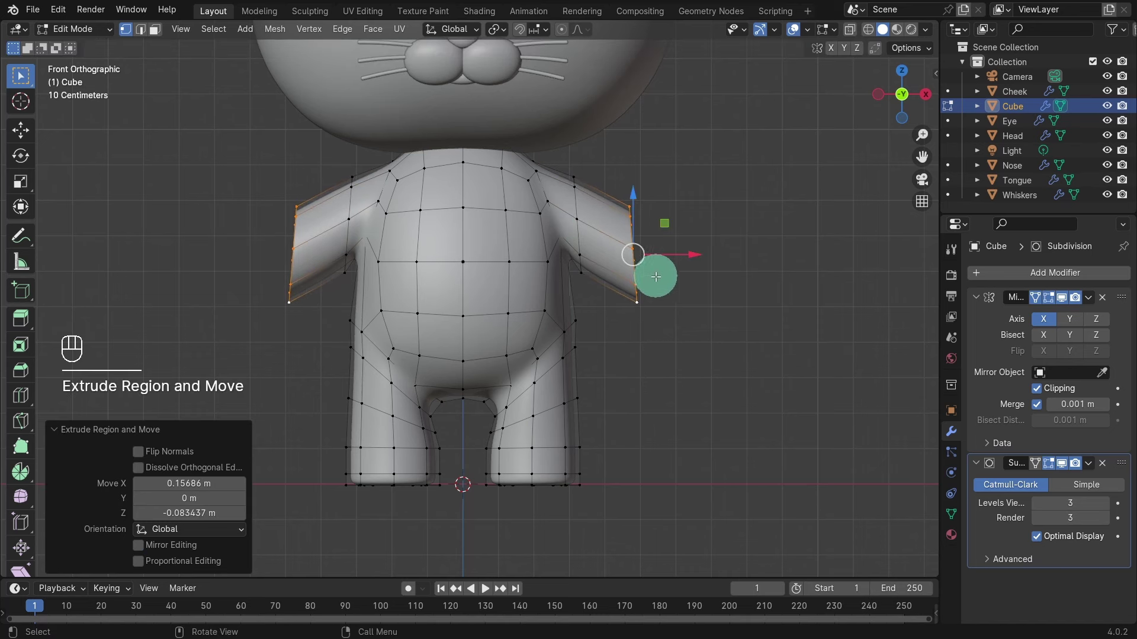
key(r)
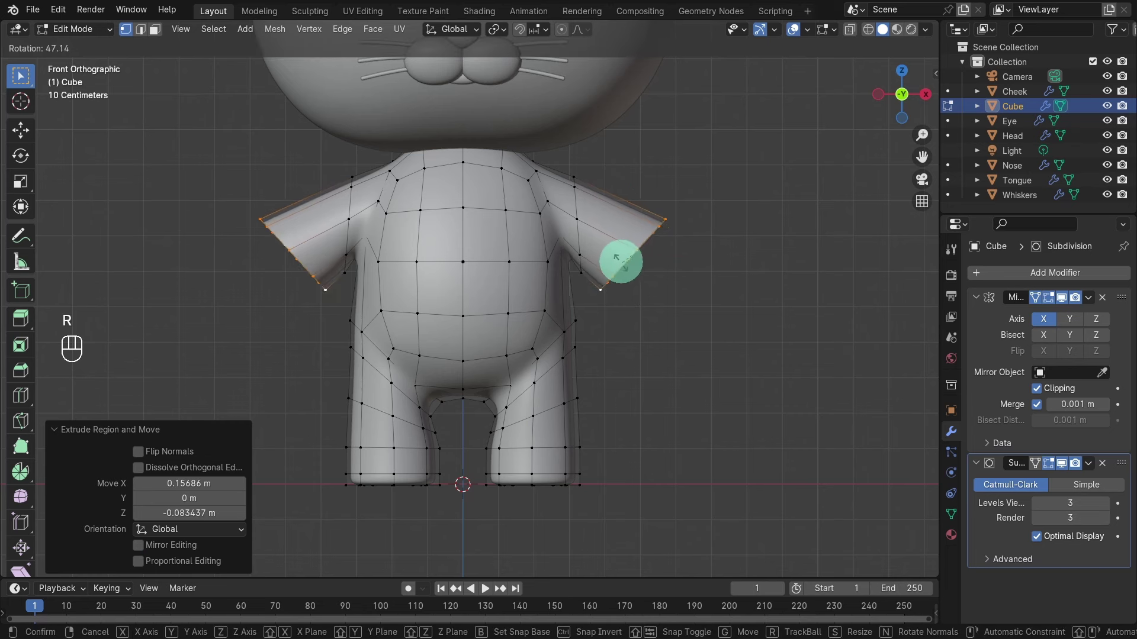
click(631, 259)
Scale the arm's end loop to about 0.674 and move it in total about 0.087 m inward and 0.072 m down
drag(636, 255, 613, 278)
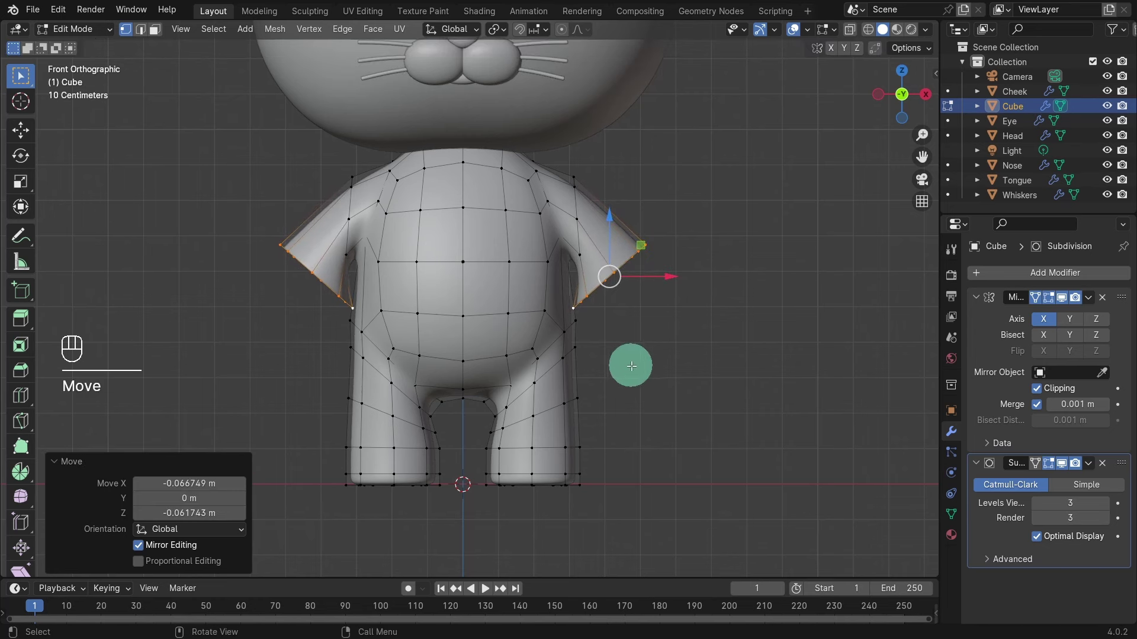
key(s)
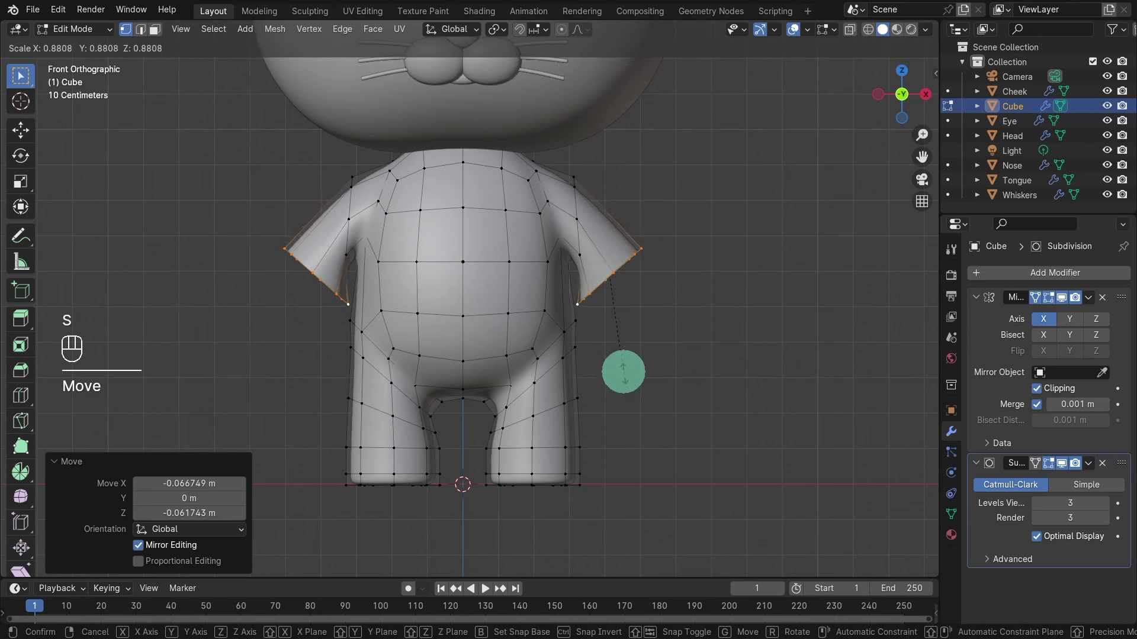
click(625, 350)
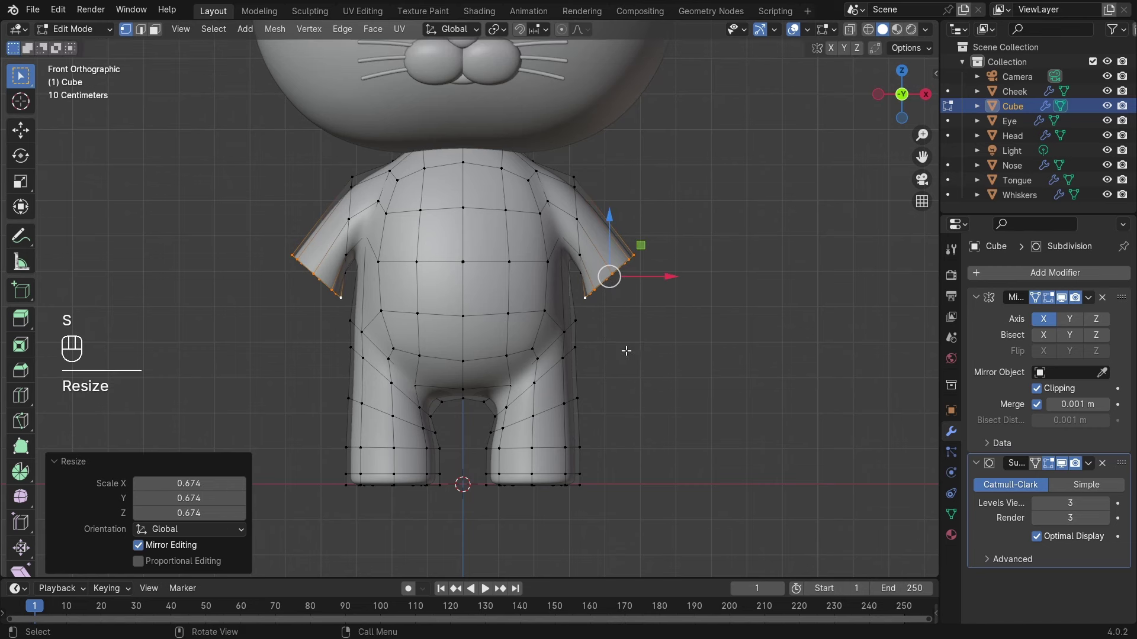
drag(609, 274, 603, 281)
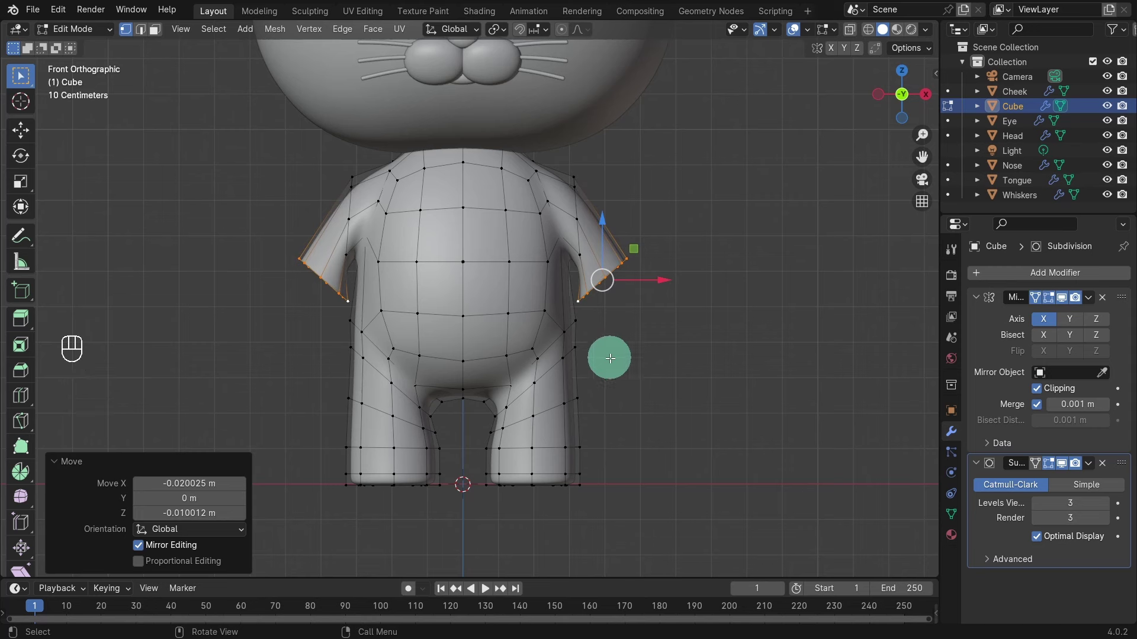
Extrude the arm's end loop about 0.222 m straight down and flatten it by scaling to 0 along Z
key(e)
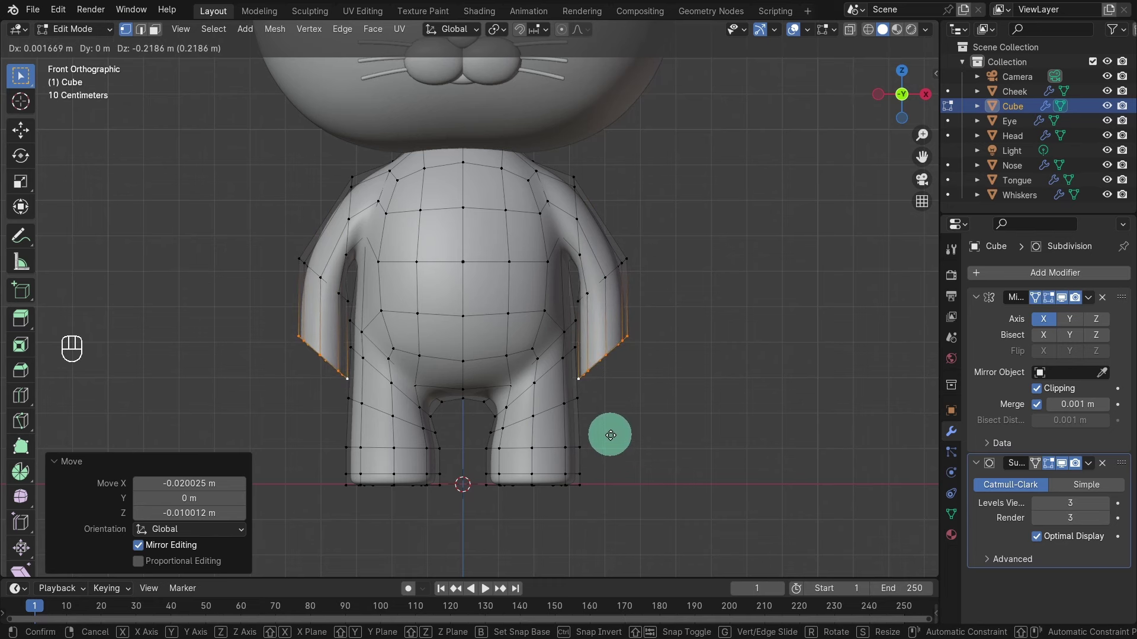
click(611, 437)
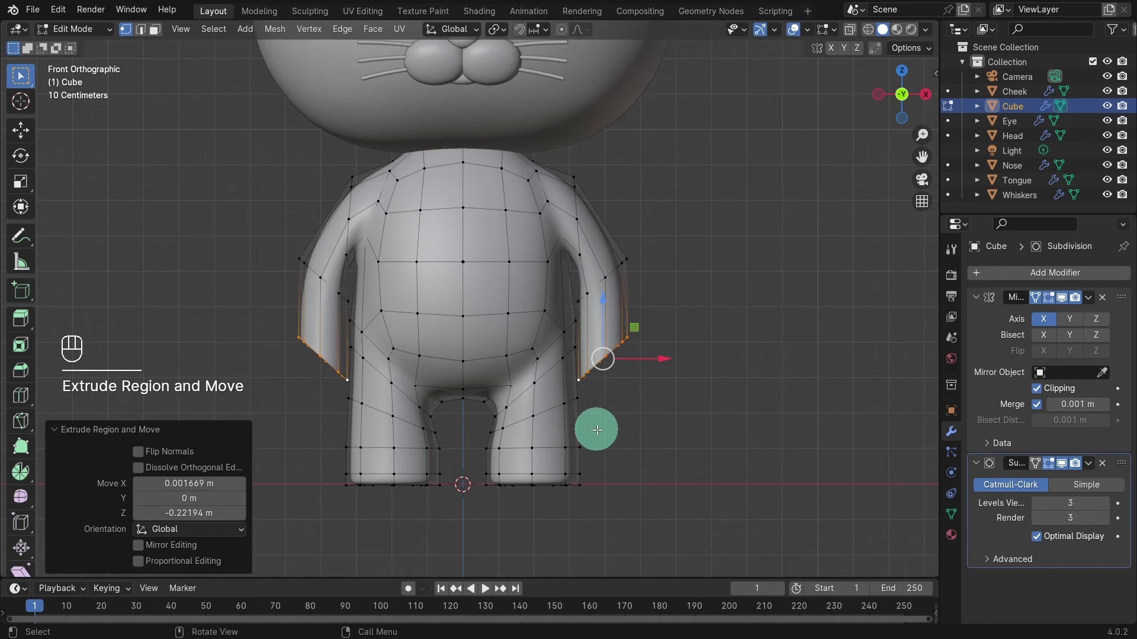
key(s)
key(z)
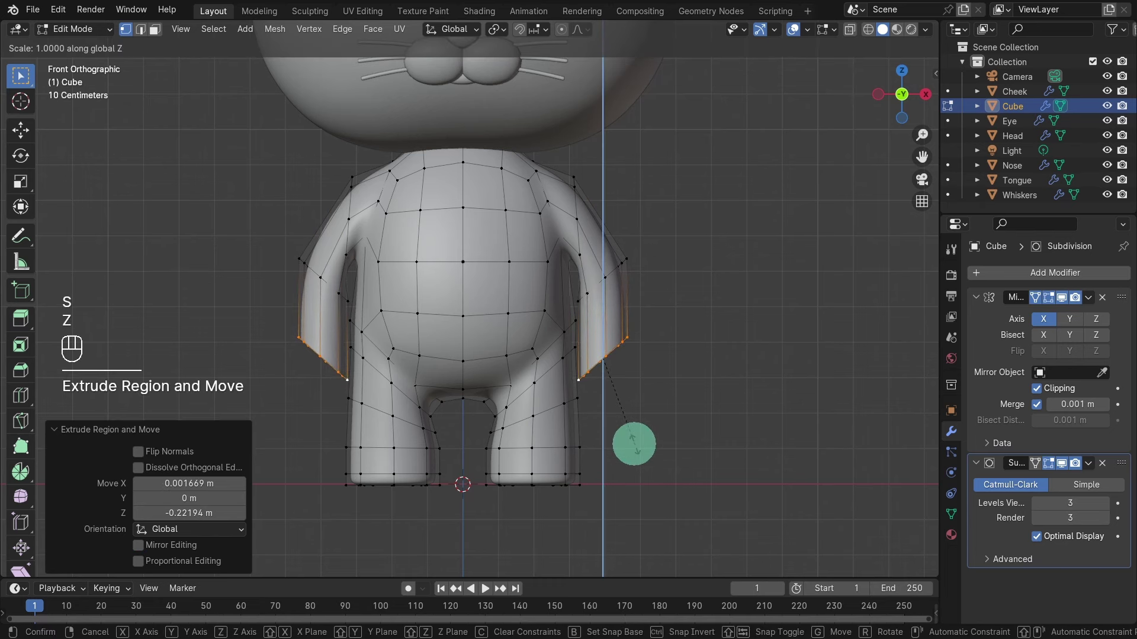
key(KP_0)
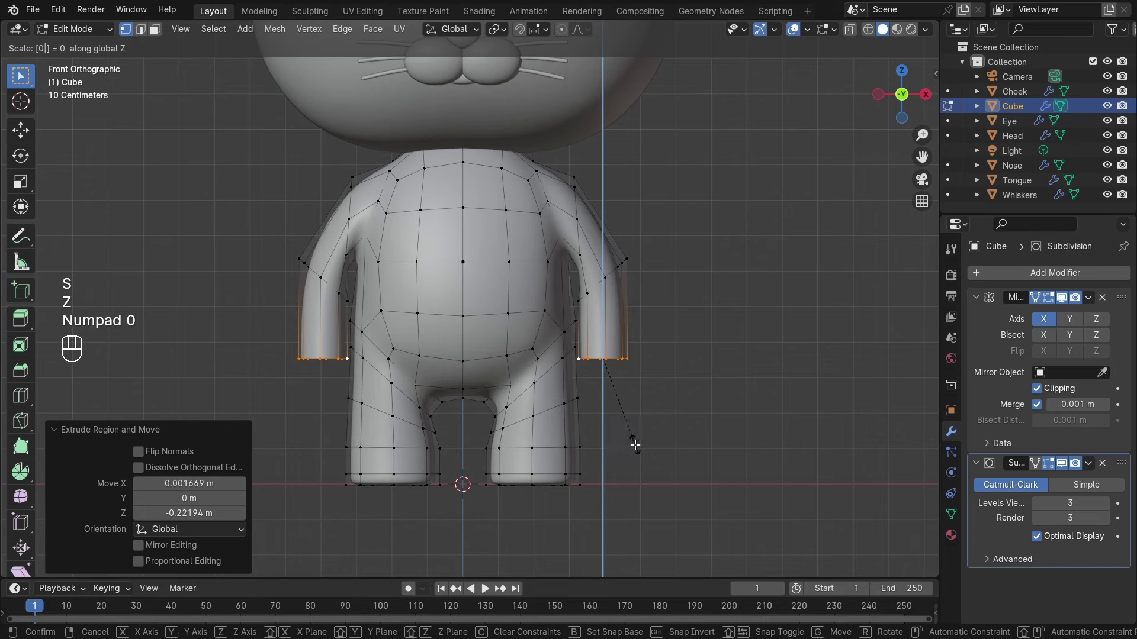
click(632, 441)
Make the arm's open lower end circular with LoopTools Circle and close it with a single face
middle_drag(592, 398, 580, 361)
scroll(580, 361, up, 3)
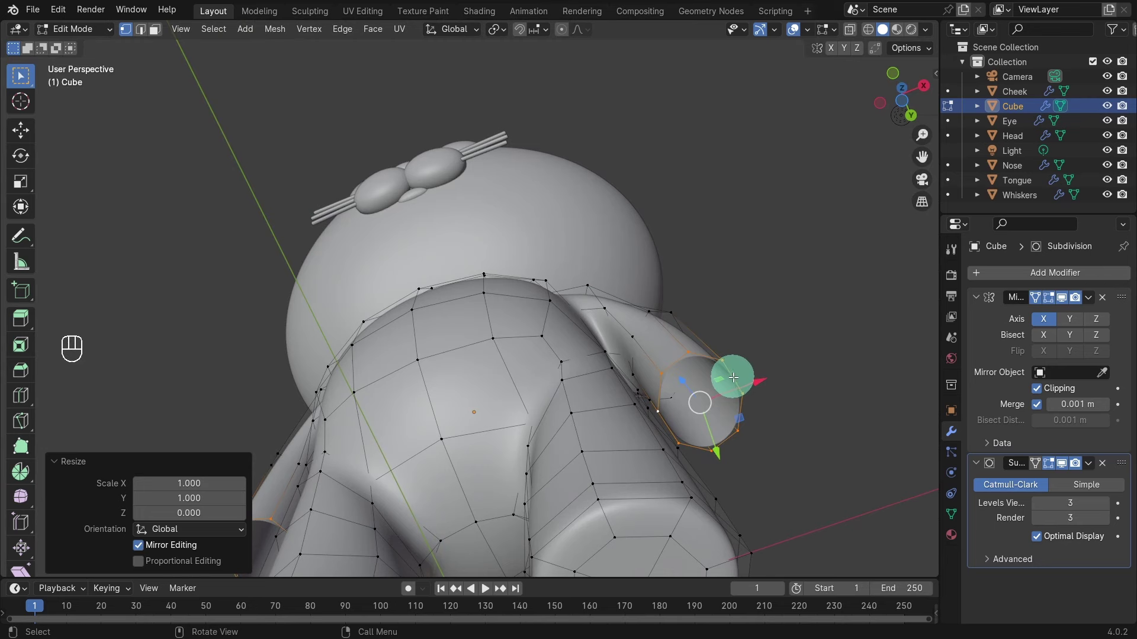
right_click(763, 303)
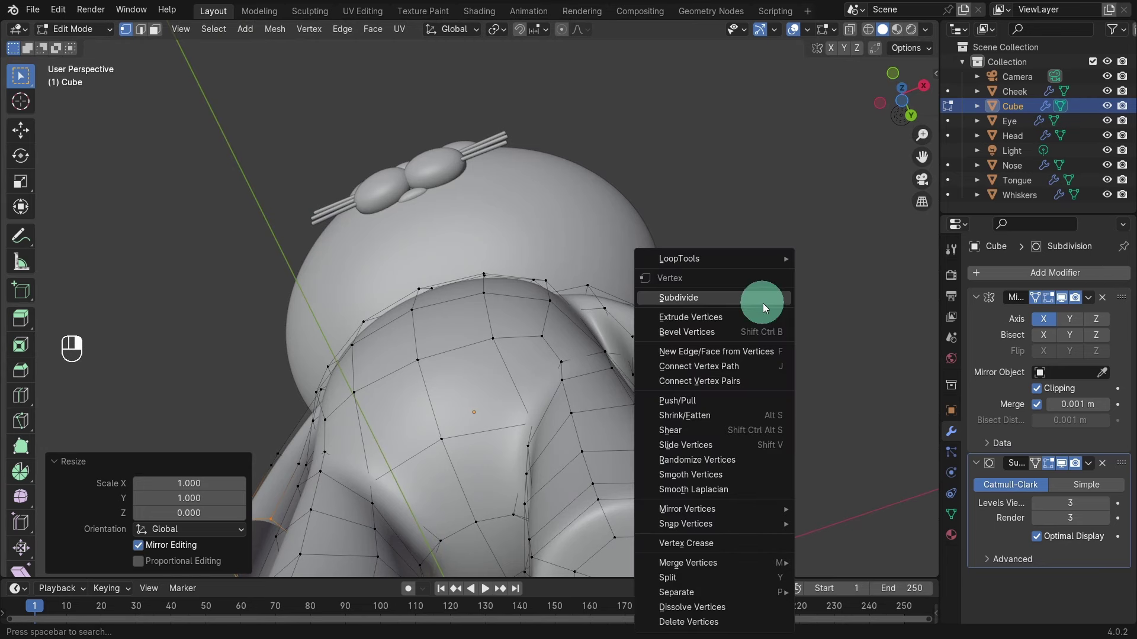
mouse_move(748, 264)
click(839, 271)
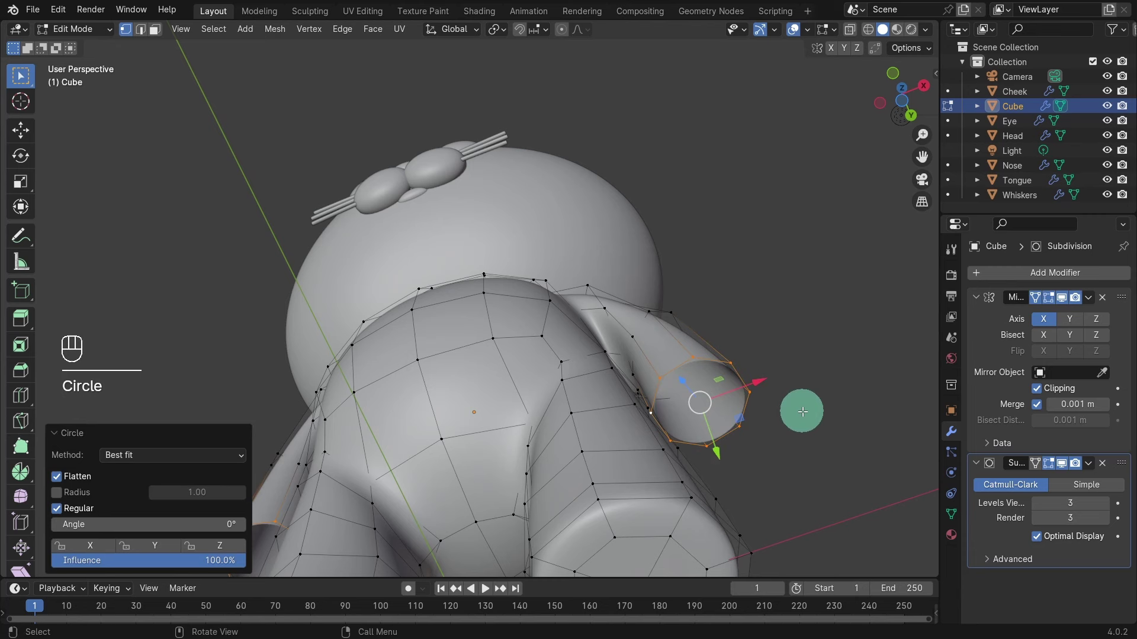
key(f)
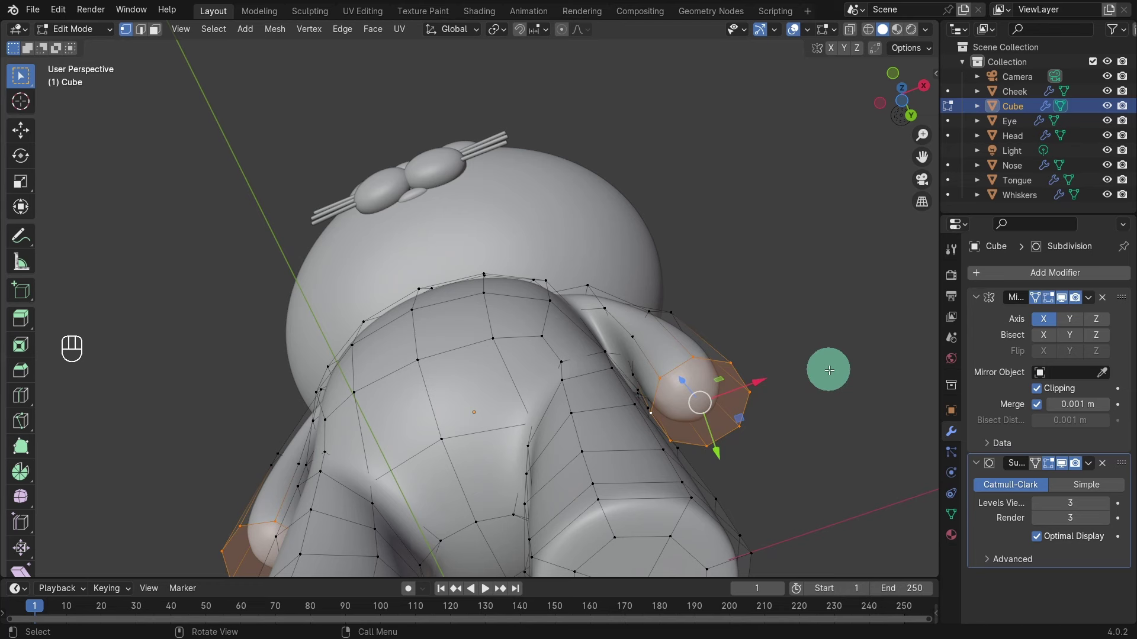
Bevel the edges of the arm's end face about 0.06 m wide with 3 segments to round off the hand
key(ctrl+b)
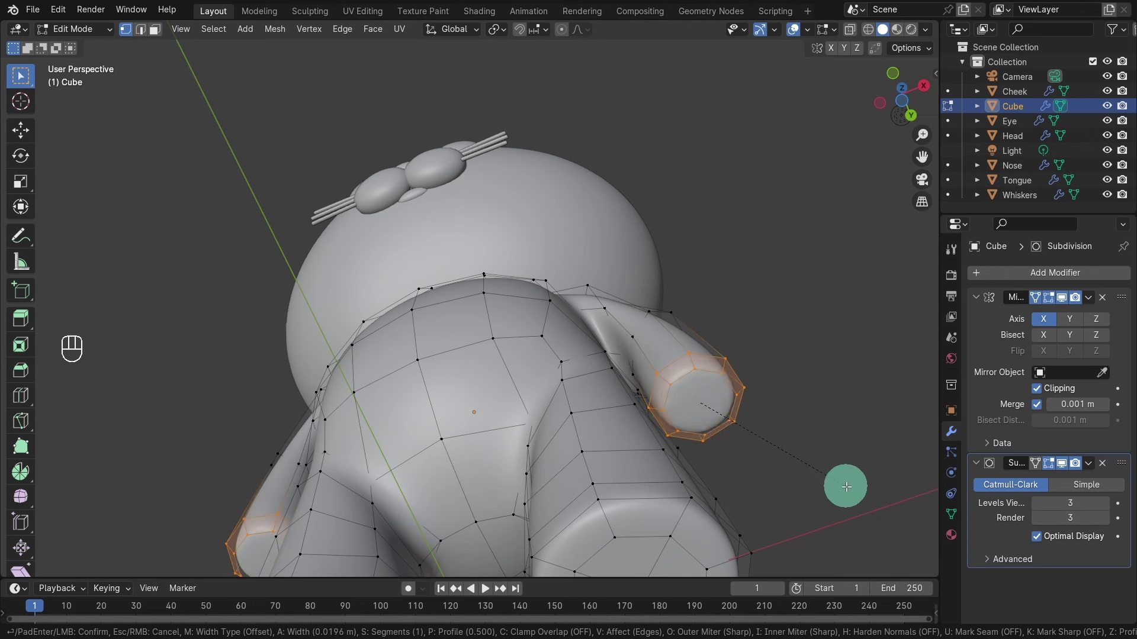
scroll(850, 490, up, 1)
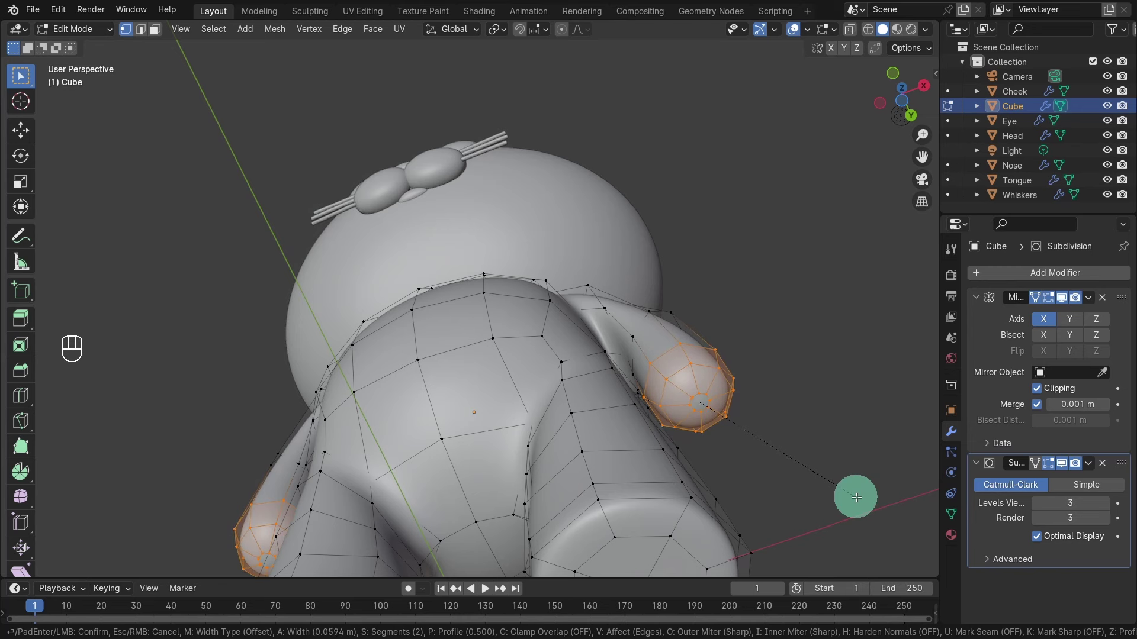
scroll(857, 499, up, 1)
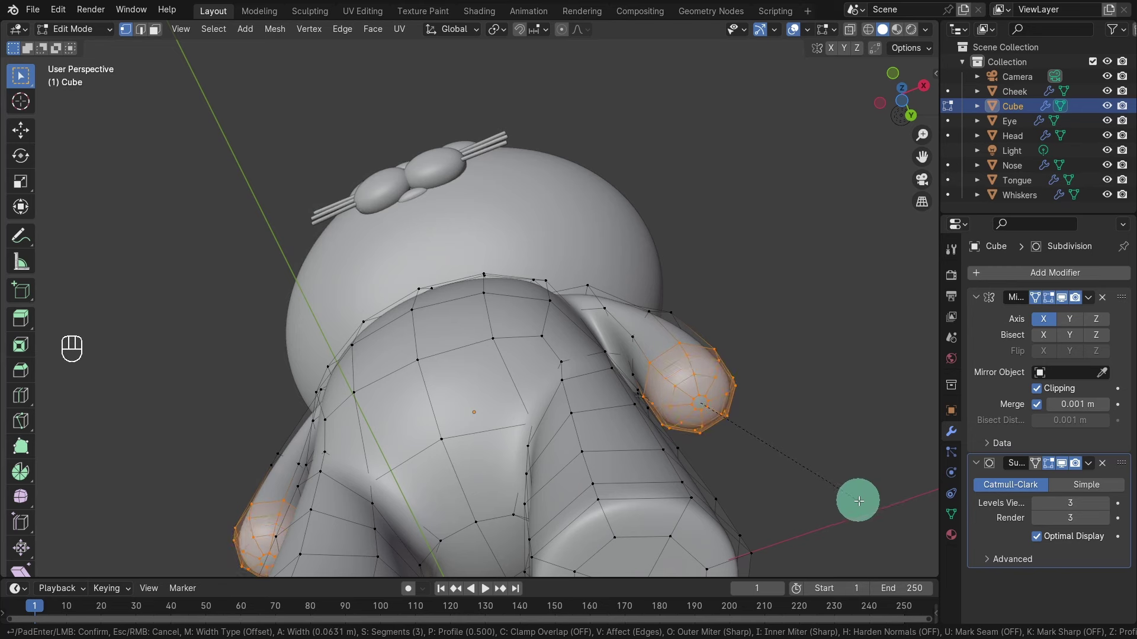
click(855, 499)
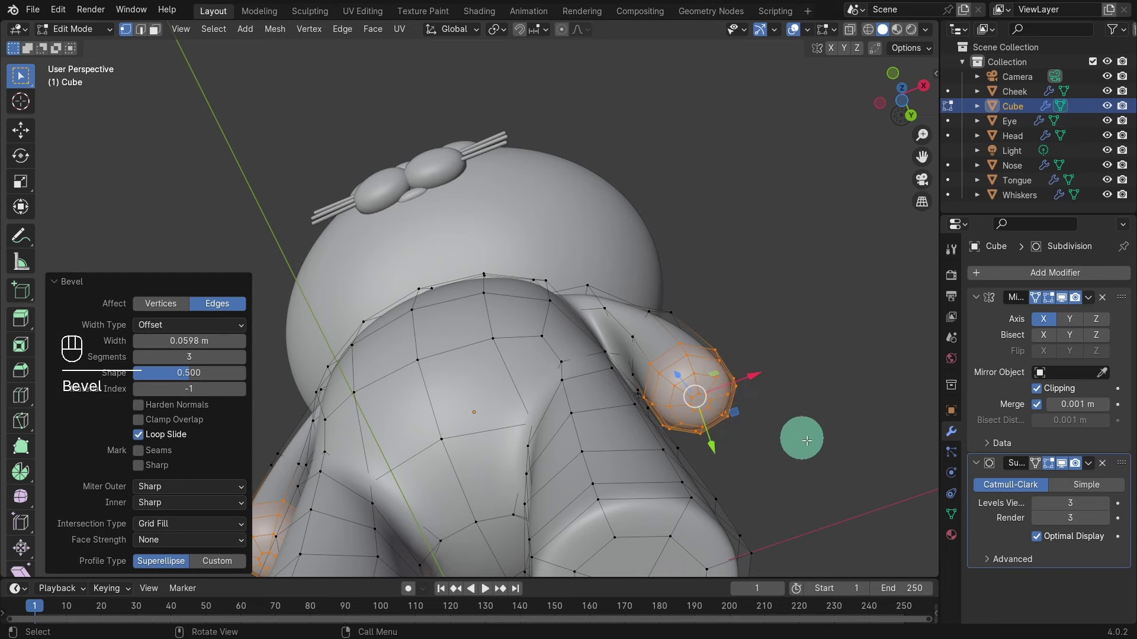
In front view, move the beveled hand end about 0.011 m down along Z and clear the selection
key(KP_1)
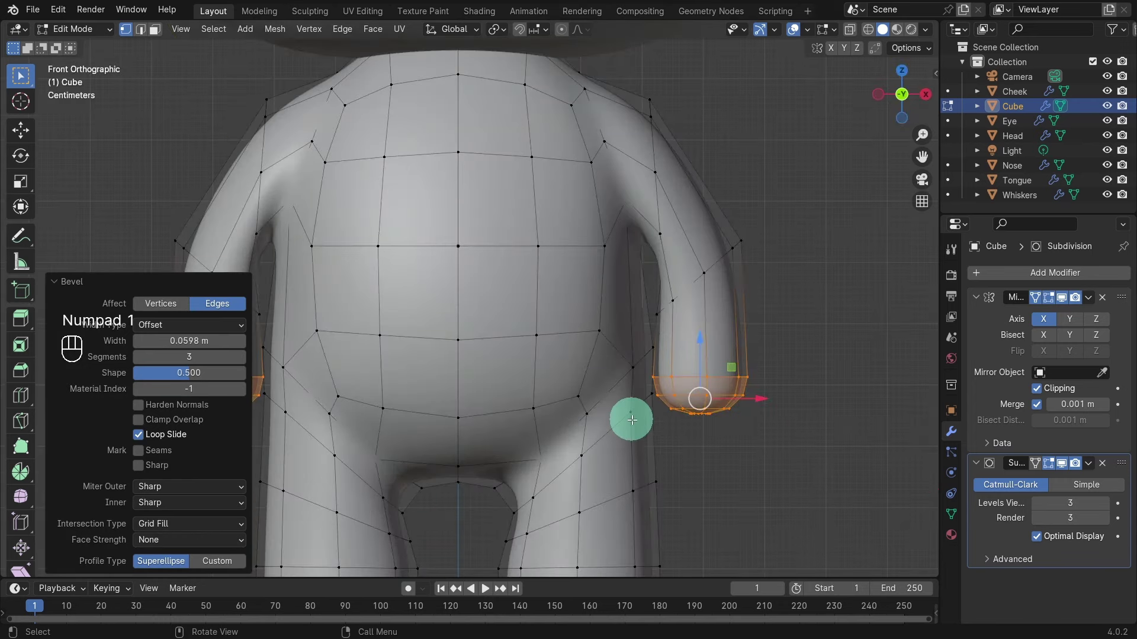
scroll(616, 412, down, 2)
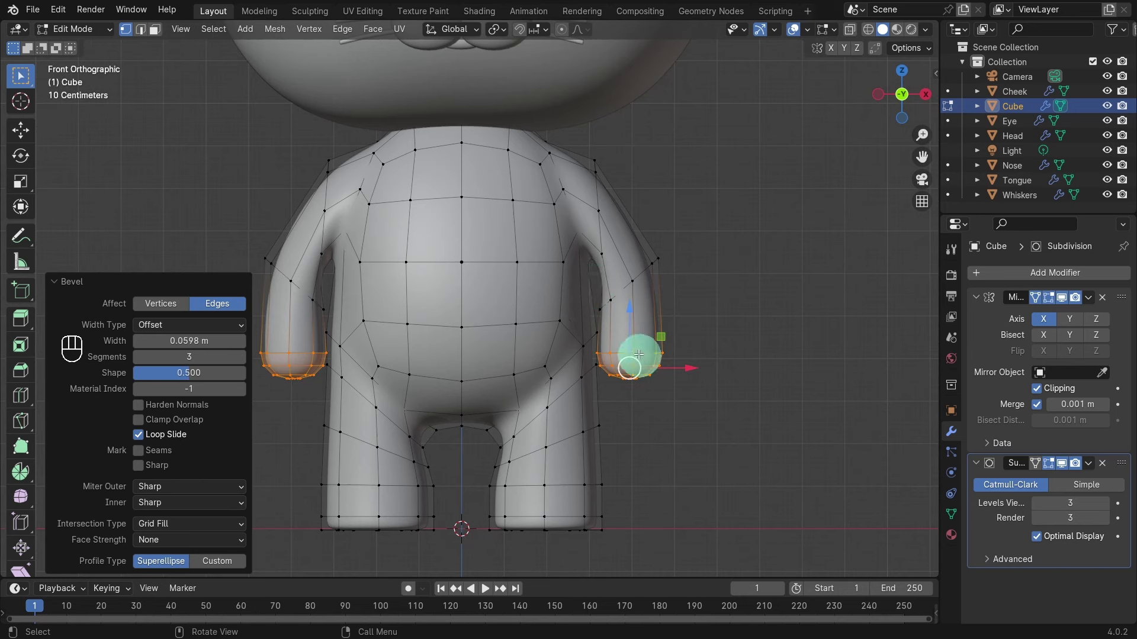
mouse_move(631, 312)
mouse_down()
mouse_move(631, 302)
mouse_move(633, 315)
mouse_up()
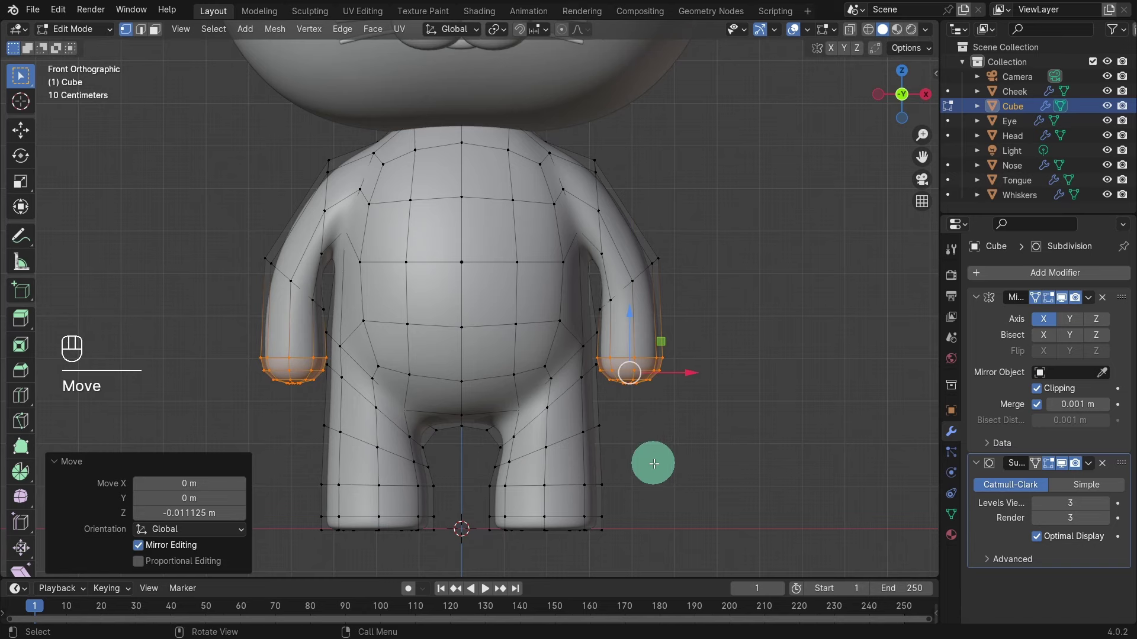
click(631, 442)
Delete the small many-sided face at the tip of the hand
middle_drag(503, 394, 605, 412)
scroll(605, 412, up, 2)
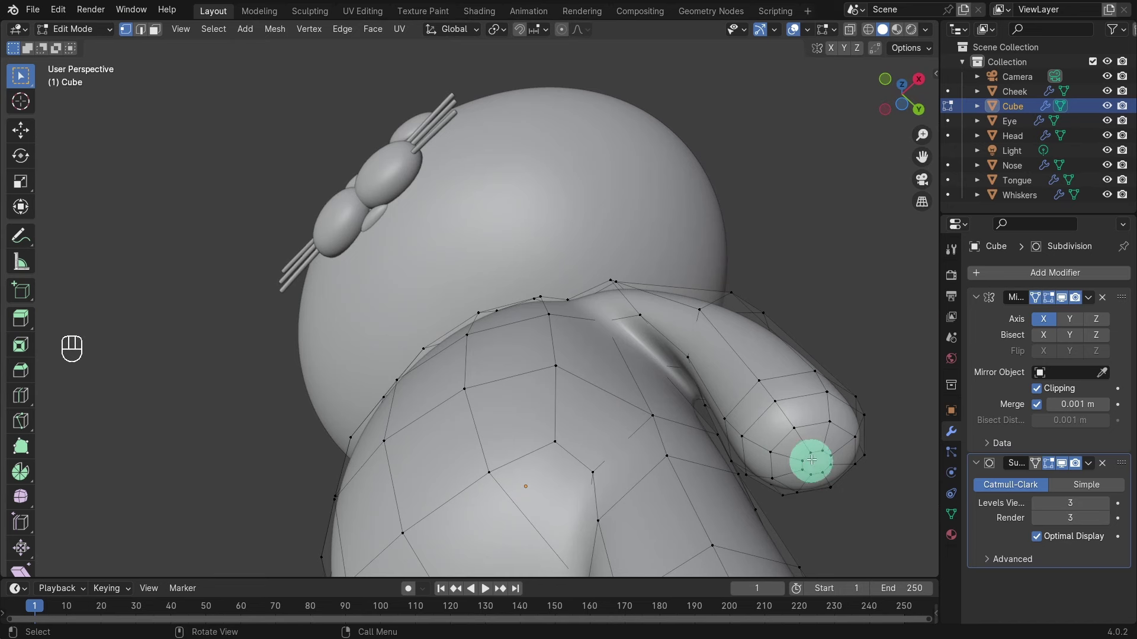
key(3)
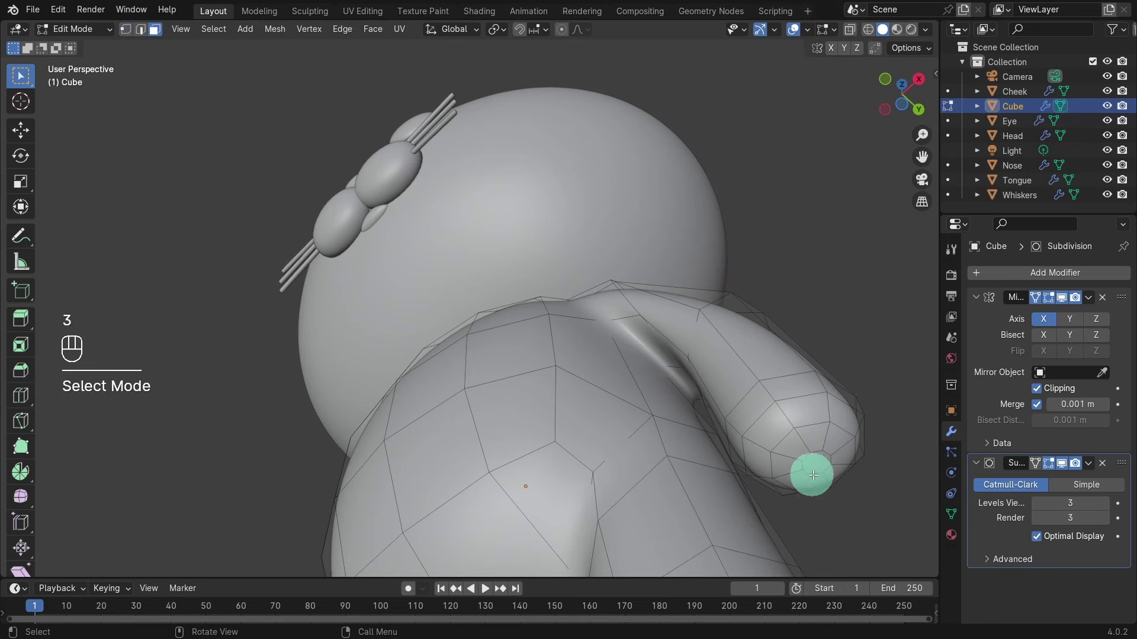
click(809, 461)
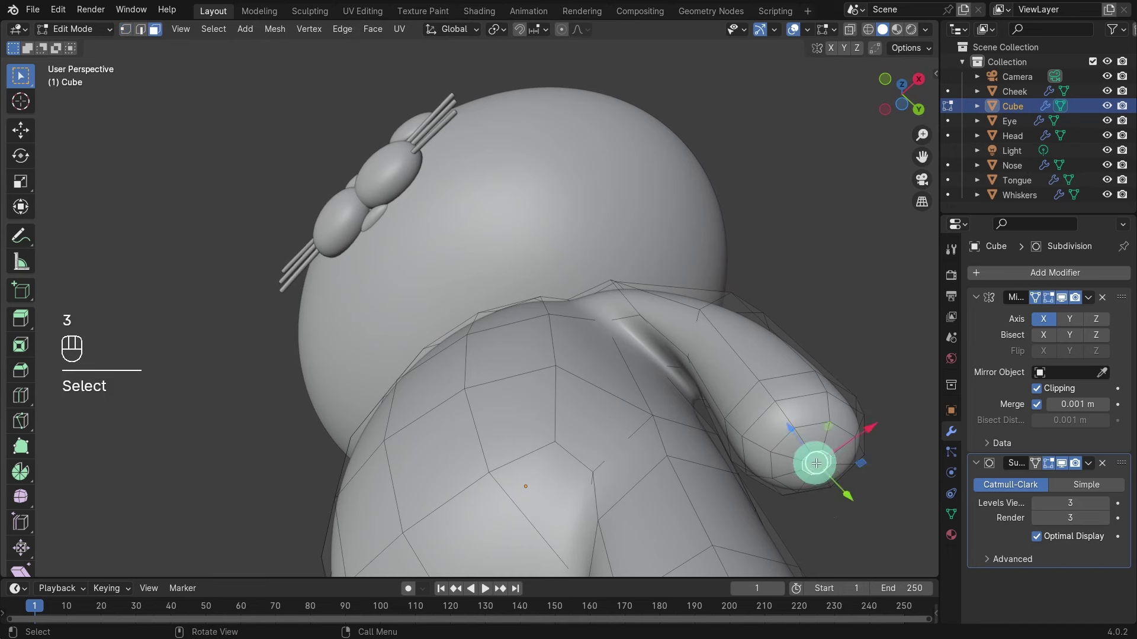
key(x)
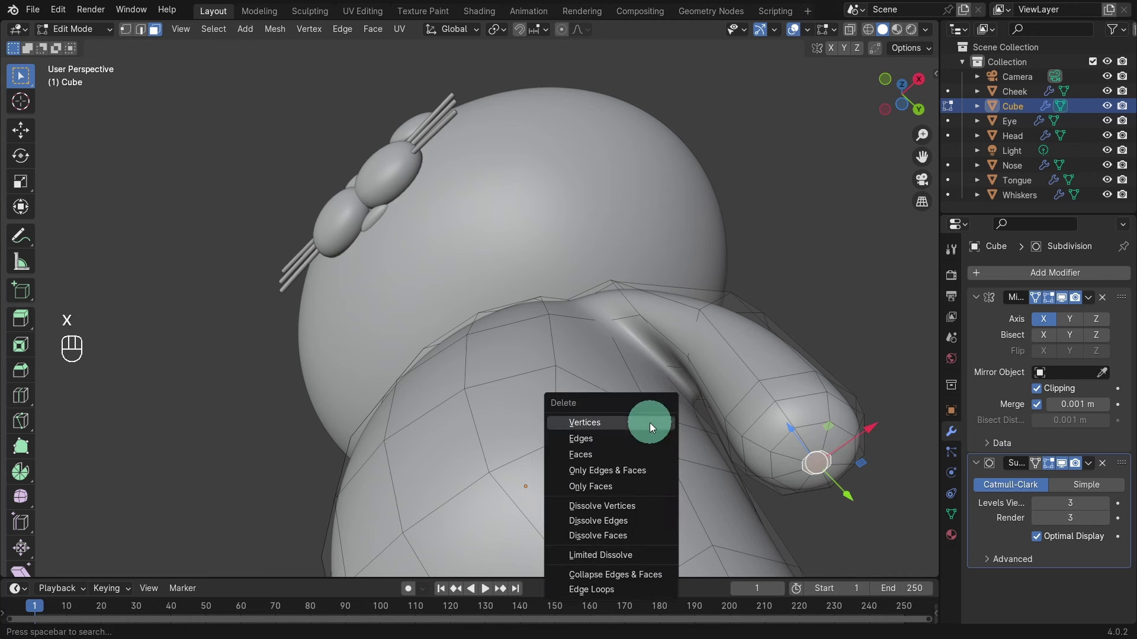
click(624, 457)
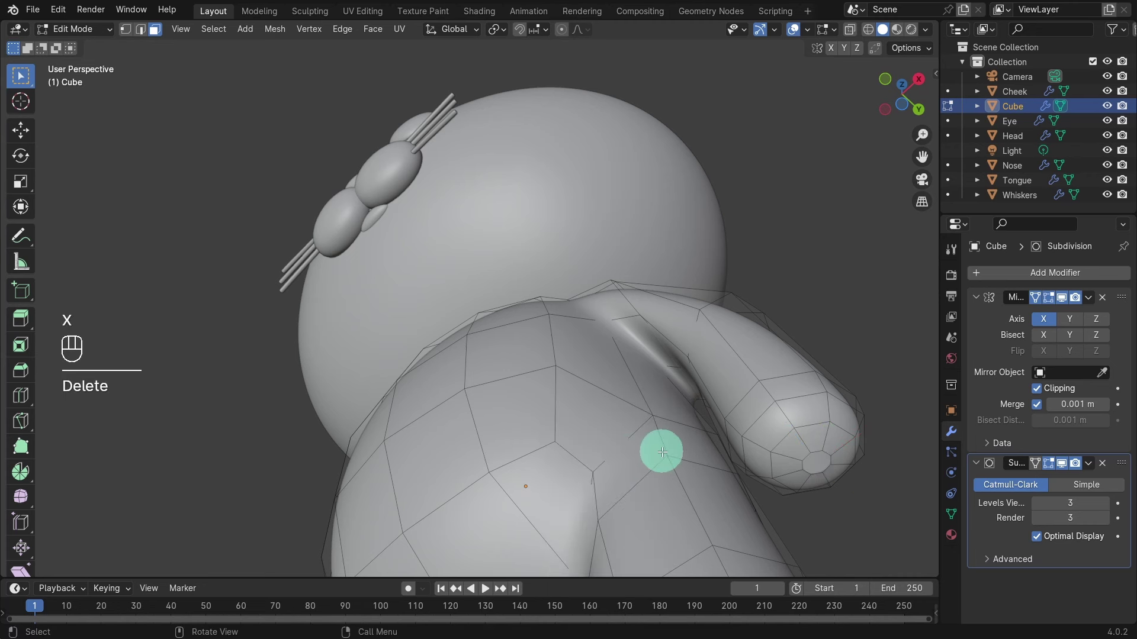
Close the hole at the hand's tip using Grid Fill with a span of 2 and offset 0, and clear the selection
key(1)
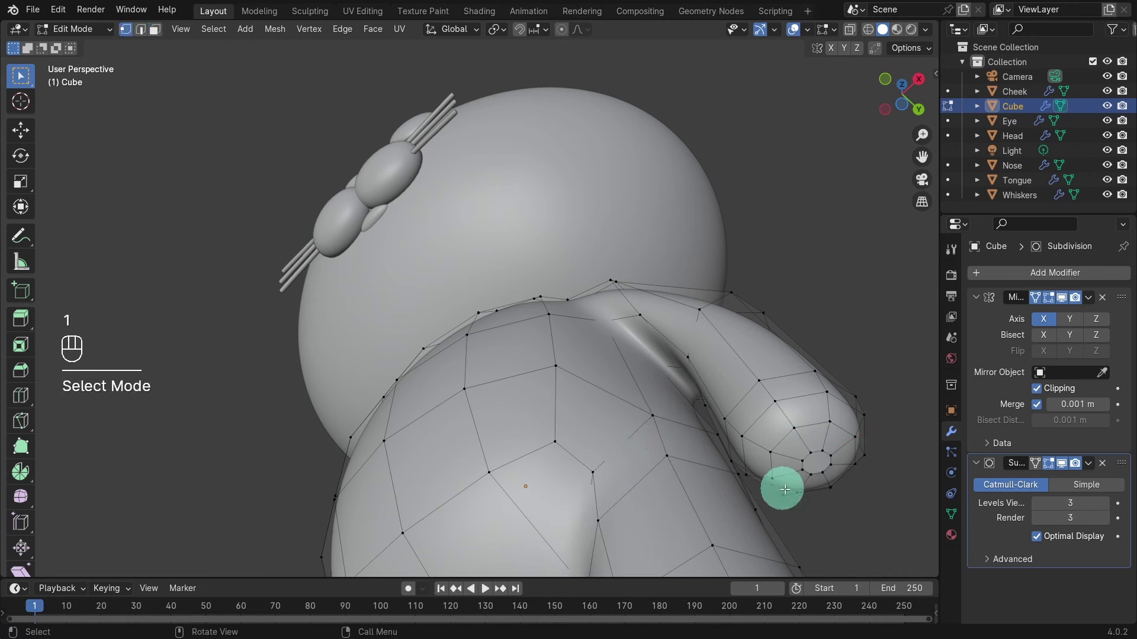
alt+click(815, 452)
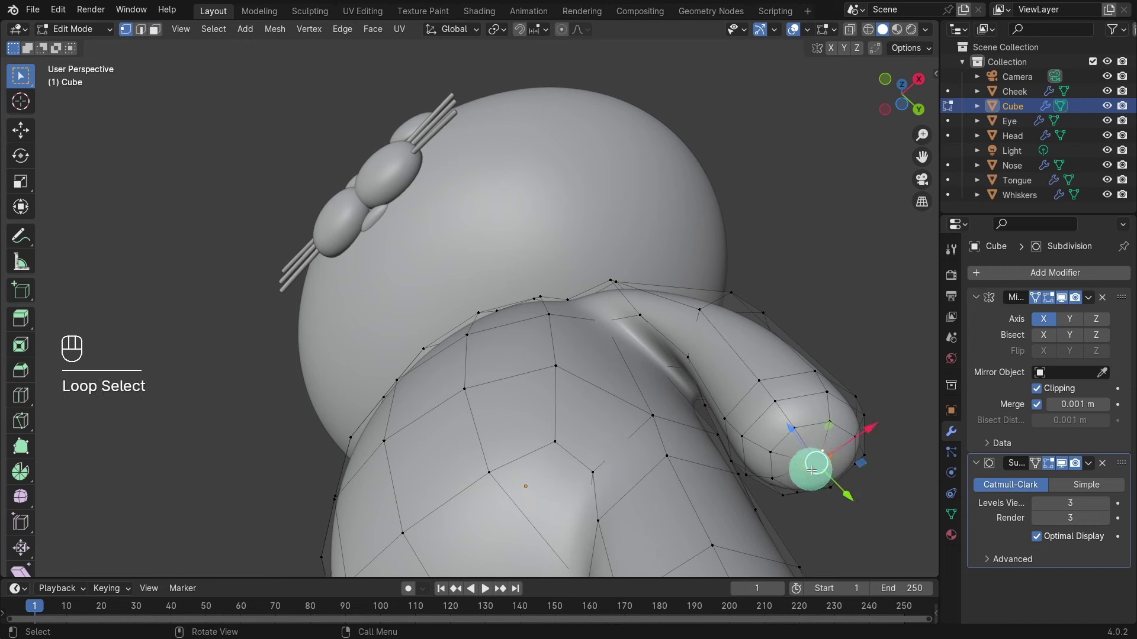
key(ctrl+f)
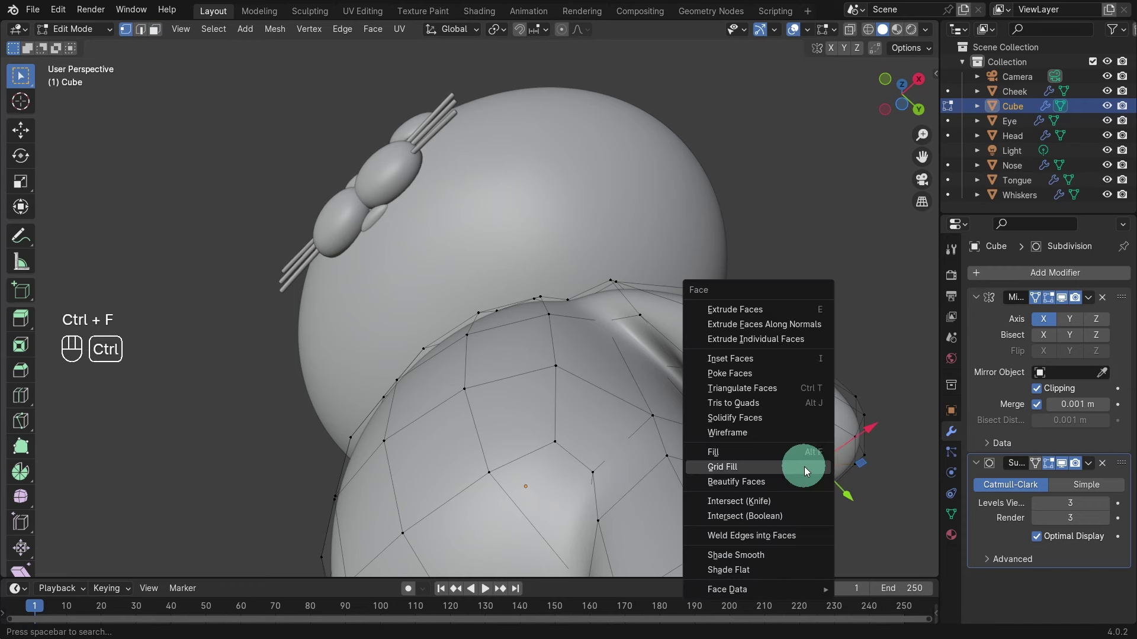
click(750, 467)
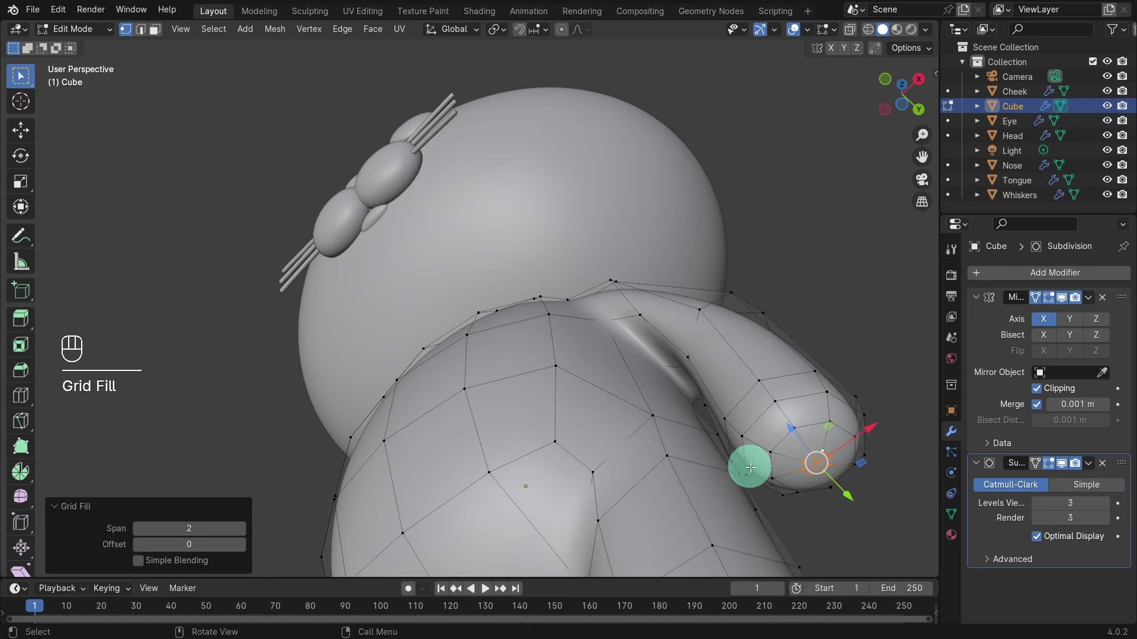
click(823, 524)
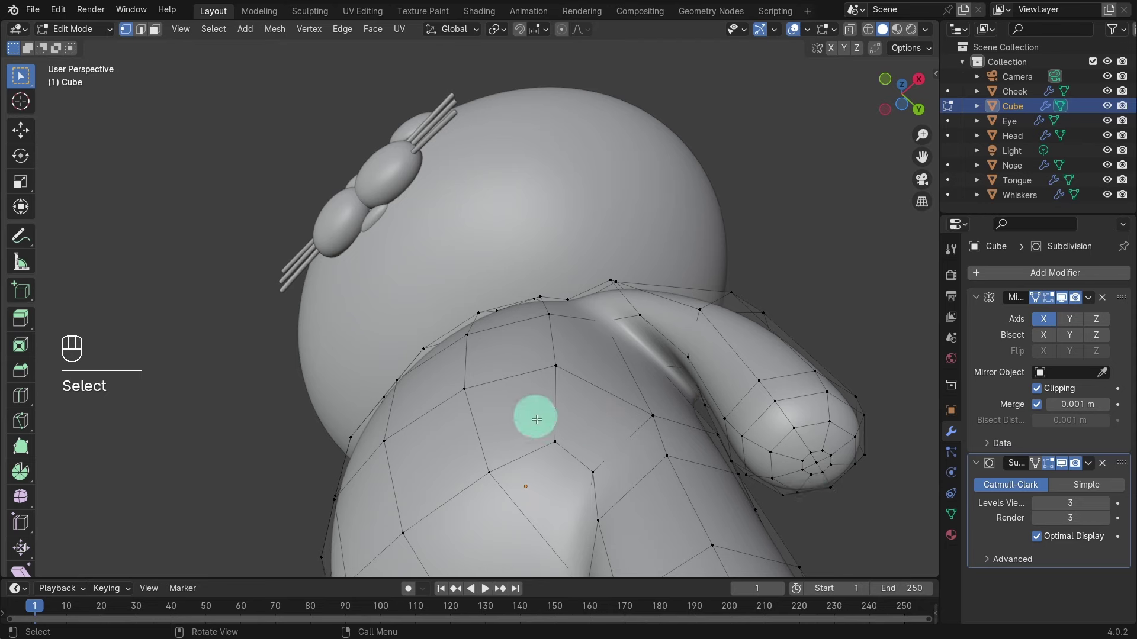
Enable smooth proportional editing and raise the three vertices at the base of the shoulder about 0.024 m along Z
scroll(475, 429, down, 5)
middle_drag(475, 441, 553, 558)
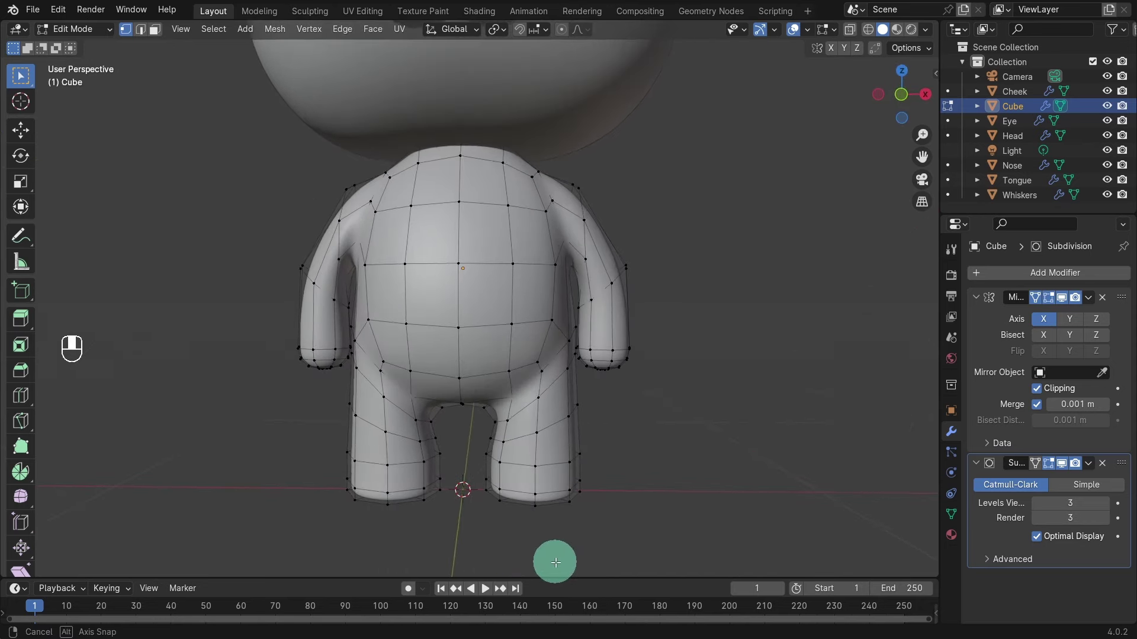
middle_drag(458, 309, 372, 293)
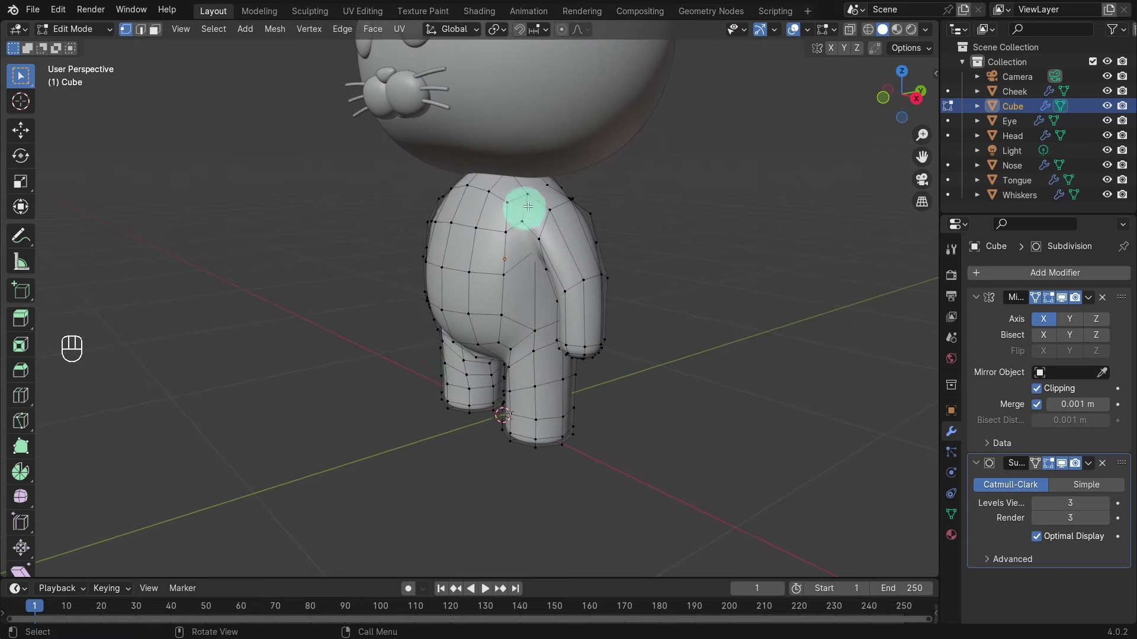
click(546, 184)
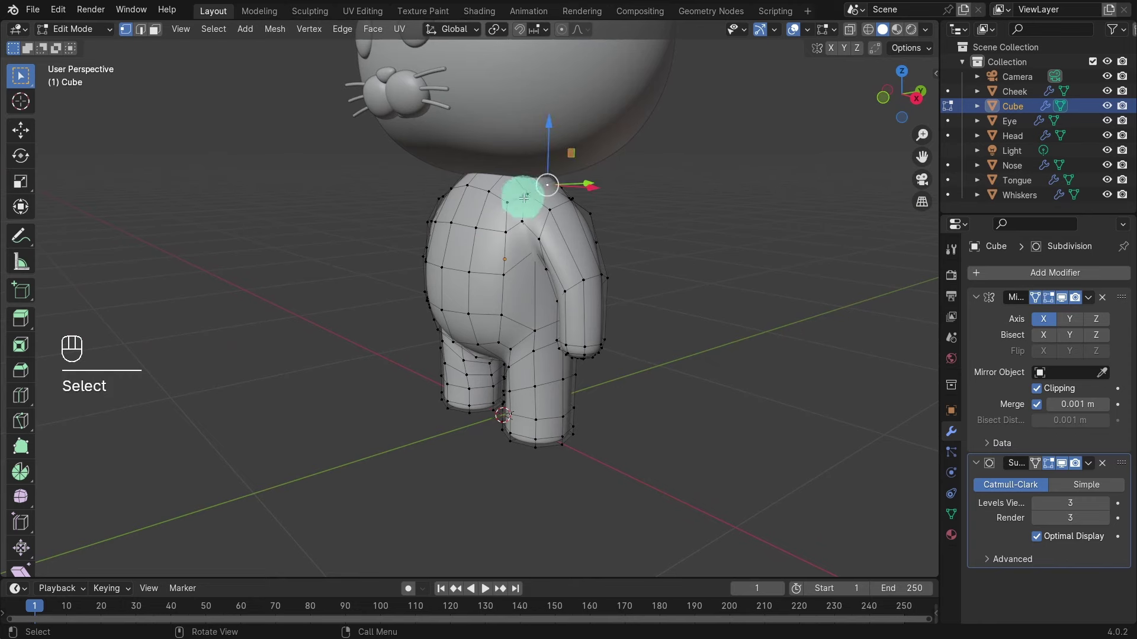
shift+click(529, 191)
middle_drag(492, 235, 398, 236)
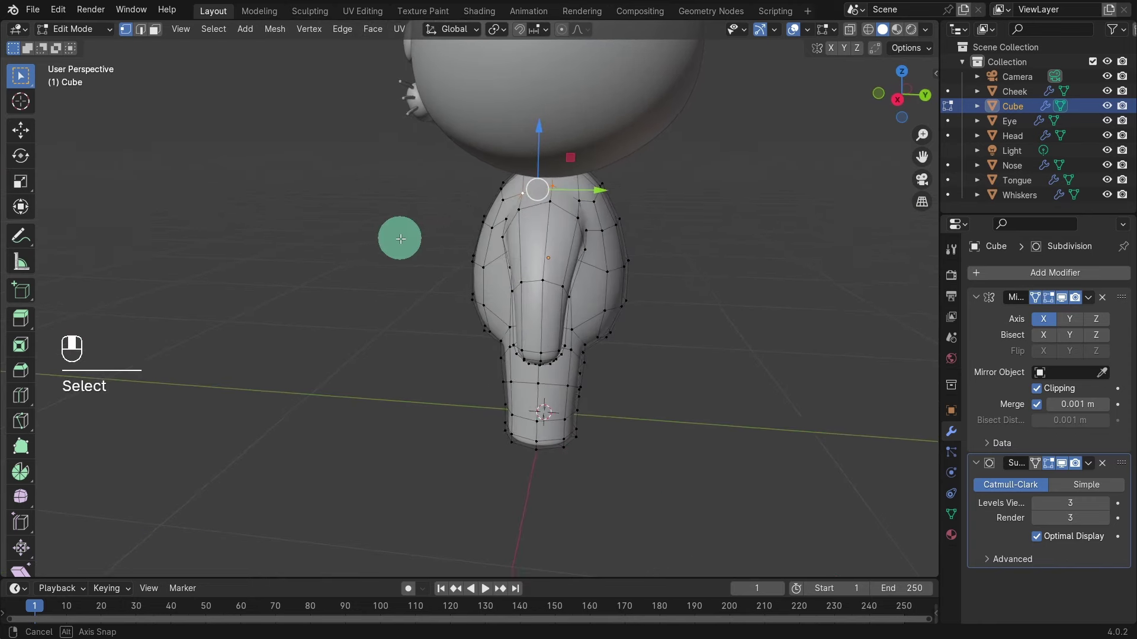
shift+click(578, 195)
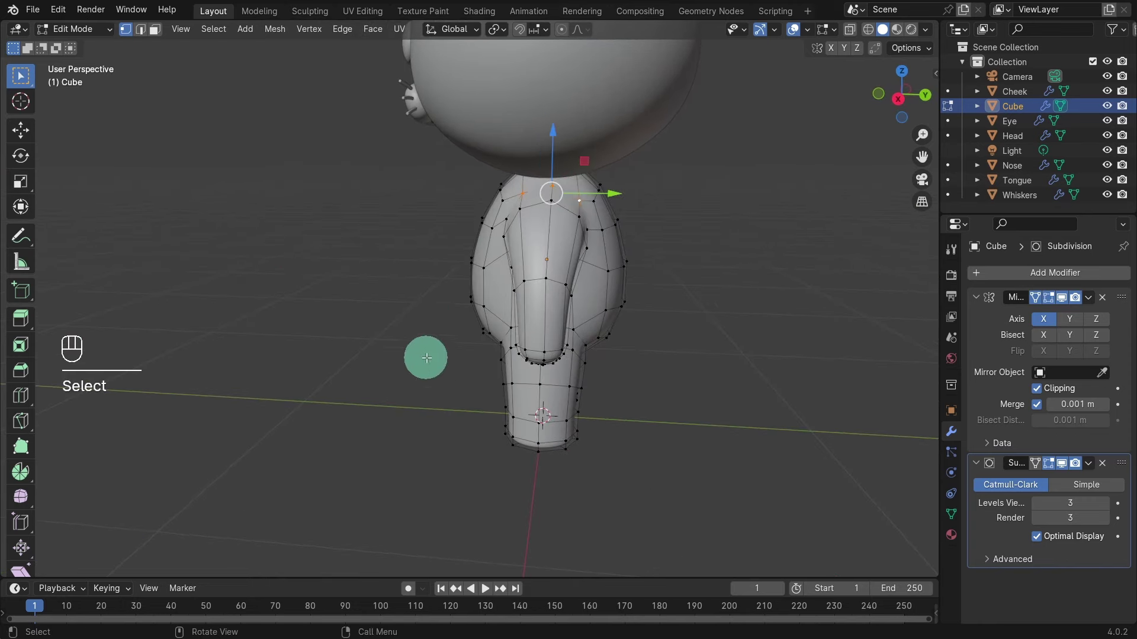
middle_drag(421, 357, 569, 331)
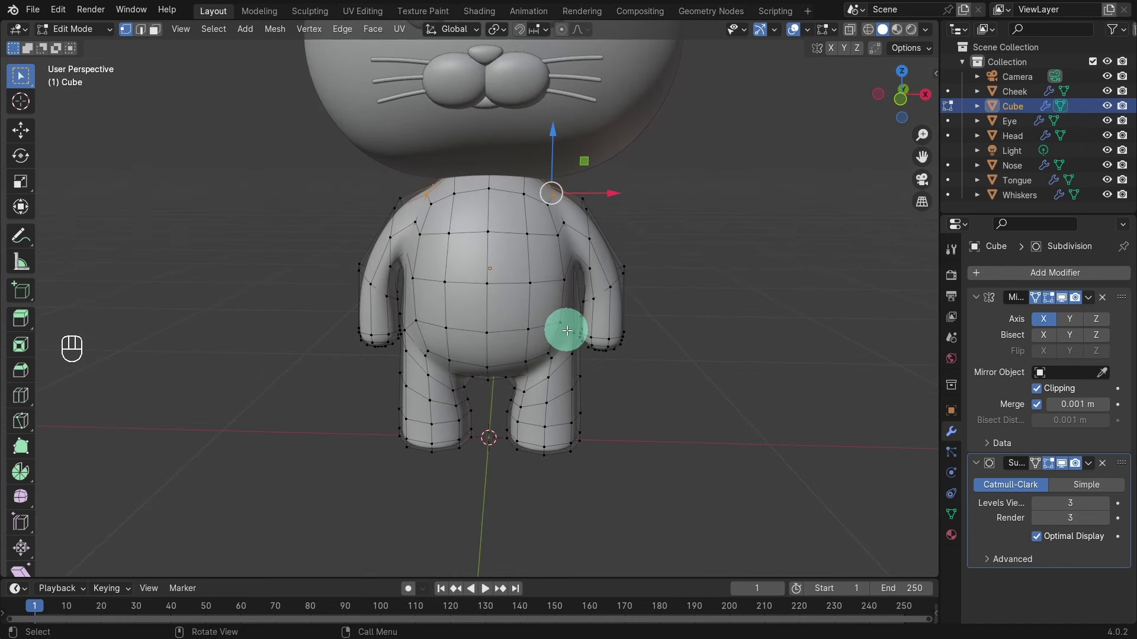
click(561, 29)
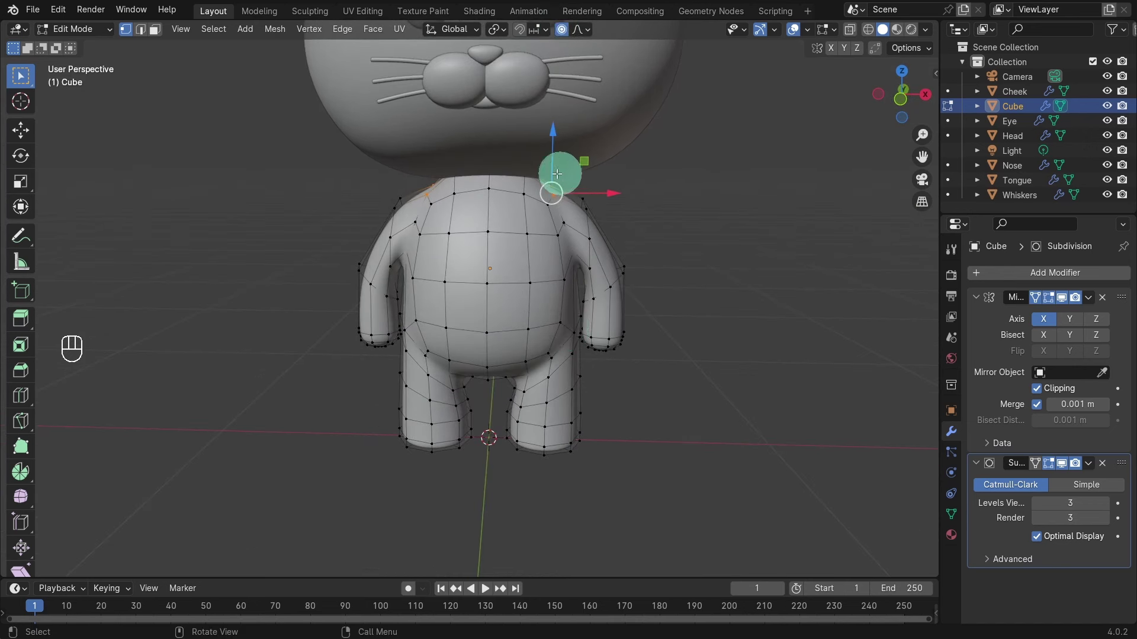
drag(552, 136, 553, 129)
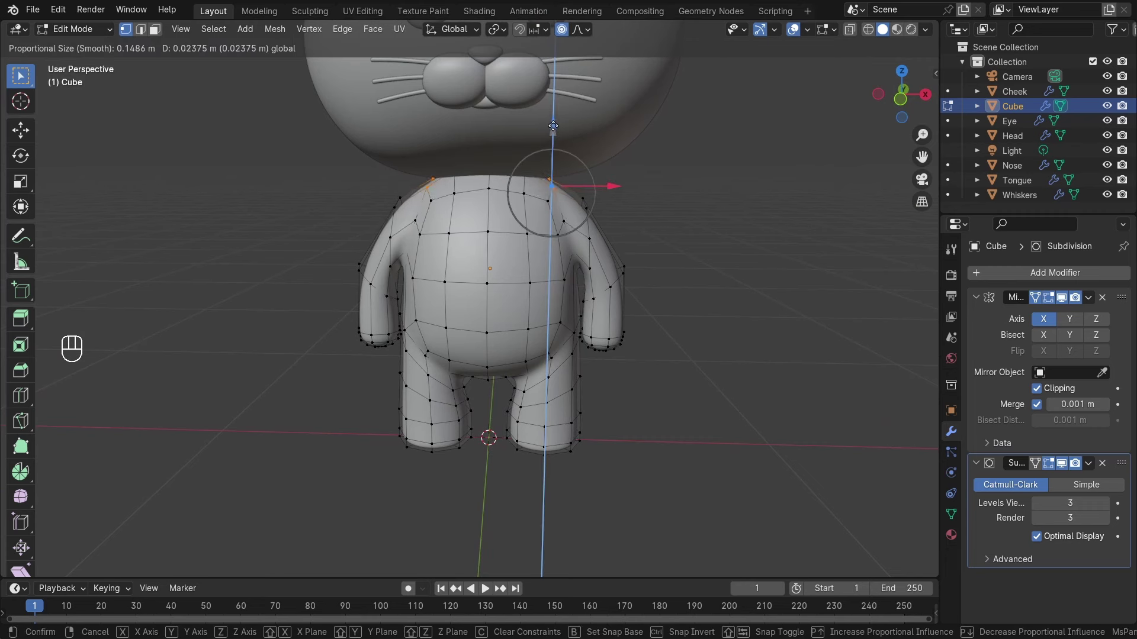
scroll(553, 126, down, 1)
drag(553, 125, 551, 125)
Select the three outer shoulder vertices and move them about 0.025 m outward along X with a proportional size of about 0.135 m
scroll(552, 126, up, 2)
middle_drag(525, 228, 557, 206)
click(558, 204)
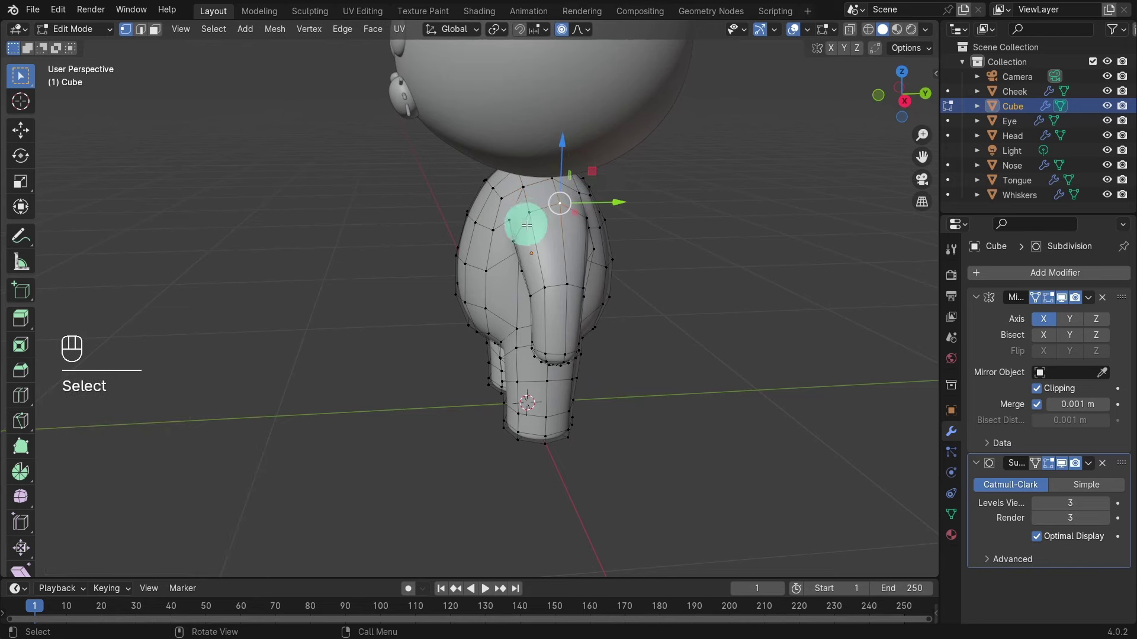
shift+click(528, 214)
shift+click(586, 218)
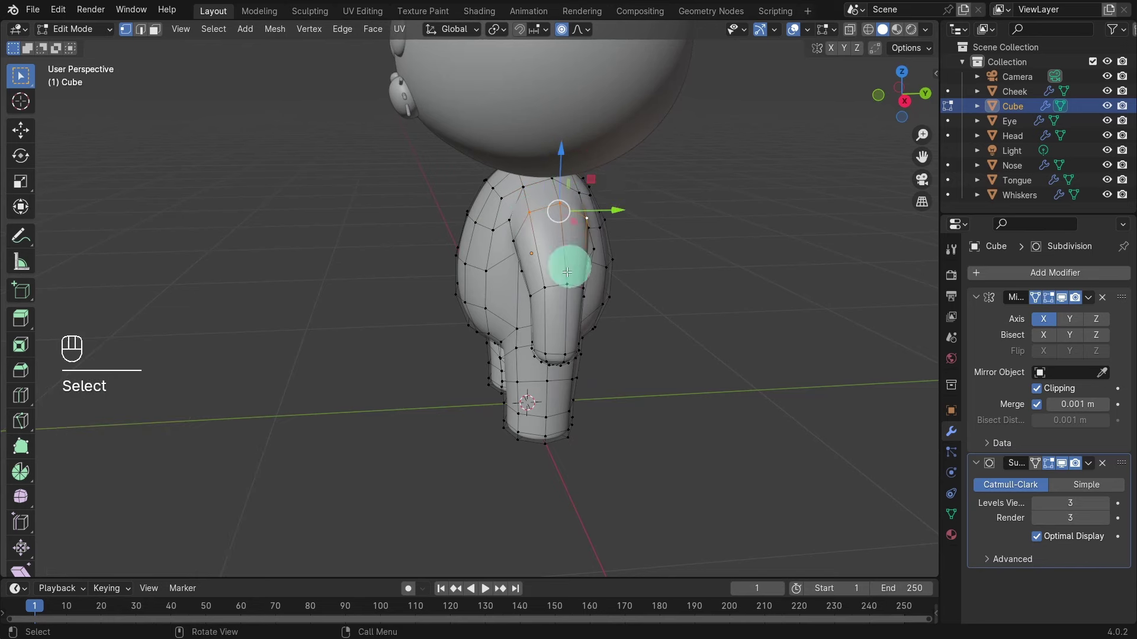
middle_drag(571, 266, 602, 307)
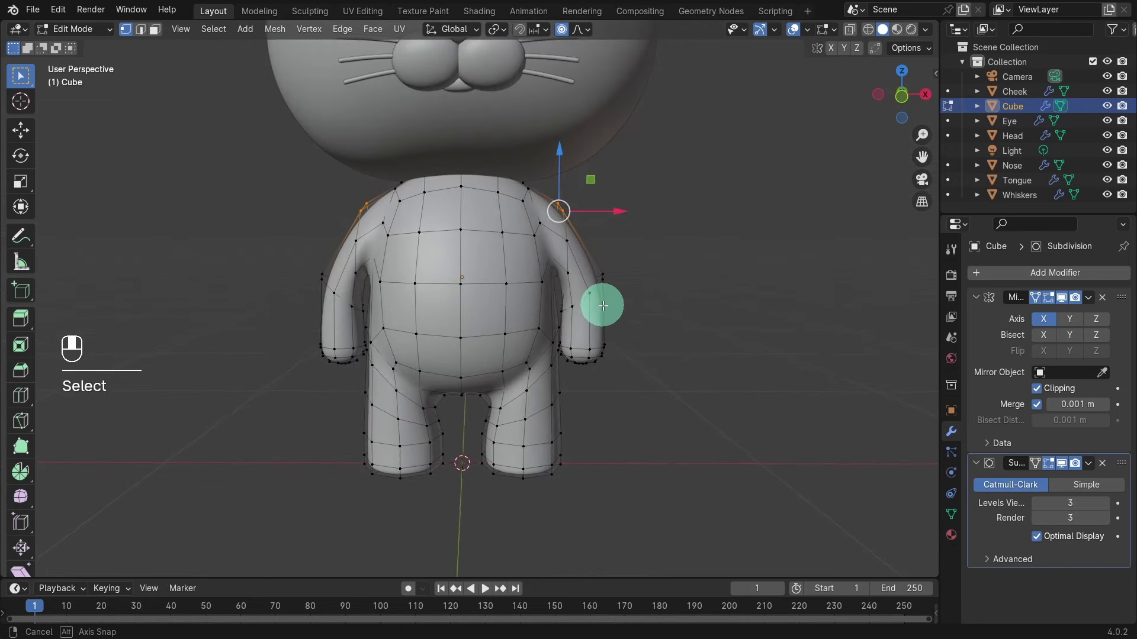
drag(560, 209, 573, 209)
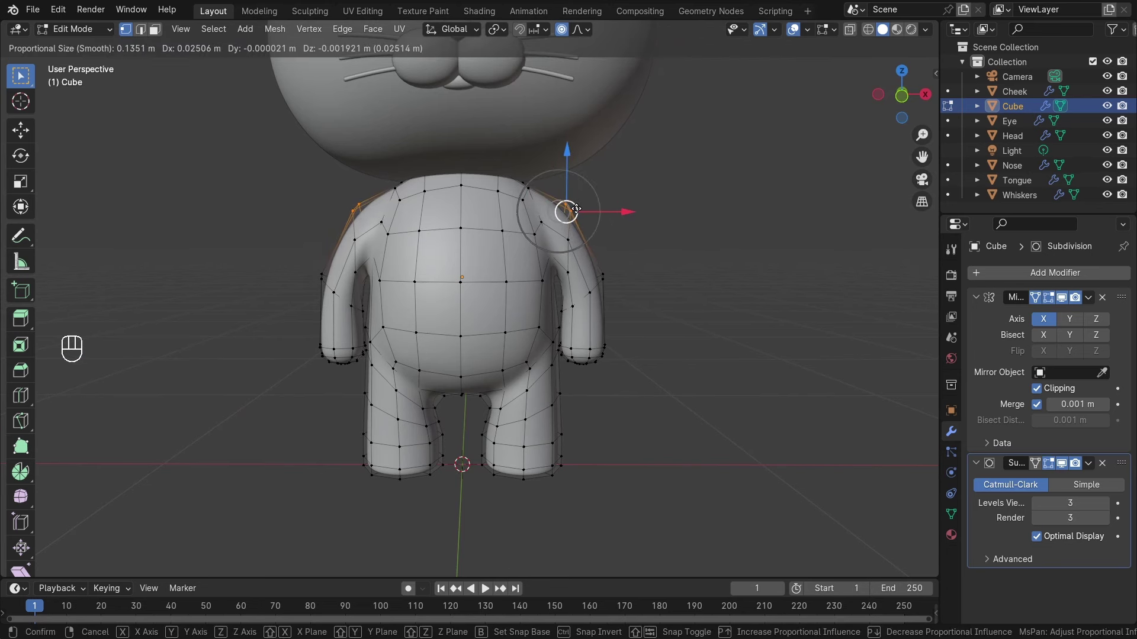
drag(575, 208, 575, 209)
Select the edge loop around the upper arm and rotate it about 5.65° with the proportional size reduced to about 0.08
middle_drag(470, 322, 479, 285)
middle_drag(467, 289, 566, 283)
click(568, 281)
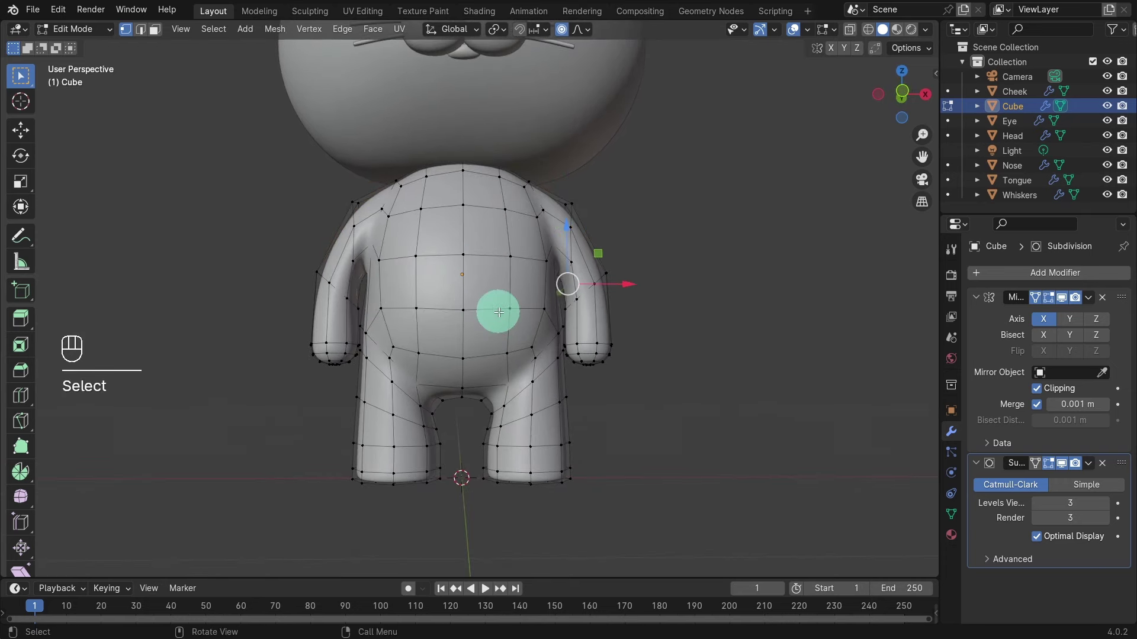
middle_drag(497, 310, 474, 325)
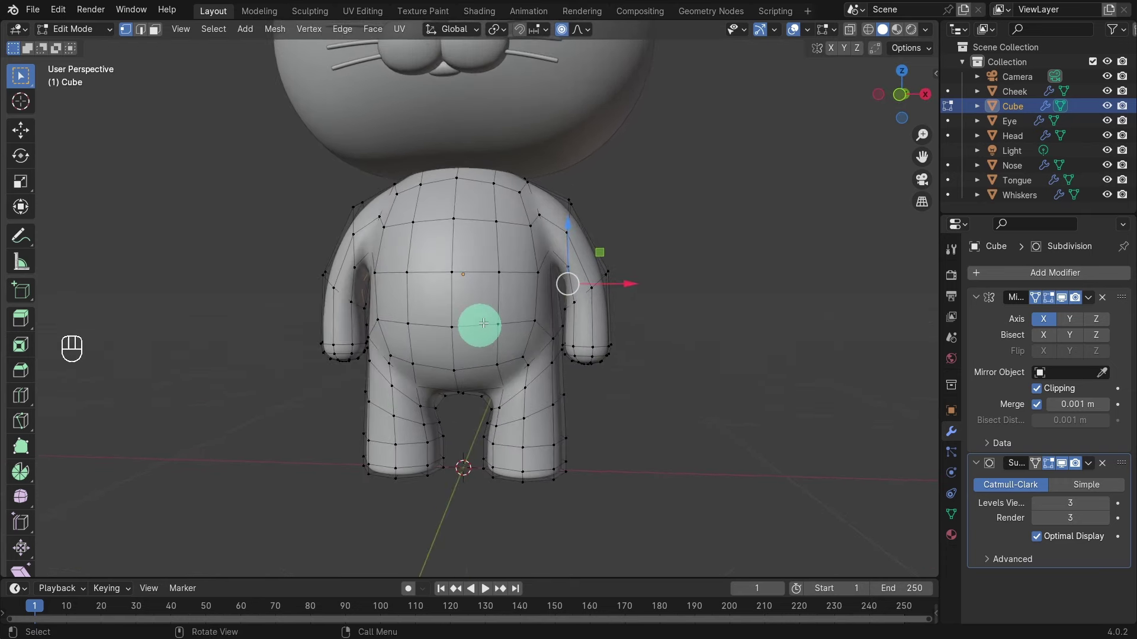
alt+click(565, 246)
middle_drag(462, 323, 497, 305)
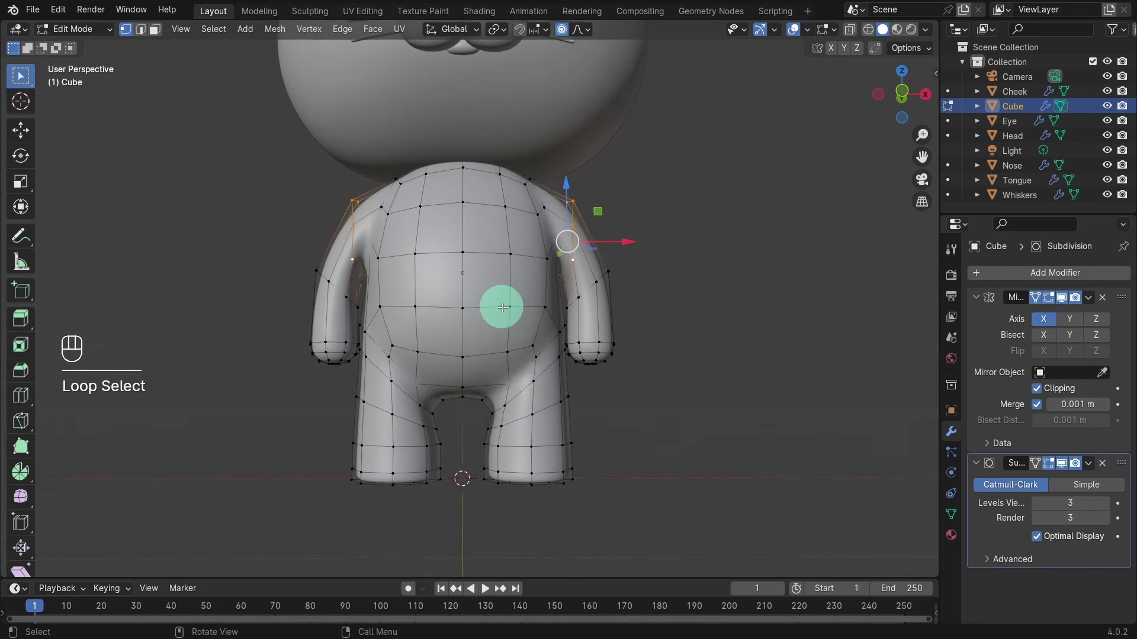
key(r)
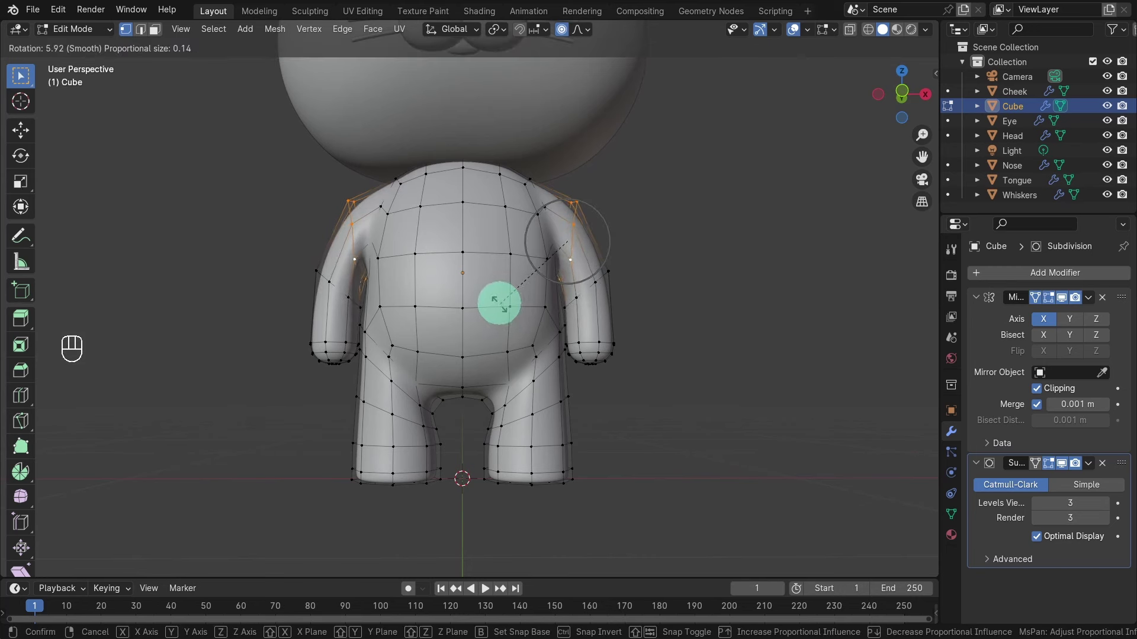
scroll(499, 303, up, 6)
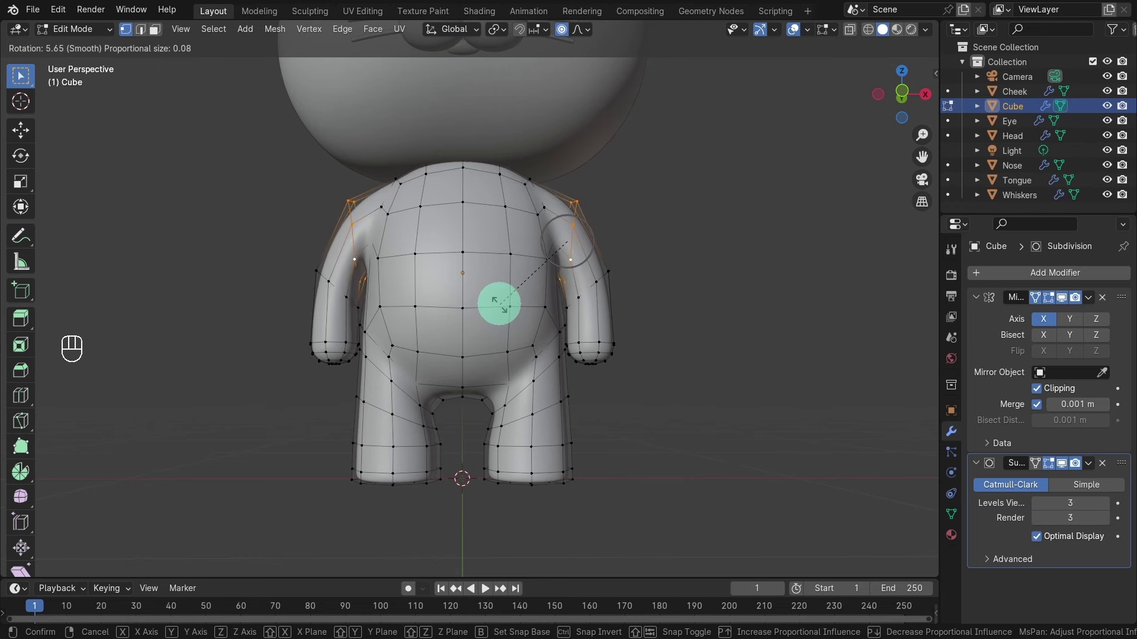
click(499, 303)
Turn off proportional editing and rotate the upper-arm loop about another 9°
mouse_move(477, 304)
middle_down()
mouse_move(474, 325)
mouse_move(482, 319)
middle_up()
key(o)
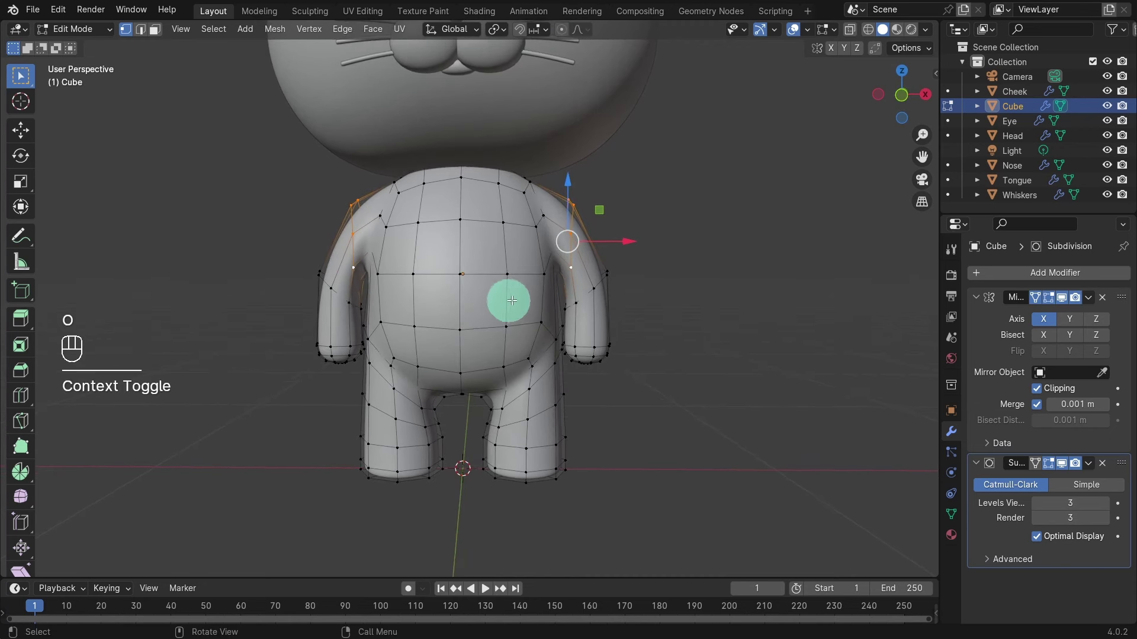
key(r)
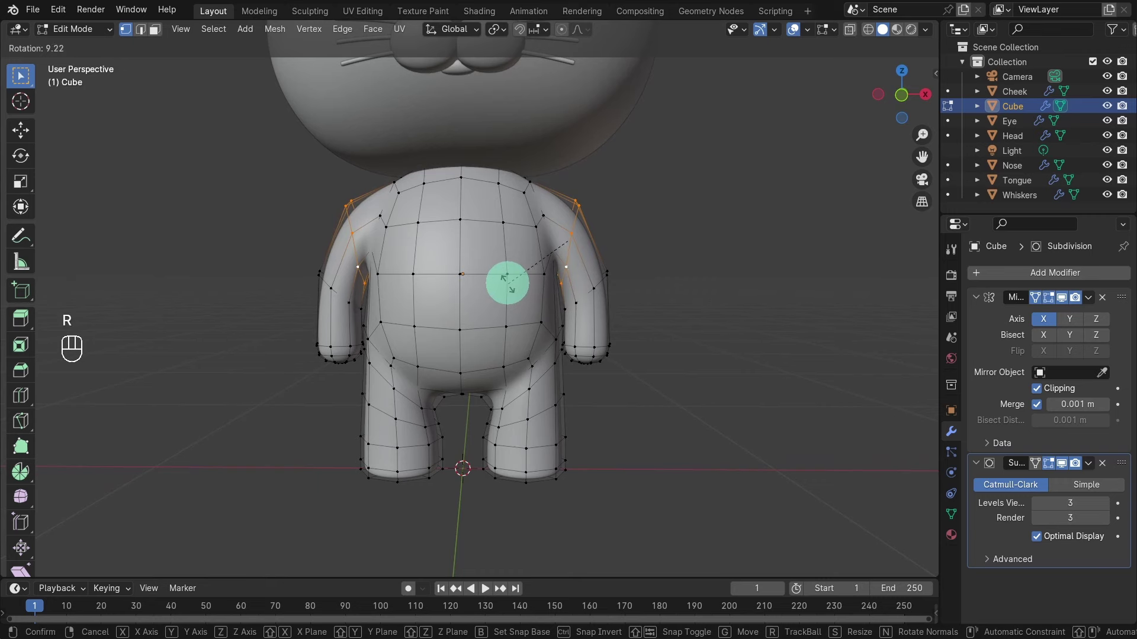
click(508, 283)
Widen the upper arm by moving its front armpit vertex about -0.012 m and its rear armpit vertex about 0.01 m along Y
click(565, 296)
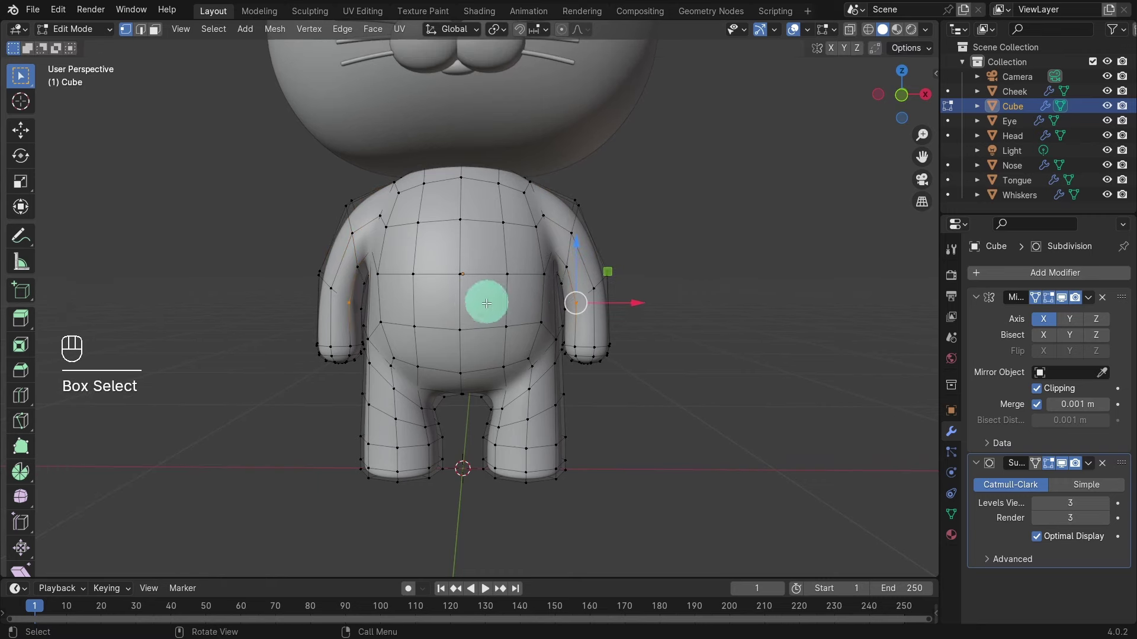
middle_drag(486, 303, 352, 294)
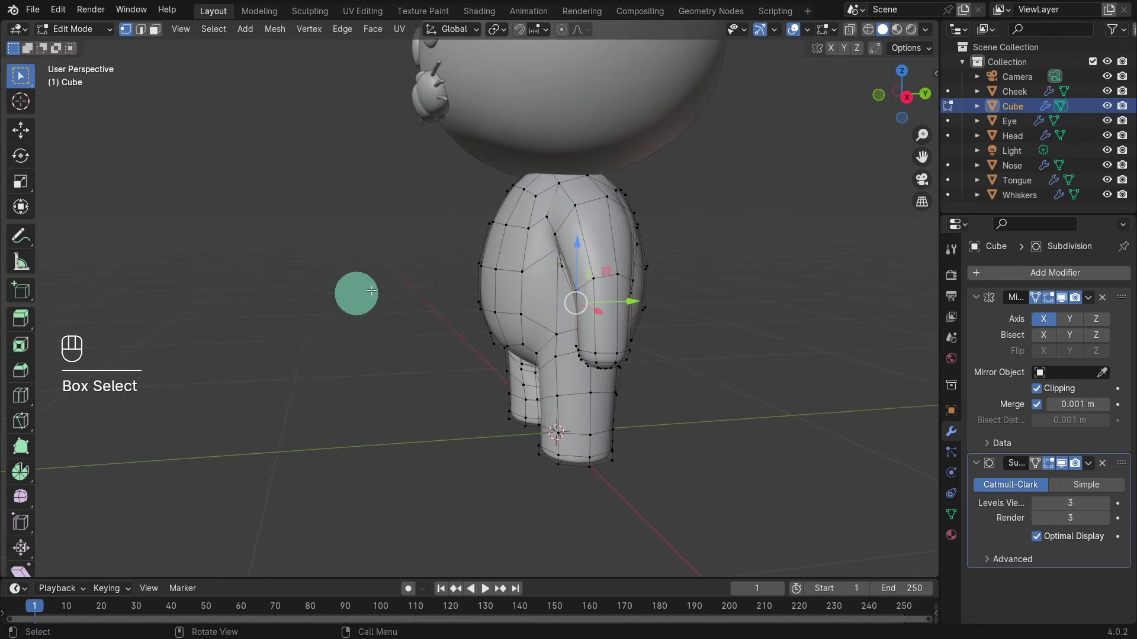
click(545, 217)
drag(592, 220, 592, 220)
middle_drag(578, 261, 475, 280)
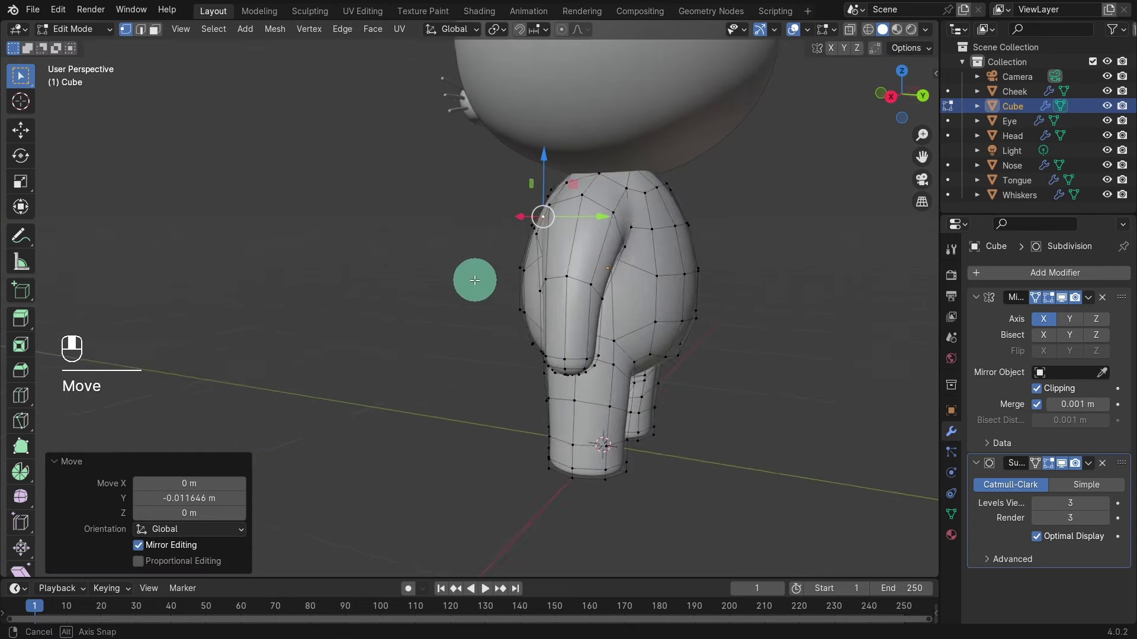
click(622, 225)
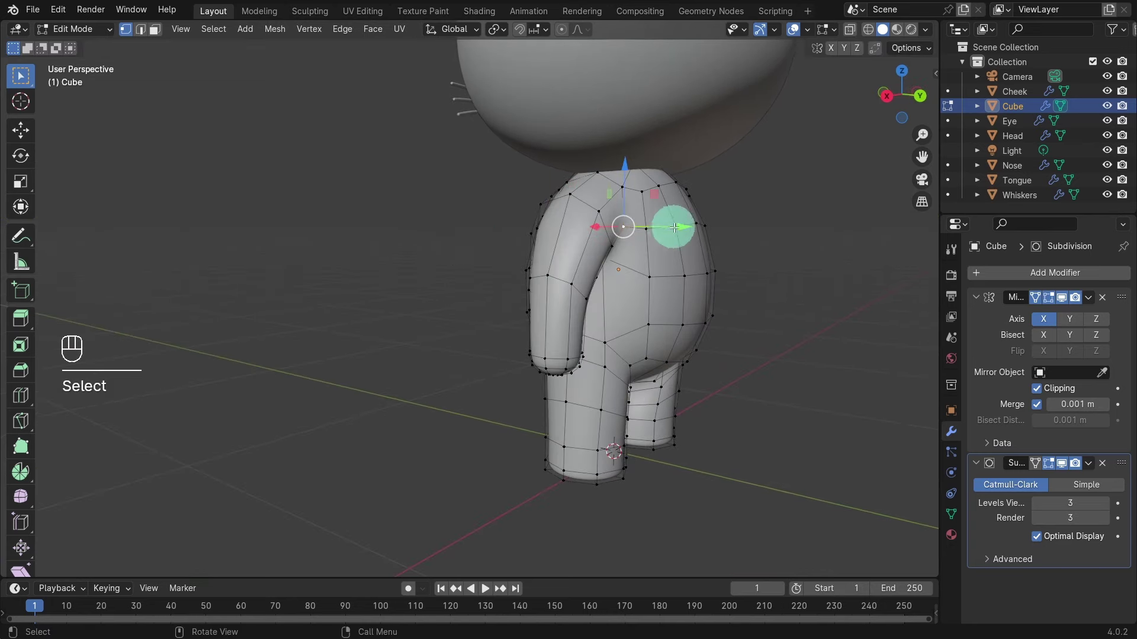
middle_drag(531, 307, 680, 213)
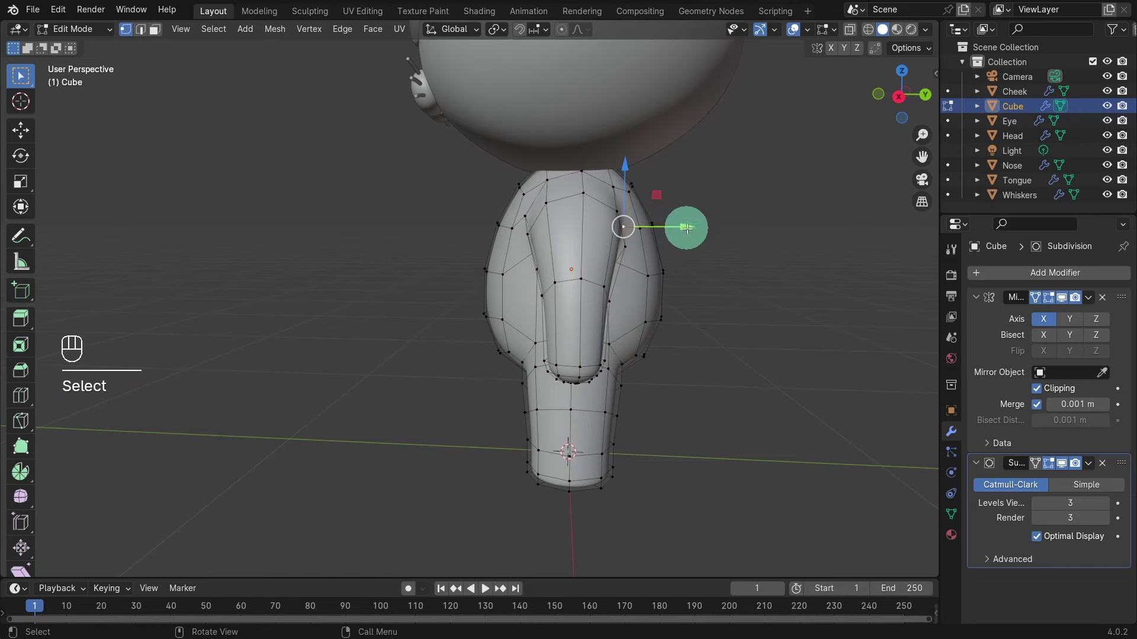
drag(687, 228, 691, 228)
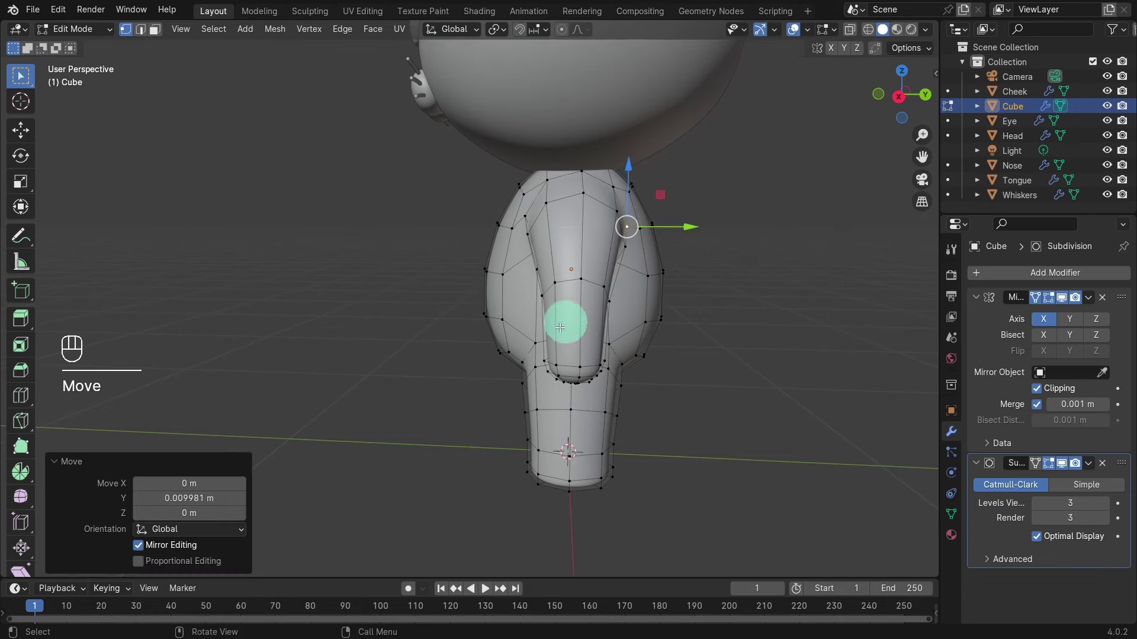
click(495, 348)
middle_drag(314, 353, 488, 338)
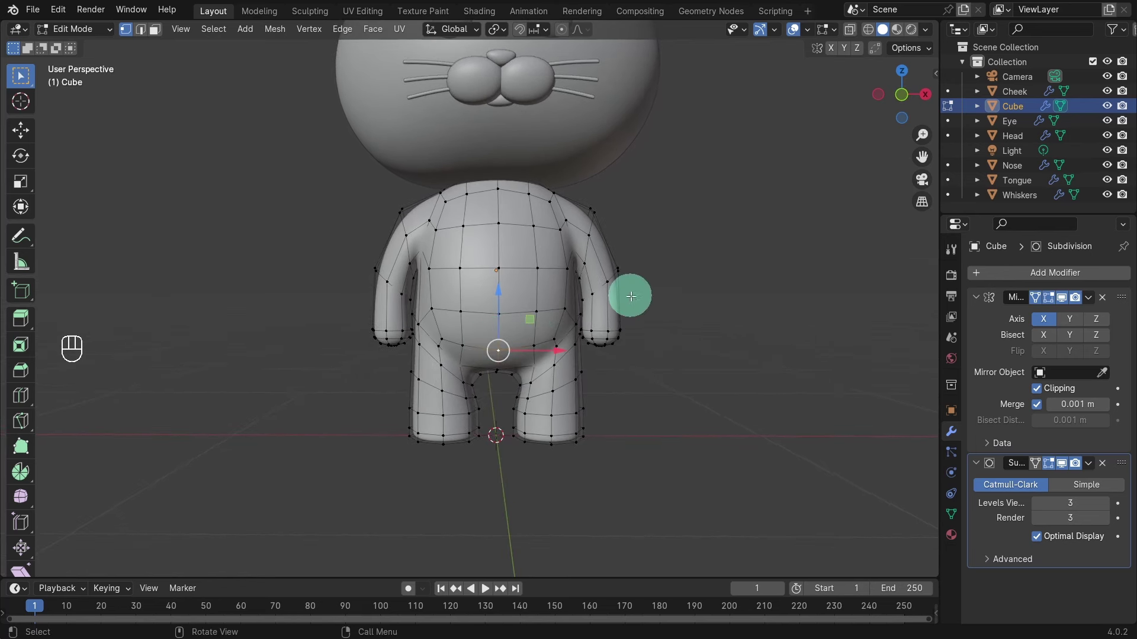
key(r)
key(z)
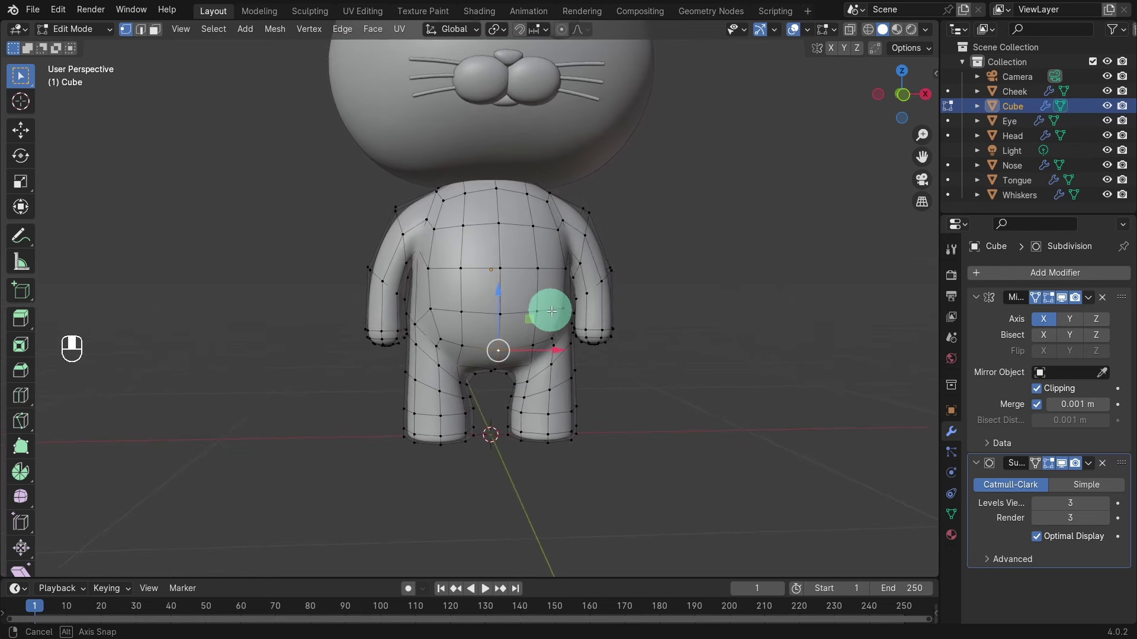
right_click(581, 322)
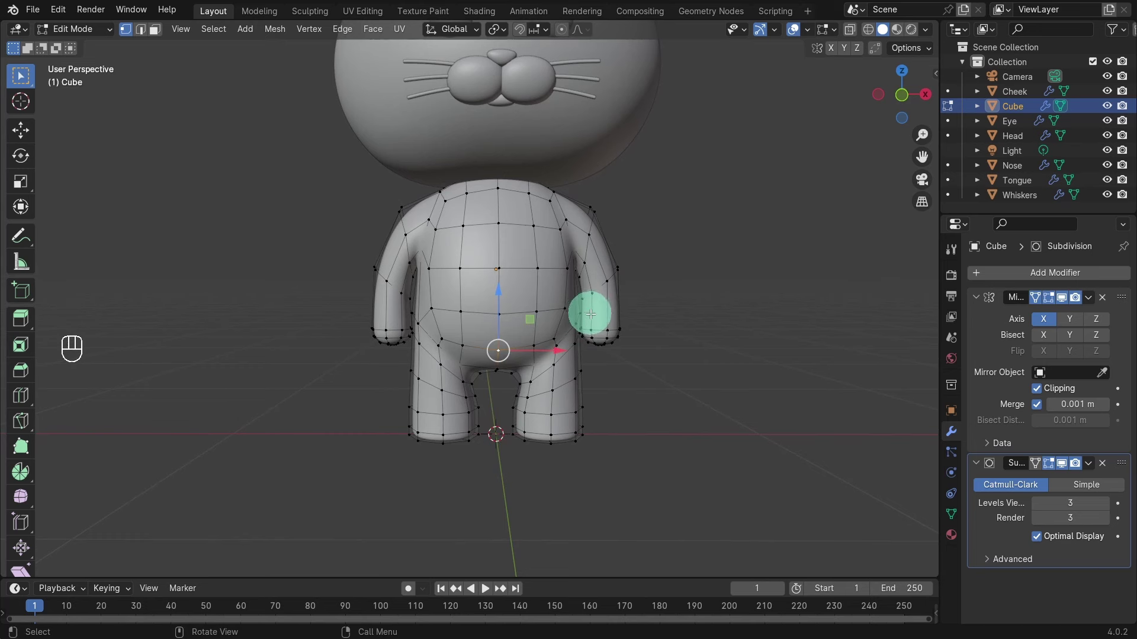
Add one loop cut around the forearm and slide it toward the hand with a factor of about -0.3
key(ctrl+r)
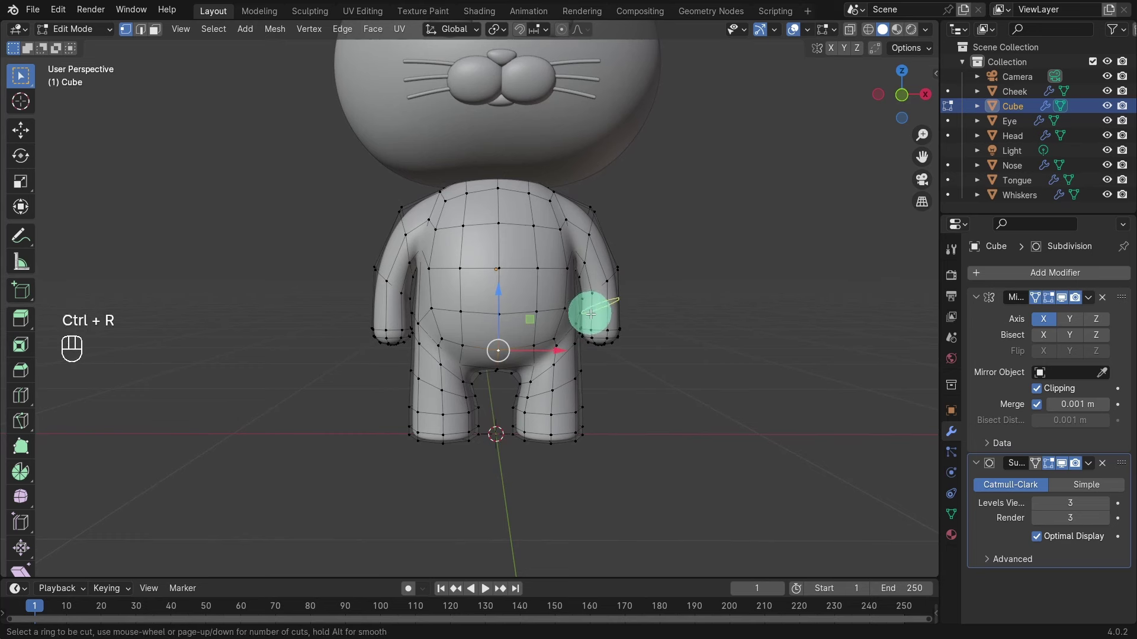
click(590, 314)
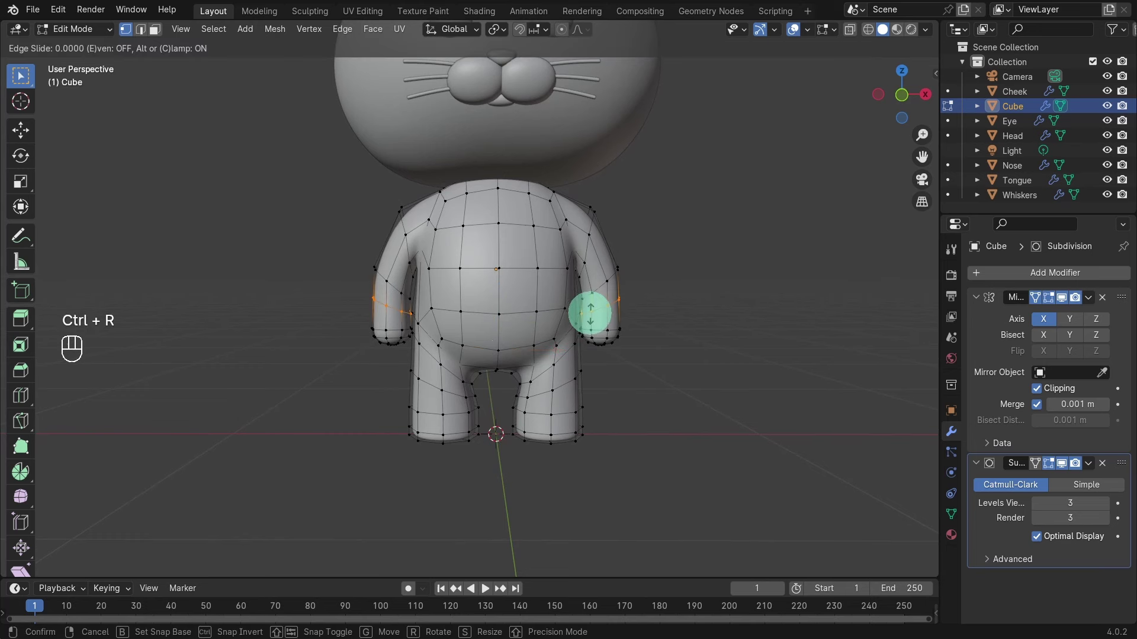
click(559, 319)
Flatten the new forearm loop by scaling it to 0 along Z
mouse_move(479, 307)
middle_down()
mouse_move(464, 296)
mouse_move(488, 306)
middle_up()
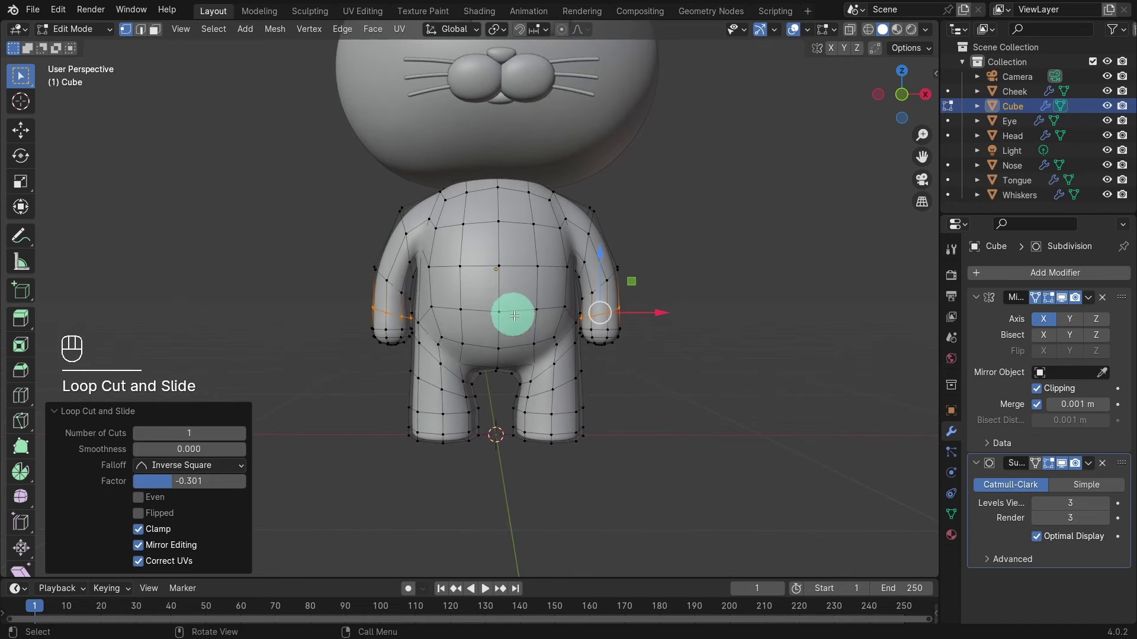
key(s)
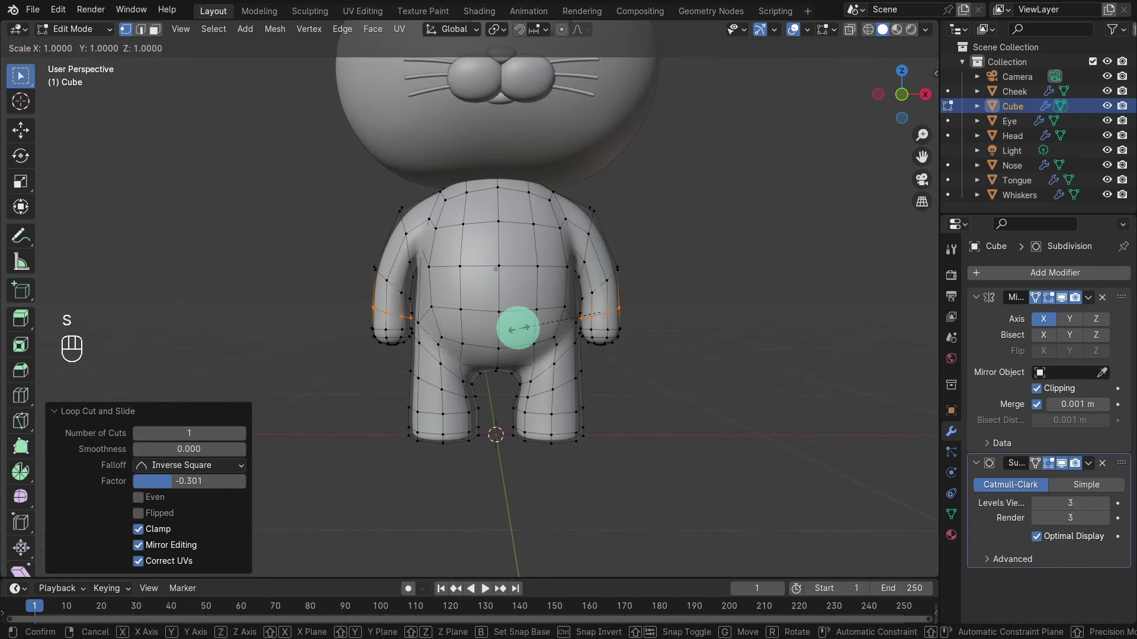
key(z)
key(KP_0)
click(518, 327)
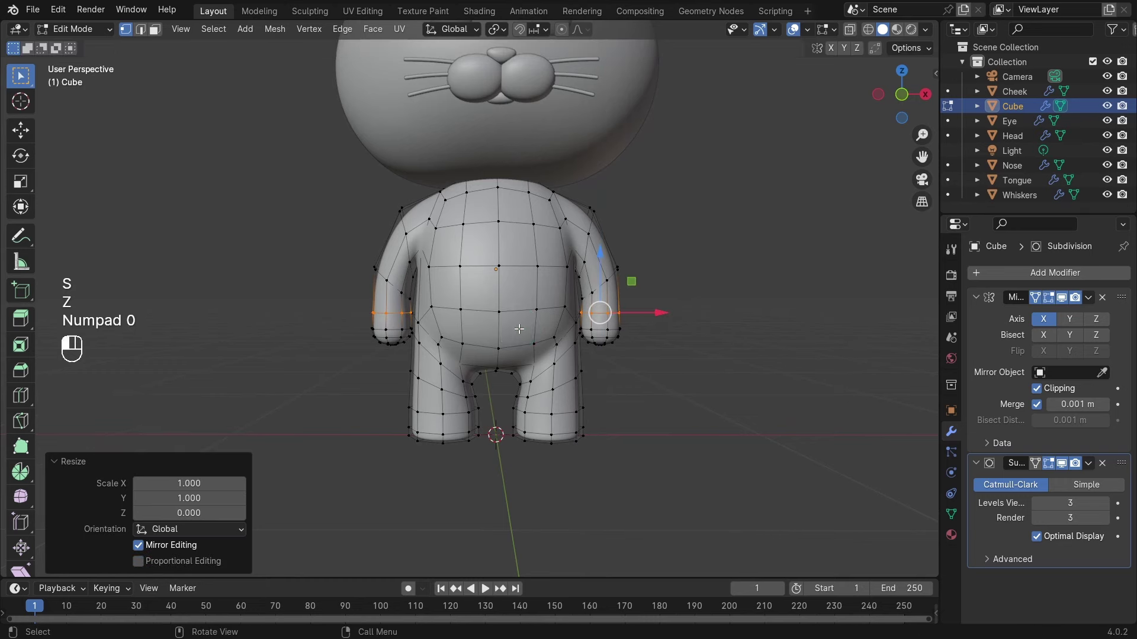
Slide the selected forearm loop toward the hand with a factor of about -0.14, then leave Edit Mode and deselect the body
scroll(616, 384, up, 3)
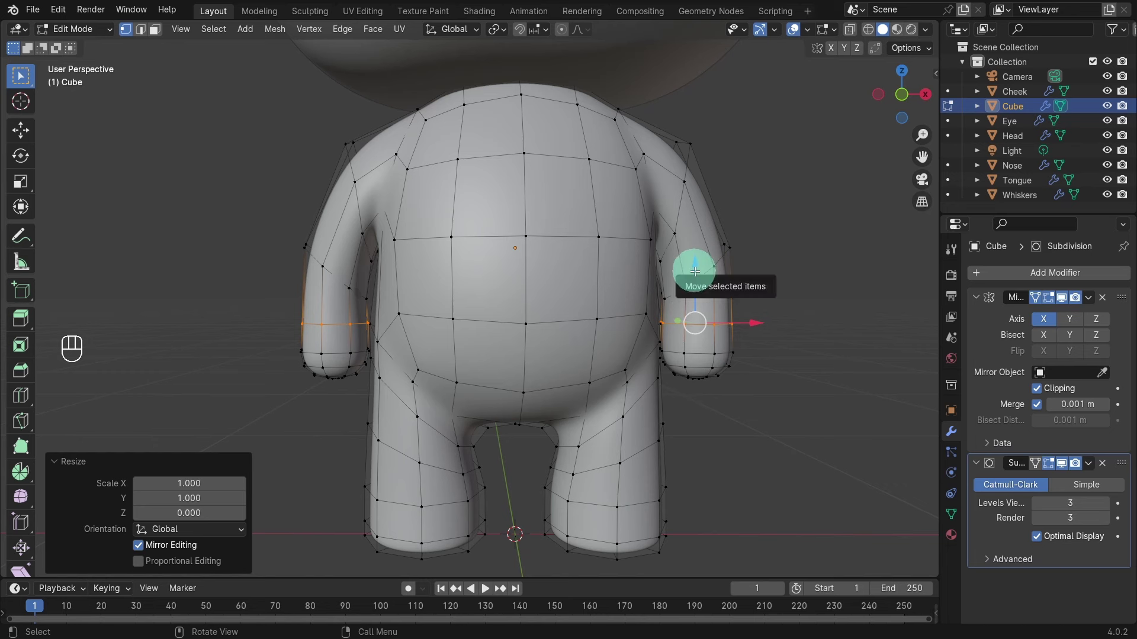
key(g)
key(g)
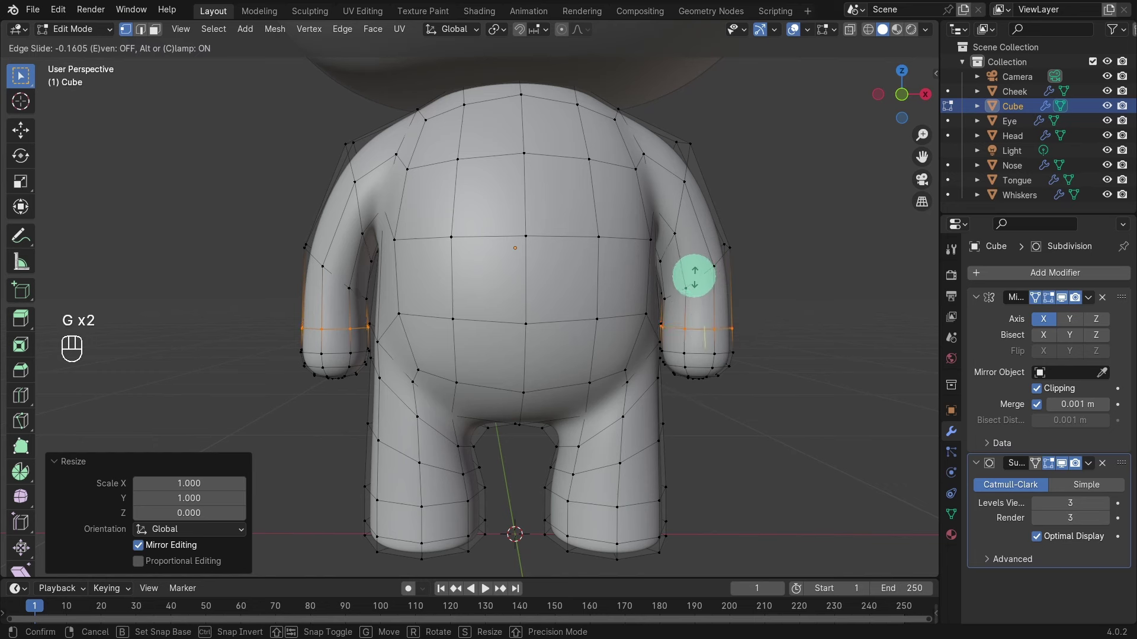
click(695, 276)
scroll(556, 485, down, 3)
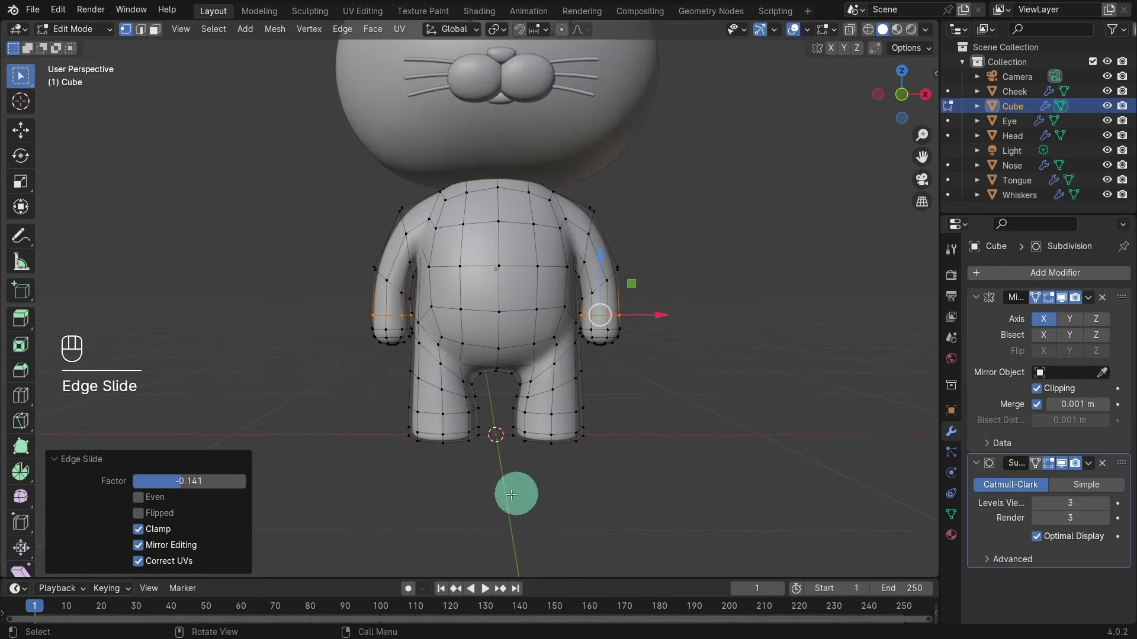
mouse_move(475, 472)
middle_down()
mouse_move(556, 474)
mouse_move(468, 482)
middle_up()
key(Tab)
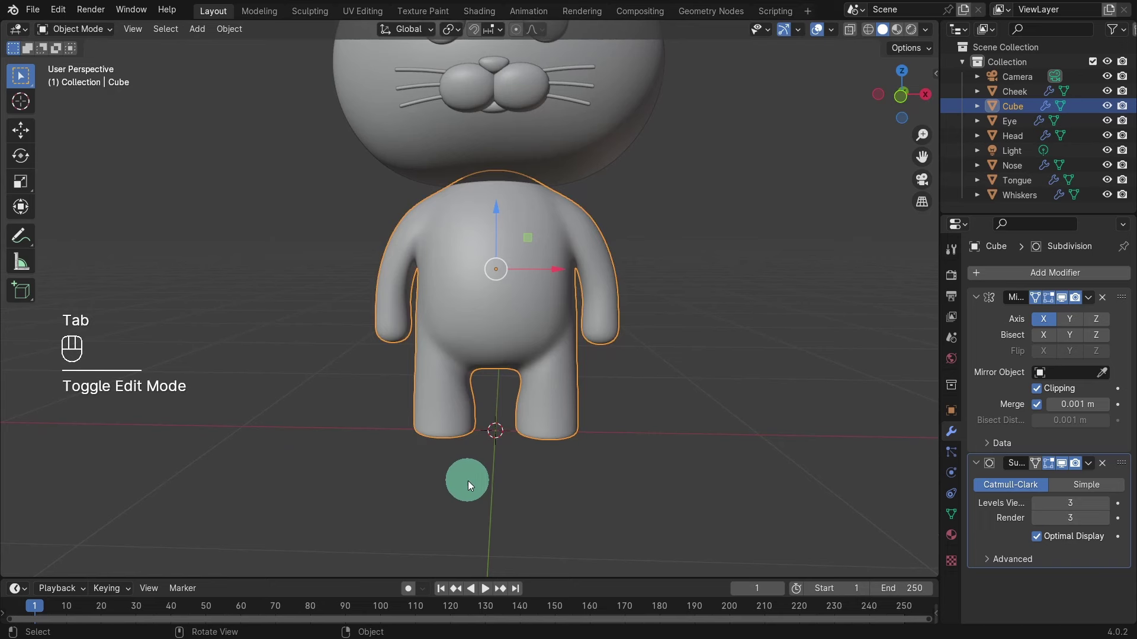
click(485, 496)
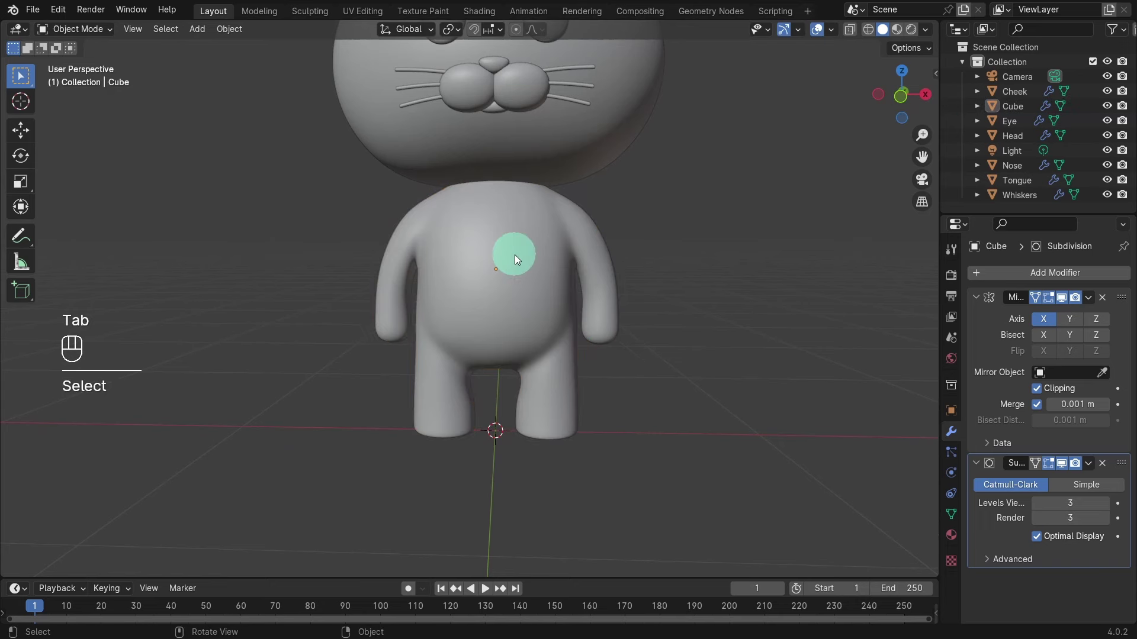
Rename the cat's body object from Cube to Body
mouse_move(514, 254)
middle_down()
mouse_move(268, 258)
mouse_move(180, 235)
mouse_move(423, 290)
mouse_move(525, 265)
mouse_move(511, 259)
mouse_move(520, 274)
middle_up()
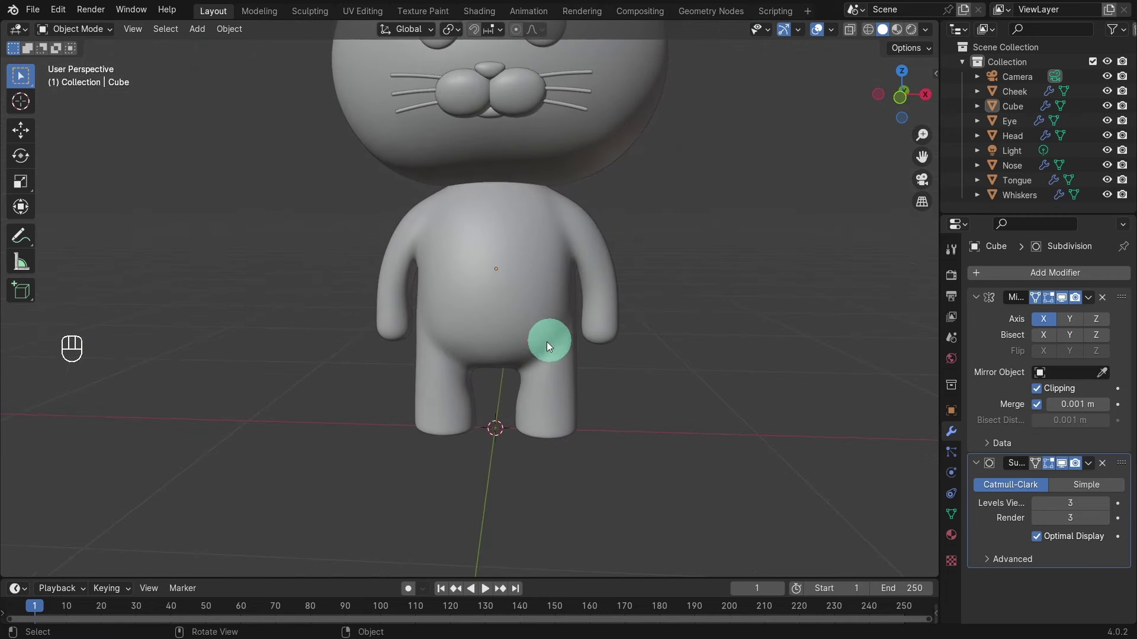
mouse_move(452, 438)
middle_down()
mouse_move(421, 393)
mouse_move(426, 348)
mouse_move(456, 392)
mouse_move(461, 442)
middle_up()
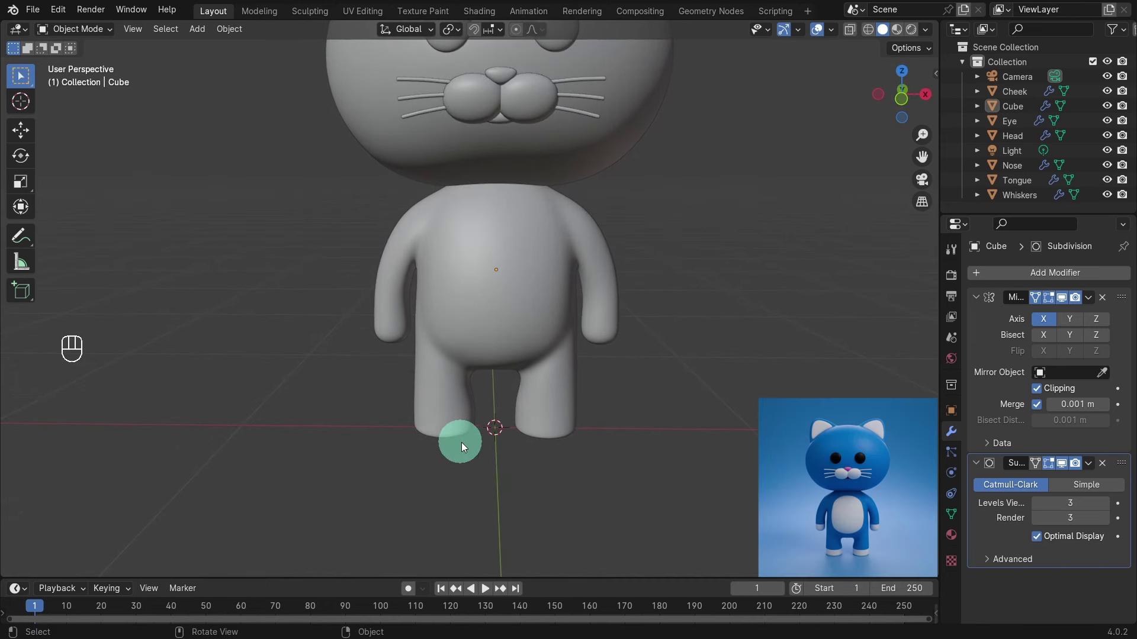
scroll(461, 443, down, 2)
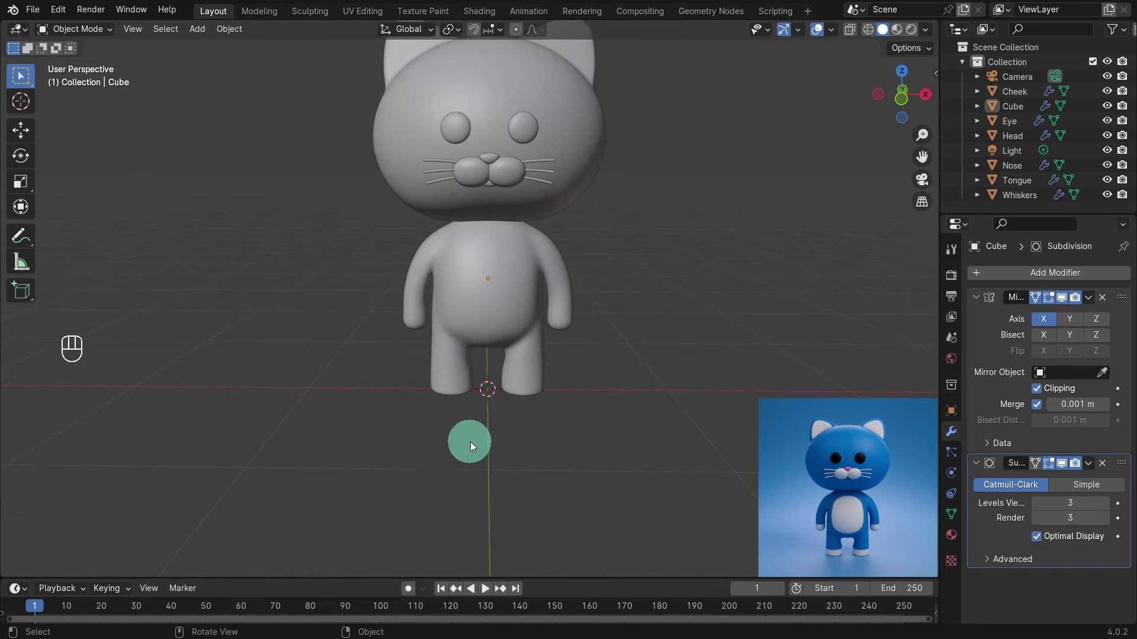
scroll(488, 308, up, 3)
click(488, 308)
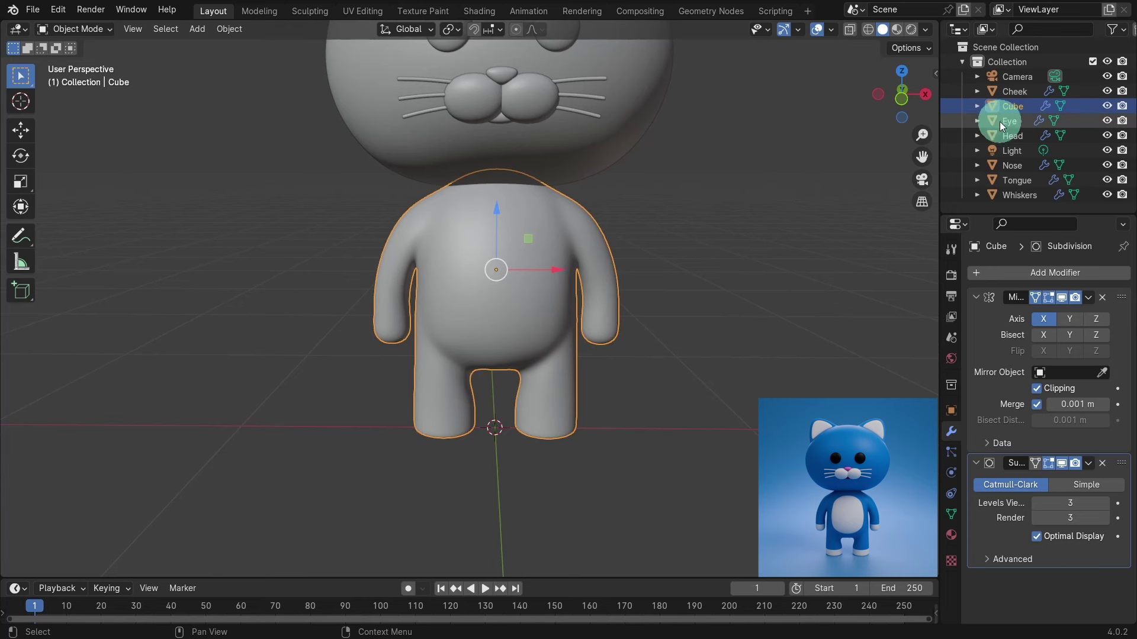
double_click(1024, 105)
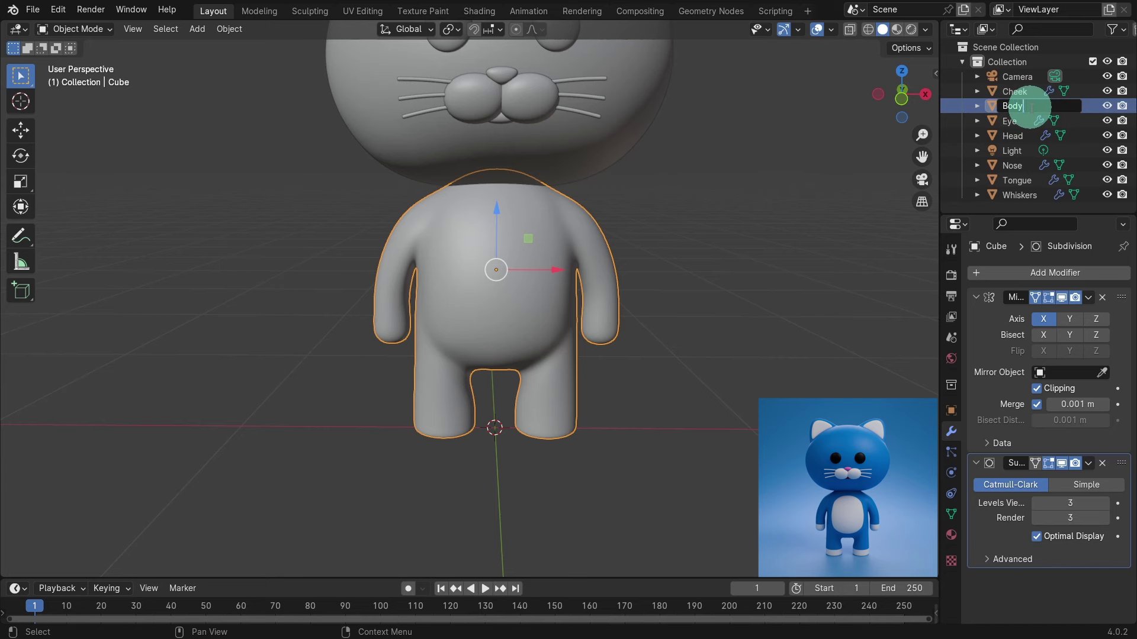
text(Body)
key(Return)
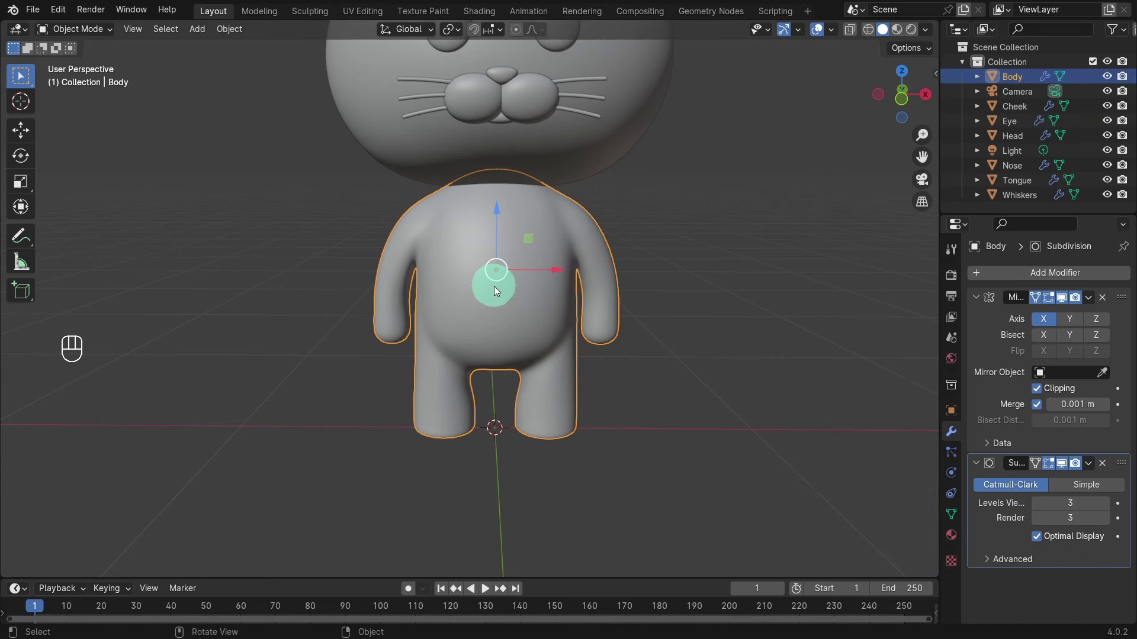
Duplicate the front belly faces of the body in place and separate them into their own object
key(Tab)
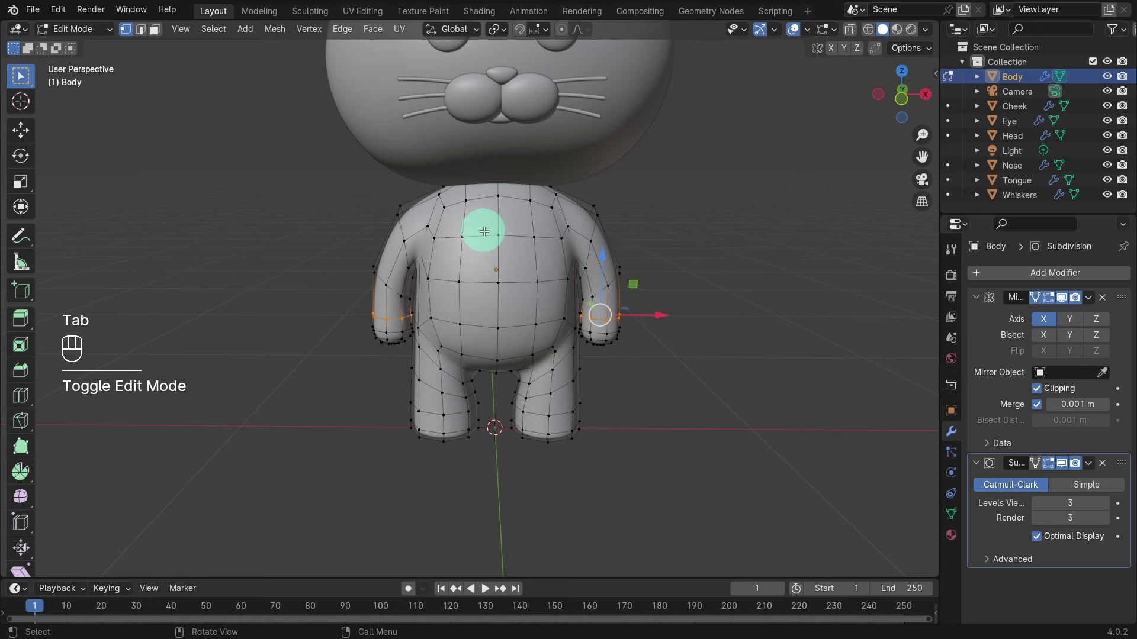
key(3)
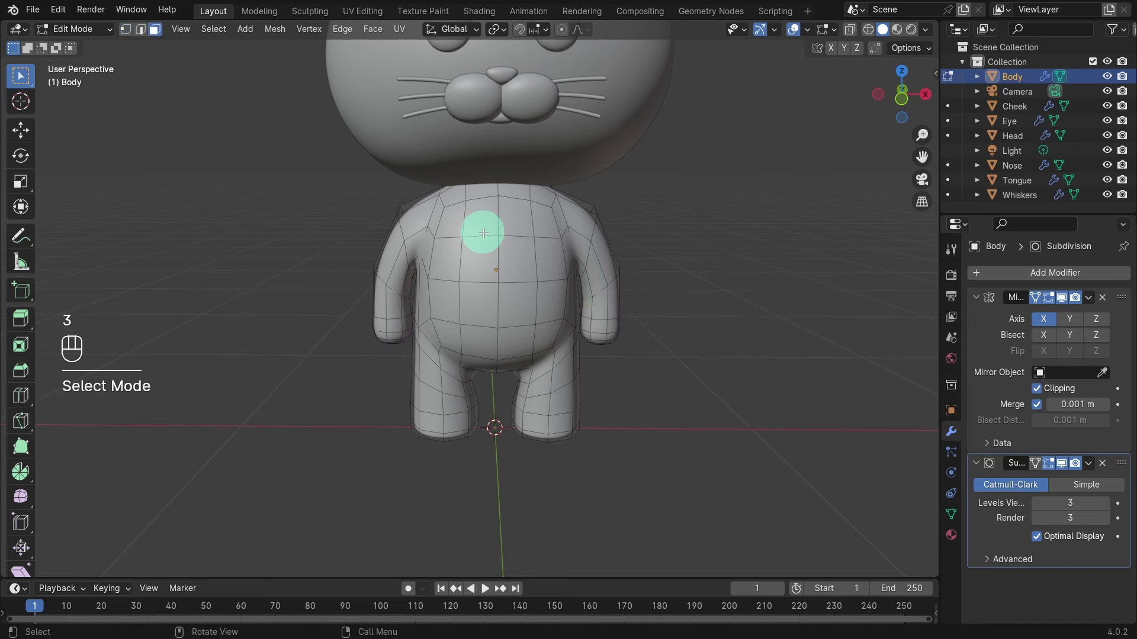
key(c)
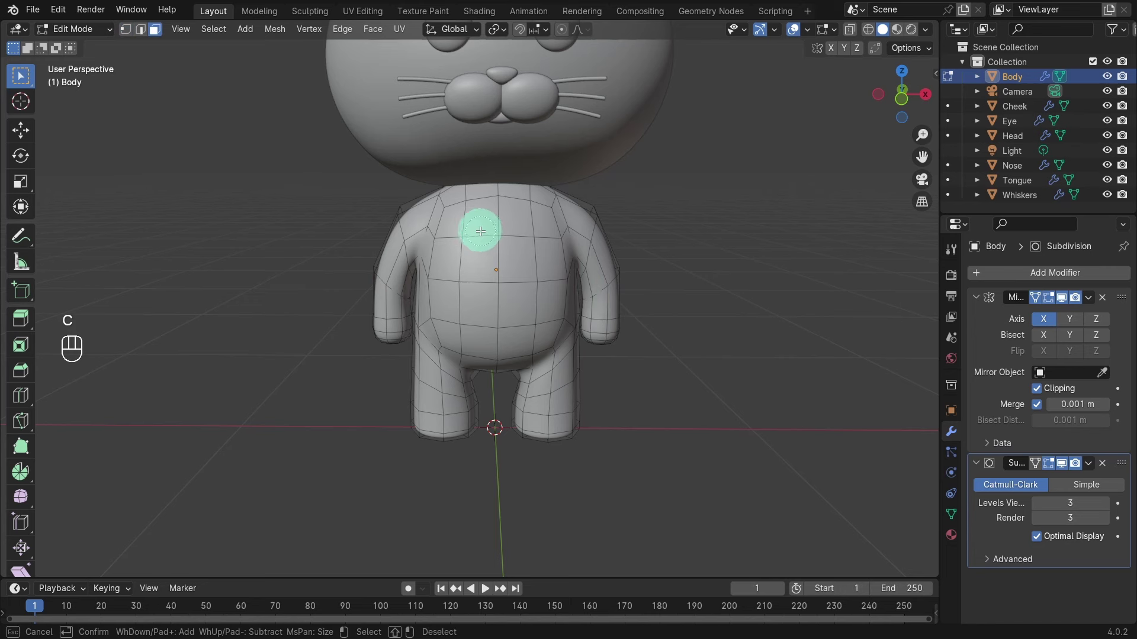
mouse_move(480, 231)
mouse_down()
mouse_move(492, 223)
mouse_move(536, 248)
mouse_move(506, 322)
mouse_move(536, 323)
mouse_move(510, 297)
mouse_move(504, 259)
mouse_up()
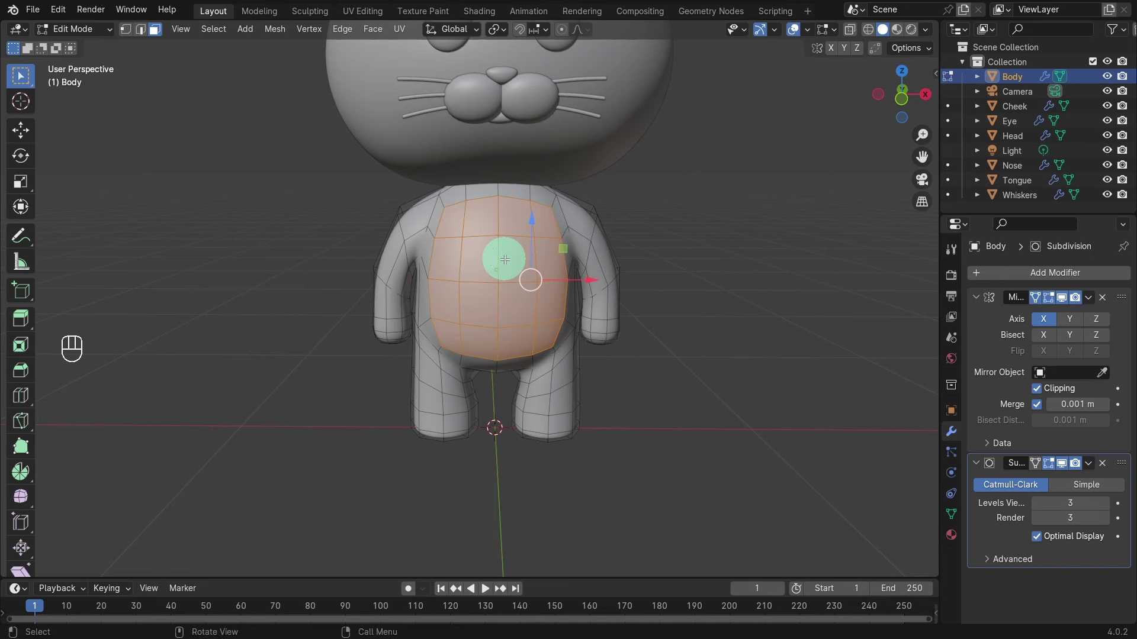
key(shift+d)
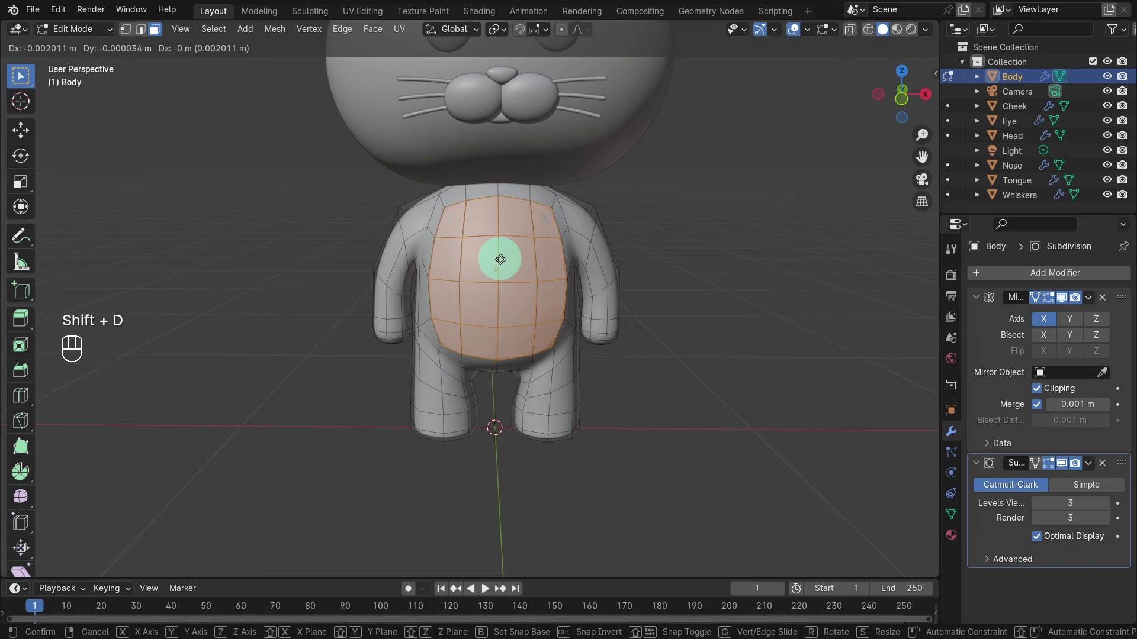
click(500, 259)
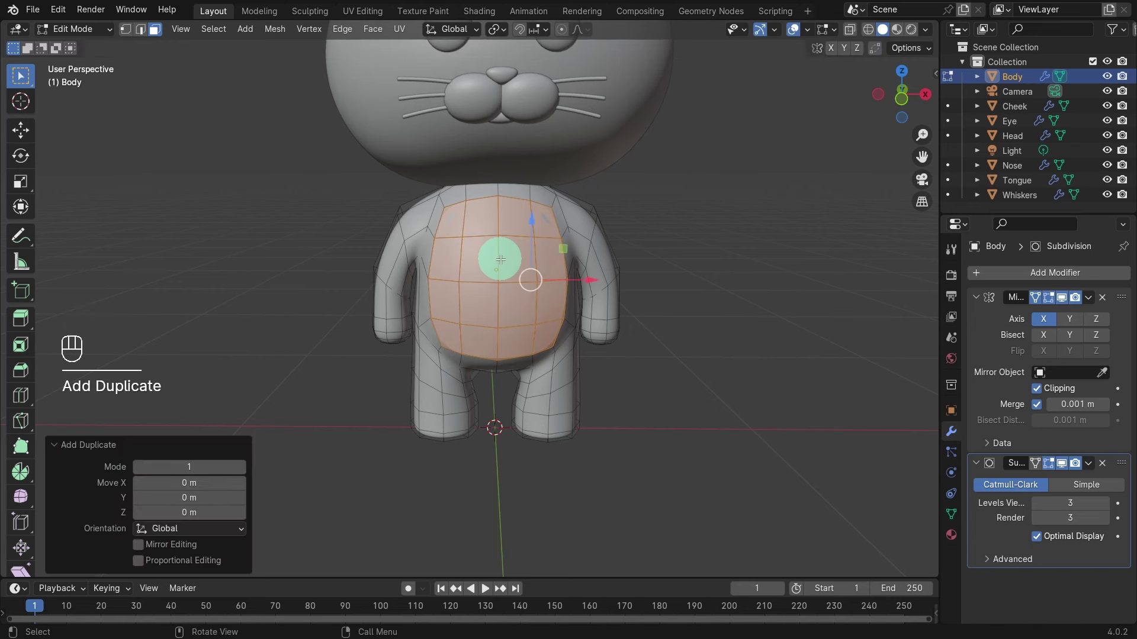
key(p)
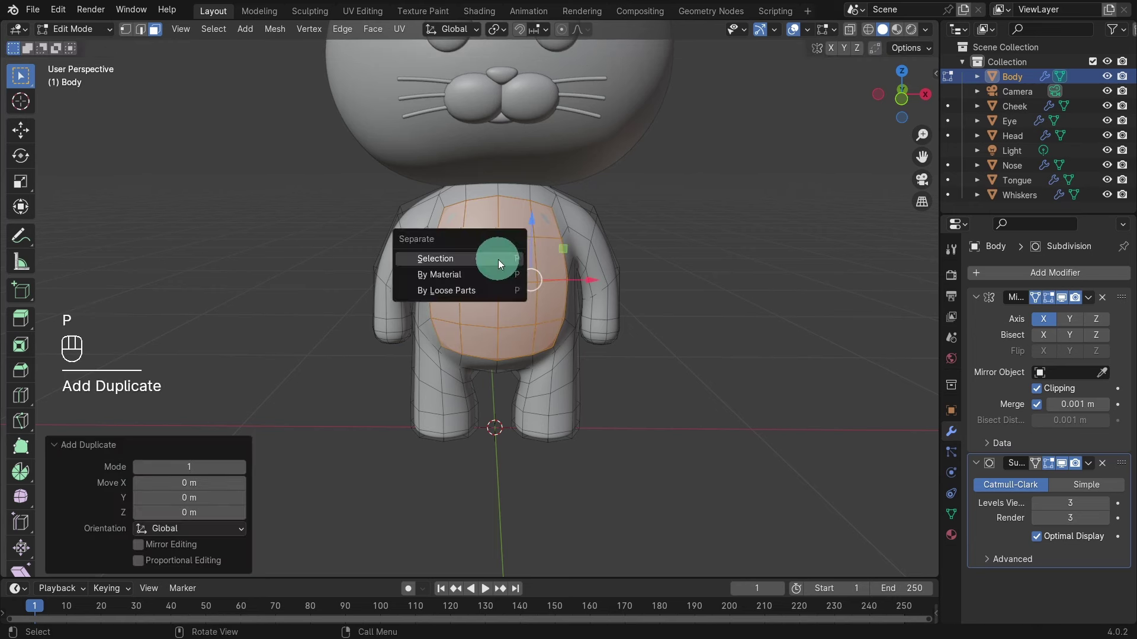
click(499, 258)
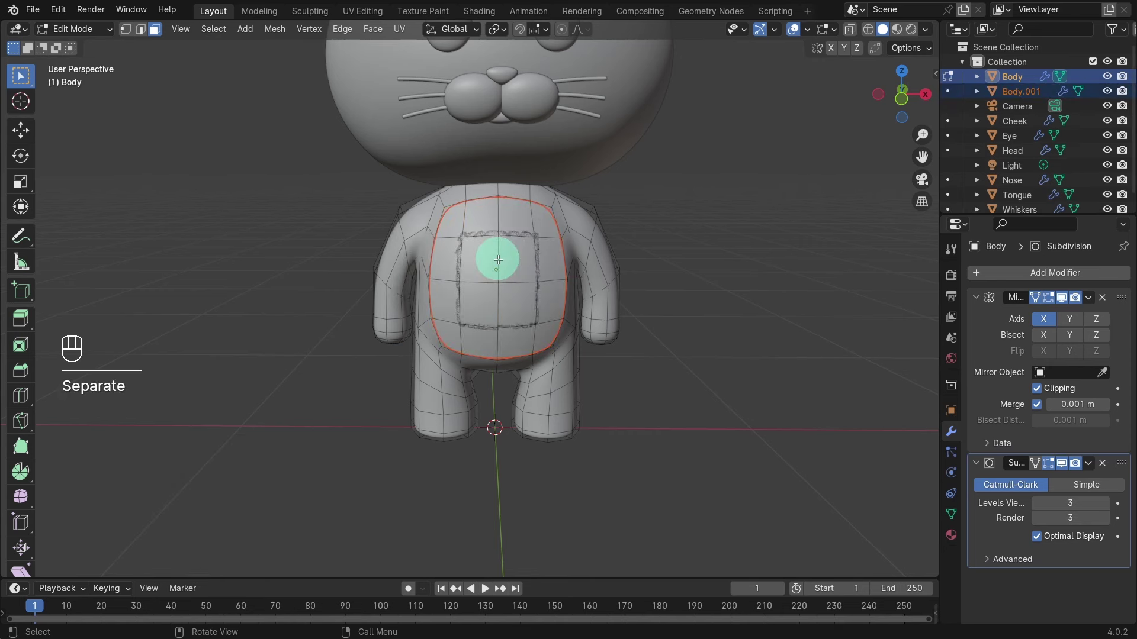
key(Tab)
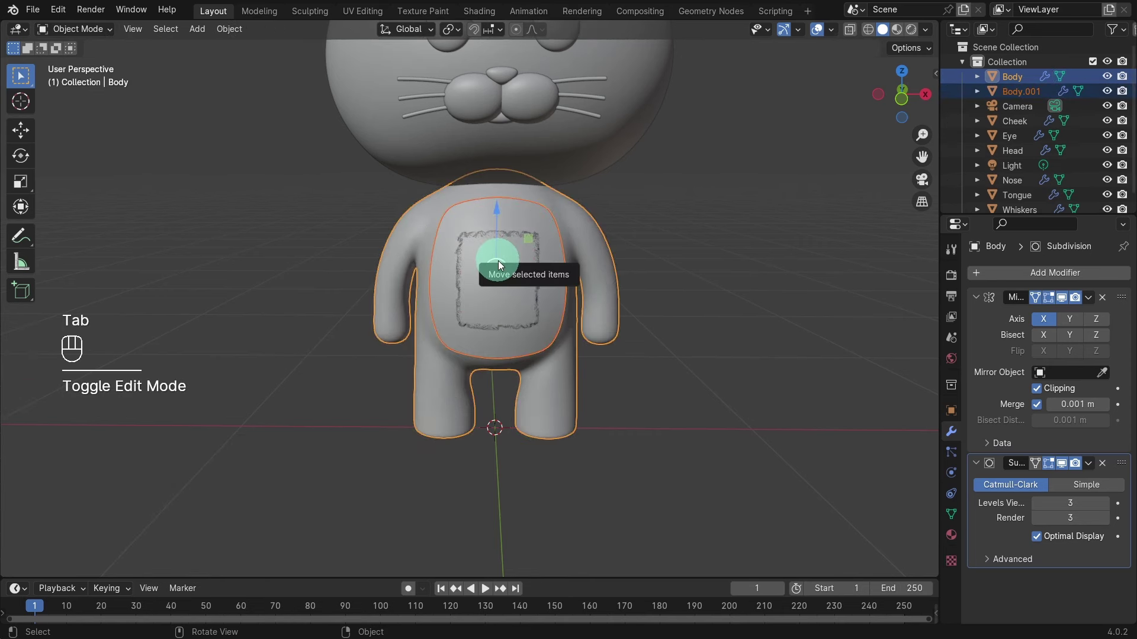
Rename the separated belly patch as Body white part
click(1016, 90)
double_click(1016, 90)
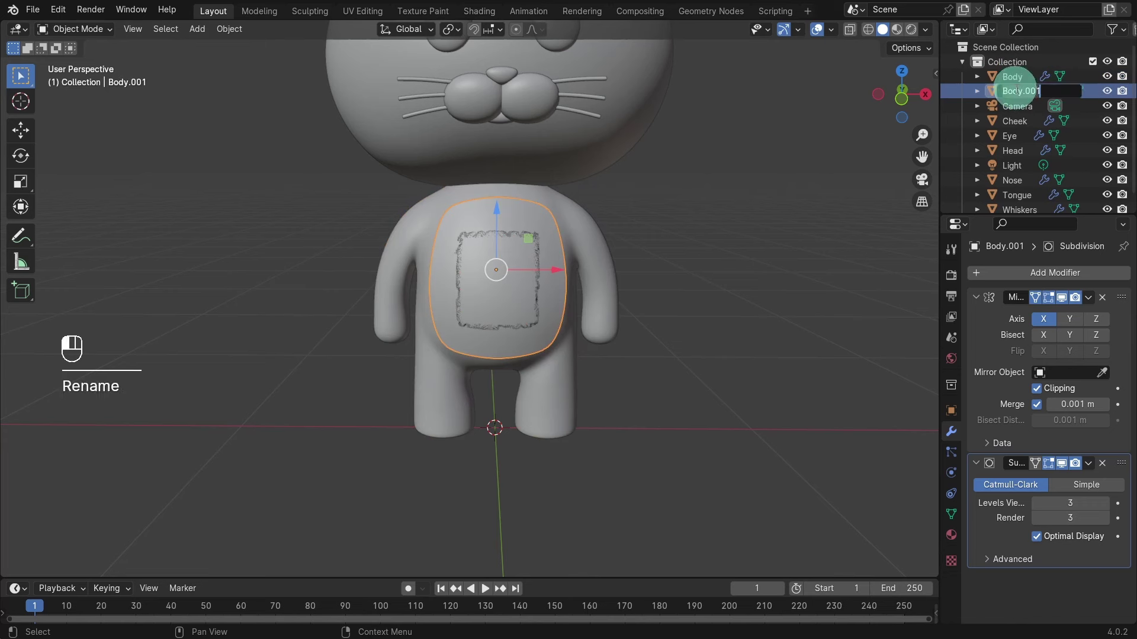
key(BackSpace)
text(Bod)
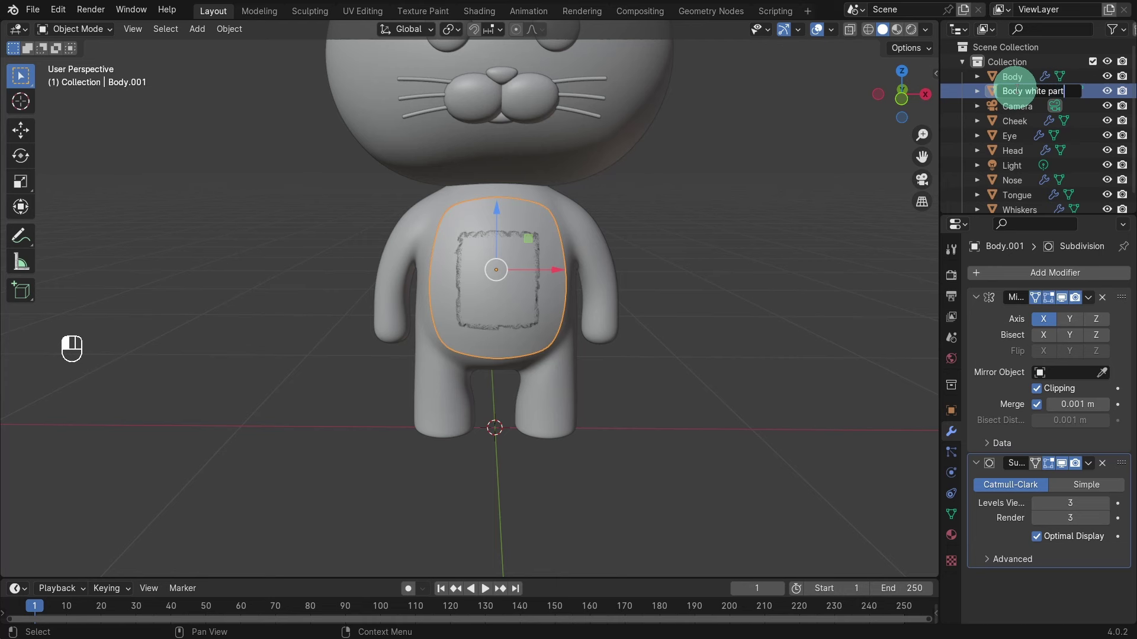
key(Return)
Slide the belly patch's upper corner vertex down along its outer edge with a factor of about 0.52
click(510, 314)
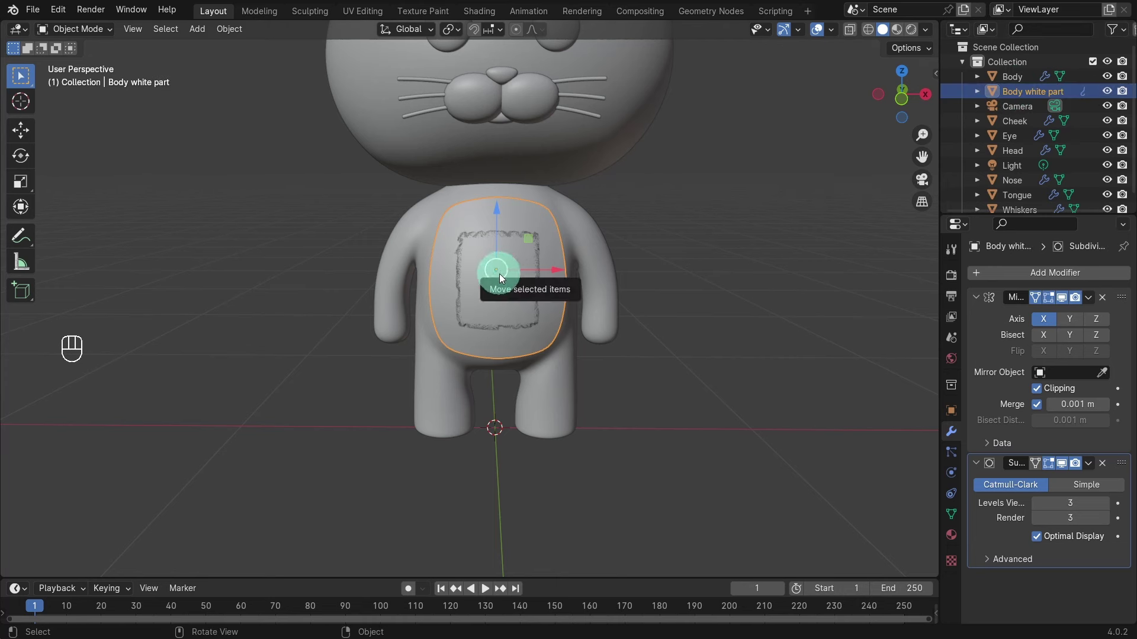
key(Tab)
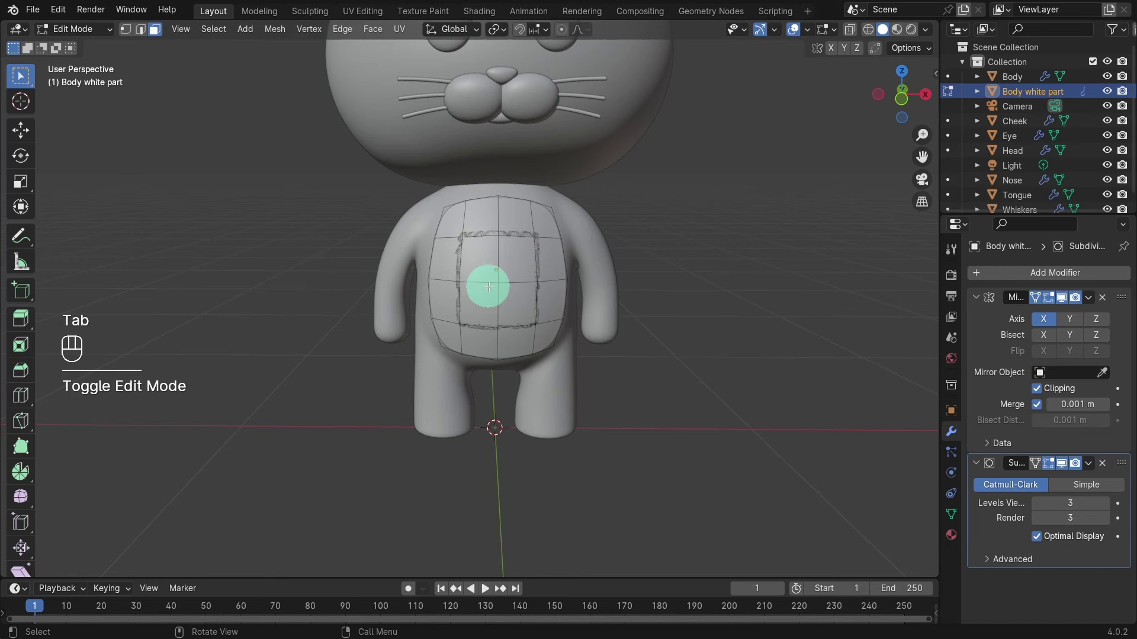
key(1)
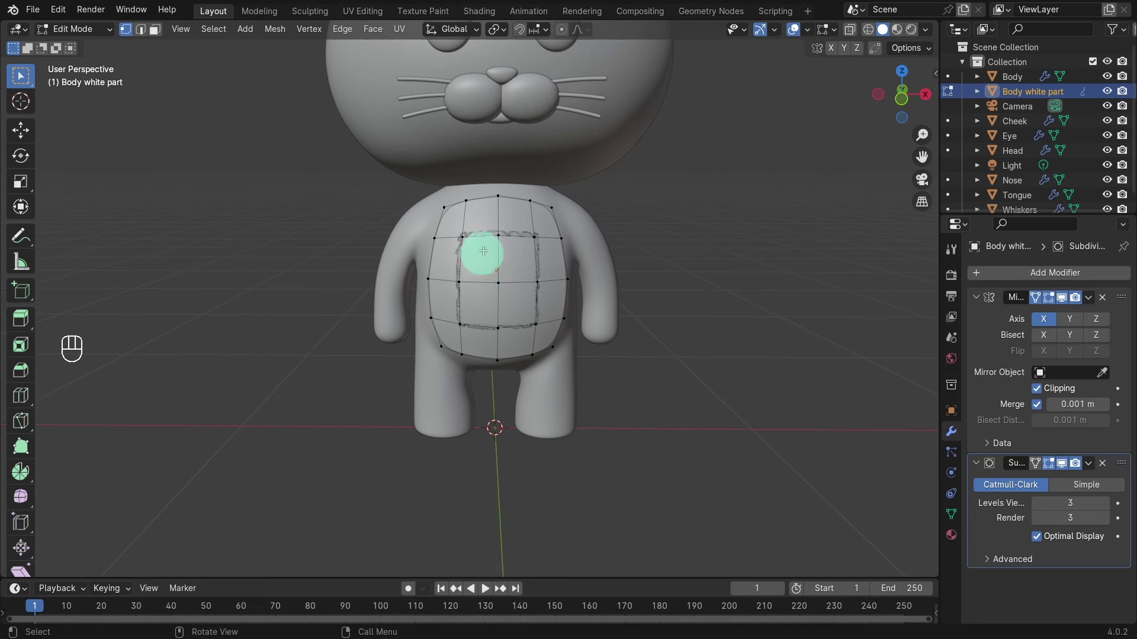
click(552, 208)
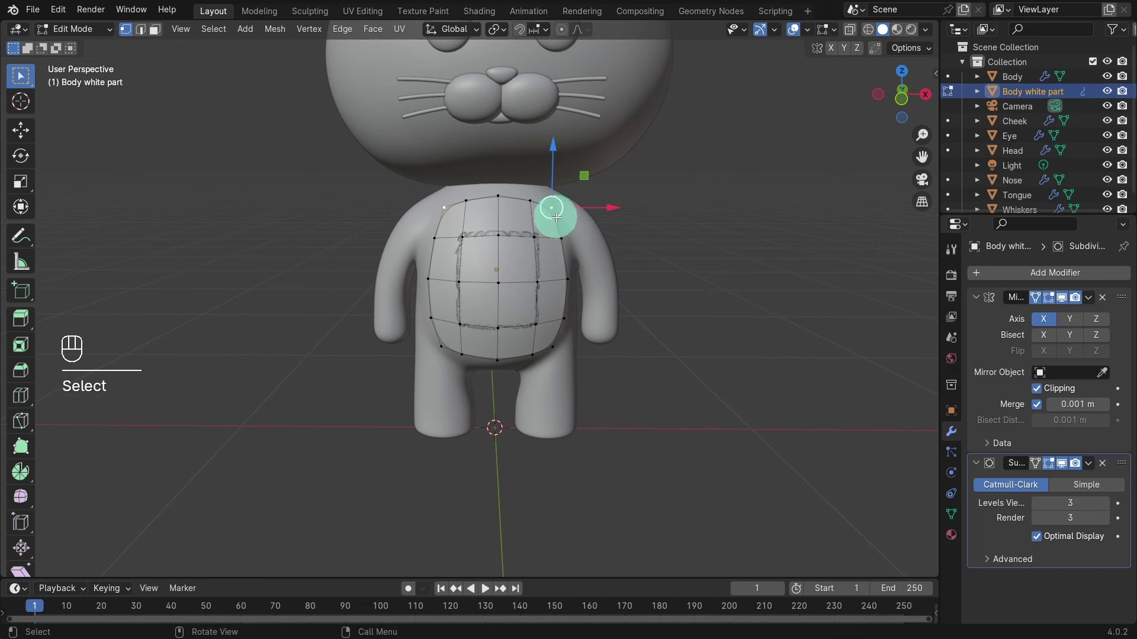
scroll(556, 225, up, 2)
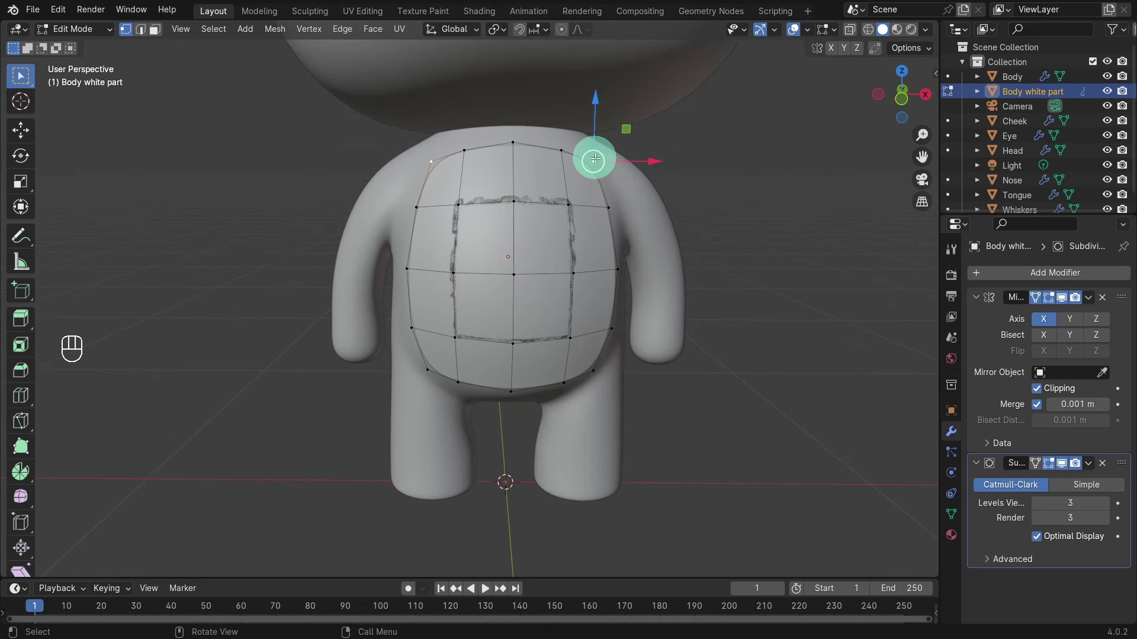
key(g)
key(g)
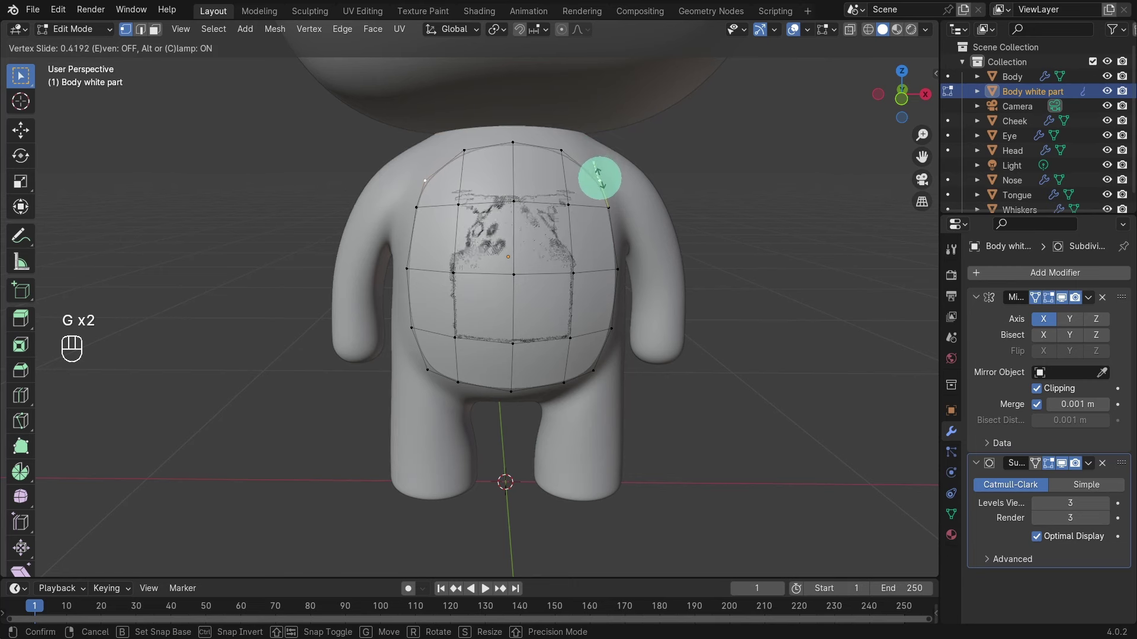
click(601, 183)
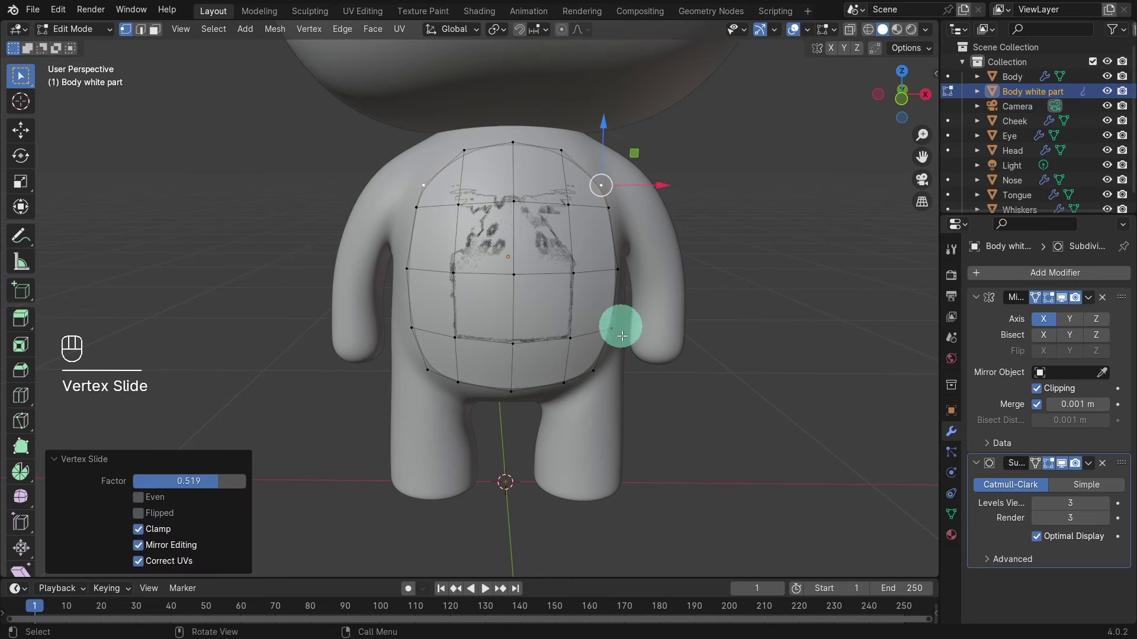
Slide the belly patch's lower corner vertex up along its outer edge with a factor of about 0.53
click(593, 371)
key(g)
key(g)
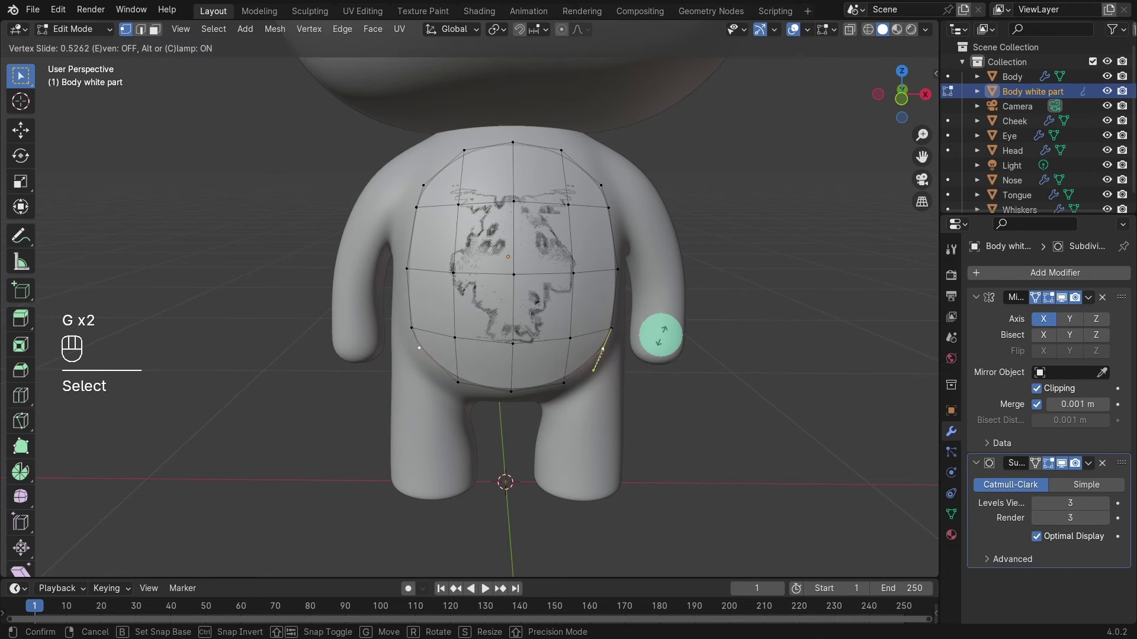
click(661, 335)
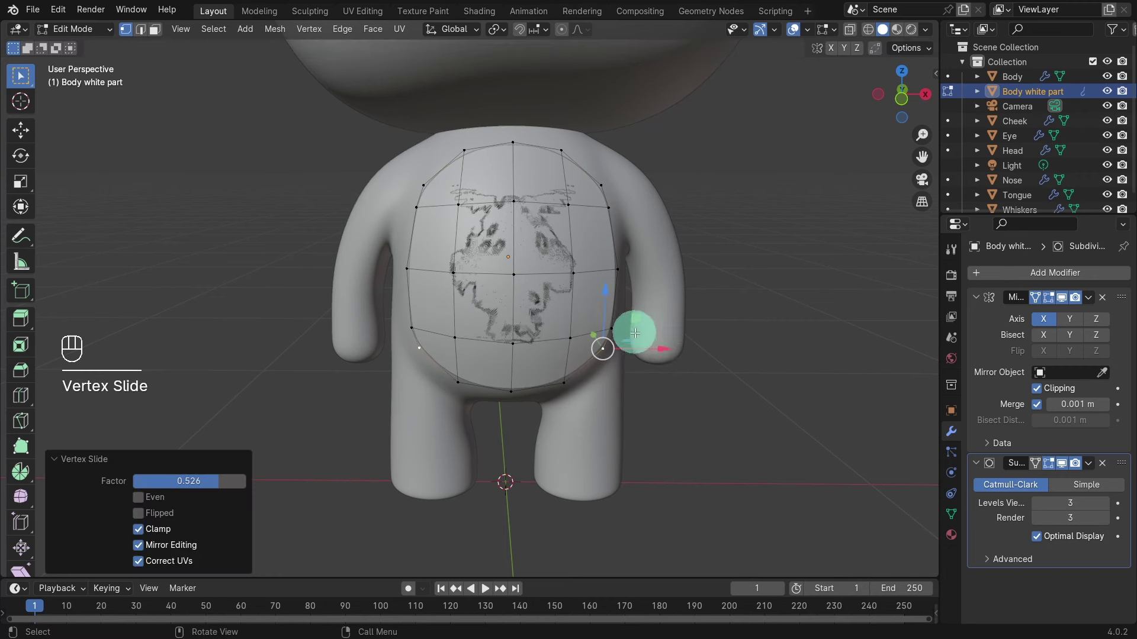
Slide the side vertex above the belly patch's lower corner upward along its edge with a factor of about 0.26
click(651, 315)
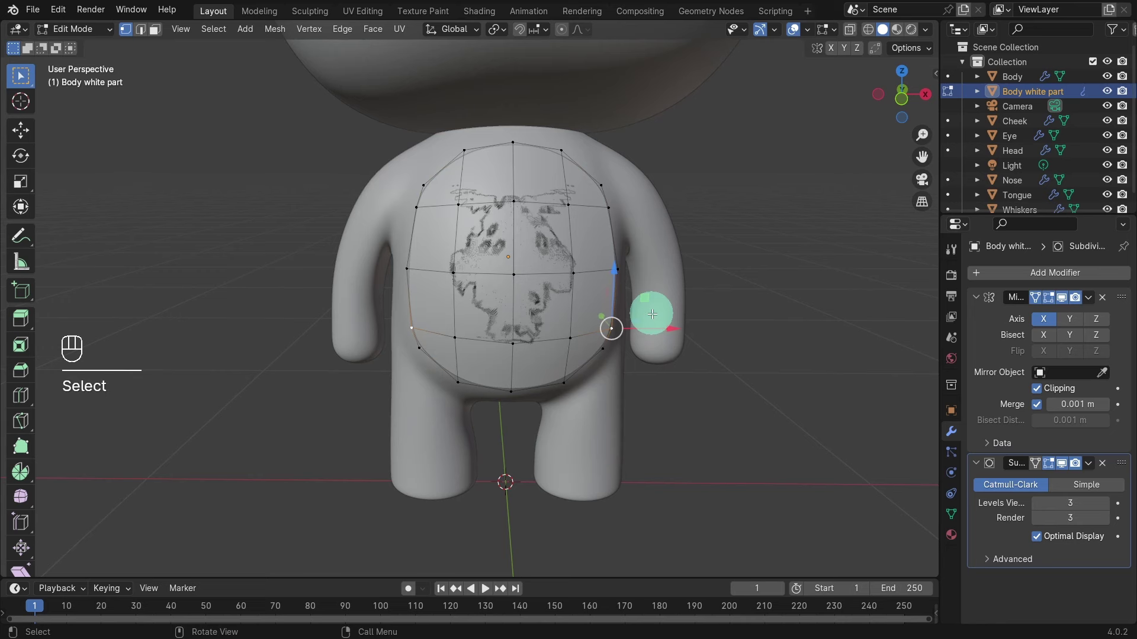
key(g)
key(g)
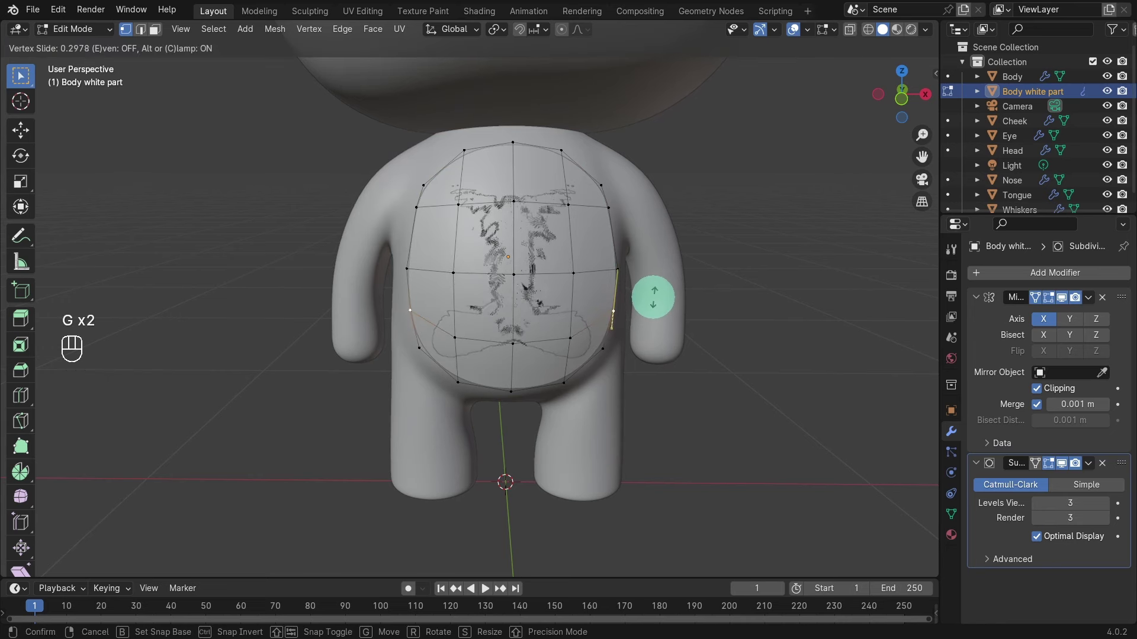
click(610, 207)
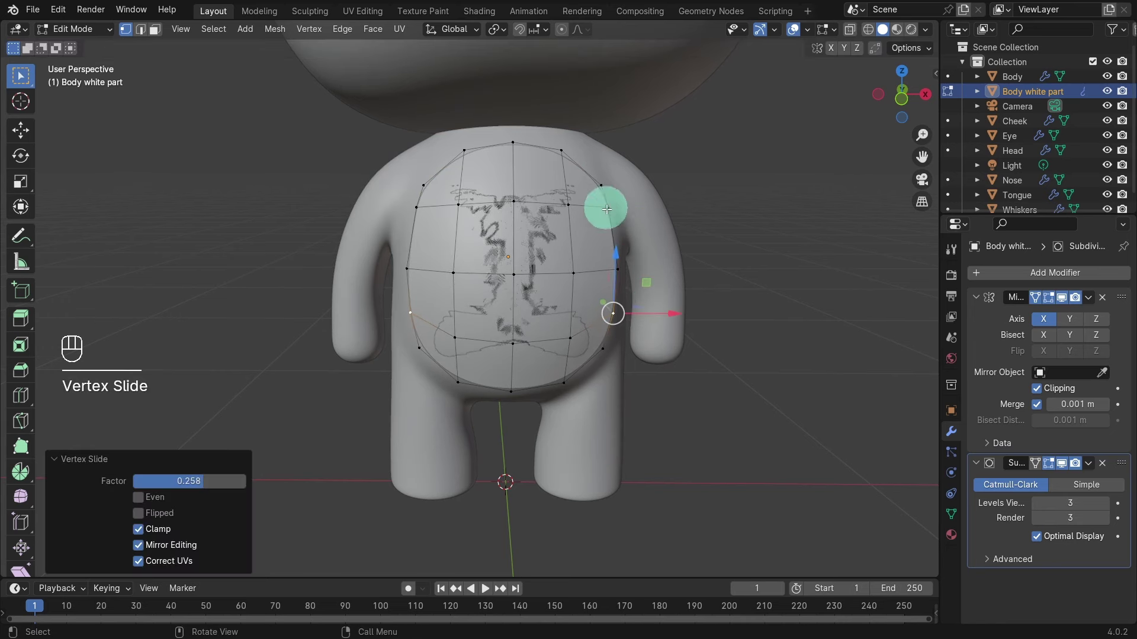
Slide the side vertex below the belly patch's upper corner downward along its edge with a factor of about 0.33
click(606, 209)
key(g)
key(g)
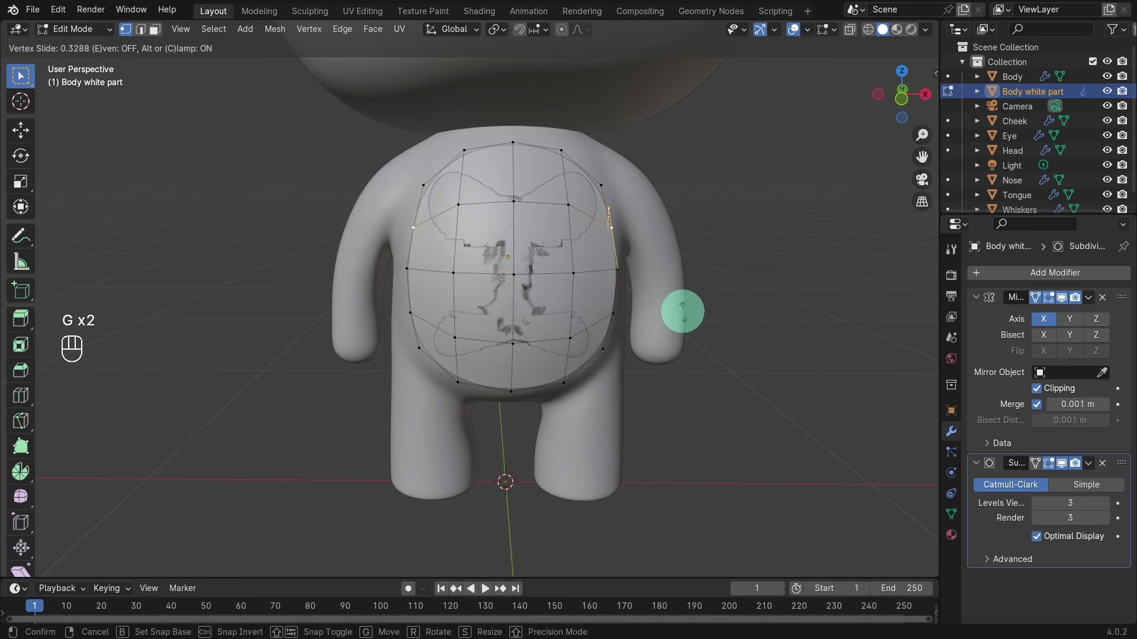
click(682, 311)
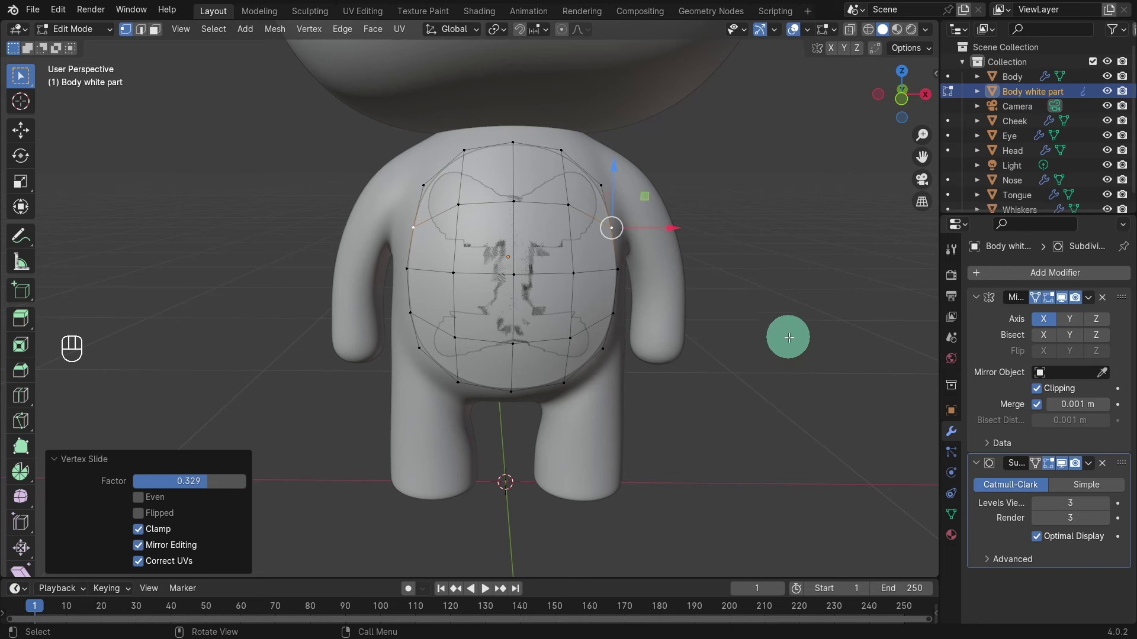
key(Tab)
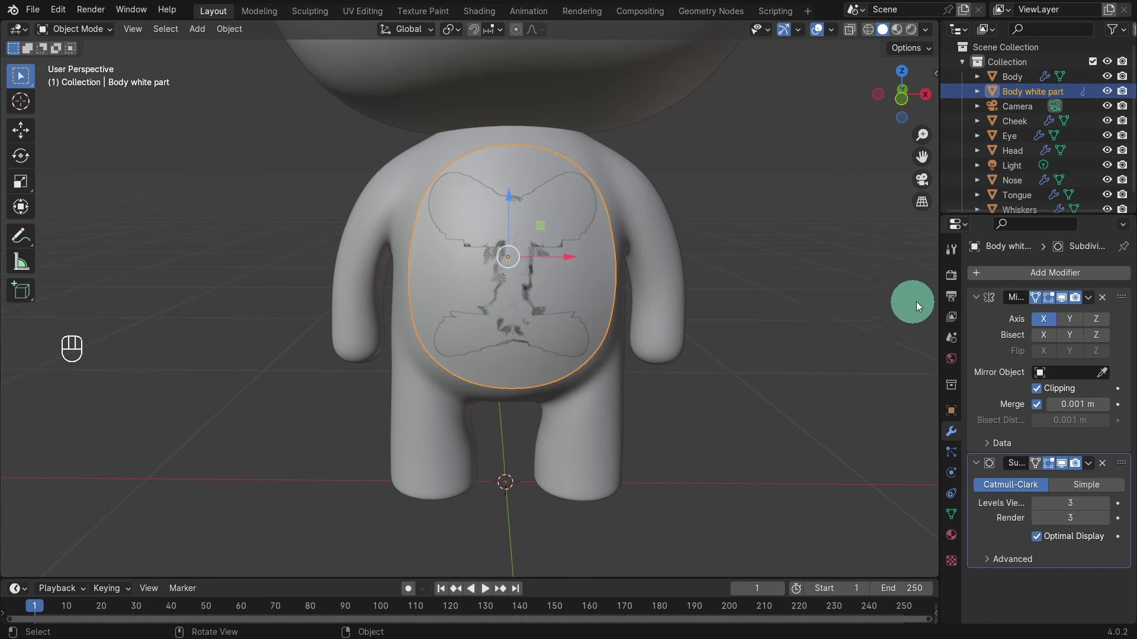
Add a Solidify modifier to the belly patch and place it above the Subdivision modifier in the stack
click(1014, 274)
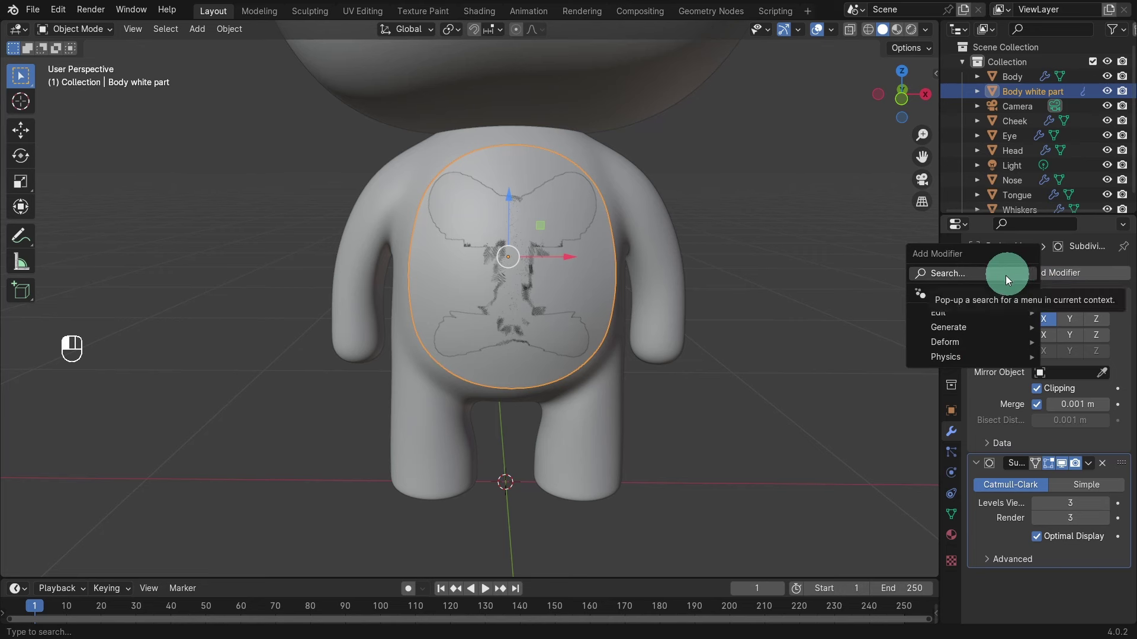
mouse_move(976, 326)
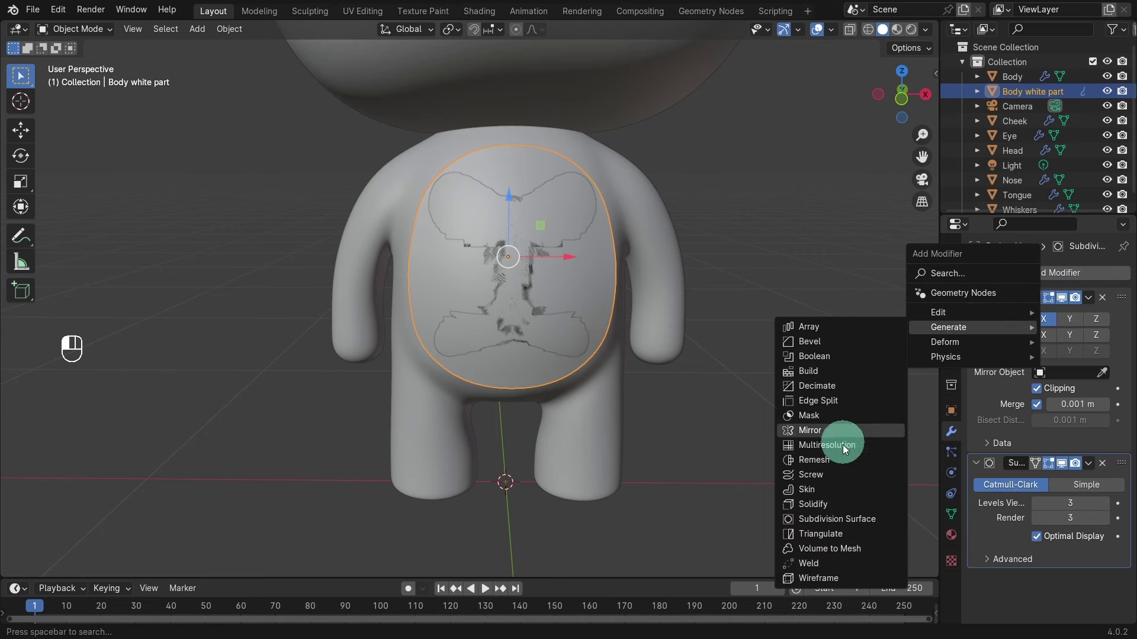
click(837, 503)
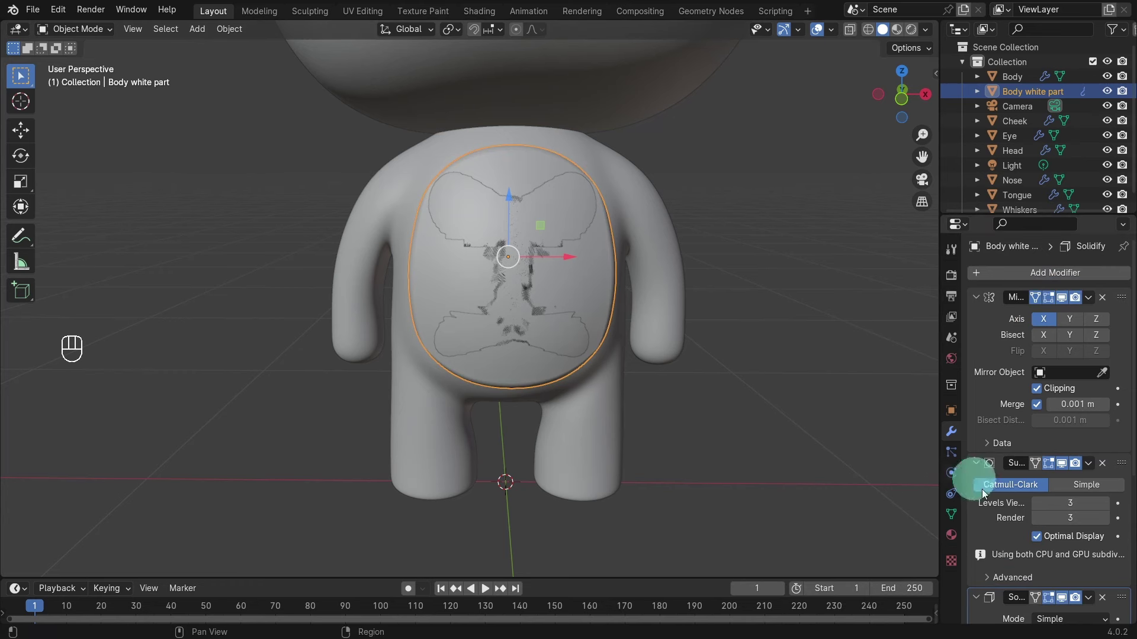
drag(1121, 597, 1128, 483)
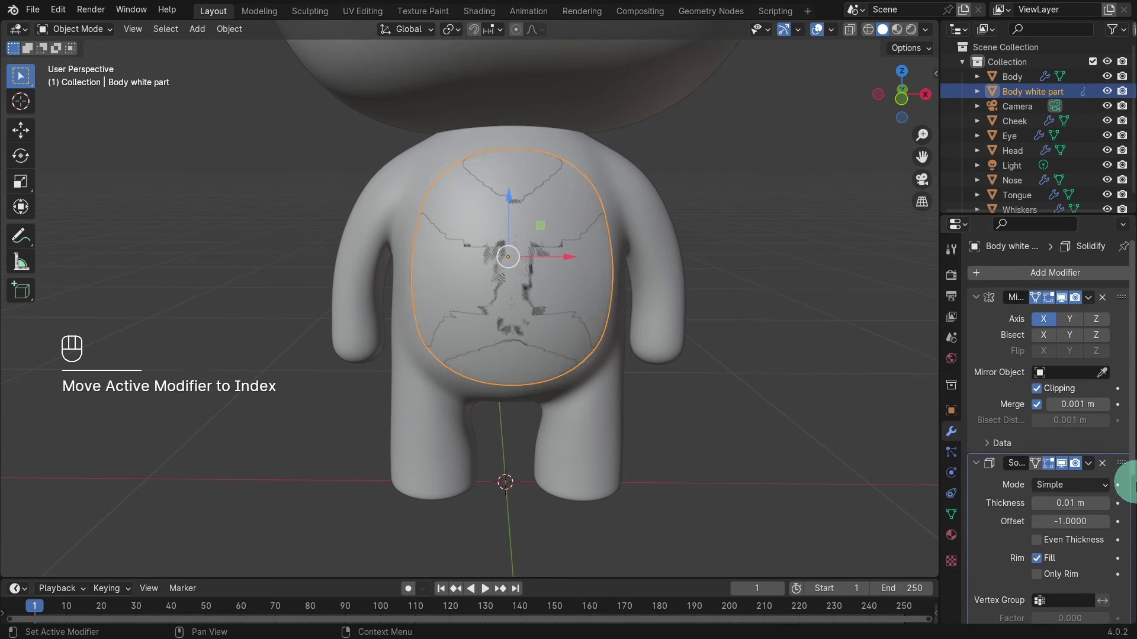
Set the belly patch's Solidify thickness to 0.05 m
click(975, 297)
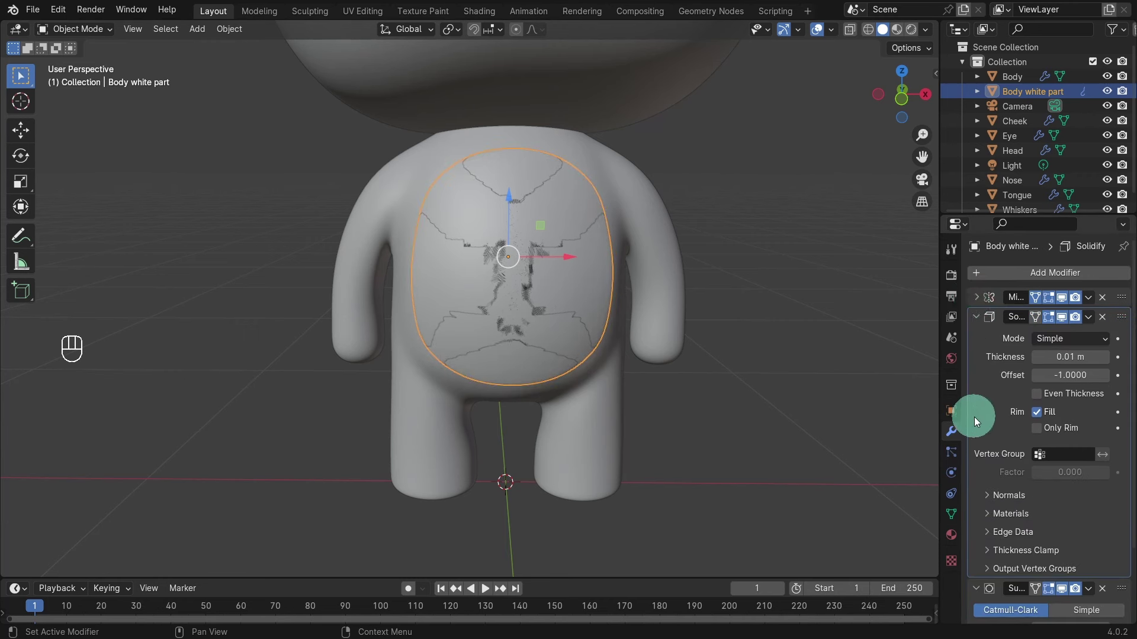
click(1104, 357)
click(1103, 357)
click(1104, 357)
click(1103, 357)
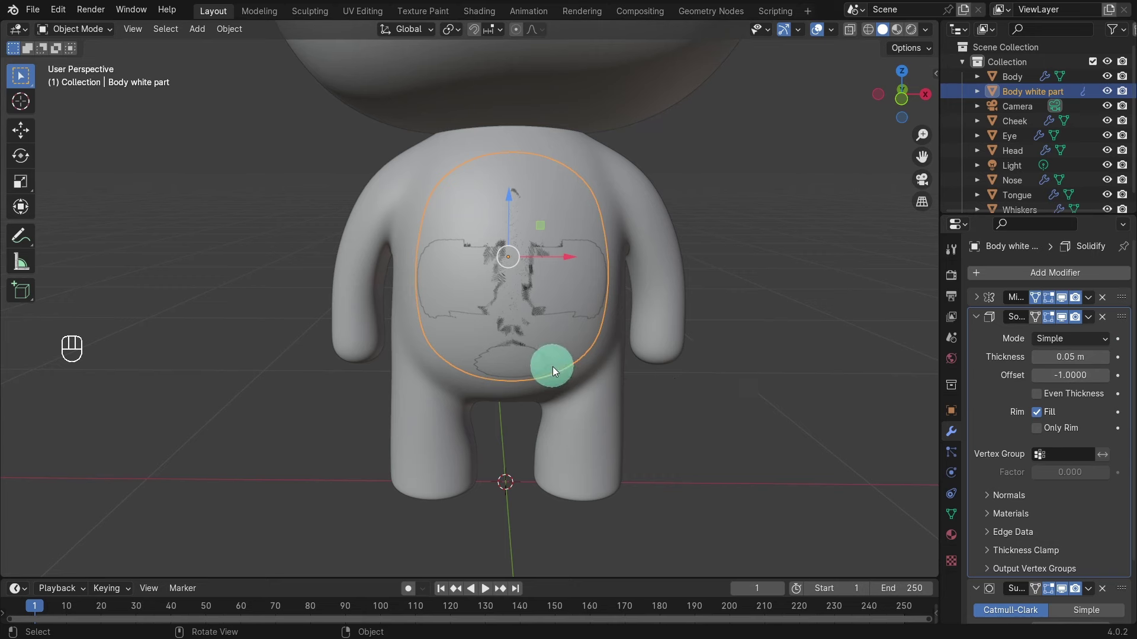
Move the belly patch slightly forward so it stands out from the body's surface, and deselect it
middle_drag(552, 367, 364, 347)
drag(661, 271, 629, 322)
middle_drag(622, 335, 496, 502)
click(496, 500)
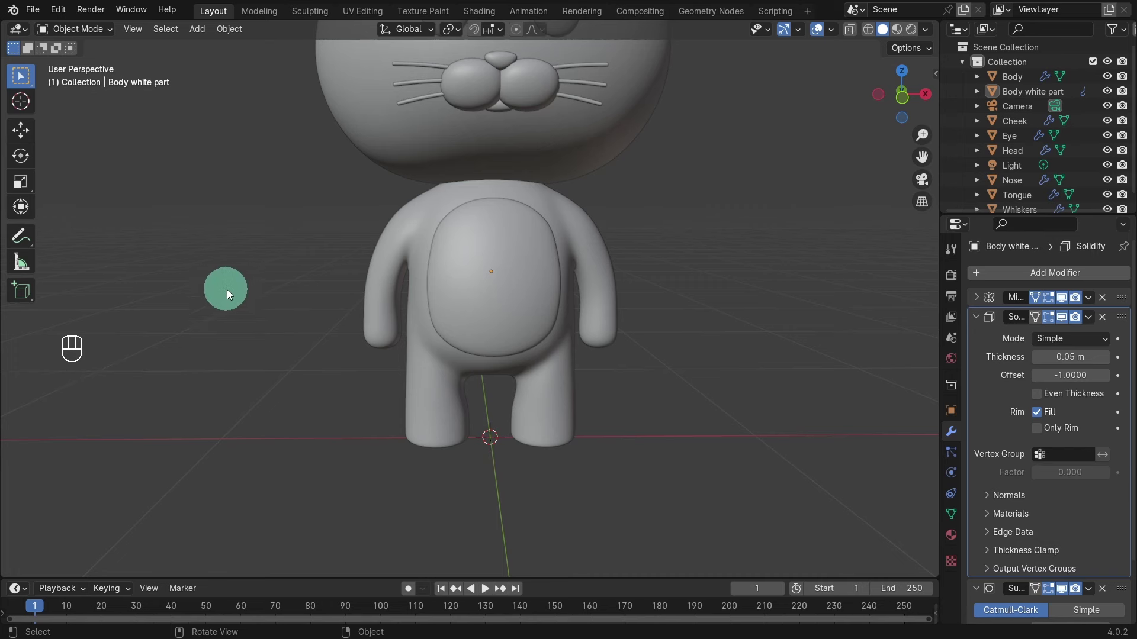
Duplicate the head's inner ear faces in place and separate the copy into its own object
shift+middle_drag(226, 290, 223, 509)
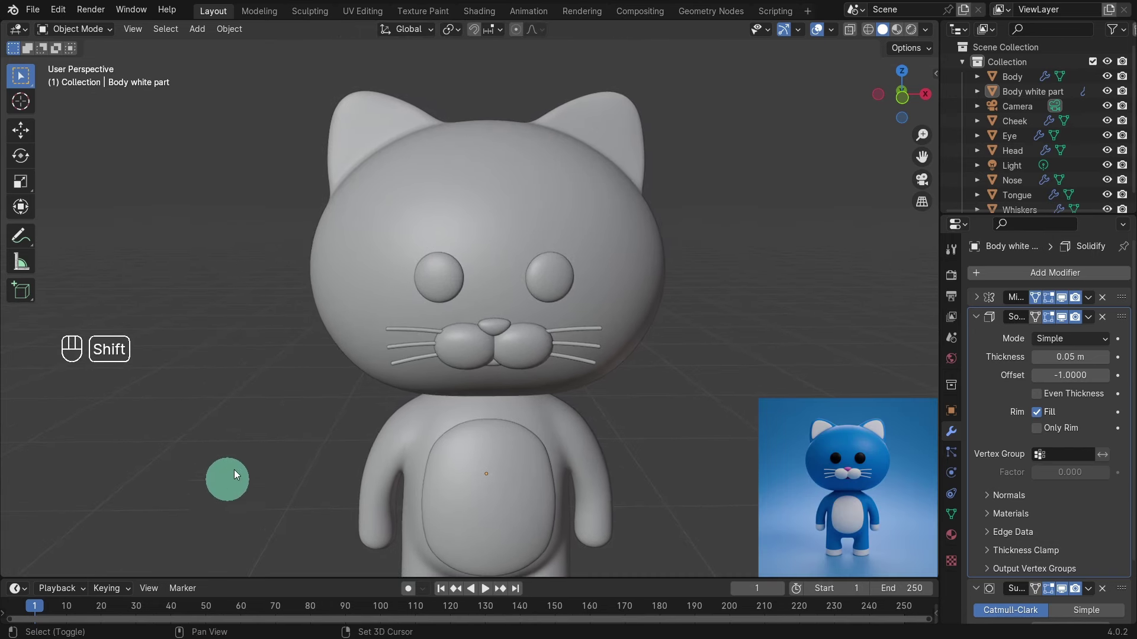
click(489, 200)
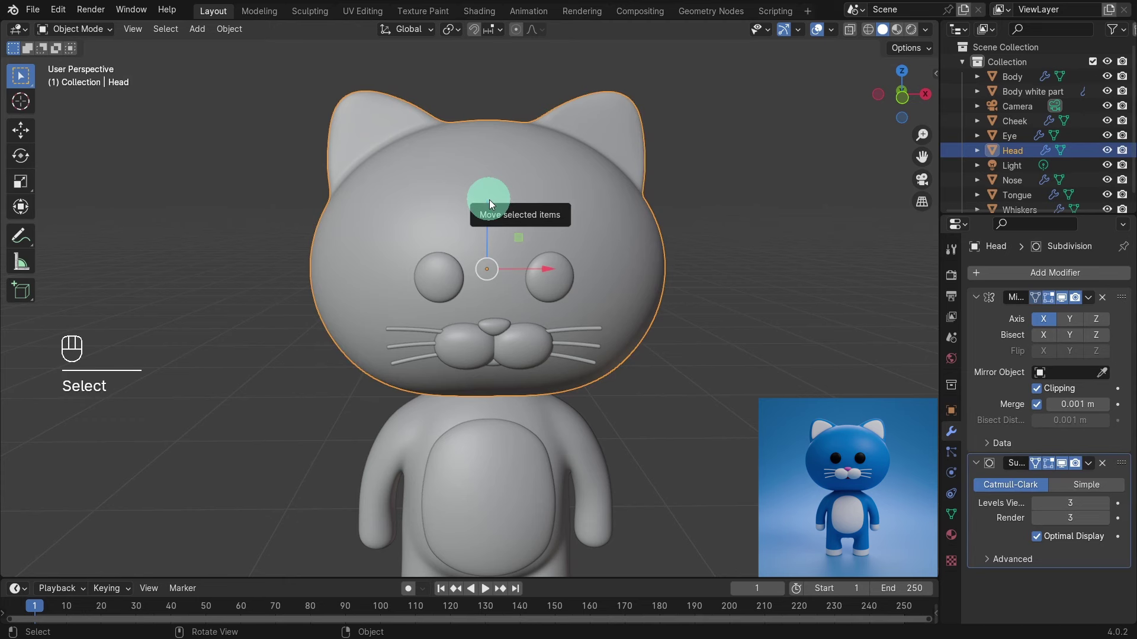
key(Tab)
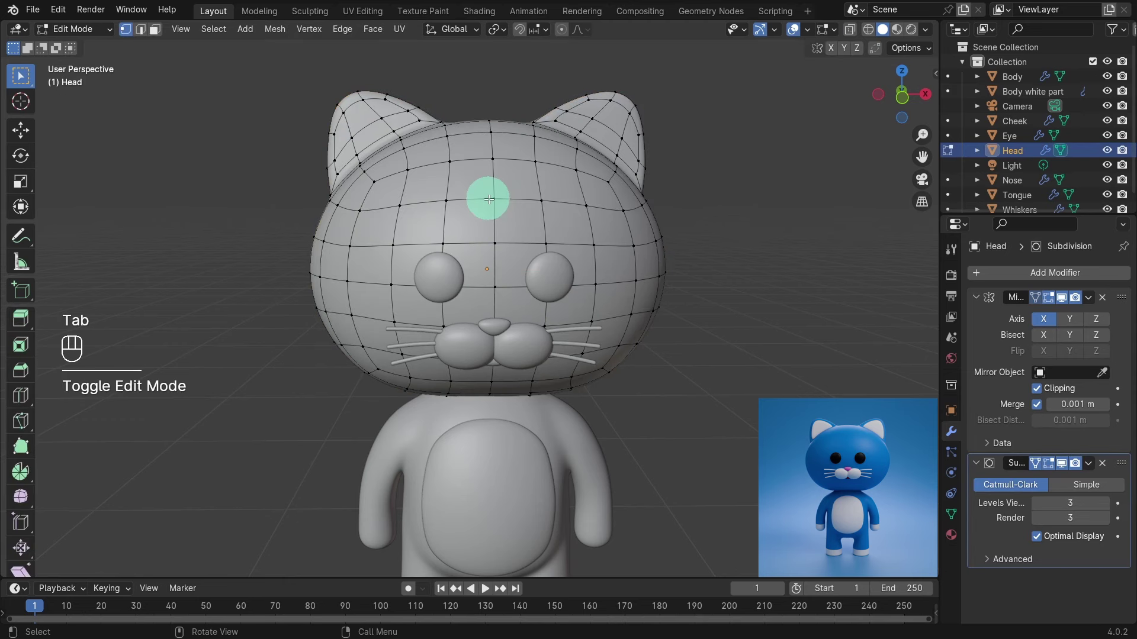
key(3)
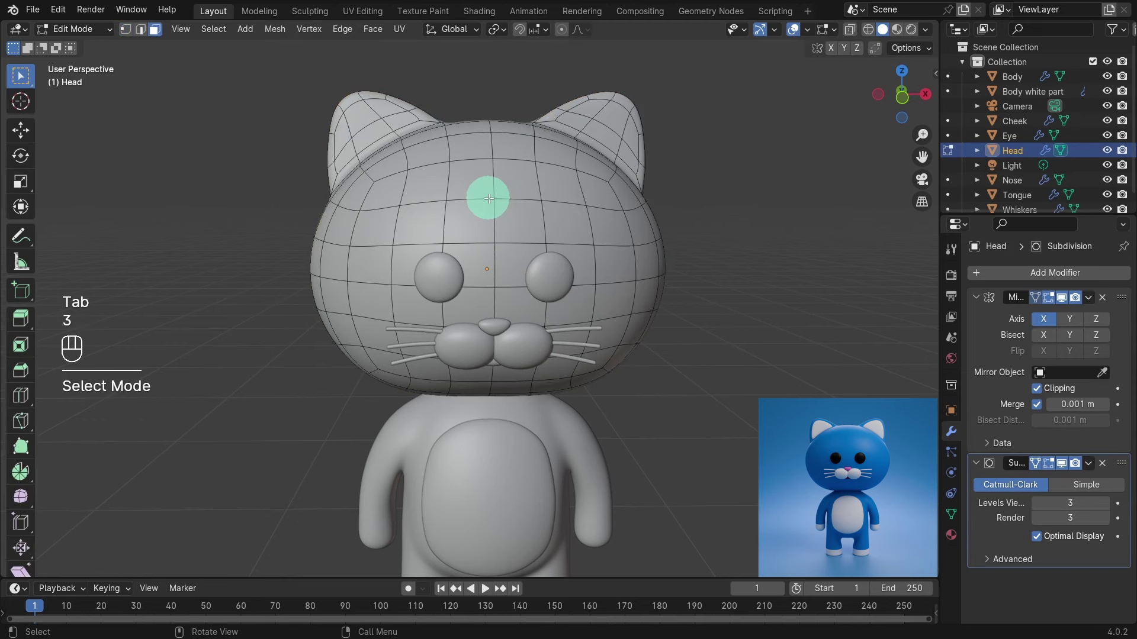
click(593, 109)
shift+click(613, 117)
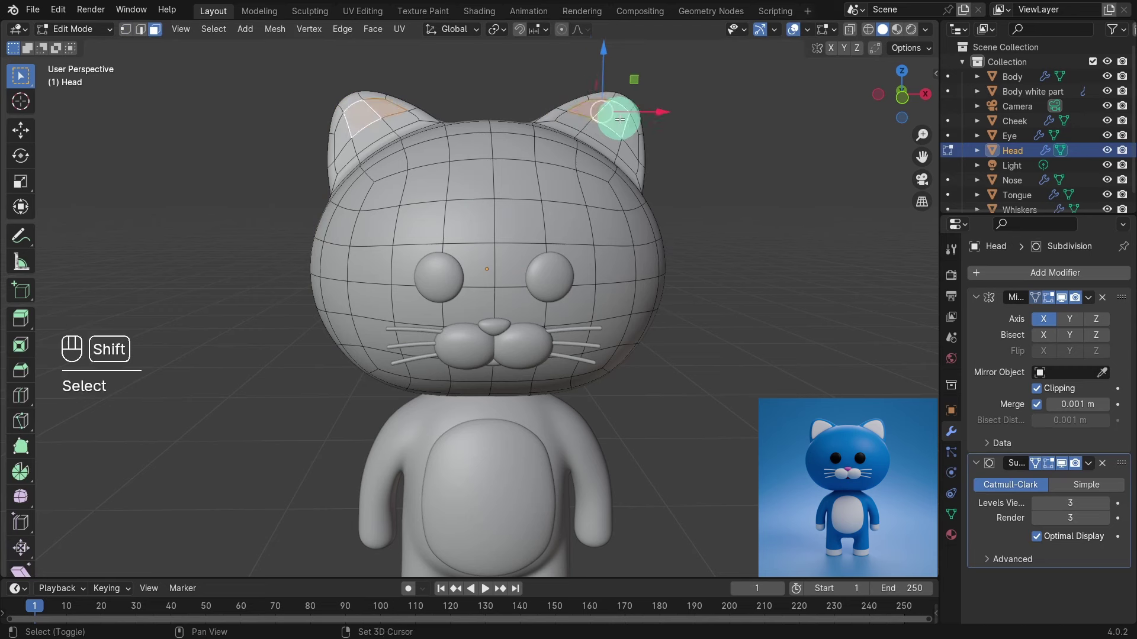
shift+click(633, 133)
shift+click(604, 126)
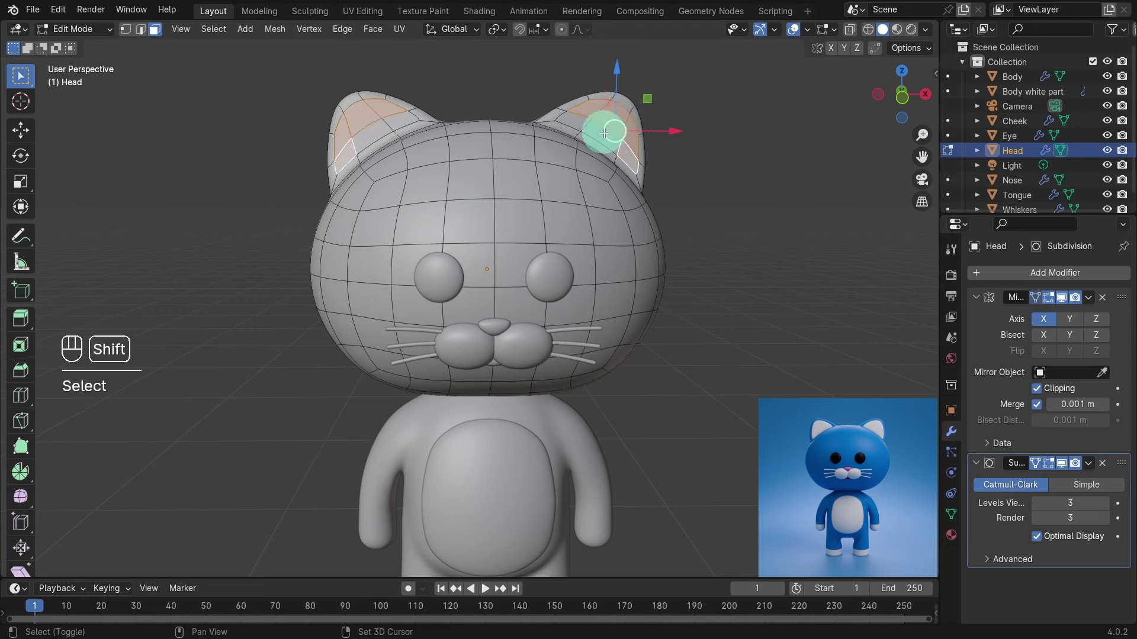
shift+click(588, 123)
shift+click(583, 122)
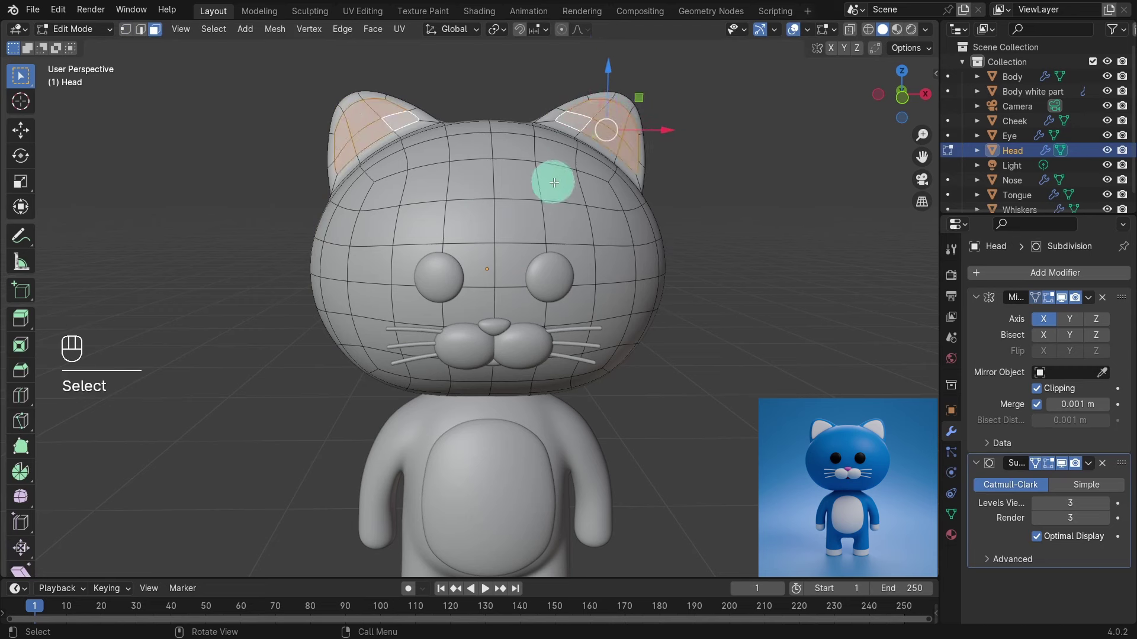
key(shift+d)
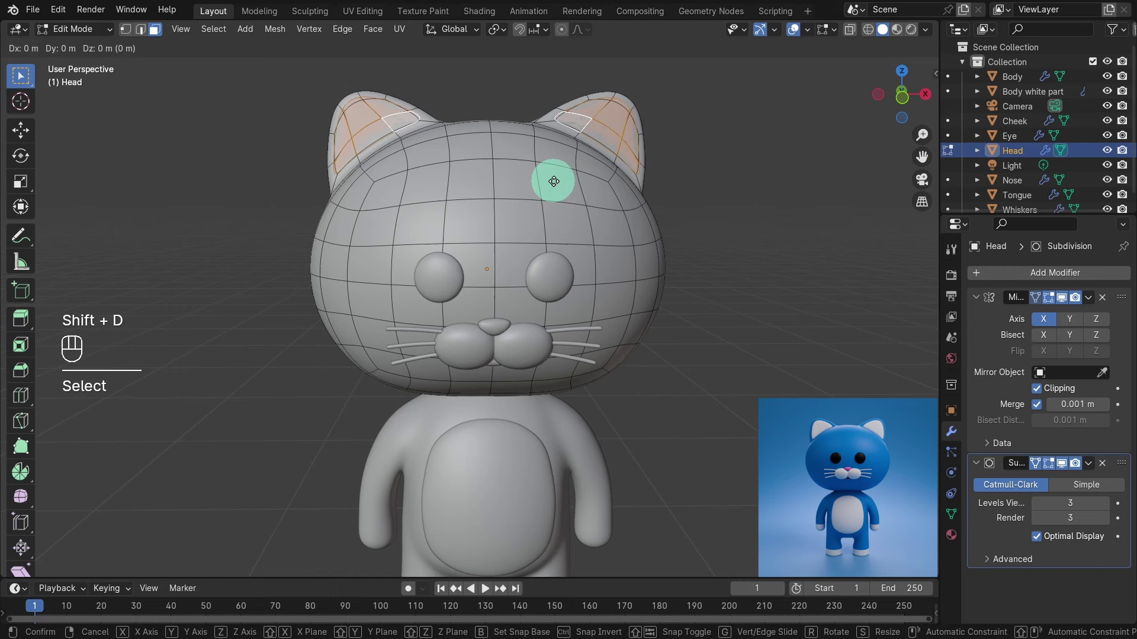
right_click(554, 181)
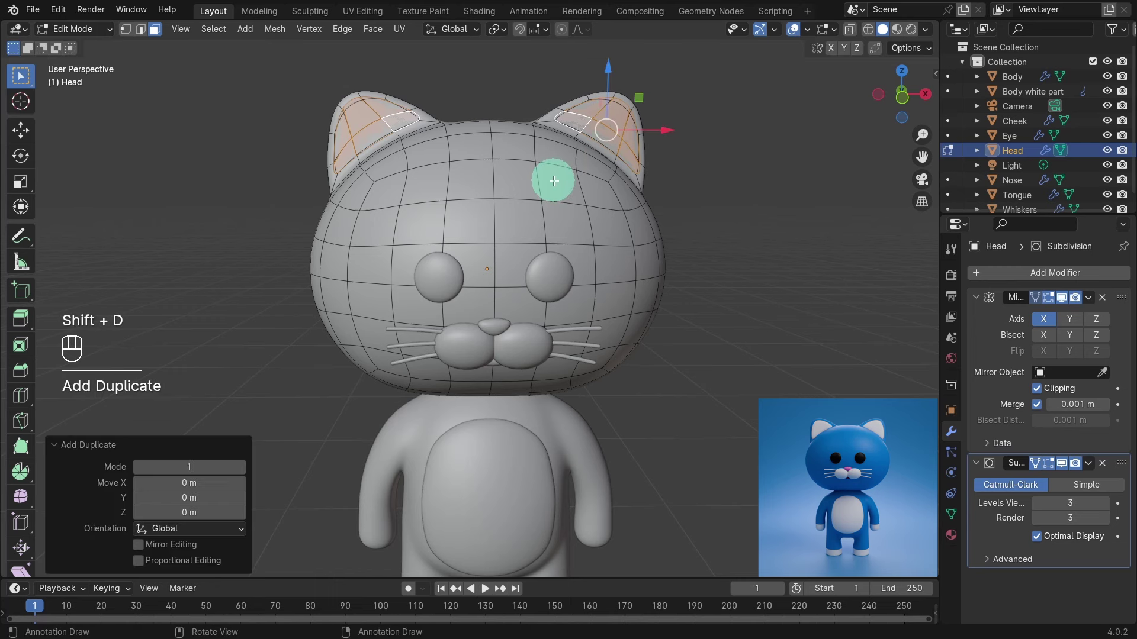
key(p)
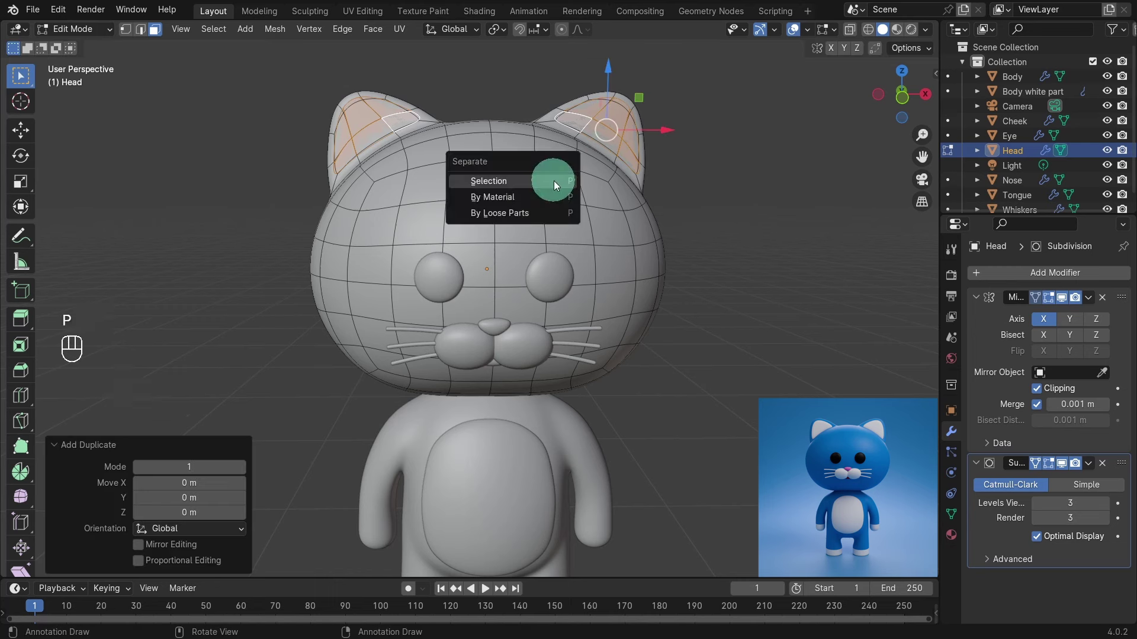
click(553, 180)
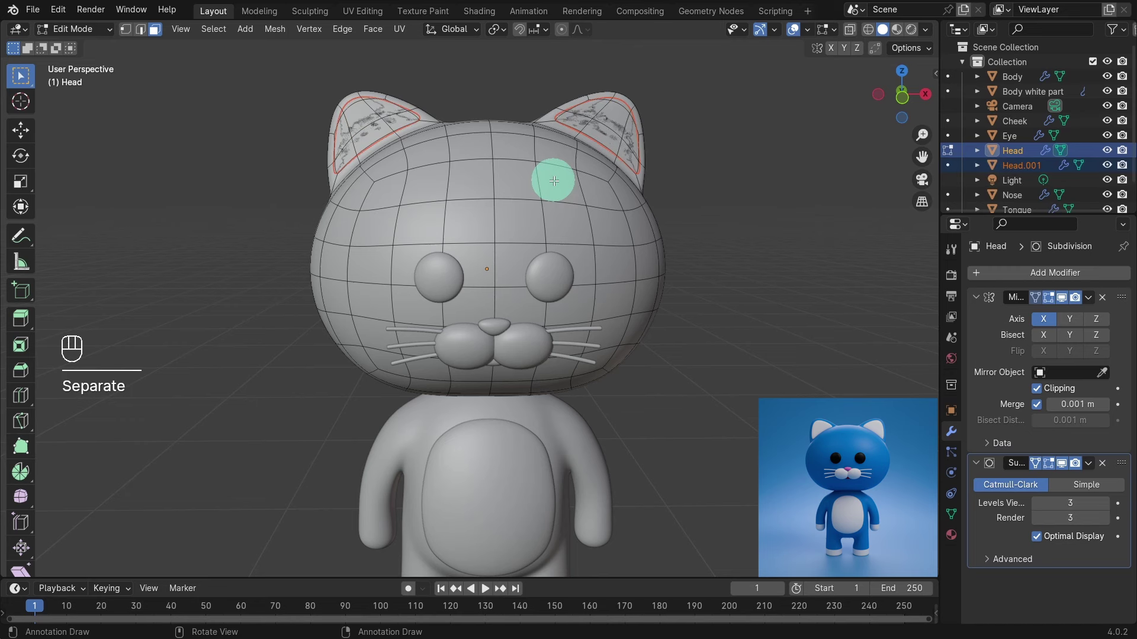
key(Tab)
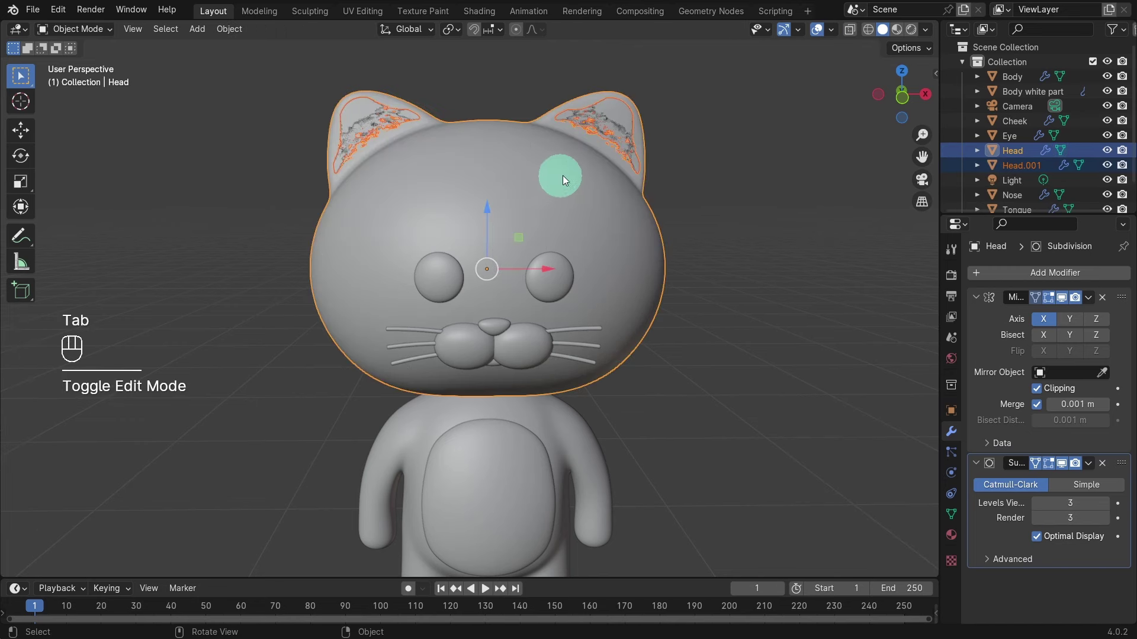
Rename the separated inner-ear object as Ears
click(1027, 165)
double_click(1028, 163)
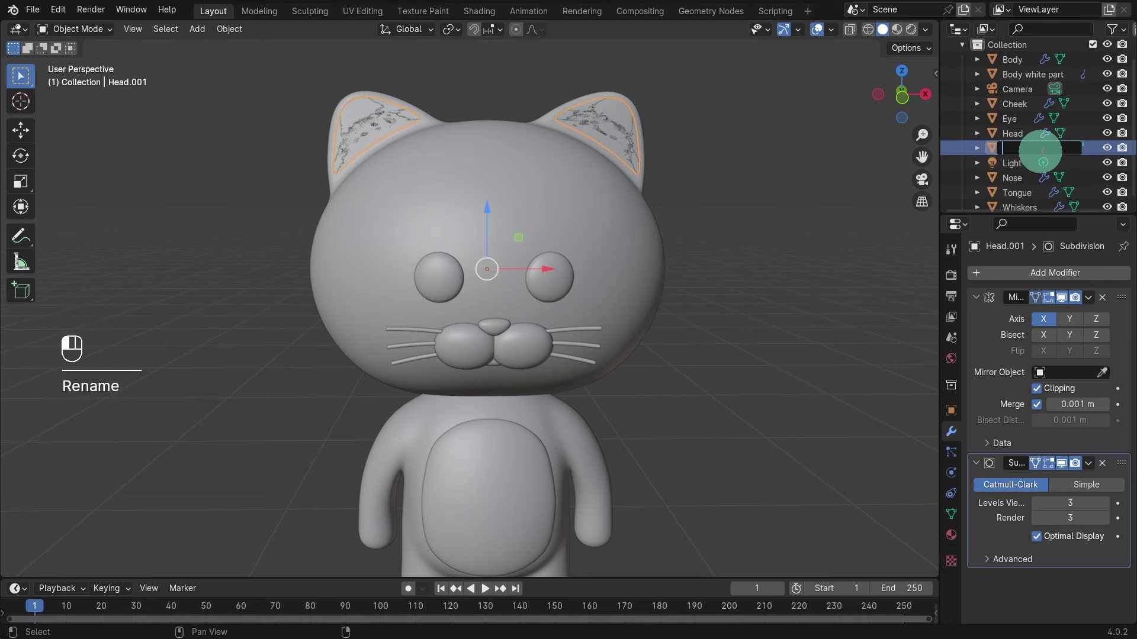
text(Ears)
key(Return)
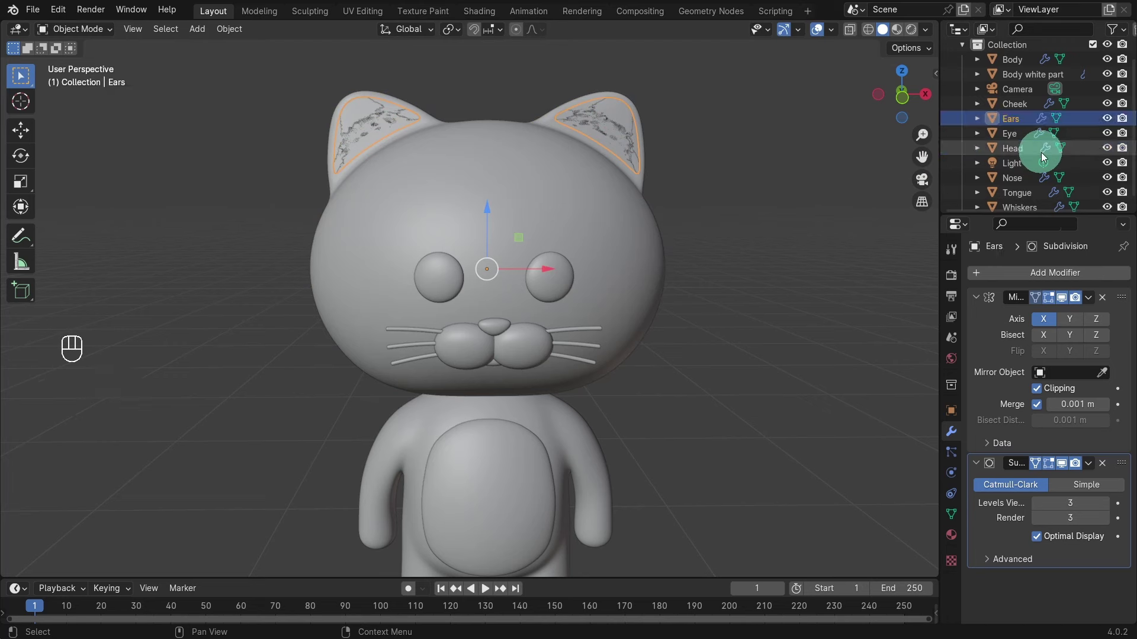
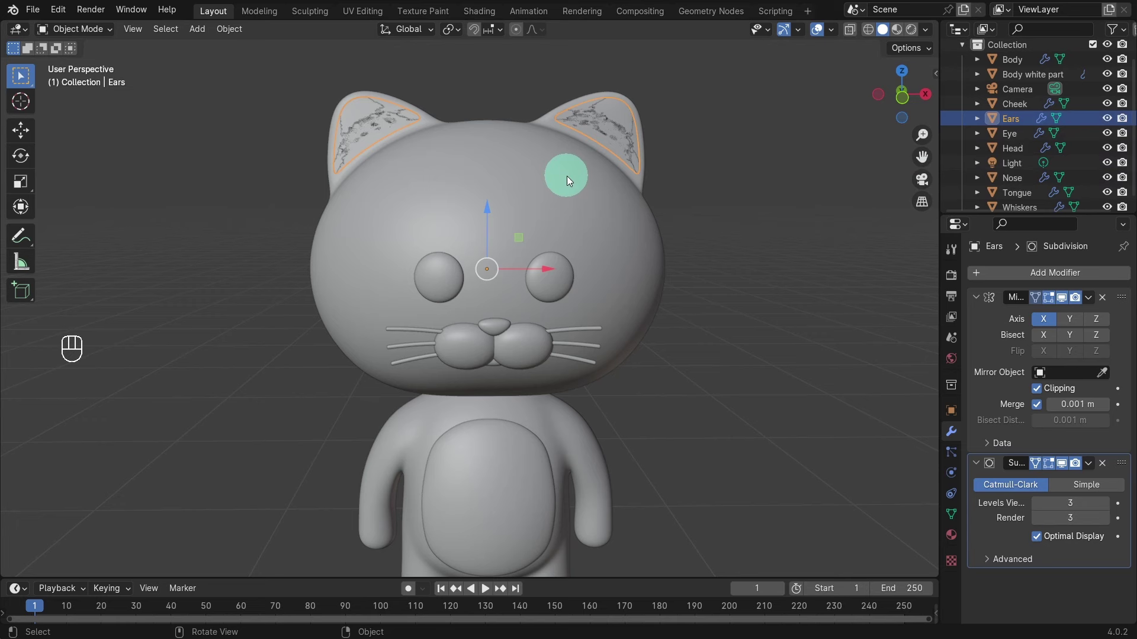
Move the four vertices along the inner ear's lower edge by about -0.015 m in X, -0.004 m in Y and -0.030 m in Z
key(Tab)
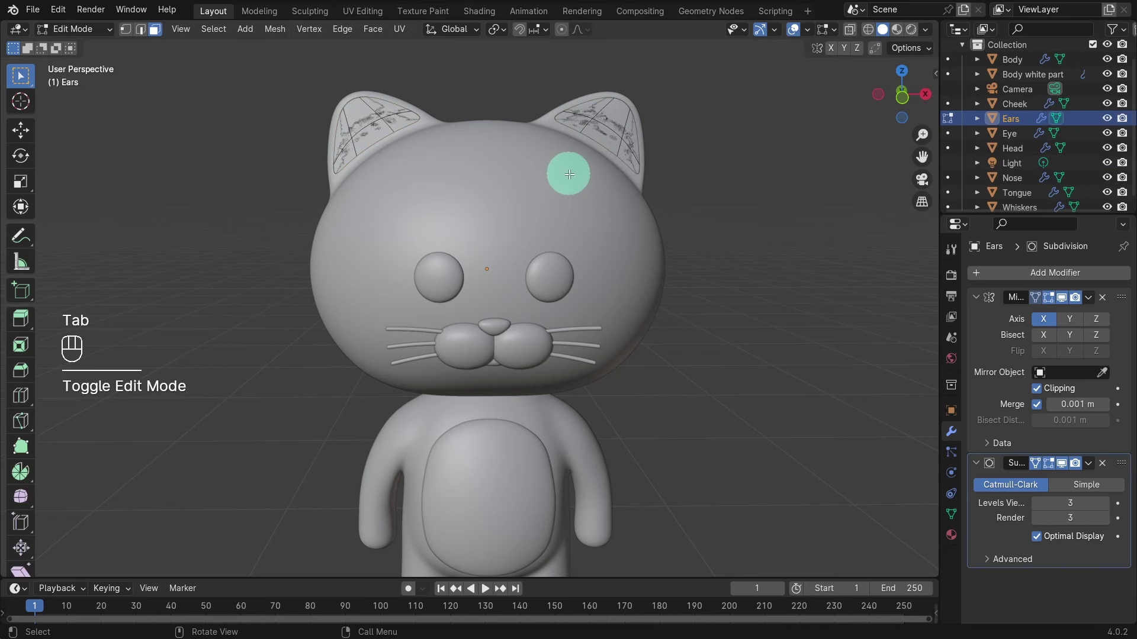
key(1)
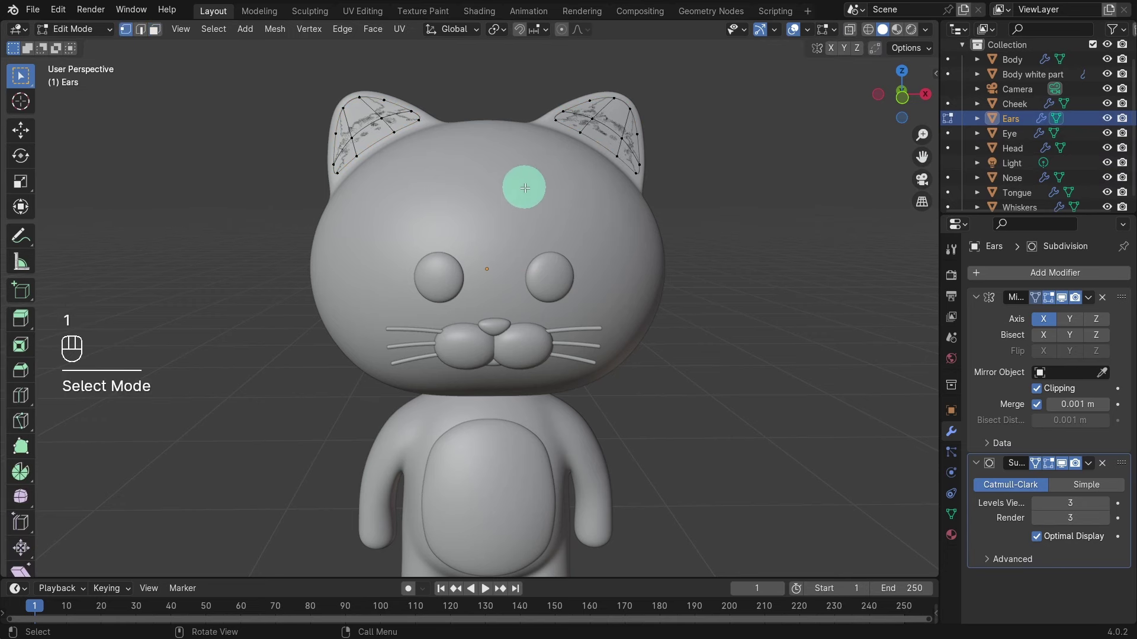
scroll(519, 178, up, 1)
shift+middle_drag(507, 173, 495, 315)
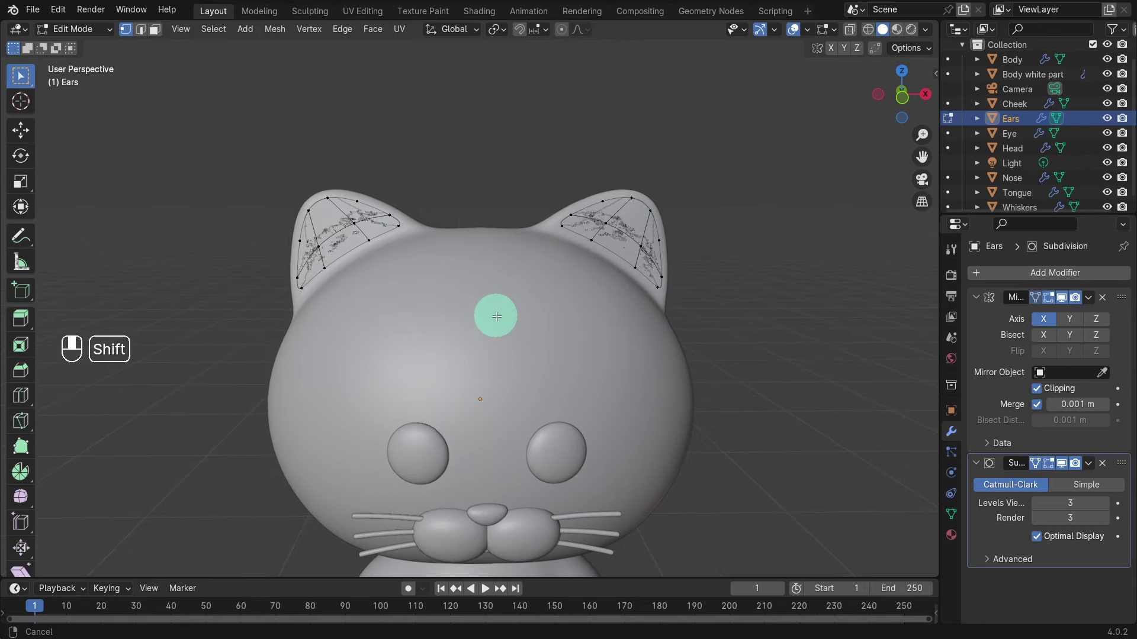
scroll(563, 271, up, 2)
click(599, 194)
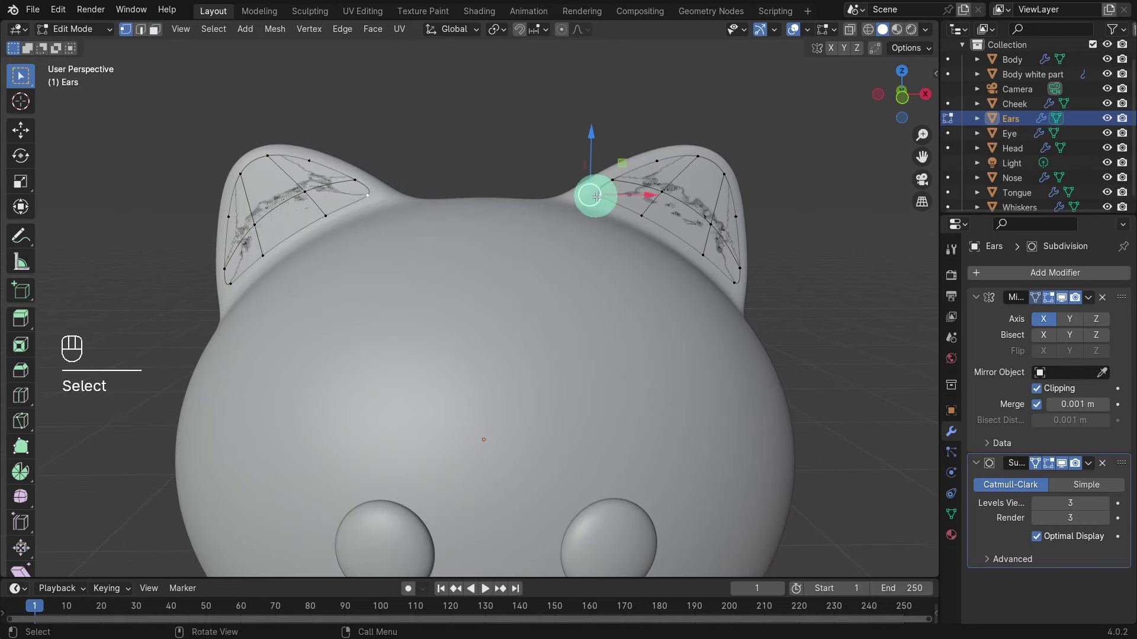
shift+click(640, 216)
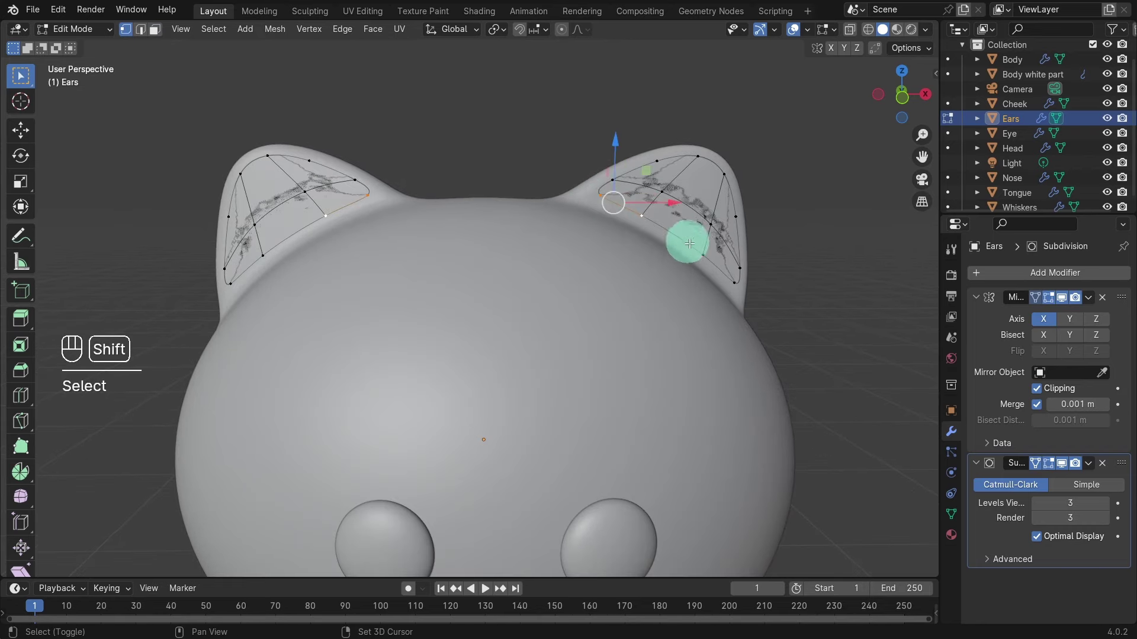
shift+click(703, 254)
shift+click(734, 284)
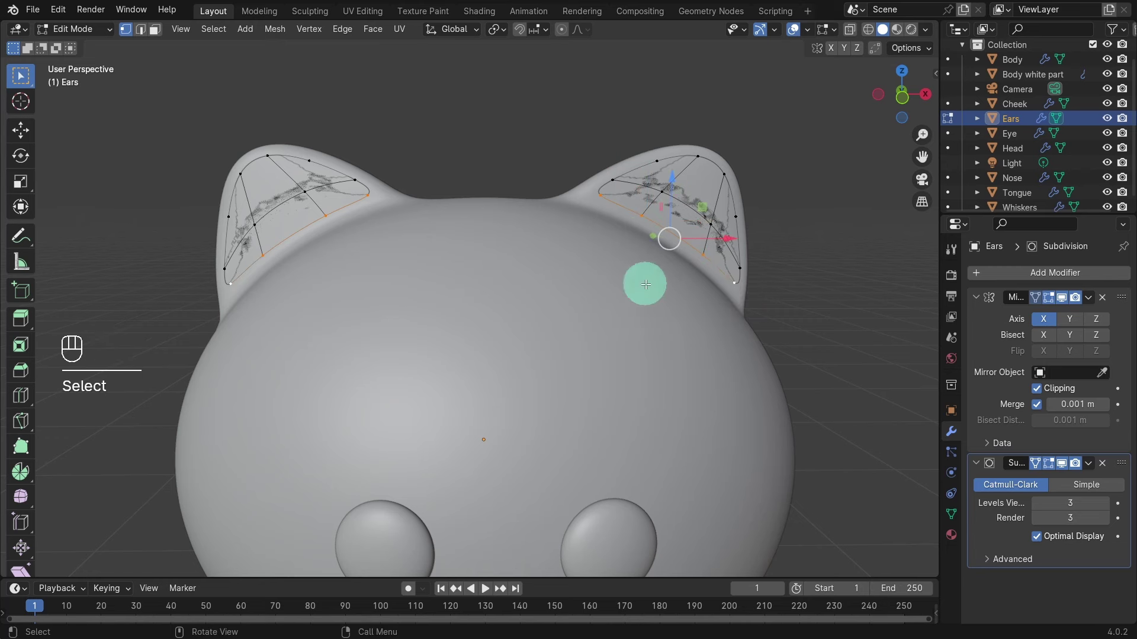
drag(675, 240, 662, 254)
Turn on X-ray and shift the inner ear's lower-edge vertices slightly forward along the Y axis
middle_drag(629, 325, 436, 301)
click(849, 29)
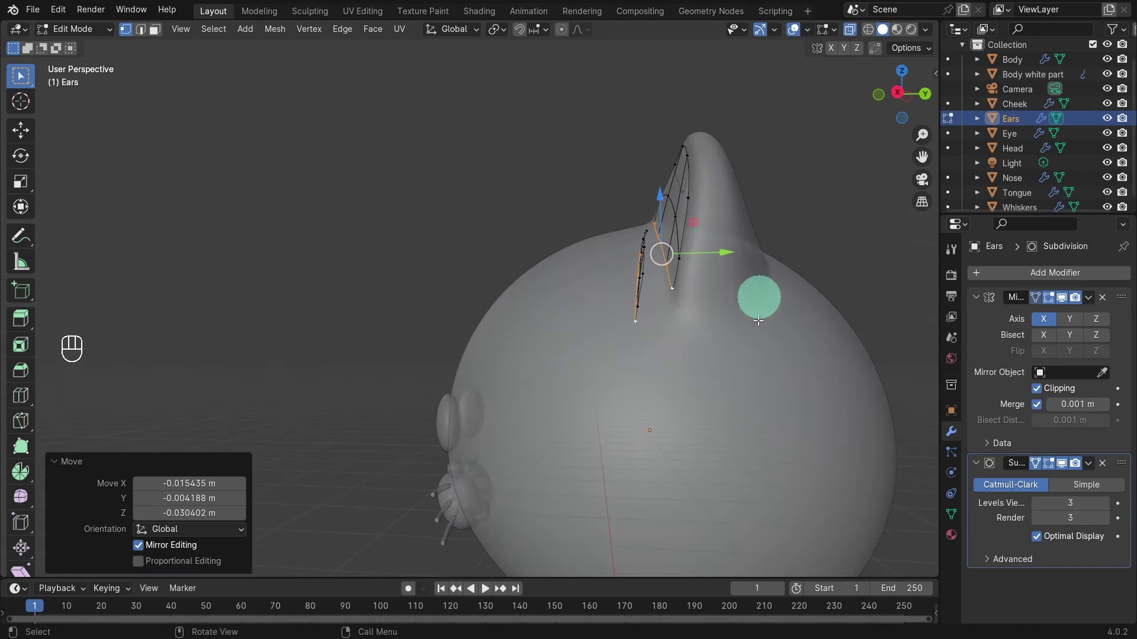
drag(730, 256, 718, 252)
click(571, 386)
Add a Solidify modifier to the Ears object and place it above the Subdivision modifier in the stack
middle_drag(571, 386, 728, 426)
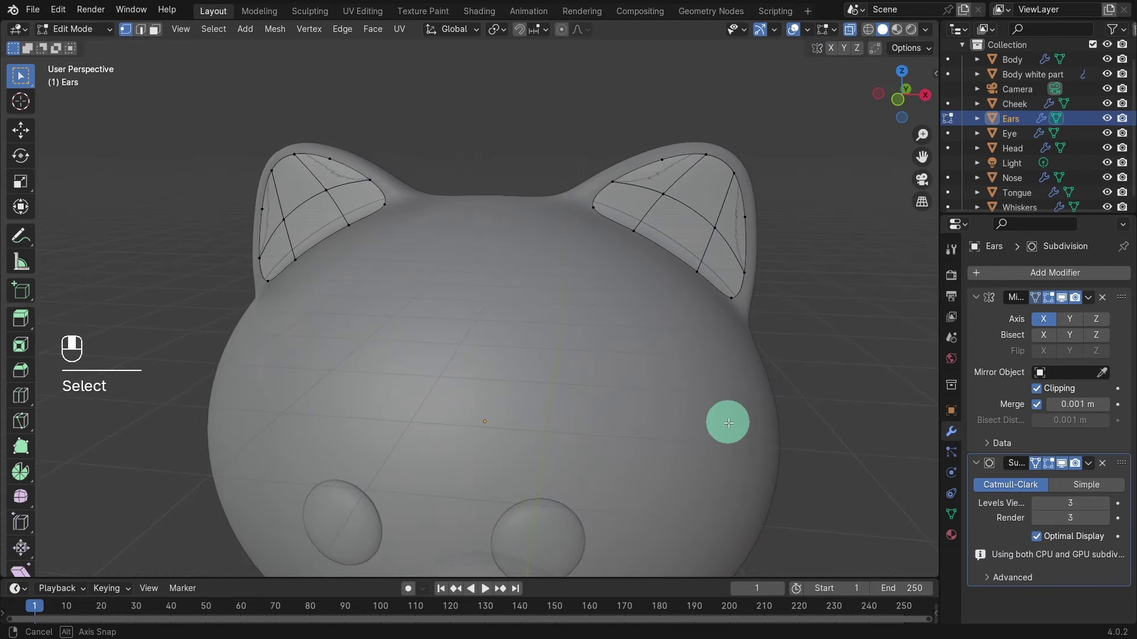
click(1029, 275)
mouse_move(1029, 276)
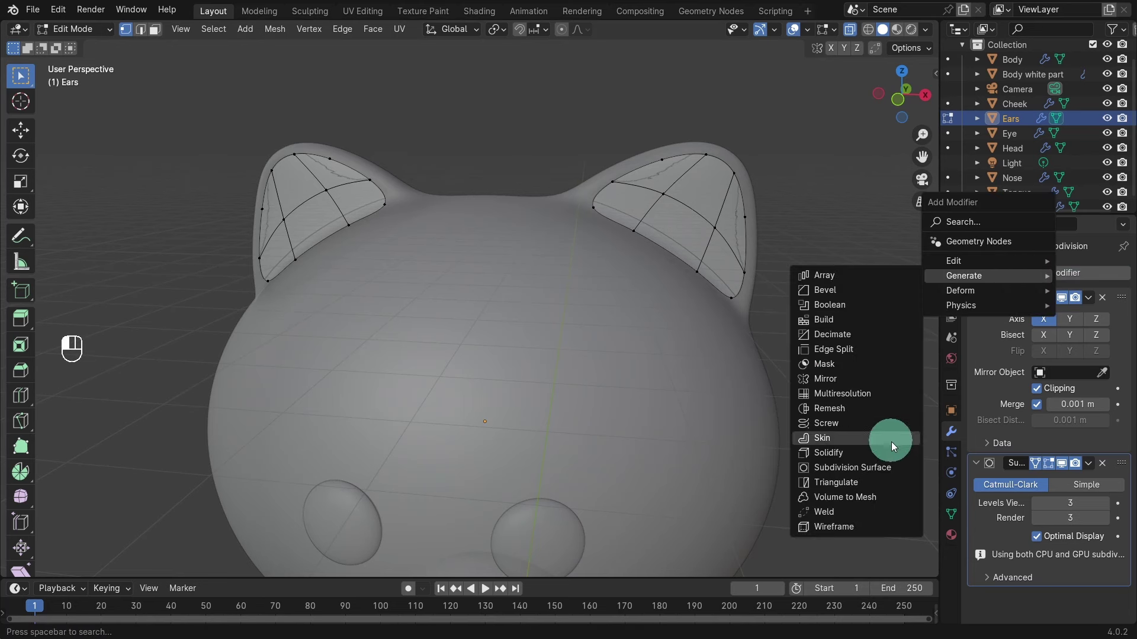
click(869, 452)
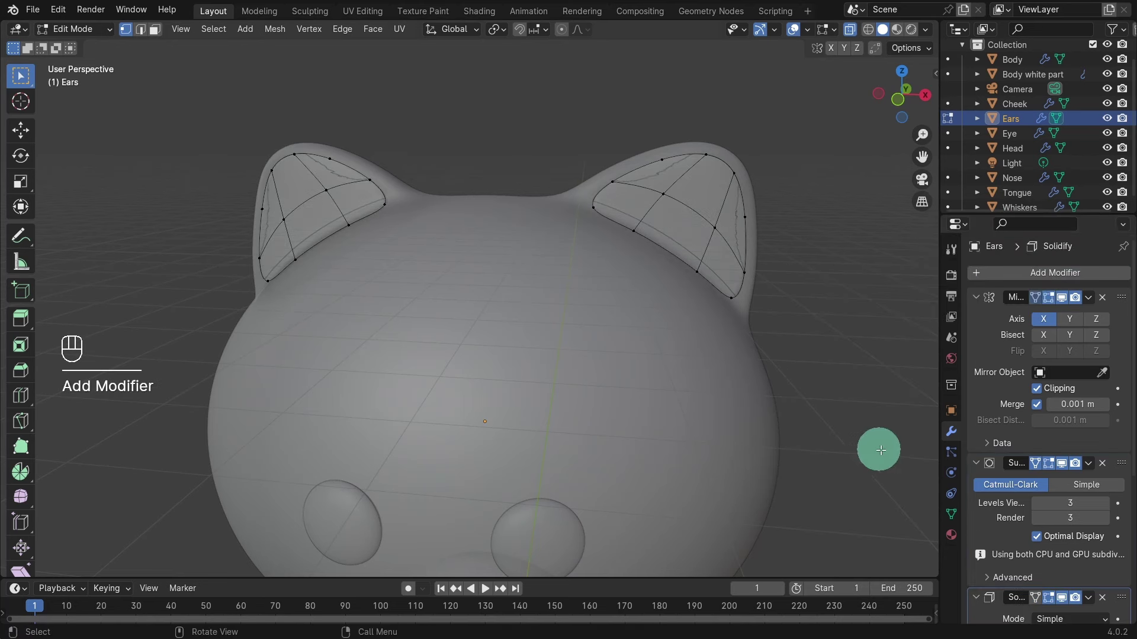
click(1026, 463)
click(975, 298)
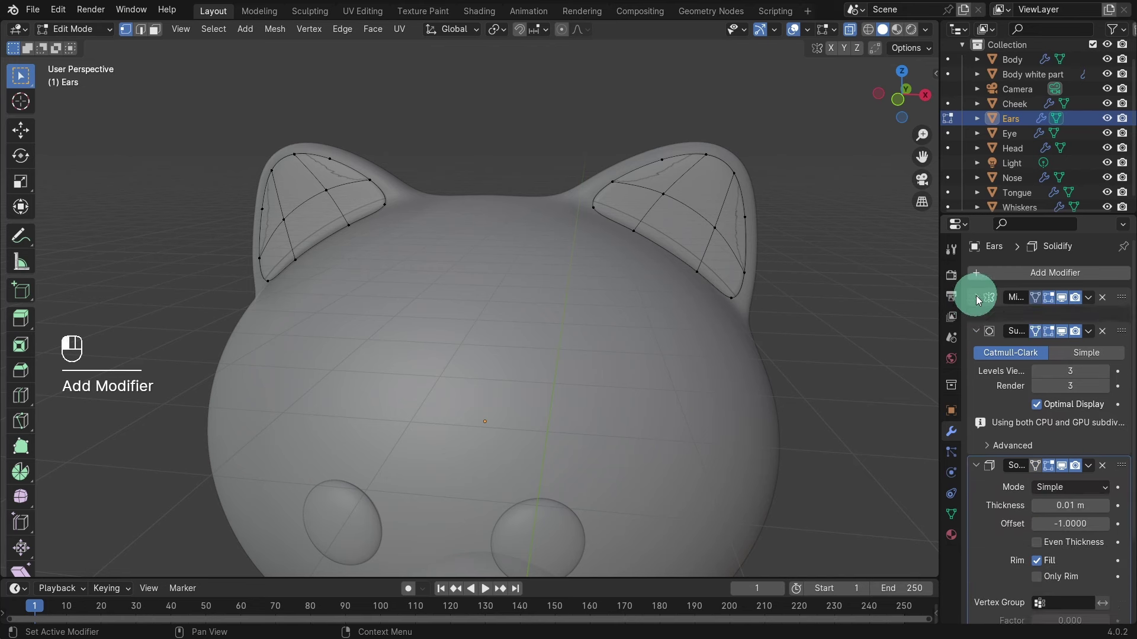
click(1119, 457)
drag(1120, 458, 1110, 314)
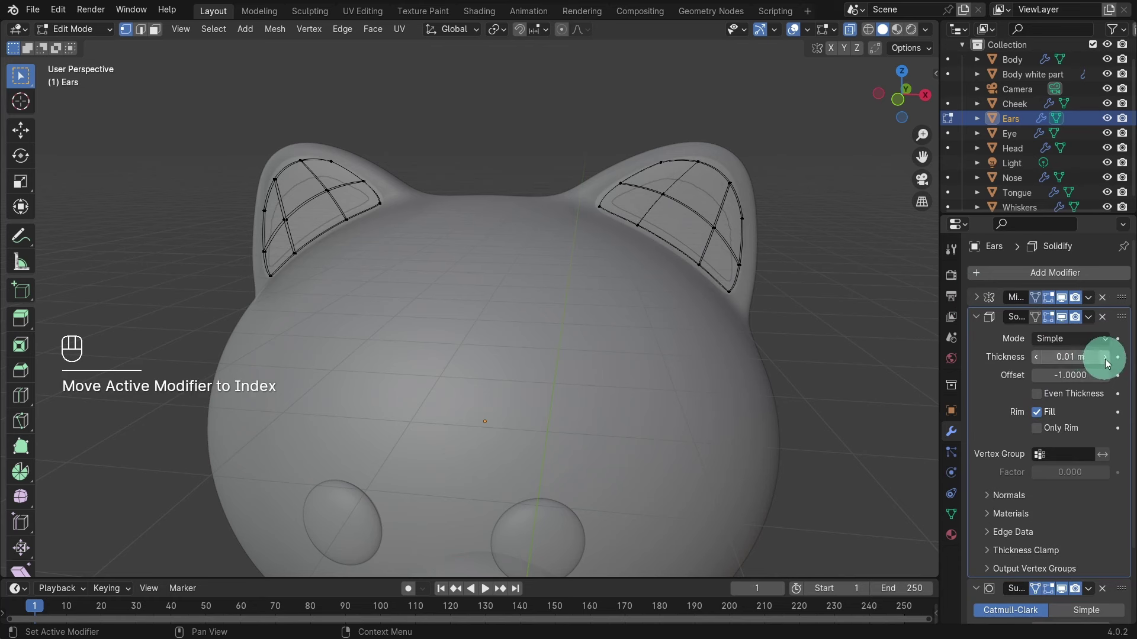
Set the Ears object's Solidify thickness to 0.04 m
click(1070, 357)
mouse_move(1064, 357)
mouse_down()
mouse_move(1047, 354)
mouse_move(1086, 353)
mouse_up()
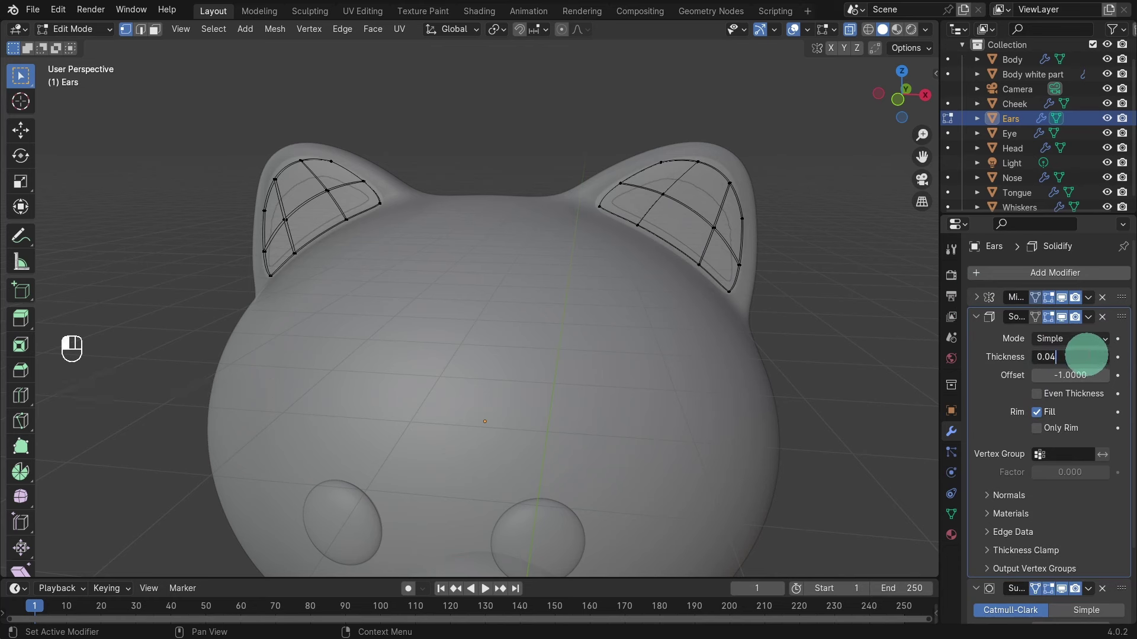
click(1118, 362)
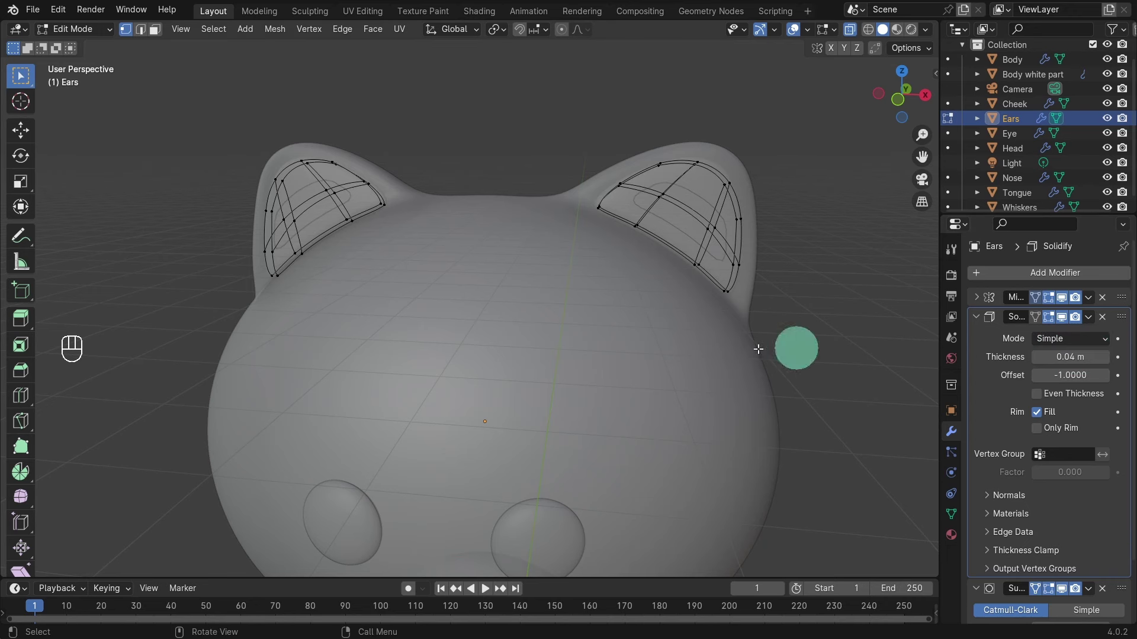
Turn off X-ray, return to Object Mode and move the inner ears slightly forward along the Y axis
click(850, 31)
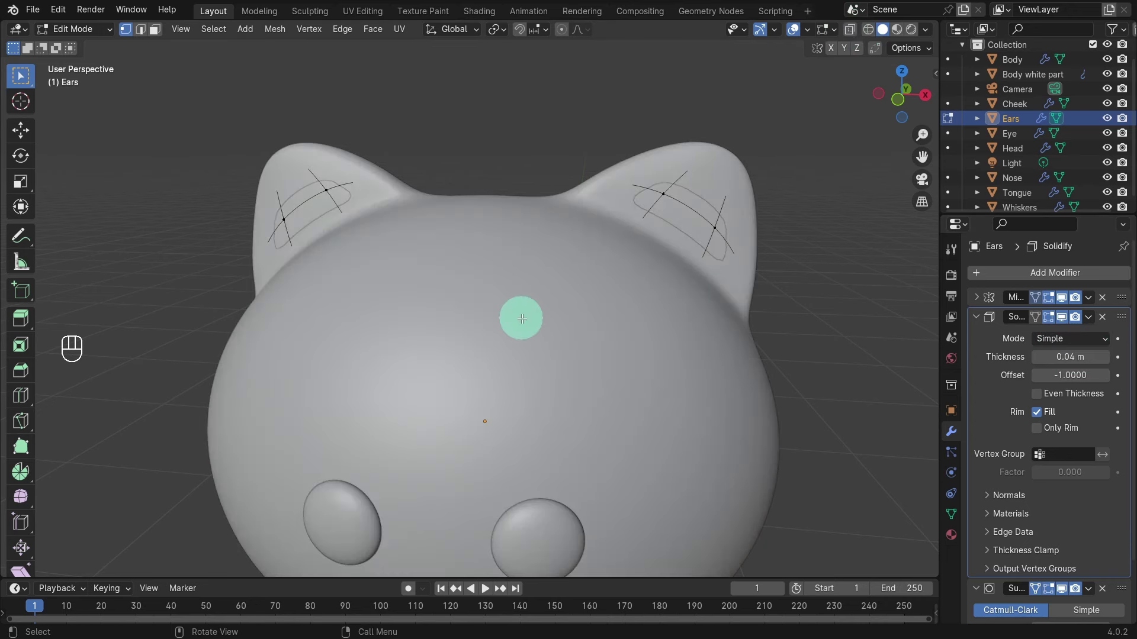
key(Tab)
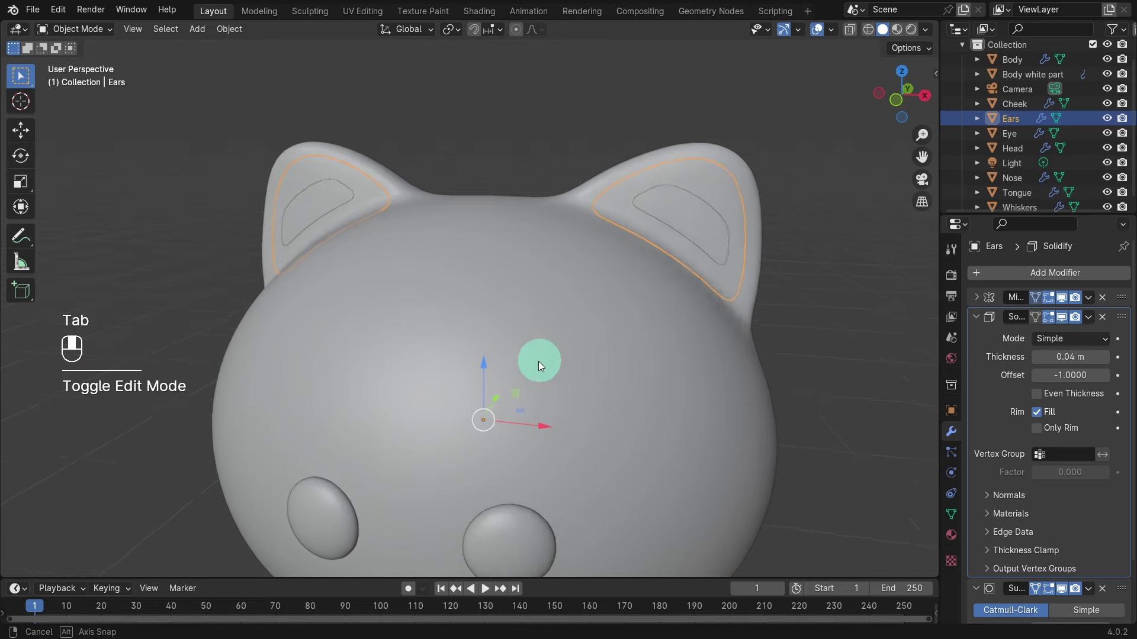
middle_drag(538, 361, 417, 359)
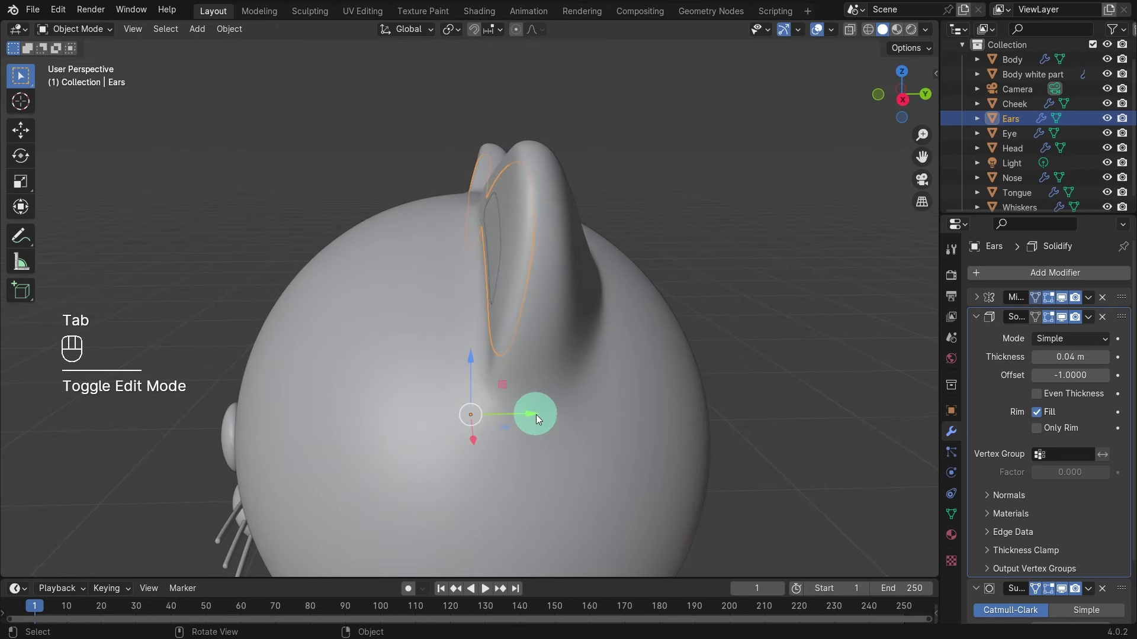
drag(528, 413, 519, 414)
click(382, 395)
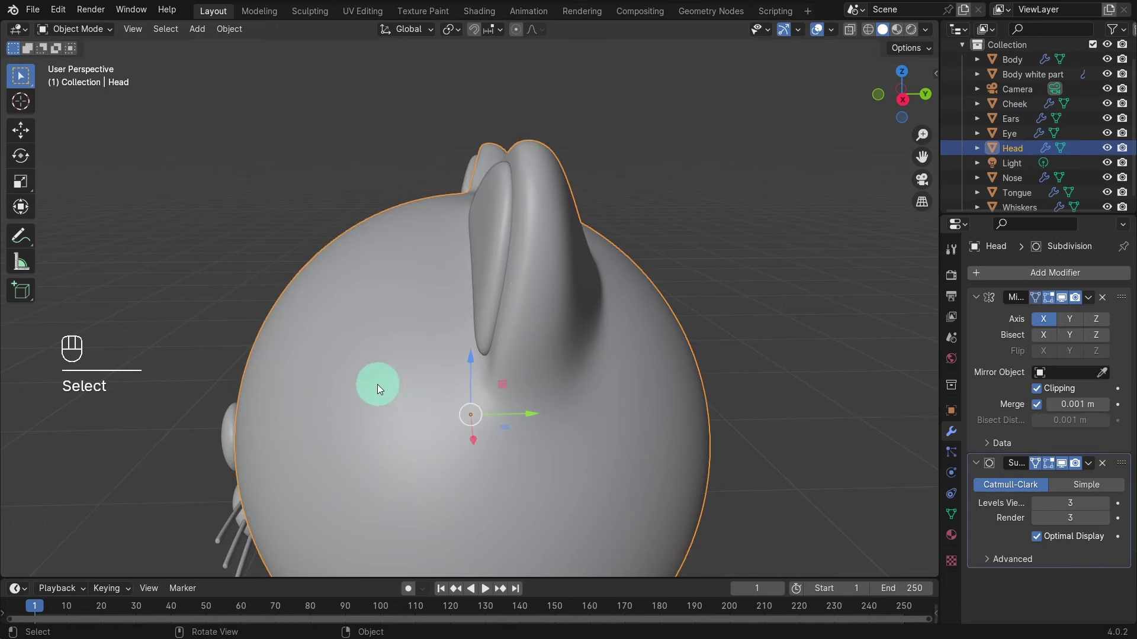
Add a cube mesh at the cat's feet and scale it uniformly to about 0.052
middle_drag(365, 378, 475, 466)
scroll(538, 353, down, 5)
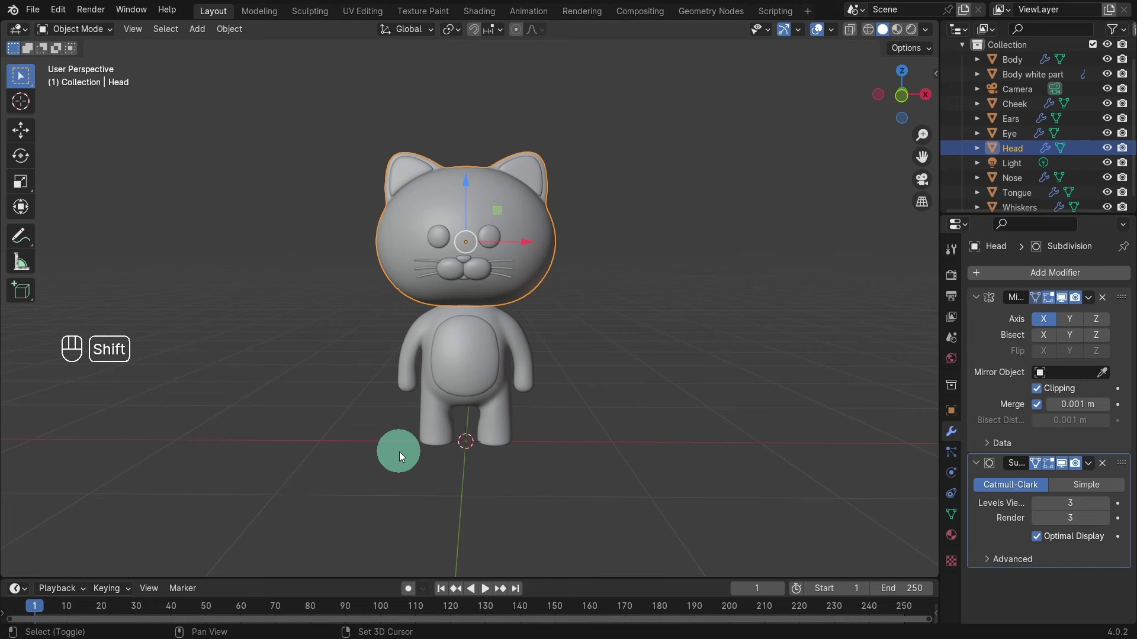
key(shift+a)
mouse_move(370, 353)
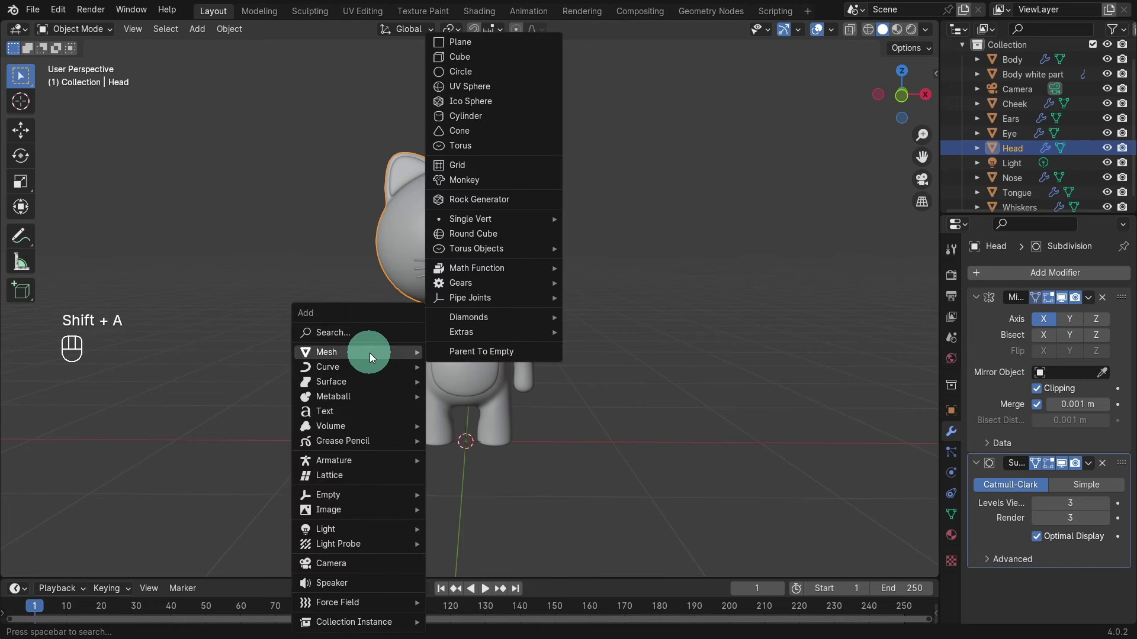
click(477, 57)
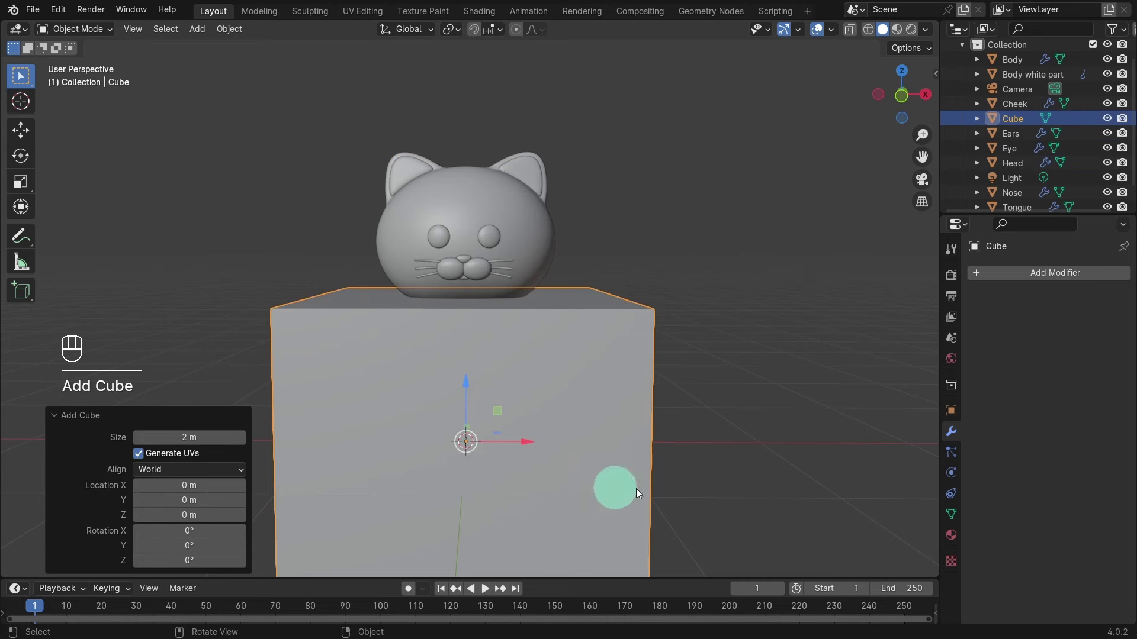
key(s)
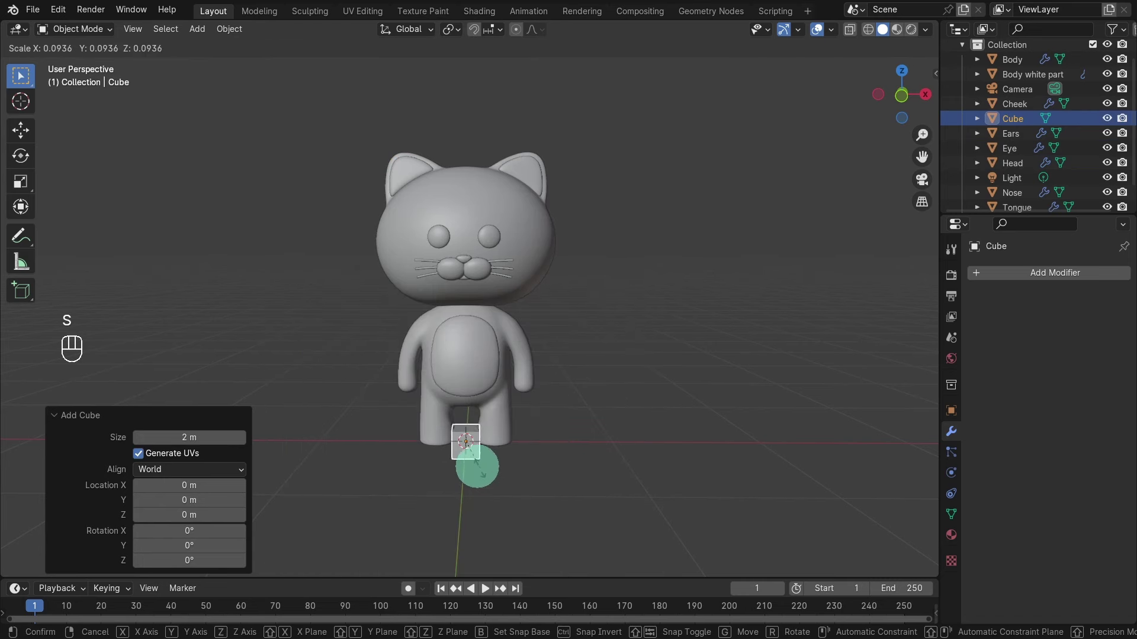
click(470, 458)
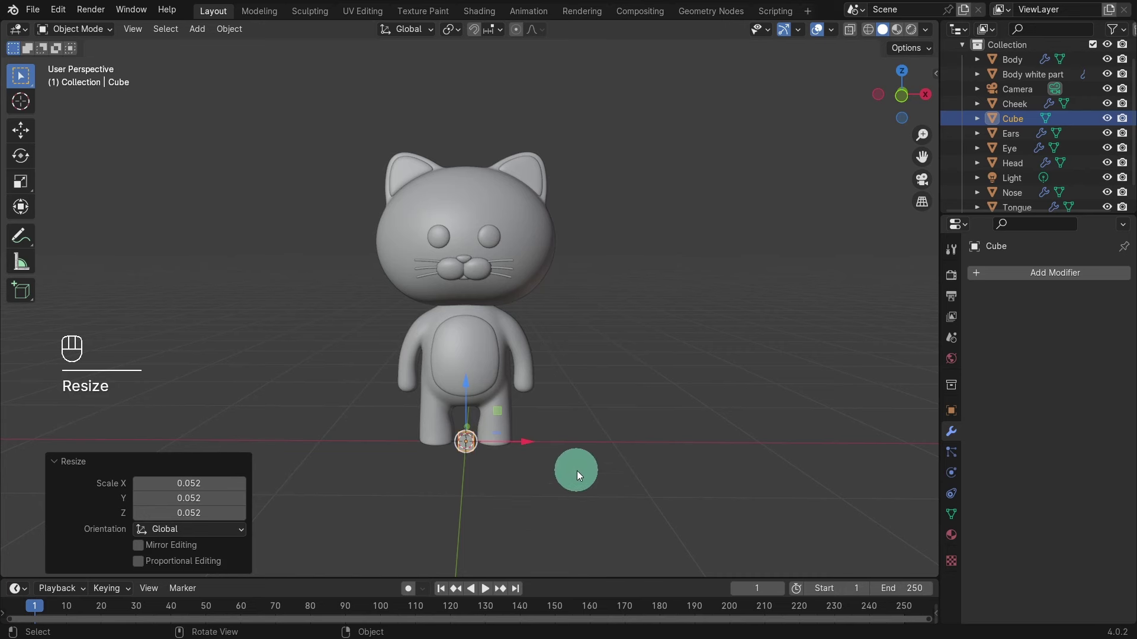
In right view, move the small cube about 0.79 m behind the cat along Y and stretch it along Y by about 4.8
key(KP_3)
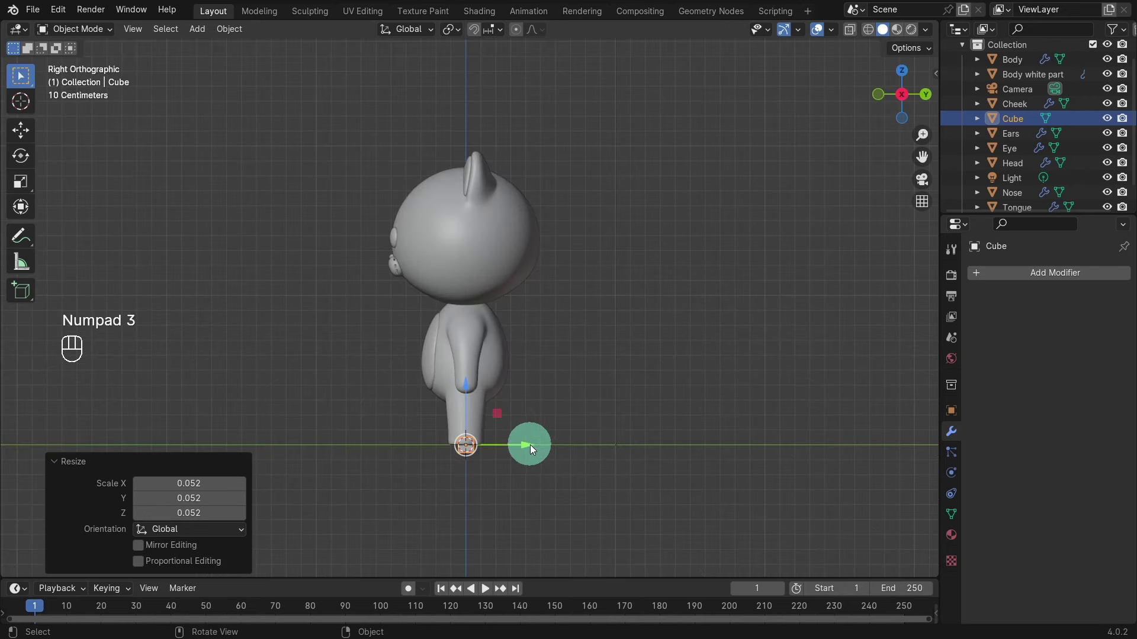
drag(531, 446, 648, 450)
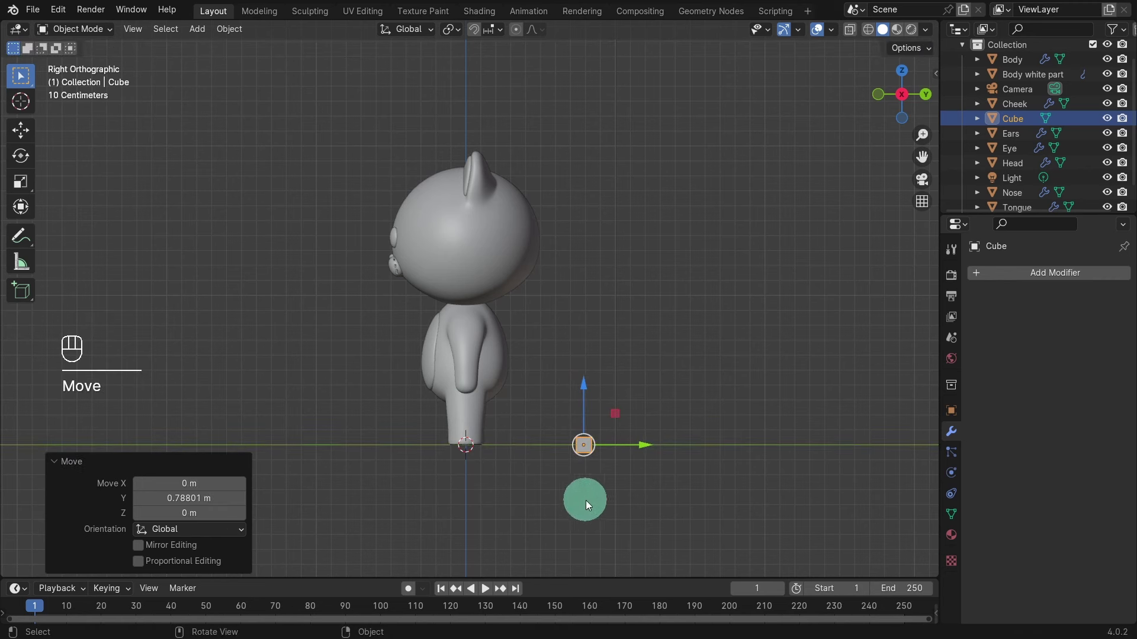
key(s)
key(y)
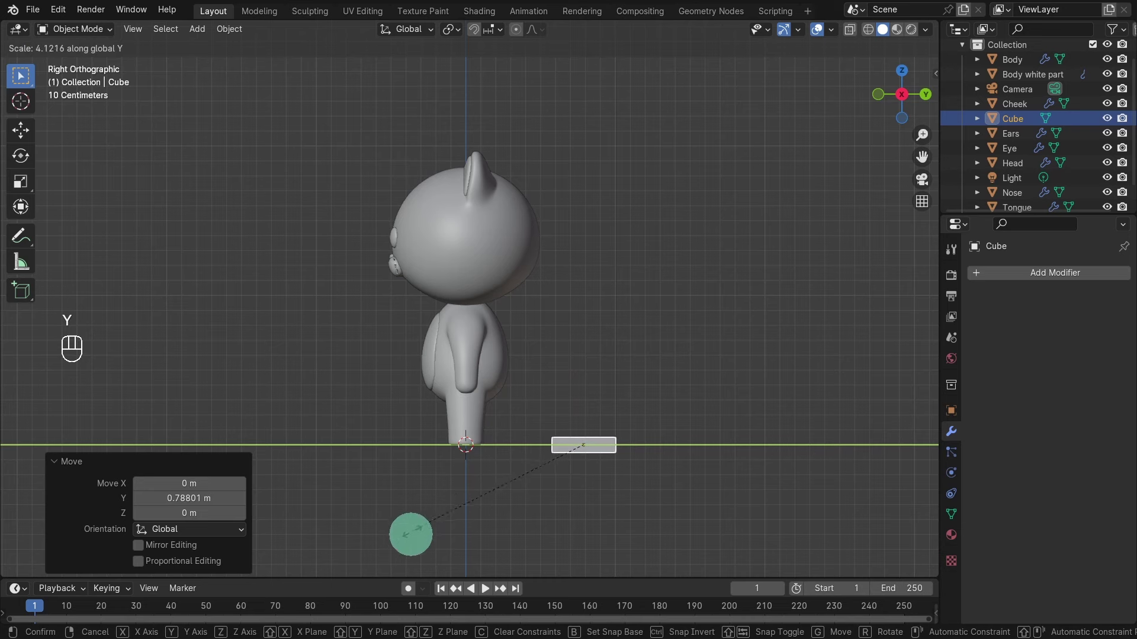
click(406, 563)
Turn on X-ray and, in Edit Mode, cut one edge loop across the middle of the stretched cube
scroll(696, 281, up, 1)
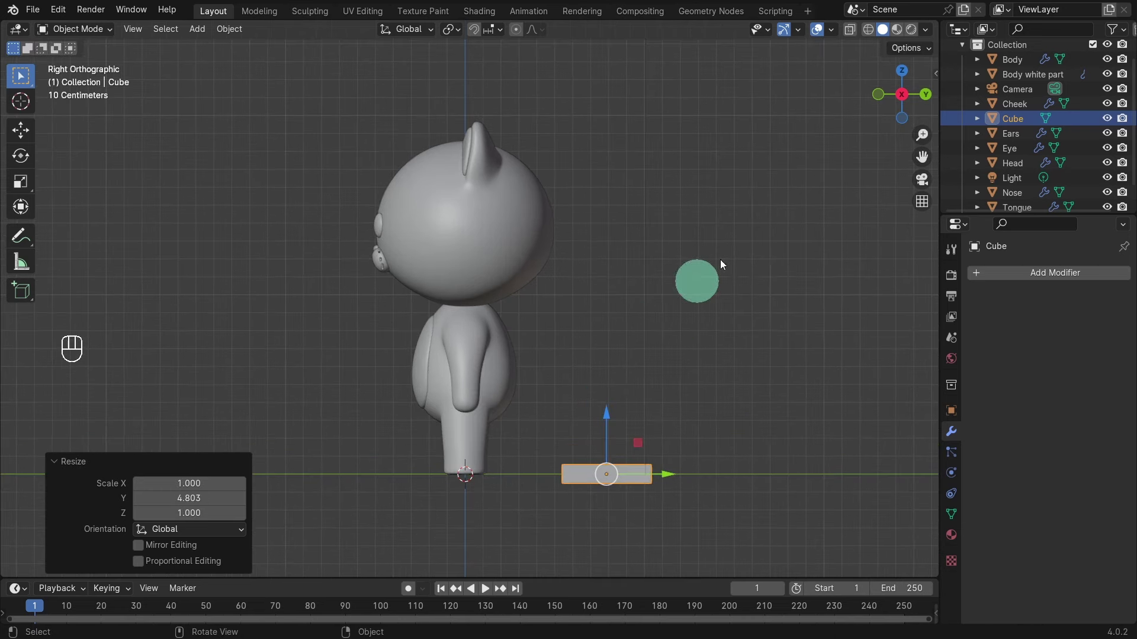
click(850, 31)
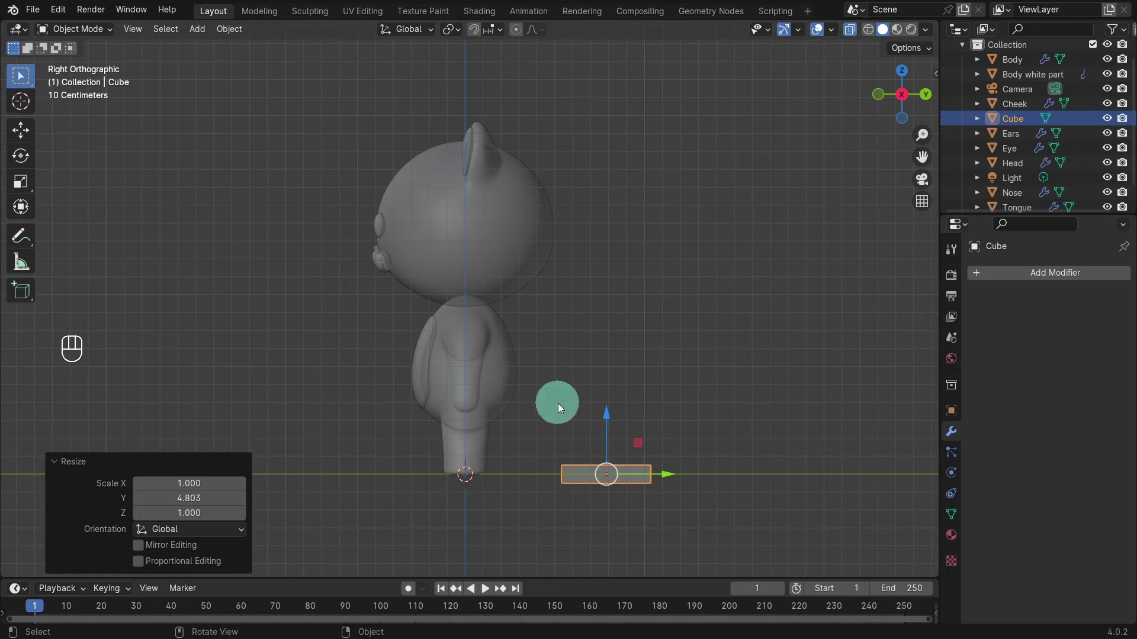
key(Tab)
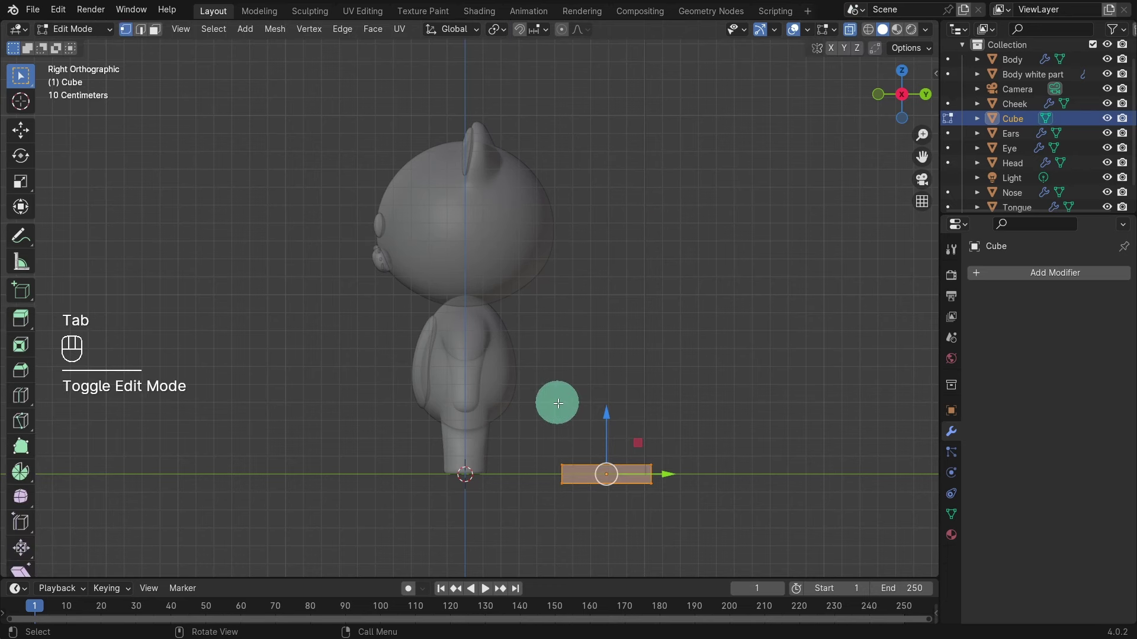
key(ctrl+r)
click(600, 478)
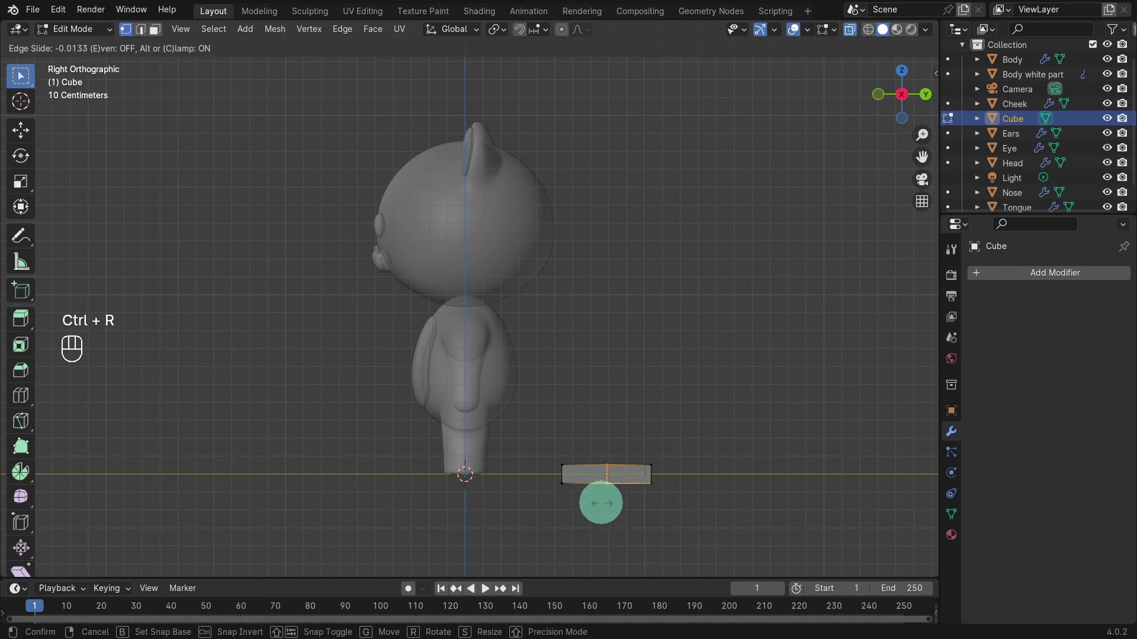
click(600, 503)
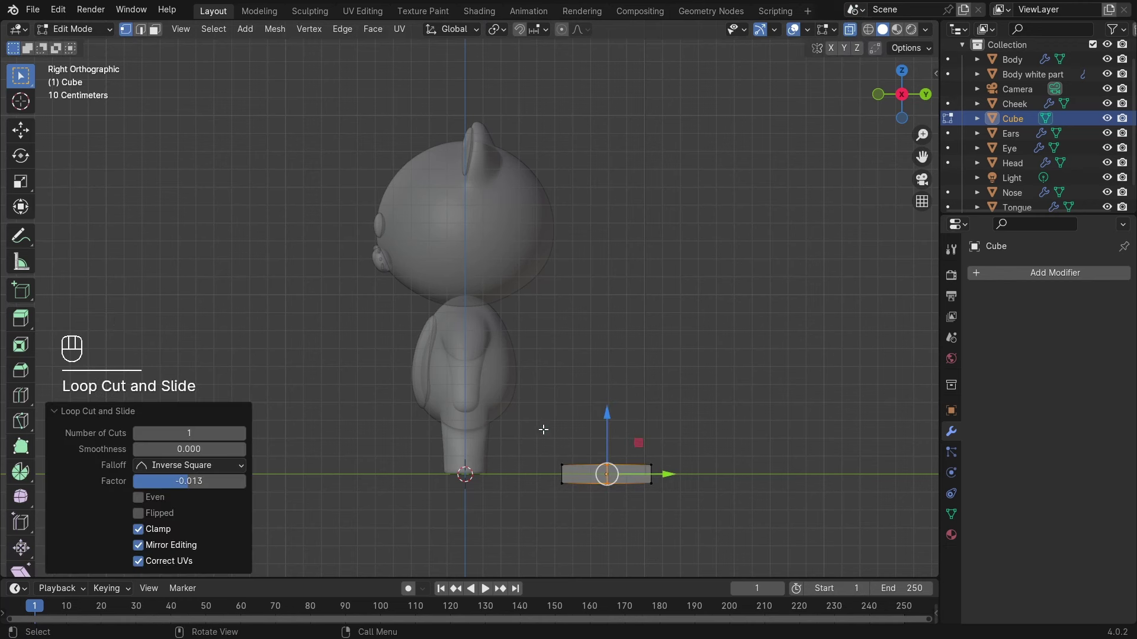
Bend the stretched cube into a tail by lowering the half nearest the cat and angling the far end upward
drag(542, 430, 616, 512)
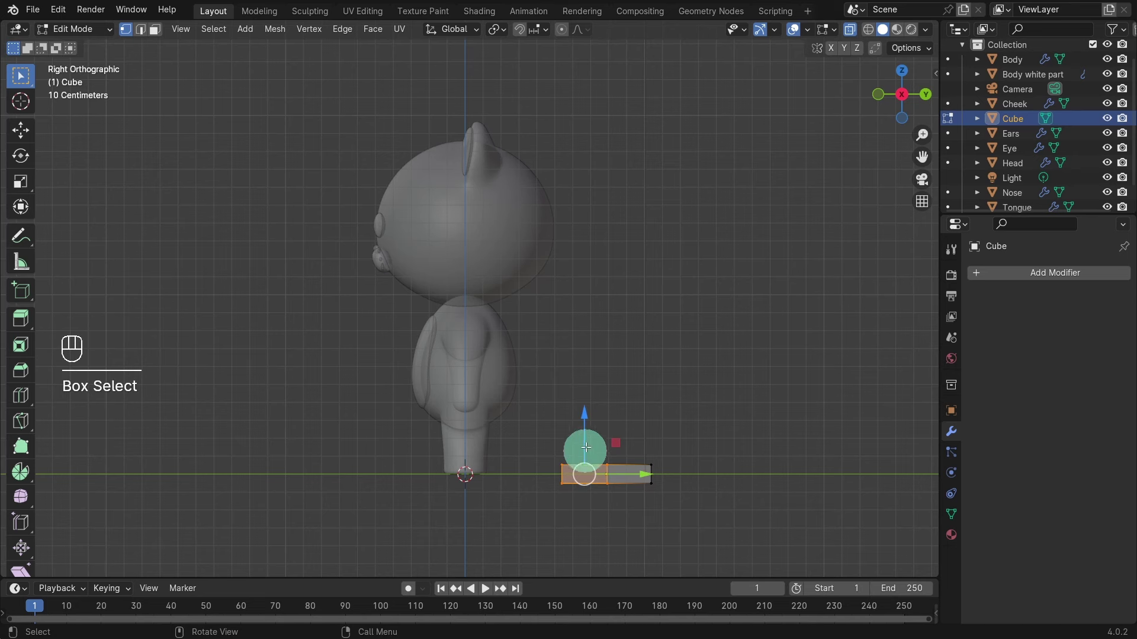
mouse_move(582, 417)
mouse_down()
mouse_move(591, 439)
mouse_move(655, 487)
mouse_move(705, 465)
mouse_up()
click(632, 432)
click(645, 499)
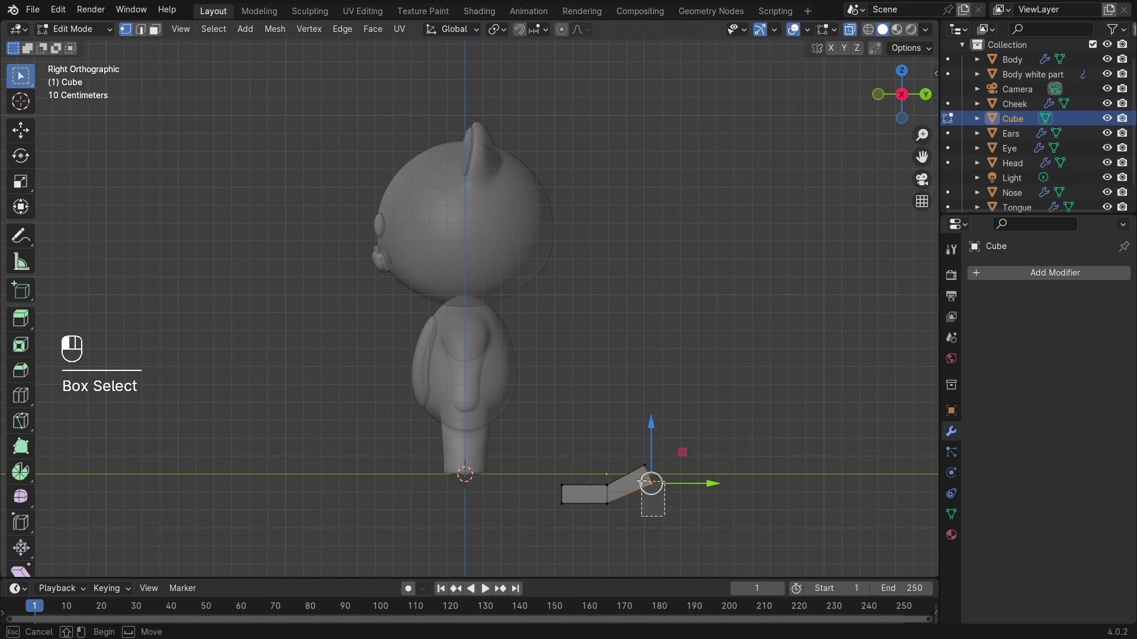
click(685, 477)
drag(671, 469, 643, 471)
click(616, 355)
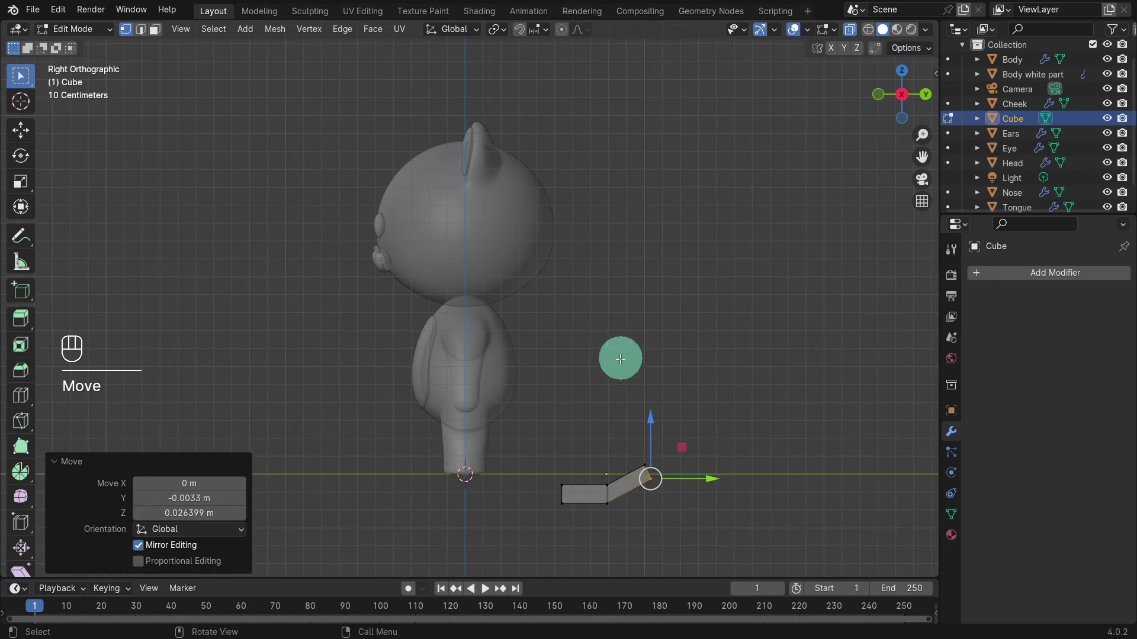
Select the whole tail mesh and add a Subdivision Surface modifier with viewport and render levels of 3
drag(544, 467, 687, 523)
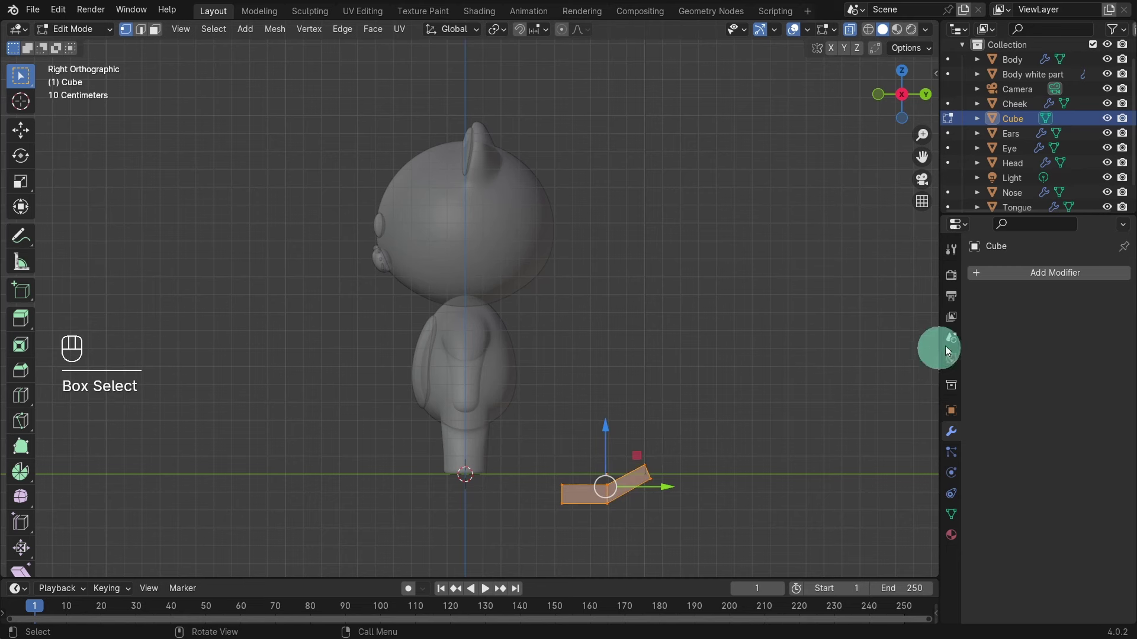
click(1013, 277)
mouse_move(1008, 275)
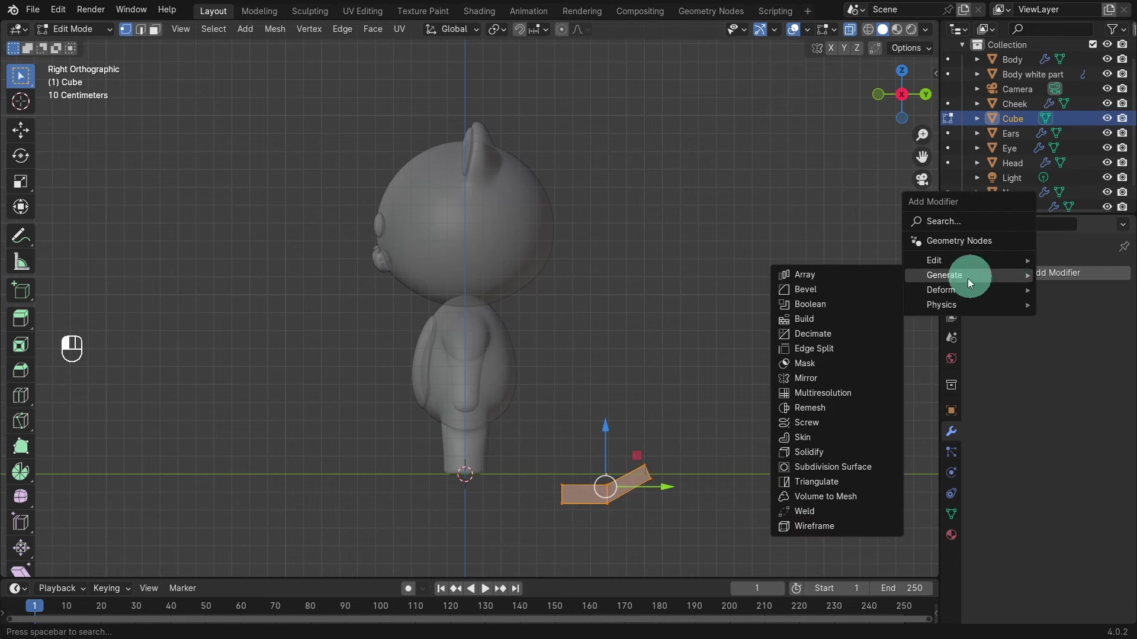
click(854, 467)
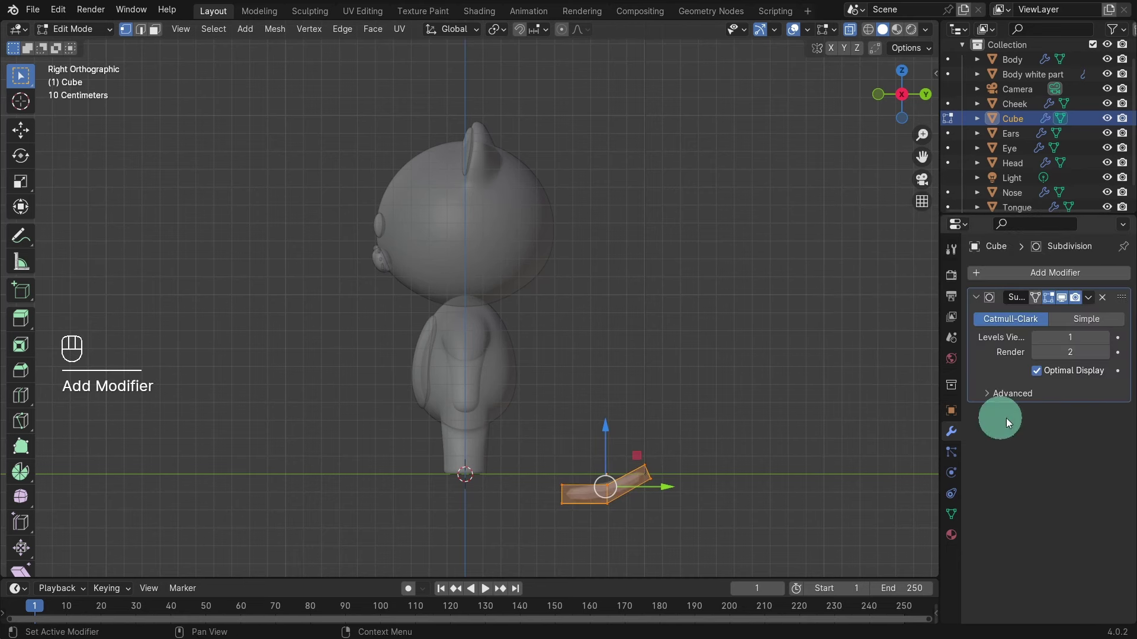
click(1104, 338)
click(1103, 338)
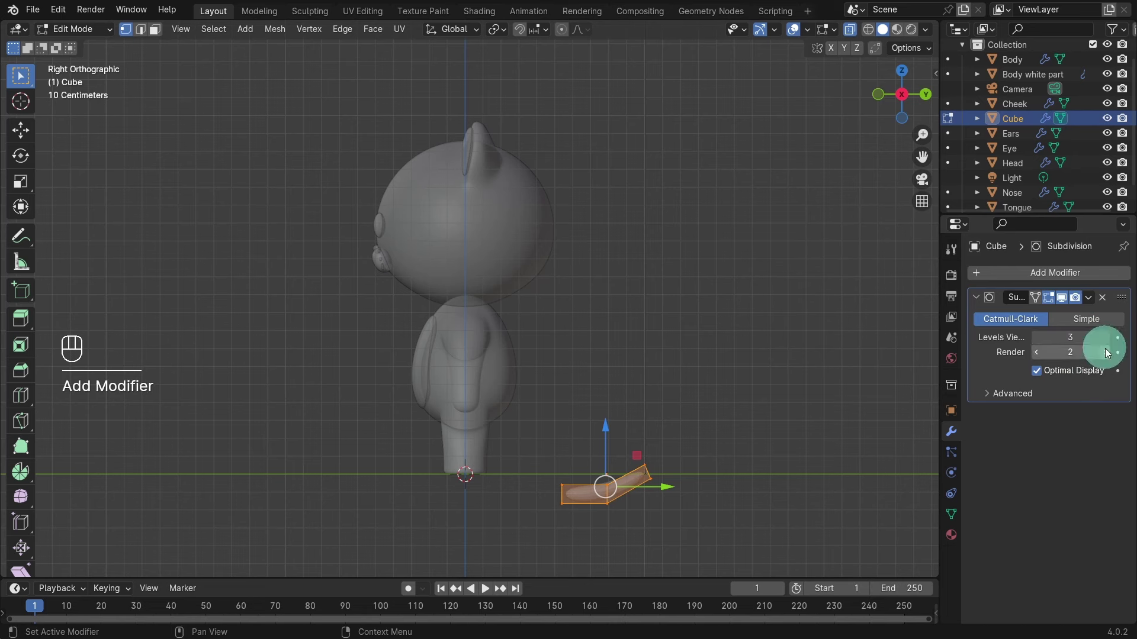
click(1104, 353)
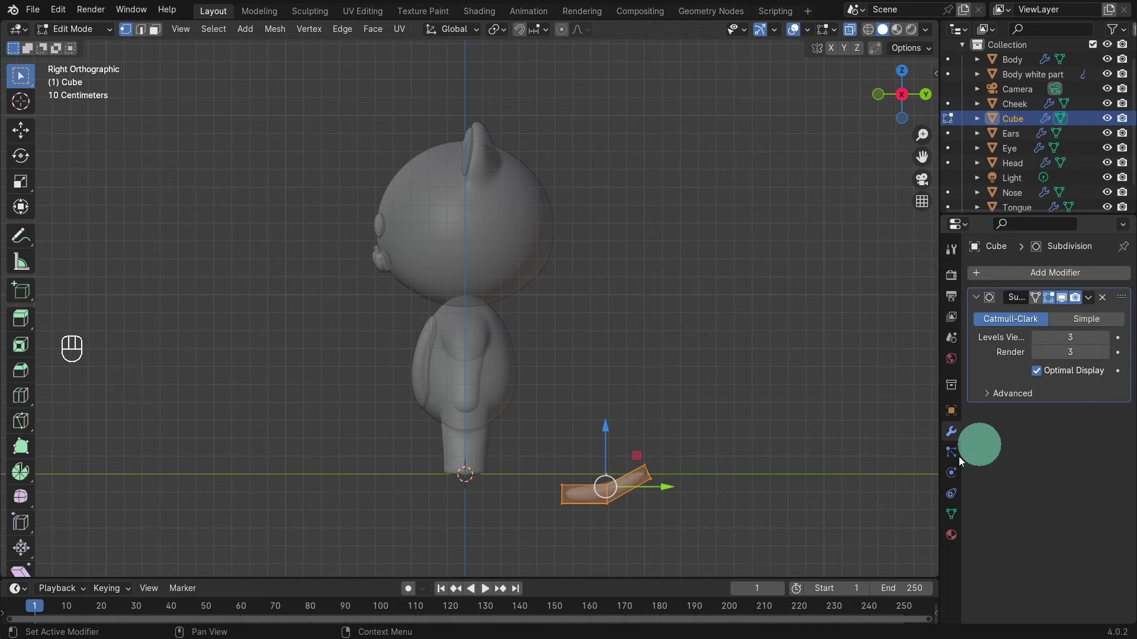
Shade the tail smooth in Object Mode and move it against the cat's lower back, about -0.36 m in Y and 0.49 m in Z
key(Tab)
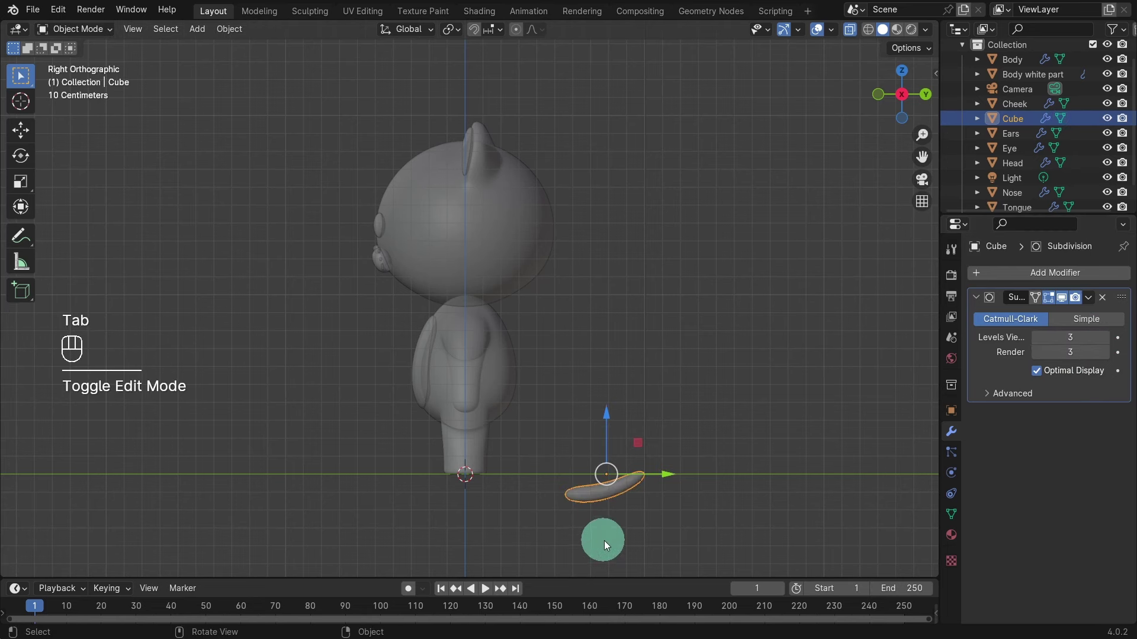
right_click(595, 493)
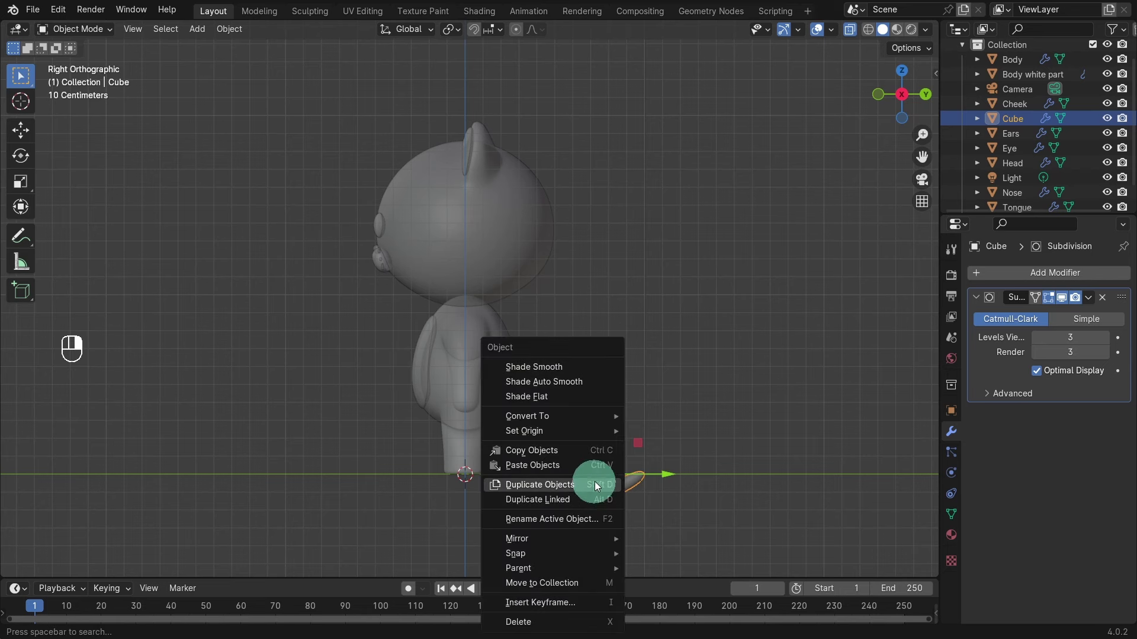
click(563, 365)
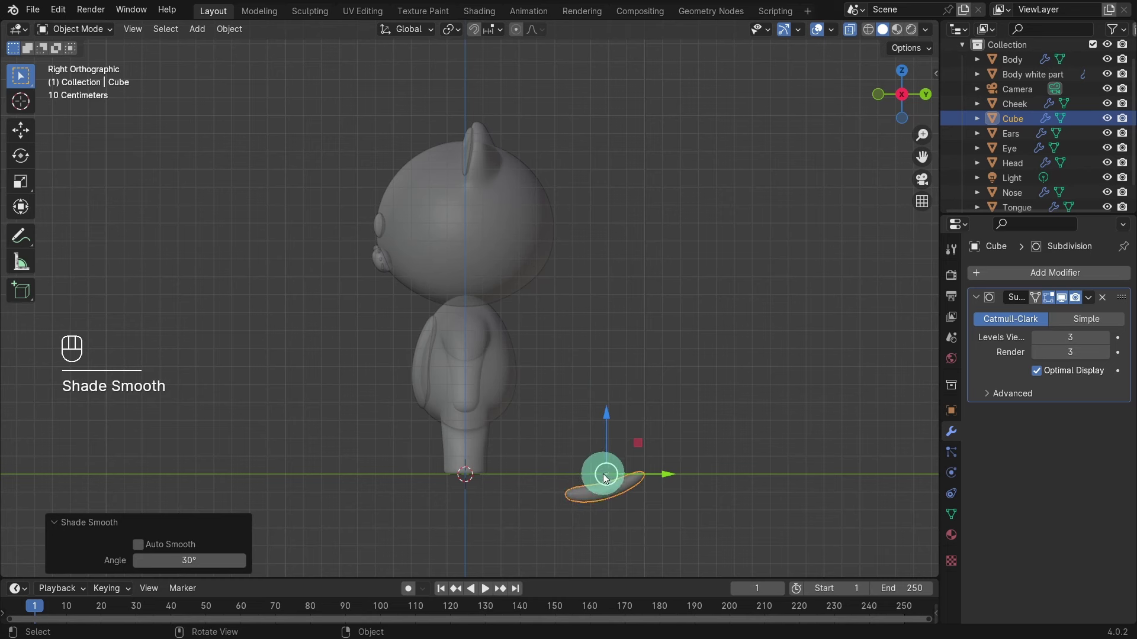
drag(603, 470, 540, 385)
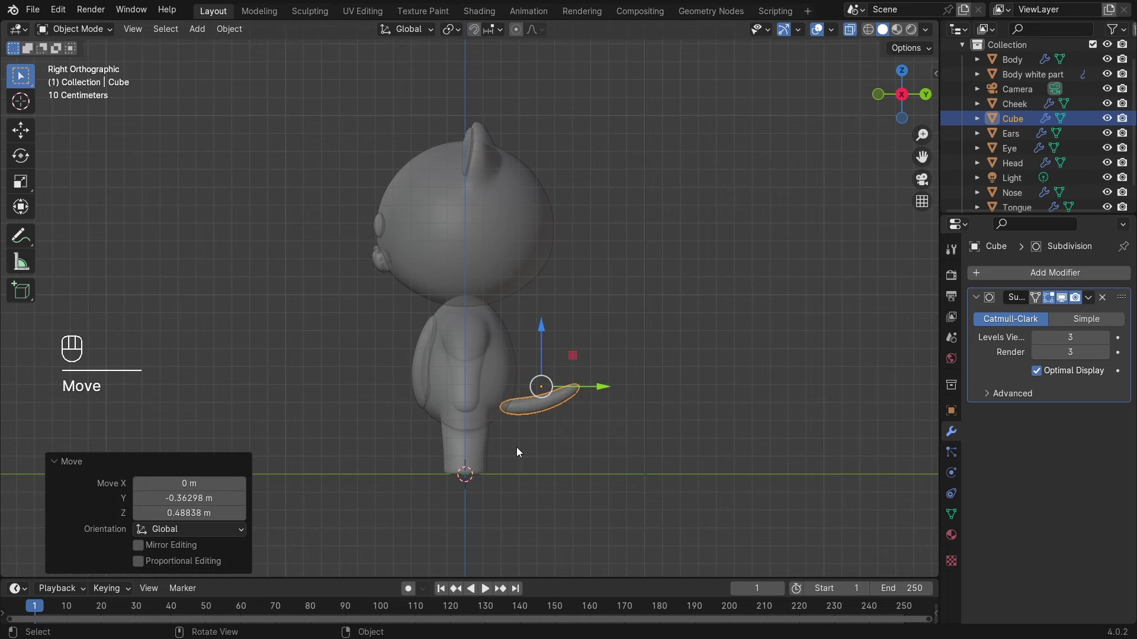
click(517, 447)
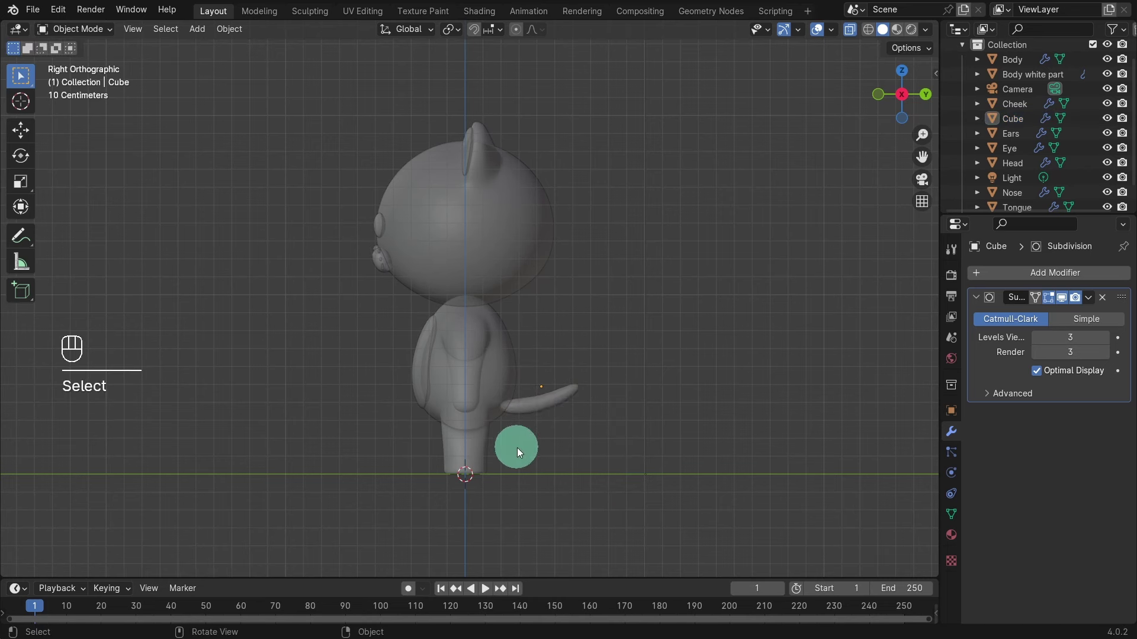
Turn off X-ray and add a 2 m plane mesh beneath the cat's feet
click(850, 30)
middle_drag(635, 392, 541, 473)
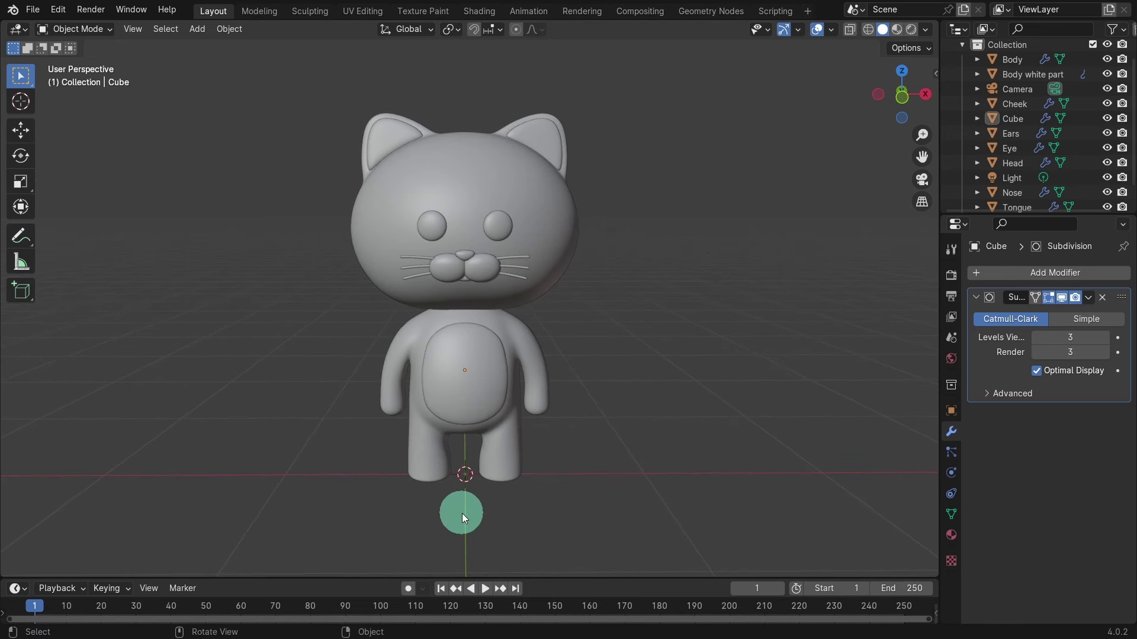
scroll(460, 513, down, 3)
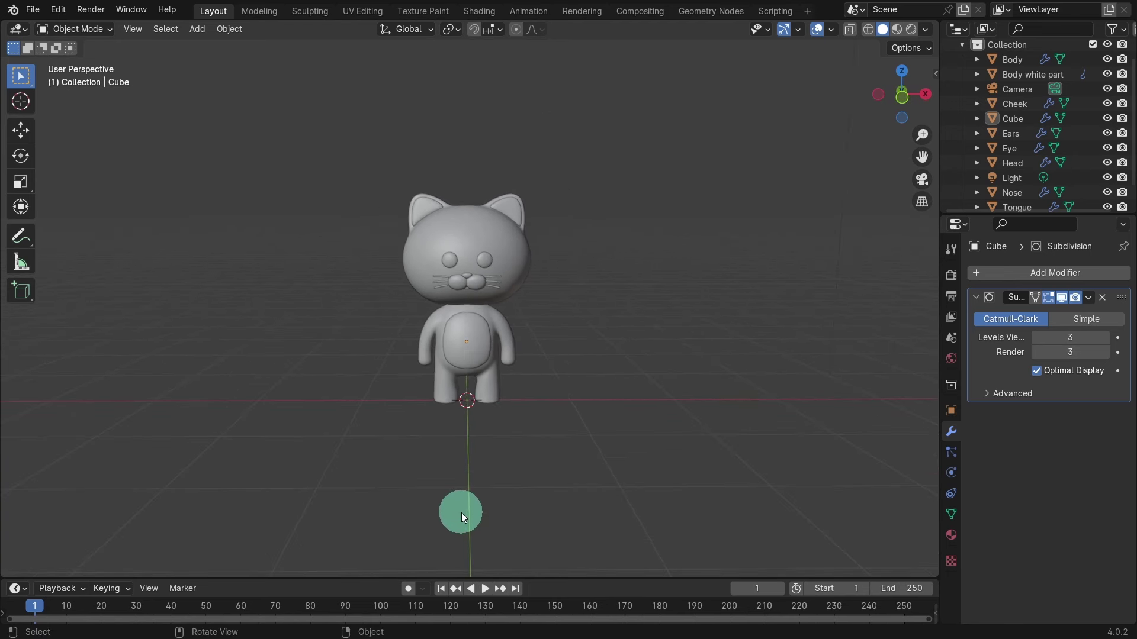
key(shift+a)
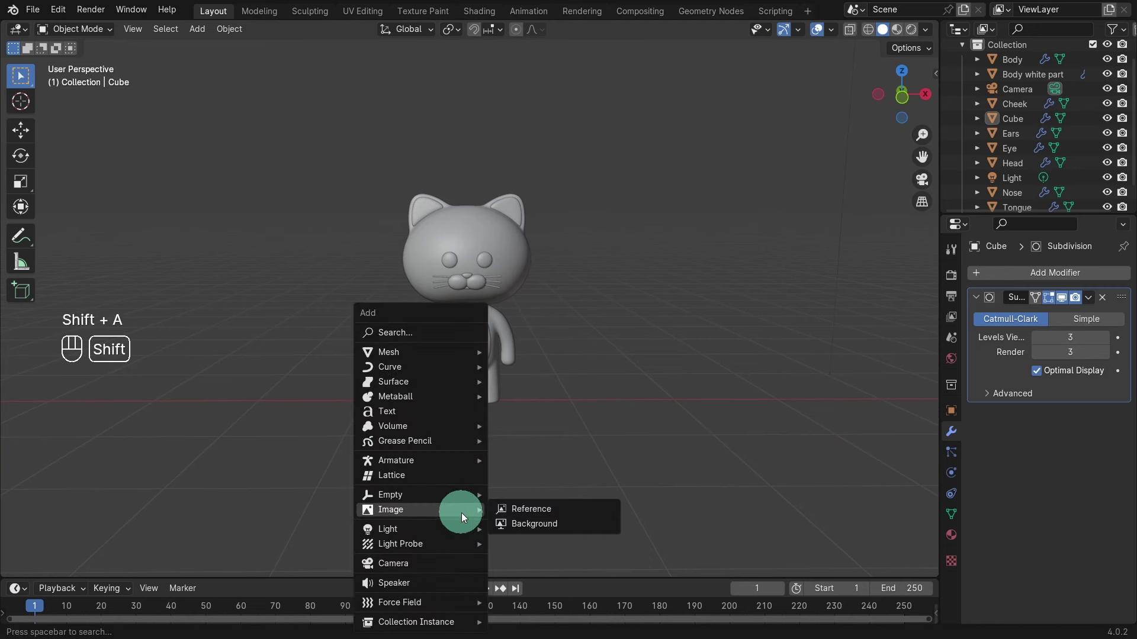
mouse_move(420, 351)
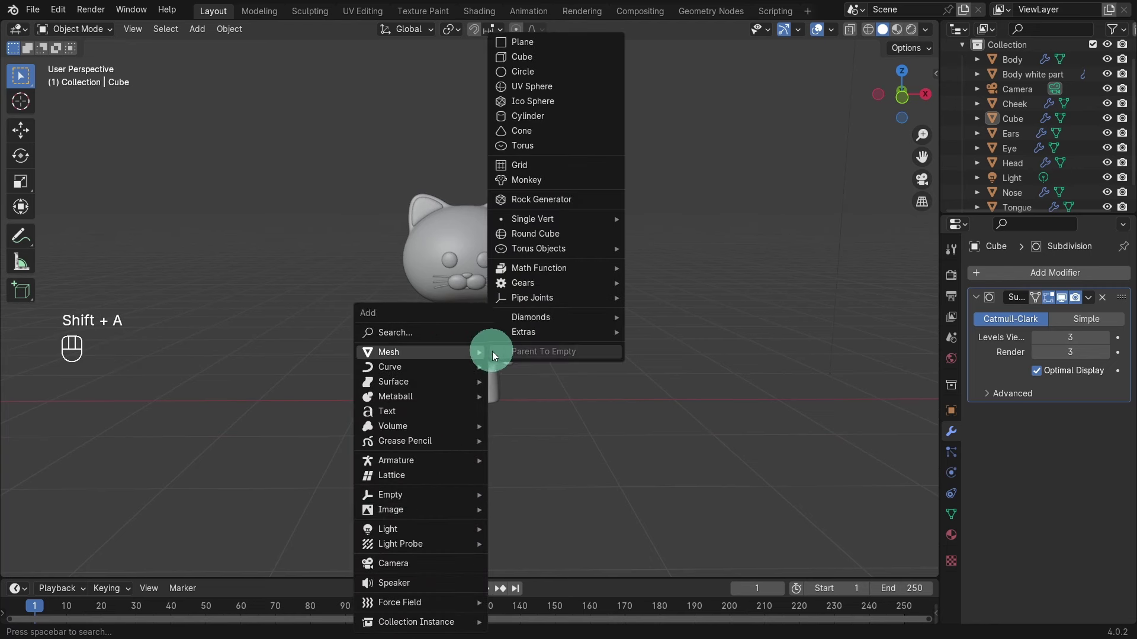
click(560, 41)
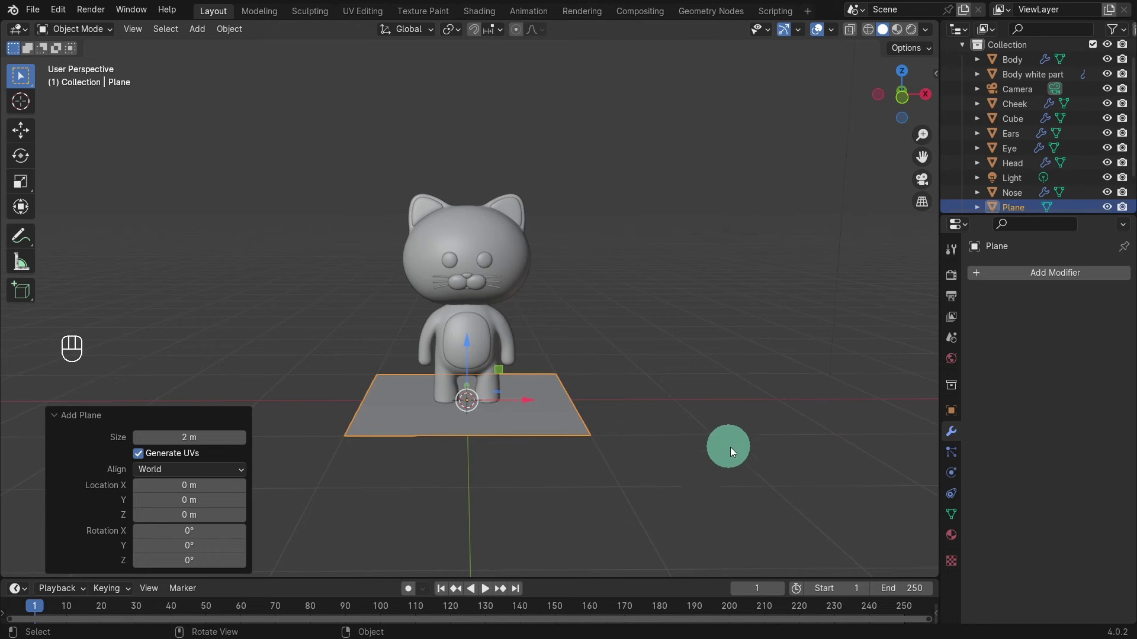
Scale the ground plane up uniformly by a factor of 12 around the cat's feet
key(s)
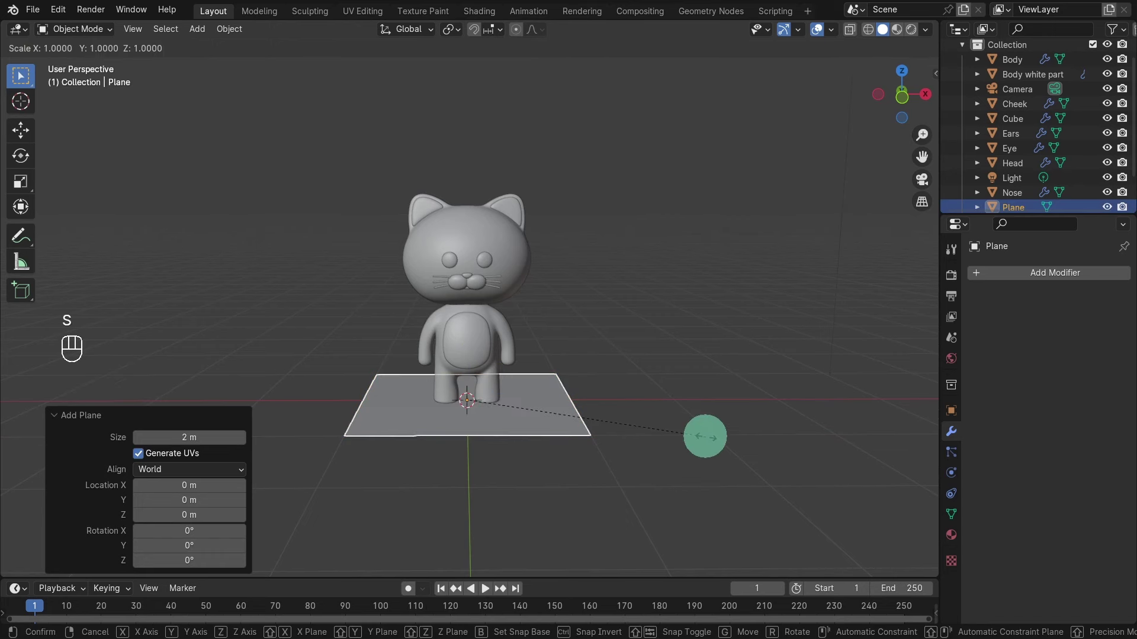
key(KP_1)
key(KP_2)
key(KP_Enter)
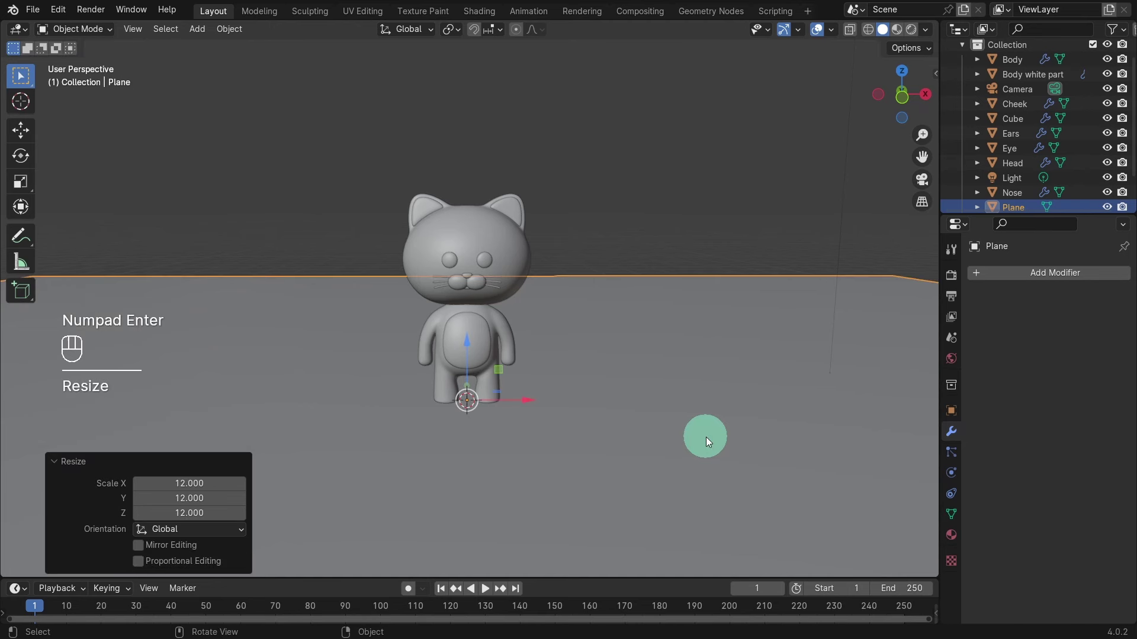
click(697, 420)
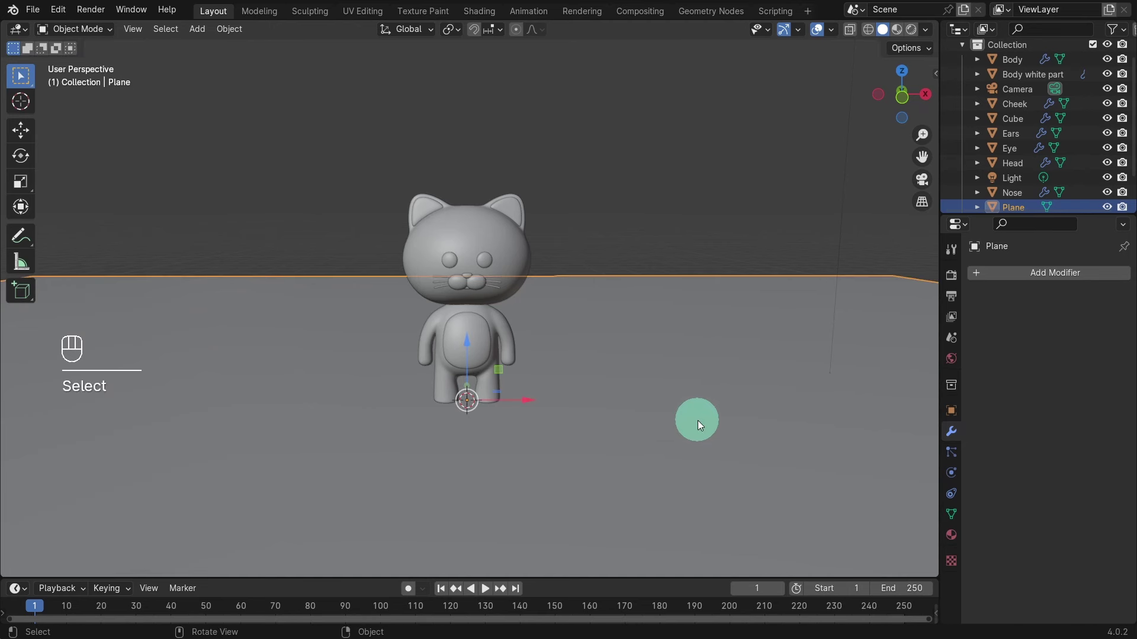
Extrude the plane's back edge about 11.8 m upward along Z to form a backdrop wall, and return to Object Mode
key(Tab)
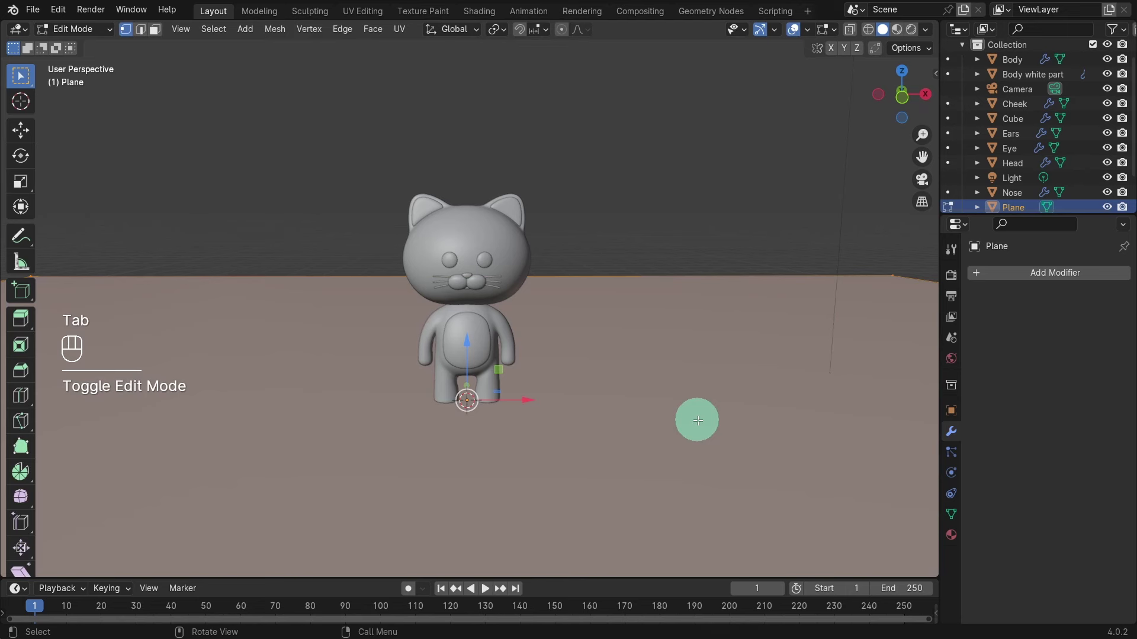
key(2)
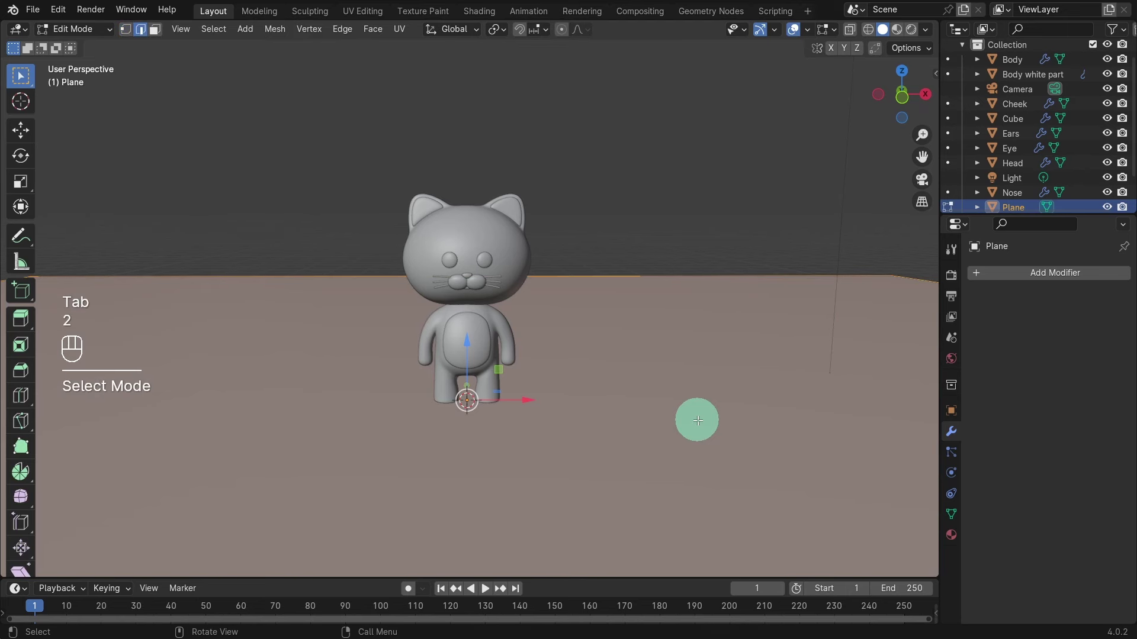
click(608, 276)
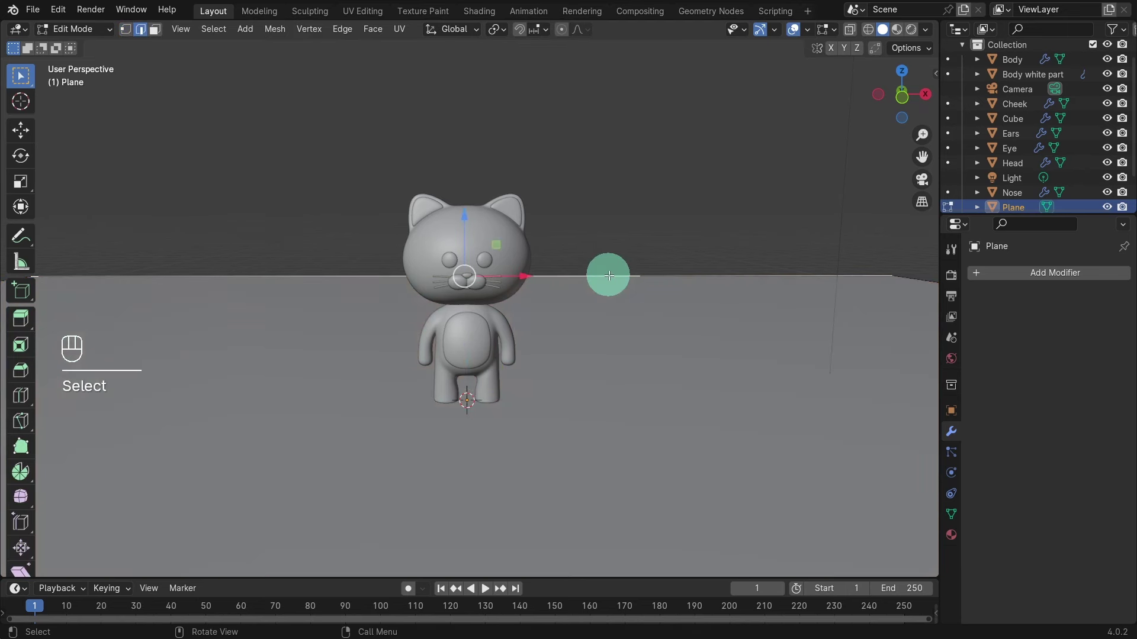
key(e)
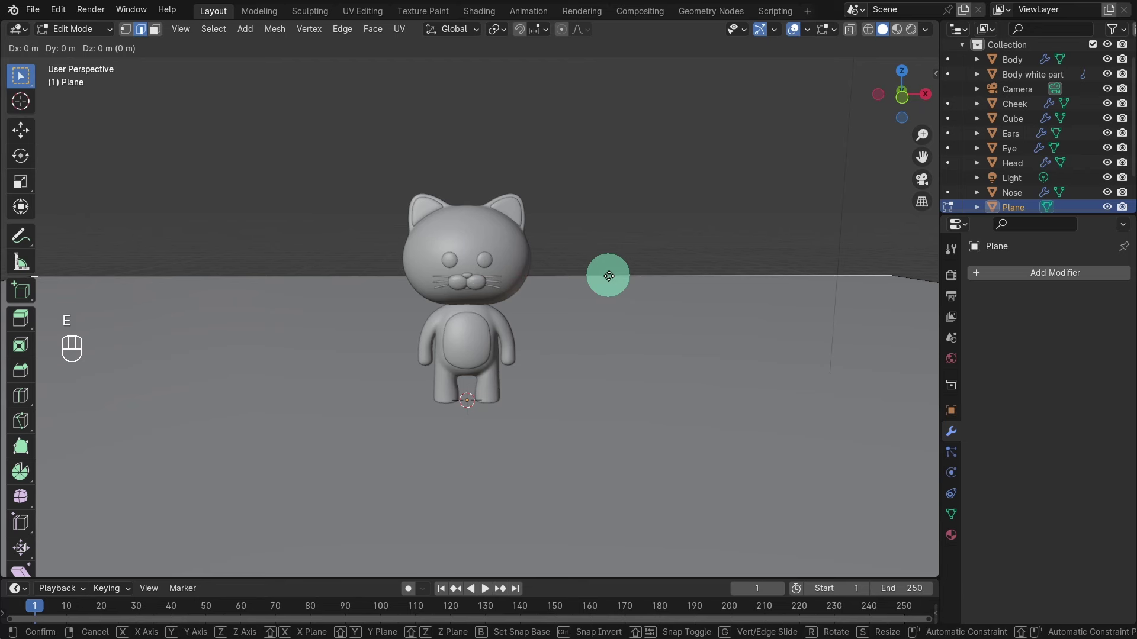
key(z)
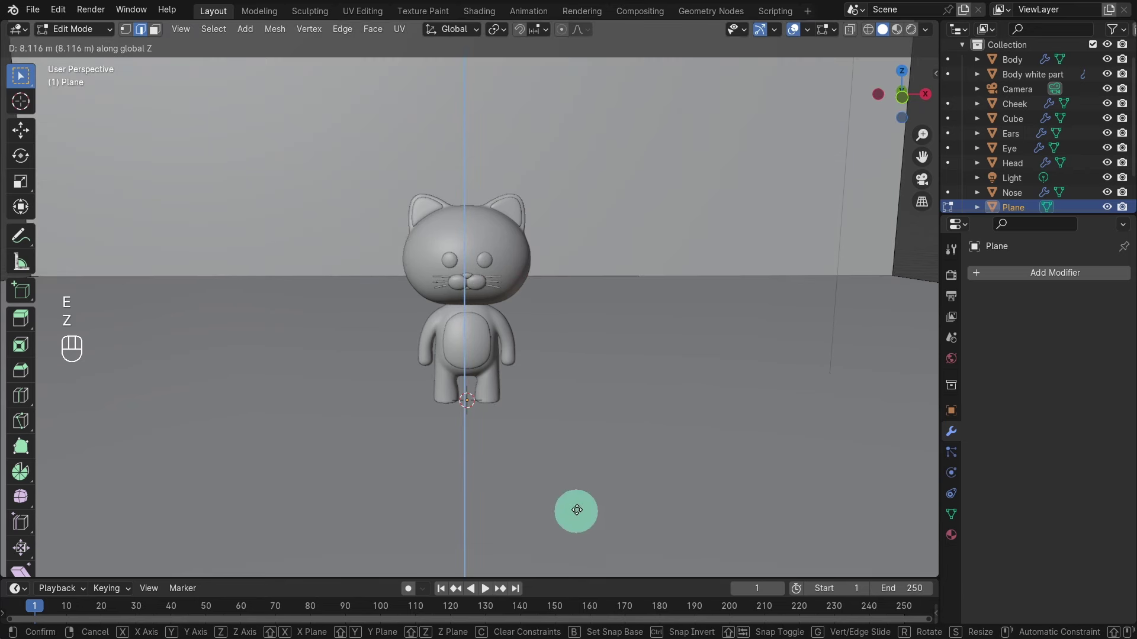
click(573, 370)
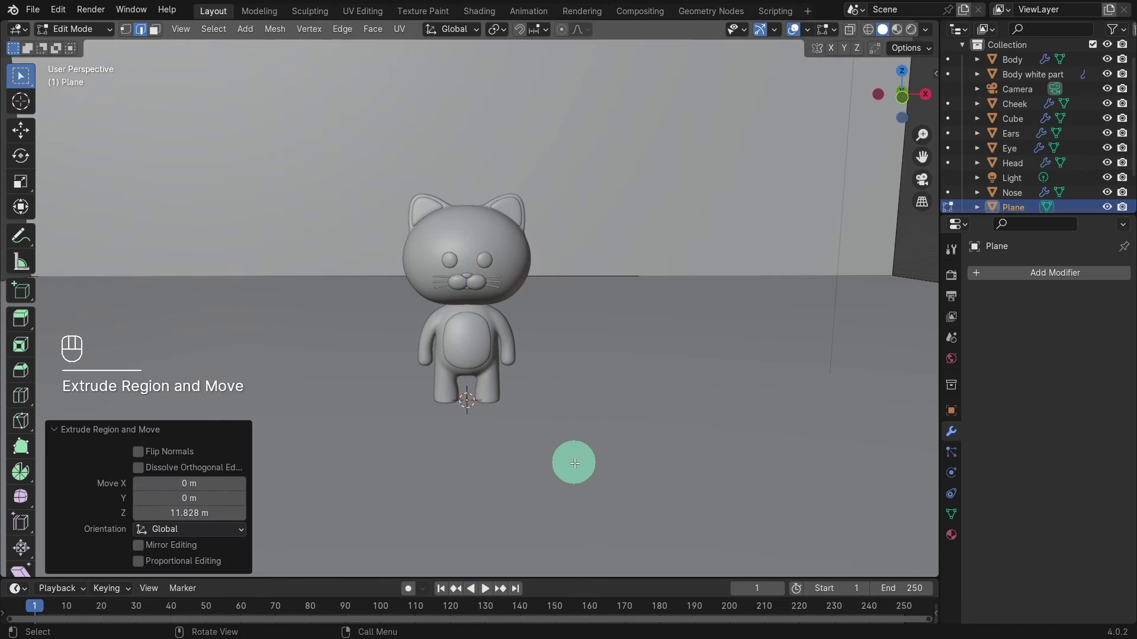
scroll(527, 438, down, 6)
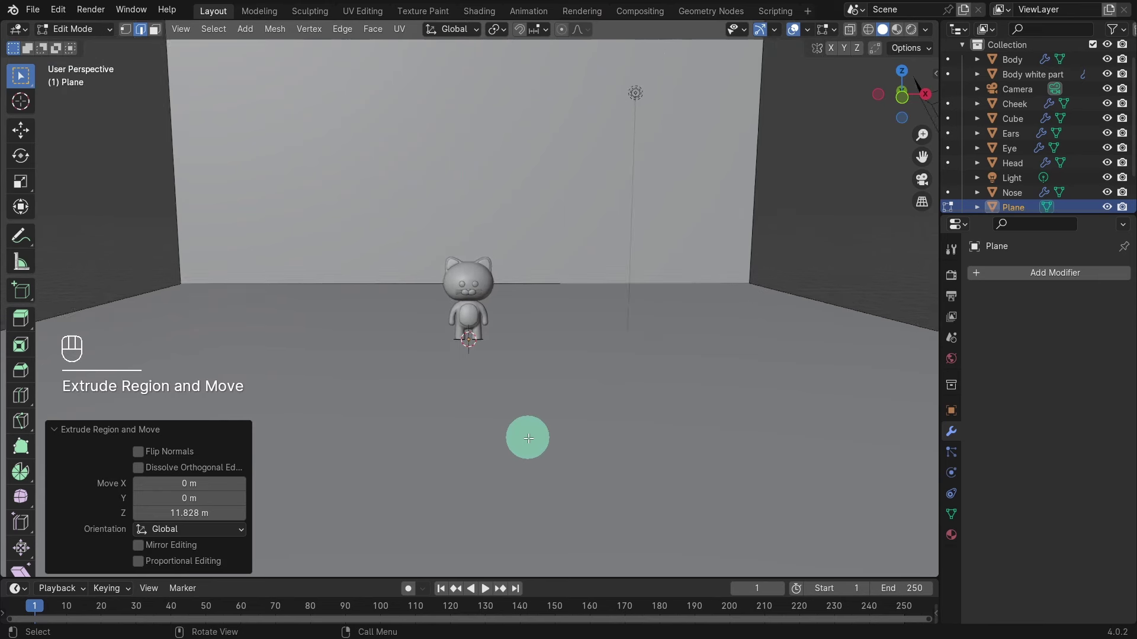
scroll(527, 438, down, 3)
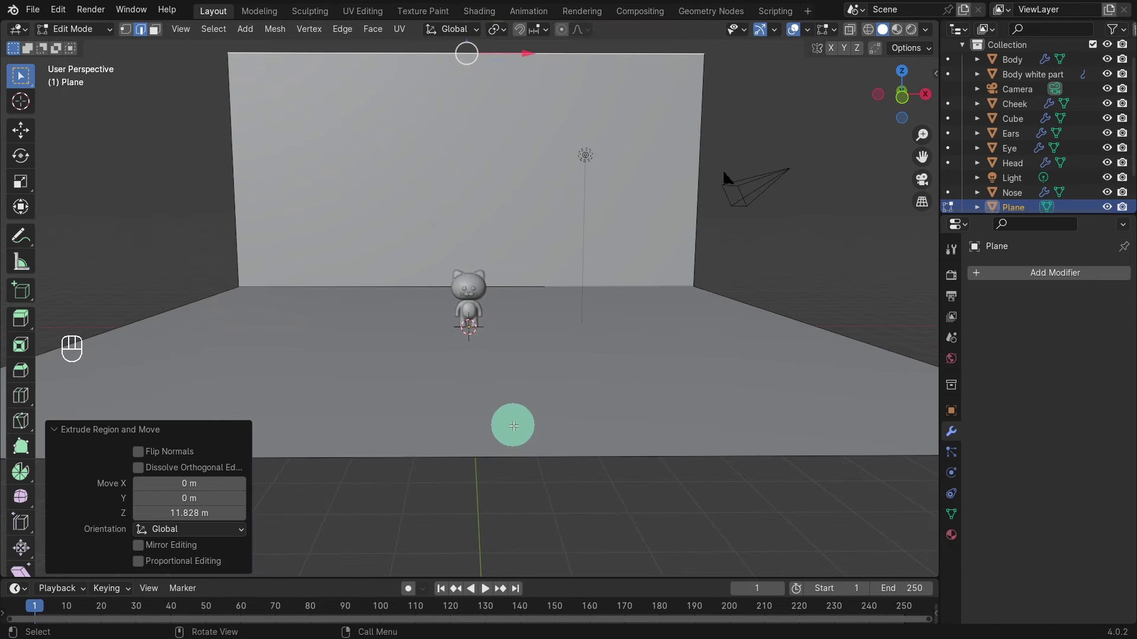
key(Tab)
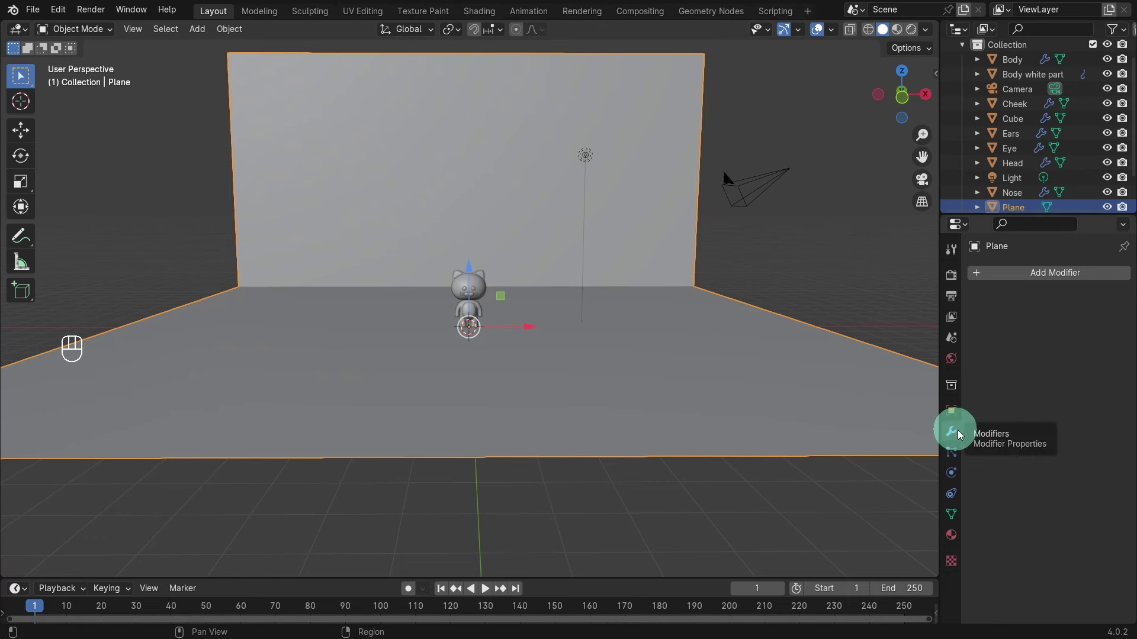
Add a Bevel modifier to the backdrop plane with an amount of 0.46 m and 36 segments
click(1037, 274)
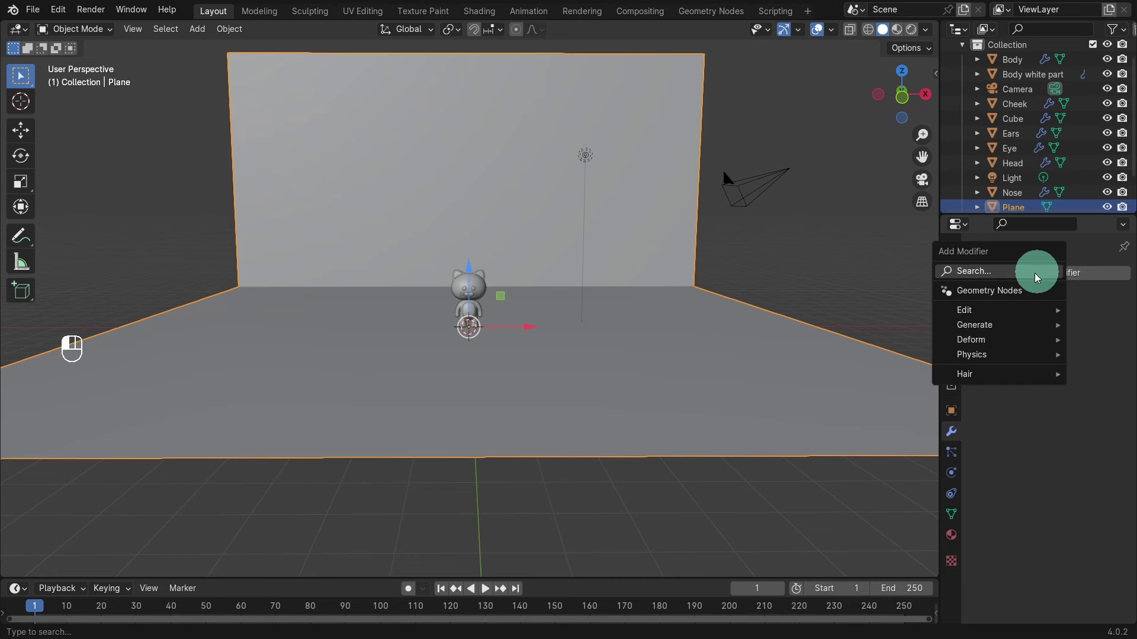
mouse_move(1003, 327)
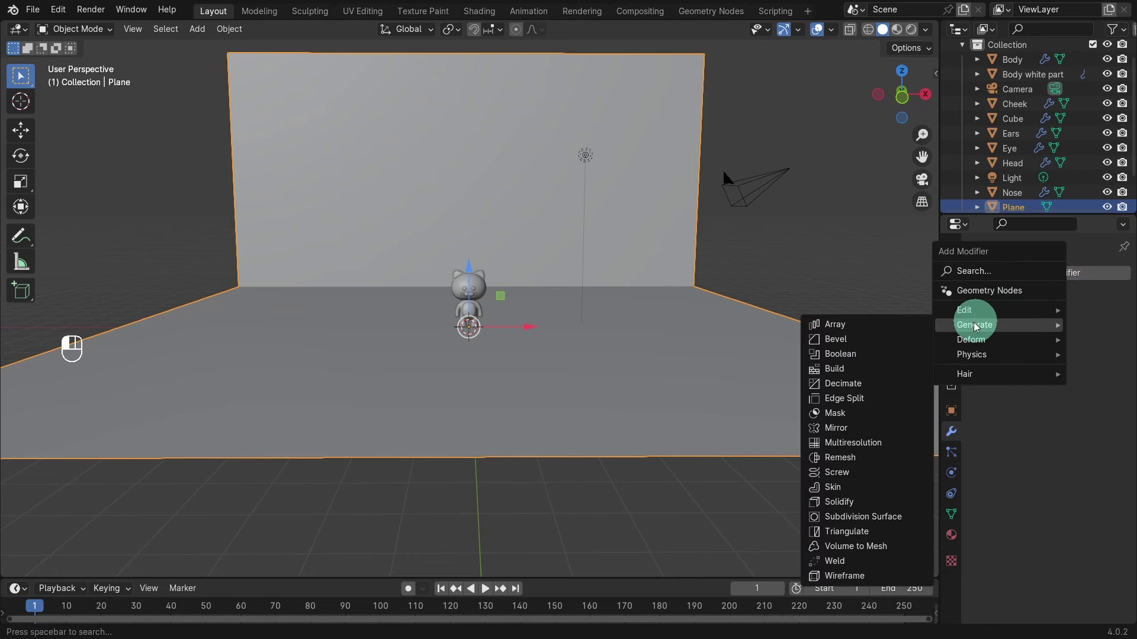
click(866, 340)
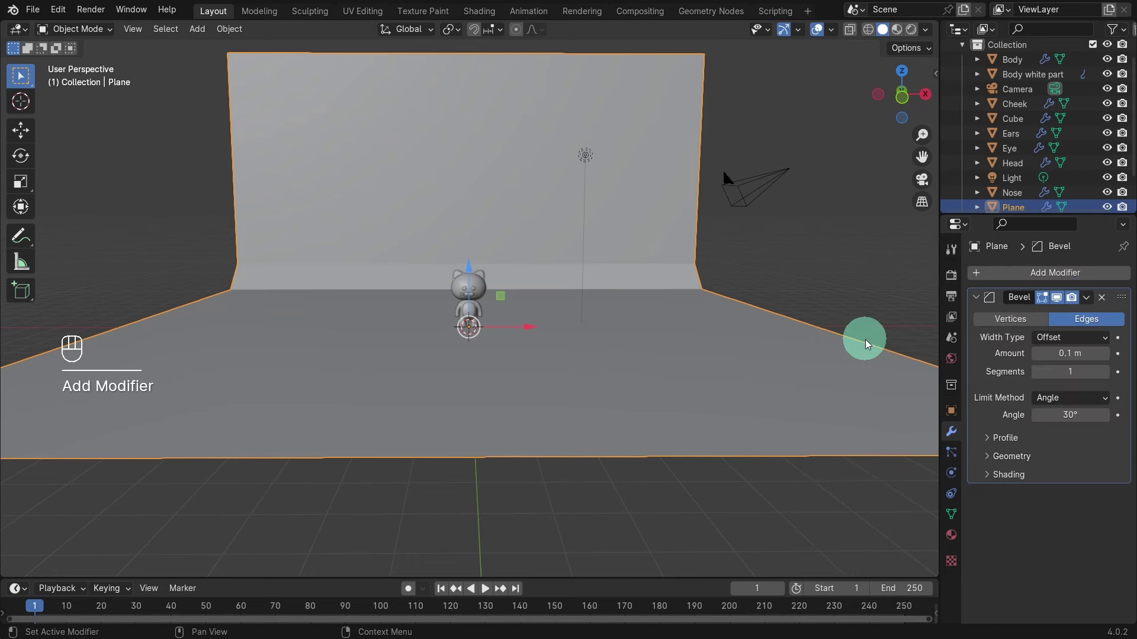
click(1063, 353)
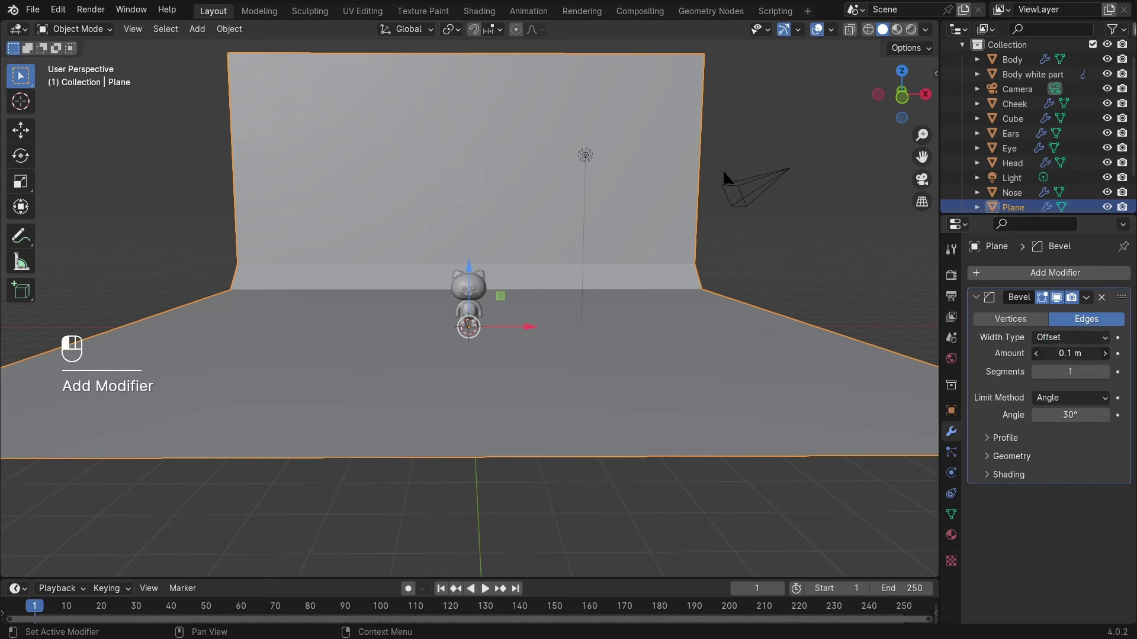
drag(1062, 353, 1131, 354)
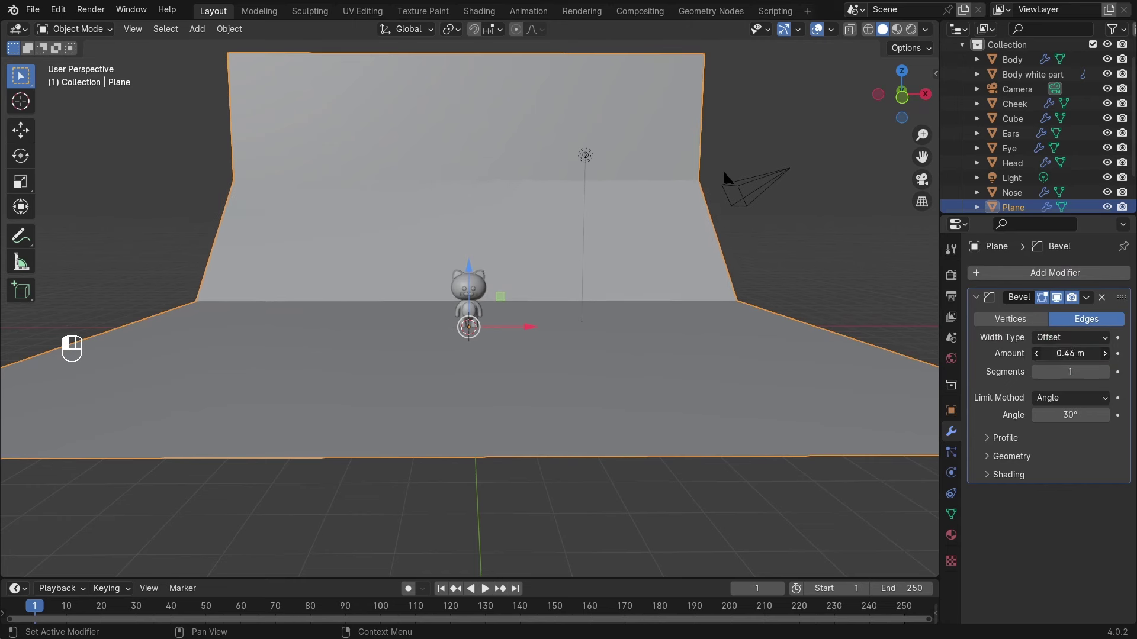
drag(1053, 372, 1096, 372)
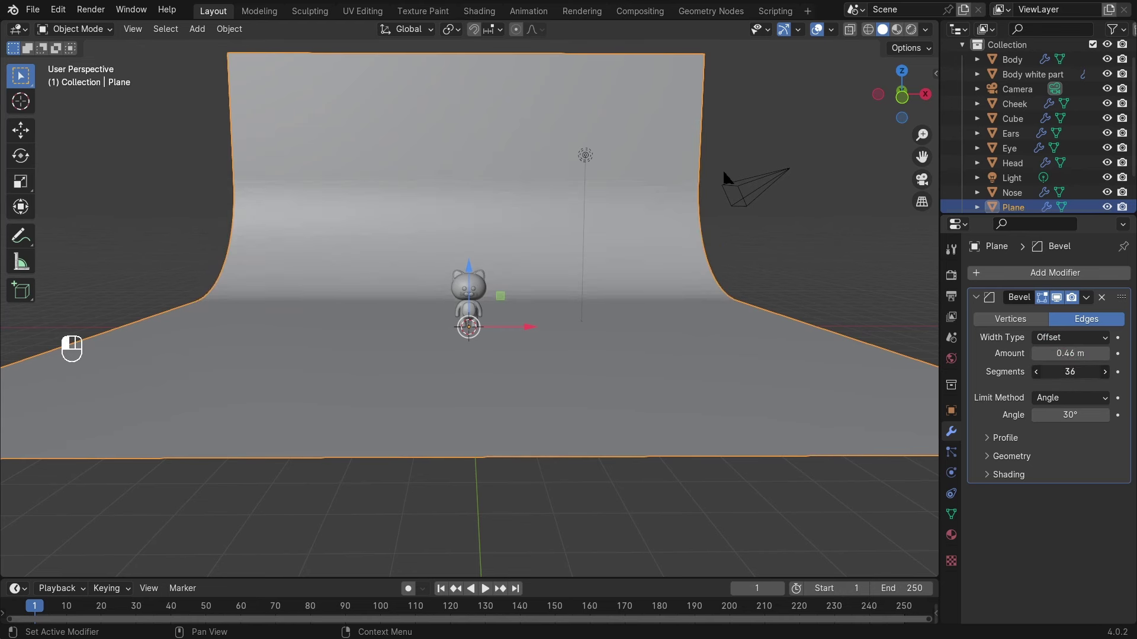
drag(1095, 371, 1069, 372)
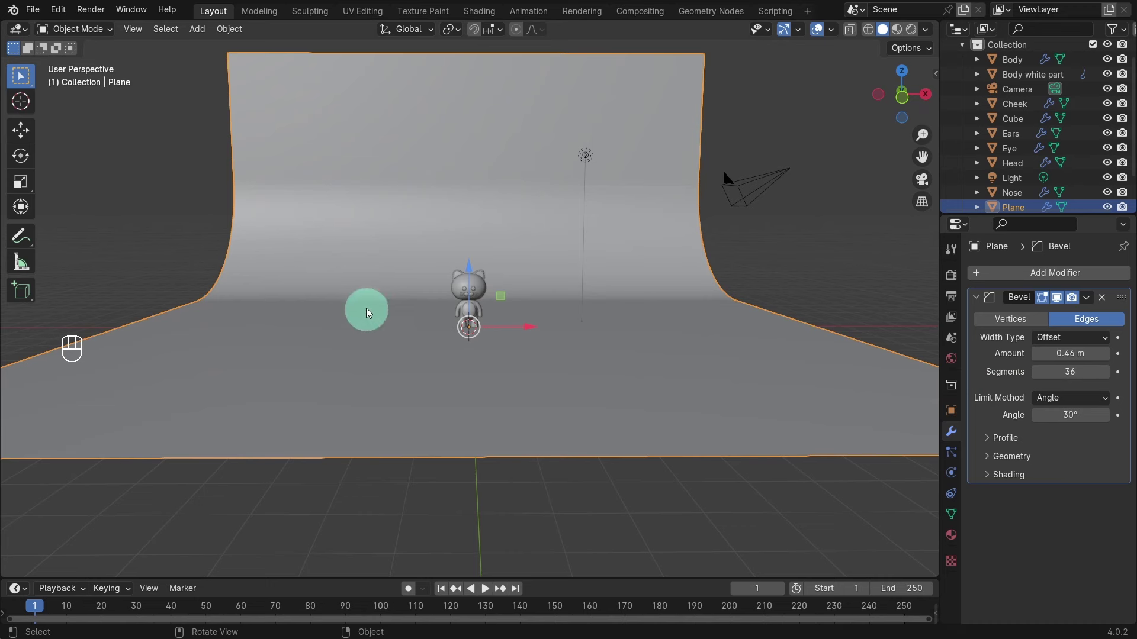
Shade the curved backdrop smooth
right_click(357, 261)
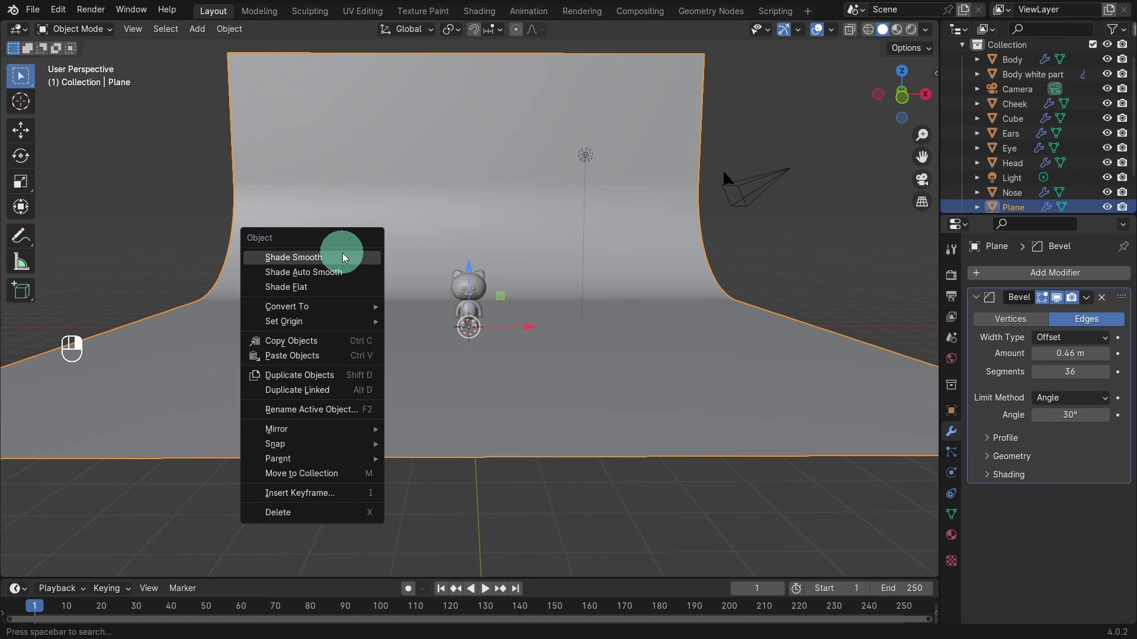
click(354, 259)
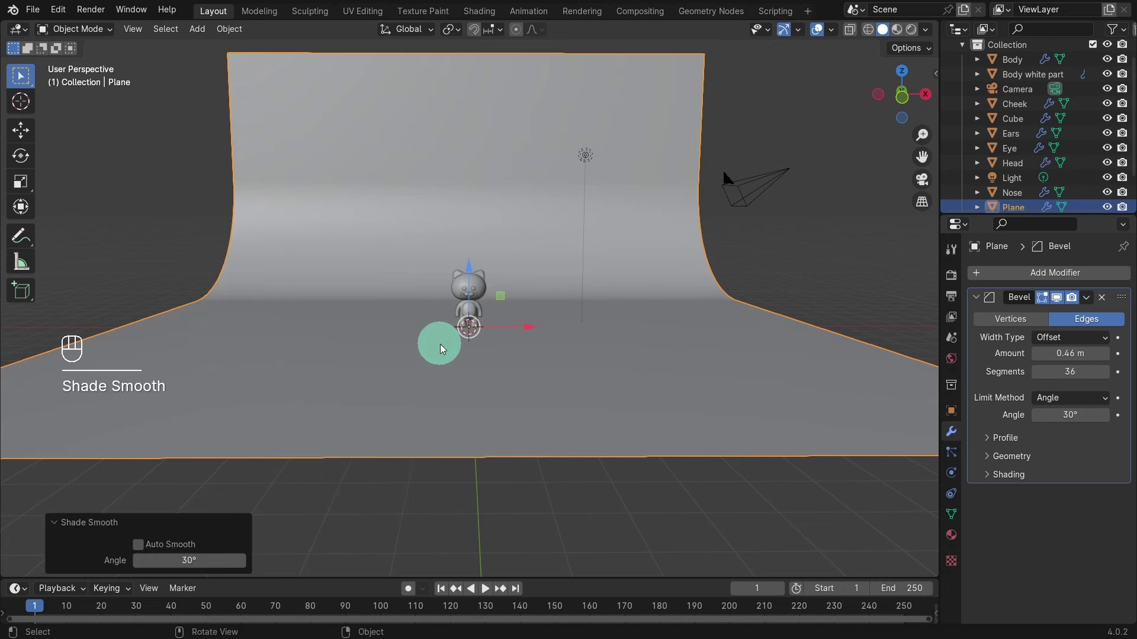
scroll(439, 345, up, 9)
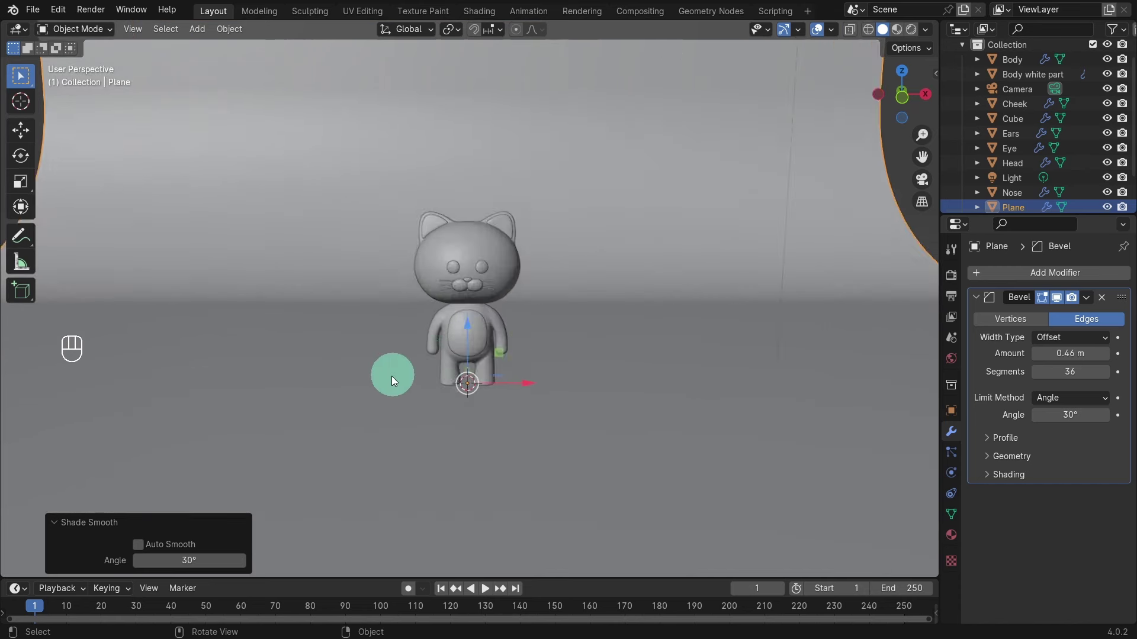
scroll(371, 378, up, 2)
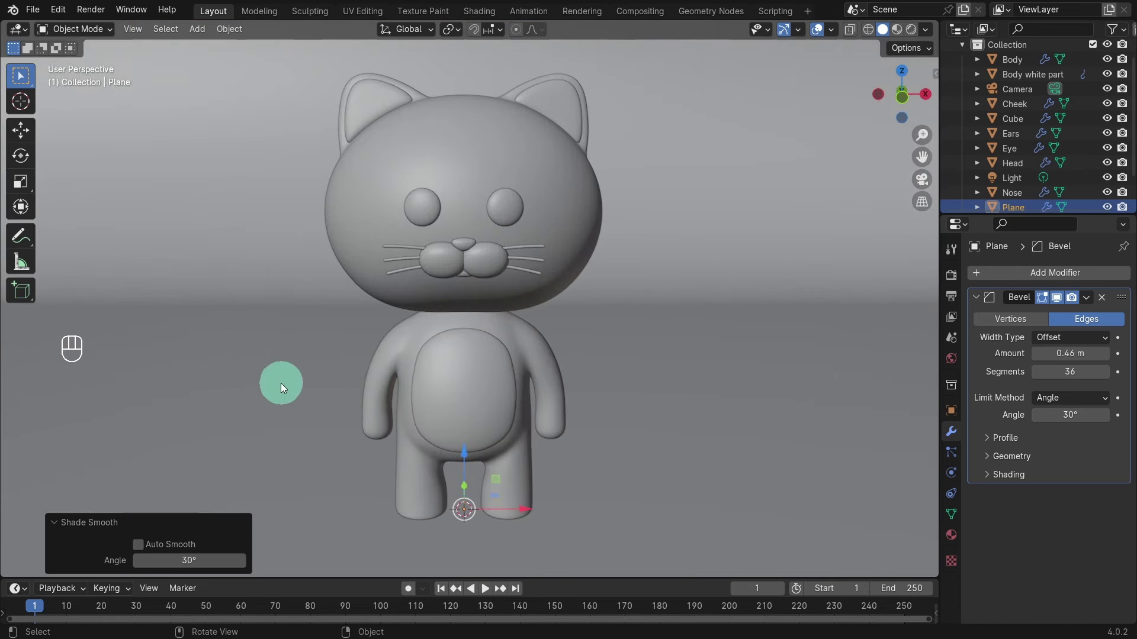
Rename the backdrop plane object as Bg
click(754, 221)
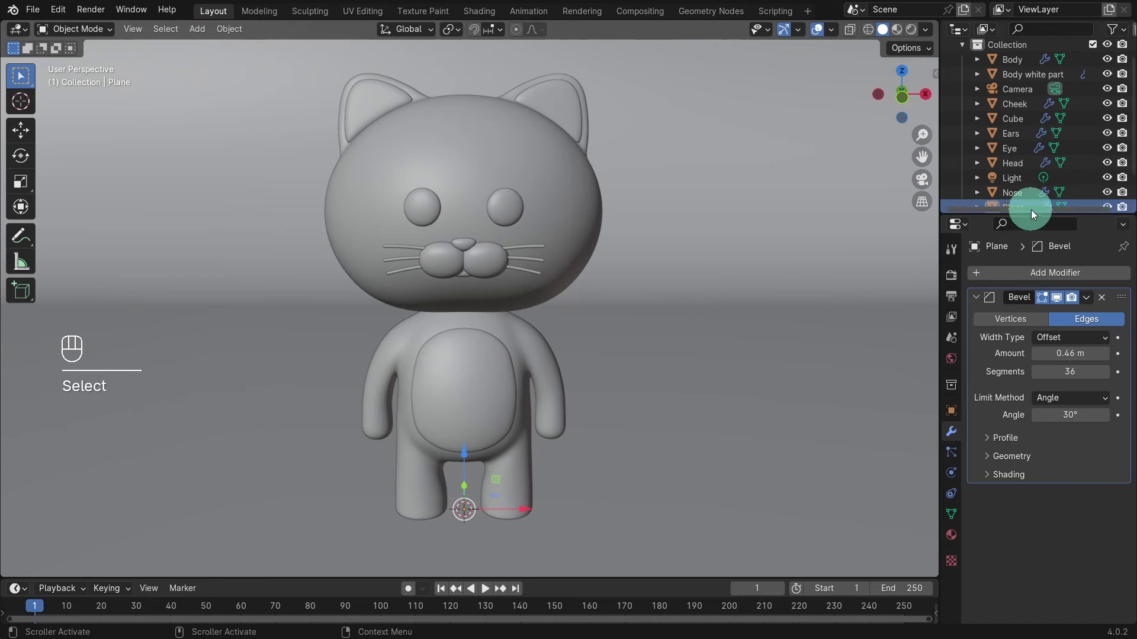
scroll(1044, 193, down, 2)
double_click(1034, 178)
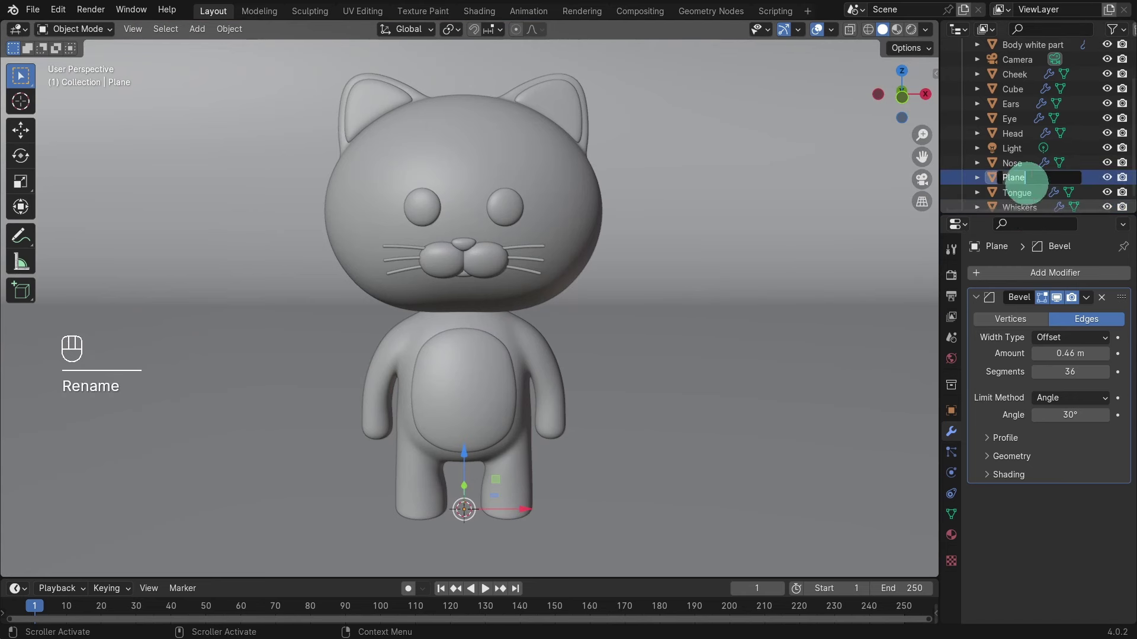
key(ctrl+BackSpace)
text(Bg)
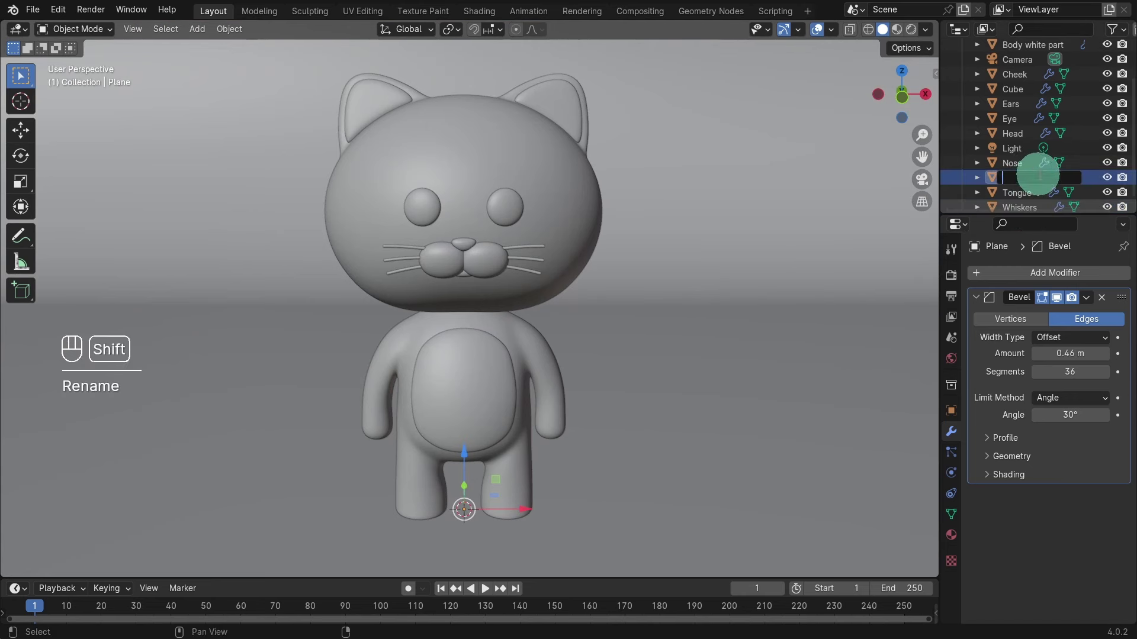
key(Return)
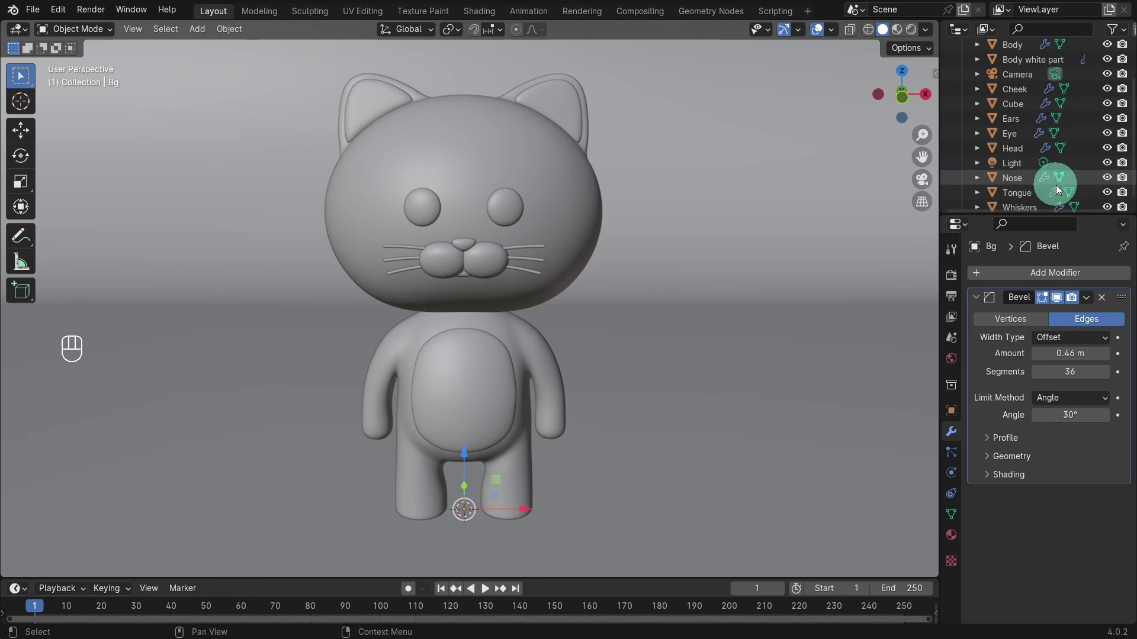
Rename the Cube object as Tail
double_click(1022, 105)
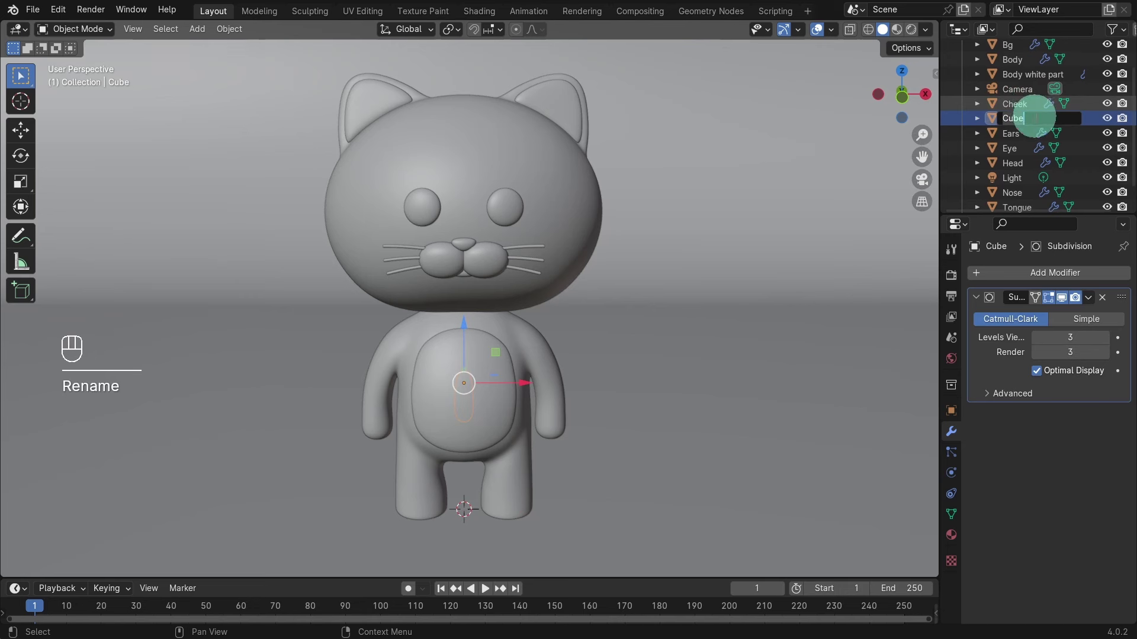
text(Ta)
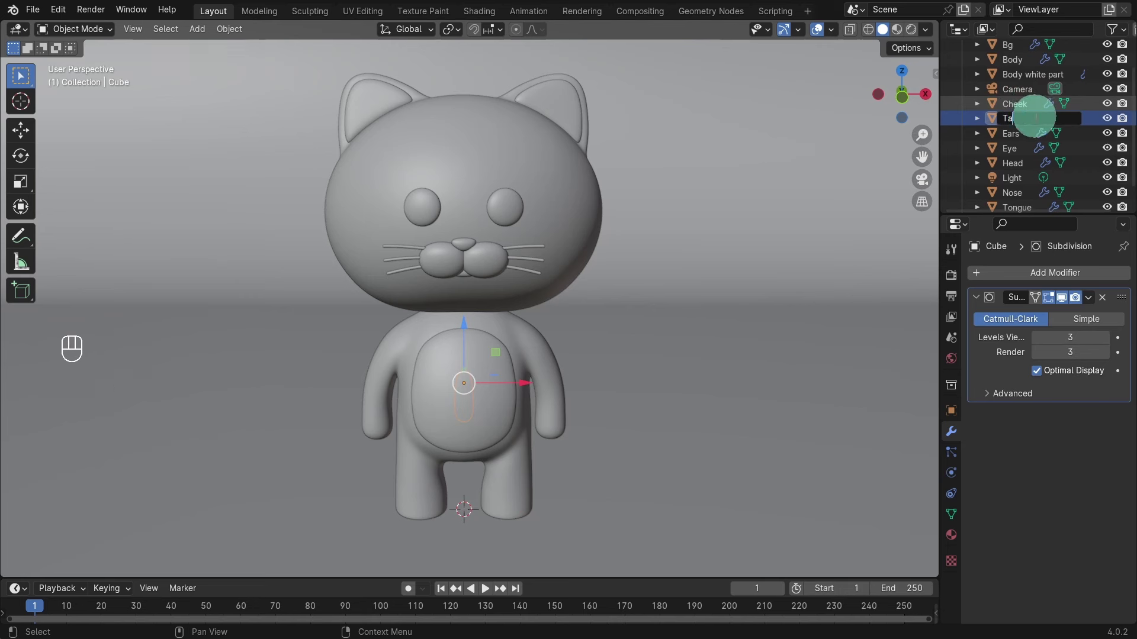
text(il)
key(Return)
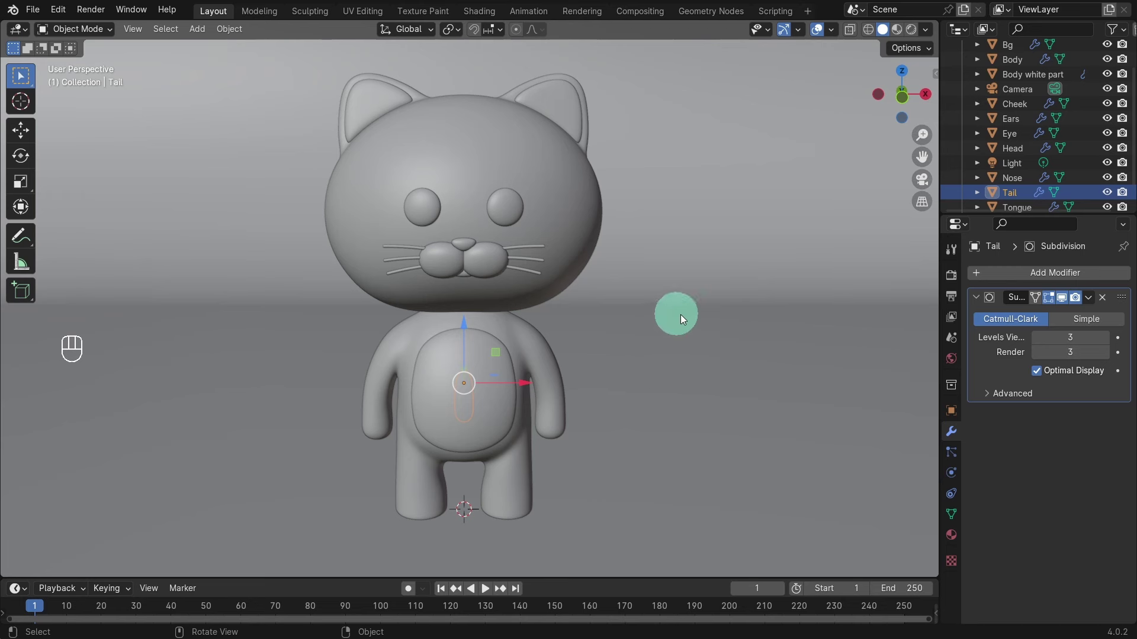
Create a new material on the backdrop object and name it Bg
click(732, 331)
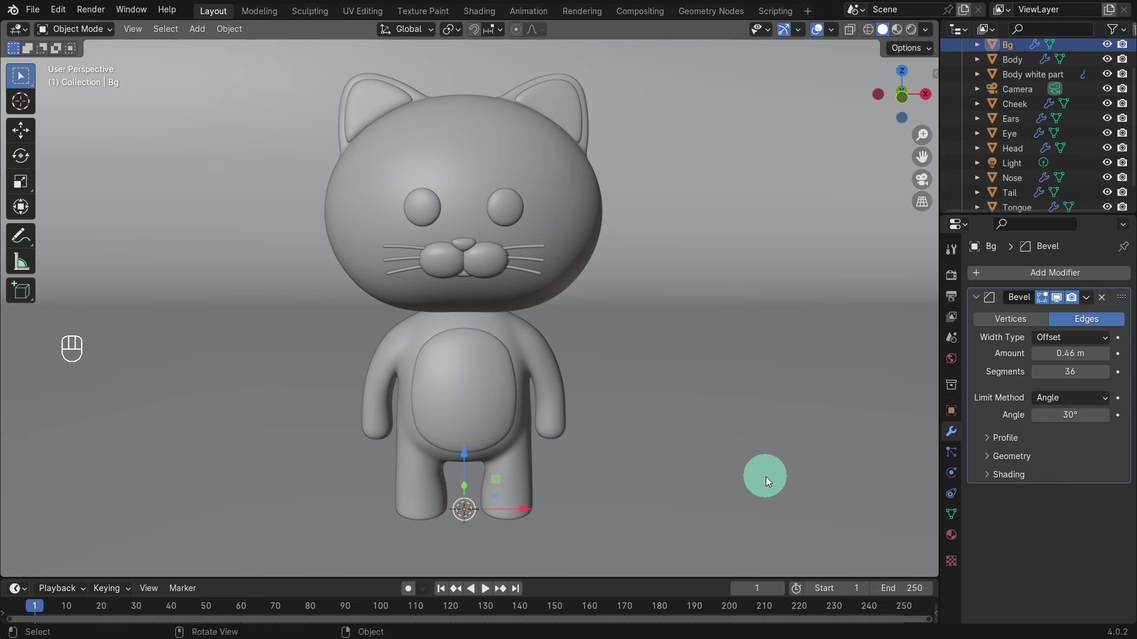
click(951, 534)
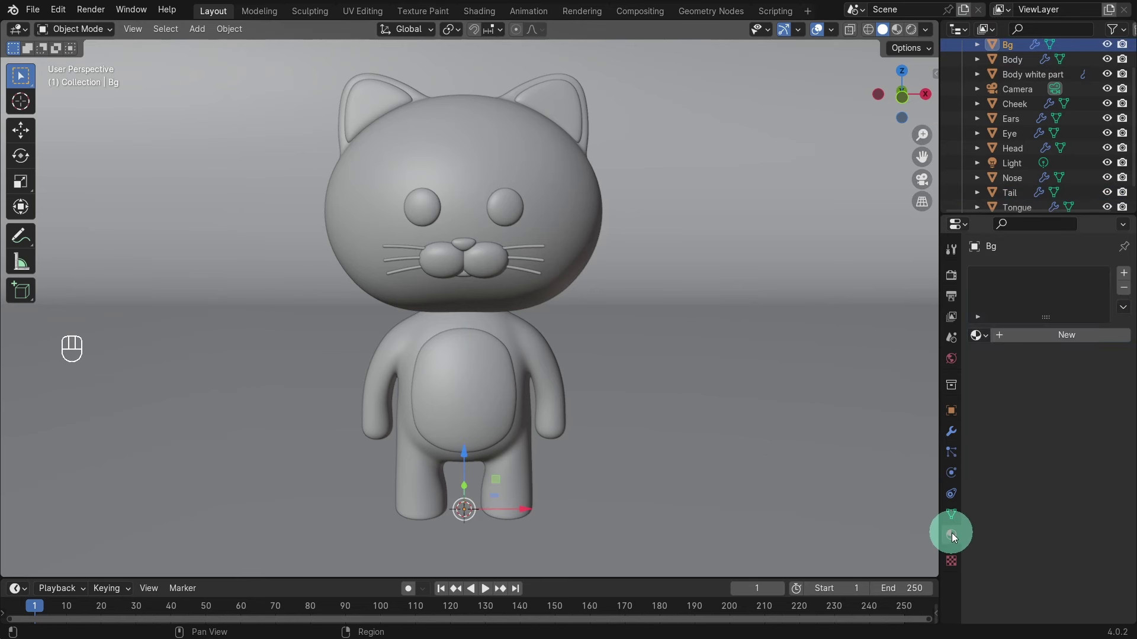
click(1057, 336)
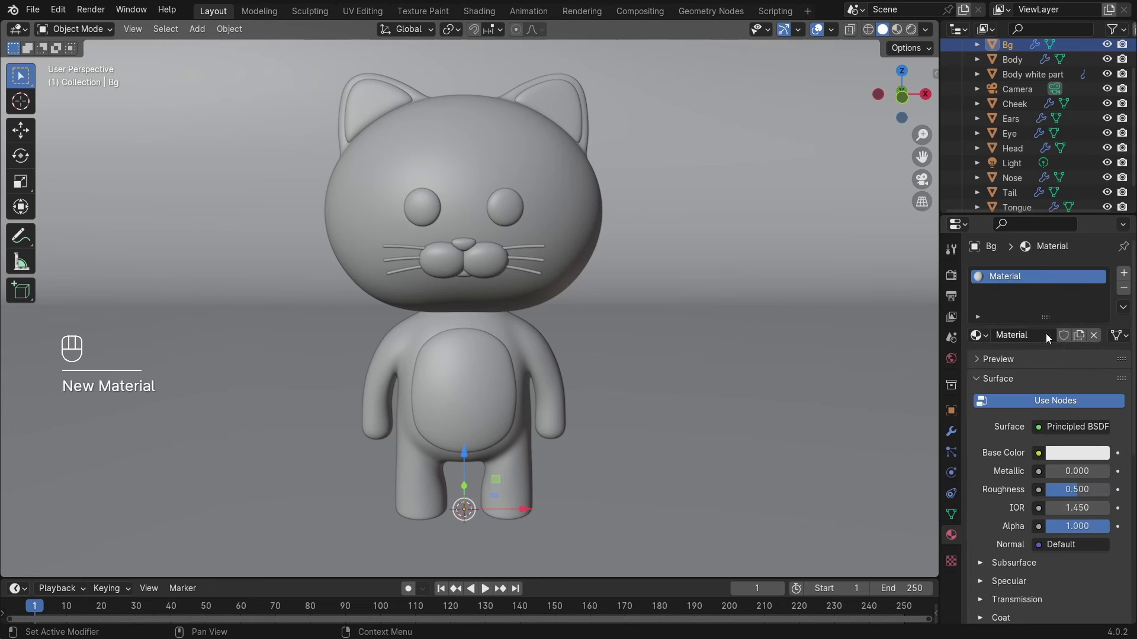
click(1045, 333)
key(BackSpace)
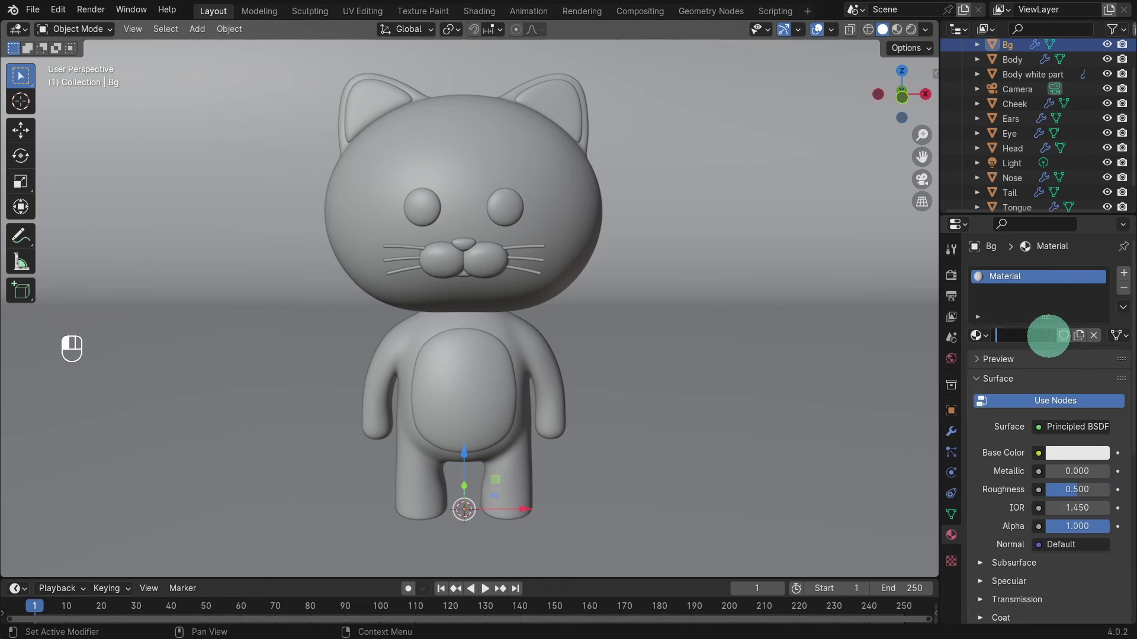
text(Bg)
key(Return)
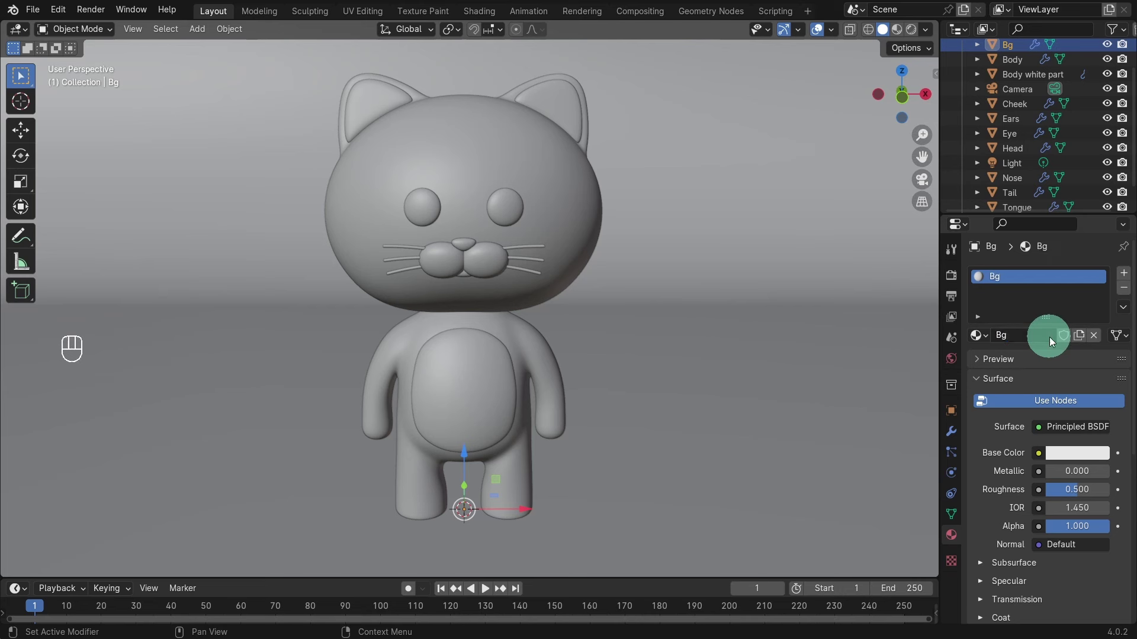
Set the Bg material's base color to a soft blue hex value and switch the viewport to material preview shading
click(1066, 453)
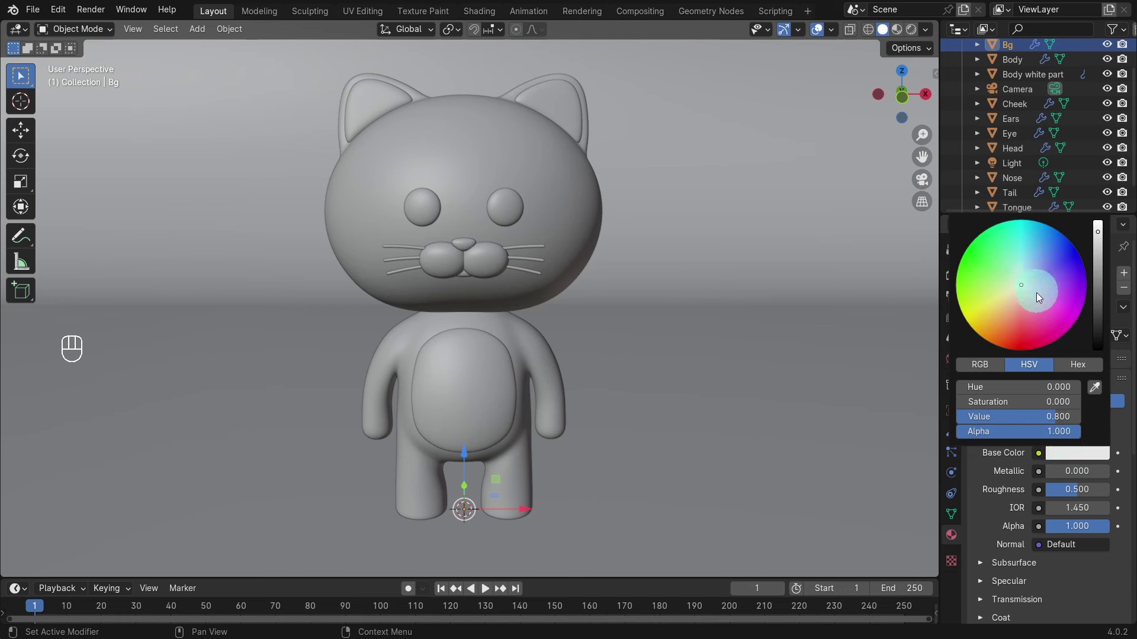
click(1078, 363)
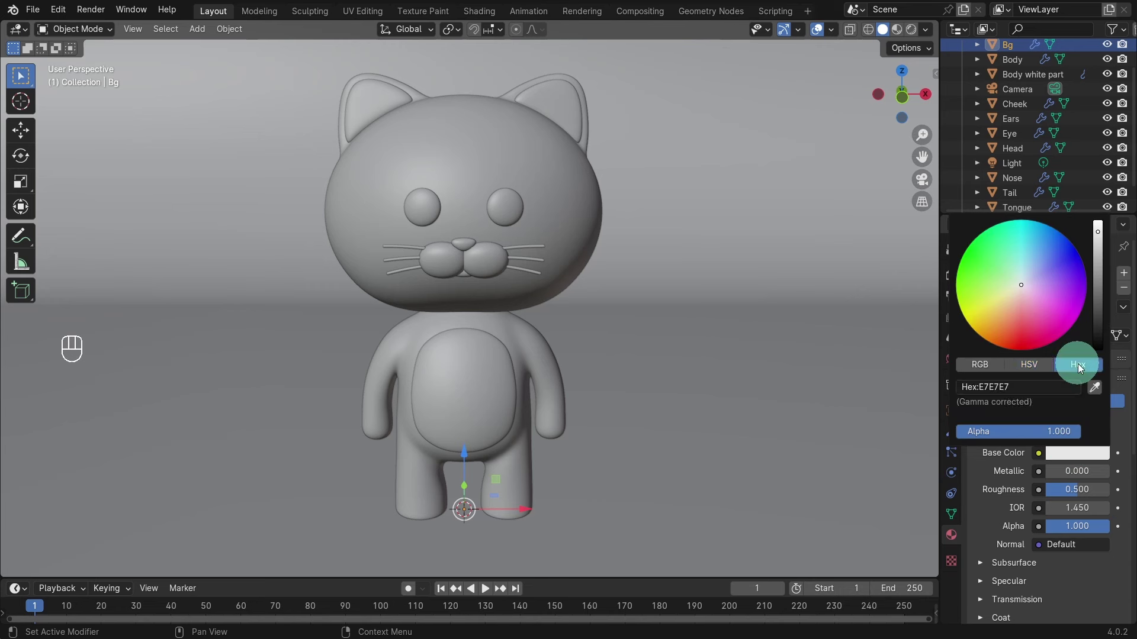
click(1030, 387)
click(1025, 385)
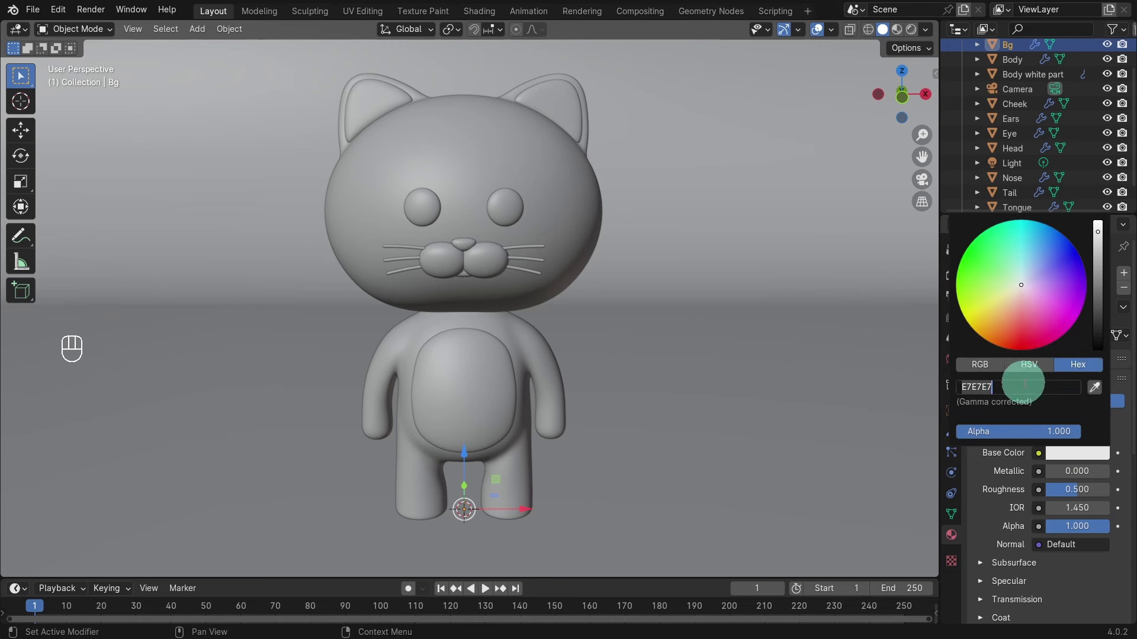
key(BackSpace)
text(699cc)
key(Return)
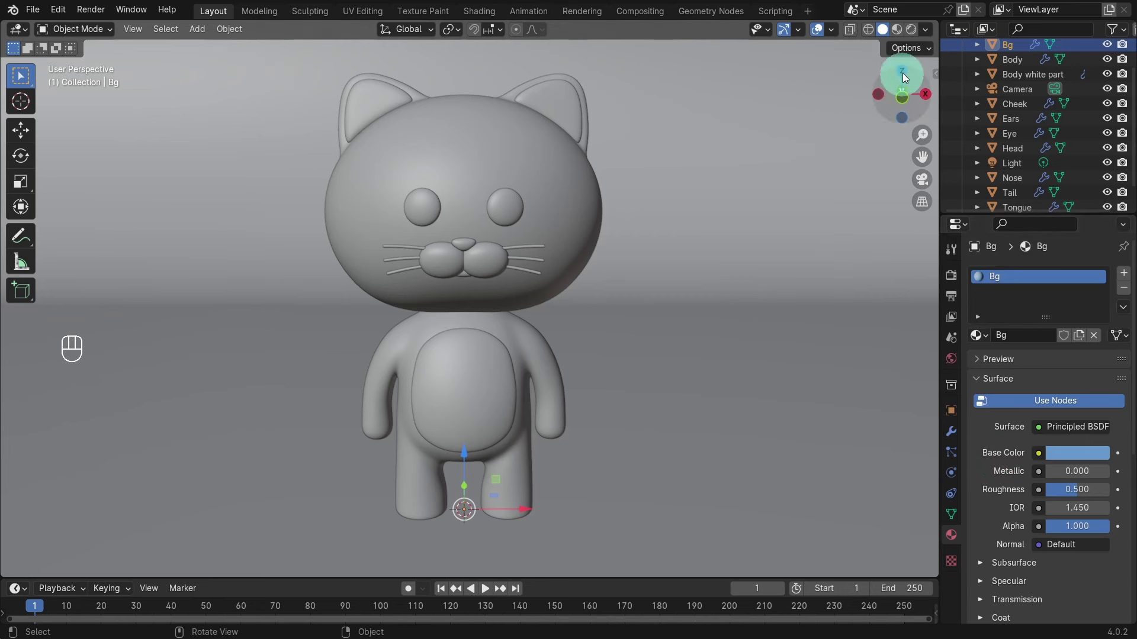
click(897, 30)
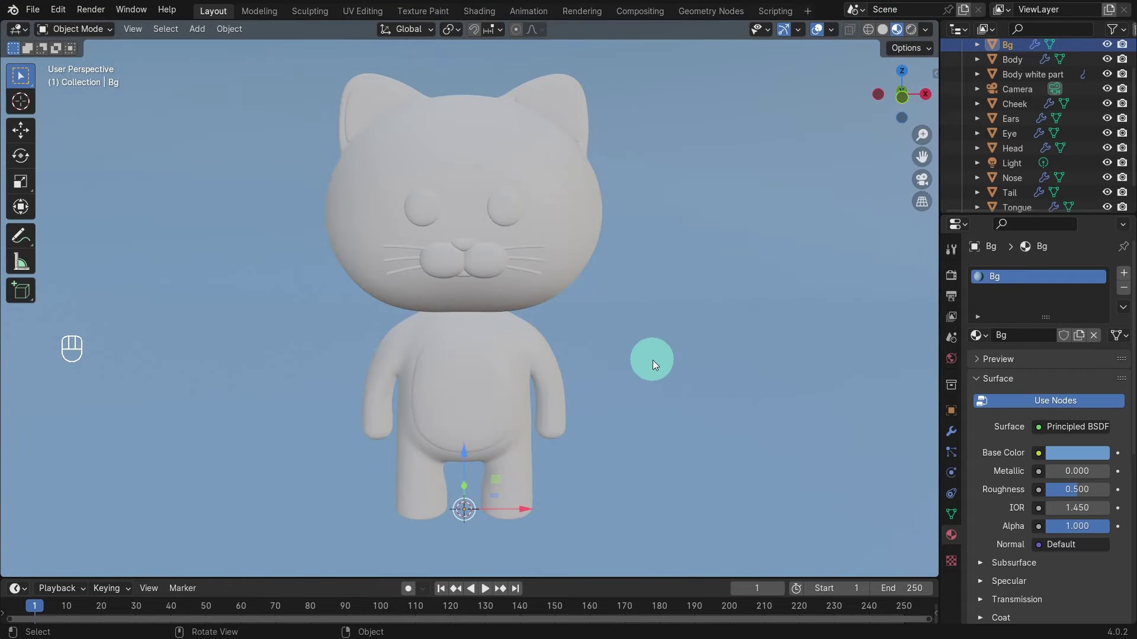
Create a new material on the cat's head and name it Blue
click(571, 168)
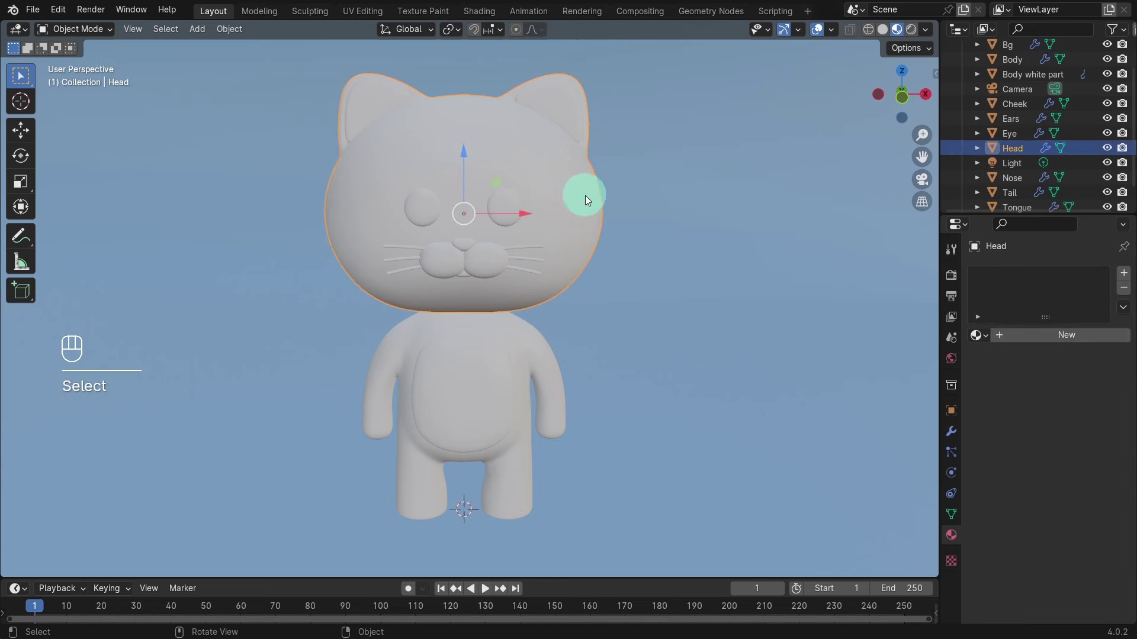
click(1053, 335)
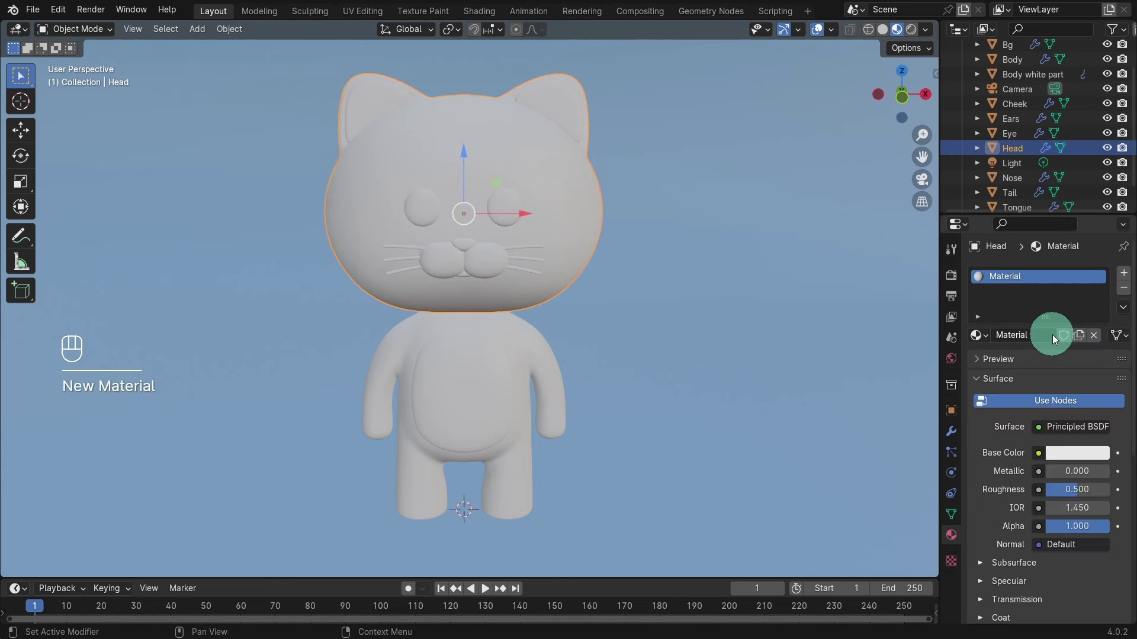
double_click(1049, 335)
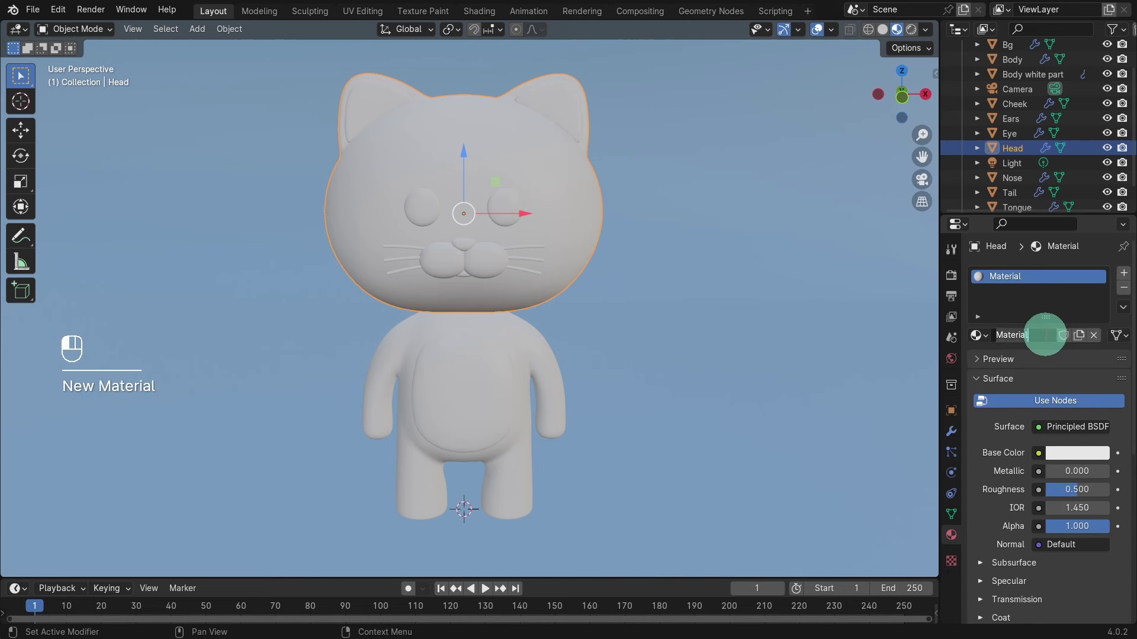
key(BackSpace)
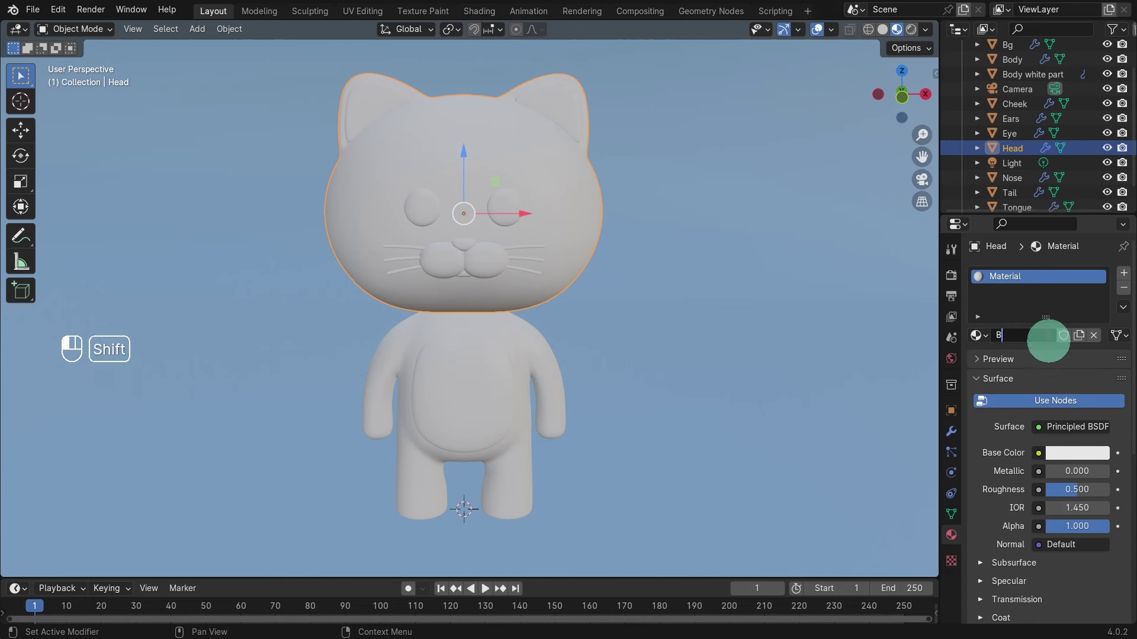
text(Blue)
key(Return)
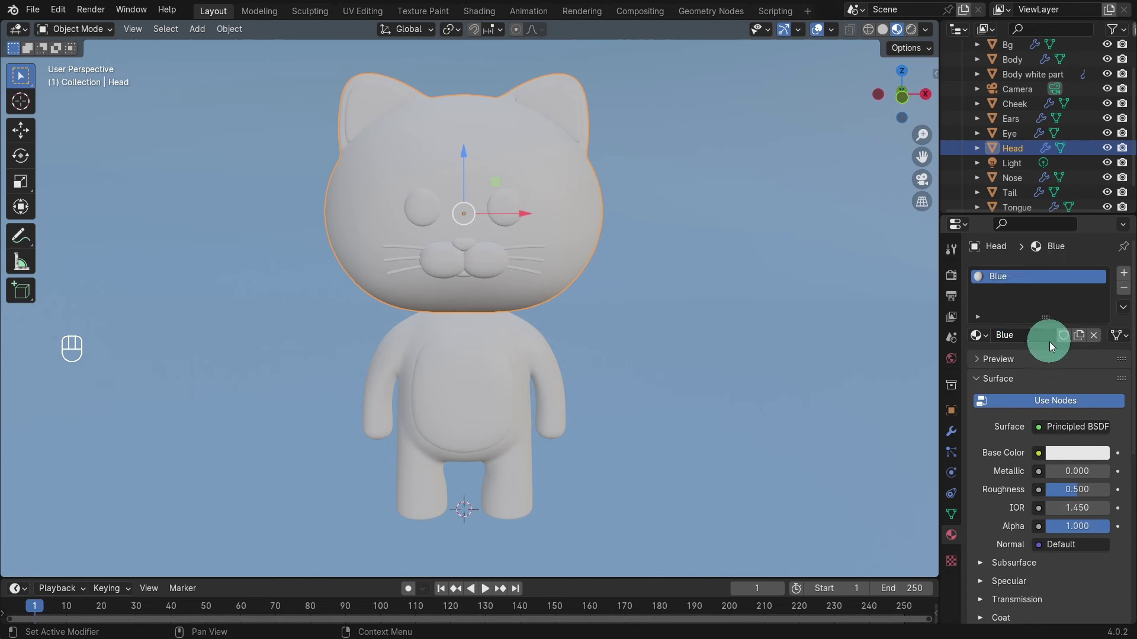
Set the Blue material's base color to hex 0476d0
click(1067, 452)
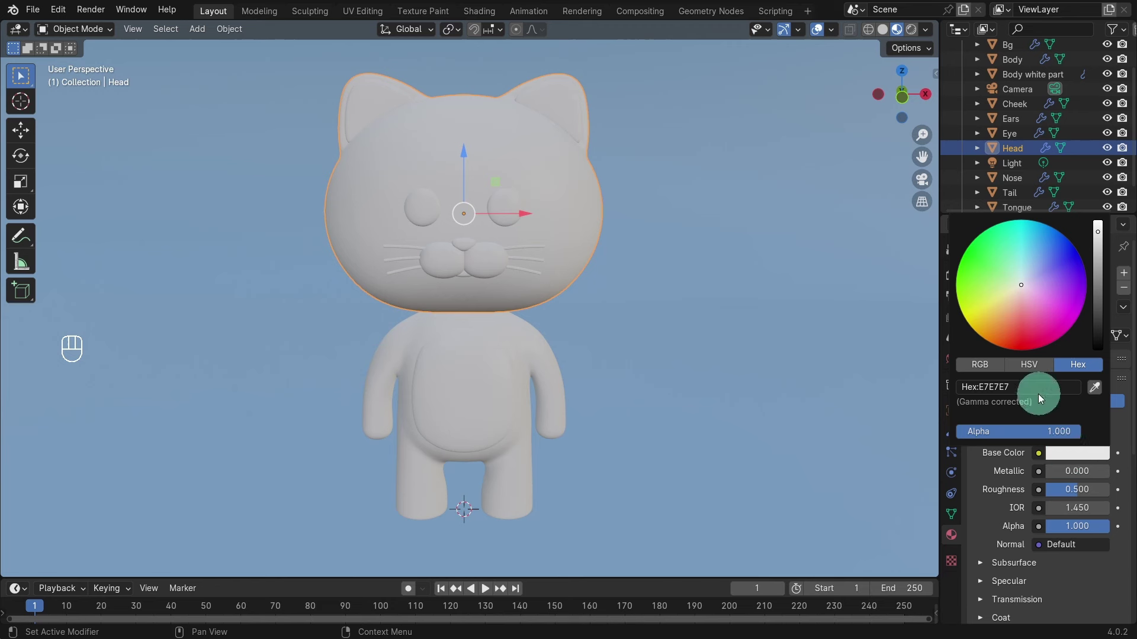
click(1016, 384)
key(BackSpace)
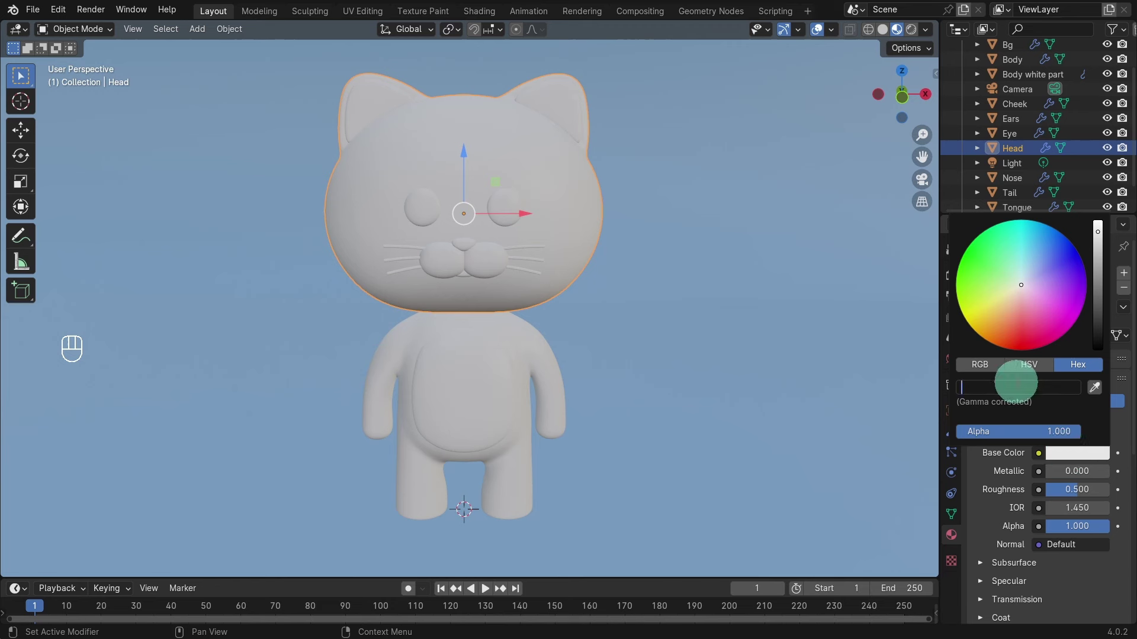
text(046)
key(BackSpace)
text(76d0)
key(Return)
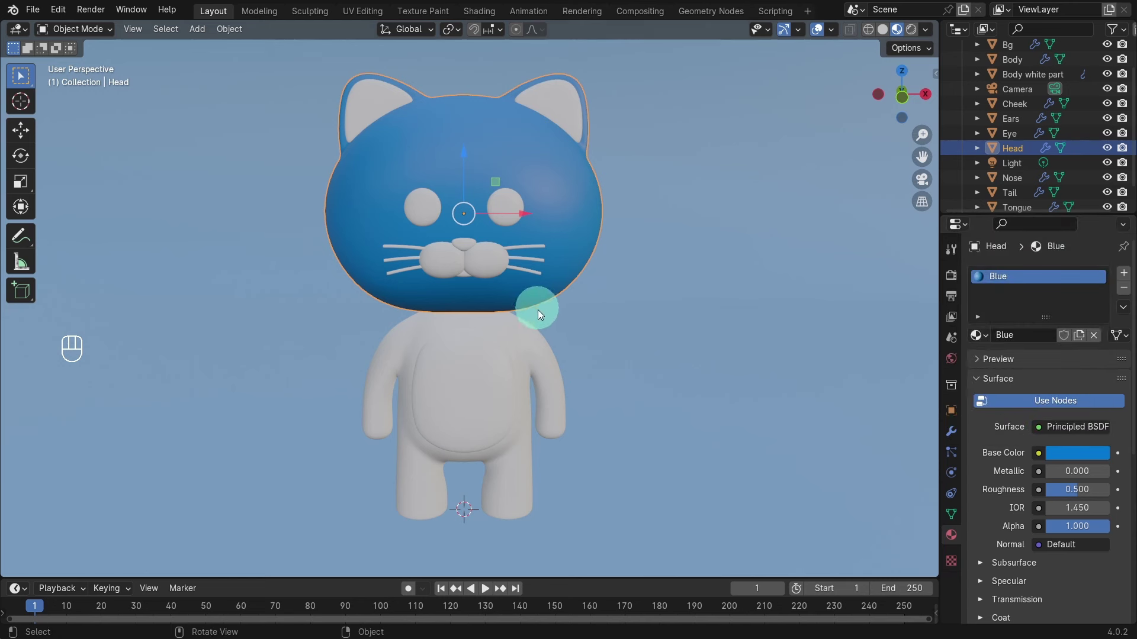
Assign the existing Blue material to the cat's body
click(542, 360)
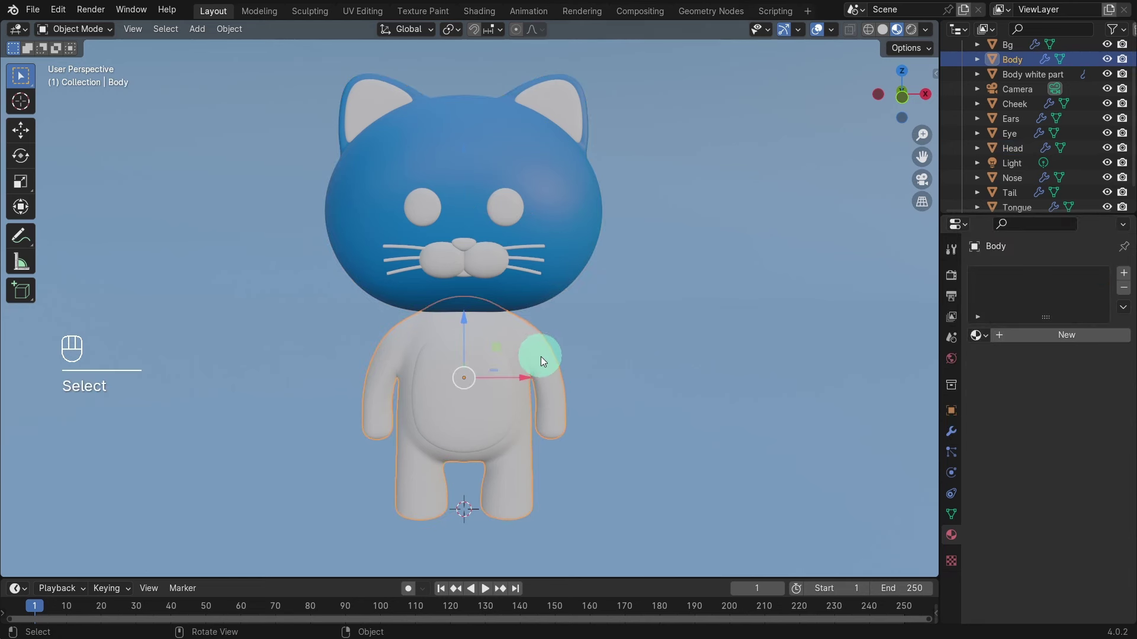
click(974, 335)
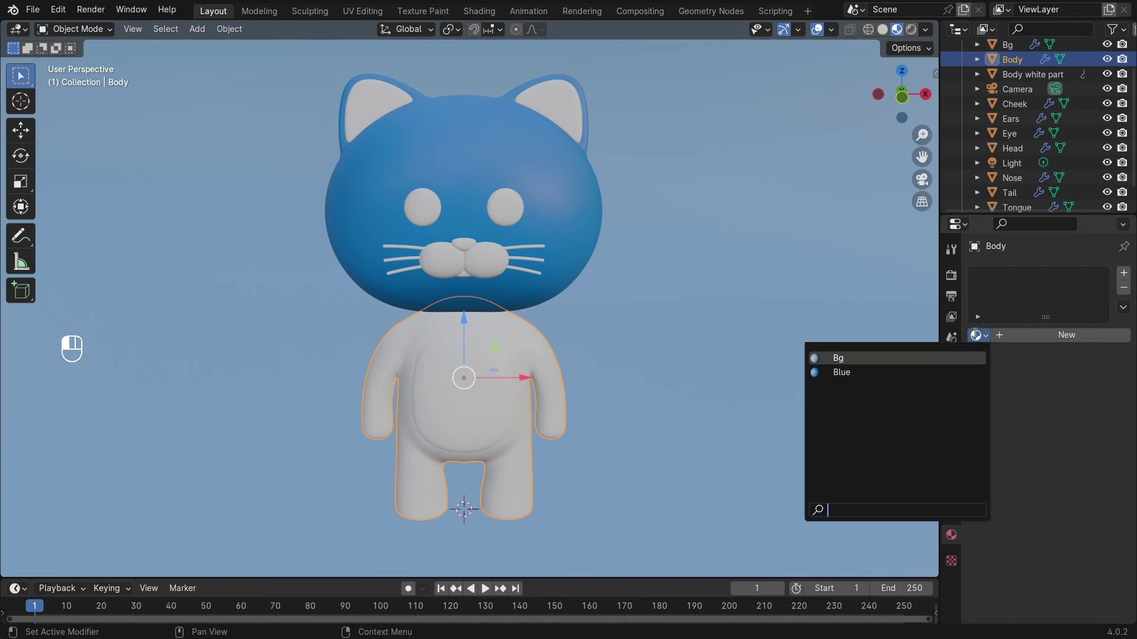
click(860, 372)
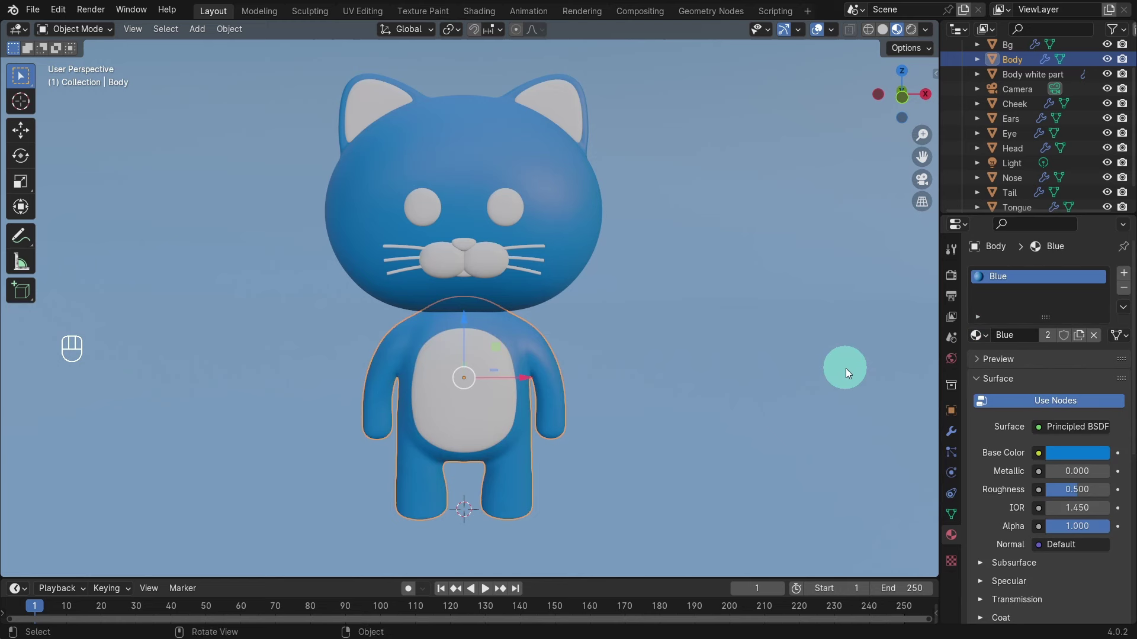
Create a new material on the inner ears and name it White, keeping the default base color
click(549, 98)
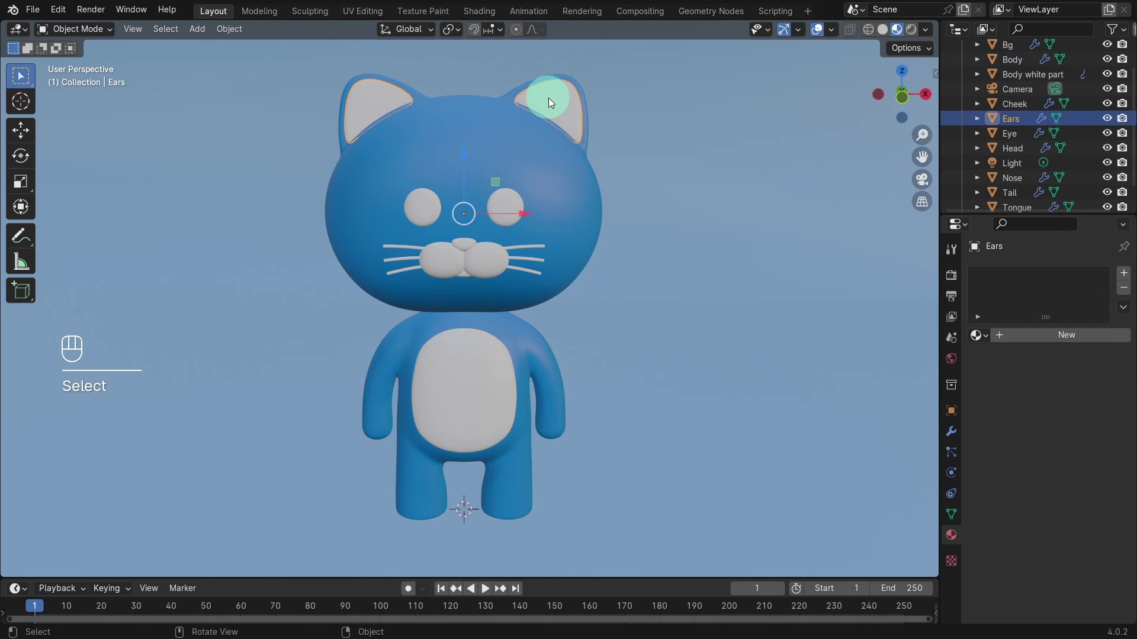
click(1055, 334)
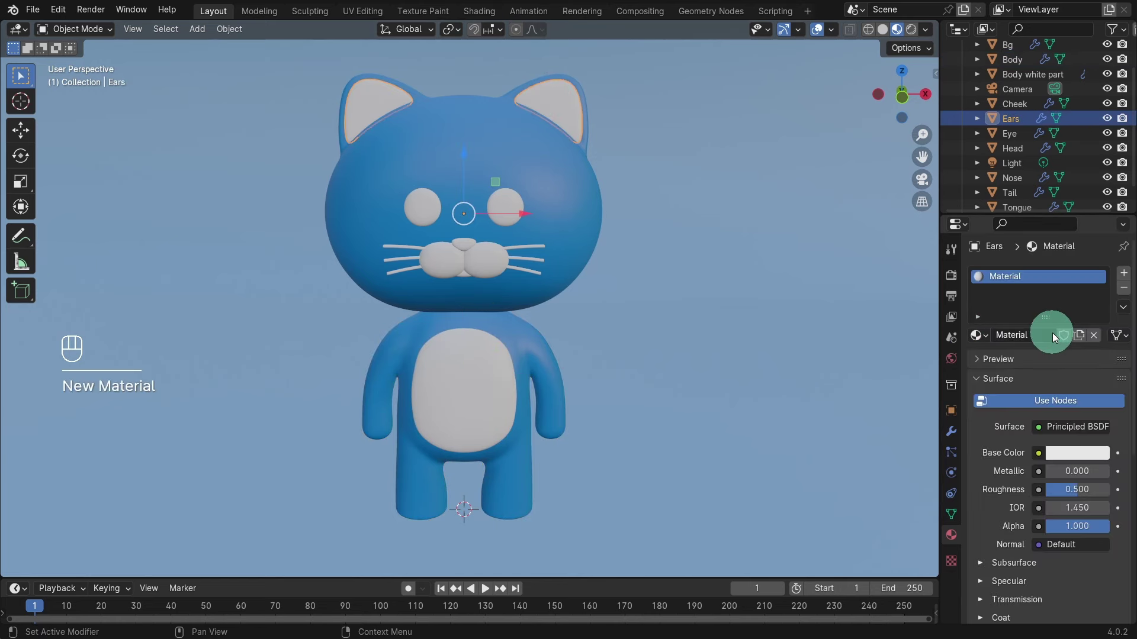
click(1066, 452)
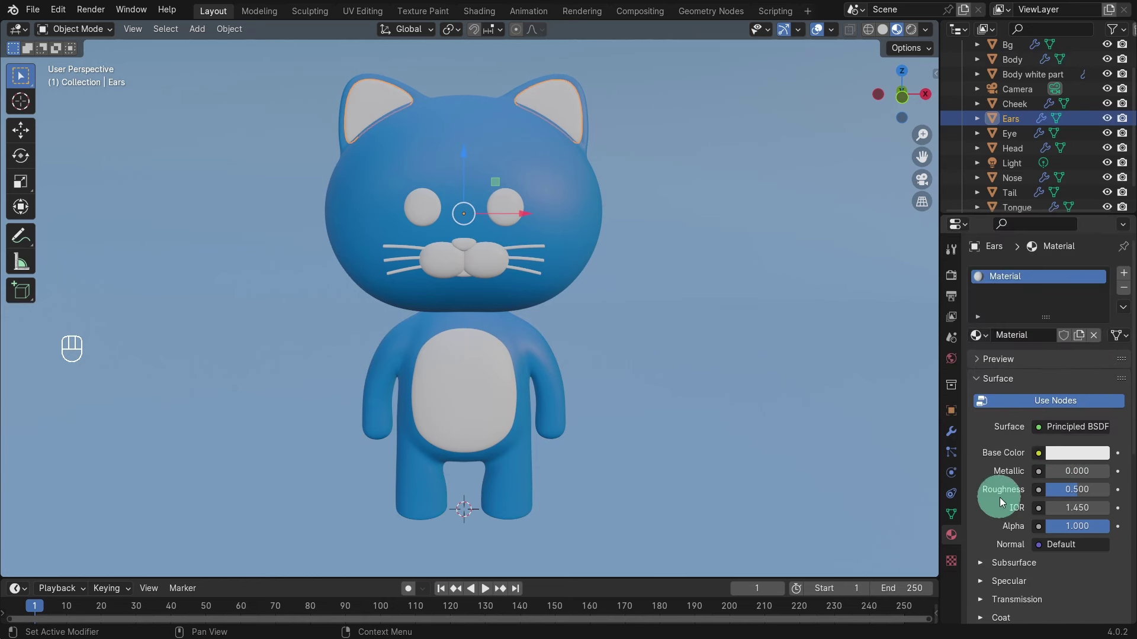
click(1033, 335)
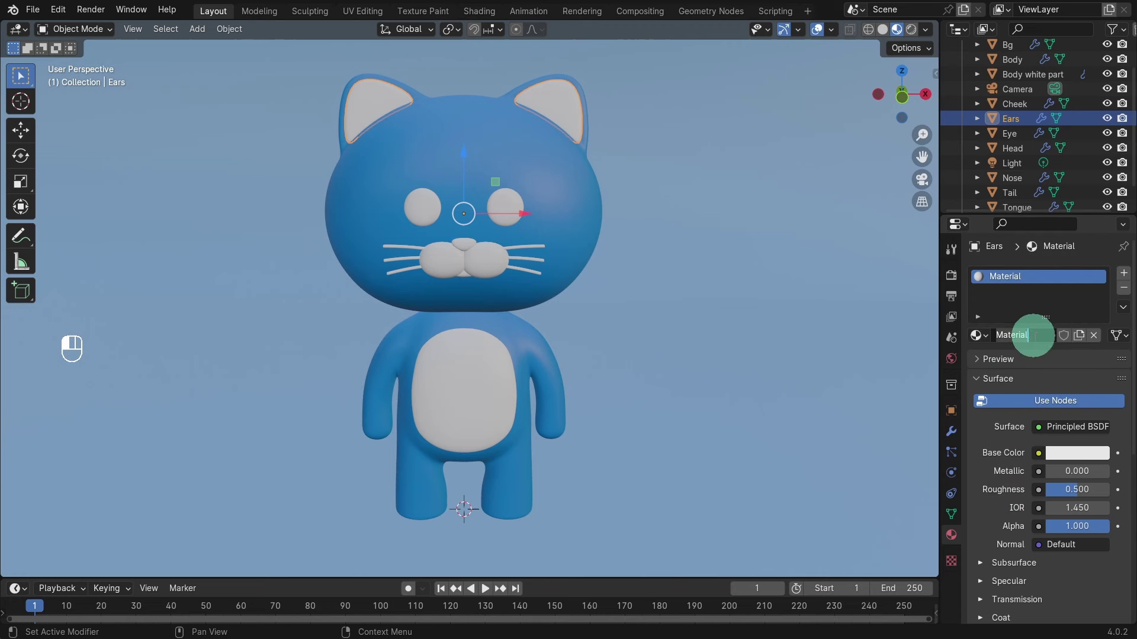
key(BackSpace)
text(White)
key(Return)
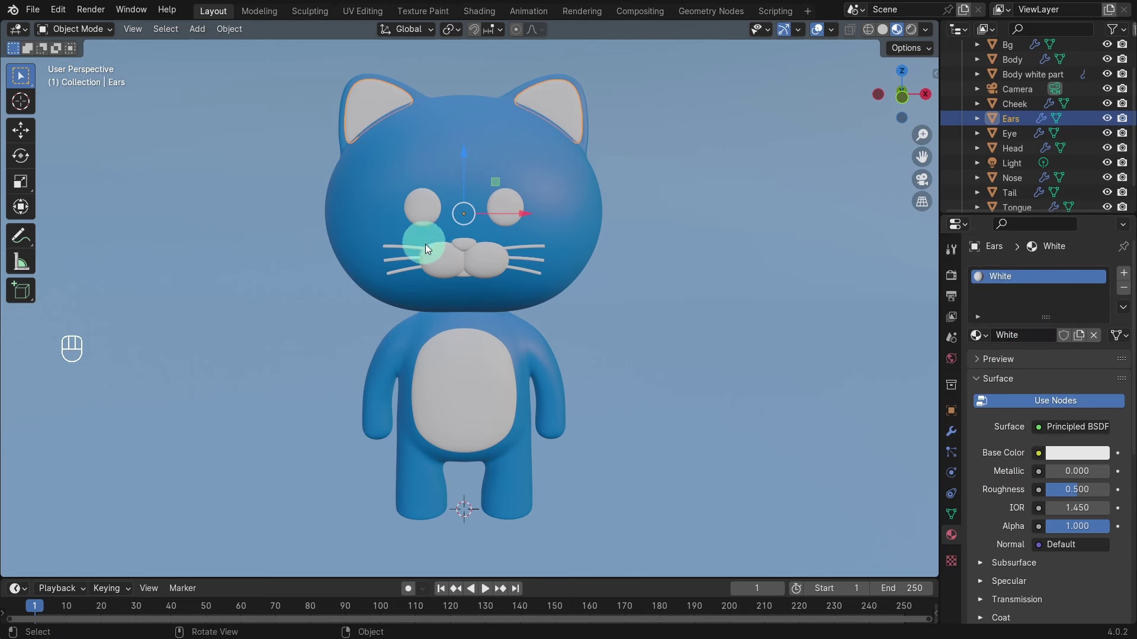
Link the ears' White material to the white belly part, the cheeks and the whiskers
click(445, 254)
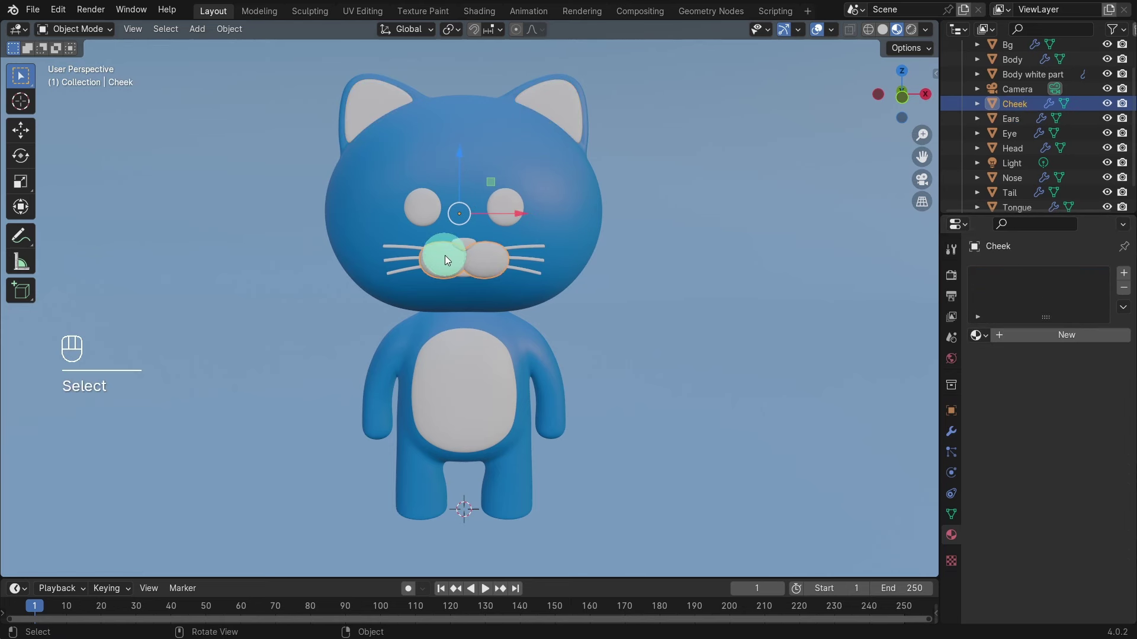
ctrl+click(487, 412)
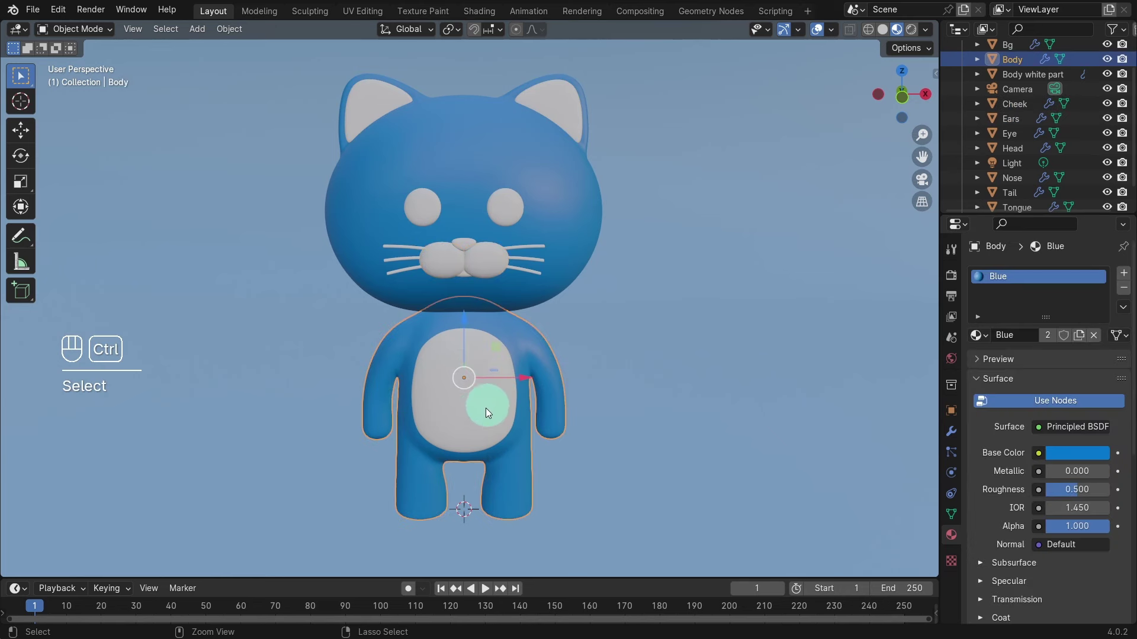
click(460, 398)
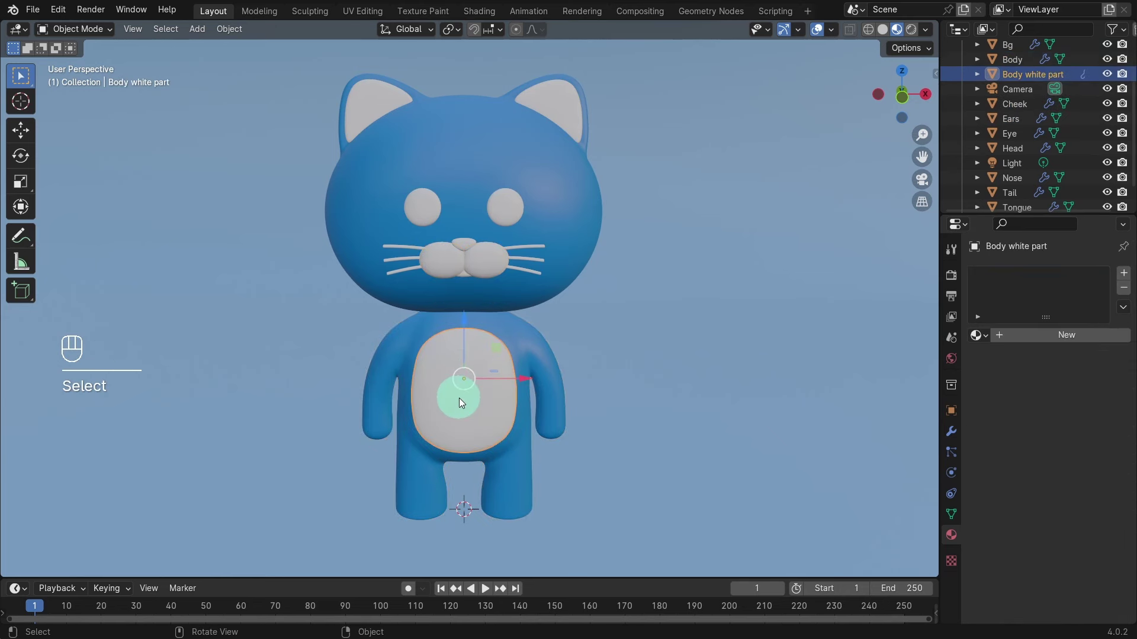
shift+click(435, 253)
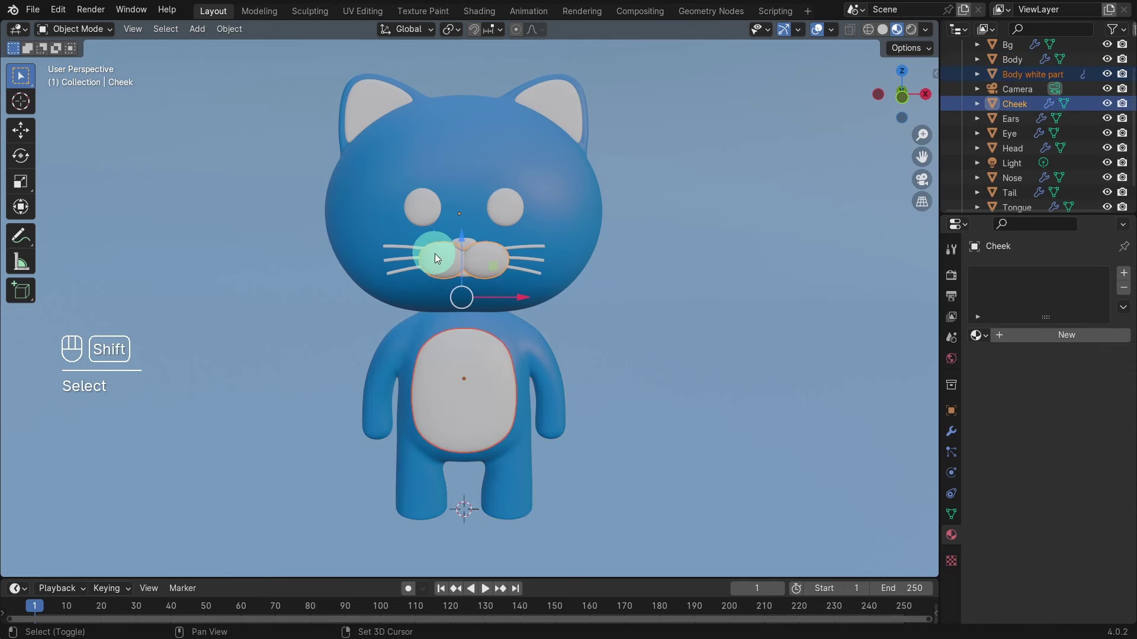
shift+click(413, 247)
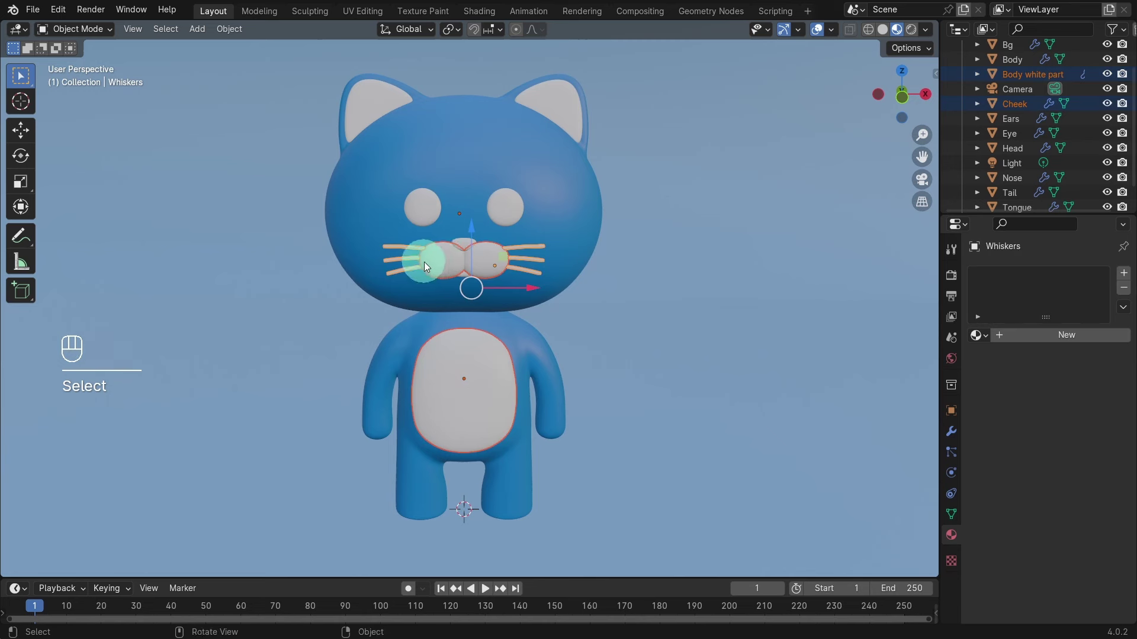
shift+click(368, 101)
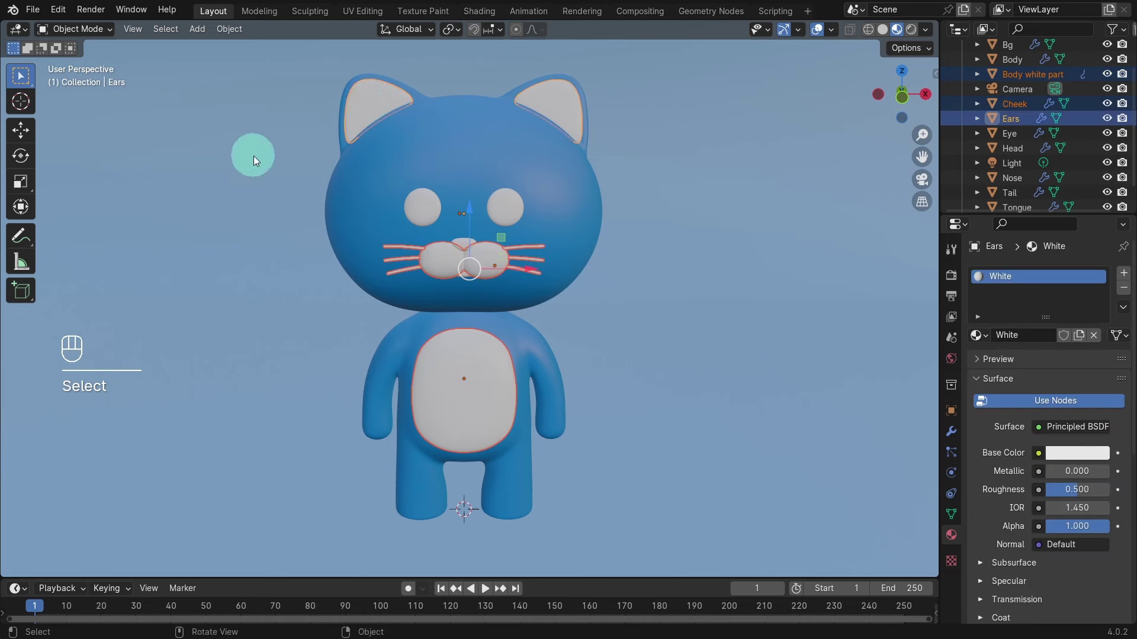
key(ctrl+l)
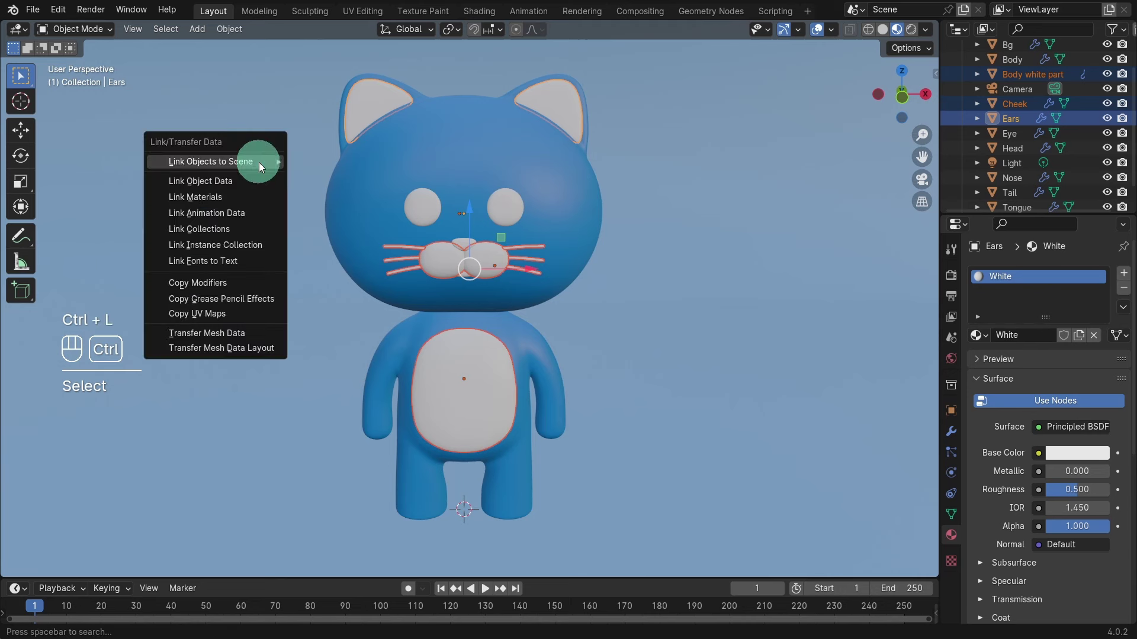
mouse_move(258, 163)
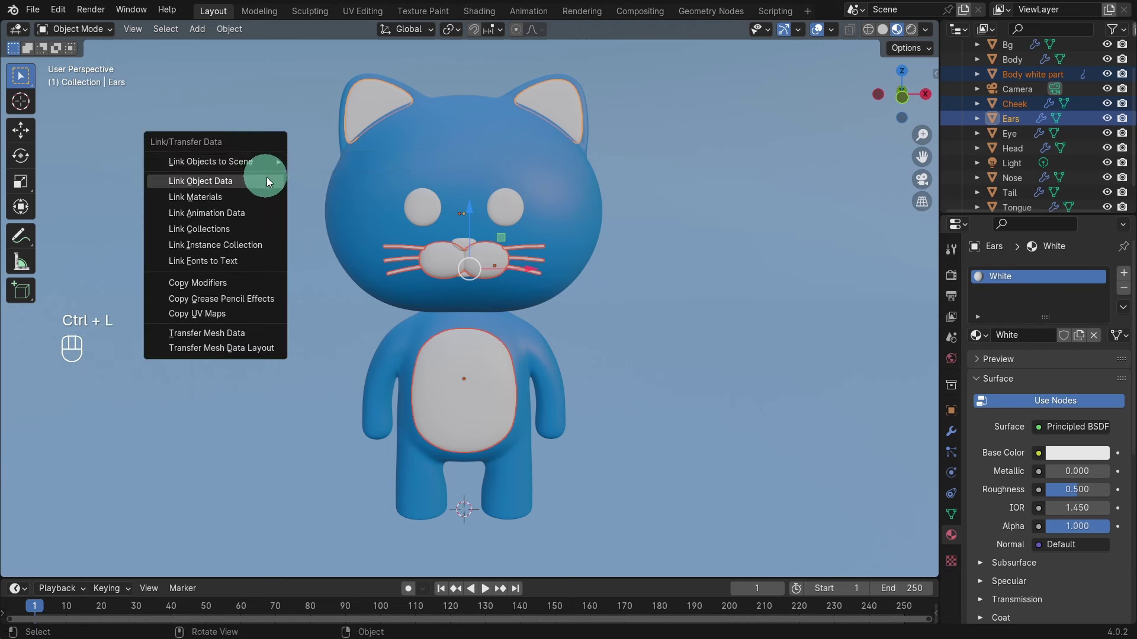
click(218, 197)
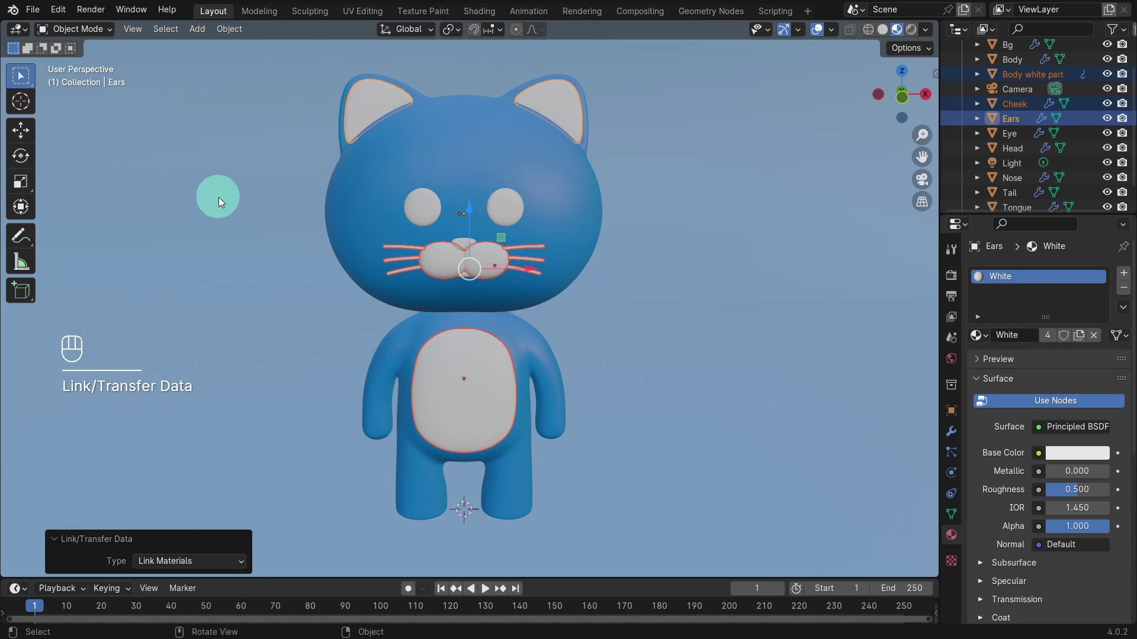
Check which material is assigned to the white belly part, the inner ears and the cheeks
click(311, 331)
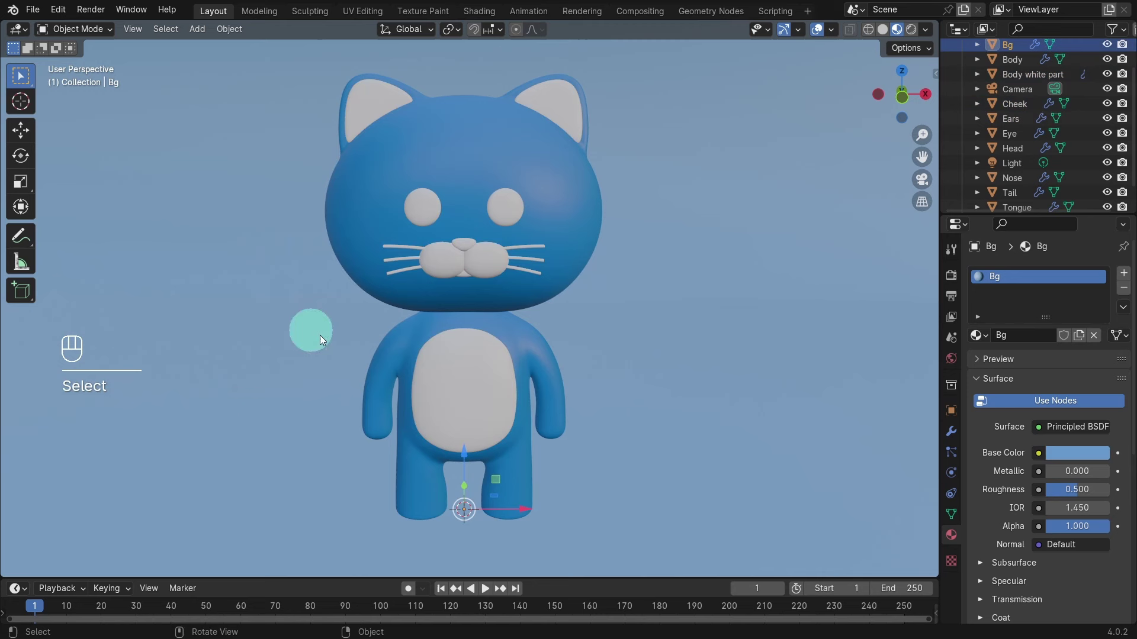
click(461, 371)
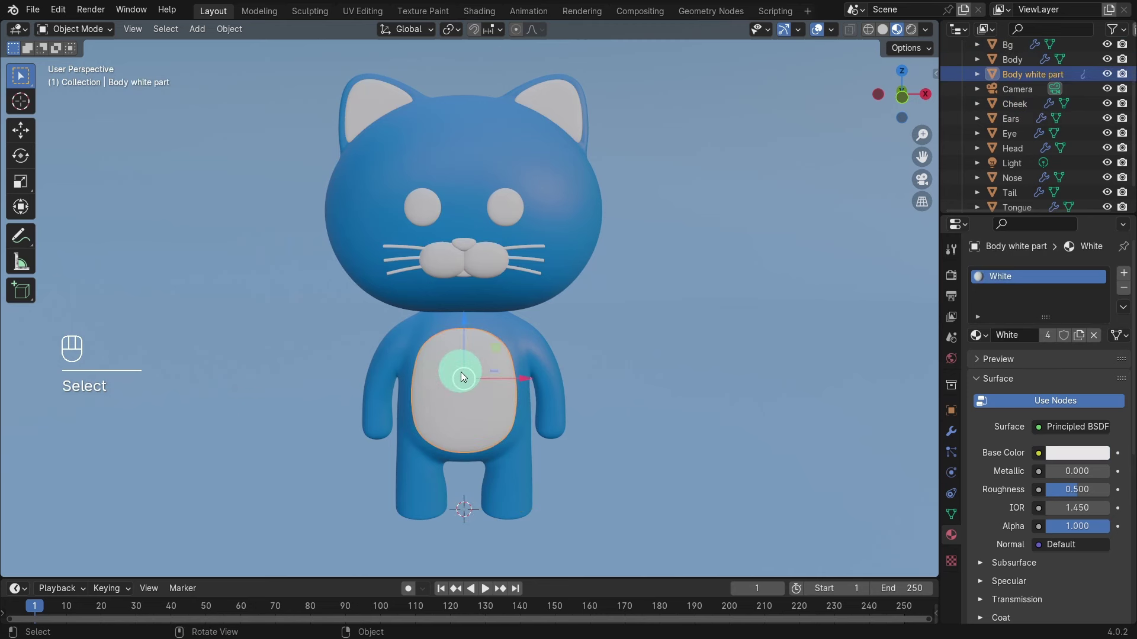
click(1005, 276)
click(500, 215)
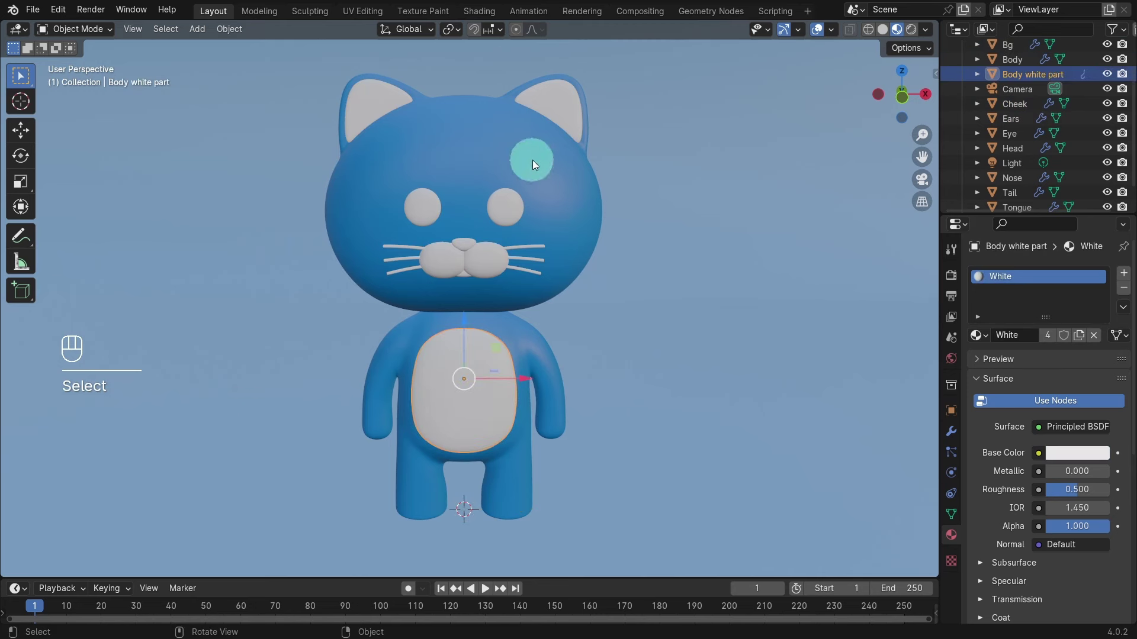
click(548, 105)
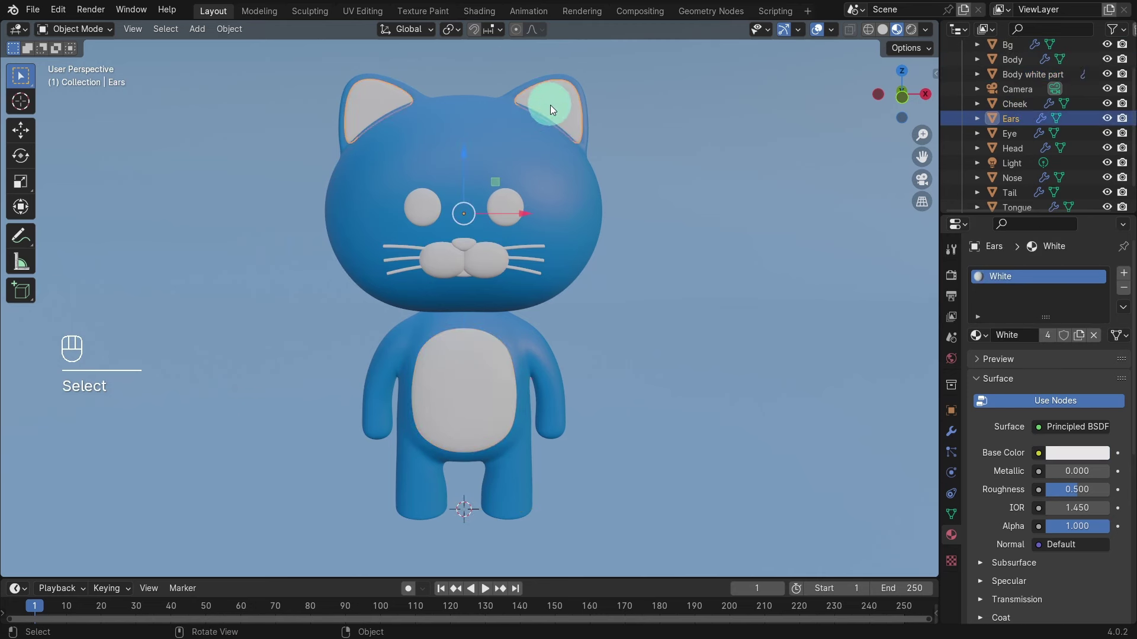
click(484, 264)
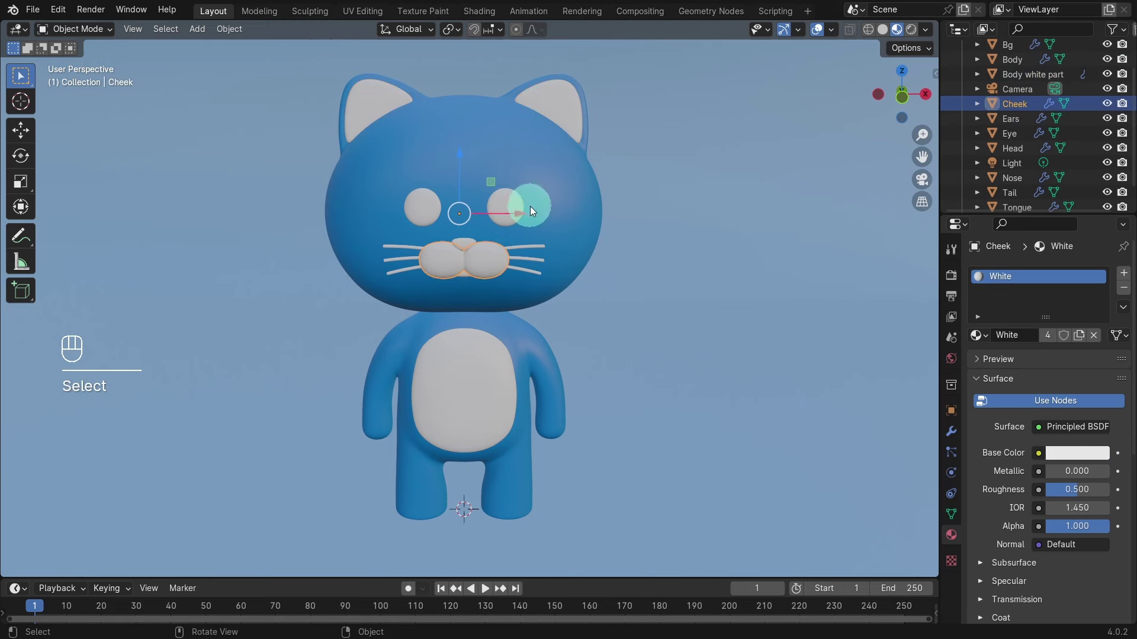
Create a new material named Black on the cat's eyes and set its base color to pure black
click(499, 202)
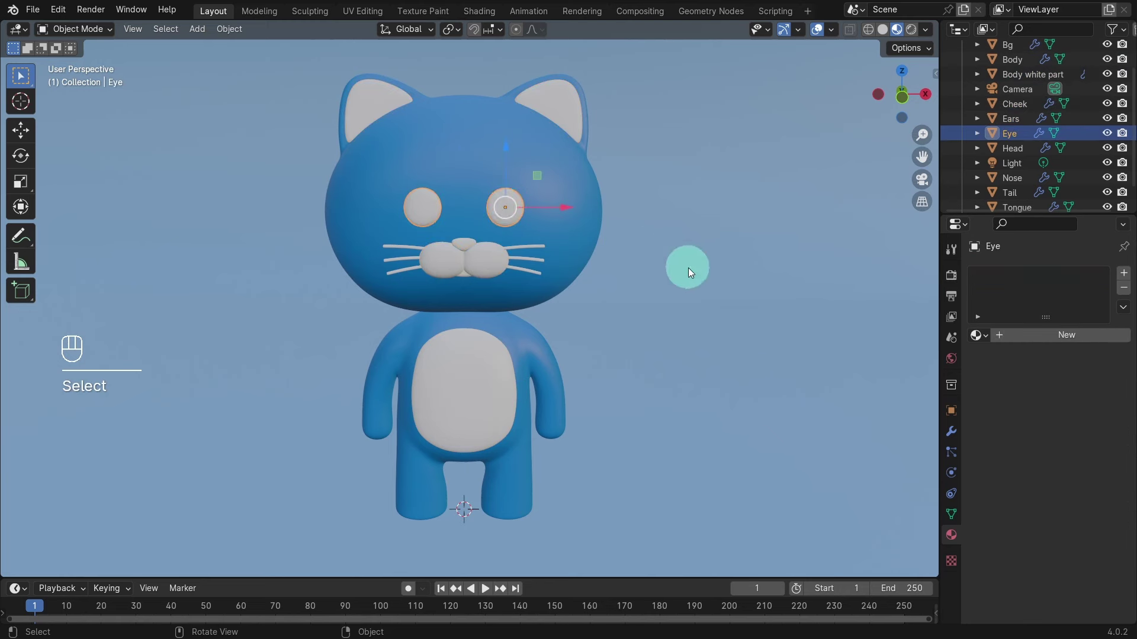
click(1045, 333)
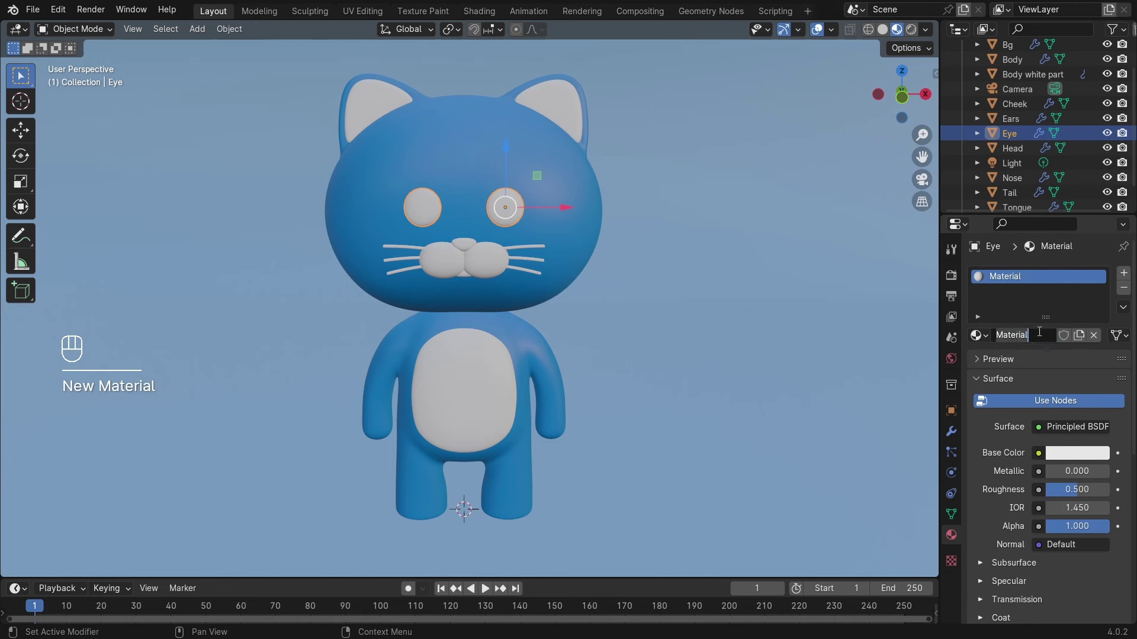
click(1036, 334)
key(BackSpace)
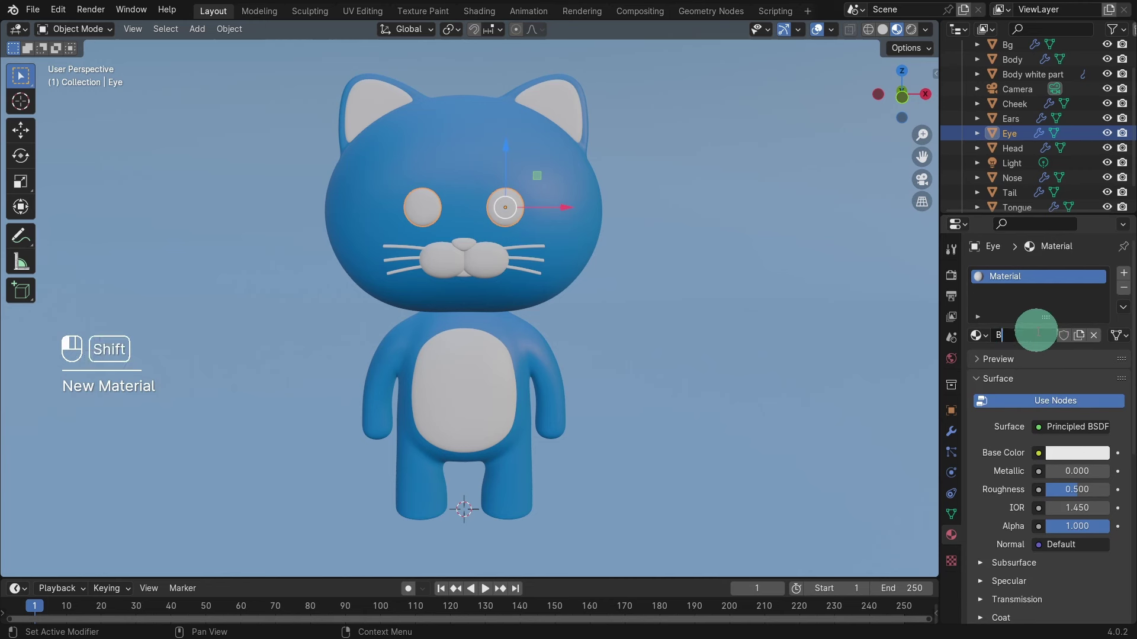
text(Black)
key(Return)
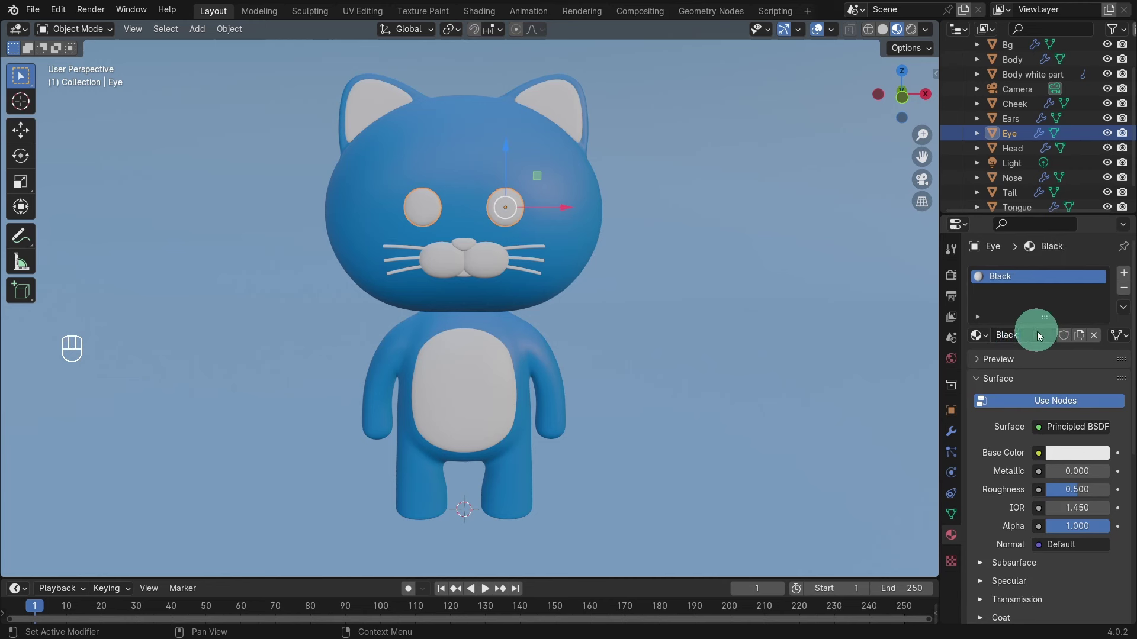
click(1072, 454)
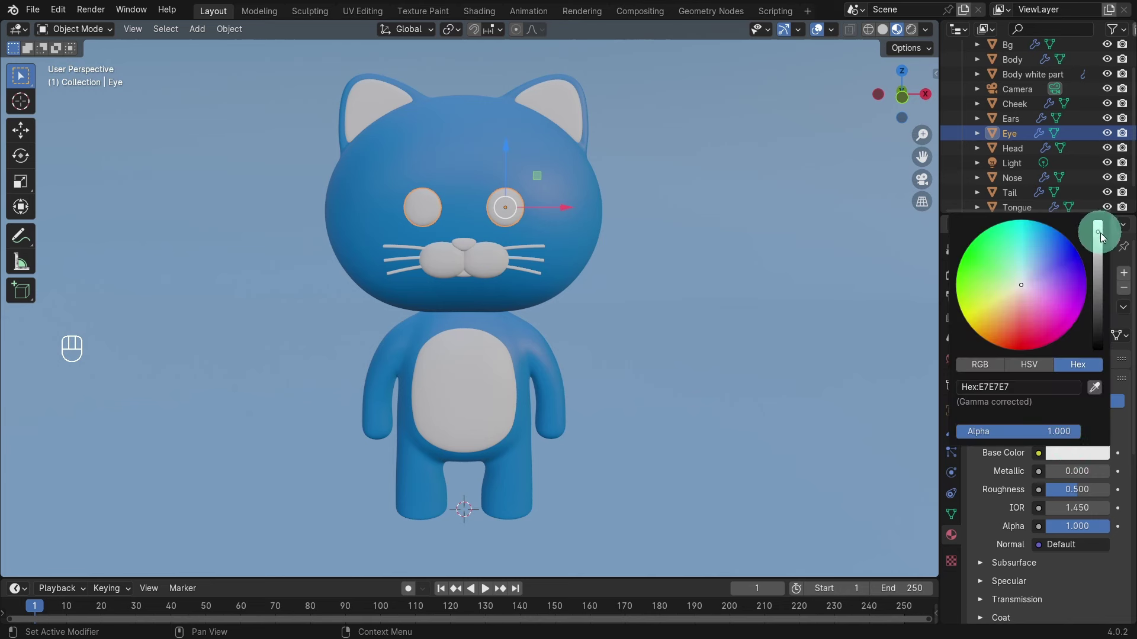
drag(1099, 232, 1098, 342)
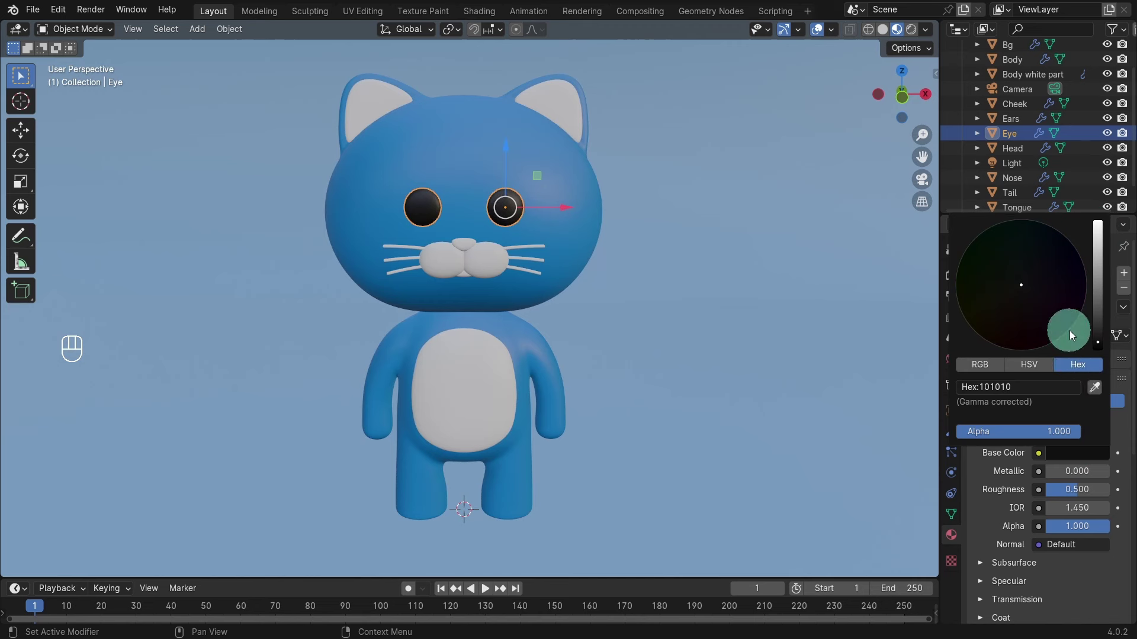
click(1097, 346)
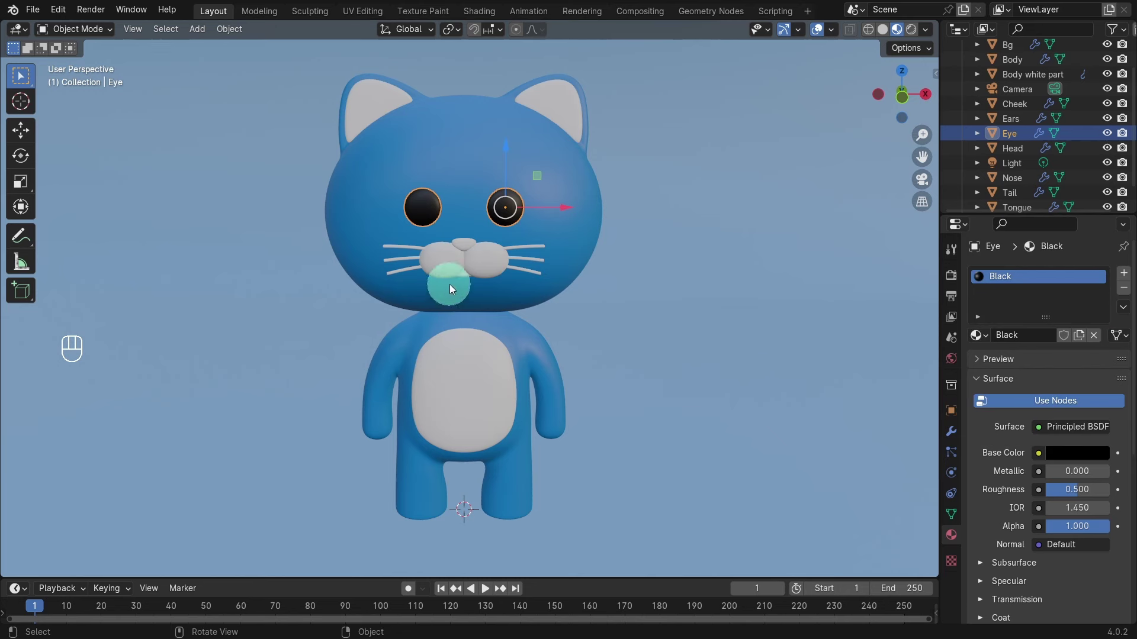
Create a new material named Pink on the nose and give it a medium pink base color
click(462, 244)
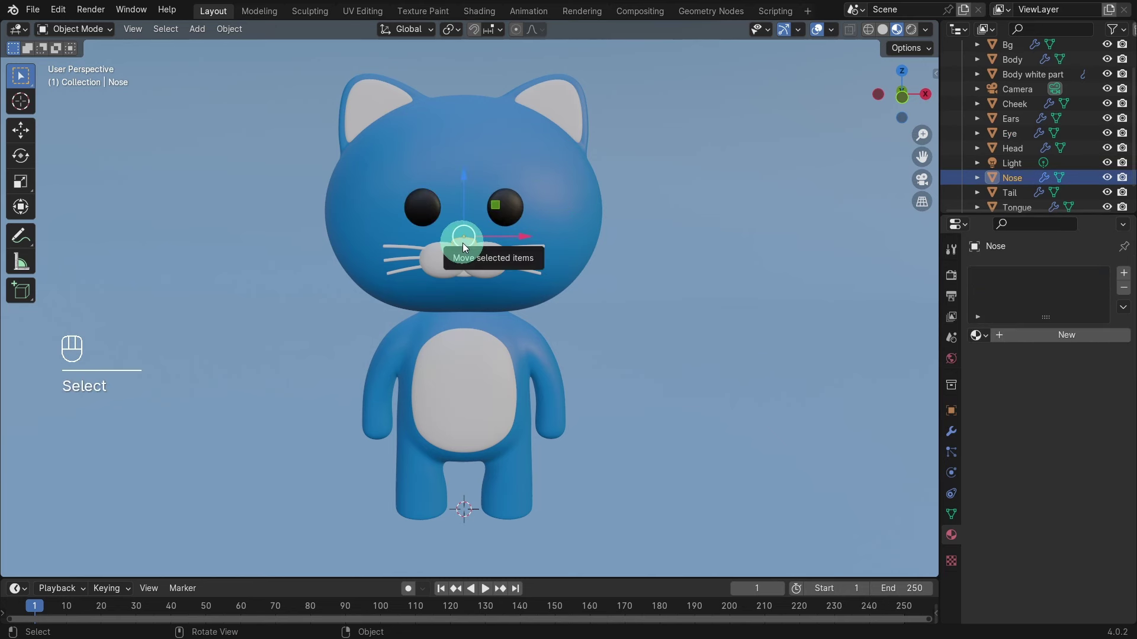
click(1072, 335)
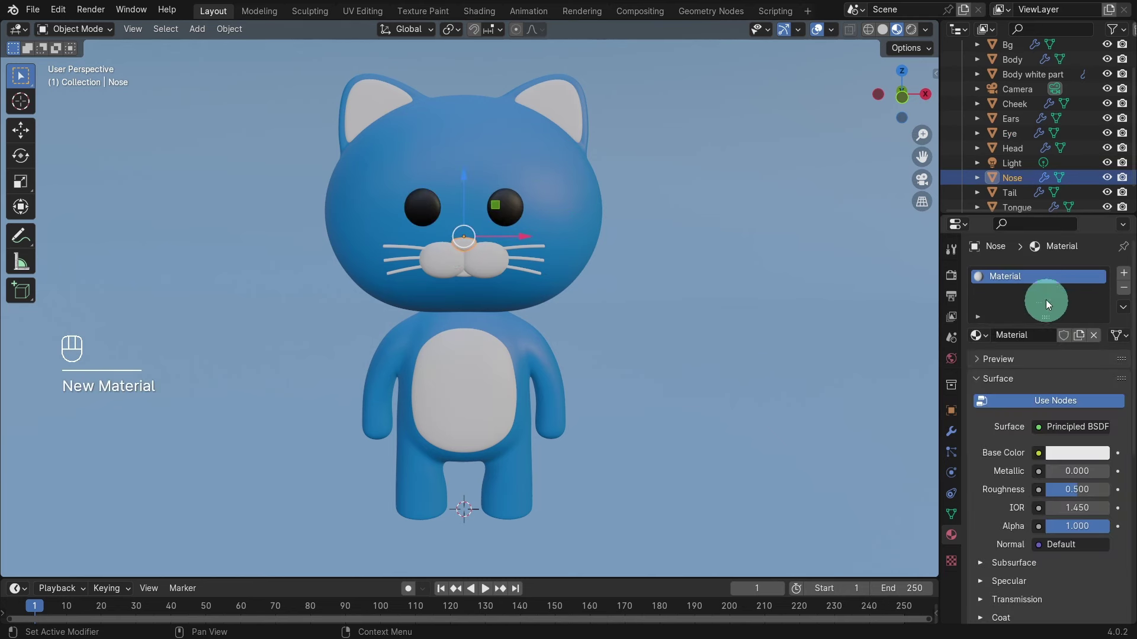
double_click(1039, 335)
key(BackSpace)
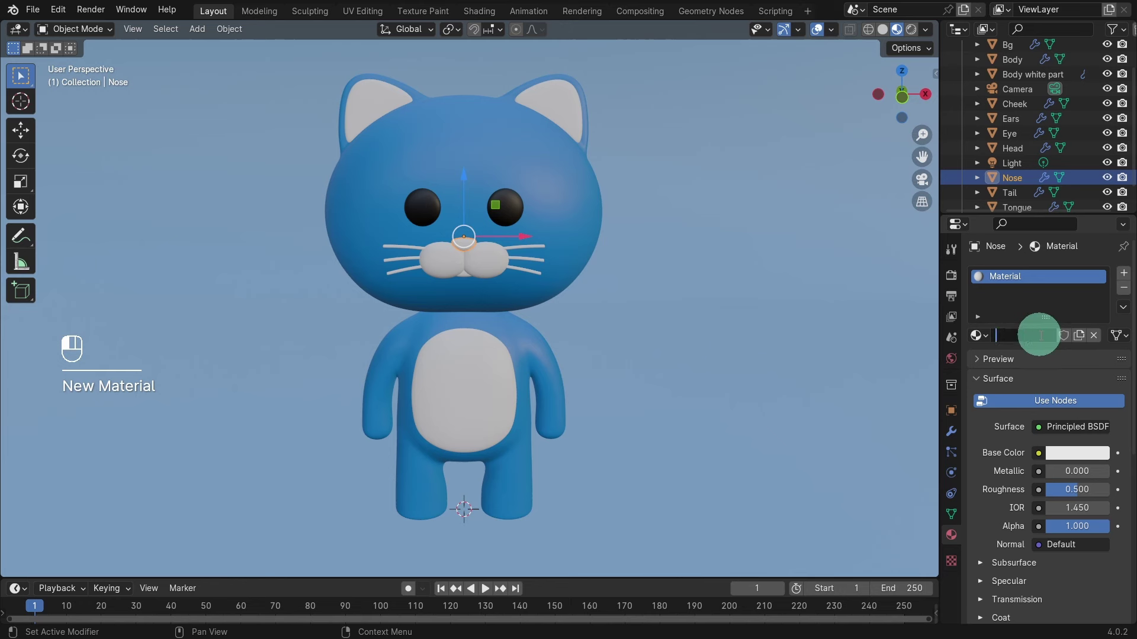
text(Pink)
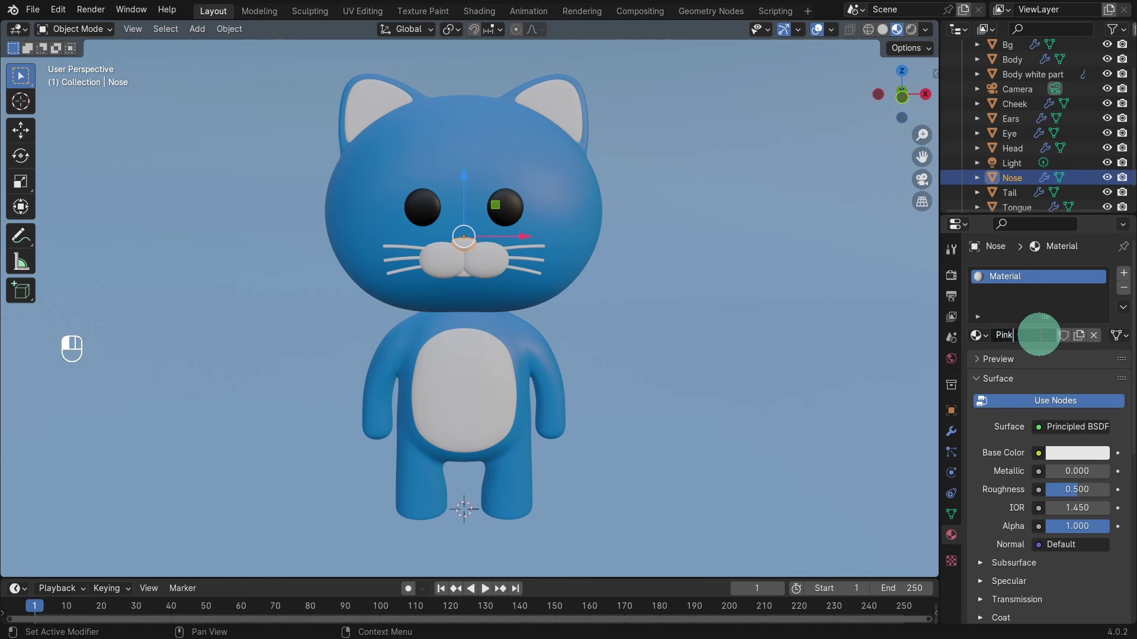
key(Return)
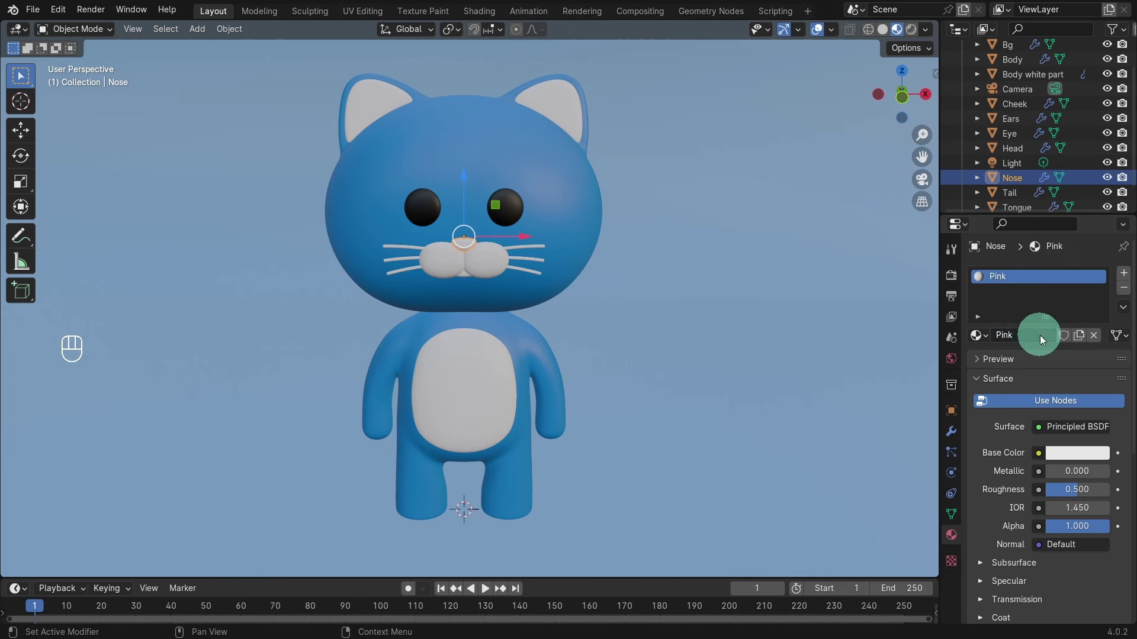
click(1074, 453)
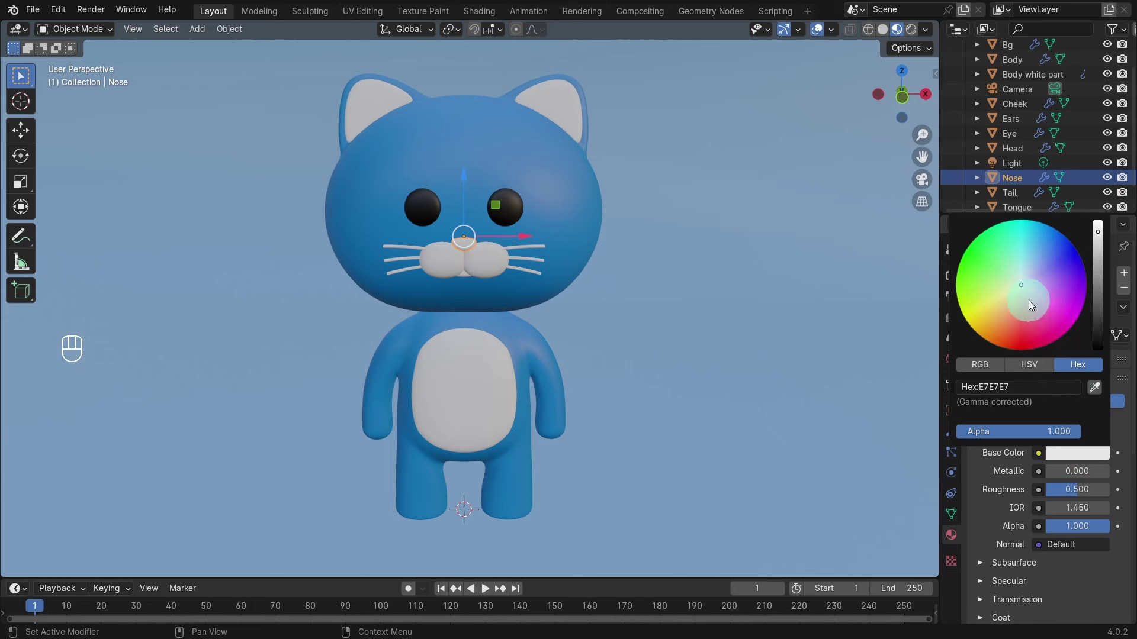
drag(1028, 300, 1042, 311)
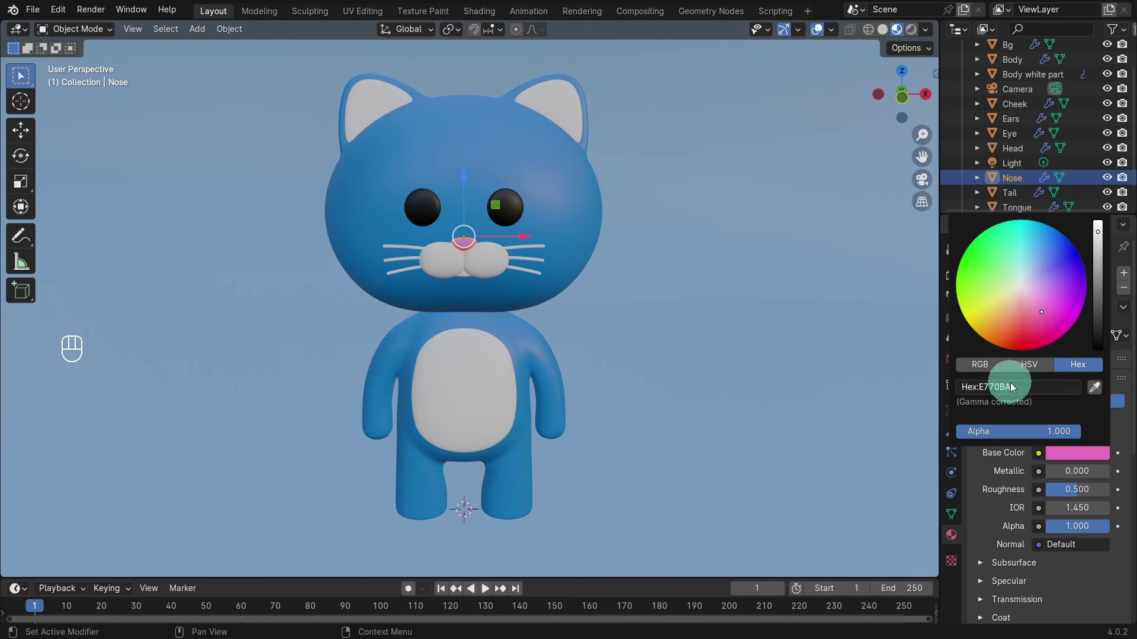
Create a new material named Red on the tongue and give it a strong red base color
click(463, 275)
click(463, 276)
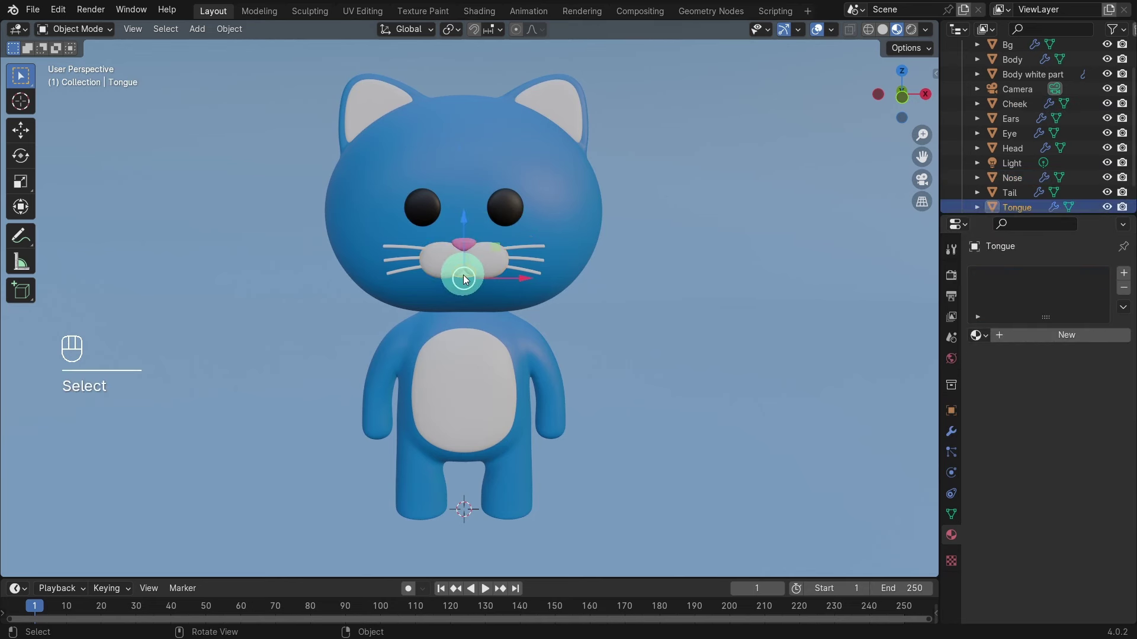
click(1053, 335)
double_click(1030, 336)
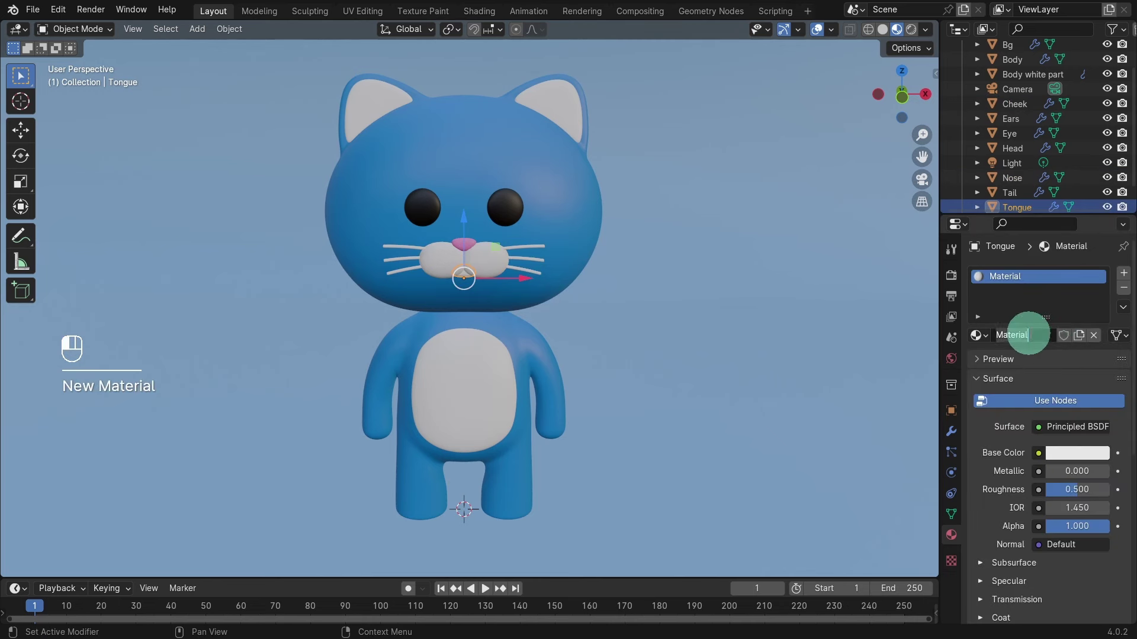
key(BackSpace)
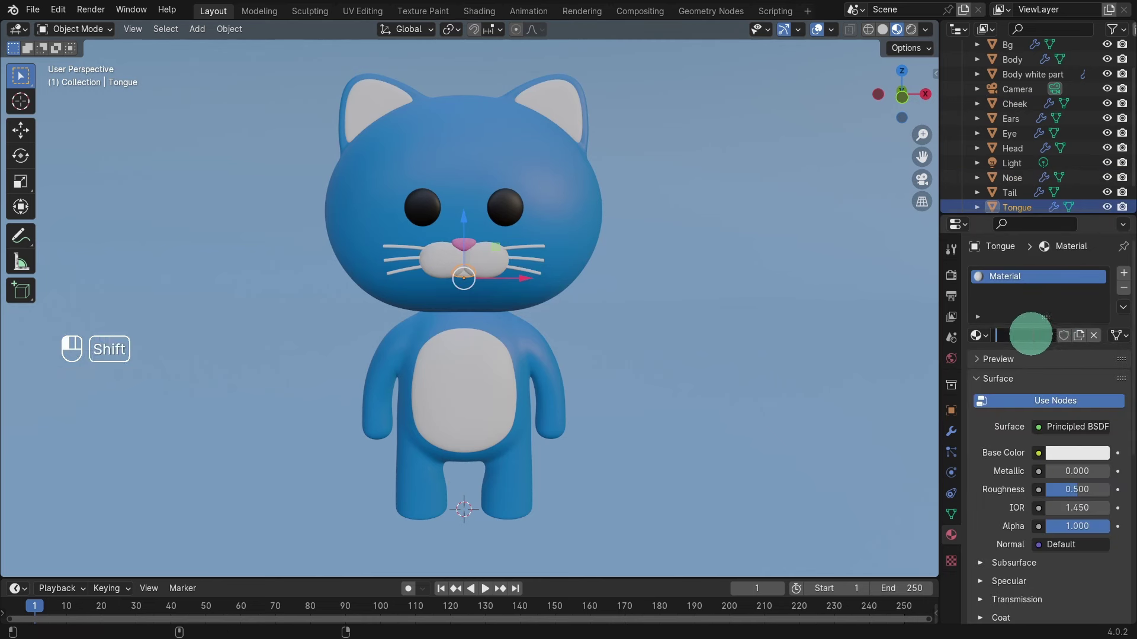
text(Red)
key(Return)
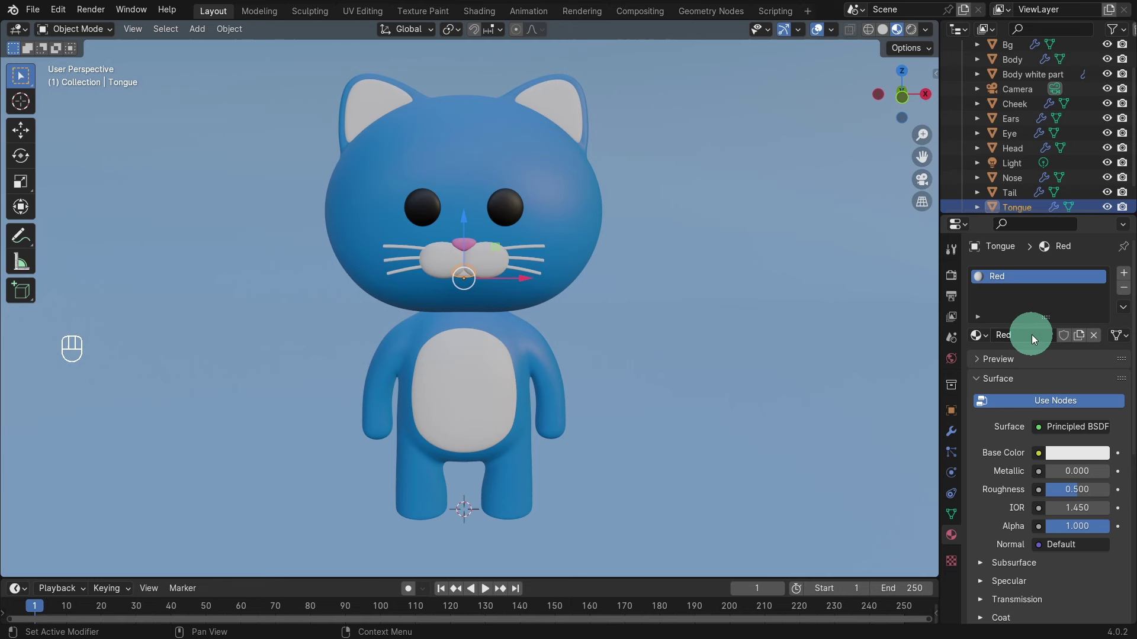
click(1075, 452)
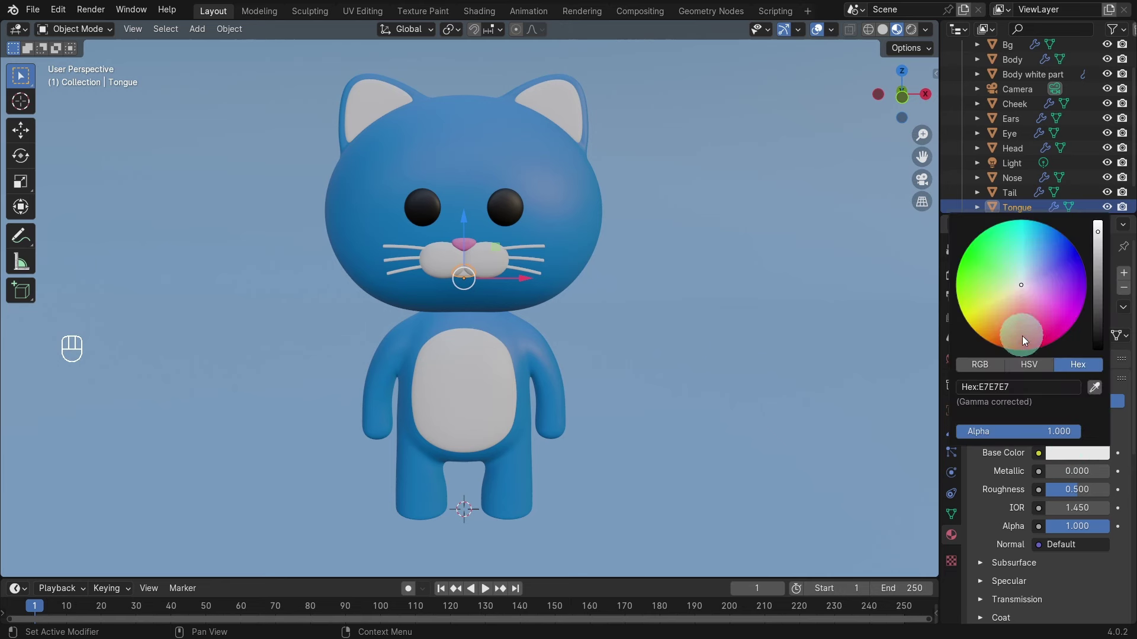
click(1019, 338)
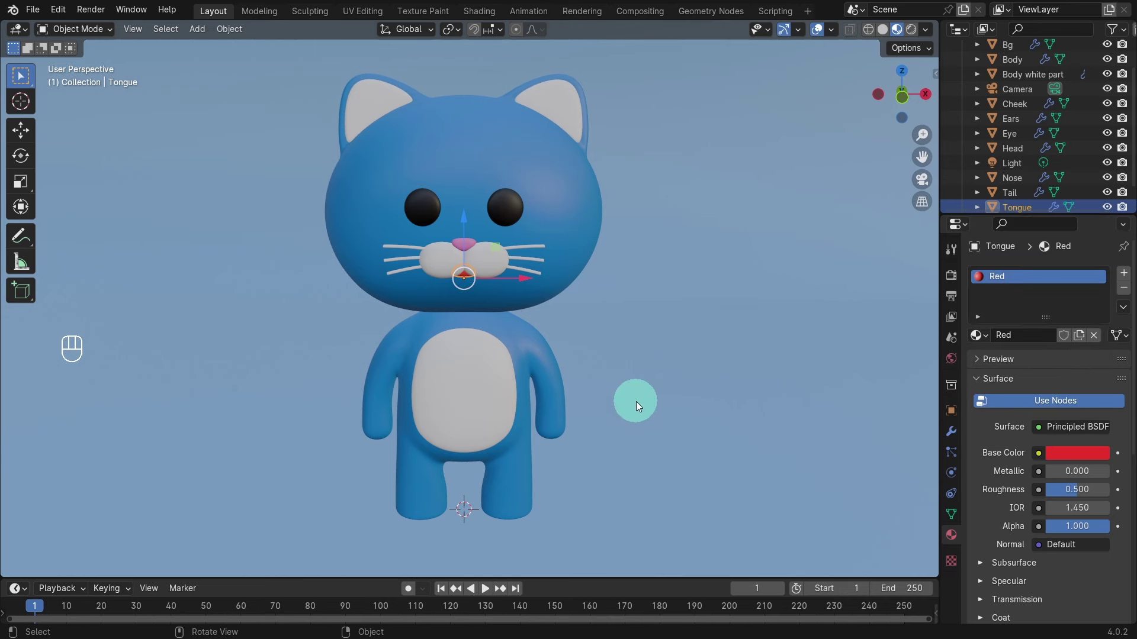
Select the cat's body, hide the Bg backdrop and turn on X-ray display
click(510, 333)
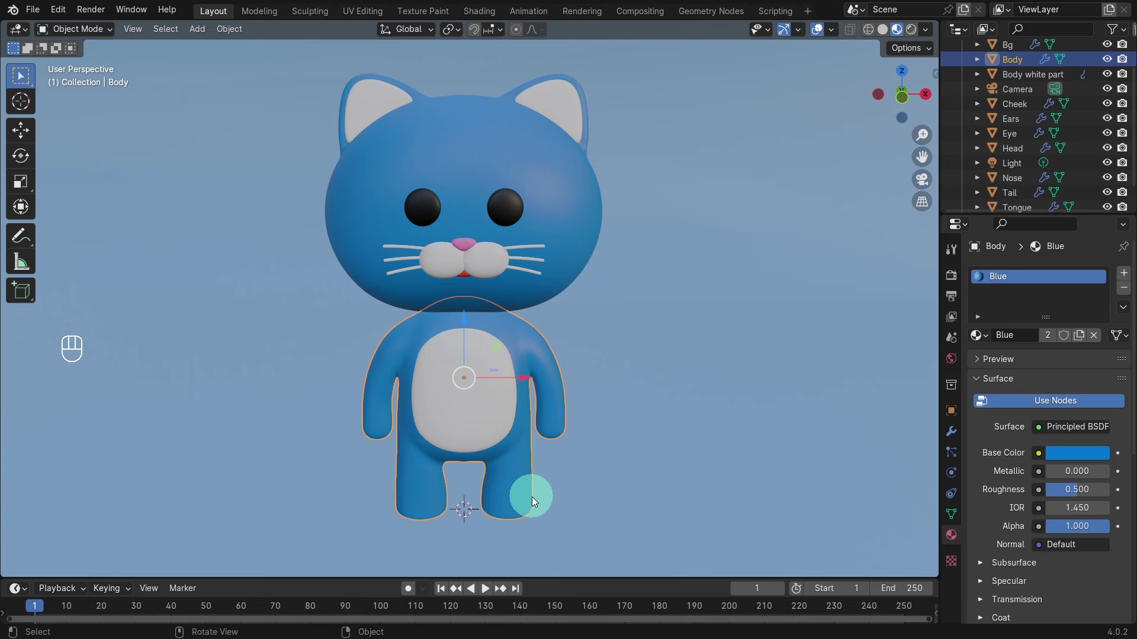
click(1107, 45)
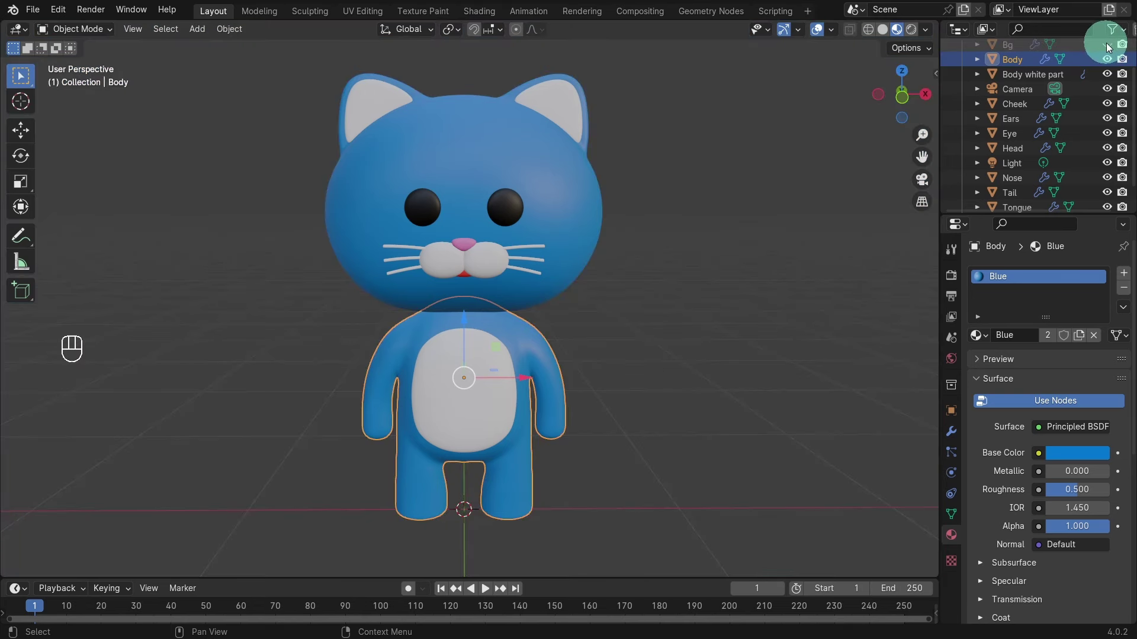
click(846, 31)
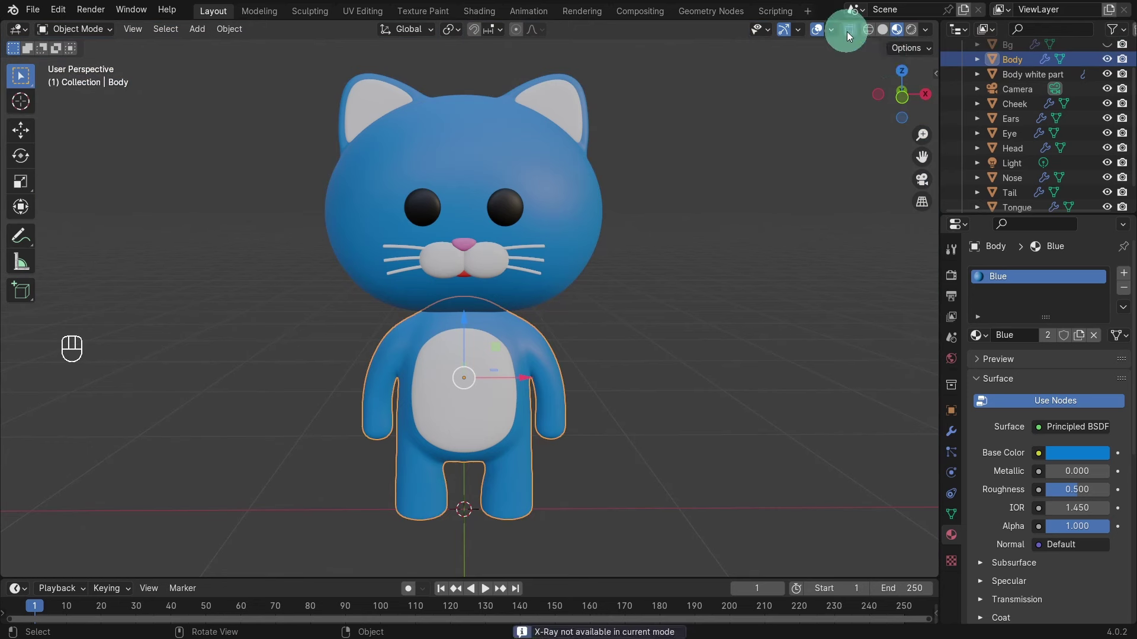
In the body's Edit Mode, select all vertices of both feet, up to the edge loop above the soles, from the front view
key(Tab)
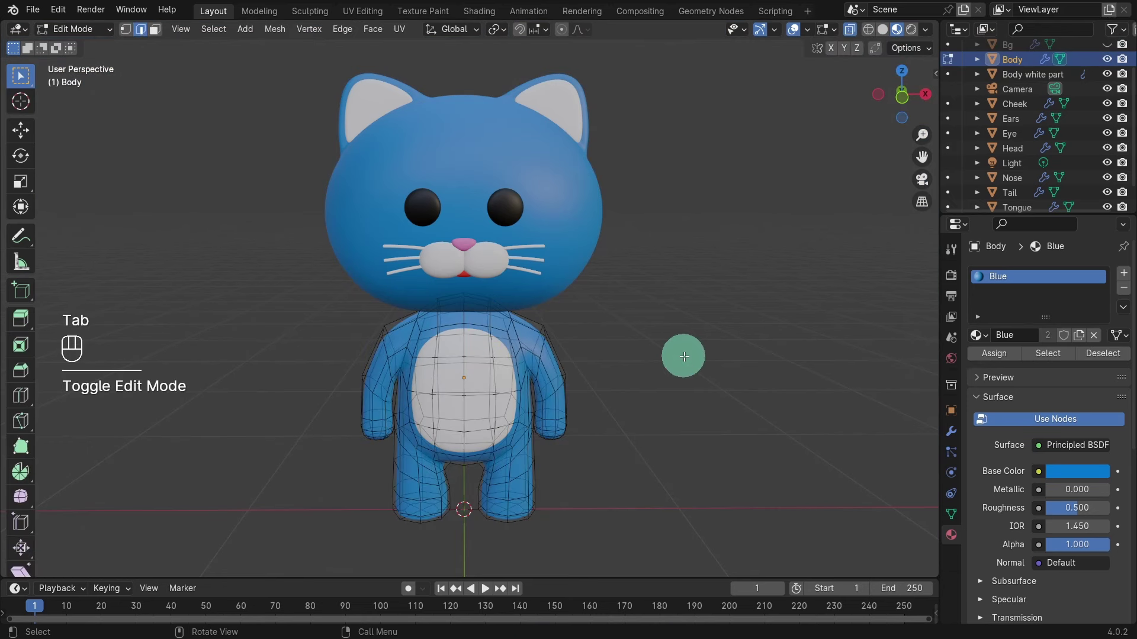
key(KP_1)
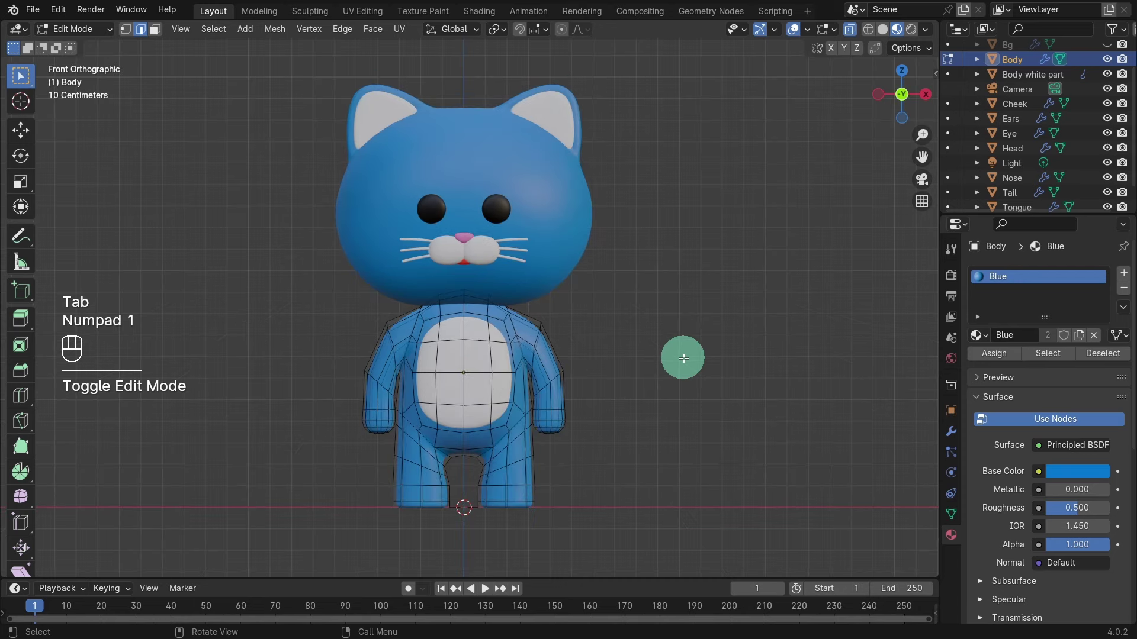
scroll(342, 511, up, 1)
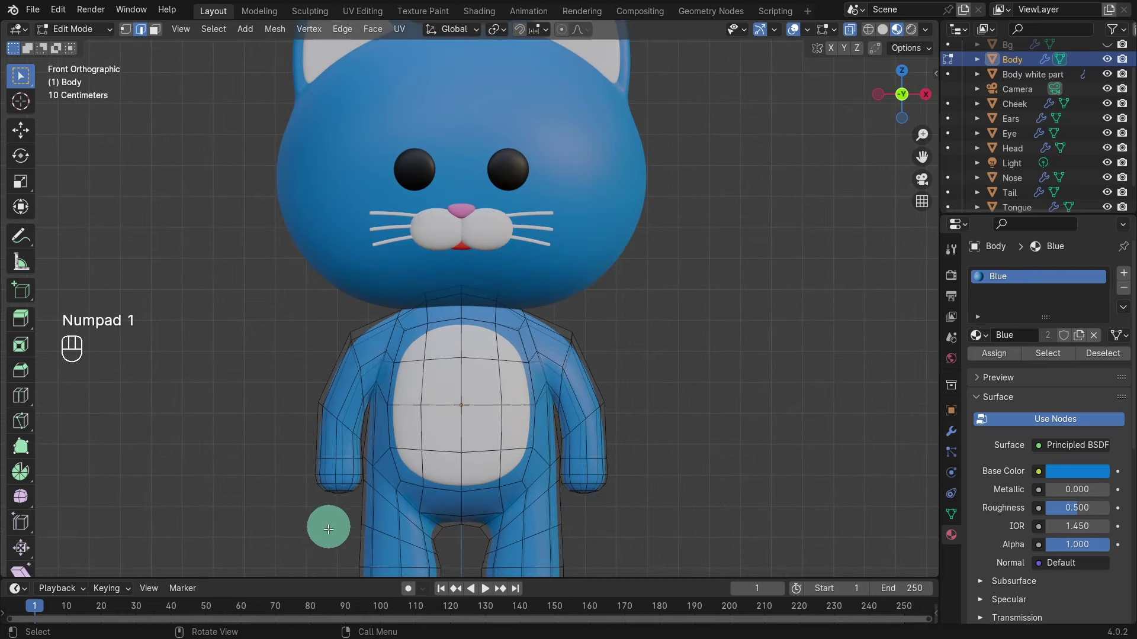
scroll(309, 546, up, 1)
shift+middle_drag(305, 512, 316, 323)
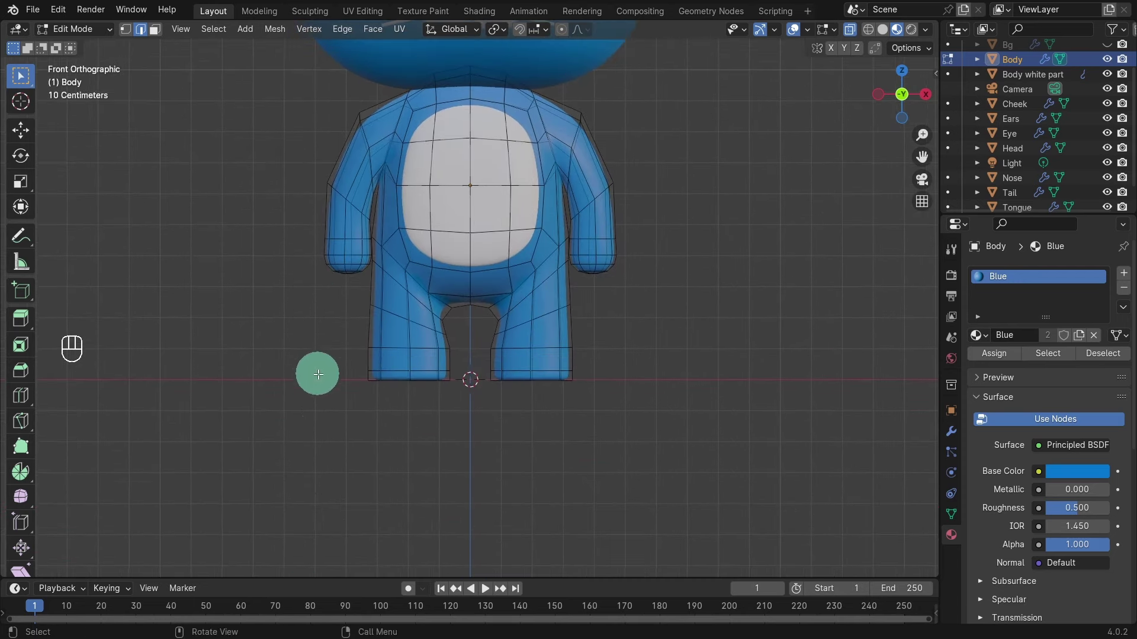
scroll(314, 373, up, 4)
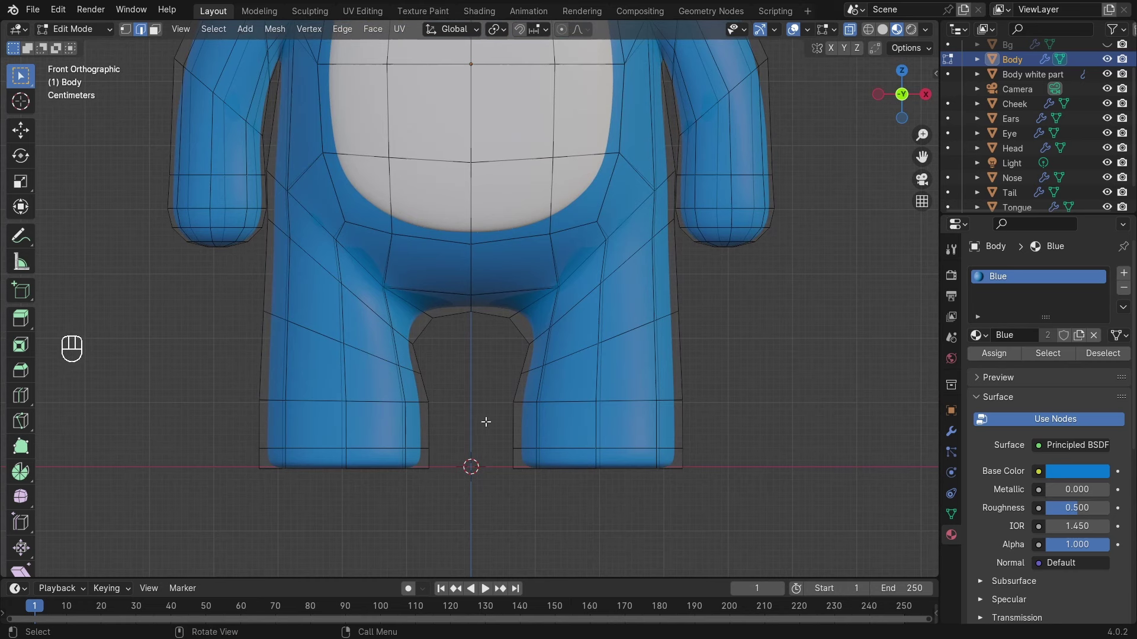
drag(485, 422, 485, 427)
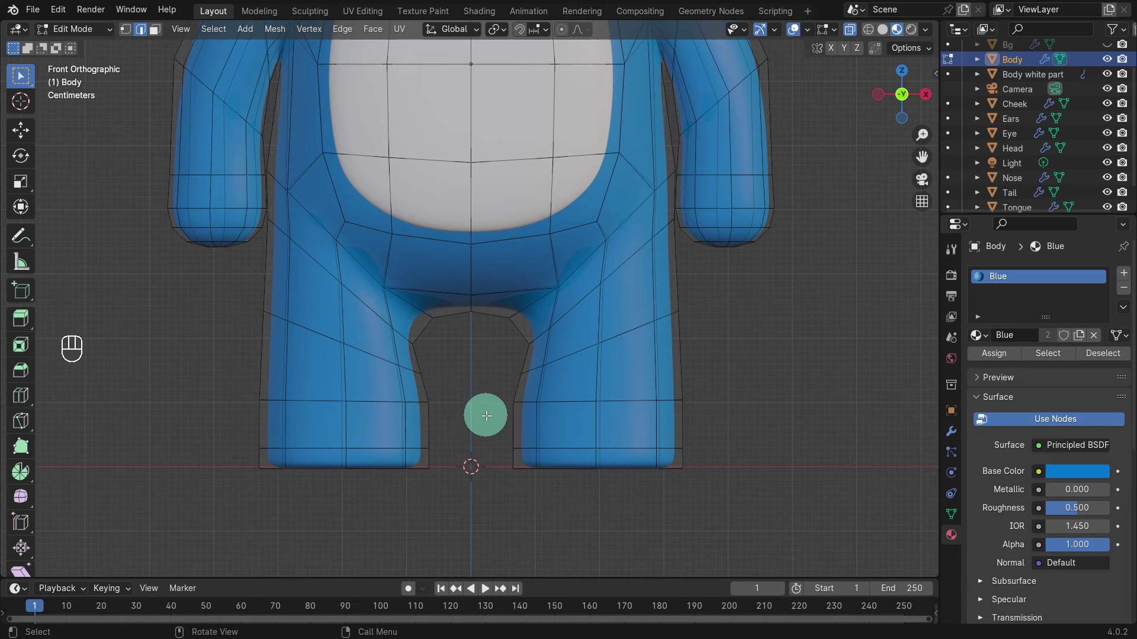
key(1)
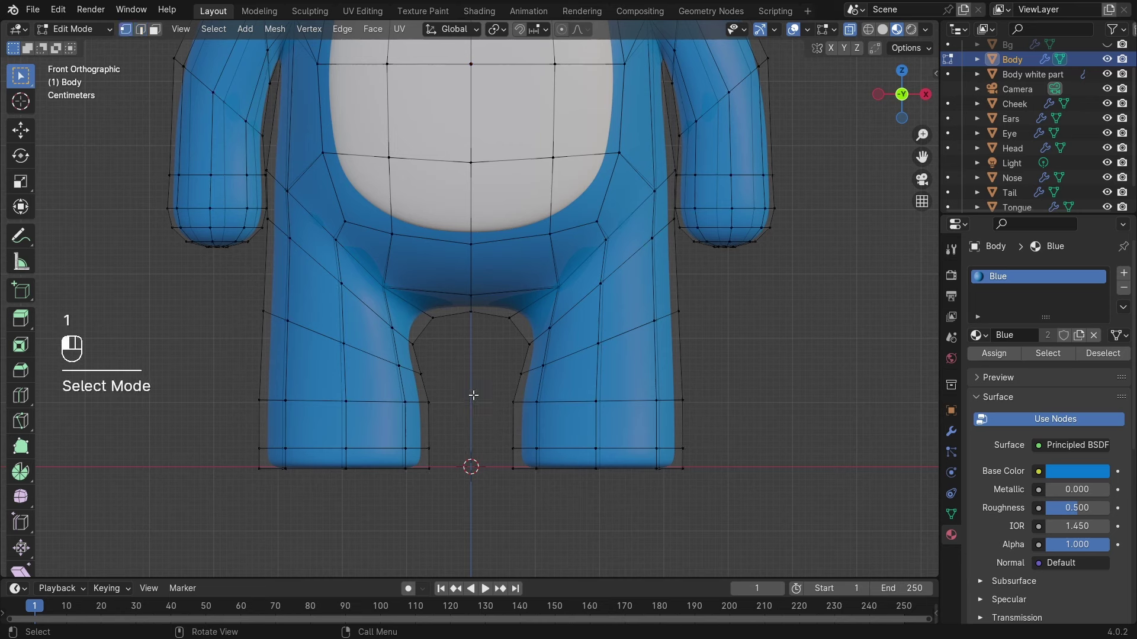
drag(473, 395, 734, 494)
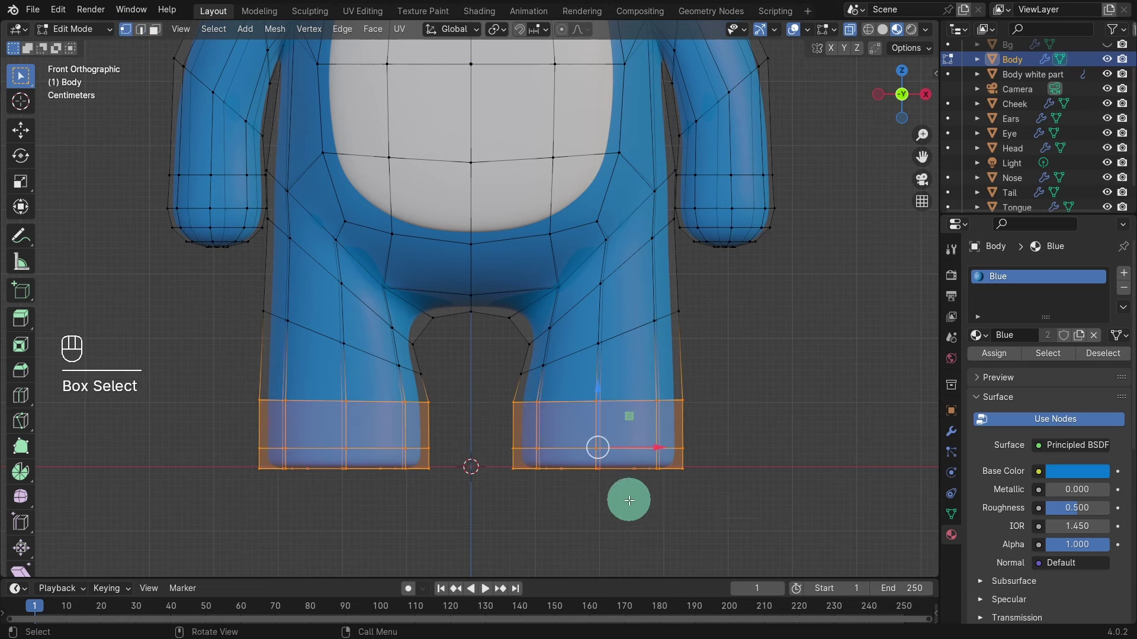
middle_drag(606, 510, 631, 502)
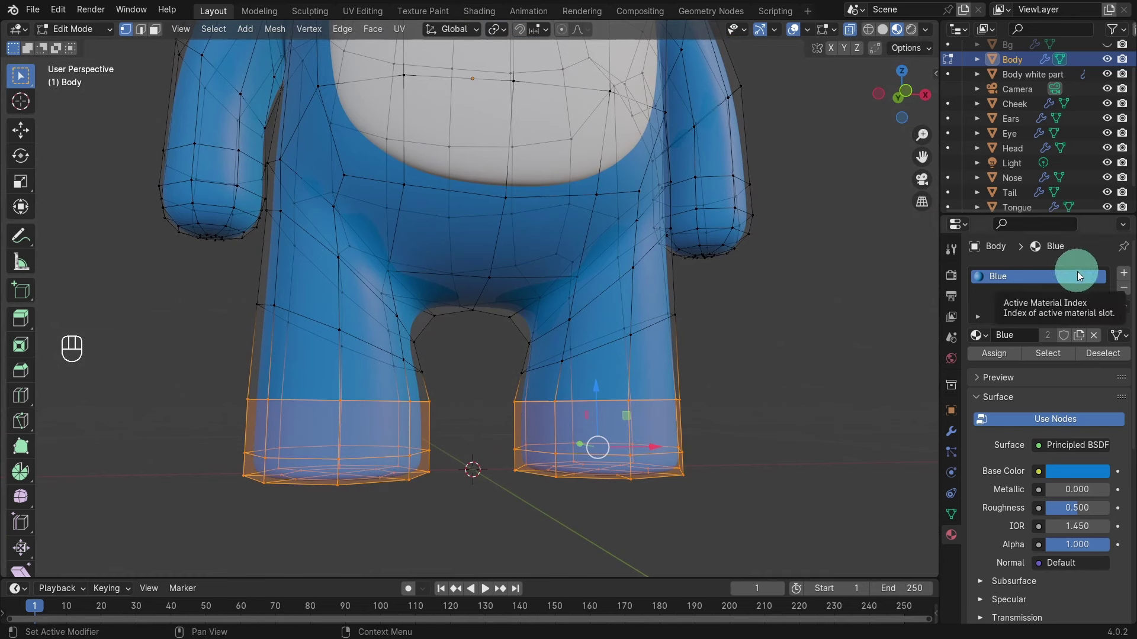
Add a second material slot to the body with a new material named White001 and assign it to the selected feet
click(1124, 274)
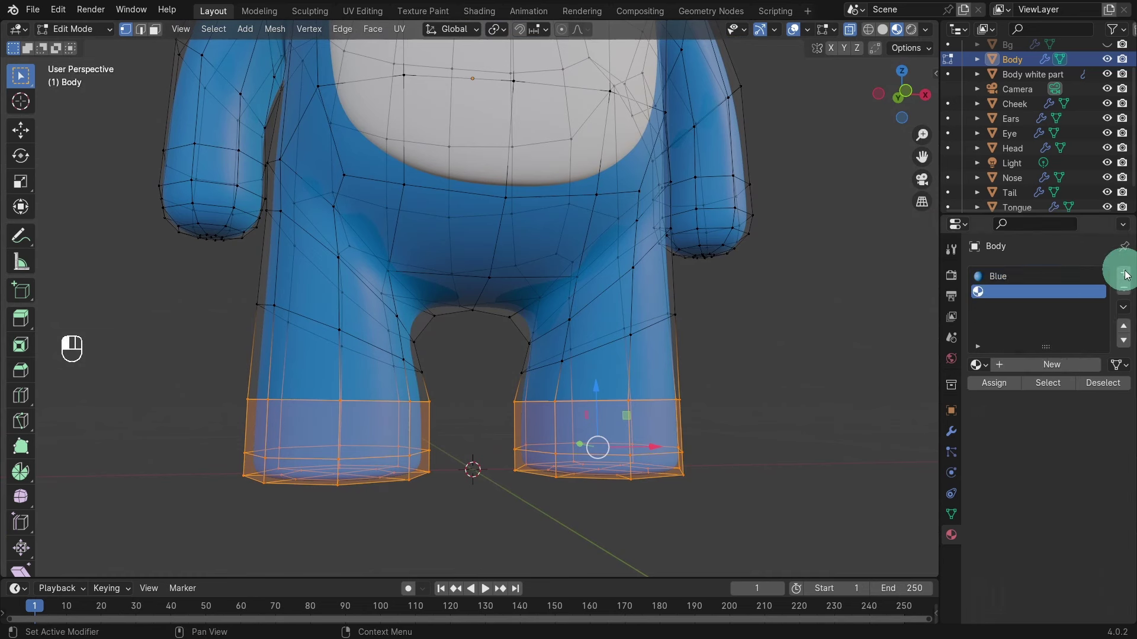
click(1050, 364)
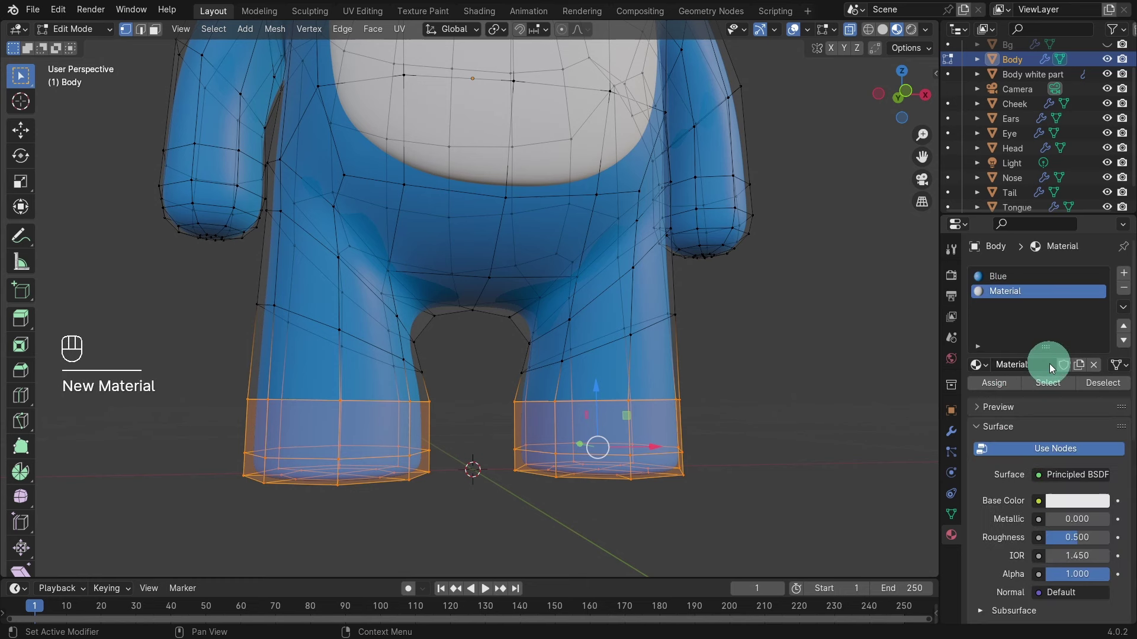
double_click(1043, 363)
key(BackSpace)
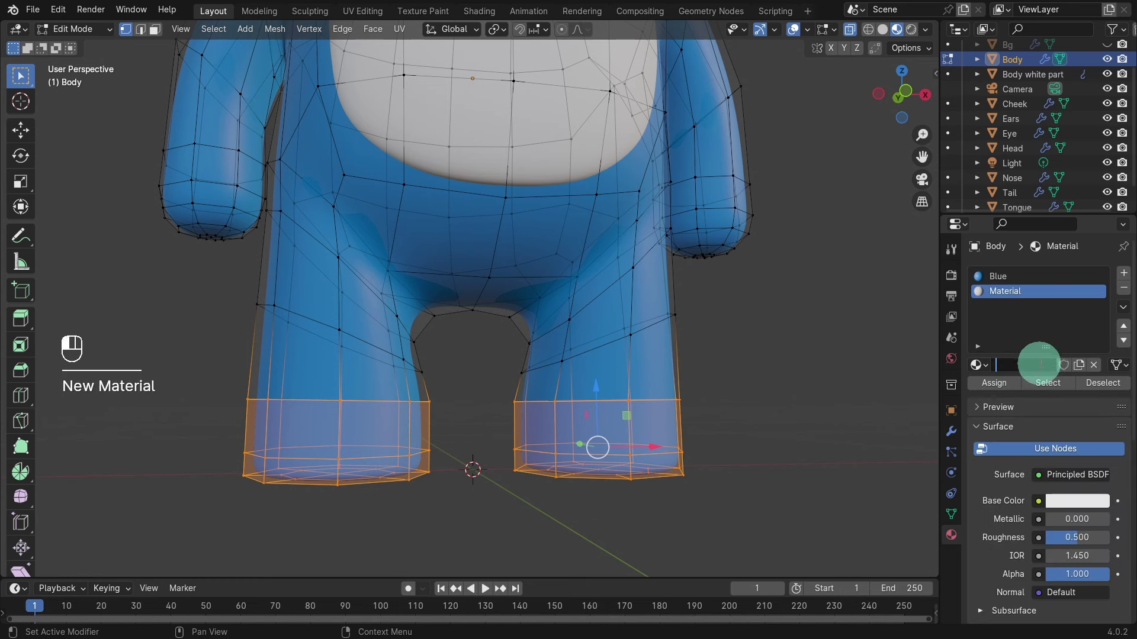
text(White001)
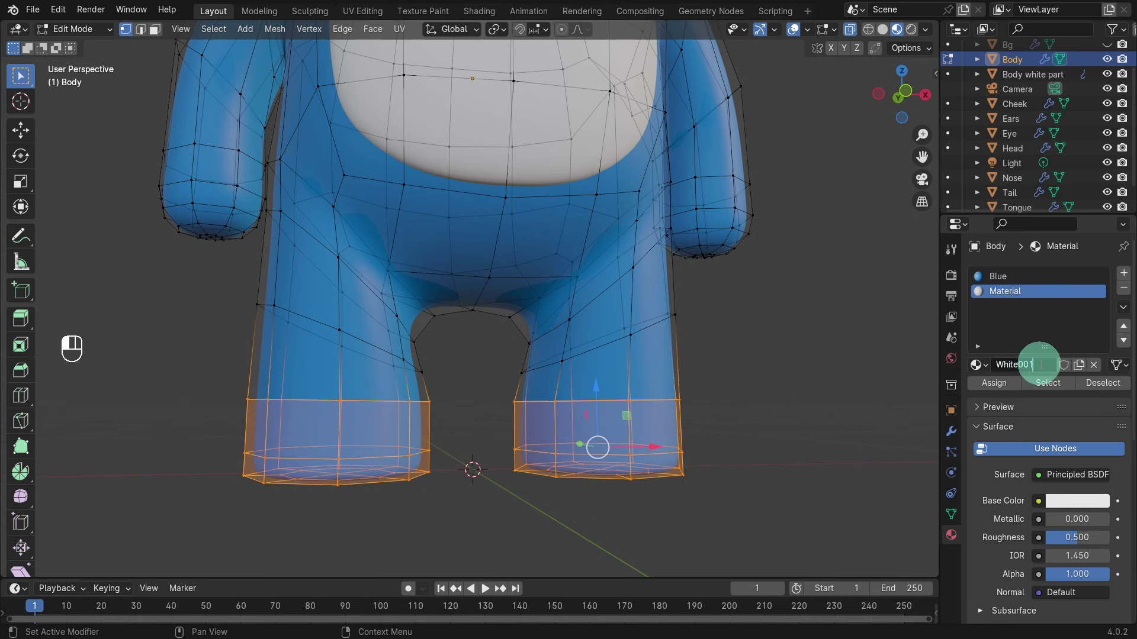
key(Return)
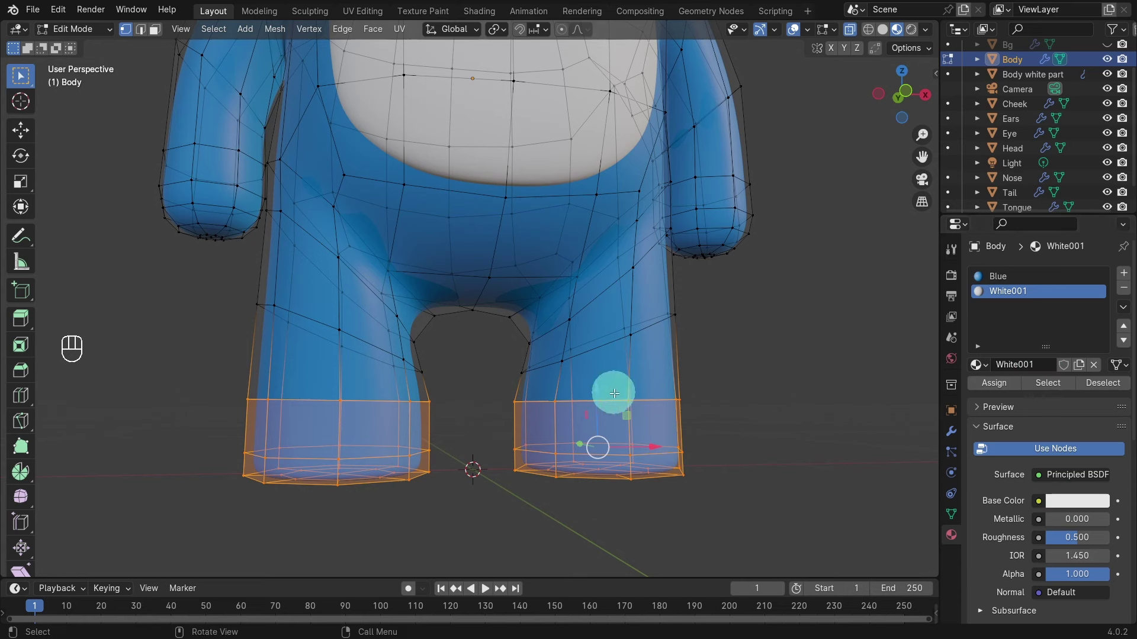
click(994, 383)
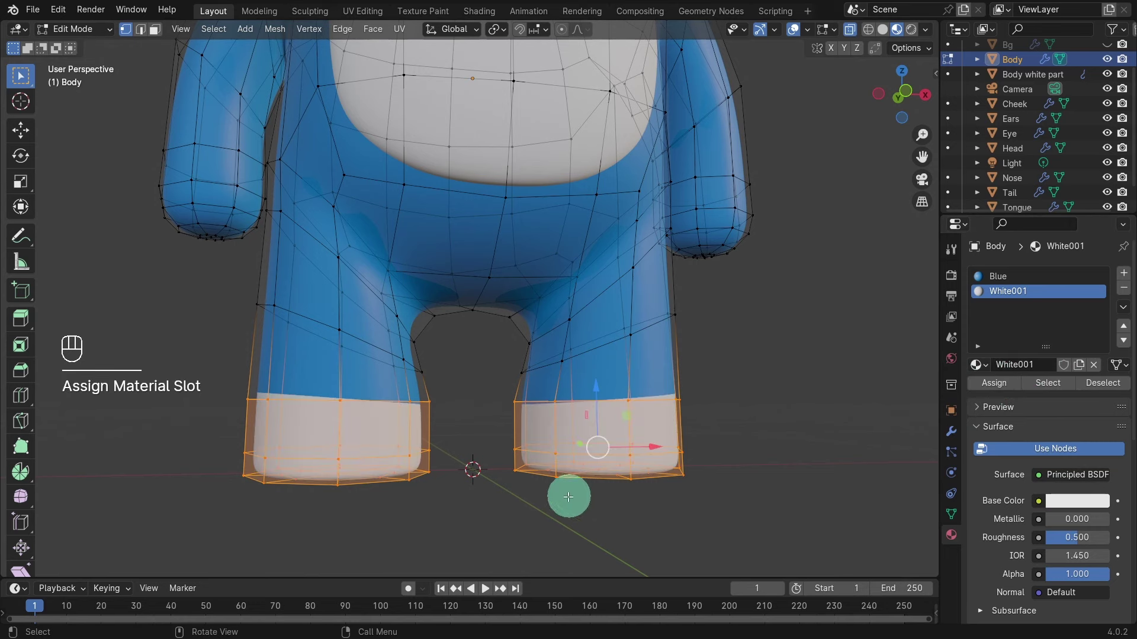
Add one unslid edge loop around both legs, just above the white feet
middle_drag(475, 487, 485, 490)
key(KP_1)
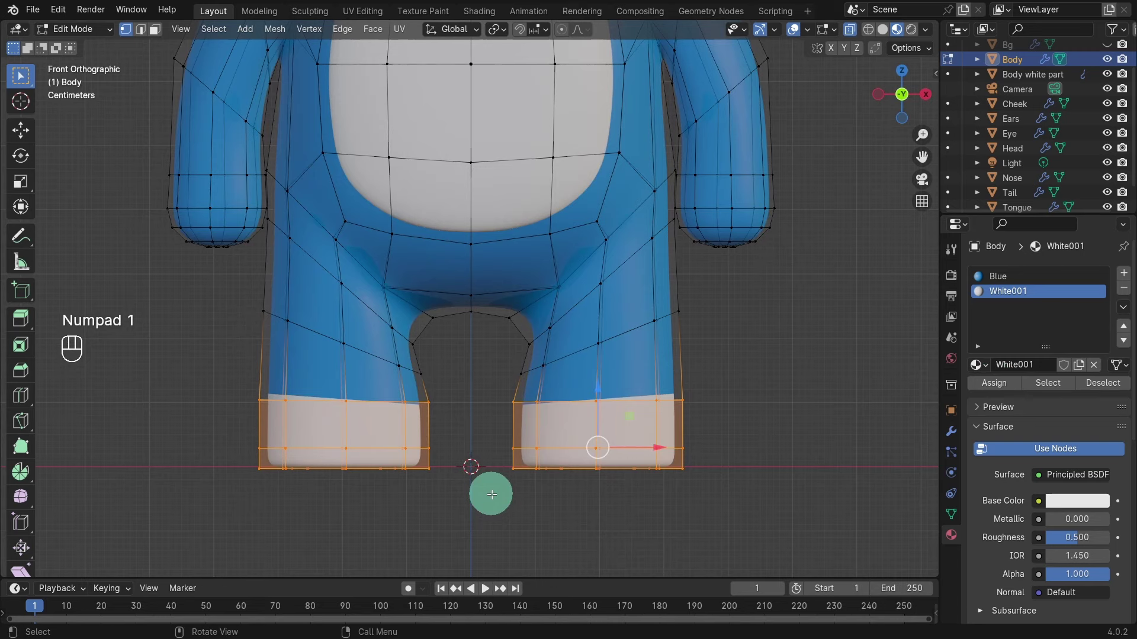
scroll(444, 462, up, 1)
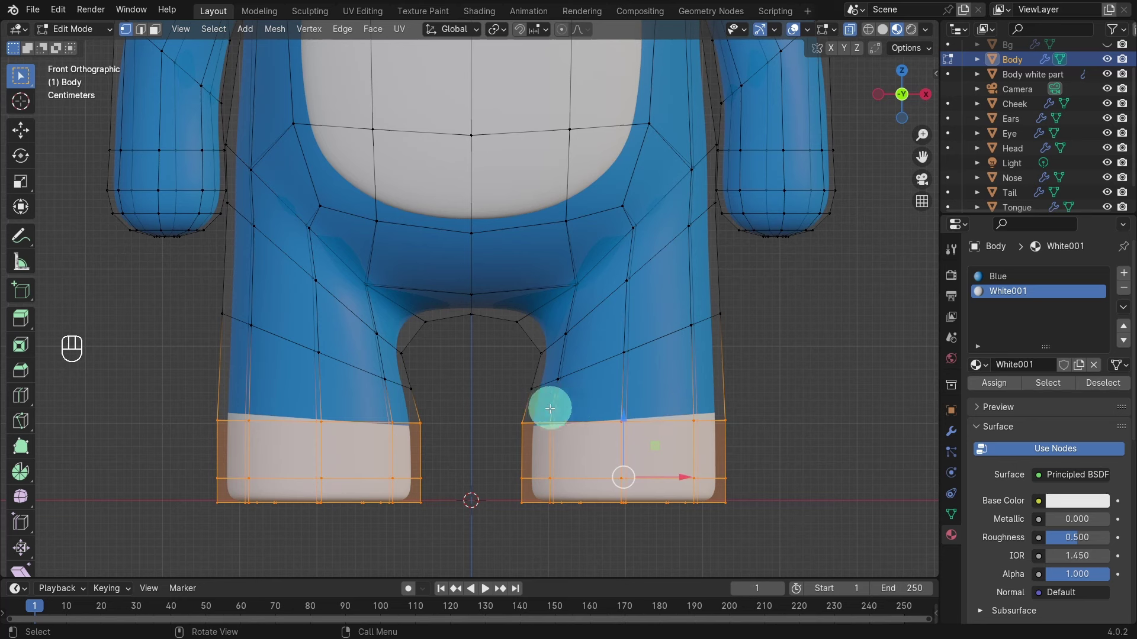
key(ctrl+r)
click(513, 405)
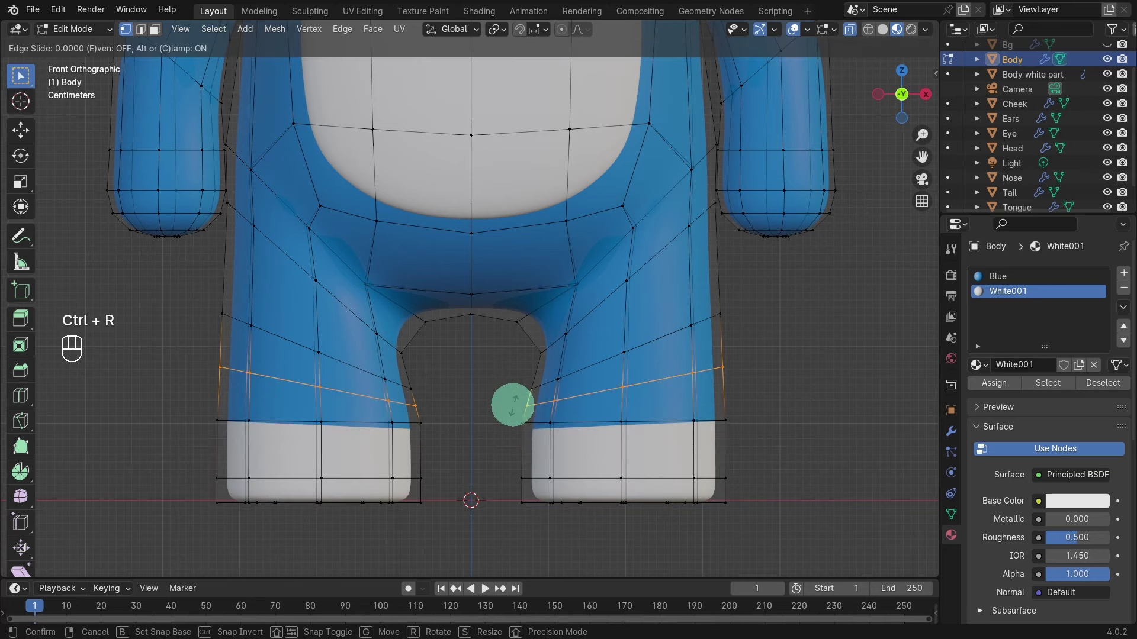
right_click(512, 405)
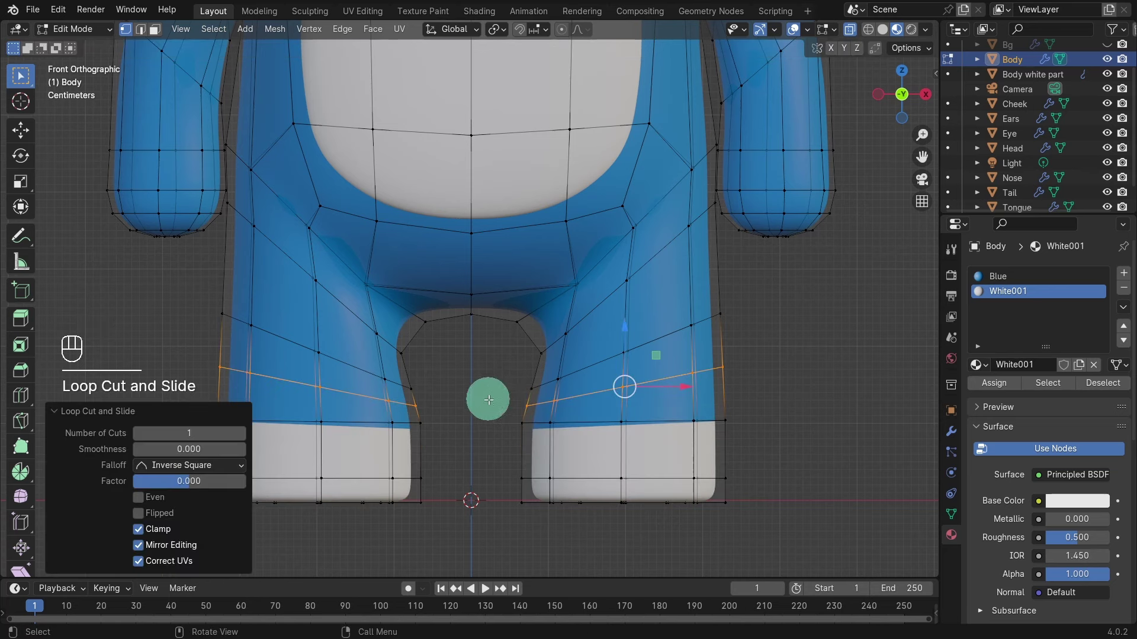
Rotate the new leg loop about 10.4° to level it, slide it down toward the feet by factor -0.416, and deselect it
key(r)
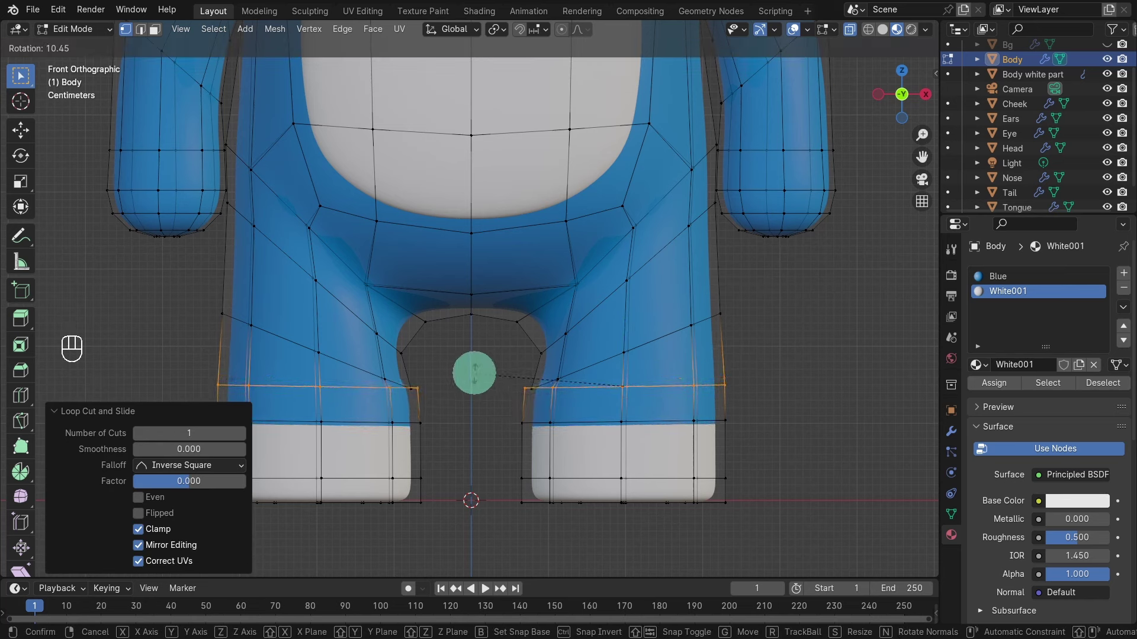
click(474, 373)
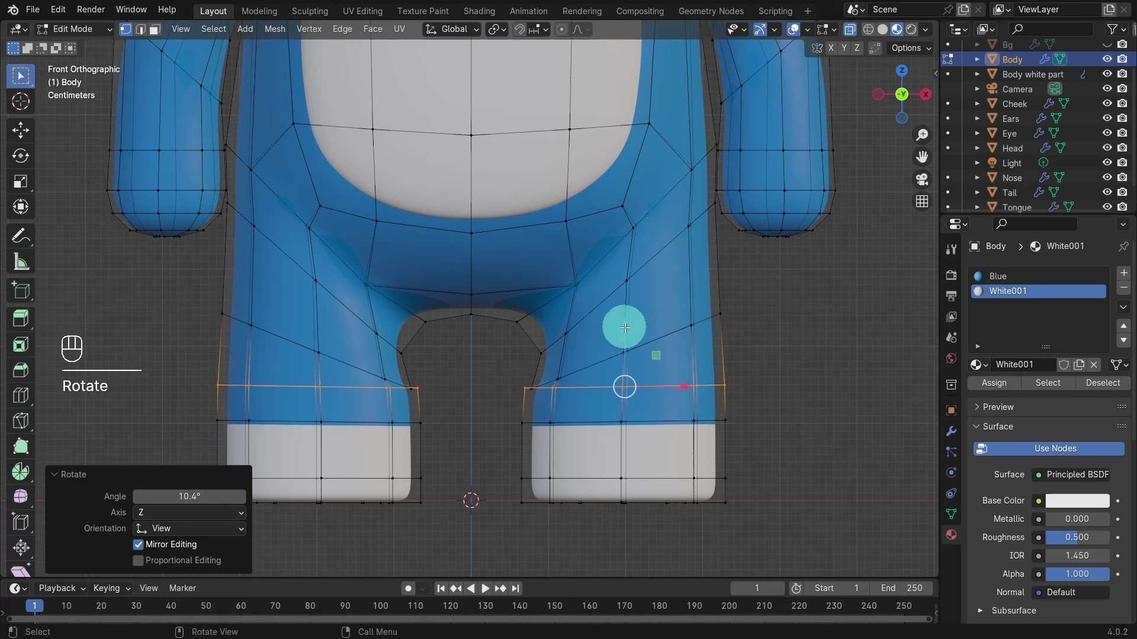
key(g)
key(g)
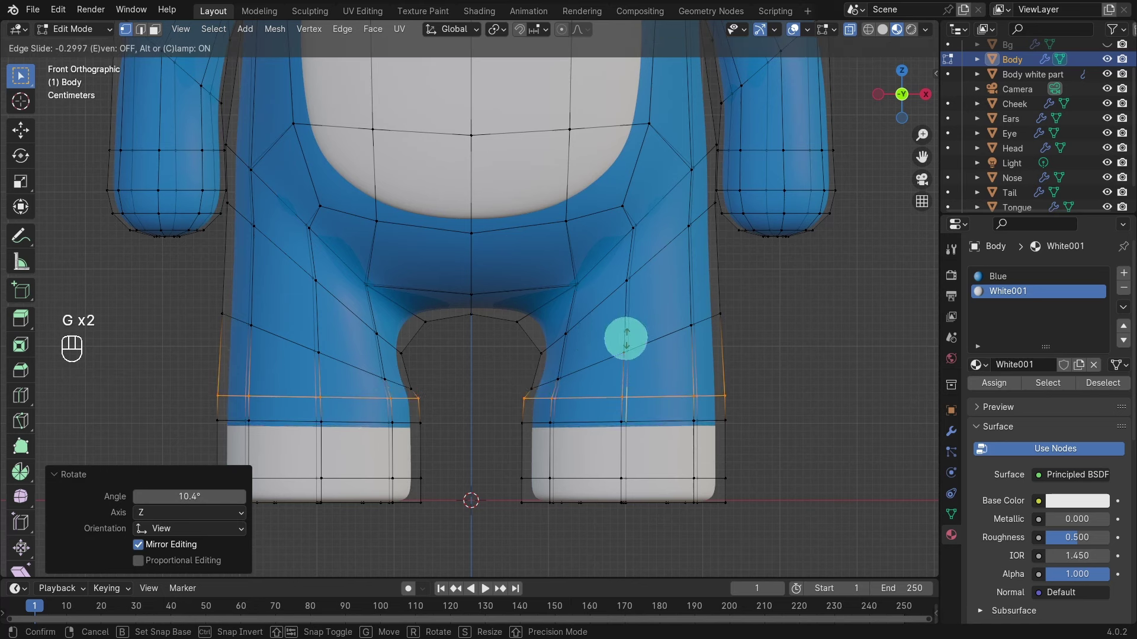
click(626, 343)
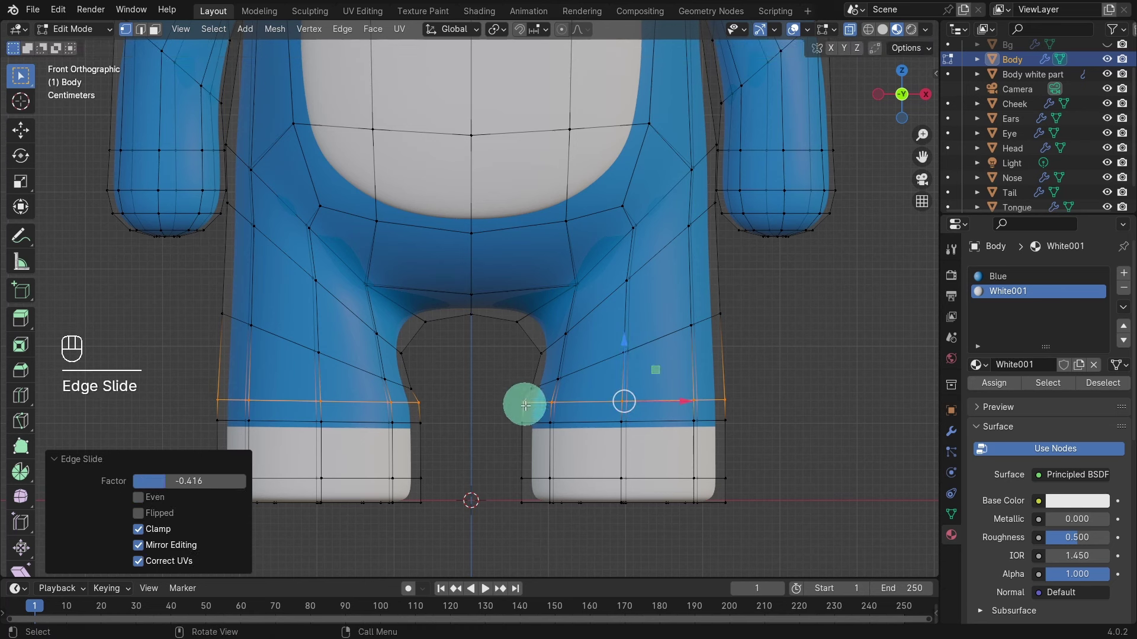
click(476, 386)
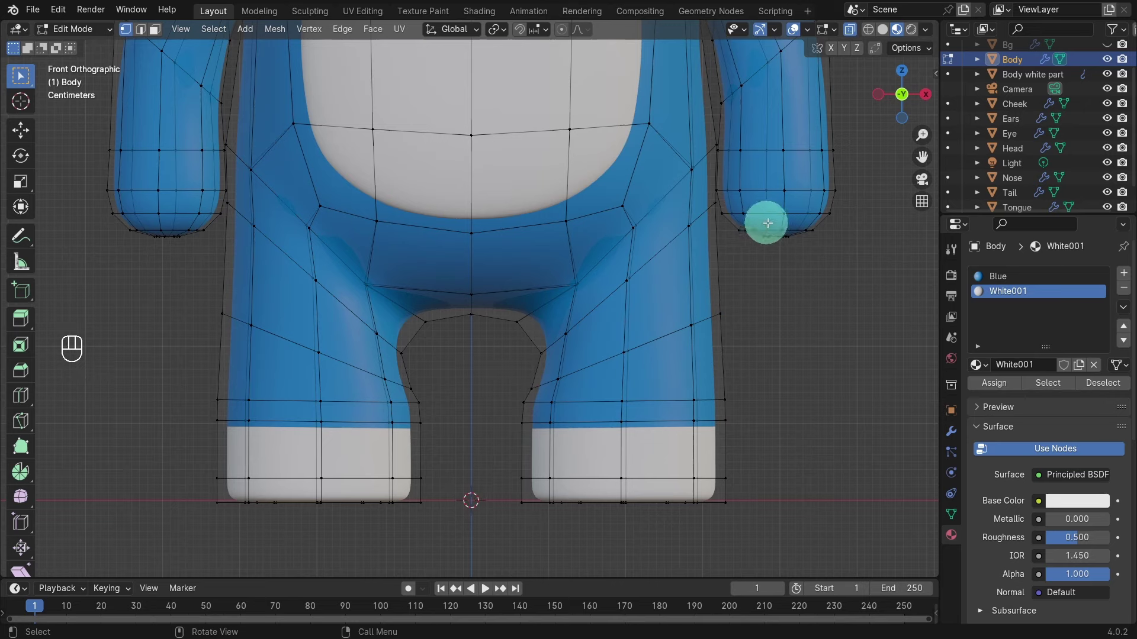
Select both hands by growing the selection five times from the hand's tip vertex, and assign White001 to them
middle_drag(763, 220, 685, 236)
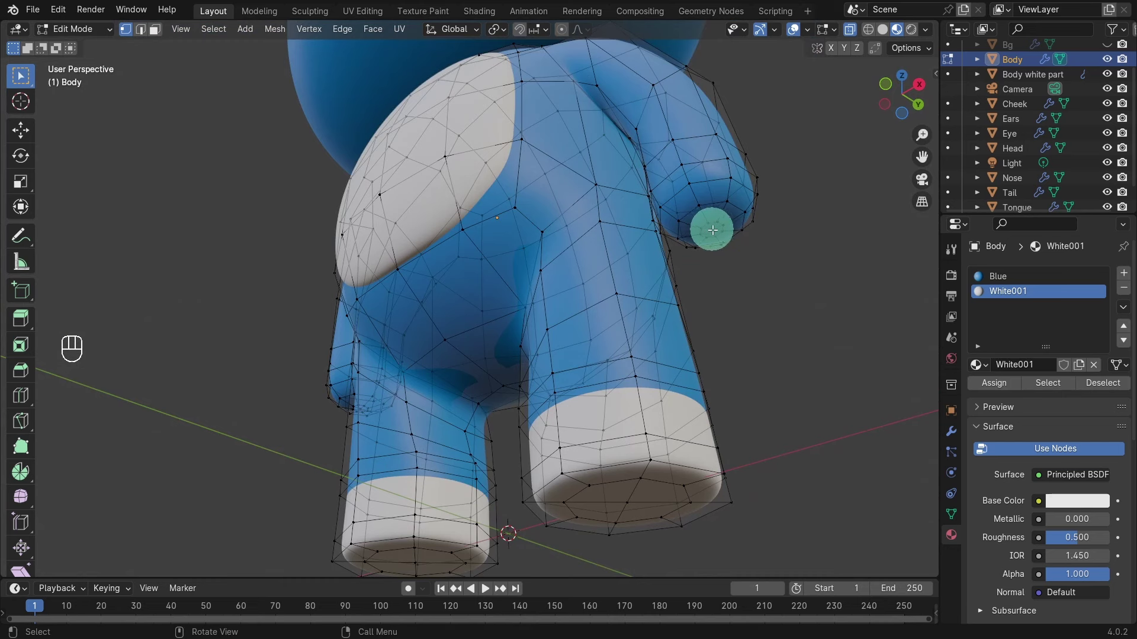
click(710, 229)
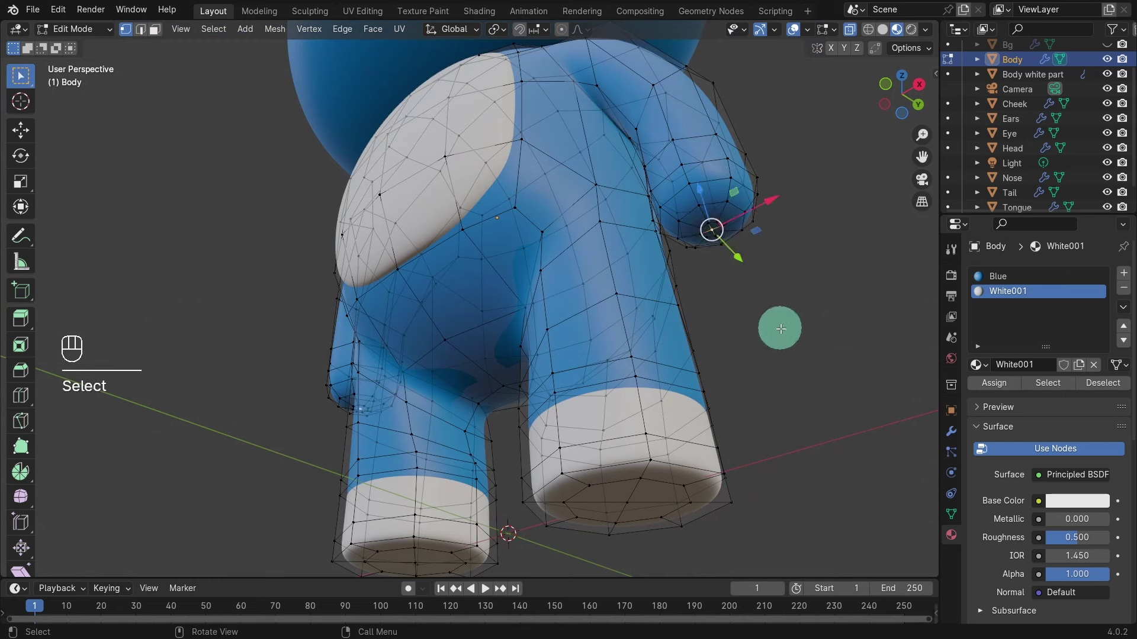
key(ctrl+KP_Add)
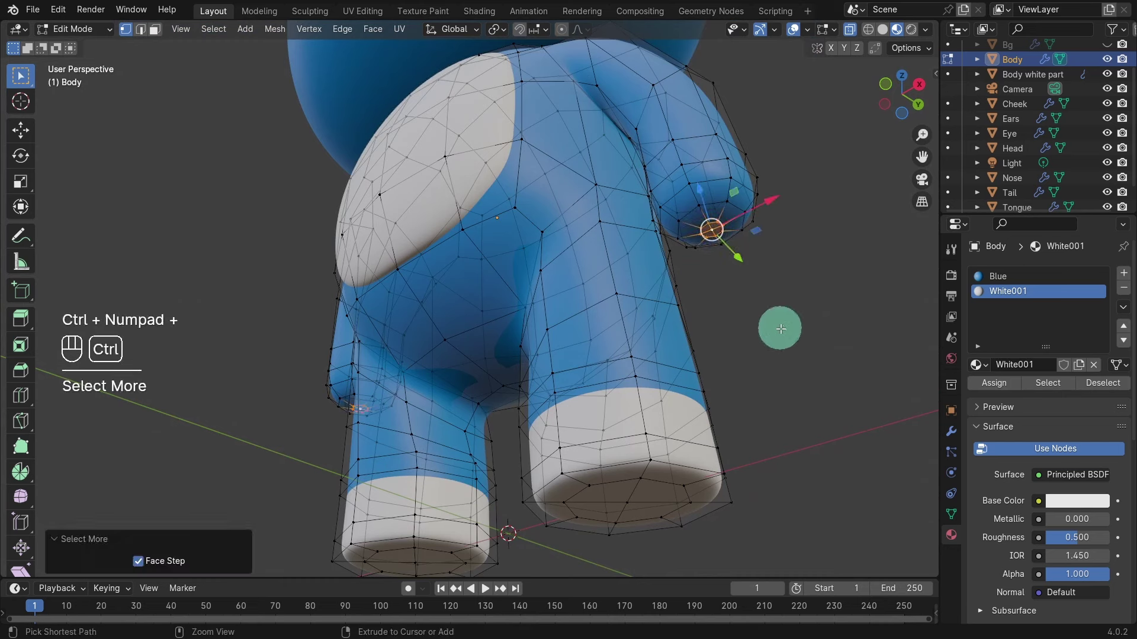
key(ctrl+KP_Add)
key(ctrl+KP_Add)
key(ctrl+KP_Add)
key(ctrl+KP_Add)
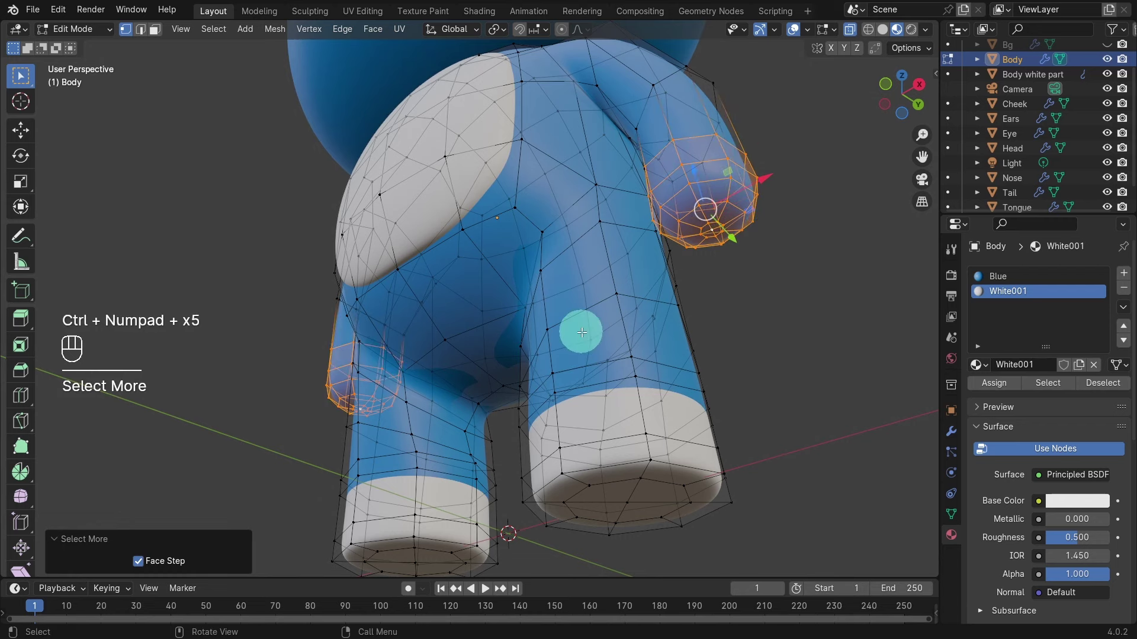
key(KP_1)
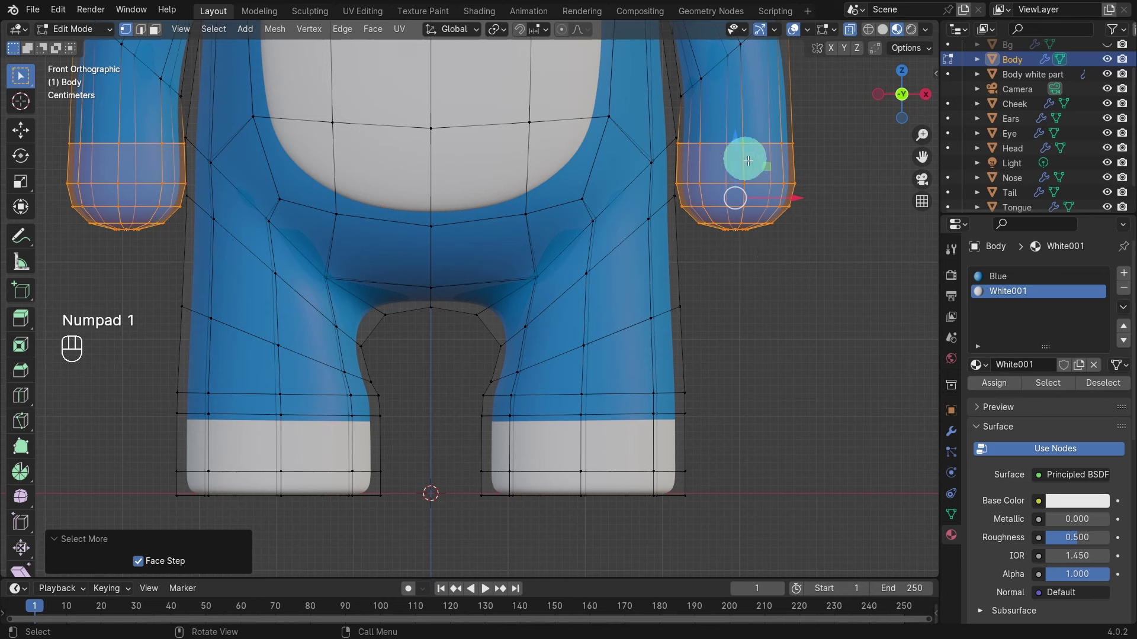
click(991, 385)
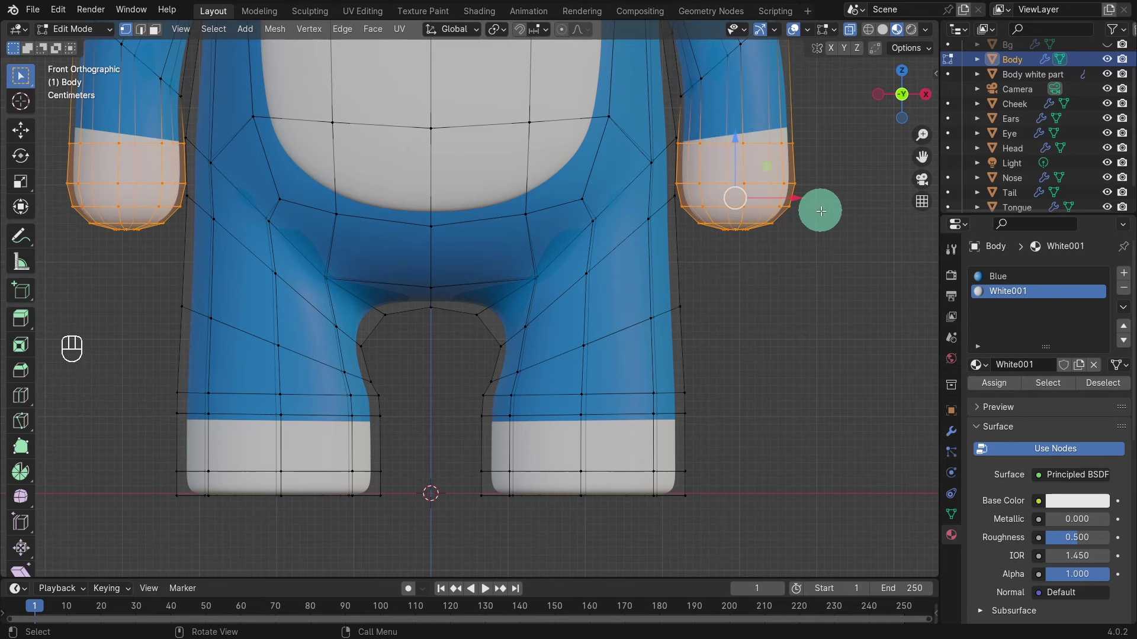
Add an edge loop above the white hands with slide factor -0.292, and rotate it about 13° to level it
scroll(819, 207, down, 1)
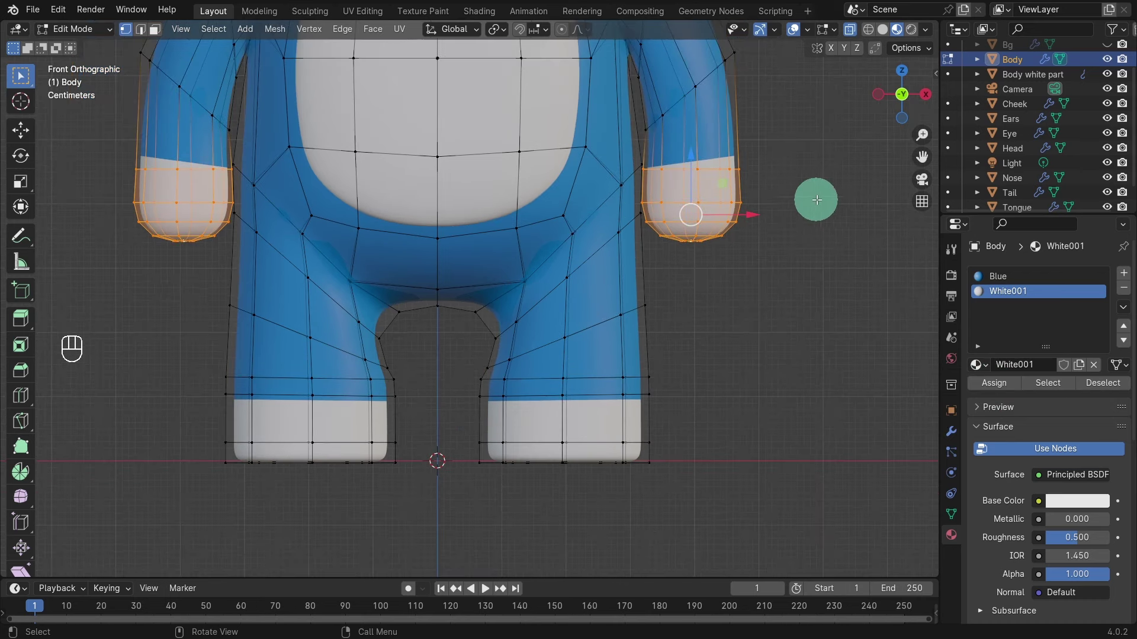
key(ctrl+r)
click(762, 113)
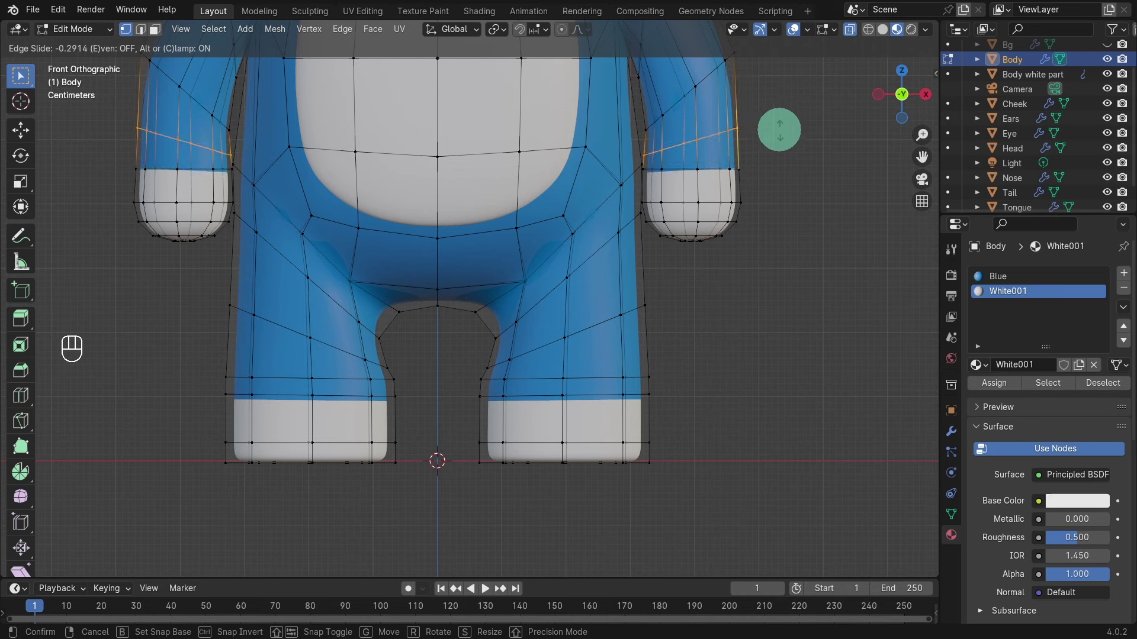
click(777, 126)
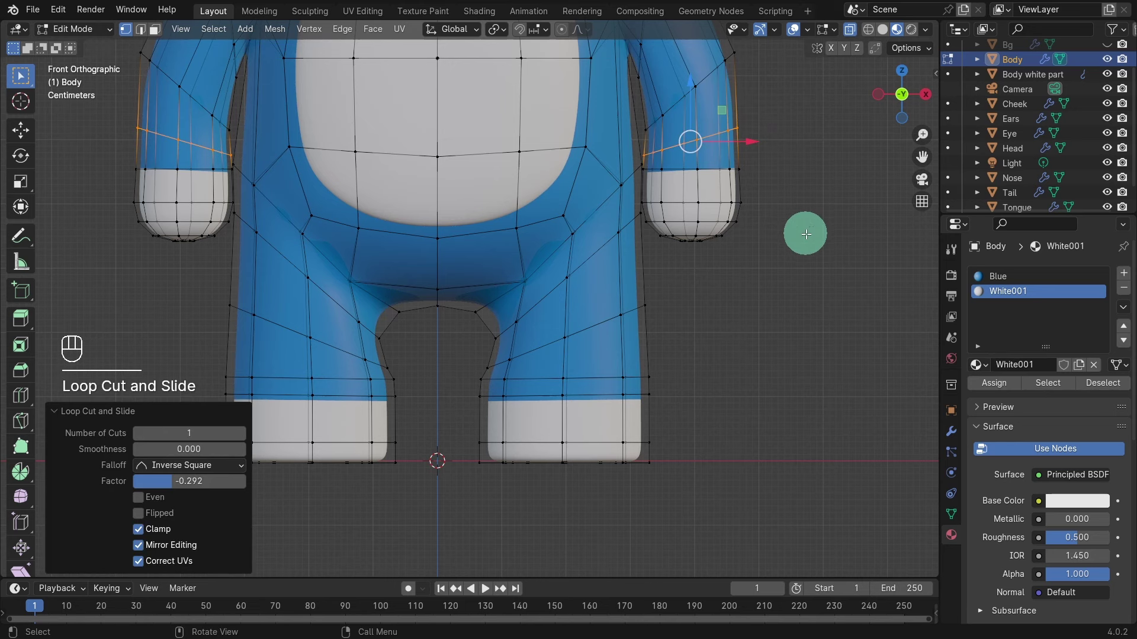
key(r)
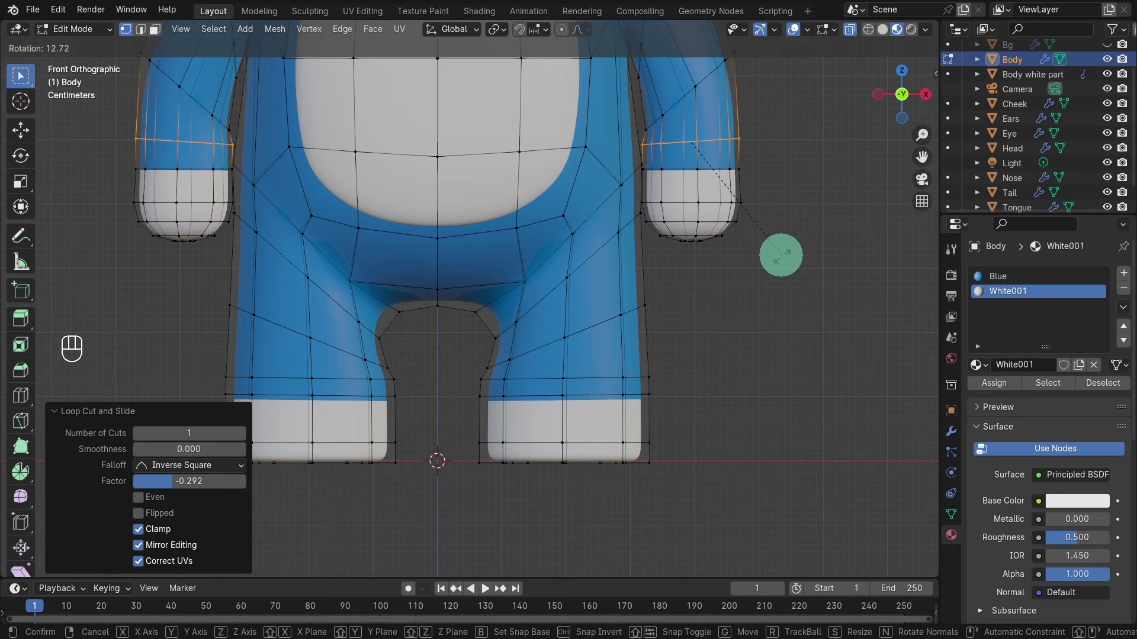
click(777, 258)
click(743, 277)
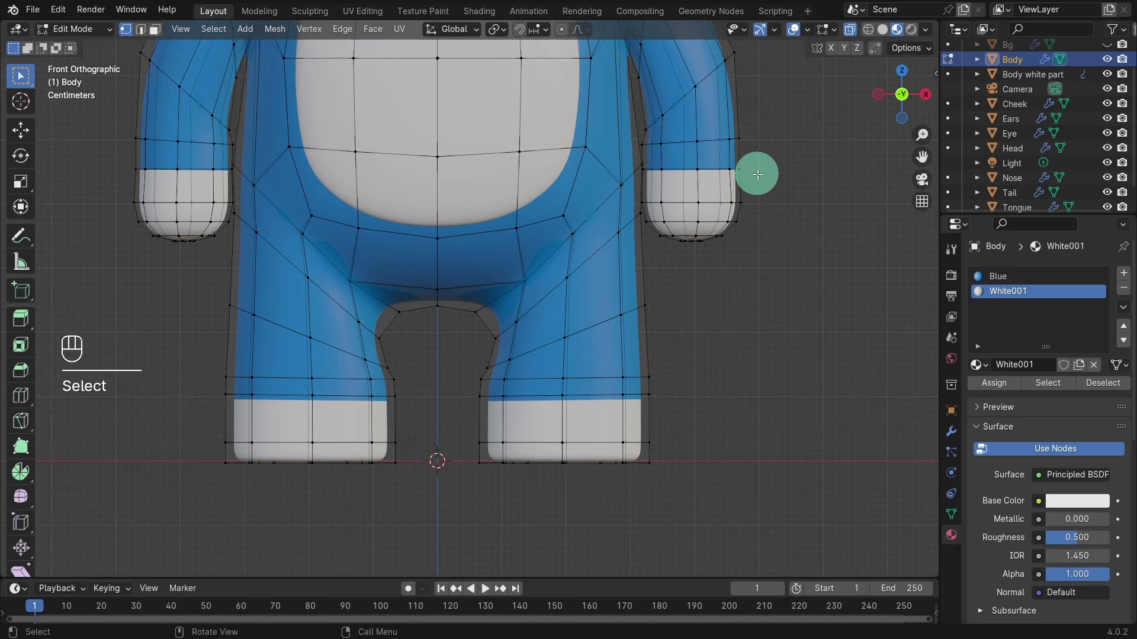
Return to Object Mode and deselect the body
scroll(751, 429, down, 3)
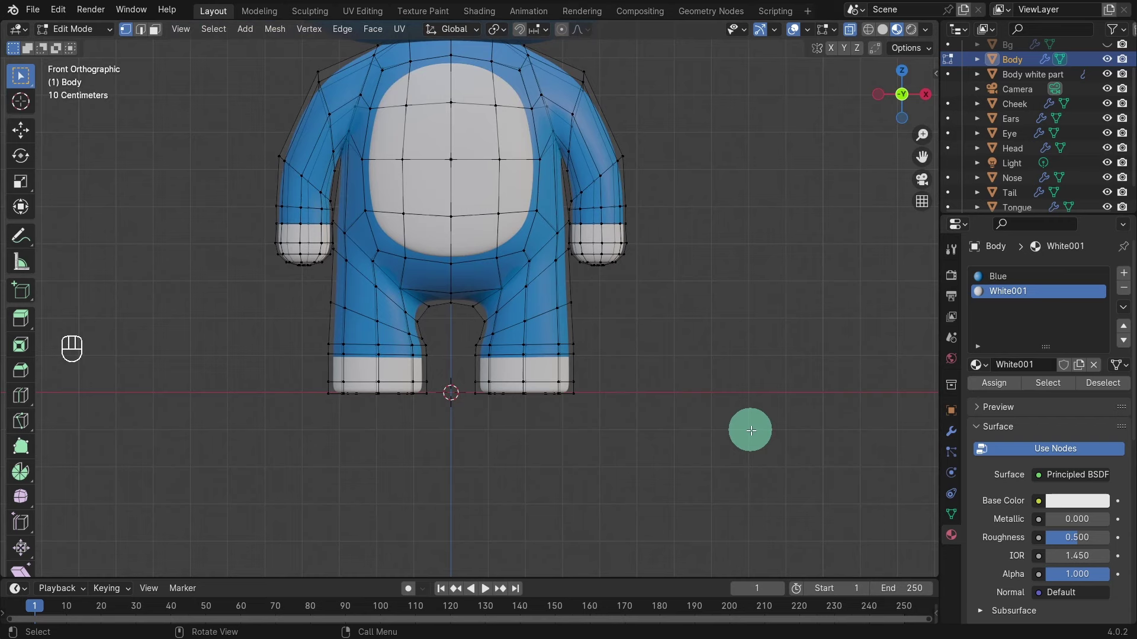
key(Tab)
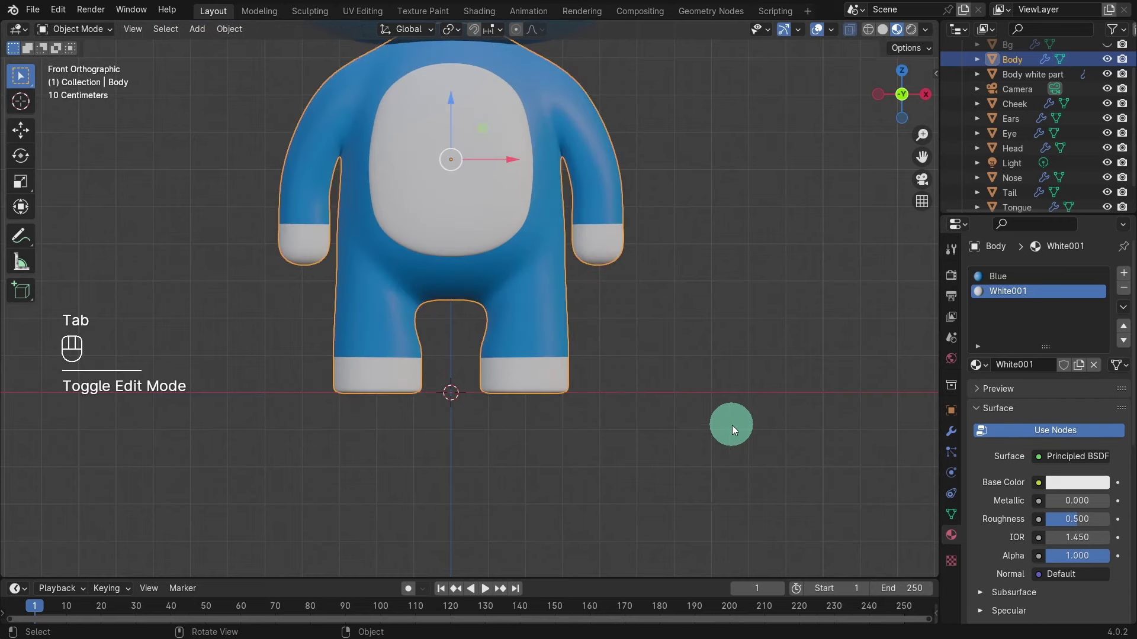
scroll(732, 425, down, 2)
scroll(639, 422, down, 1)
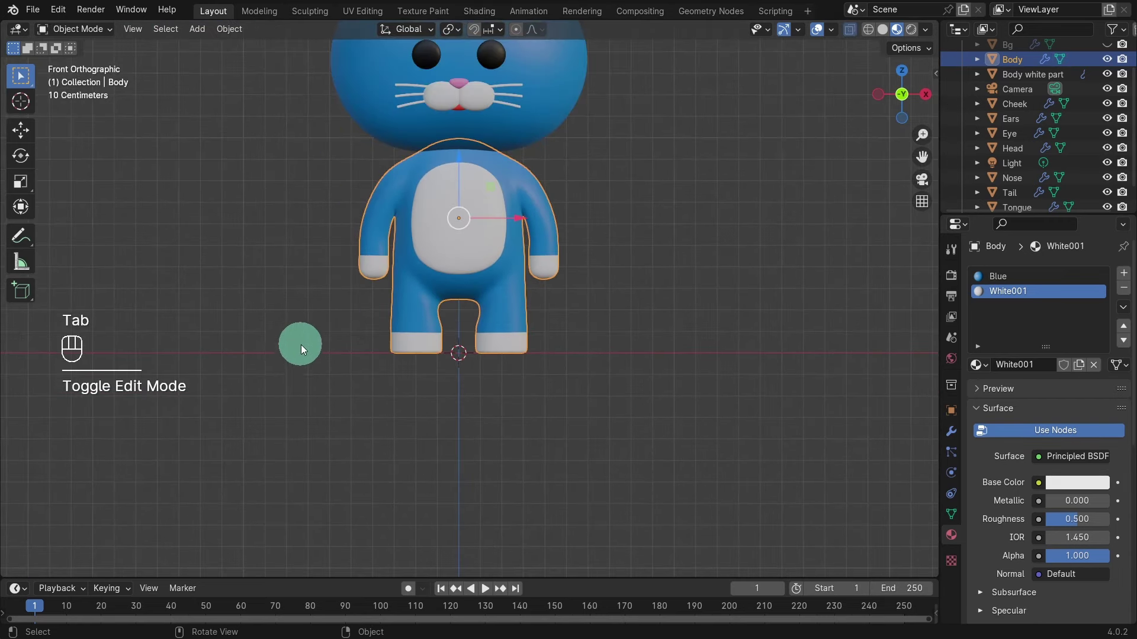
shift+middle_drag(297, 337, 438, 457)
click(331, 470)
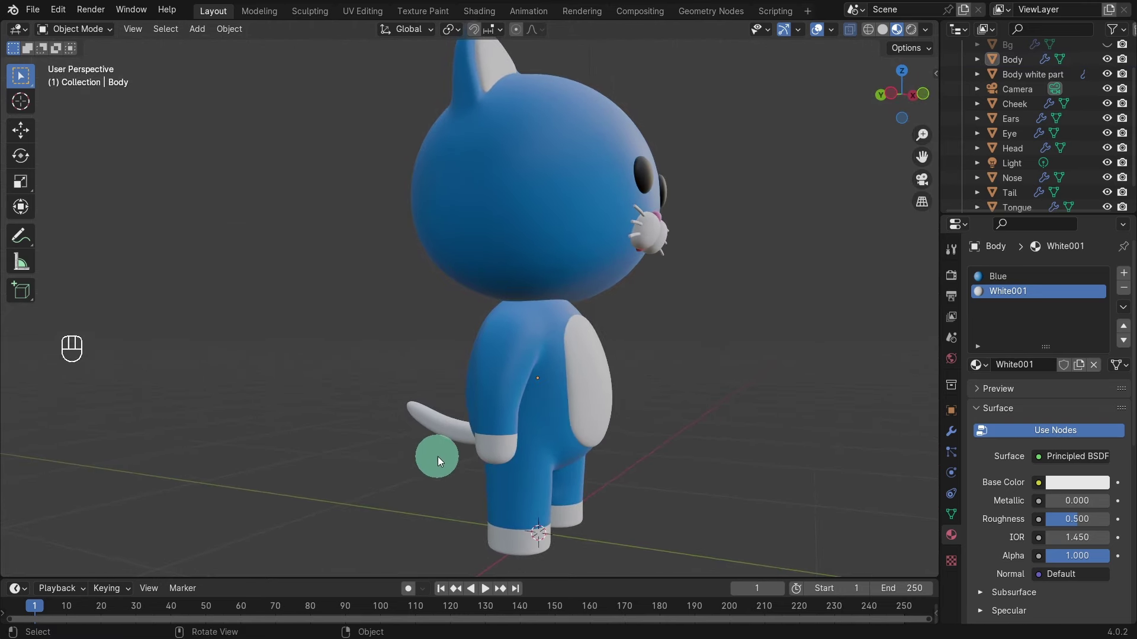
Assign the existing Blue material to the cat's tail and deselect it
click(439, 420)
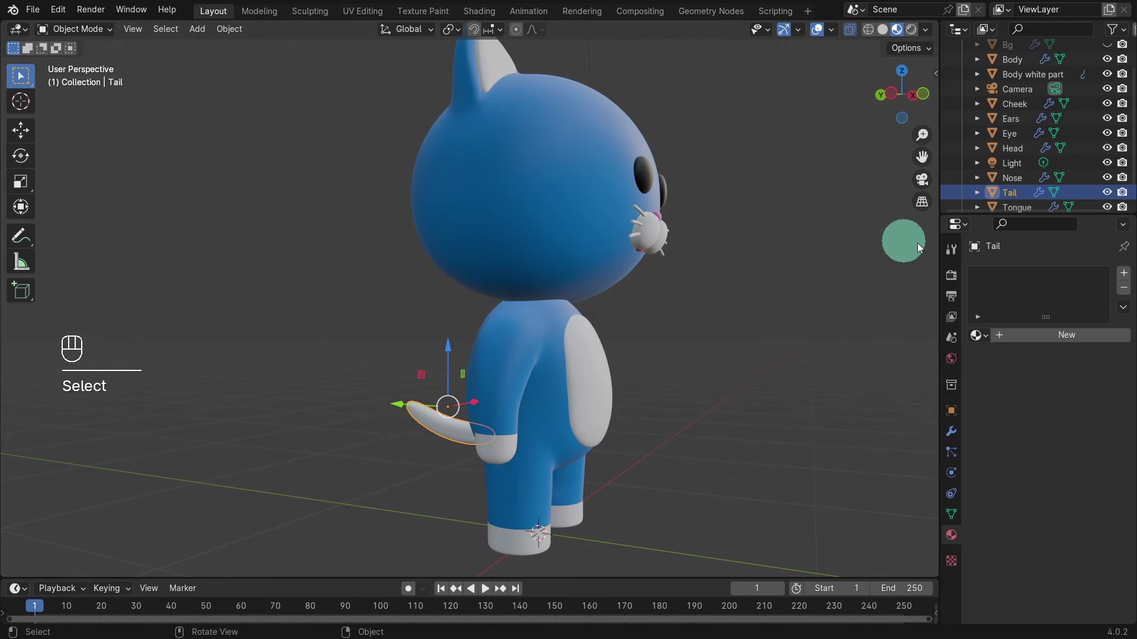
click(976, 336)
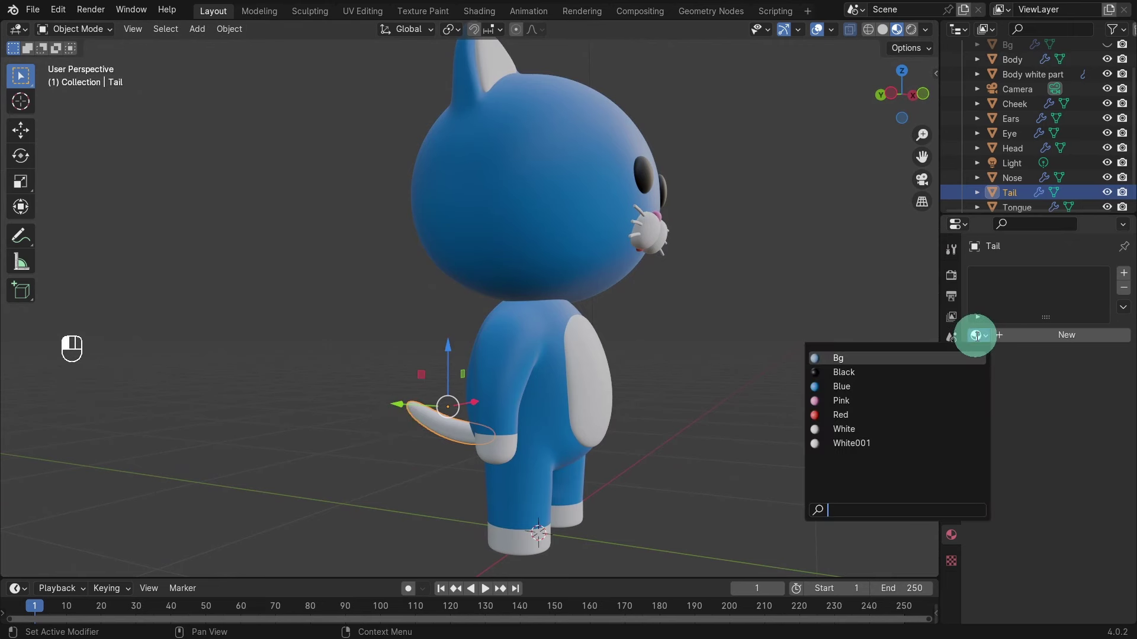
click(846, 386)
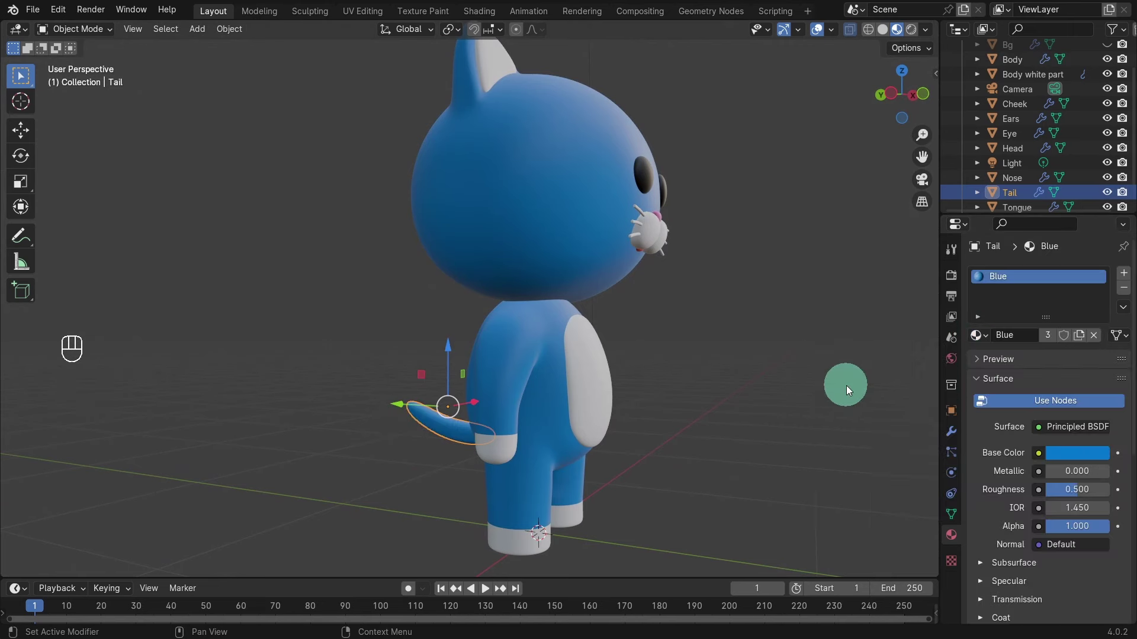
click(429, 495)
Unhide the Bg backdrop behind the cat
middle_drag(547, 440, 418, 471)
middle_drag(442, 425, 427, 408)
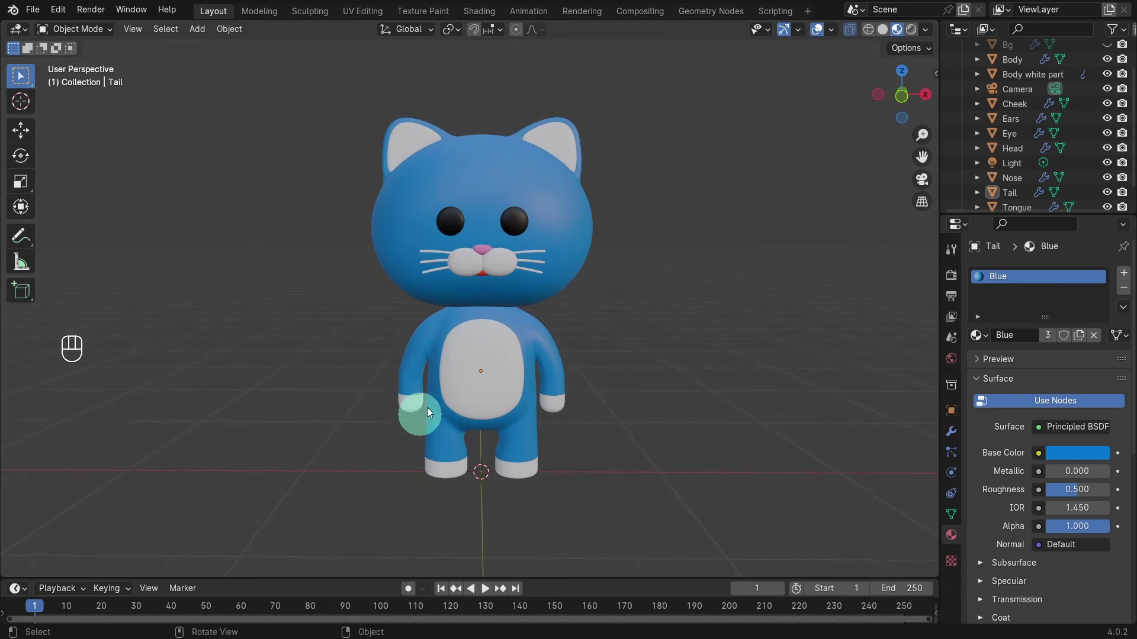
click(1105, 43)
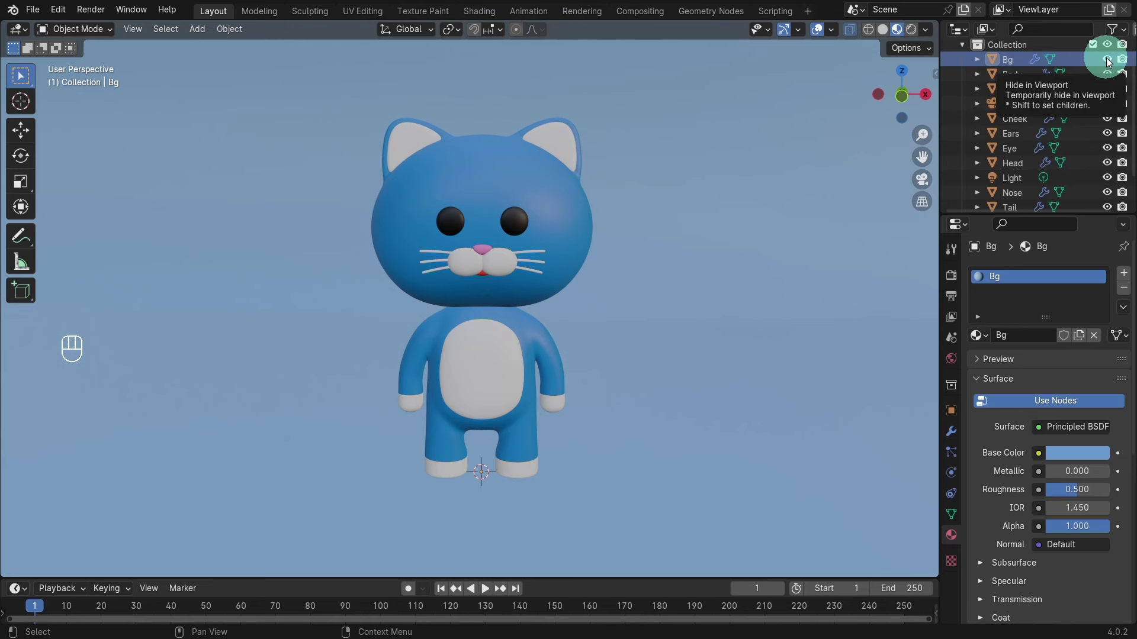
Split the 3D viewport into two side-by-side views of about equal width
click(849, 30)
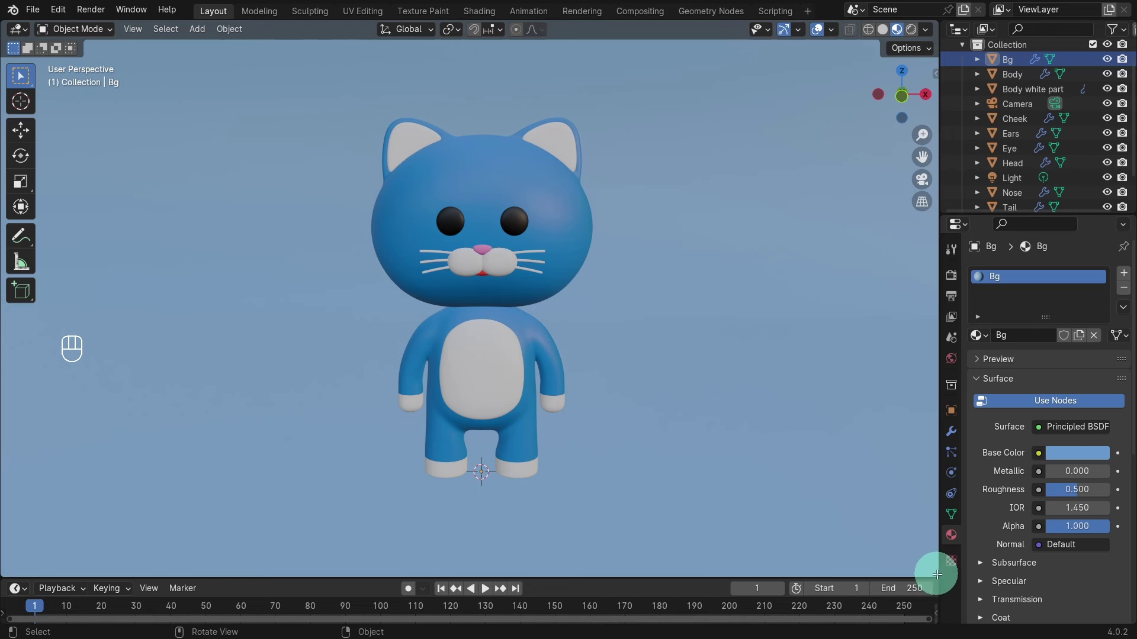
drag(936, 575, 478, 573)
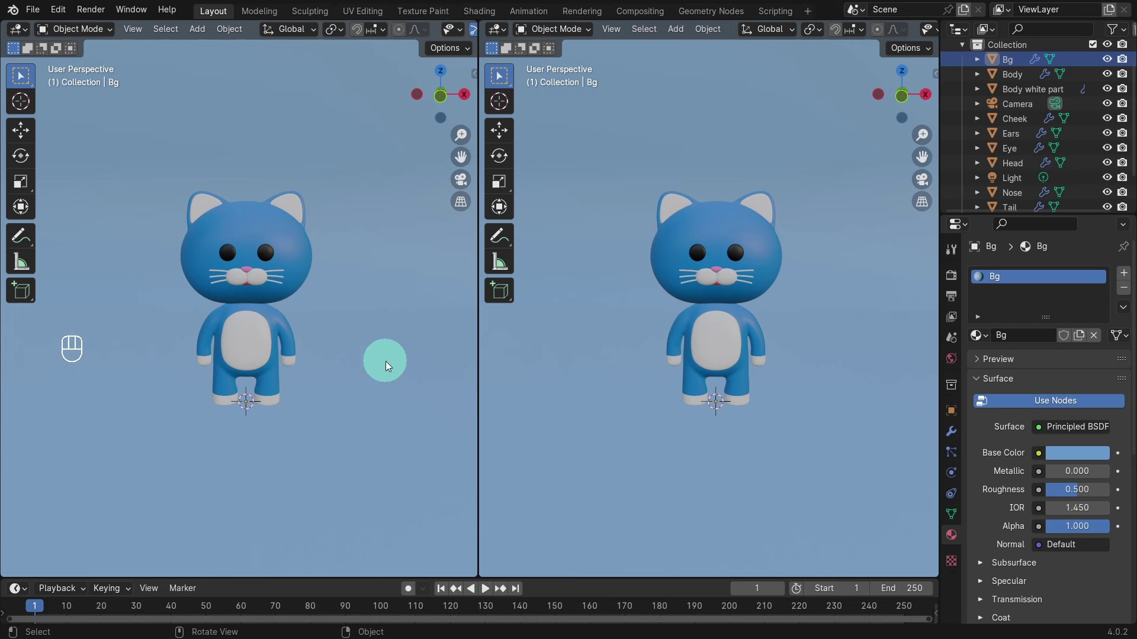
click(385, 361)
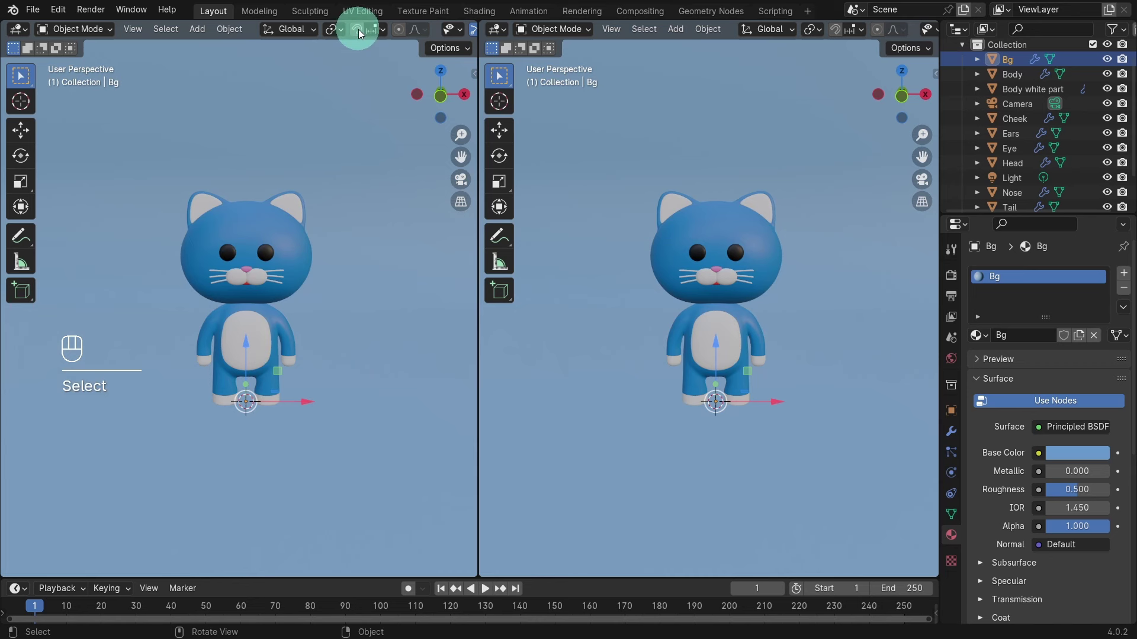
scroll(357, 29, down, 3)
scroll(397, 27, down, 2)
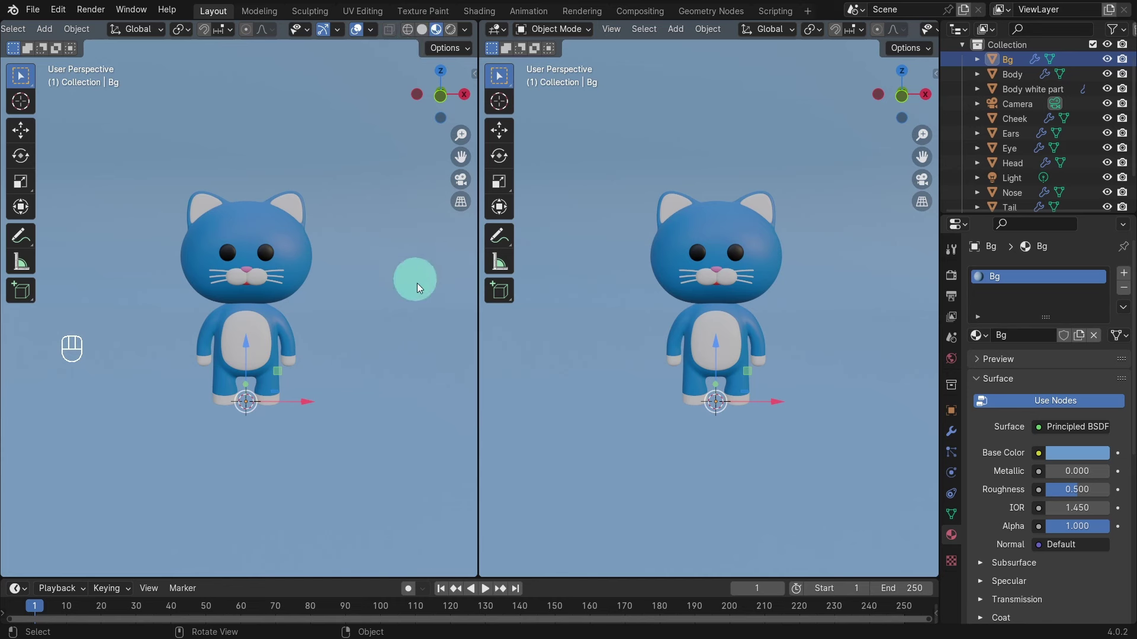
Switch the viewport next to the Outliner to Solid shading
click(666, 104)
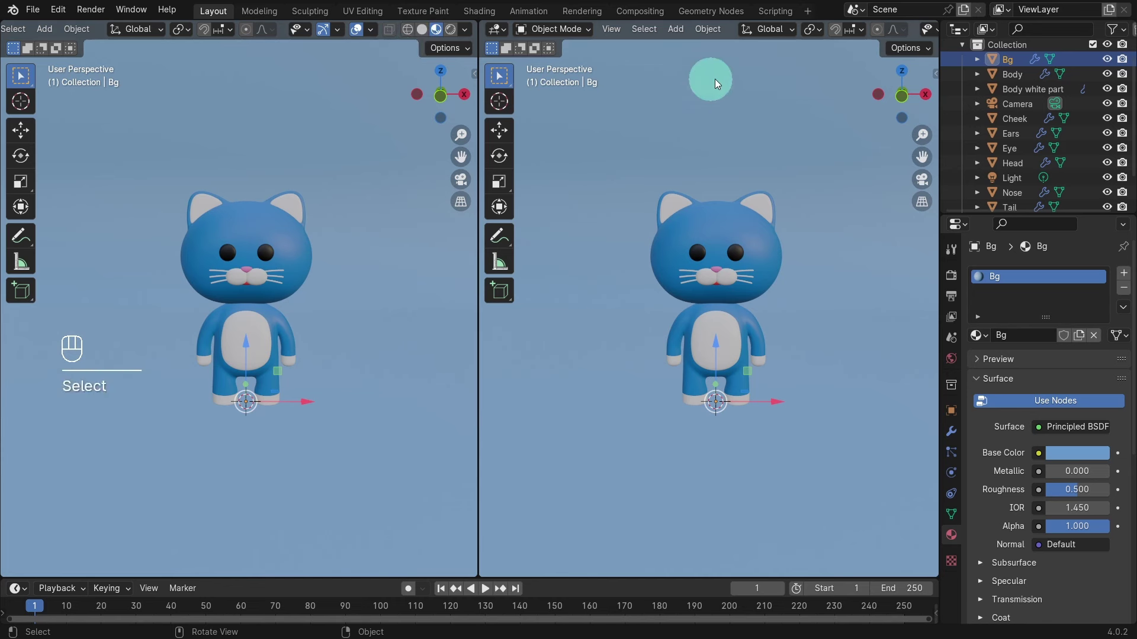
scroll(875, 26, down, 6)
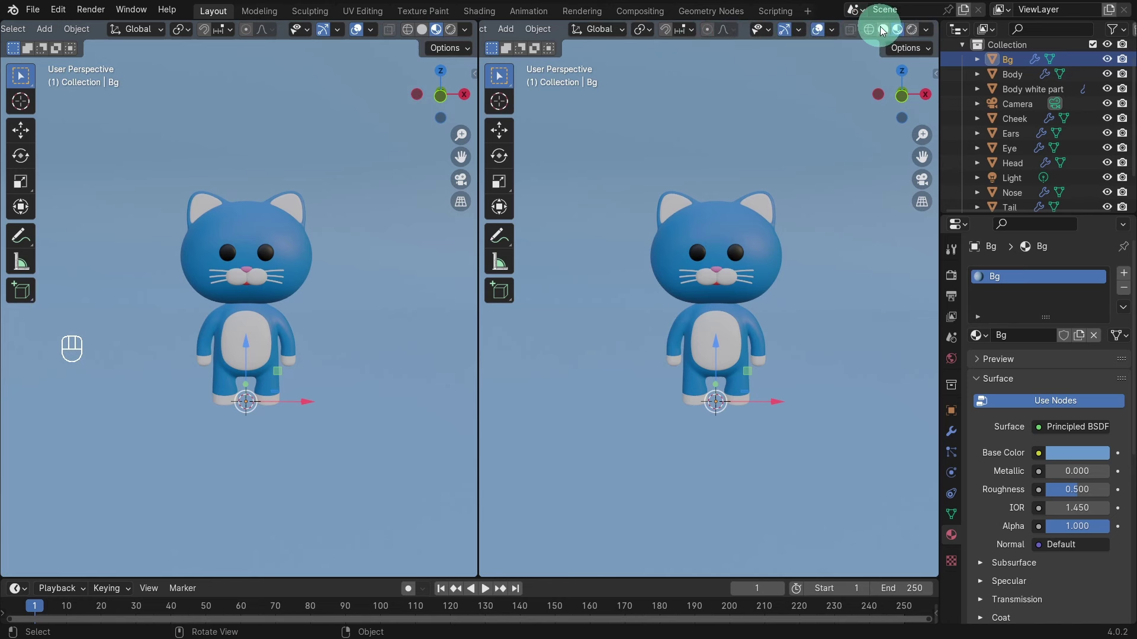
click(883, 29)
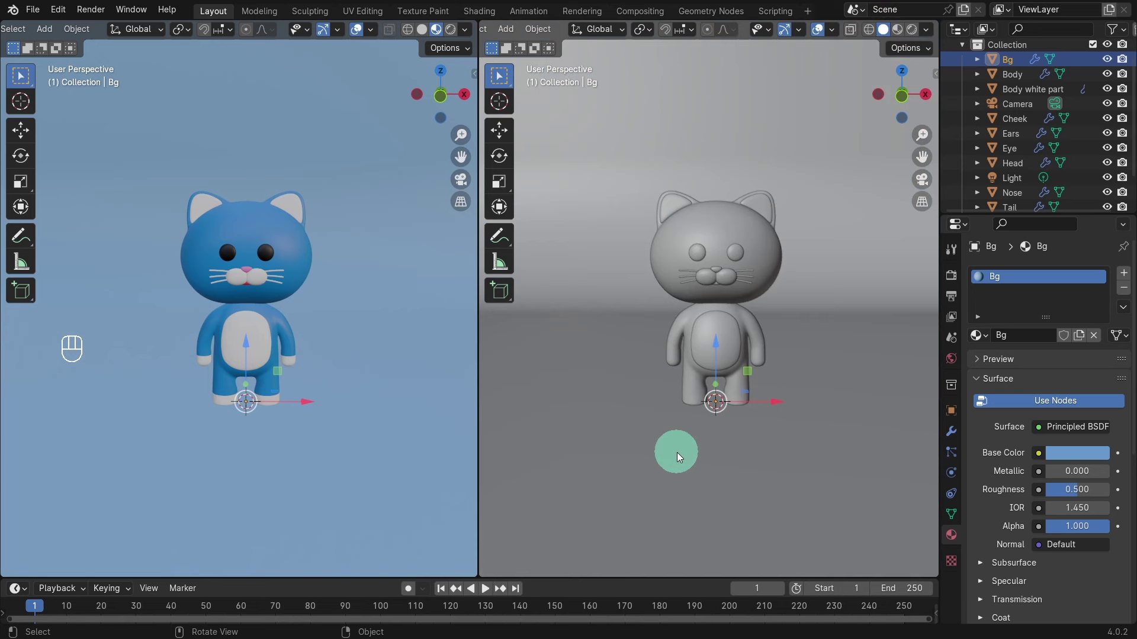
Move the camera and the point light together into a new collection named "Camera & lights"
scroll(677, 452, down, 8)
middle_drag(747, 389, 702, 390)
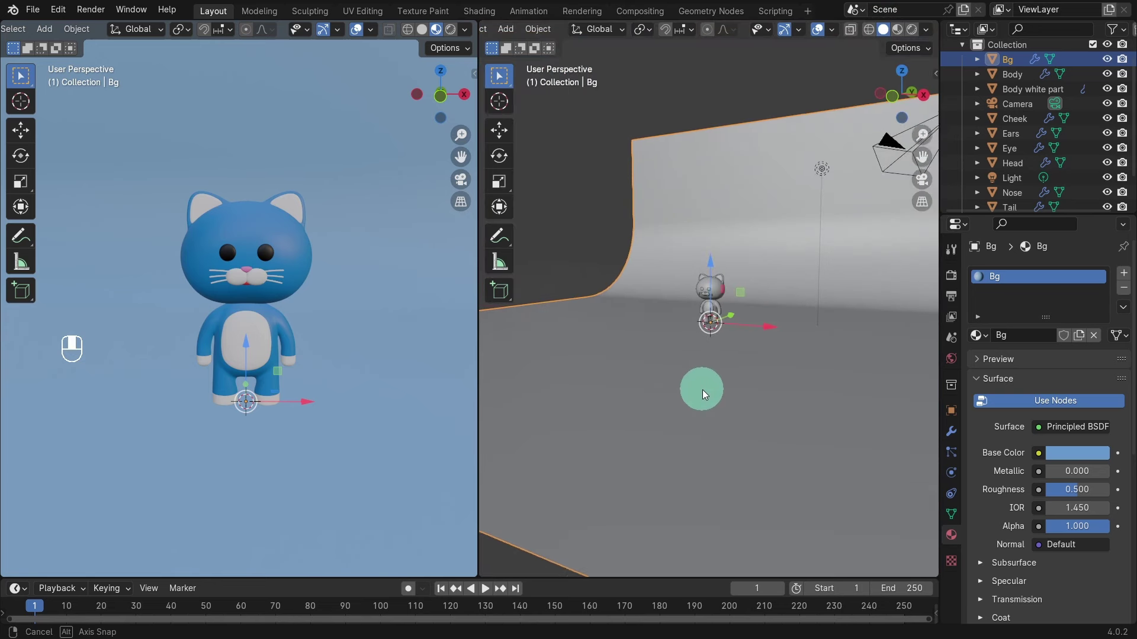
click(885, 147)
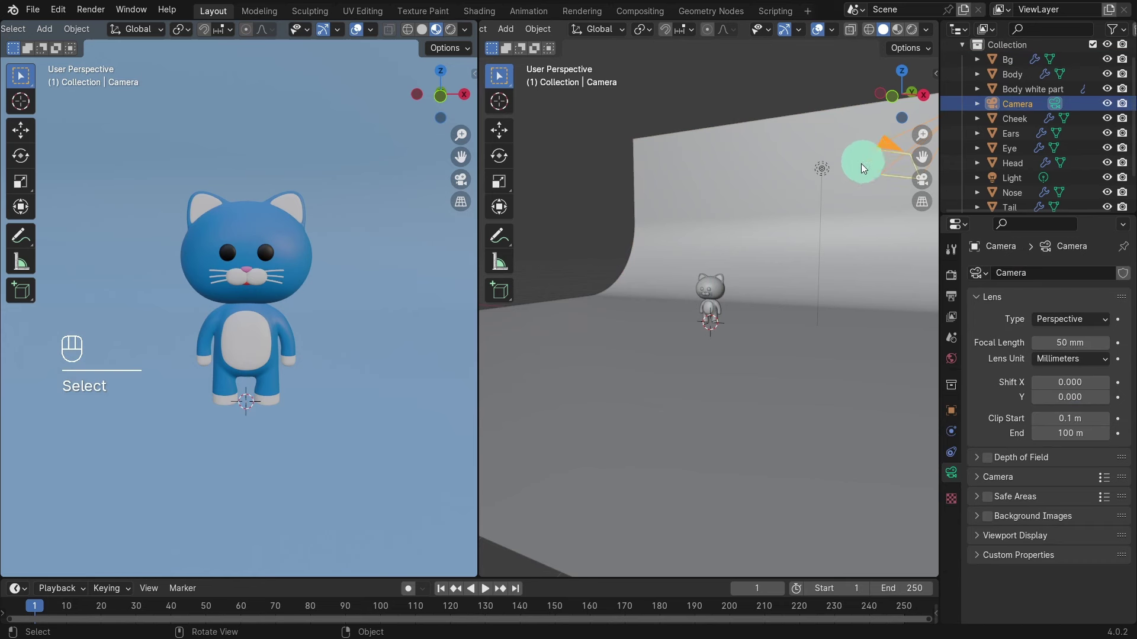
shift+click(822, 169)
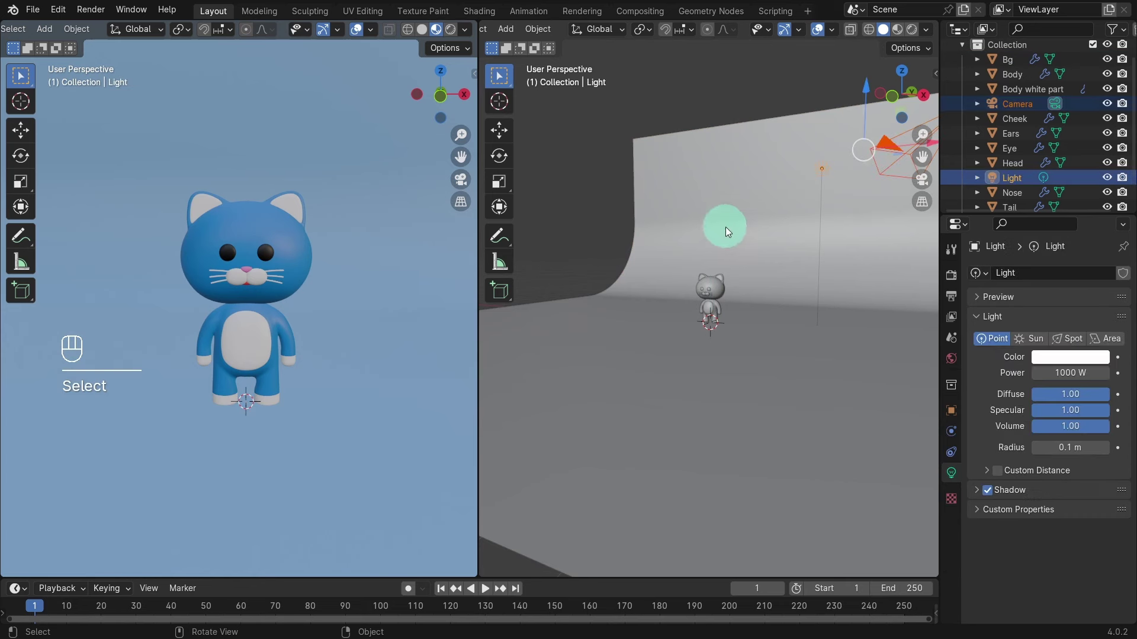
right_click(726, 226)
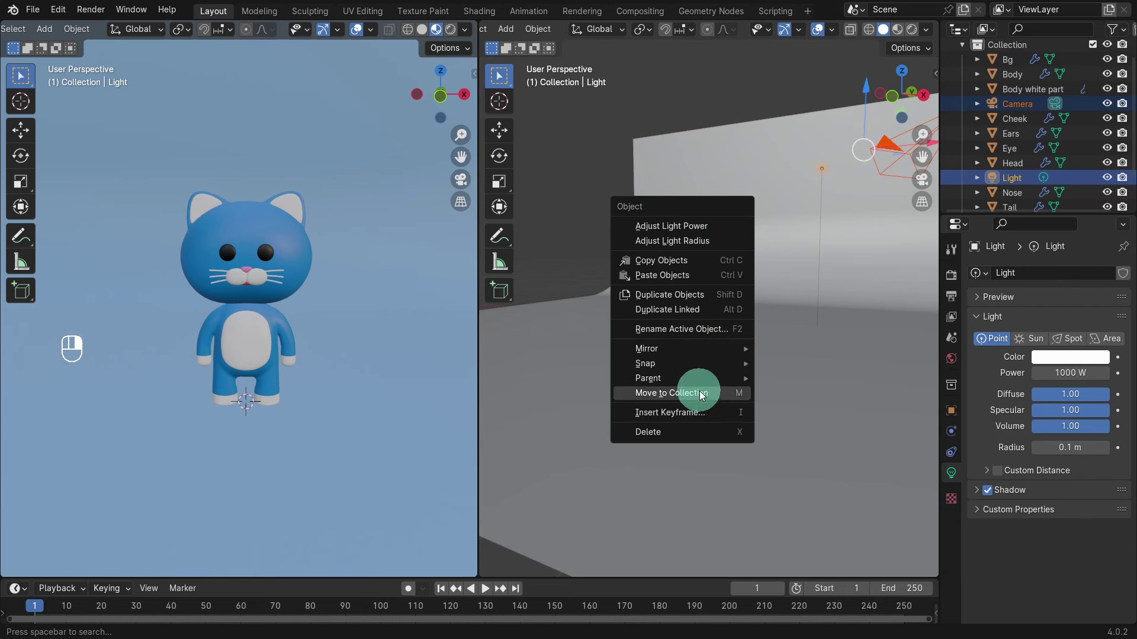
click(722, 392)
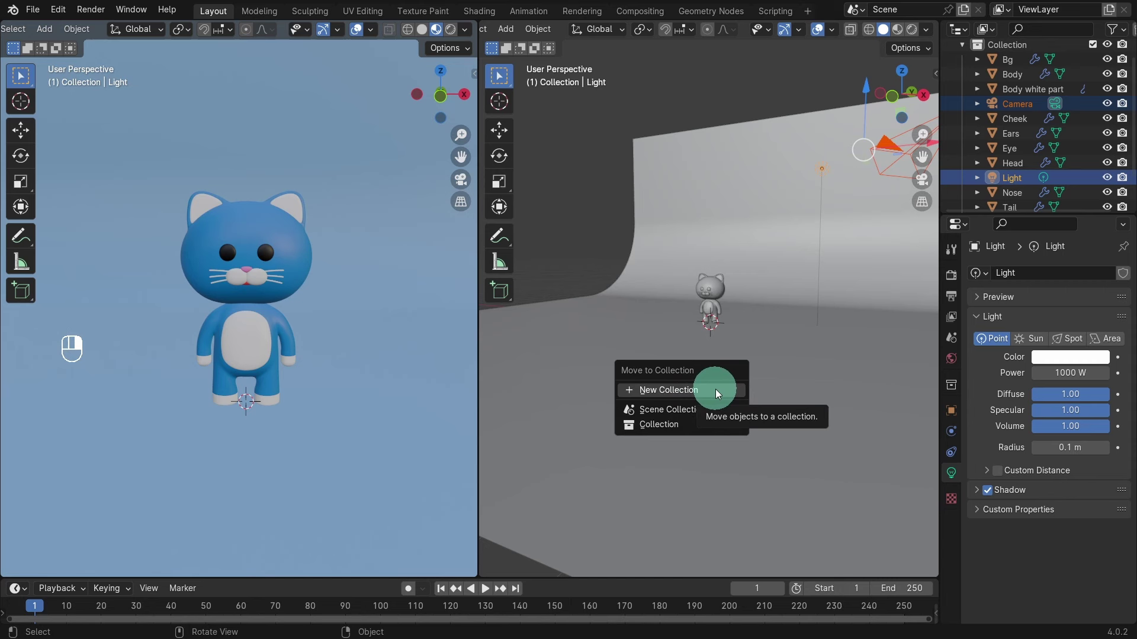
click(715, 389)
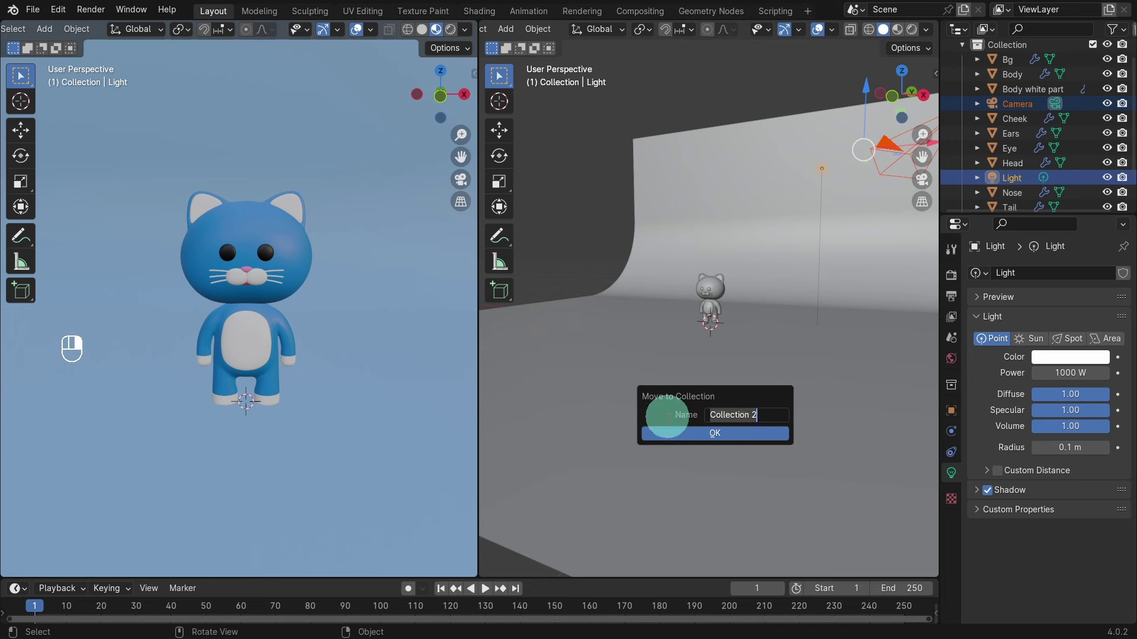
key(BackSpace)
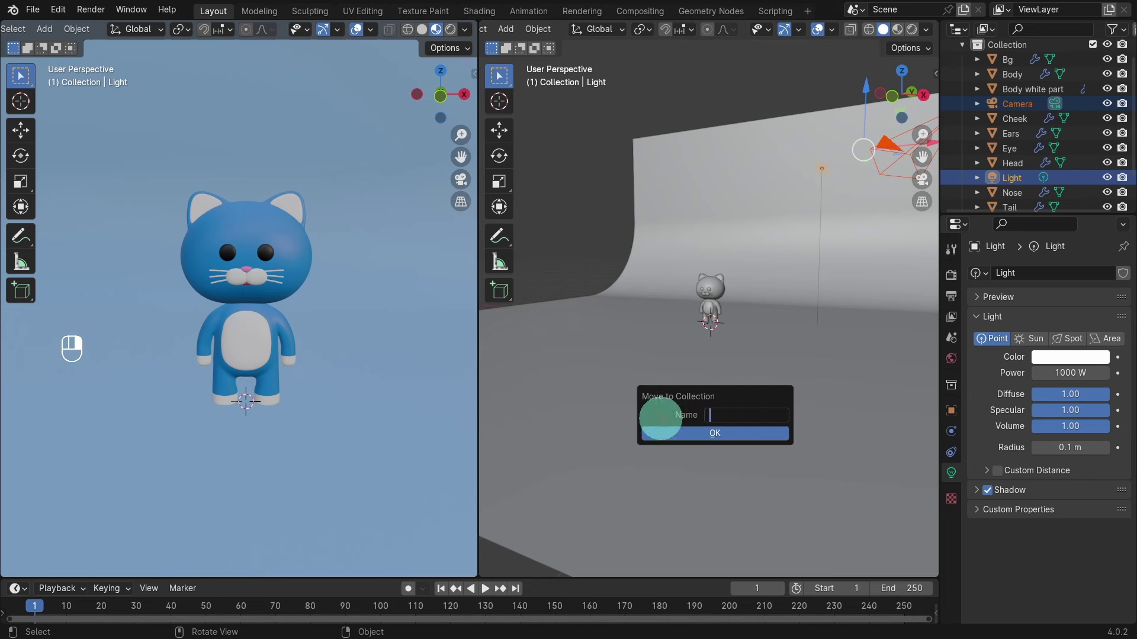
text(Camera & lights)
click(701, 432)
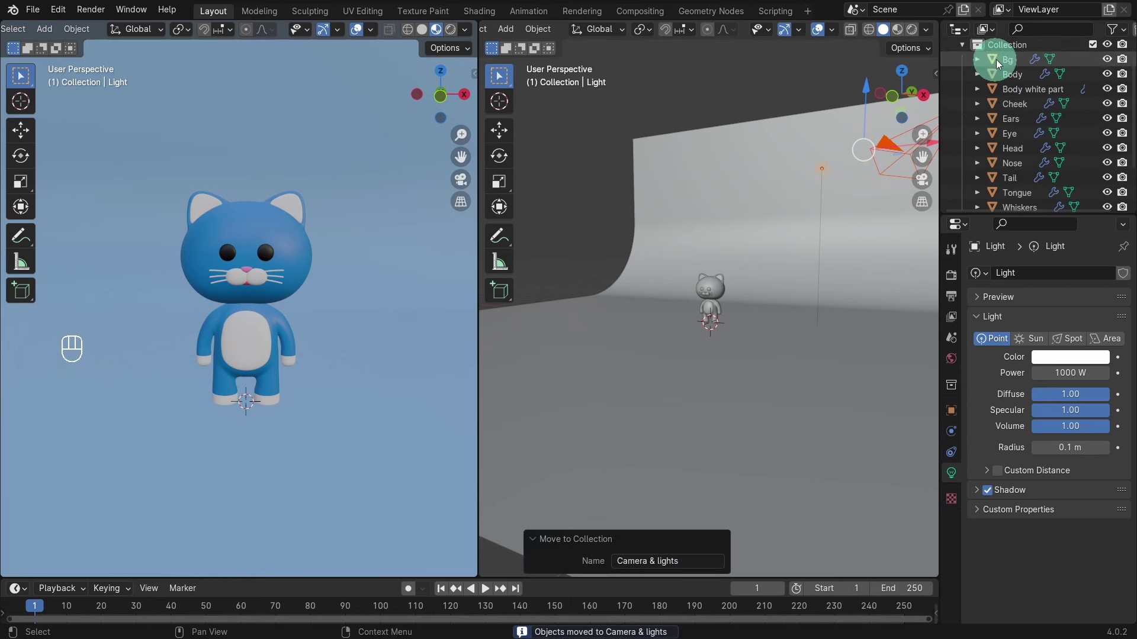
Collapse the original Collection in the Outliner and clear the selection of the Camera & lights collection
scroll(1010, 137, down, 3)
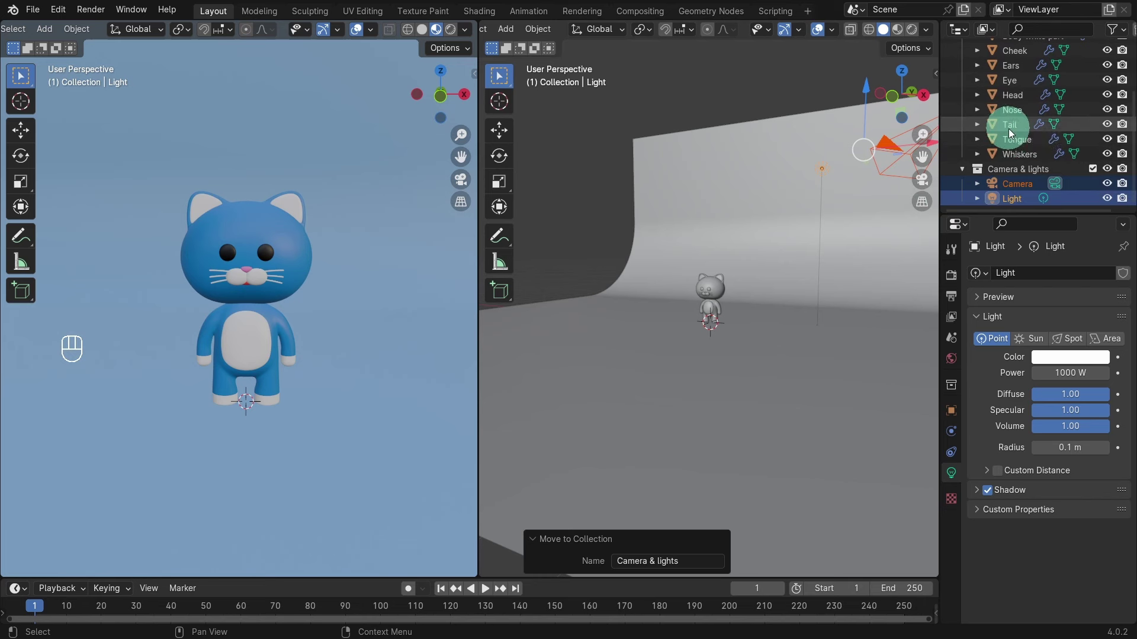
click(1044, 165)
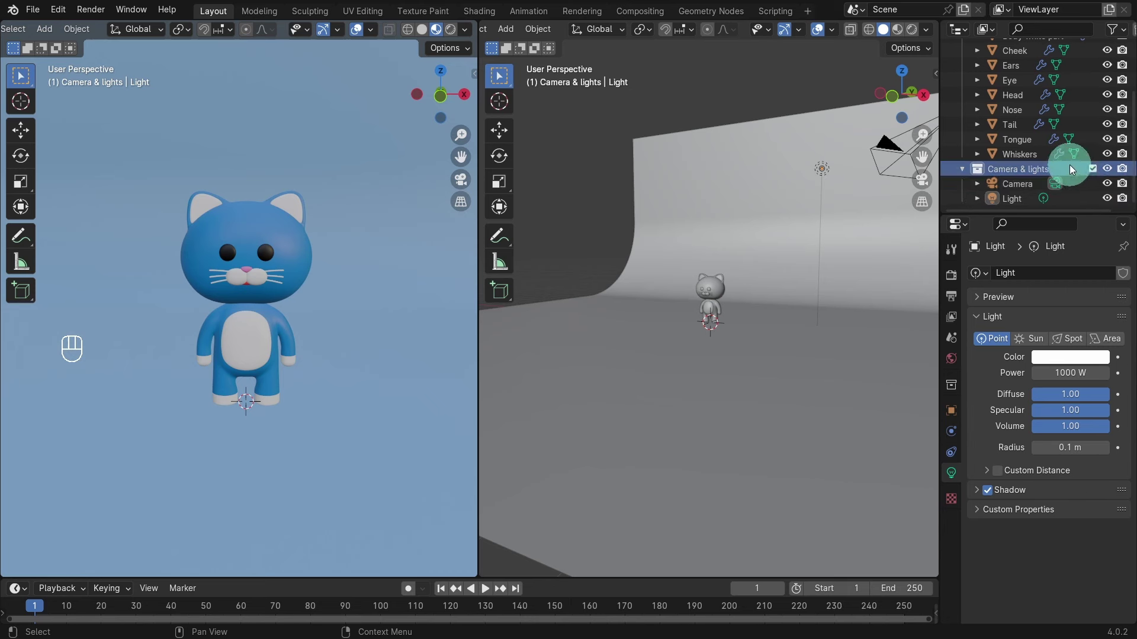
scroll(1069, 165, up, 5)
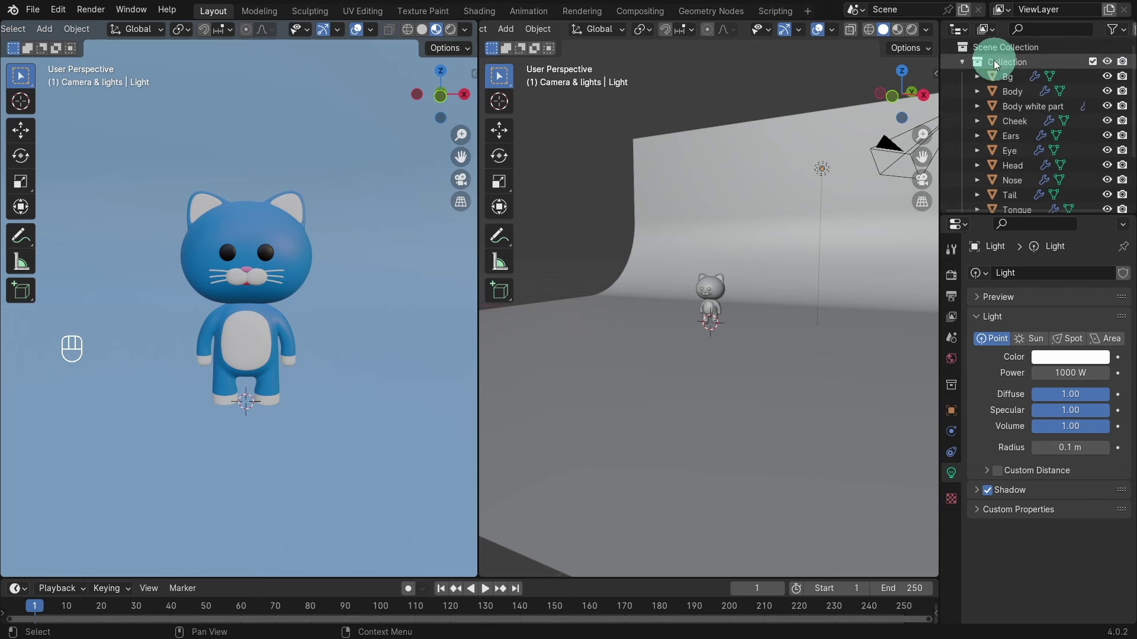
click(963, 62)
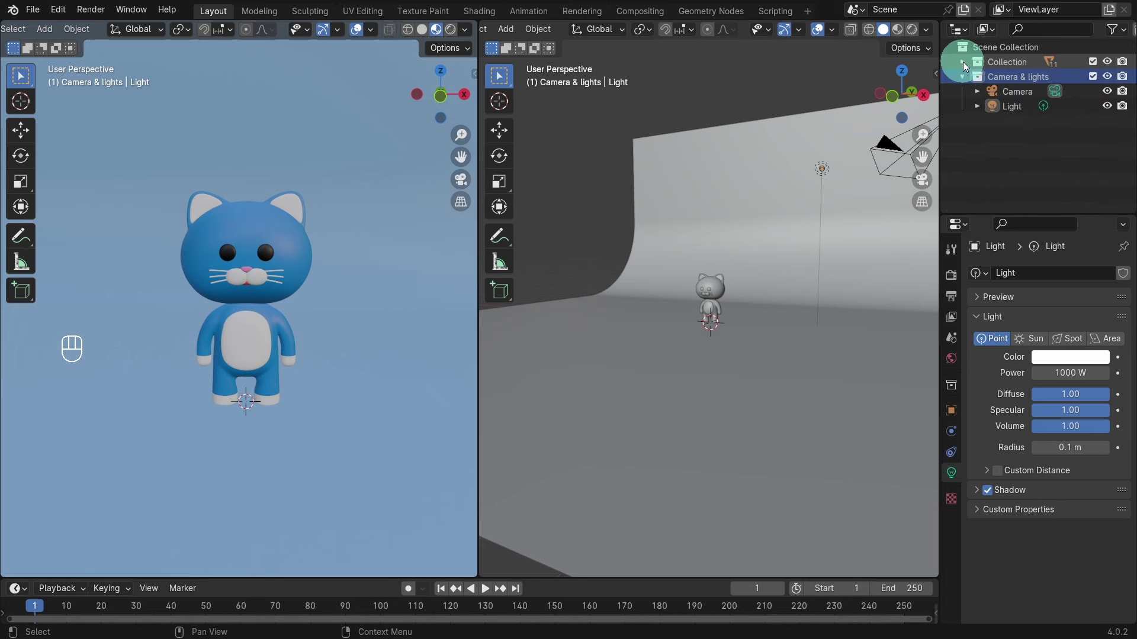
click(1024, 146)
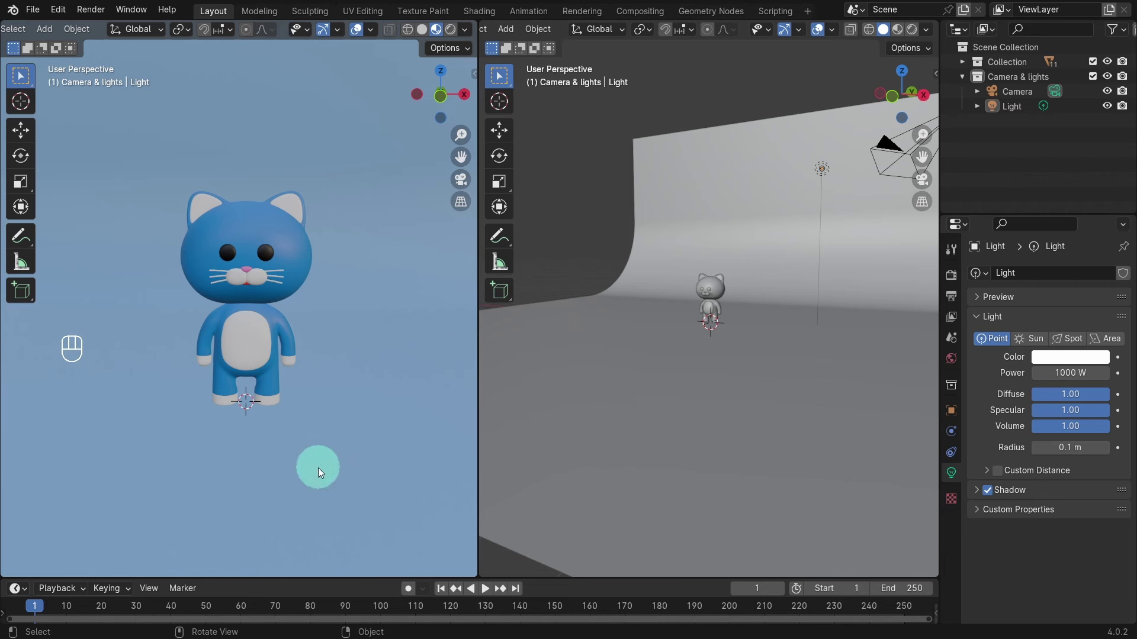
Align the active camera to the current front-facing view of the cat in the colored viewport
click(259, 463)
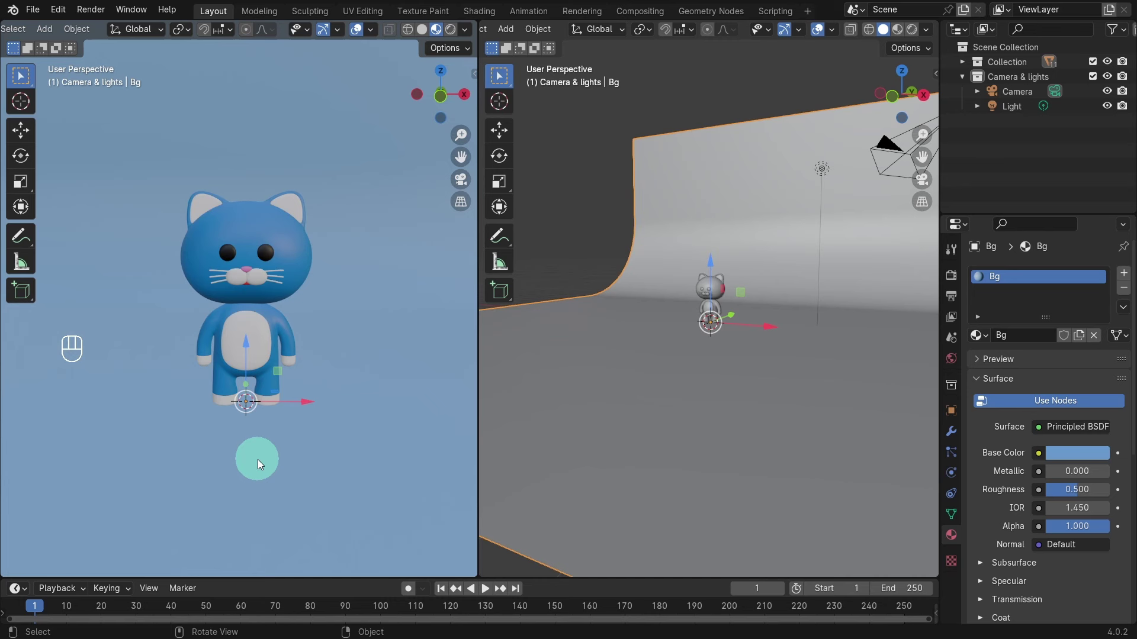
key(ctrl+alt)
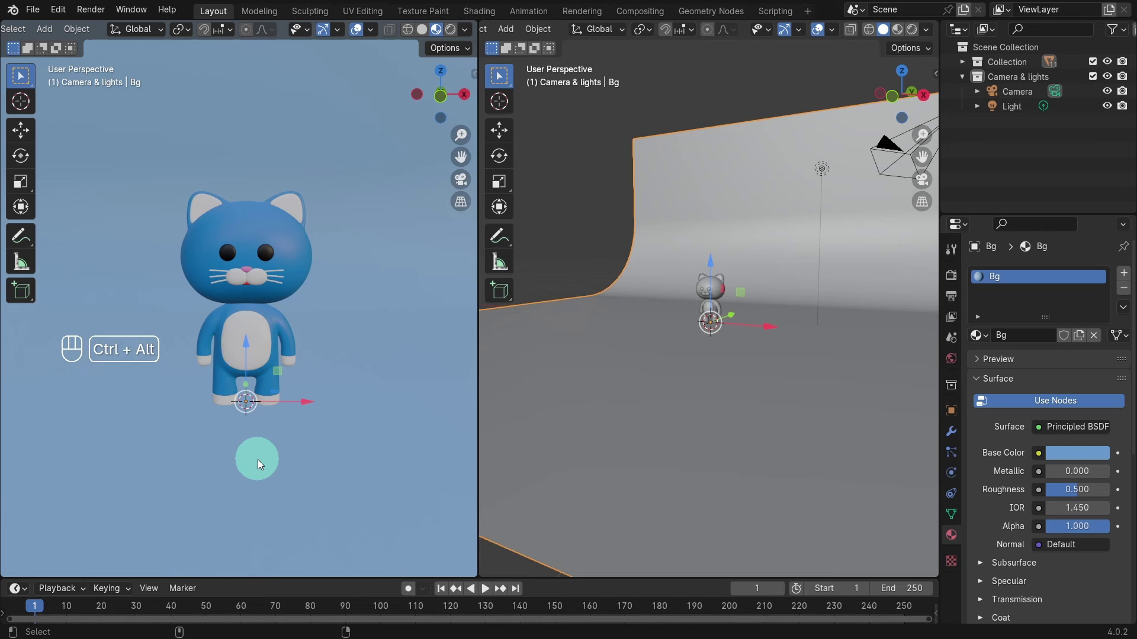
key(ctrl+alt+KP_0)
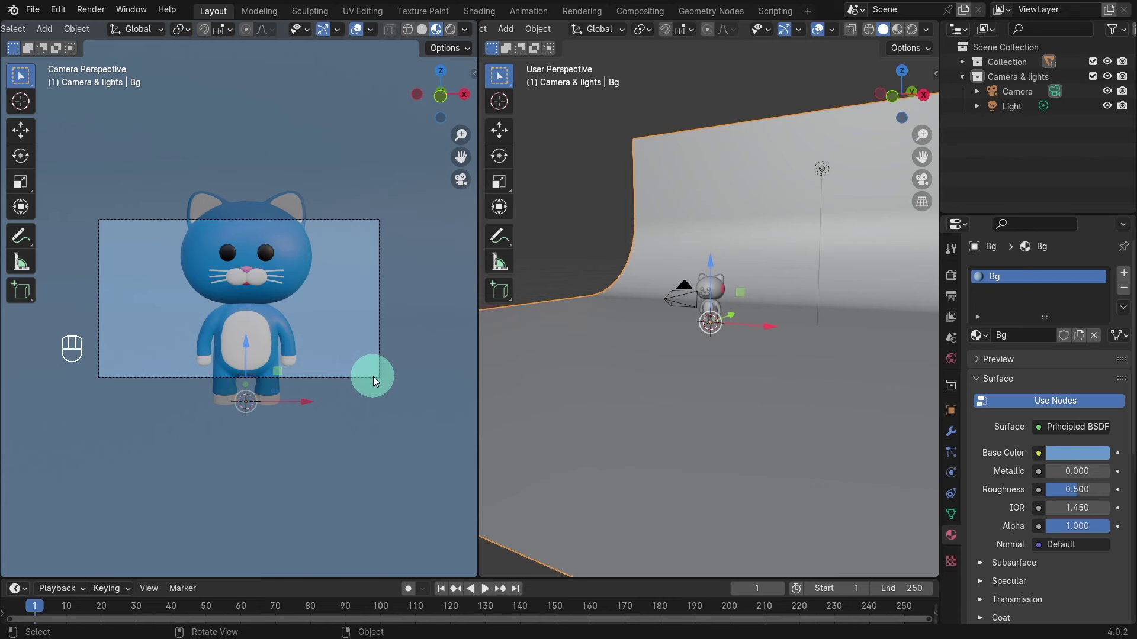
Set the scene's render engine to Cycles and its device to GPU Compute
click(951, 296)
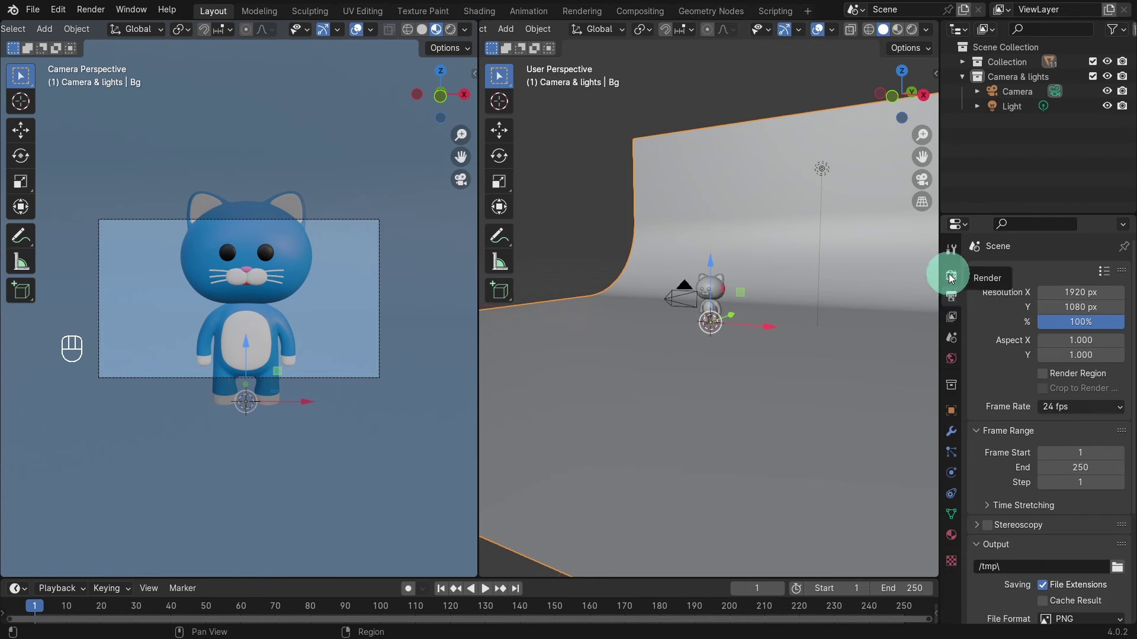
click(951, 276)
click(1062, 286)
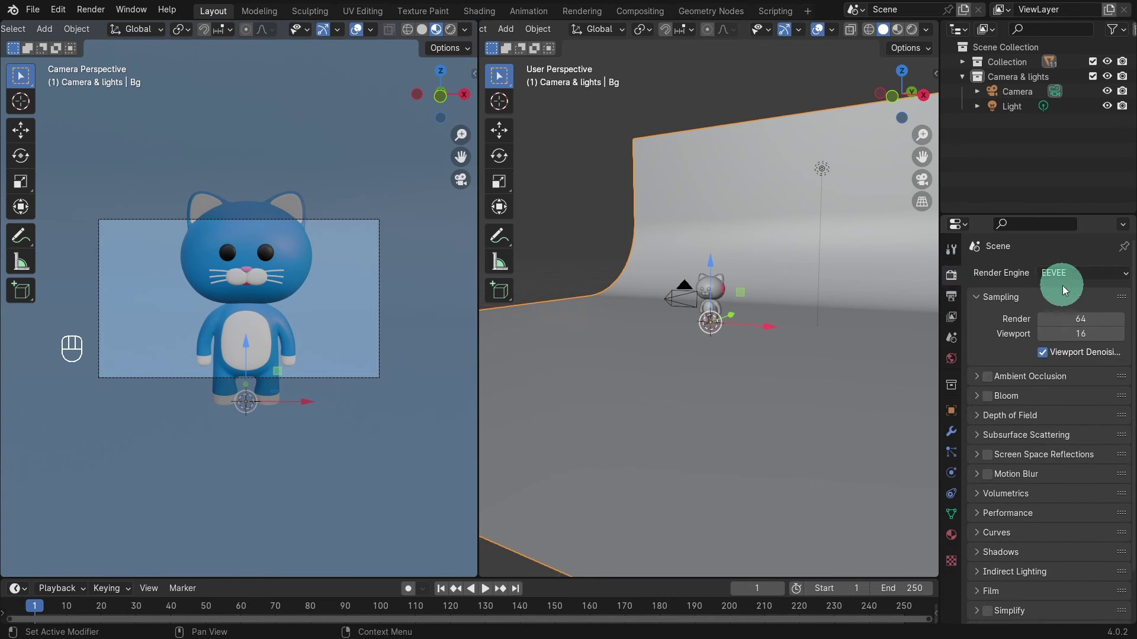
click(1088, 271)
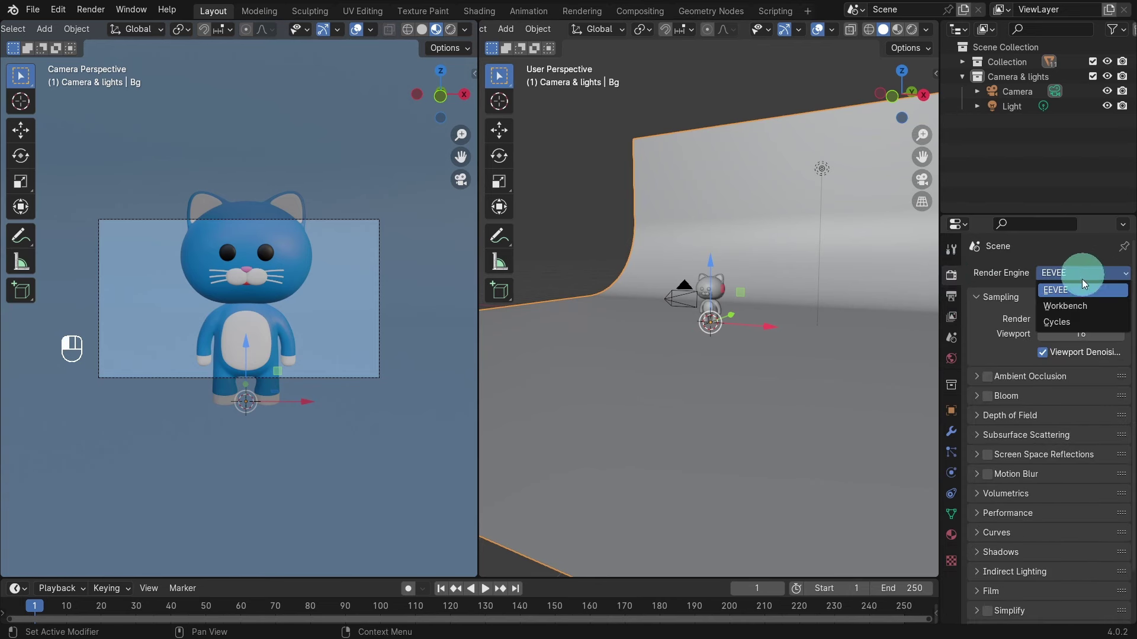
click(1069, 318)
click(1063, 309)
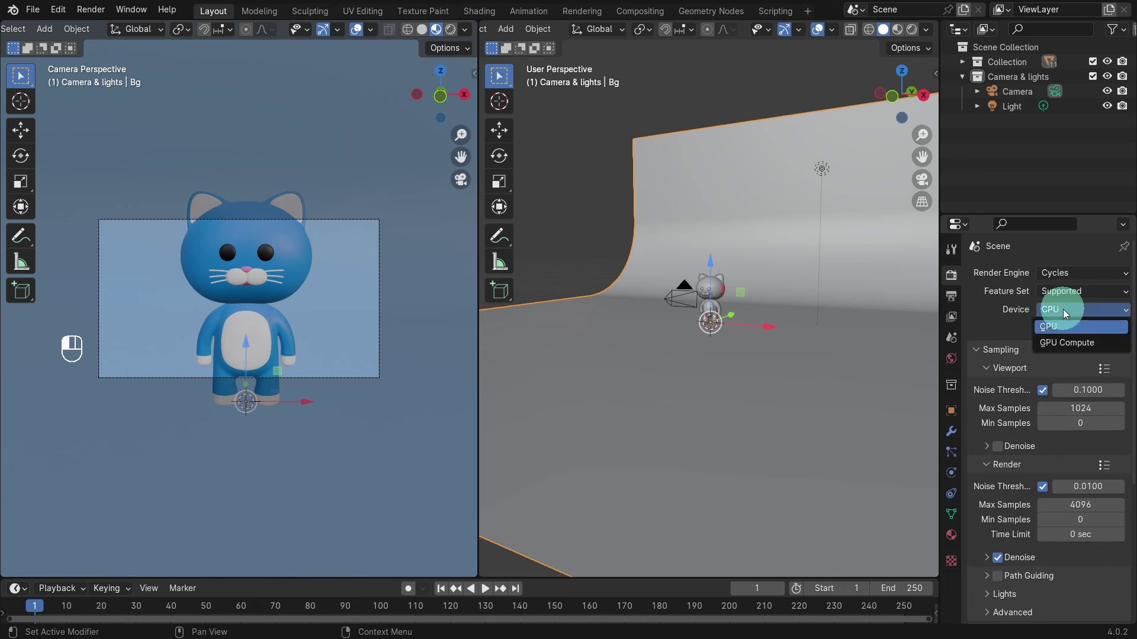
click(1075, 341)
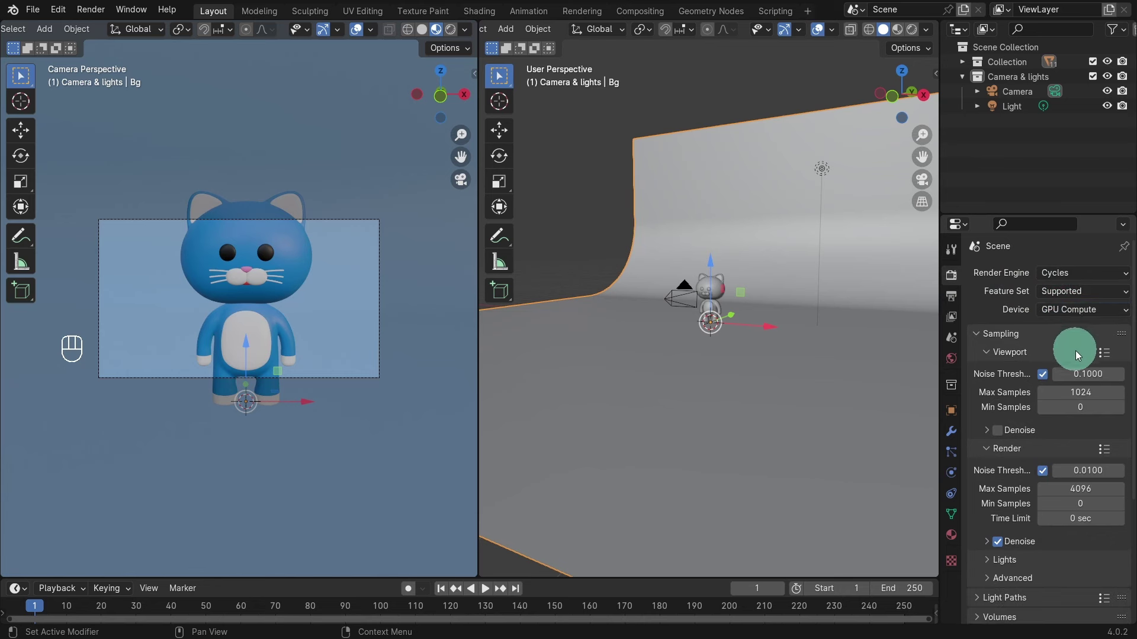
Set the Cycles max samples to 32 for the viewport and 50 for the render
click(1070, 392)
text(32)
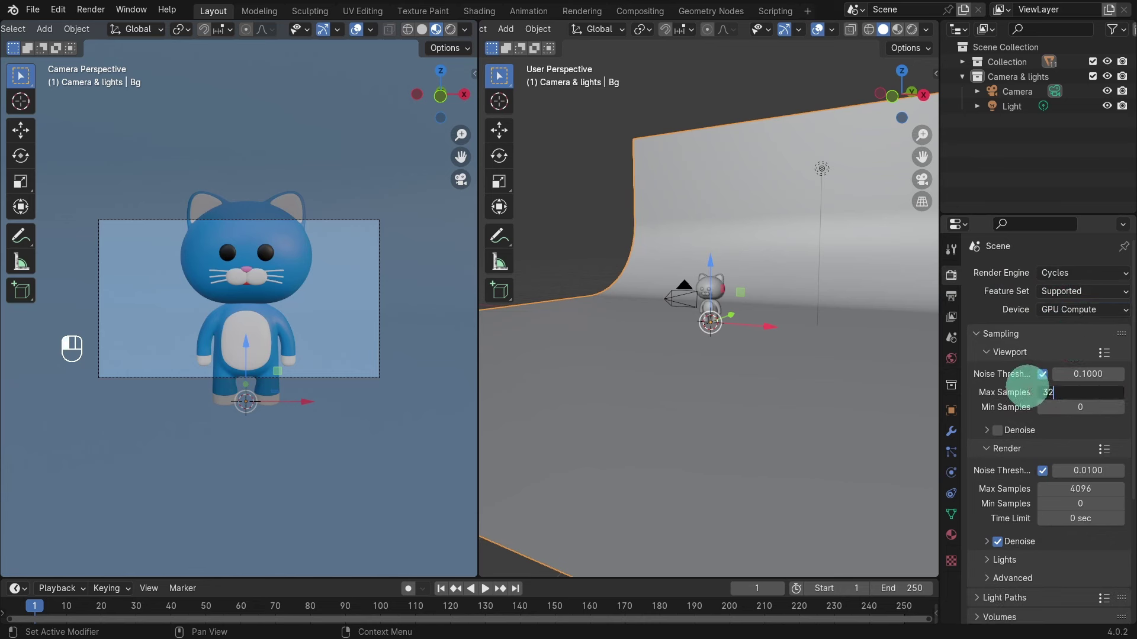
key(Return)
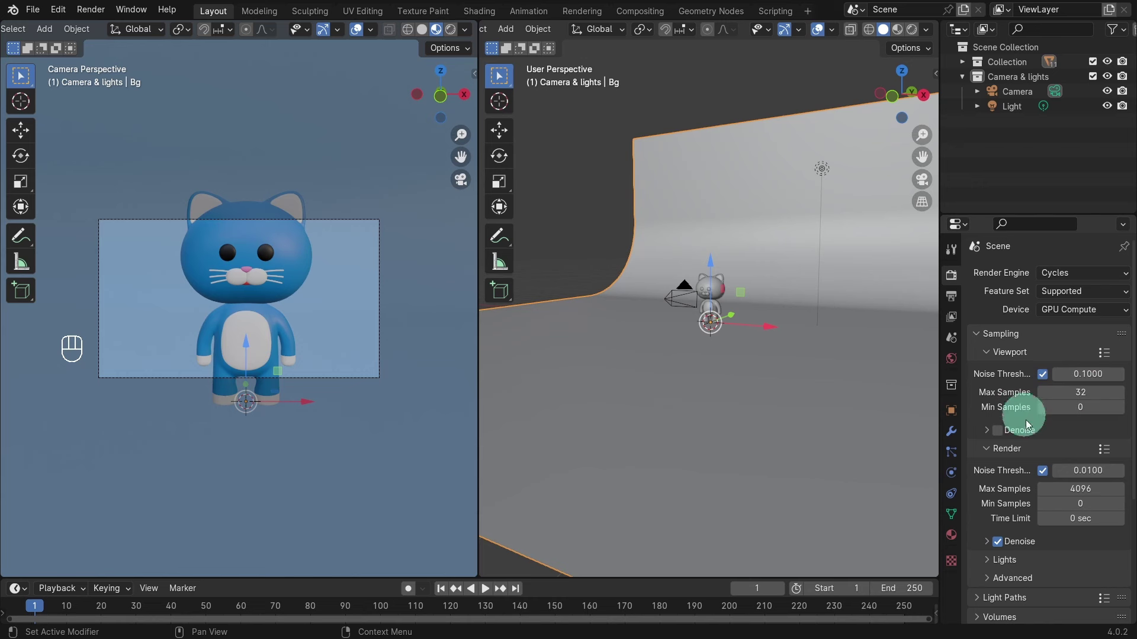
click(1076, 488)
text(50)
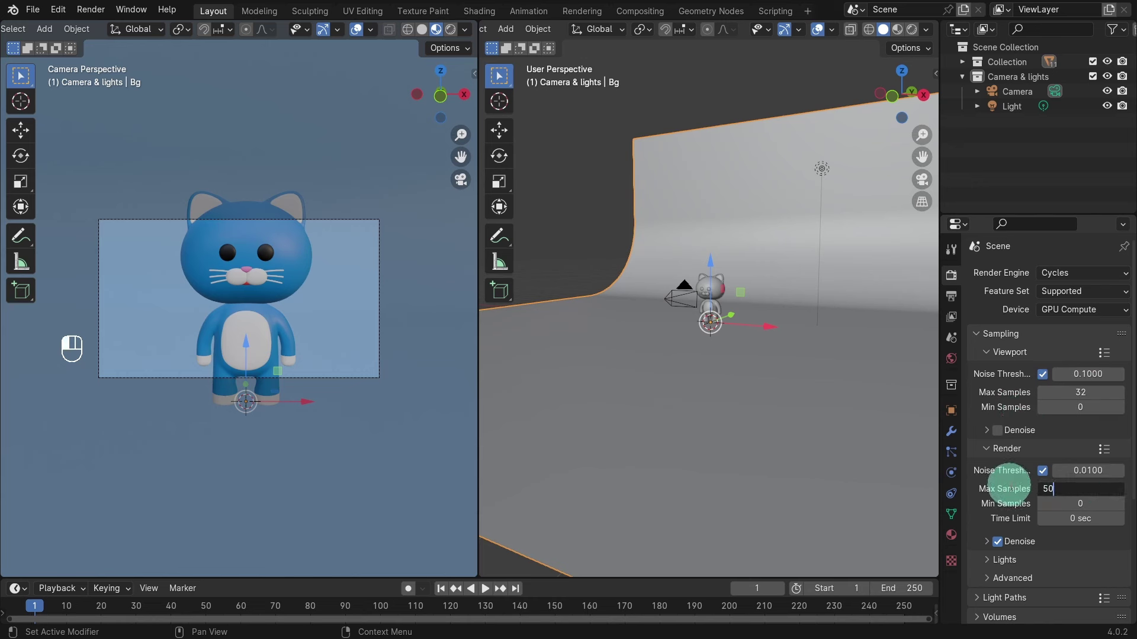
key(Return)
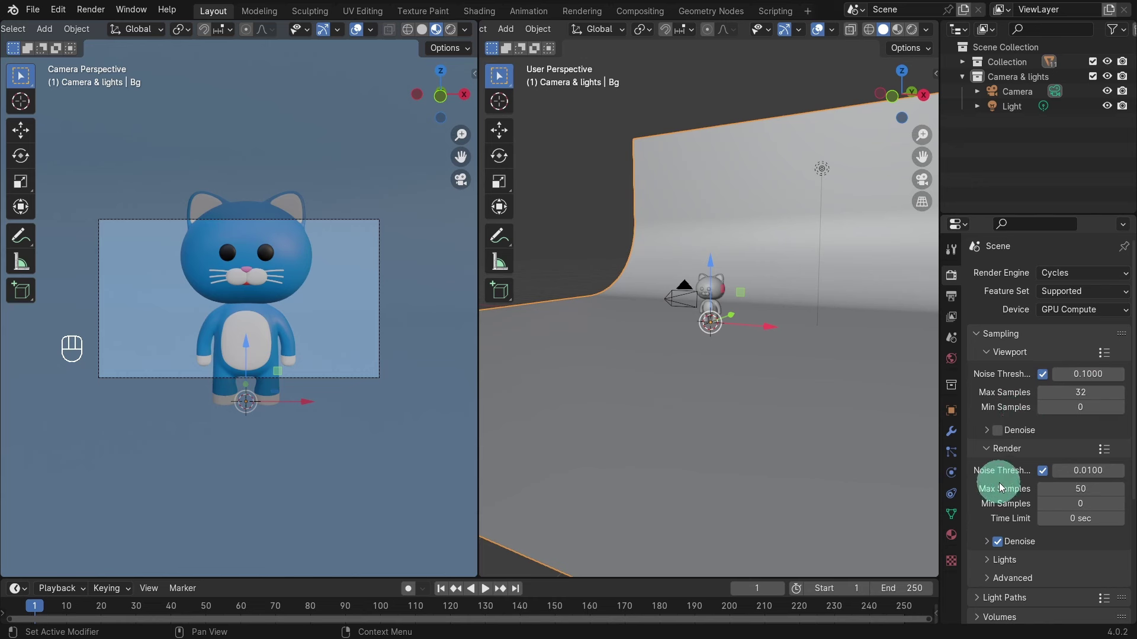
Set the scene's color management look to High Contrast, keeping AgX as the view transform
scroll(996, 478, down, 8)
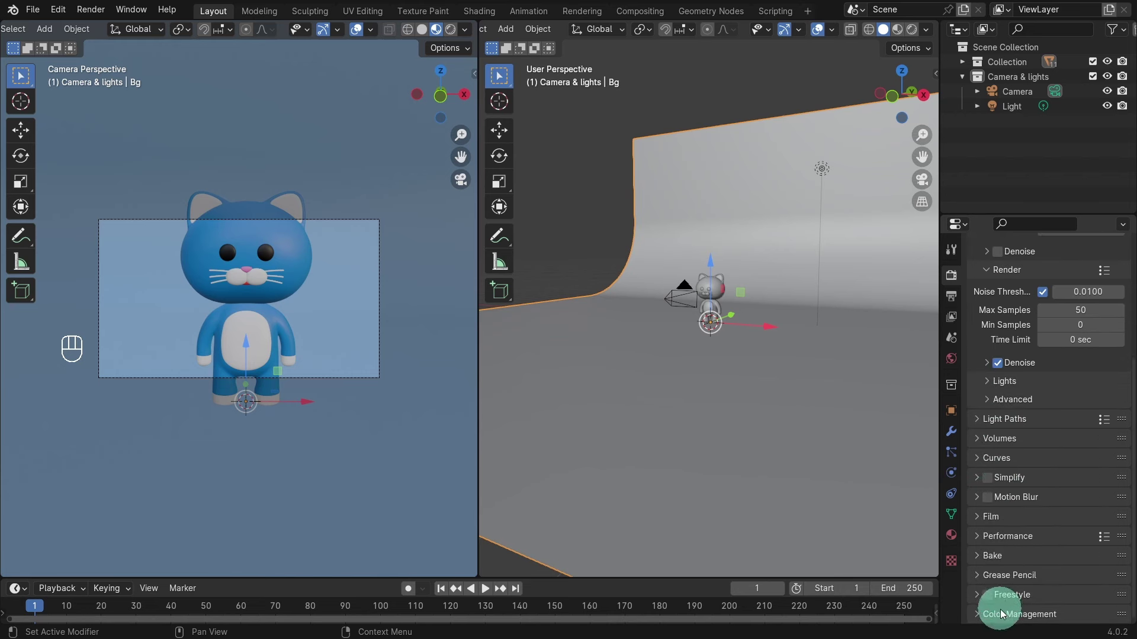
click(1005, 613)
scroll(1012, 592, down, 6)
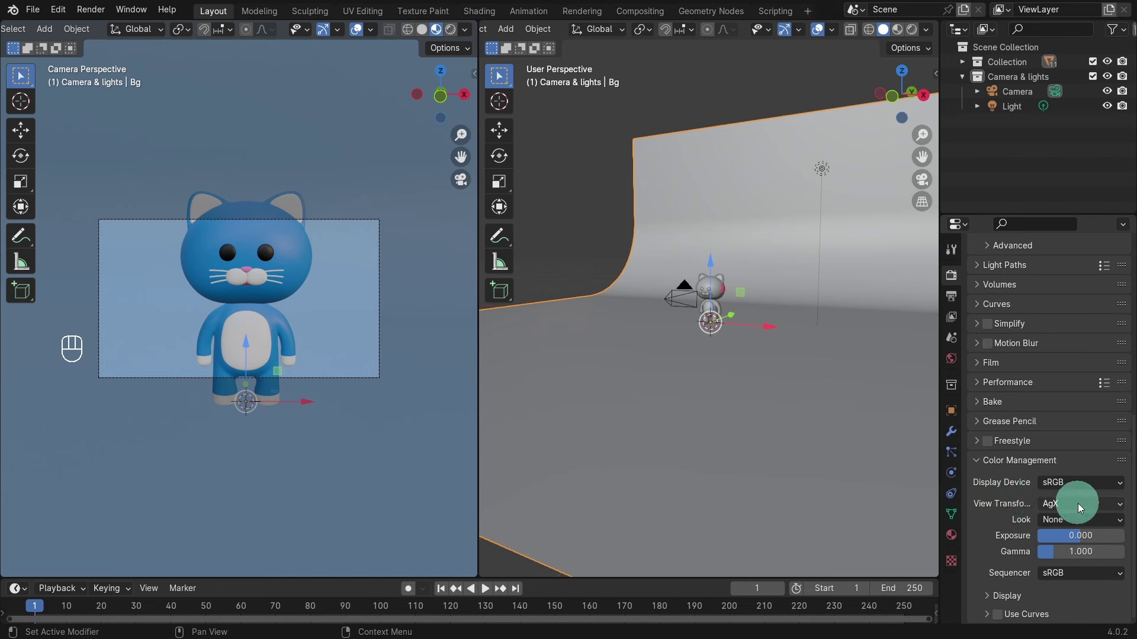
click(1113, 504)
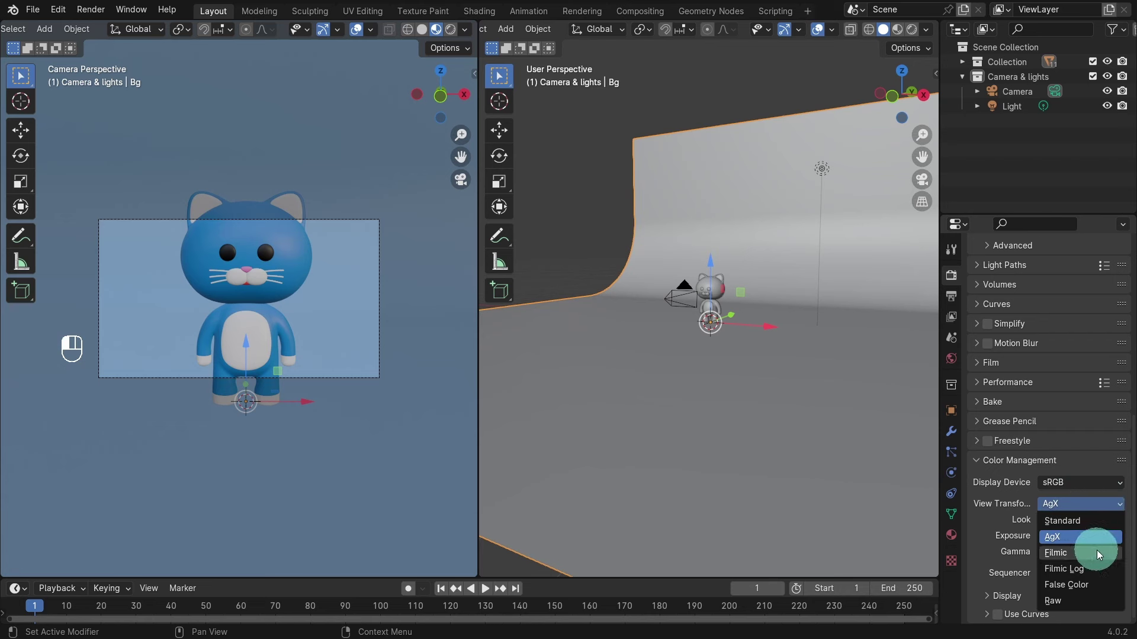
click(1061, 503)
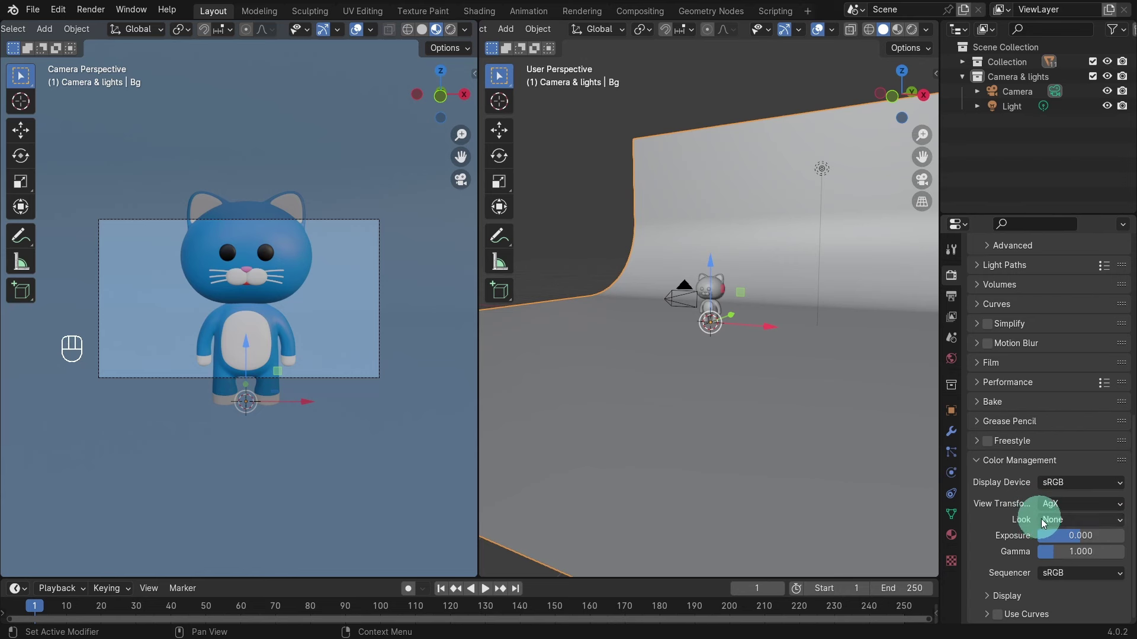
click(1096, 518)
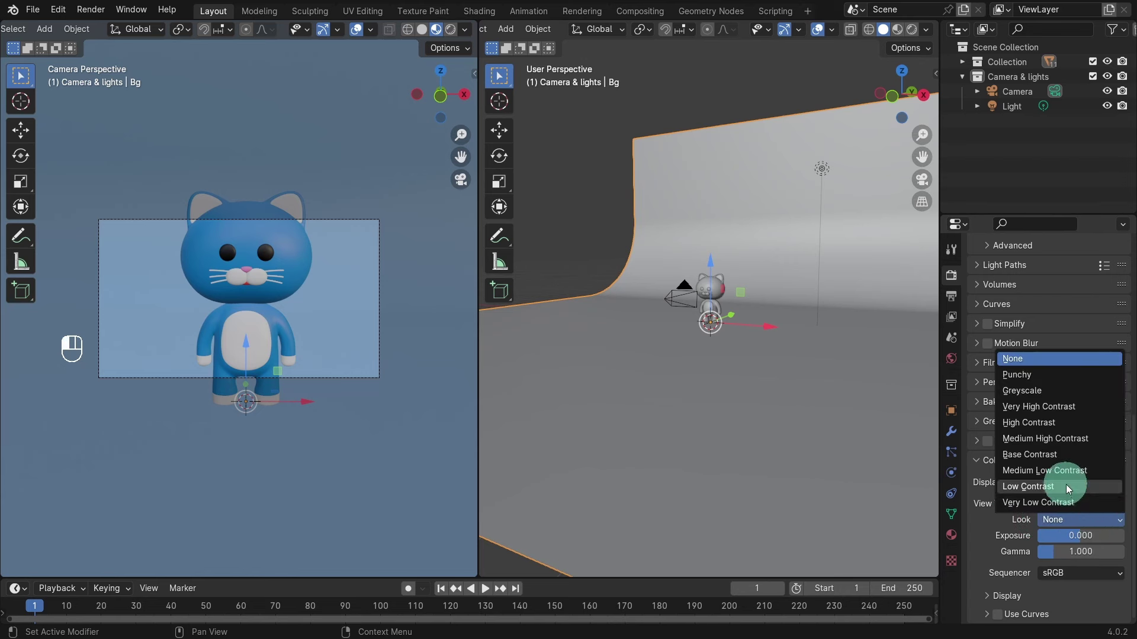
click(1057, 422)
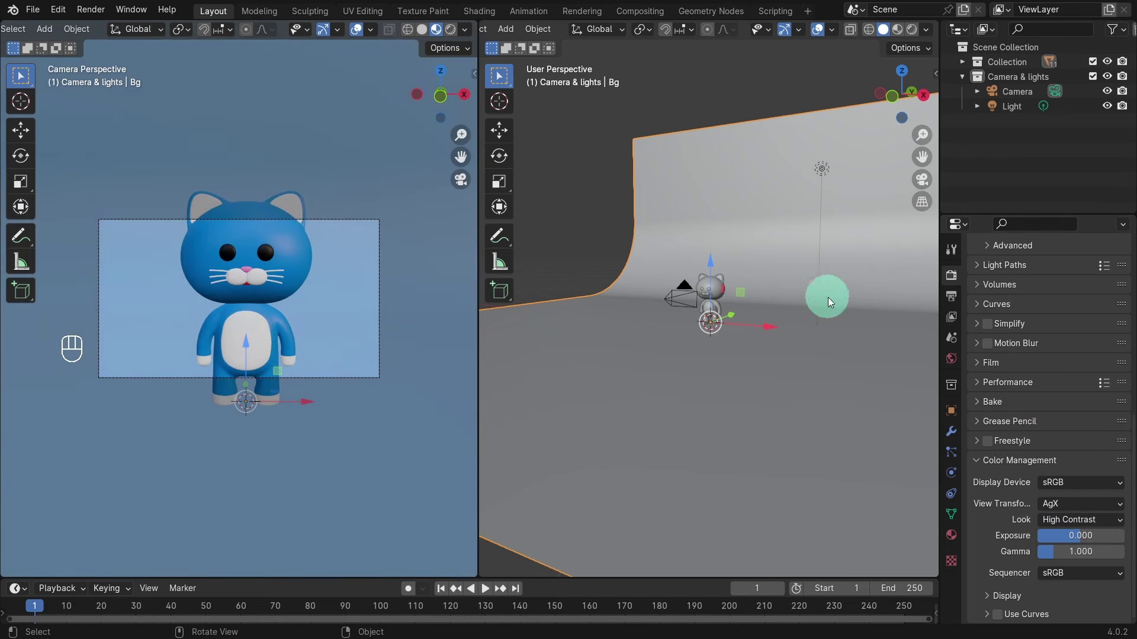
Set the output's horizontal resolution to 1080 px for a square frame
click(951, 297)
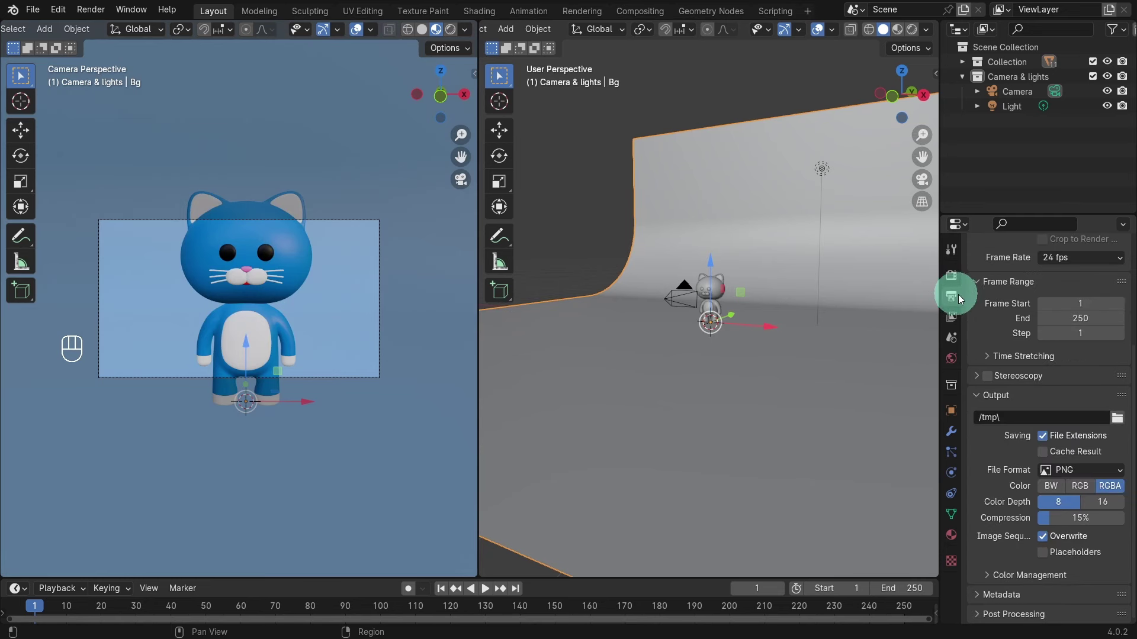
scroll(1001, 294, up, 5)
click(1067, 299)
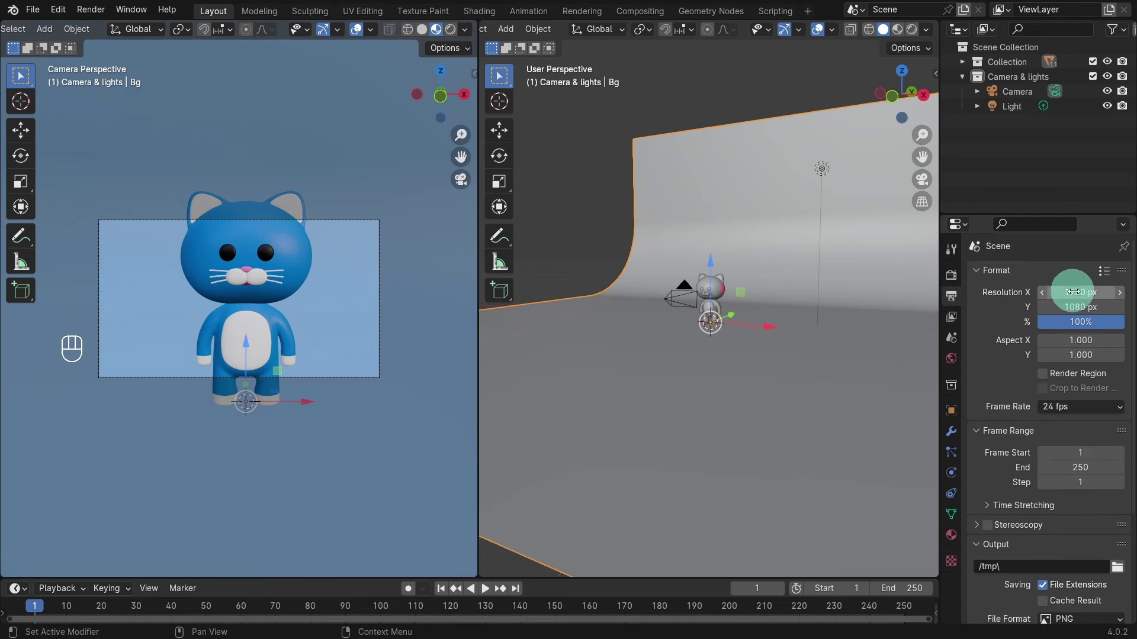
drag(1024, 287, 1008, 283)
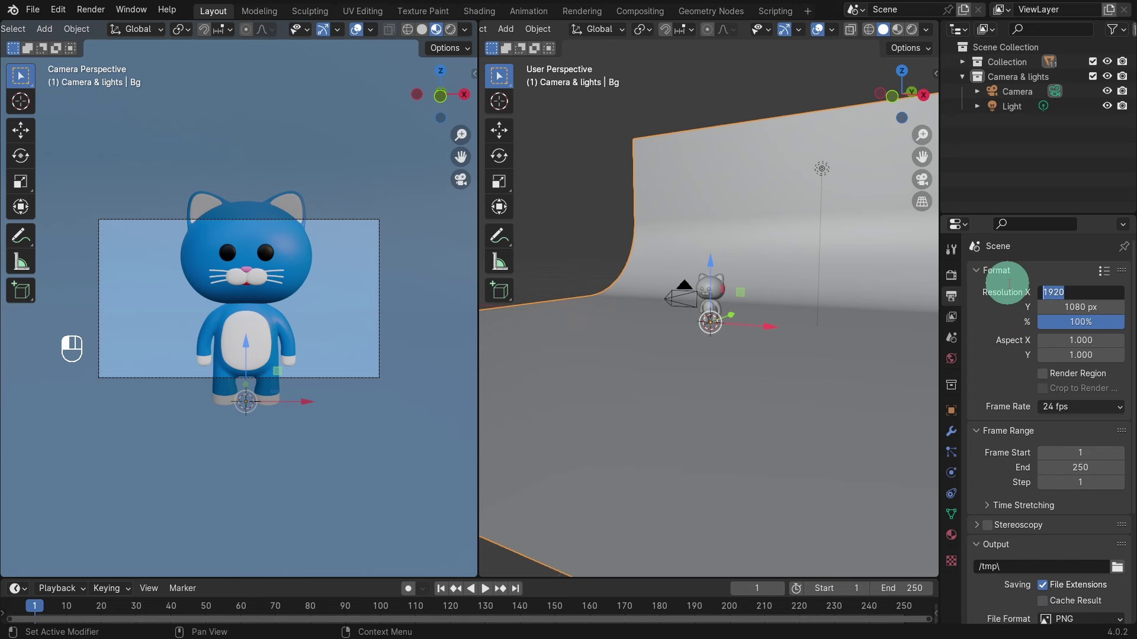
text(1080)
click(991, 284)
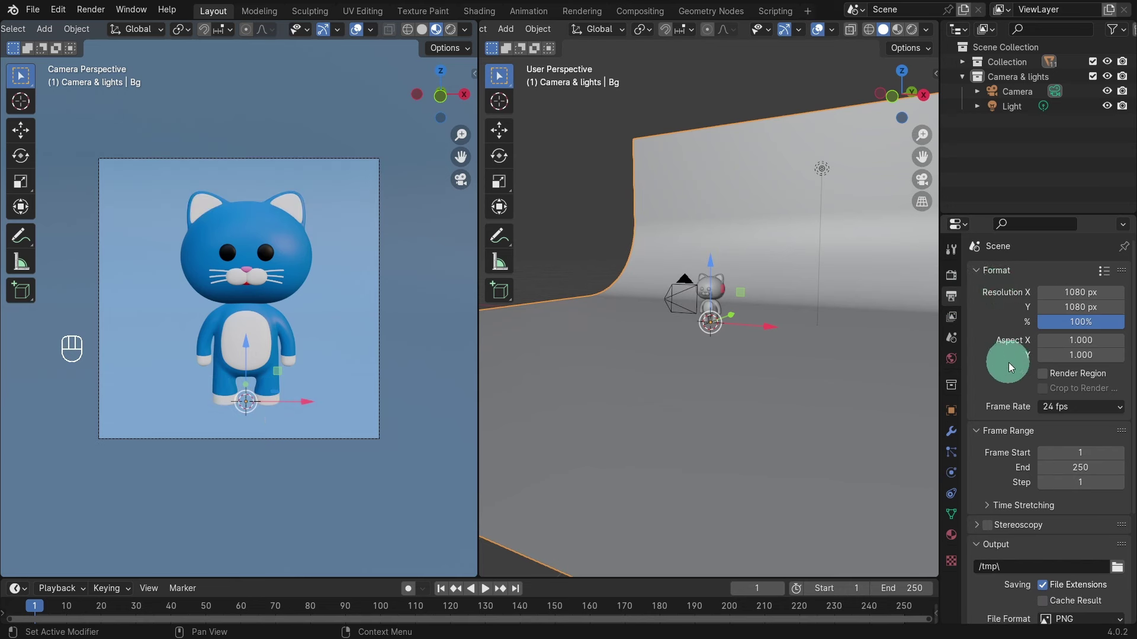
scroll(1007, 414, down, 5)
scroll(1004, 474, down, 1)
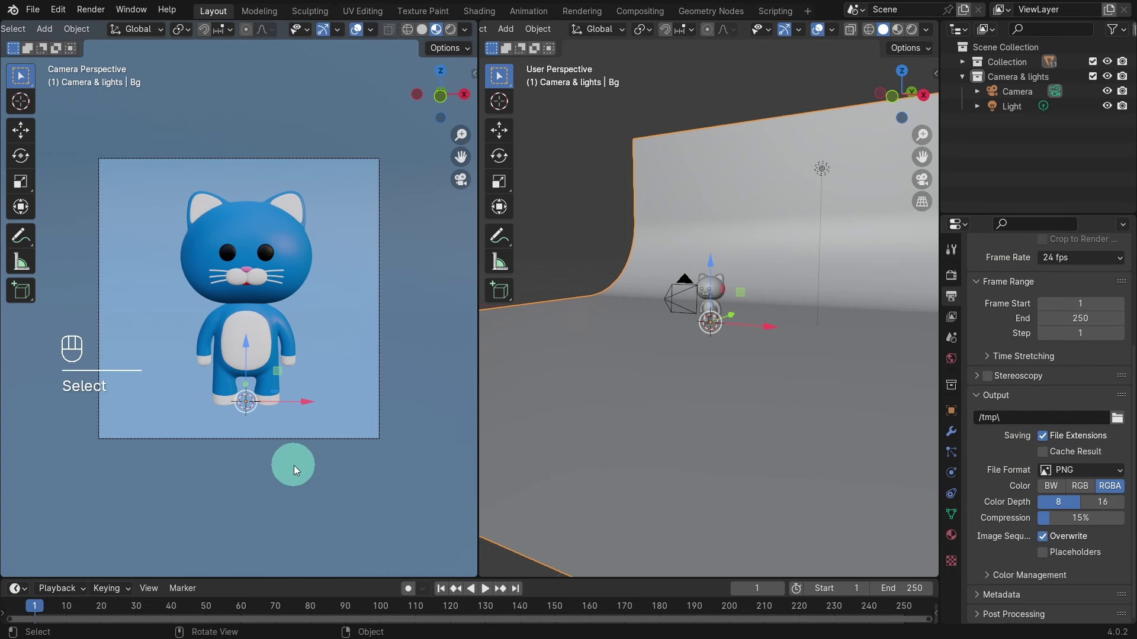
Lock the camera to the view in the camera viewport and adjust its distance so the whole cat fits inside the frame
scroll(293, 465, up, 3)
scroll(294, 466, down, 3)
scroll(294, 467, up, 2)
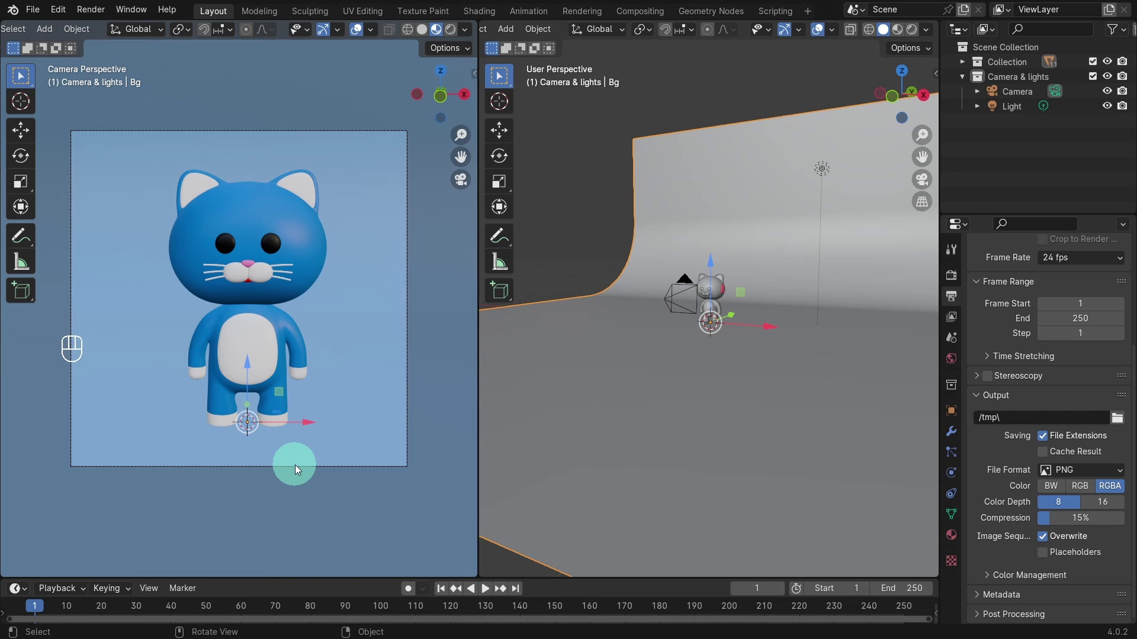
key(n)
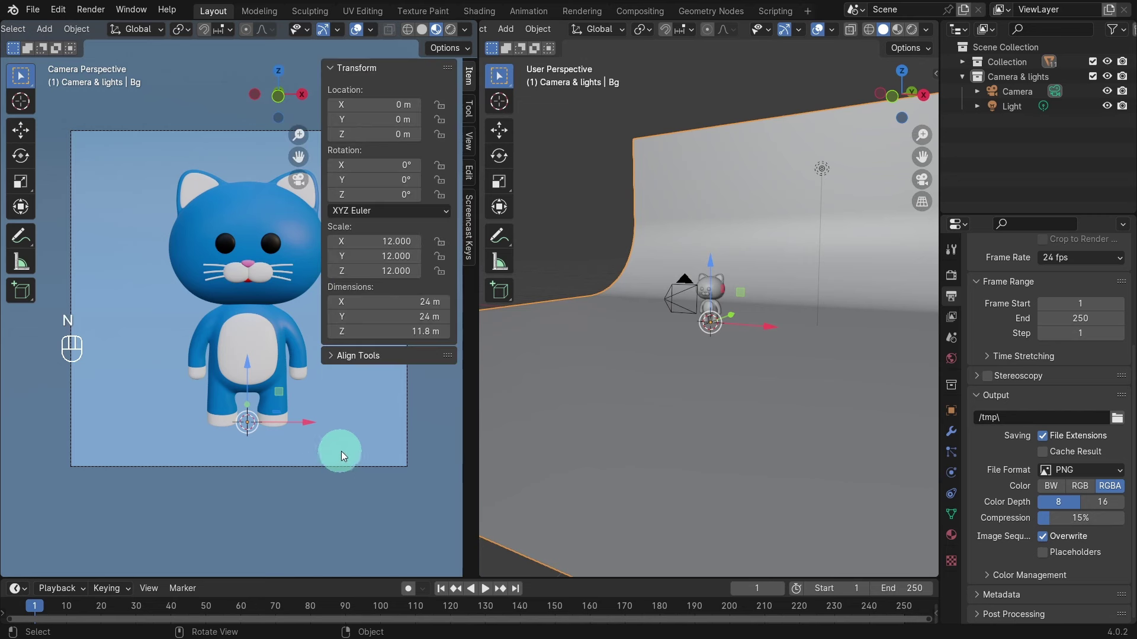
click(468, 140)
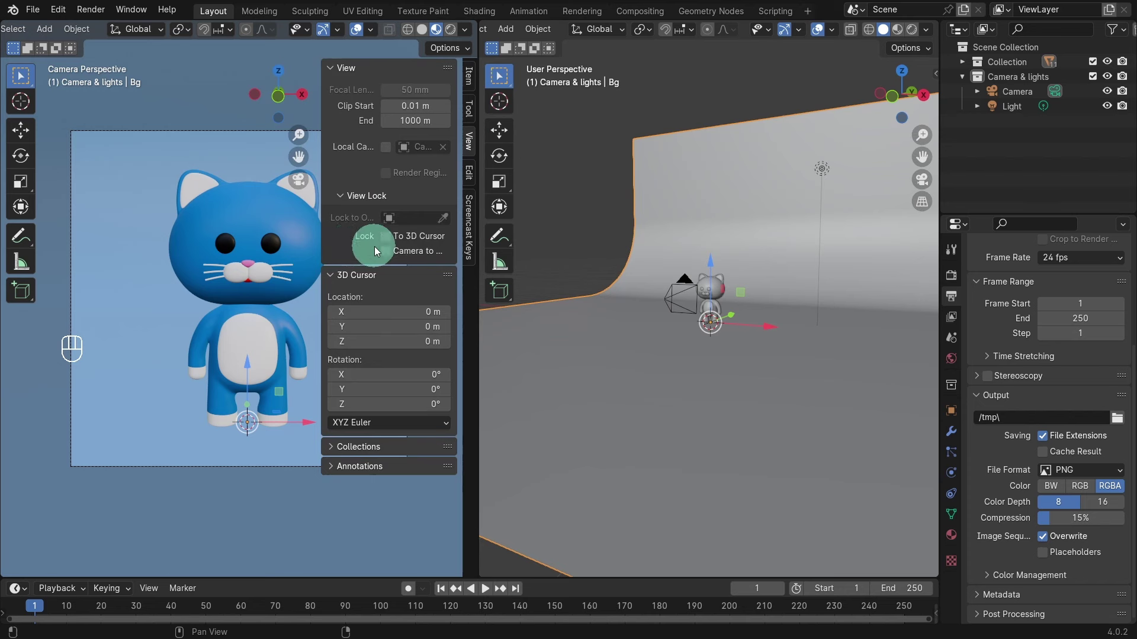
click(385, 250)
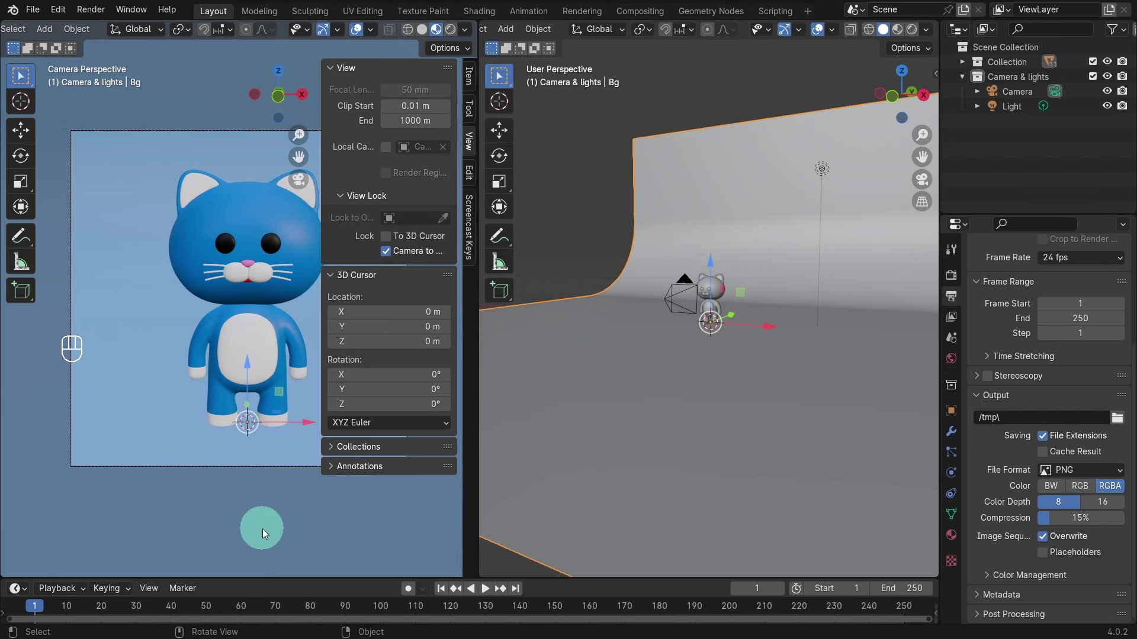
key(n)
scroll(261, 464, up, 1)
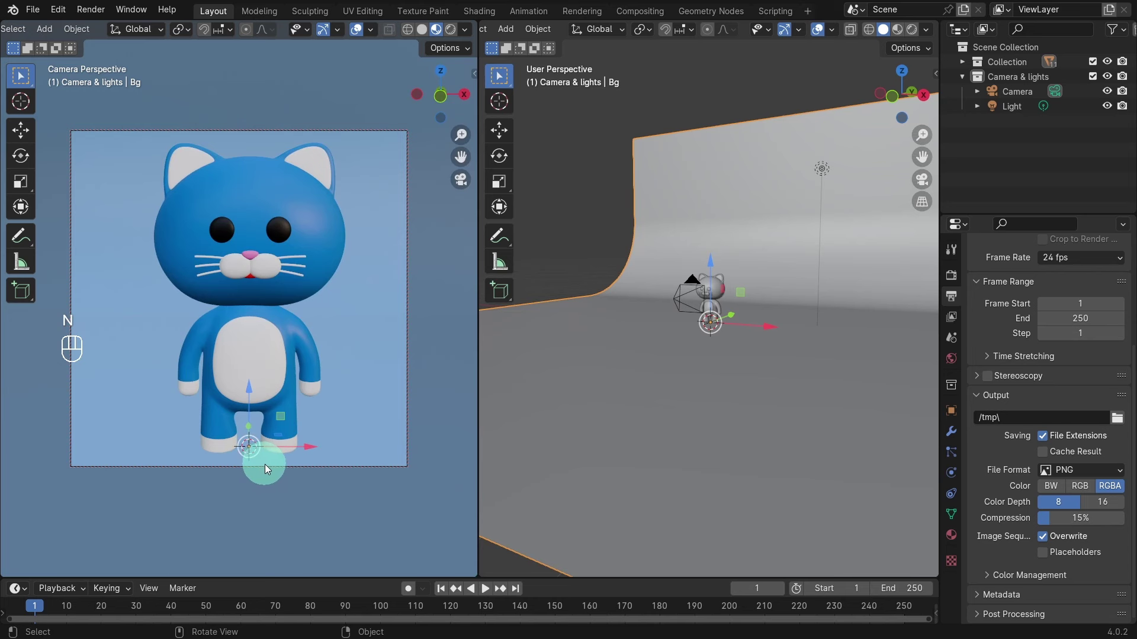
scroll(265, 464, down, 2)
scroll(265, 467, up, 1)
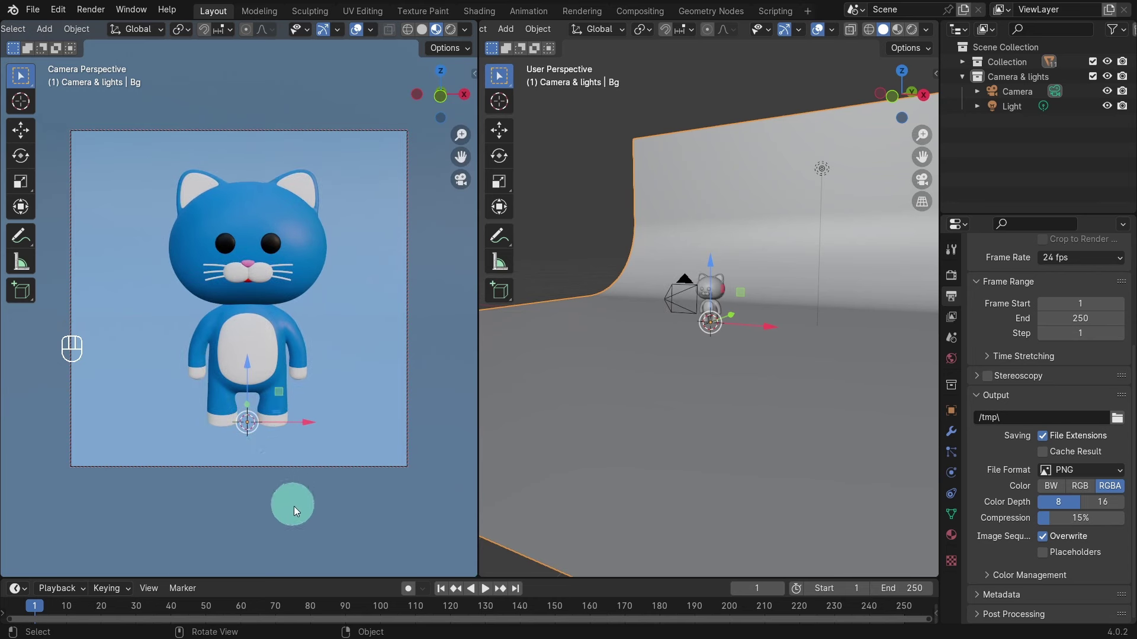
Select the camera and show its Center composition guide after trying the Thirds guide
click(316, 467)
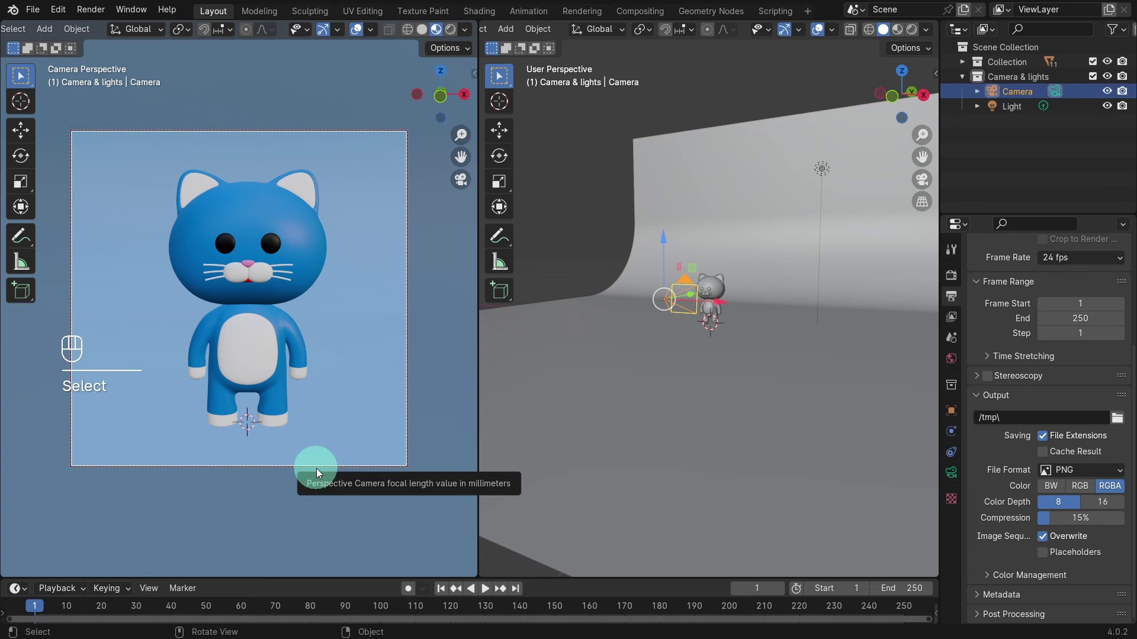
click(951, 471)
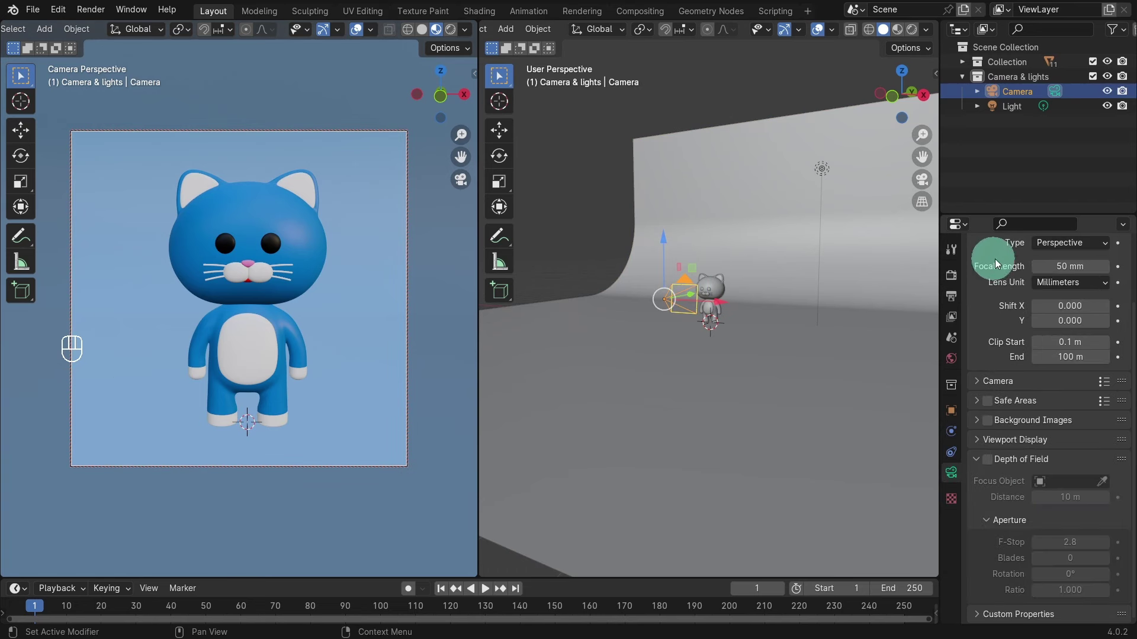
scroll(995, 256, up, 2)
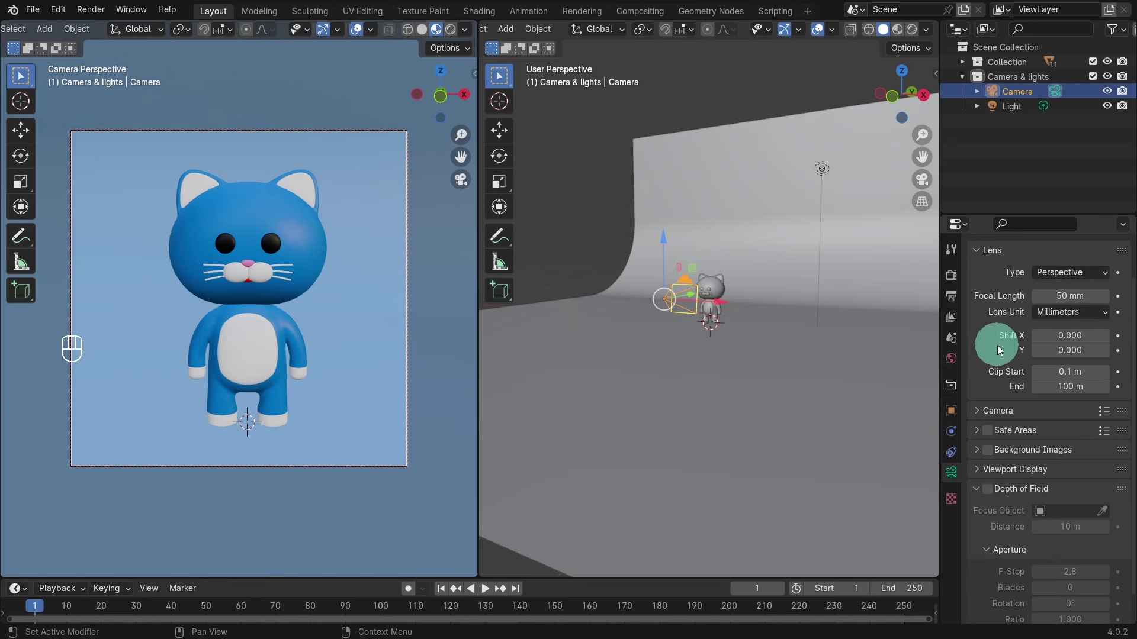
scroll(983, 539, down, 2)
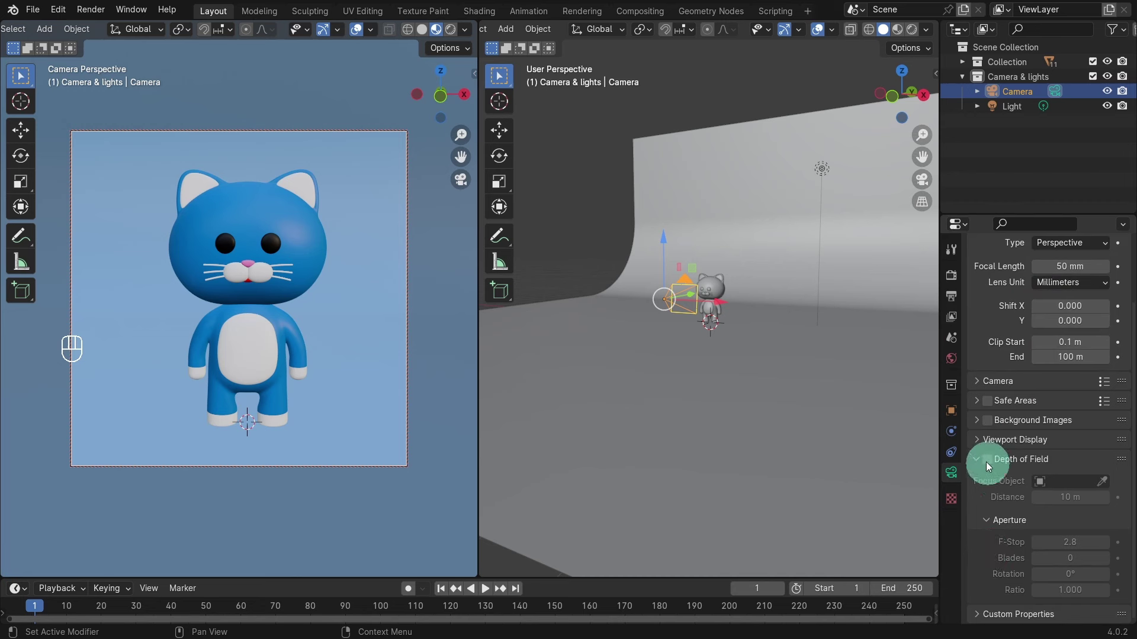
click(978, 439)
scroll(995, 518, down, 2)
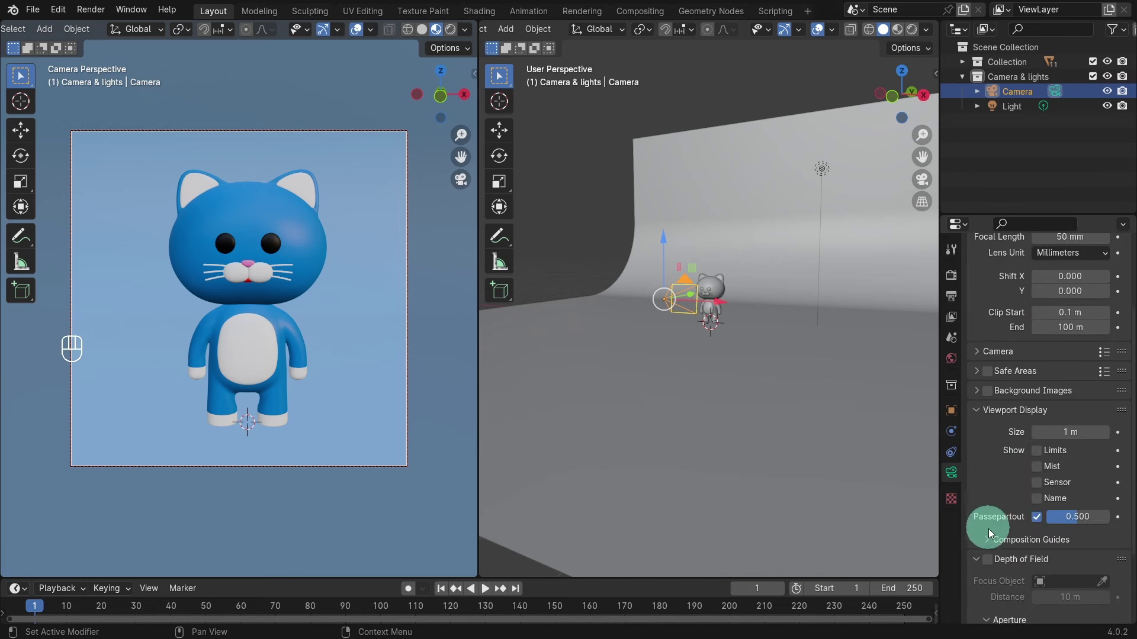
click(986, 538)
scroll(992, 508, down, 4)
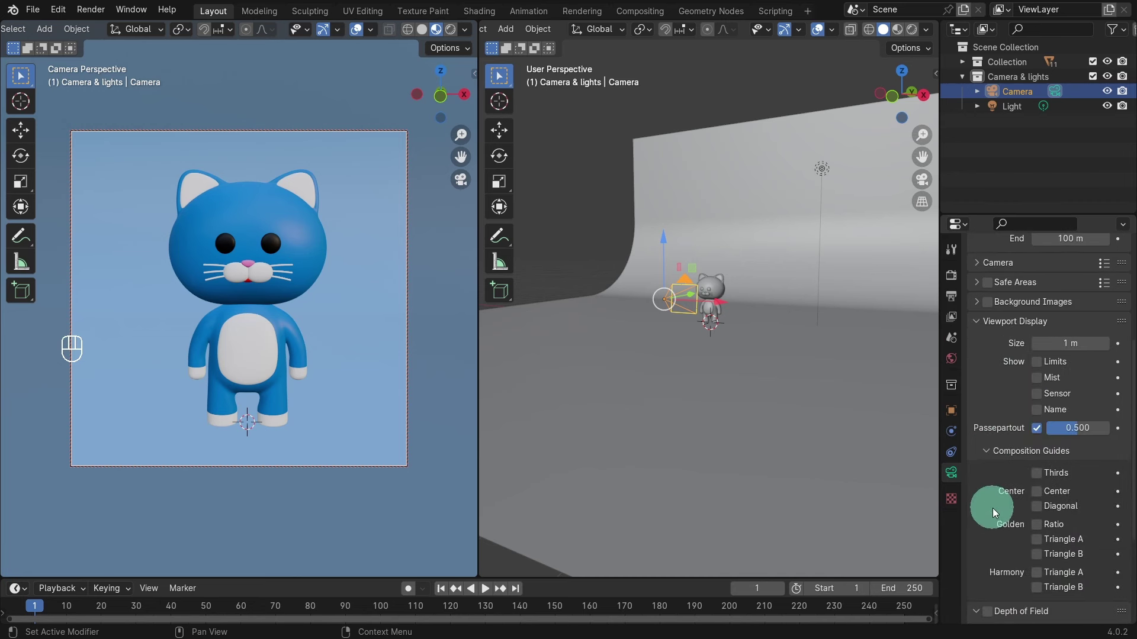
click(1032, 472)
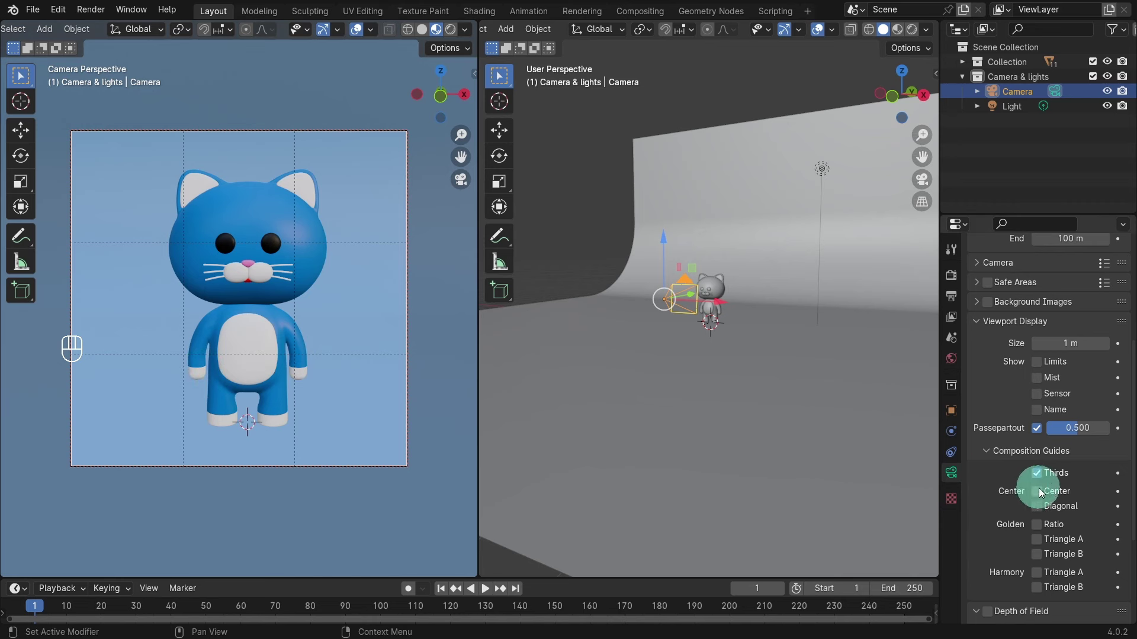
click(1035, 474)
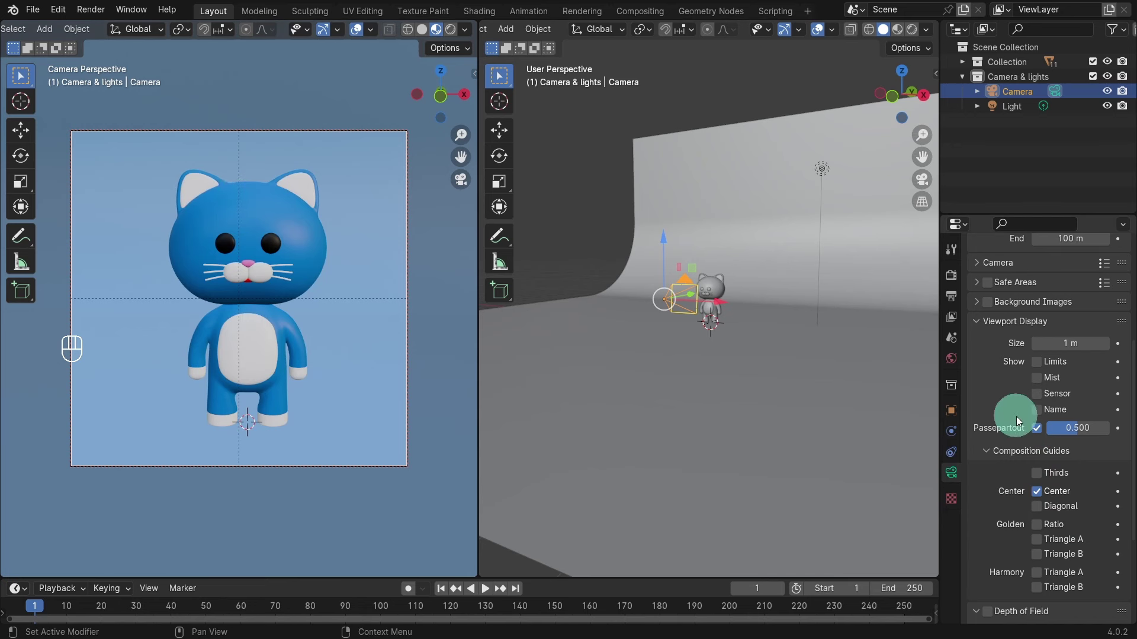
Center the cat in the frame by setting the camera's Shift X to 0.029, and turn off the Center composition guide
scroll(1003, 403, up, 6)
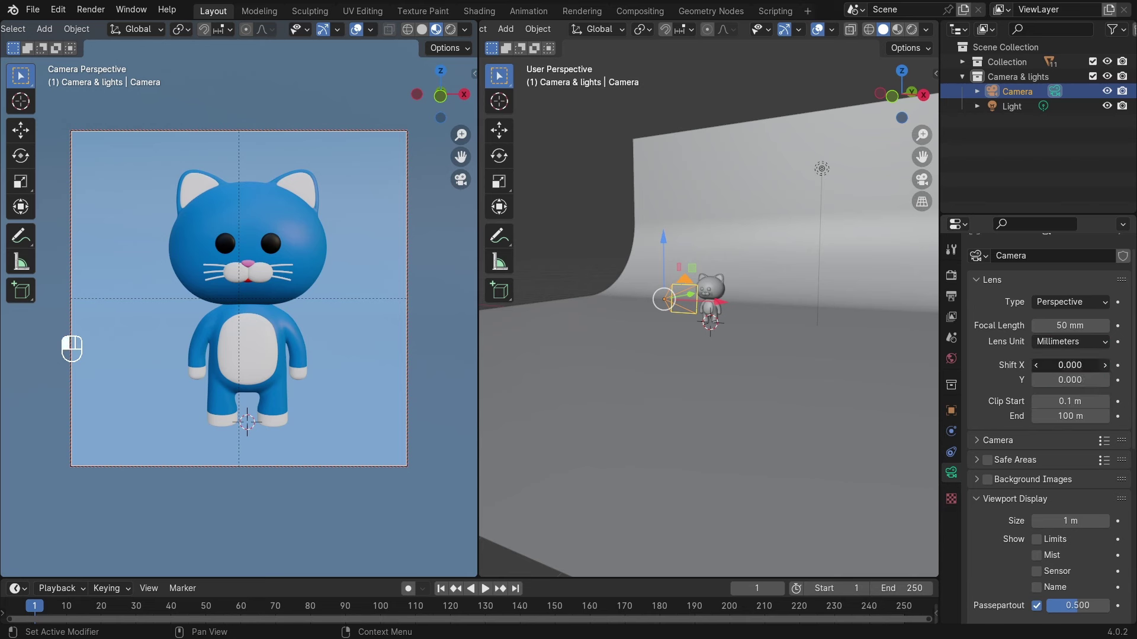
click(1104, 364)
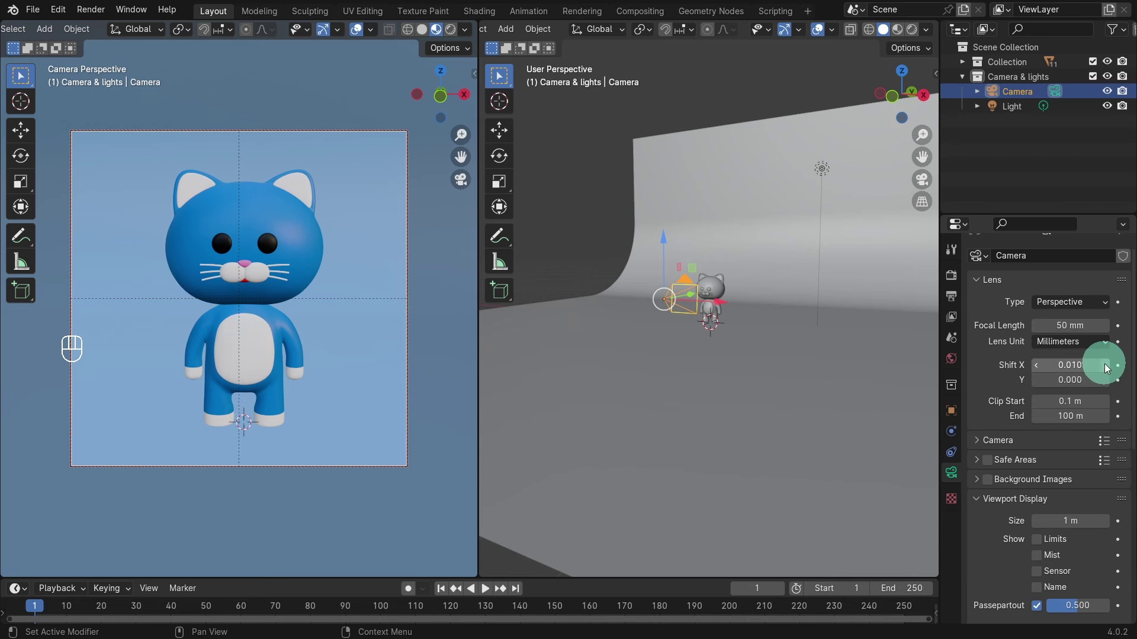
click(1103, 364)
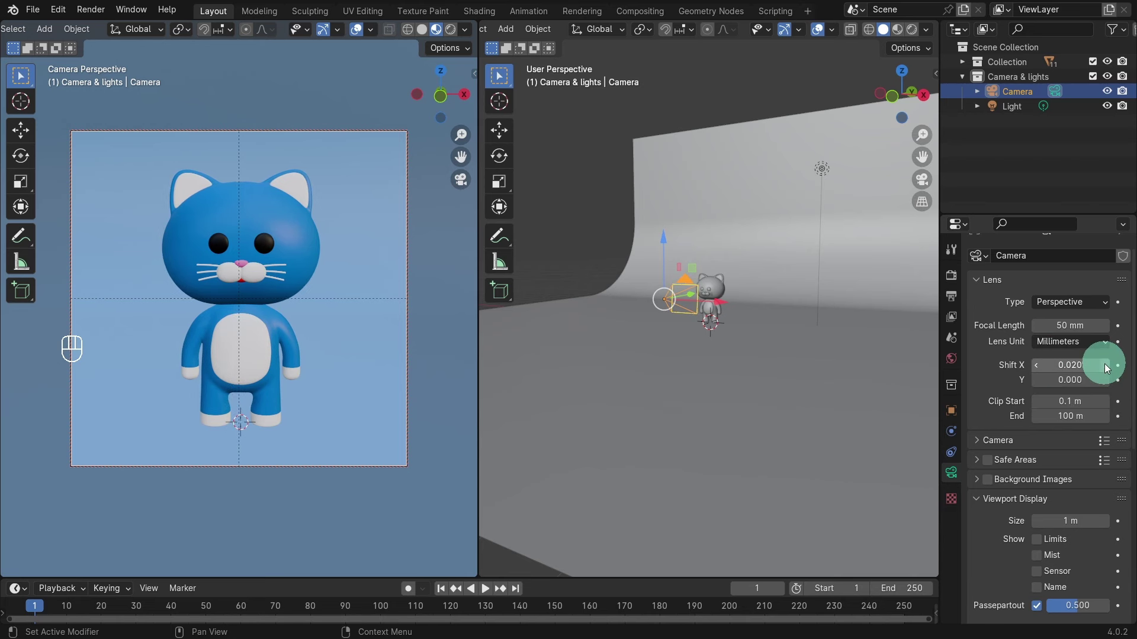
click(1104, 365)
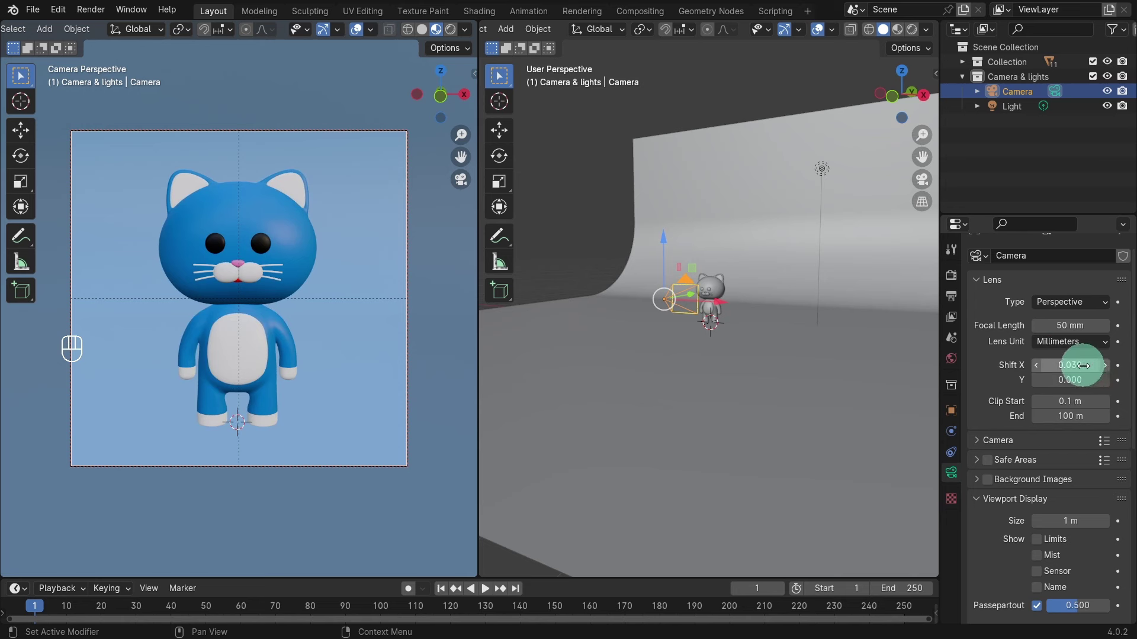
click(1052, 364)
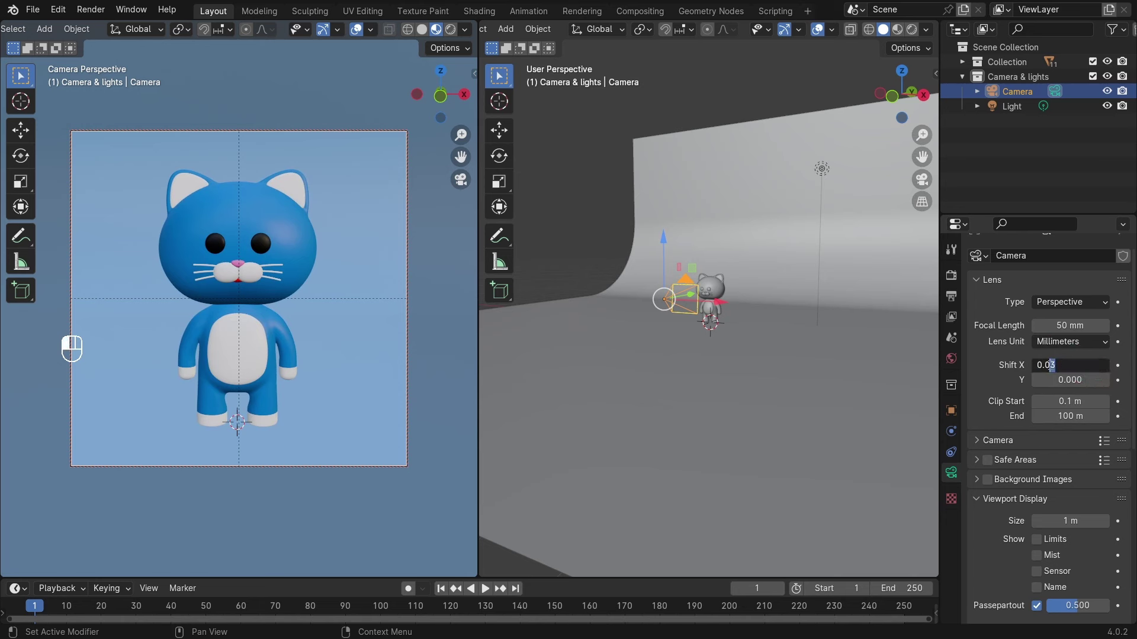
text(29)
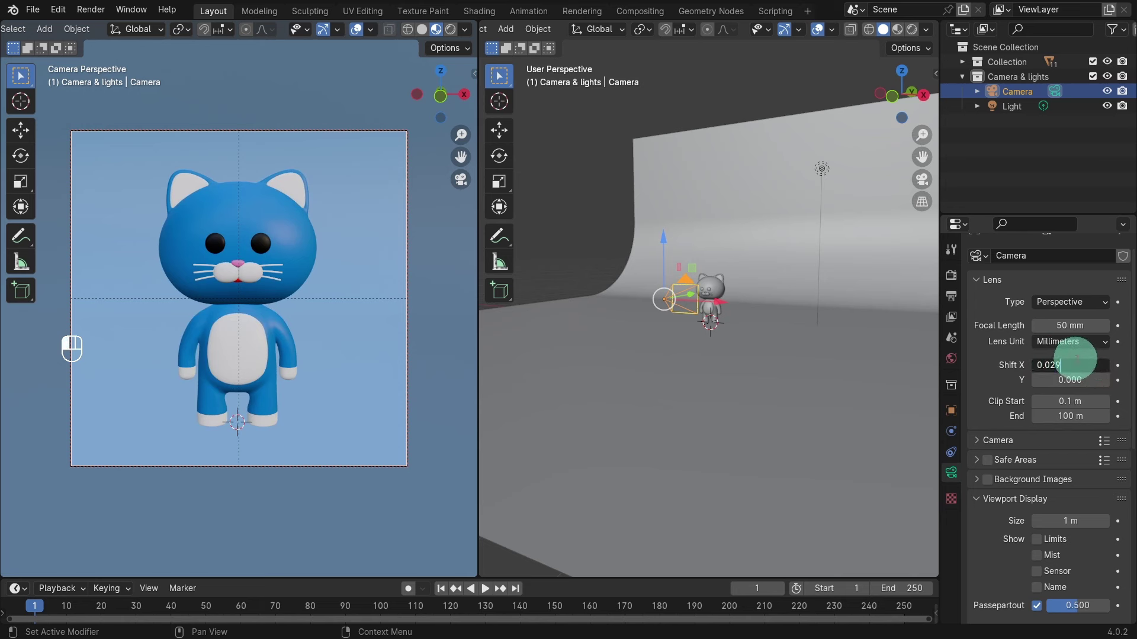
key(Return)
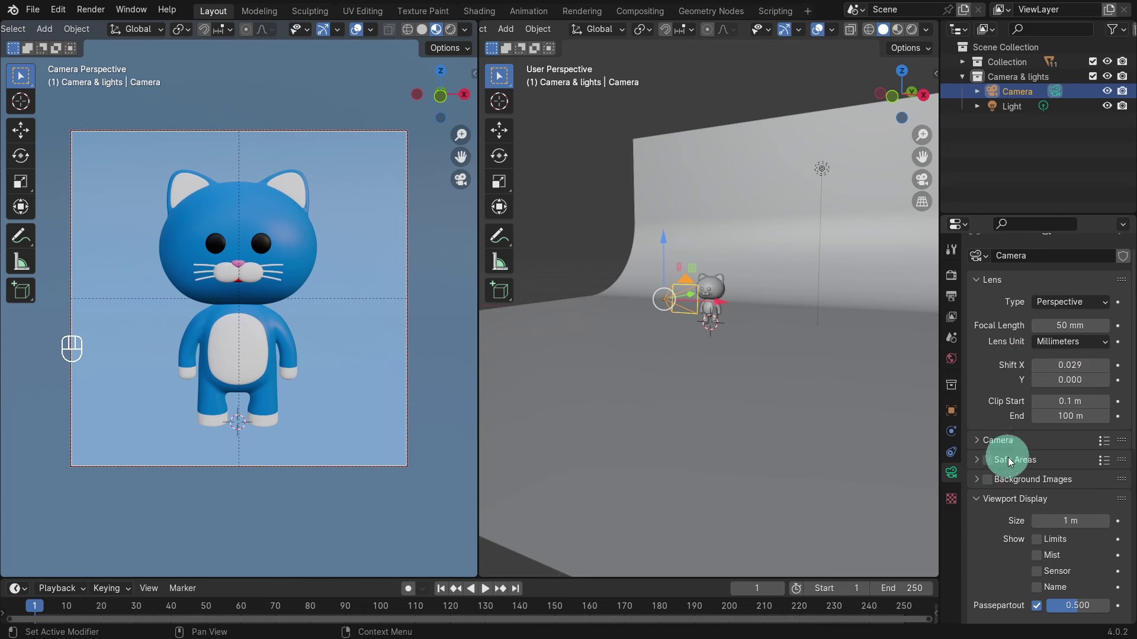
scroll(1008, 468, down, 5)
click(1038, 552)
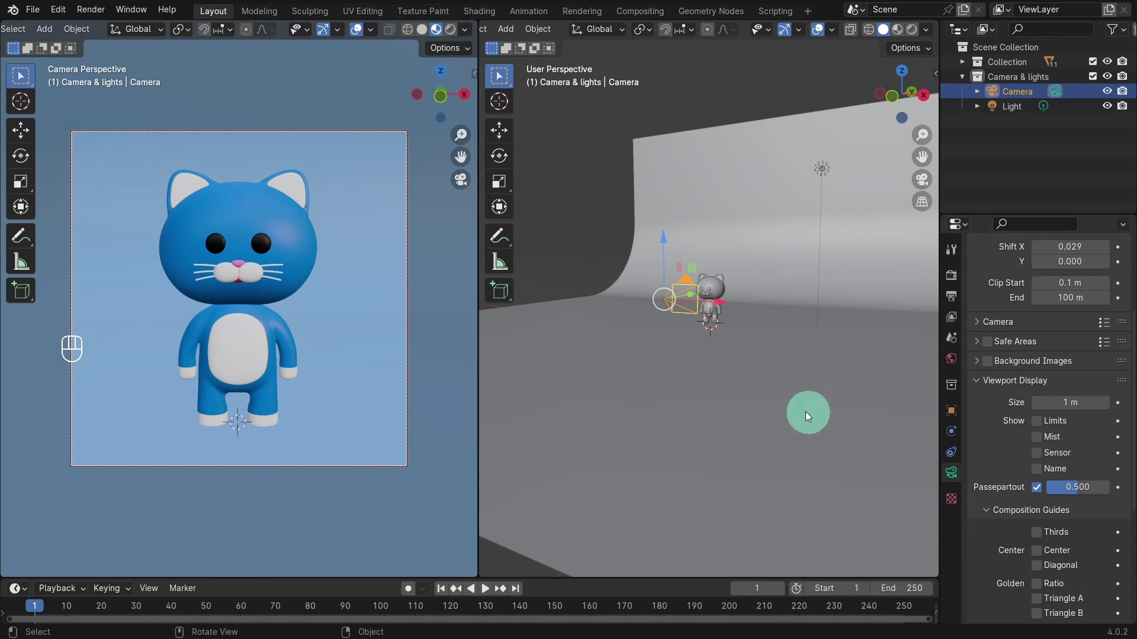
Switch the camera viewport to rendered shading and limit the preview to a render region around the whole camera frame
click(449, 29)
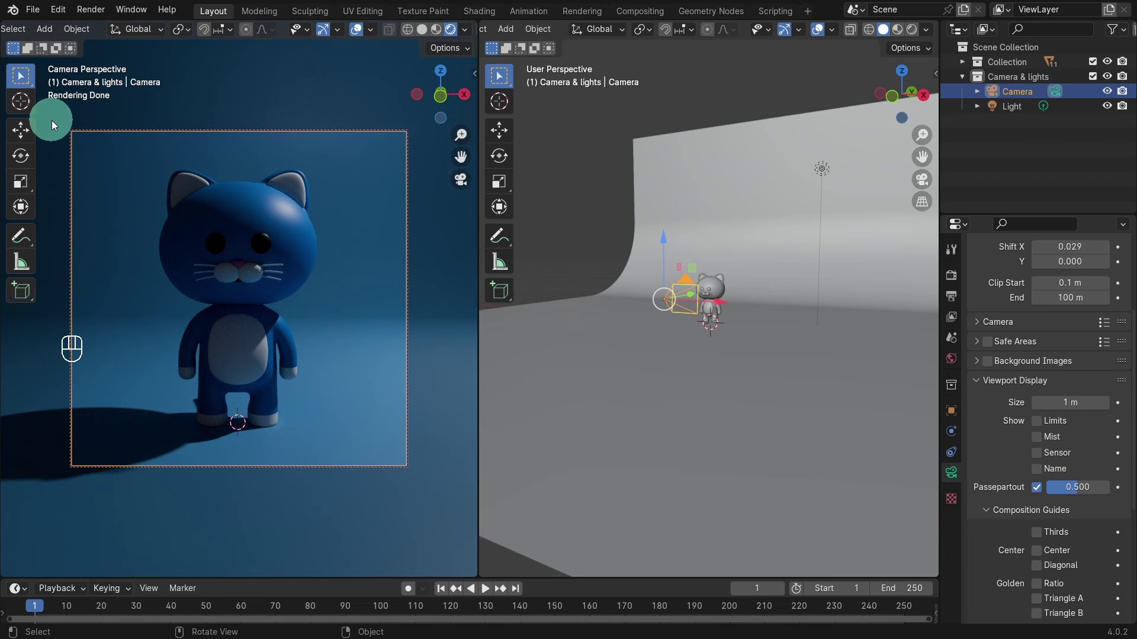
key(ctrl+b)
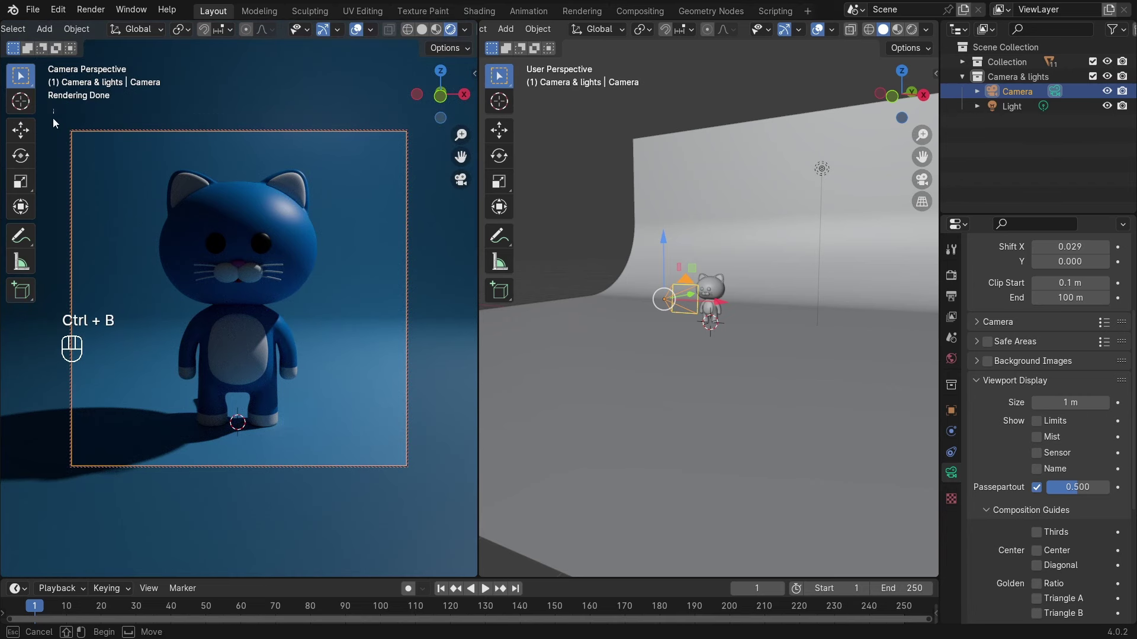
drag(52, 119, 424, 487)
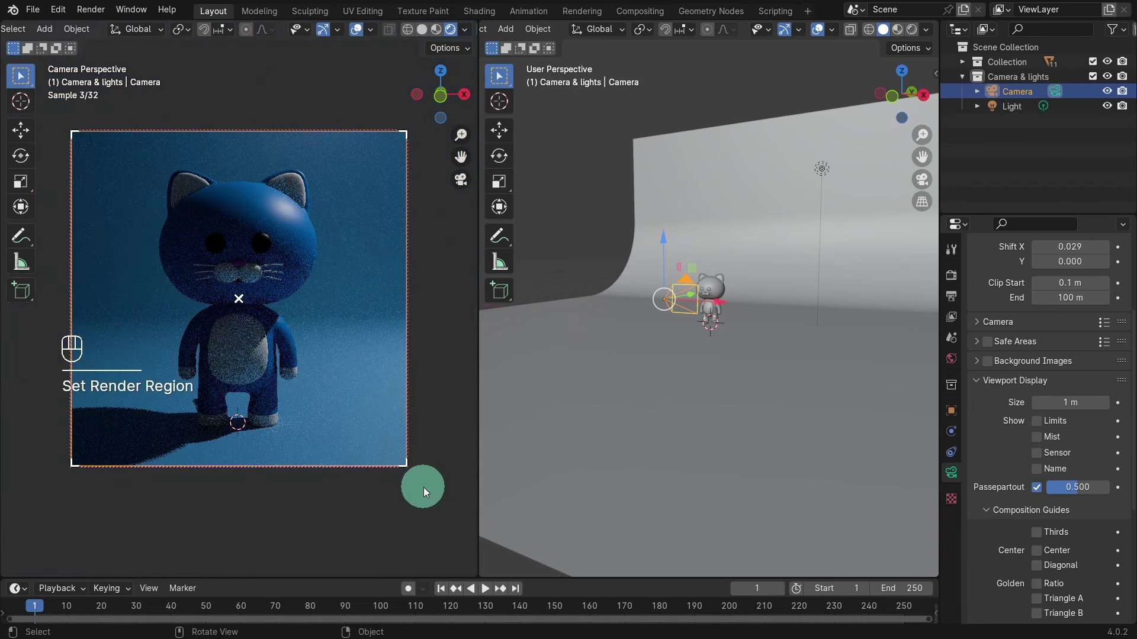
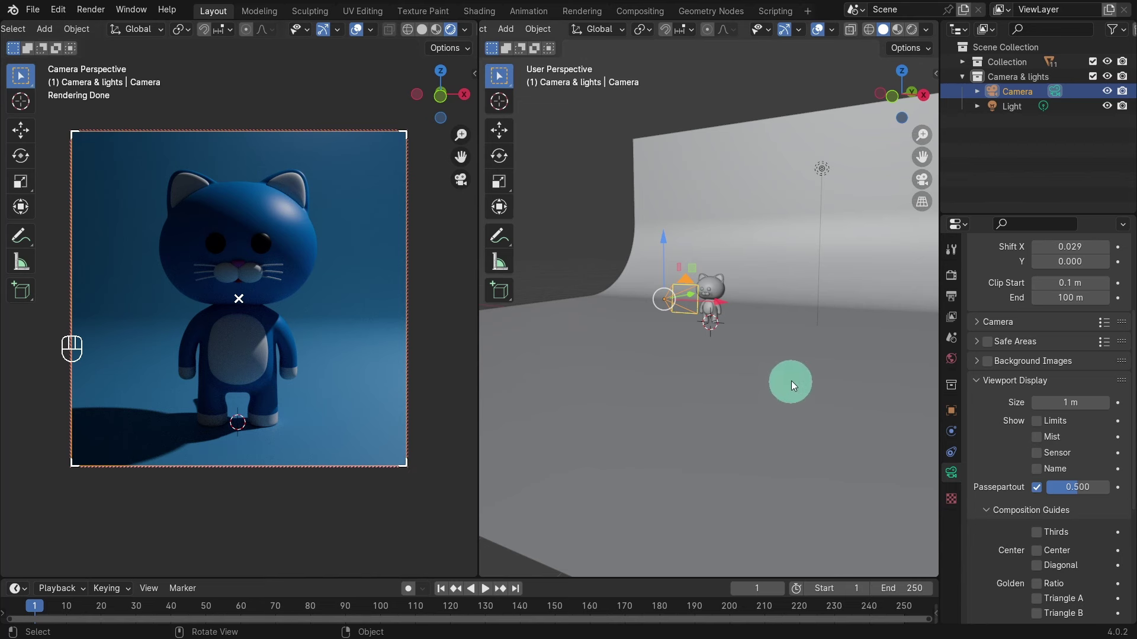
Select the point light and hide it in the viewport
drag(822, 173, 822, 174)
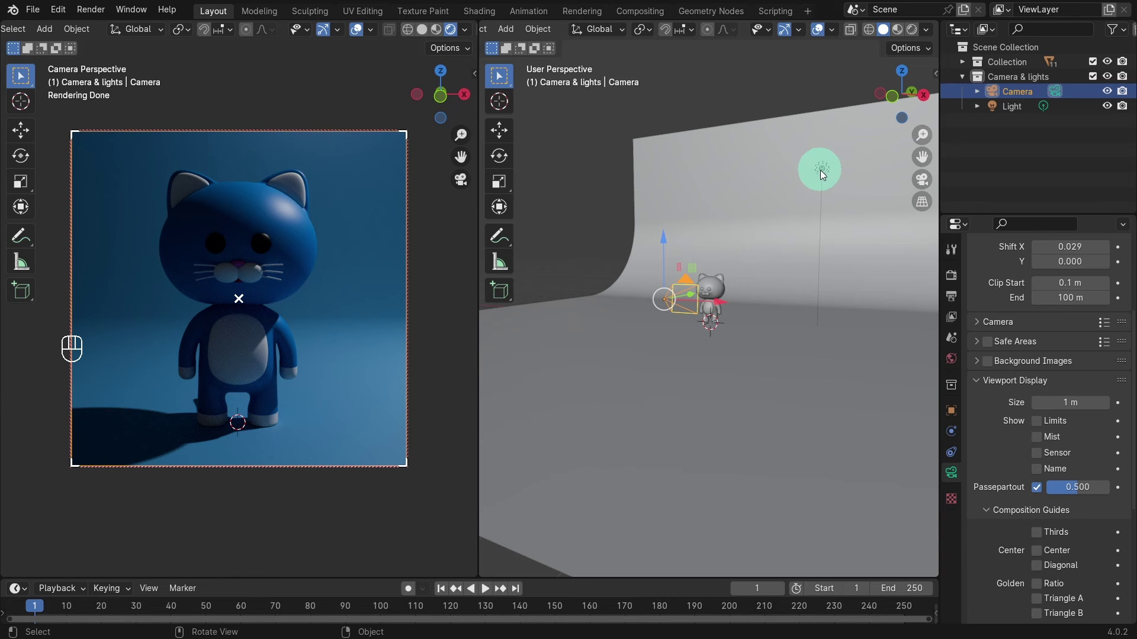
click(1023, 108)
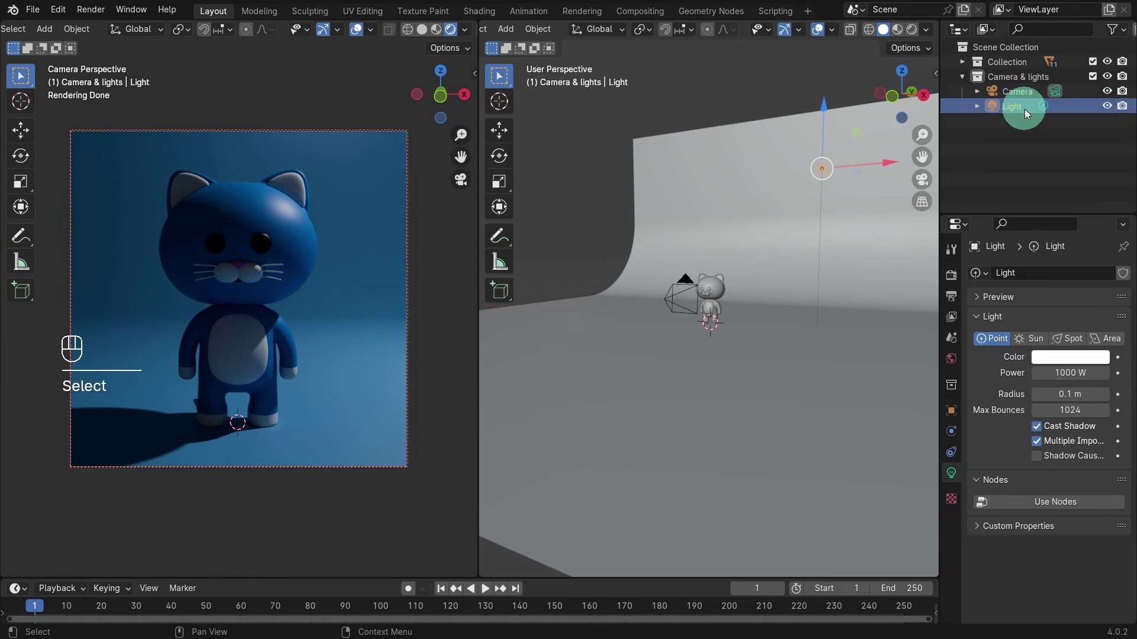
click(1107, 105)
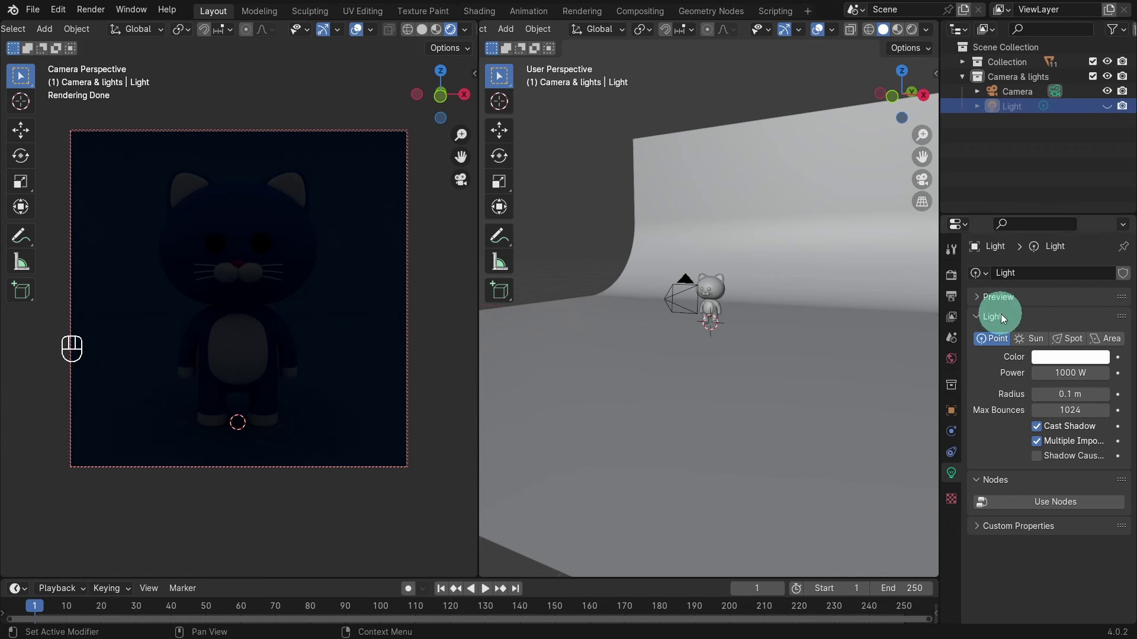
Use an Environment Texture for the world background color and load quarry_04_puresky_4k.hdr from the POLY HAVEN folder
click(951, 359)
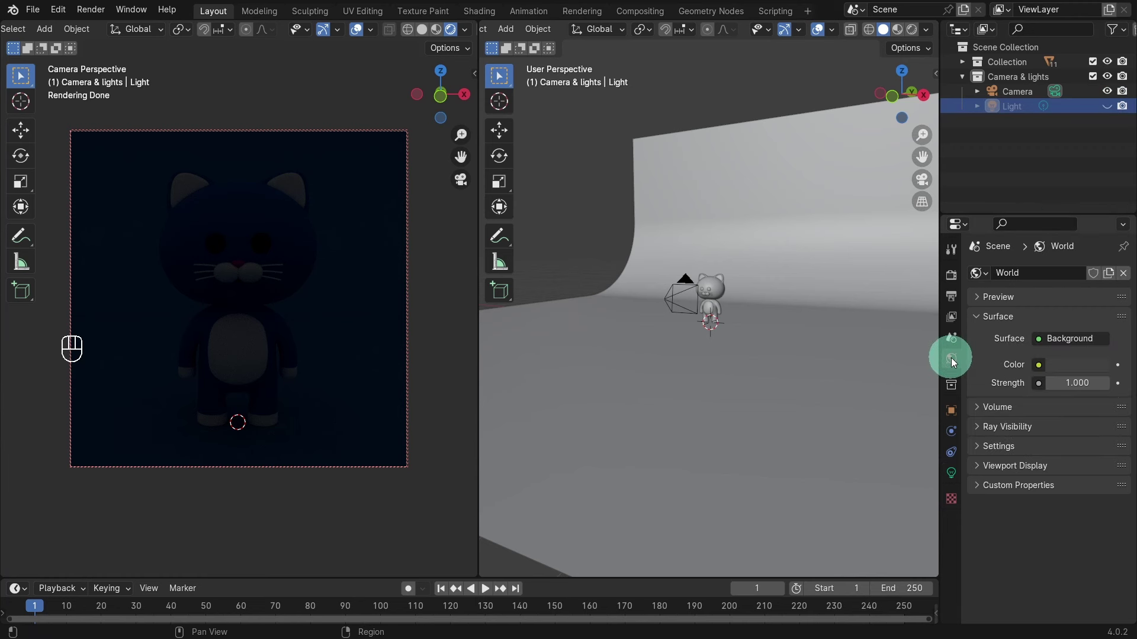
click(1039, 365)
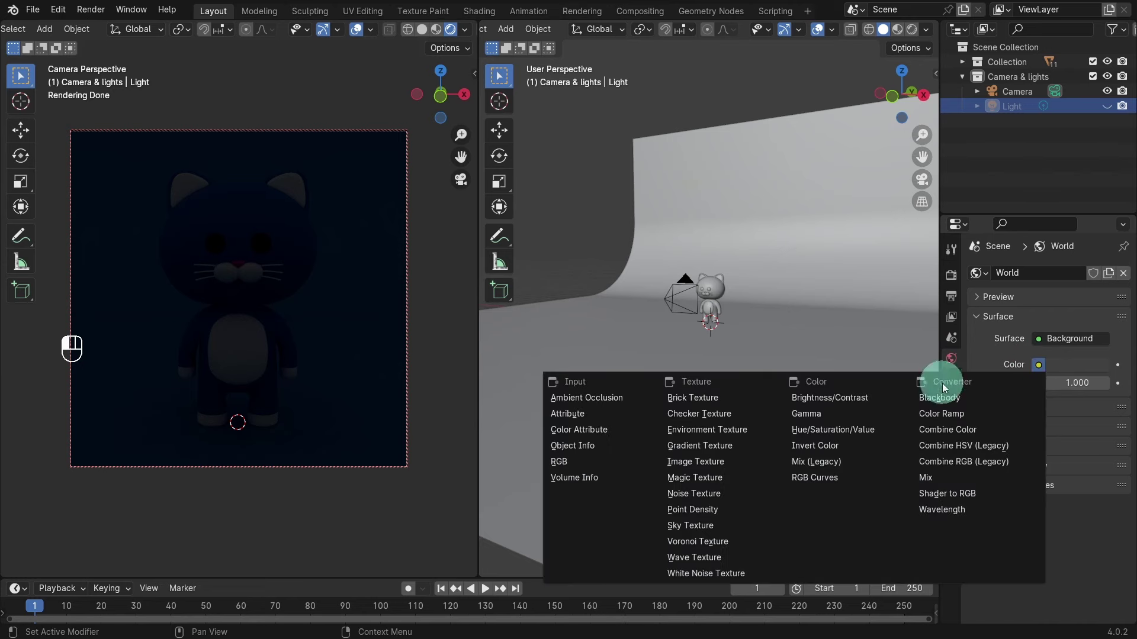
click(745, 430)
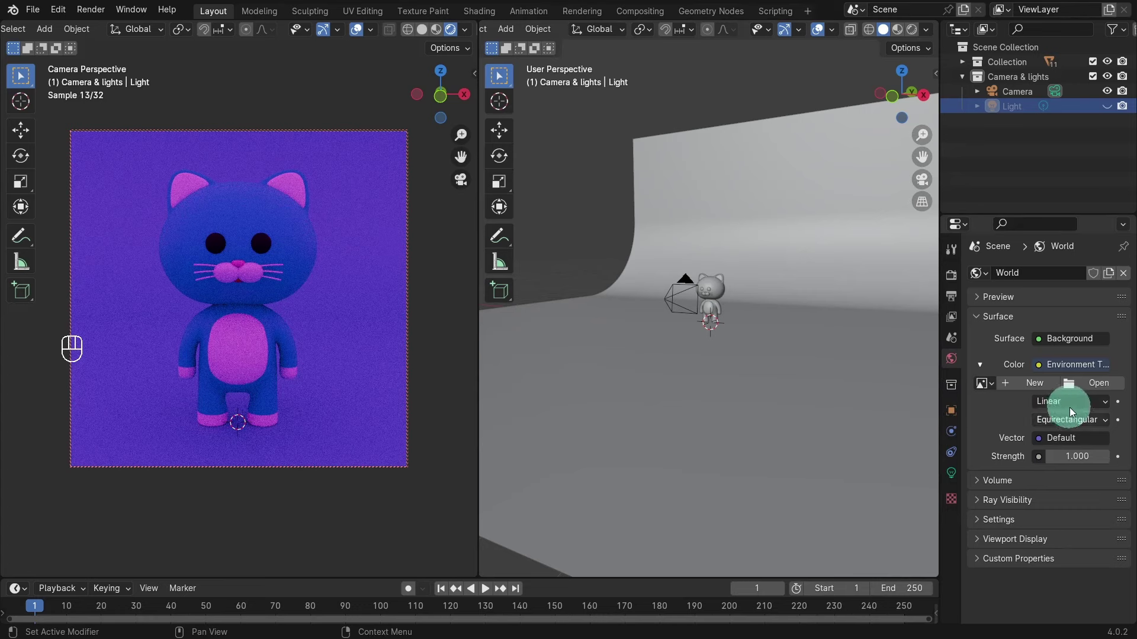
click(1101, 383)
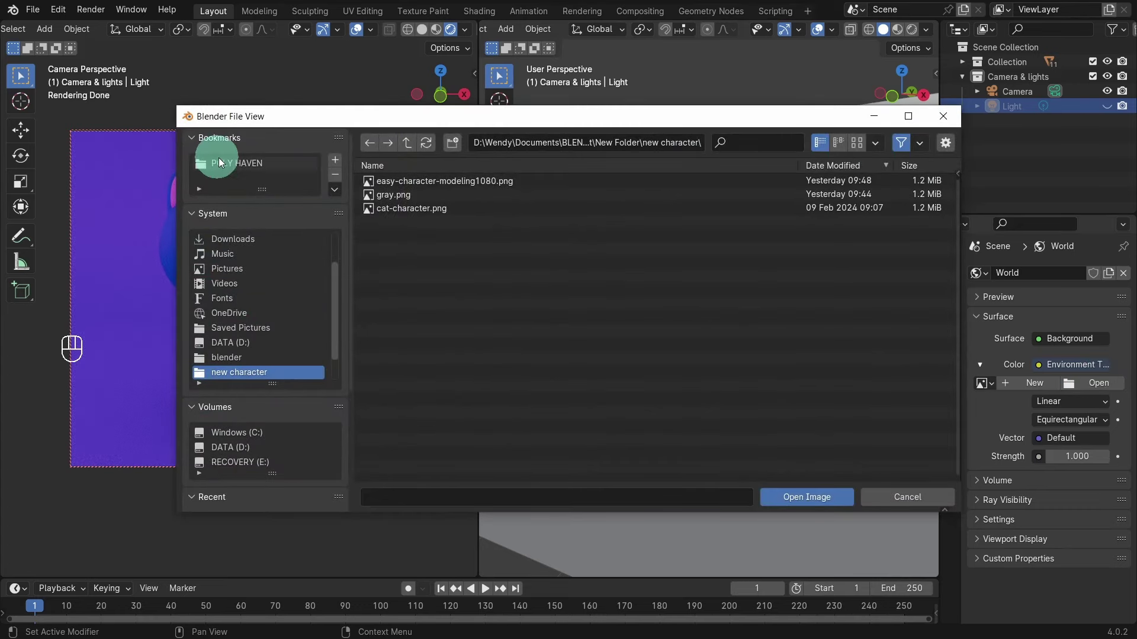
click(221, 160)
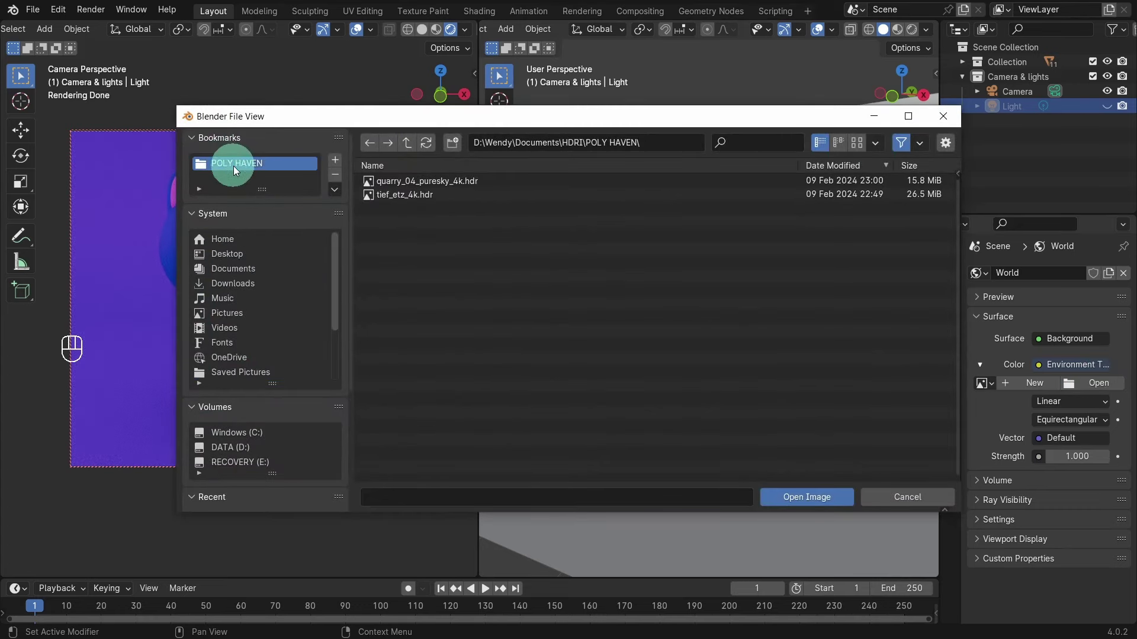
click(449, 179)
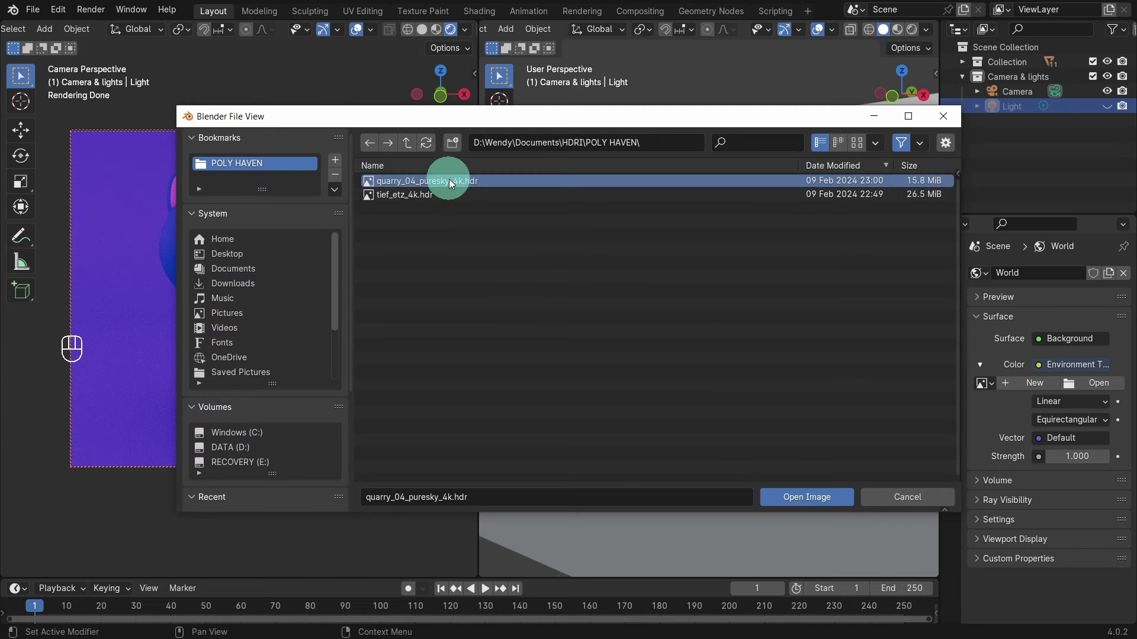
click(808, 497)
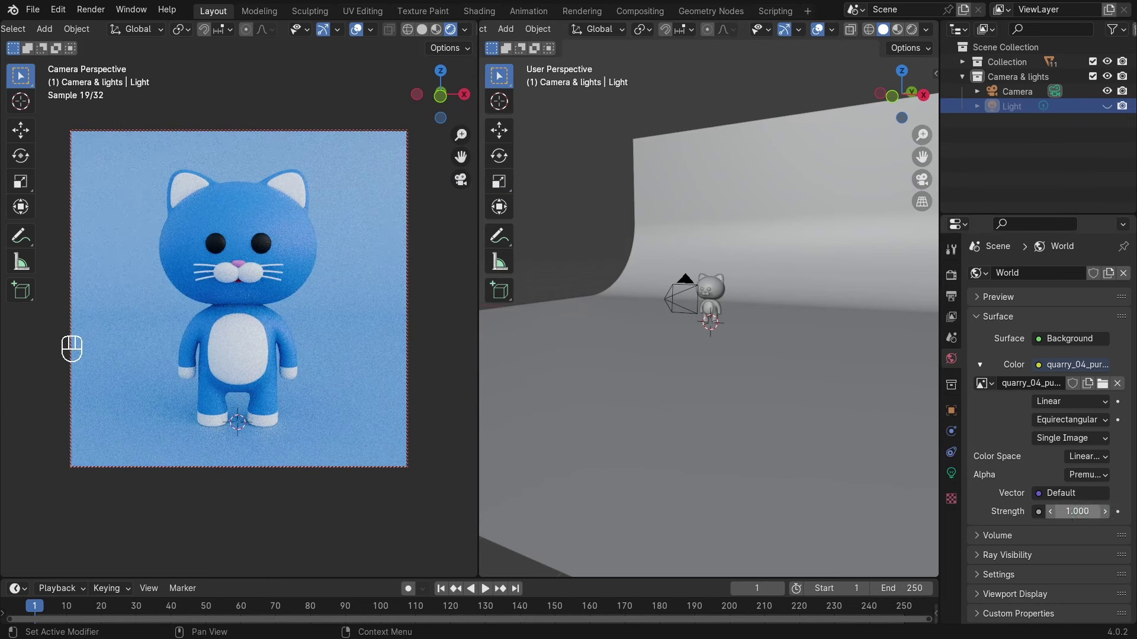
Set the world background strength to 0.2 and make the point light visible again
click(1078, 511)
double_click(1048, 511)
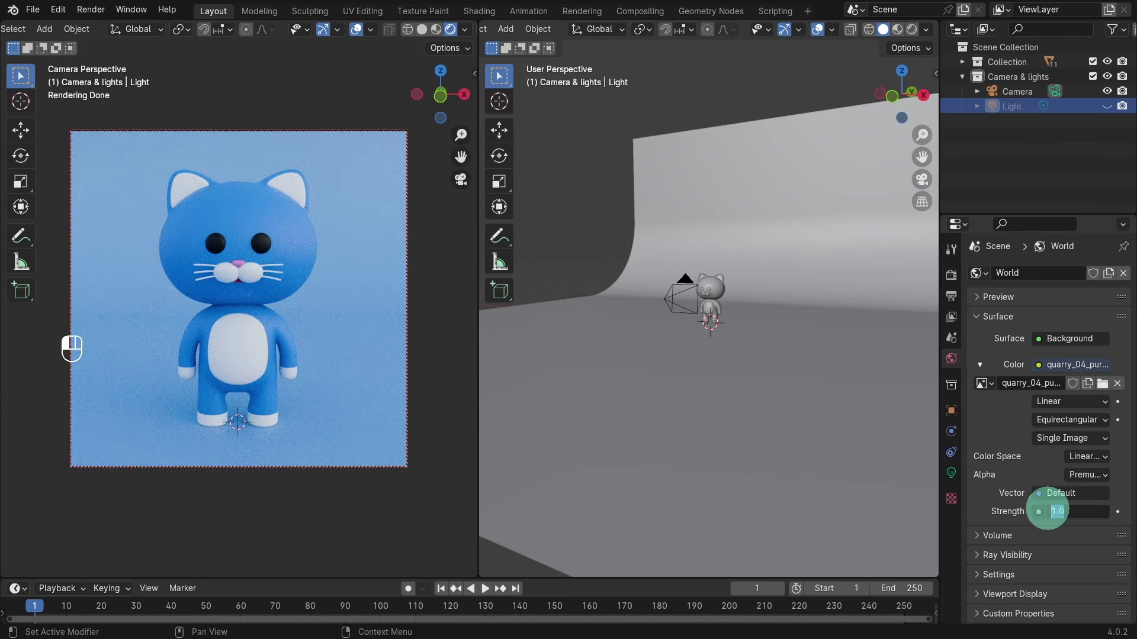
text(0.2)
key(Return)
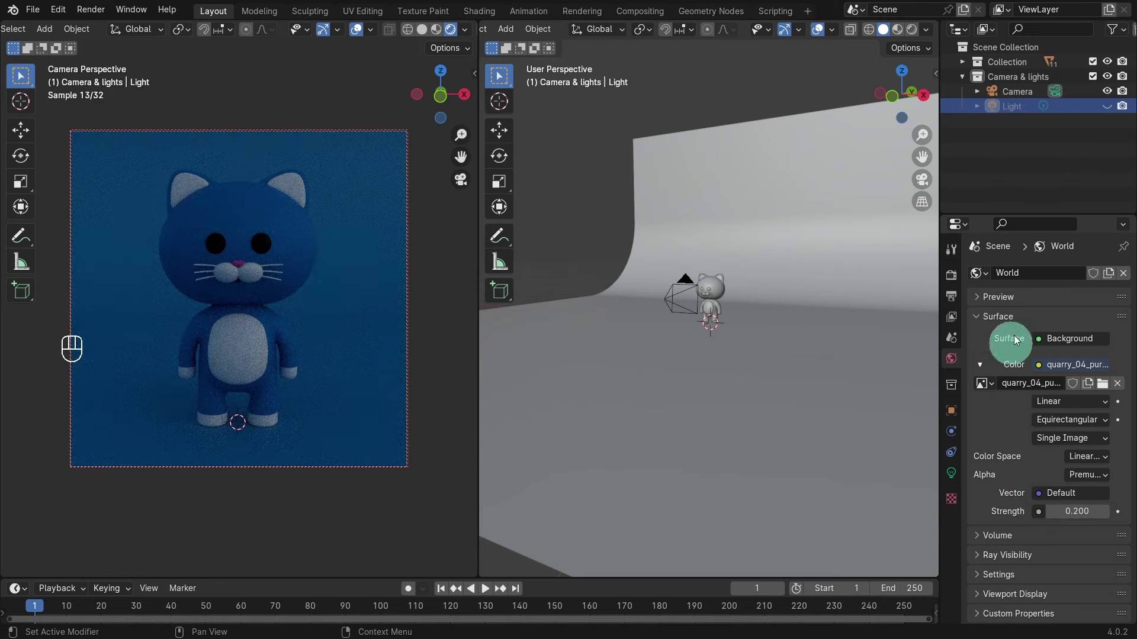
click(1107, 105)
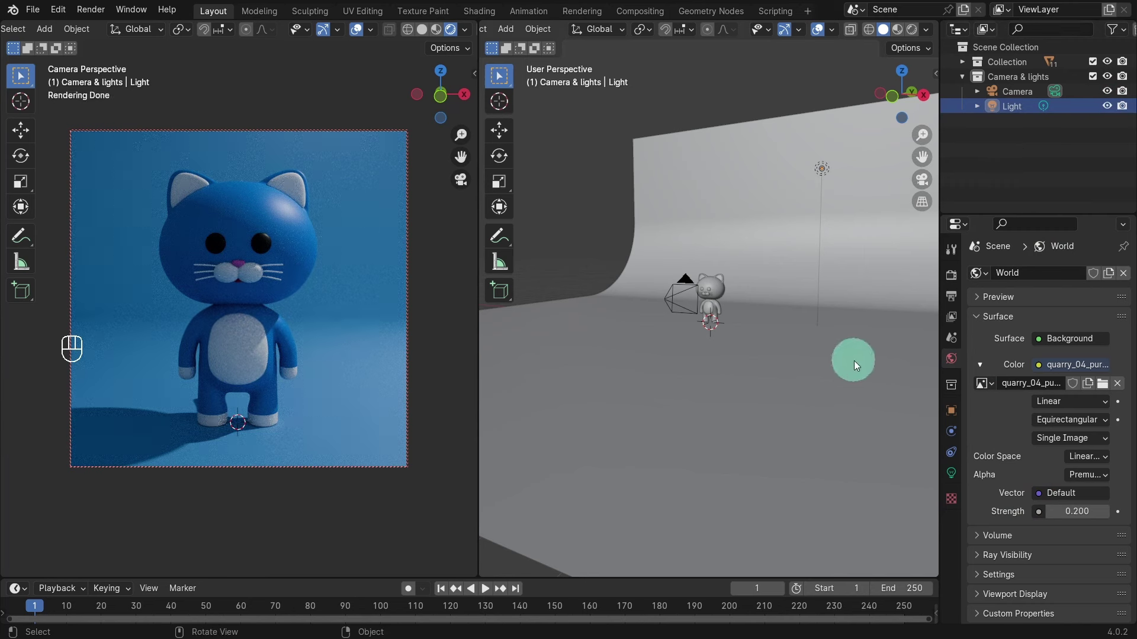
Set the point light's power to 500 W and its radius to 2 m
click(952, 473)
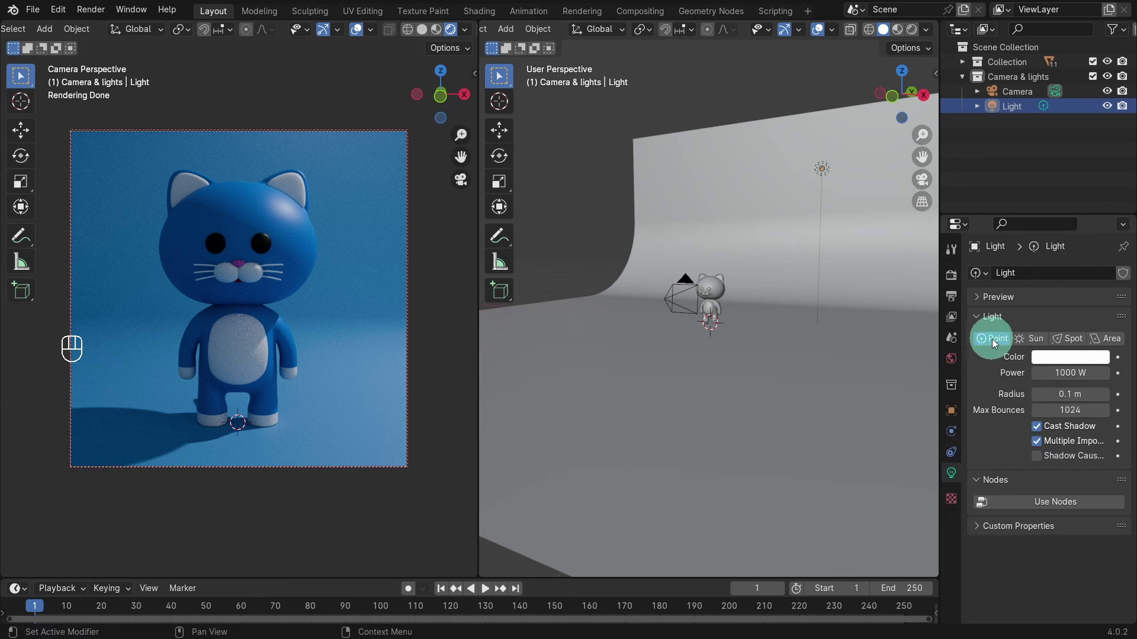
click(1064, 373)
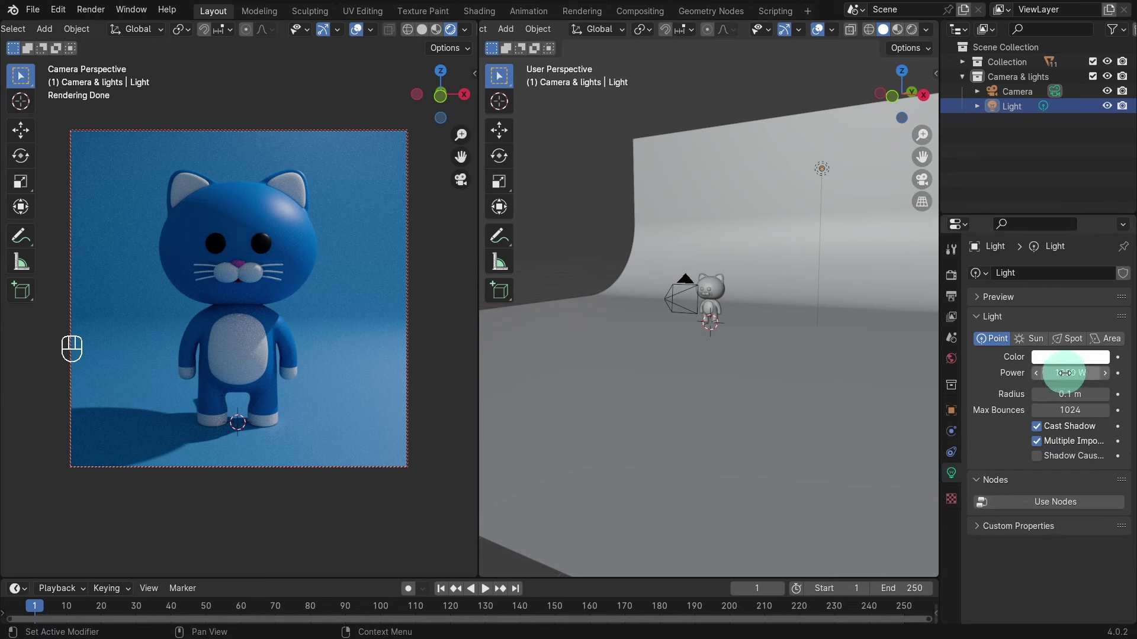
click(1064, 372)
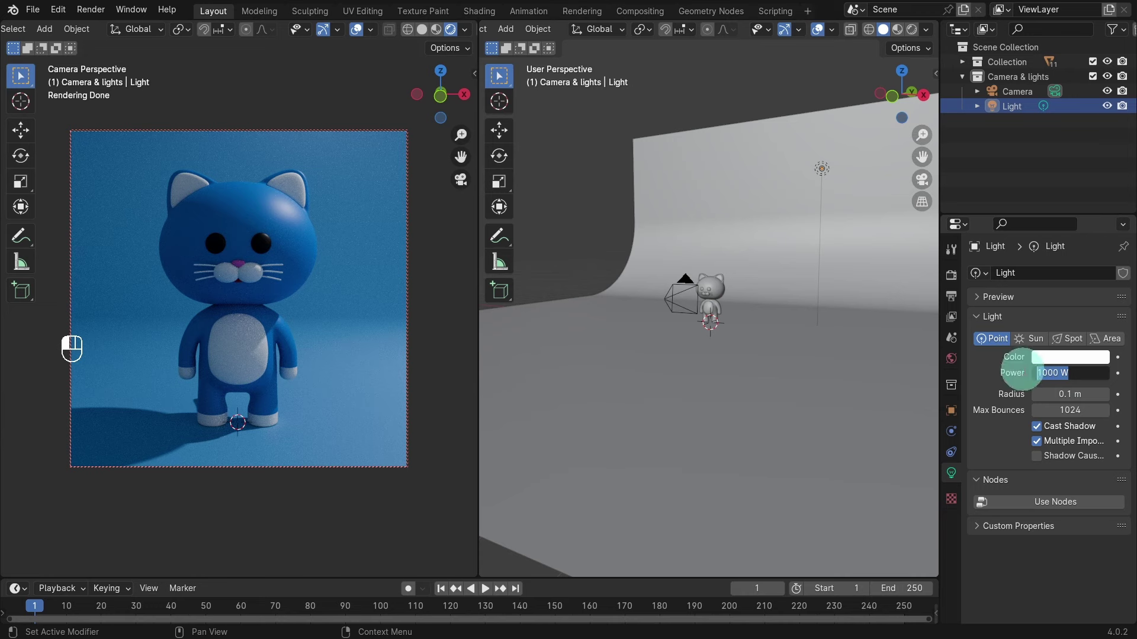
text(500)
click(996, 382)
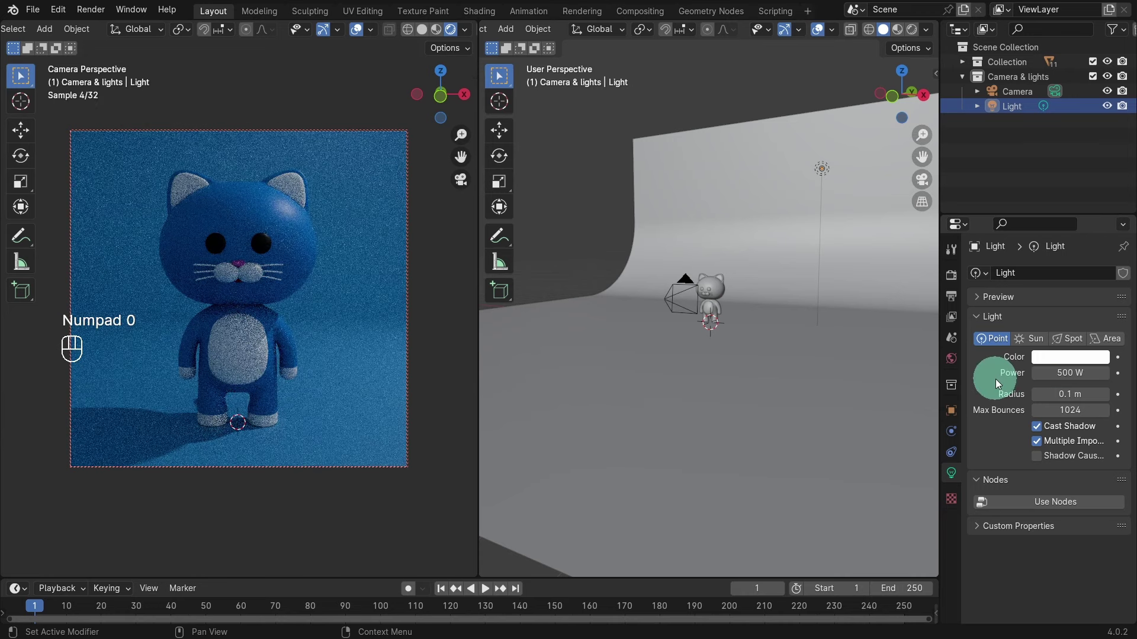
click(1042, 391)
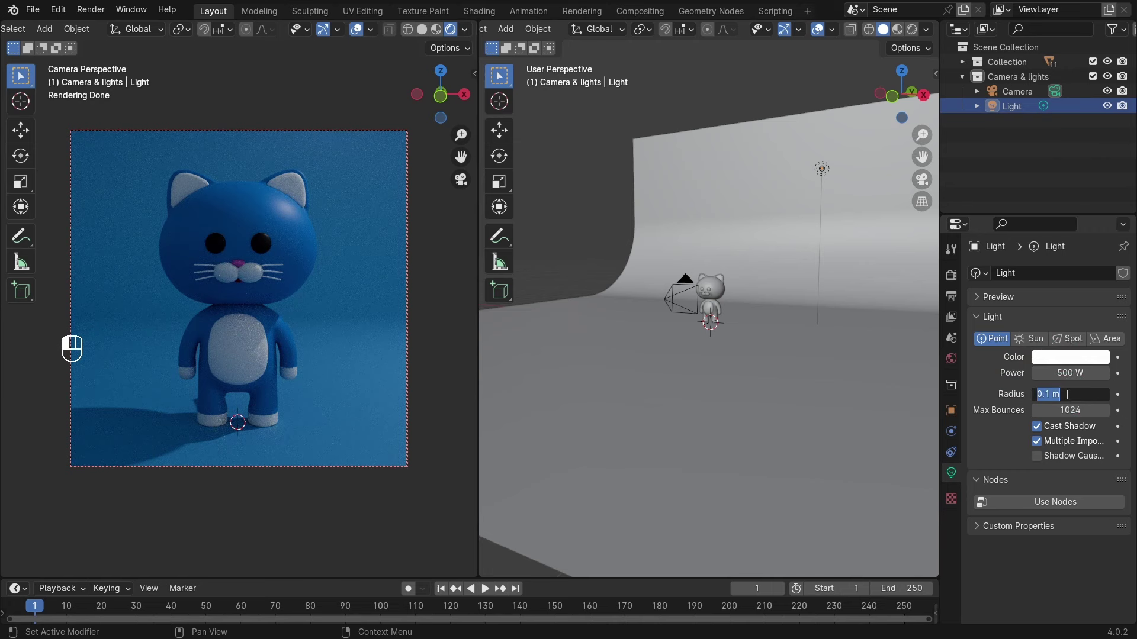
text(2)
click(1000, 391)
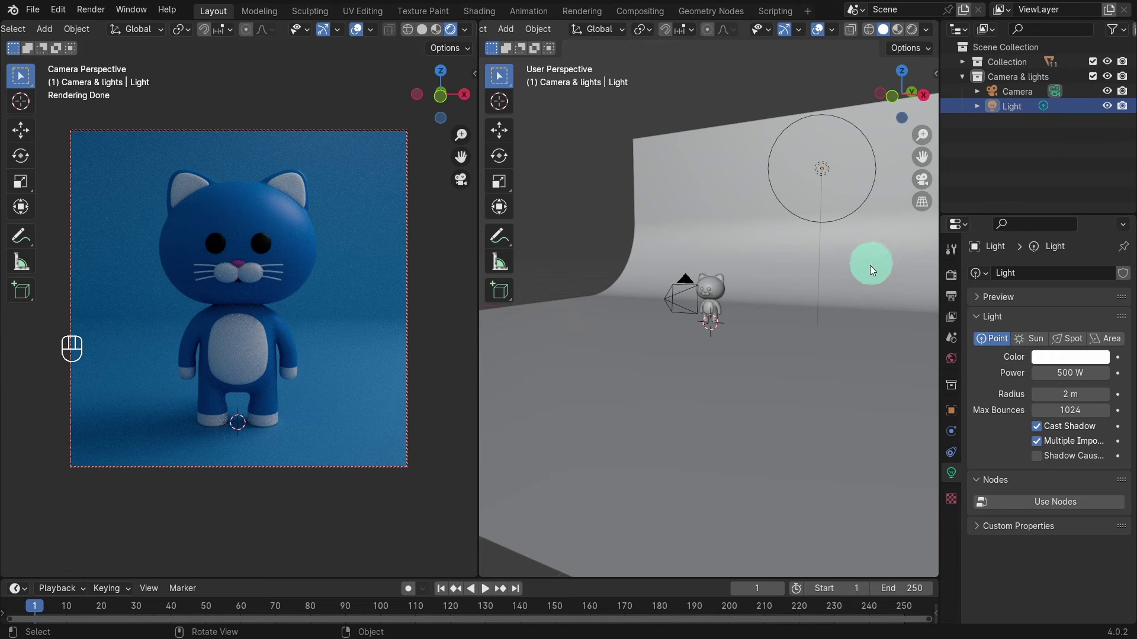
From the top view, move the point light about -4.14 m in X and 2.22 m in Y behind the cat, and tint it pale blue
click(736, 375)
key(KP_7)
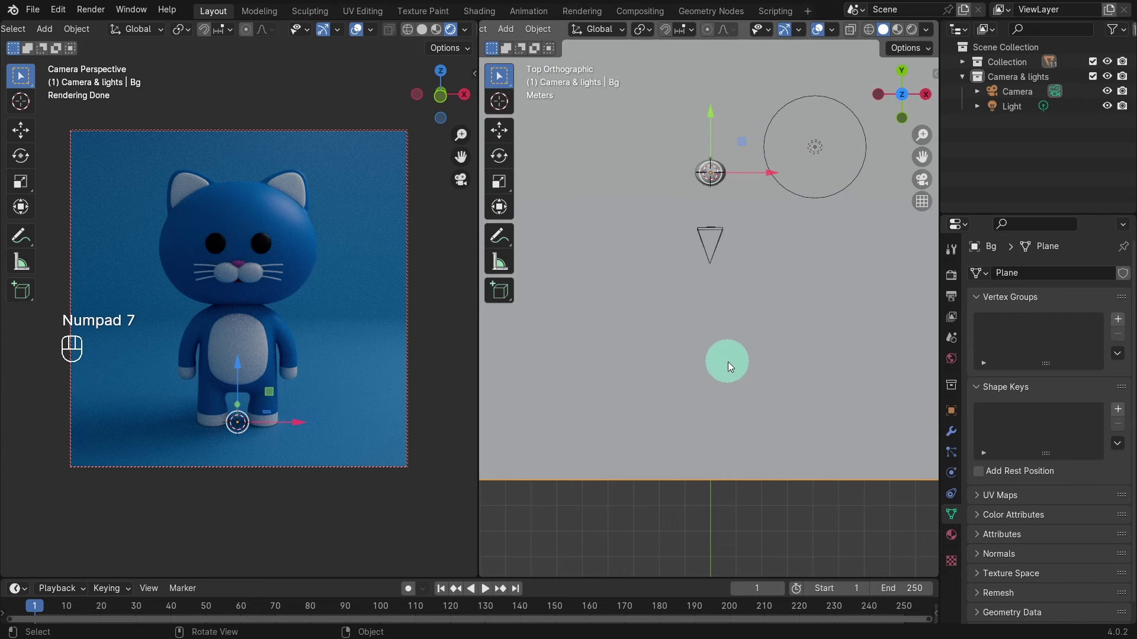
shift+middle_drag(727, 361, 736, 479)
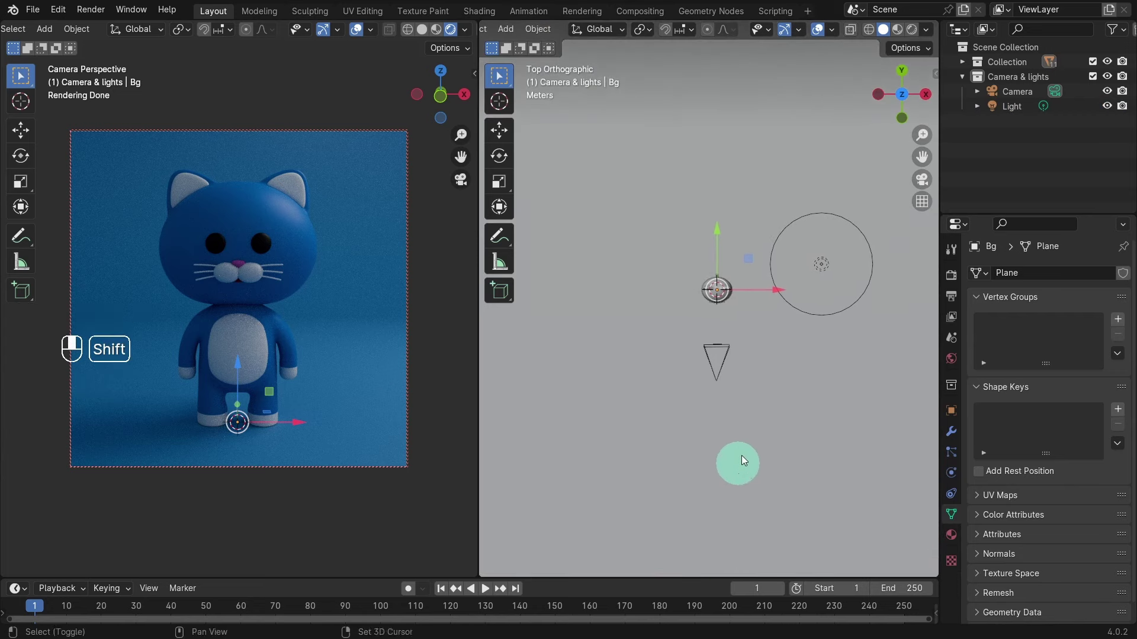
click(821, 264)
drag(817, 264, 709, 203)
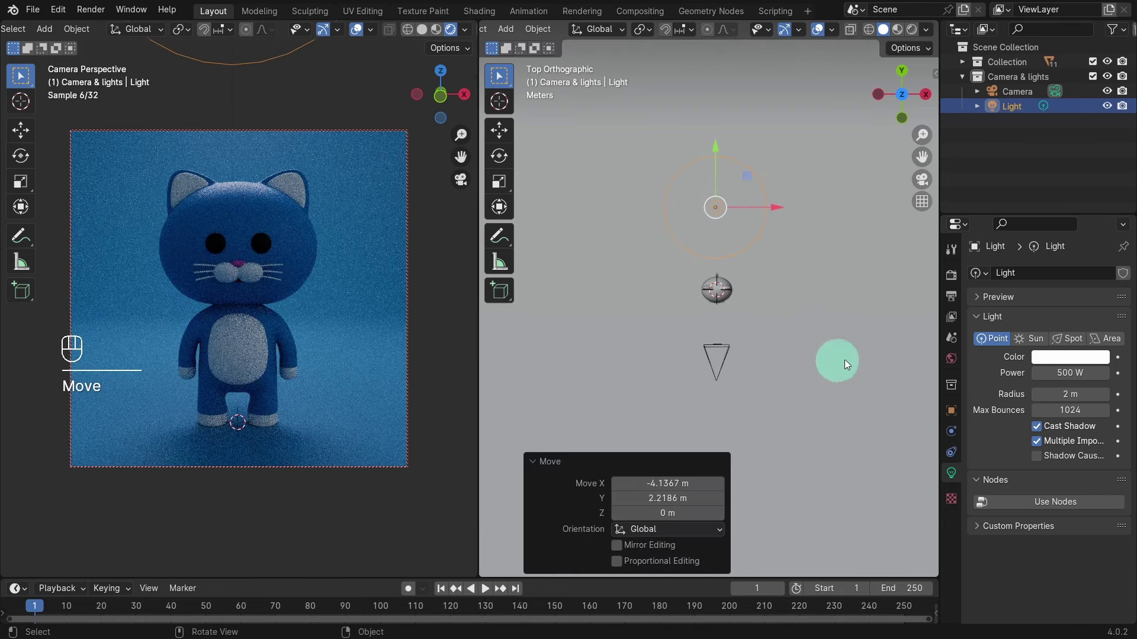
click(1062, 357)
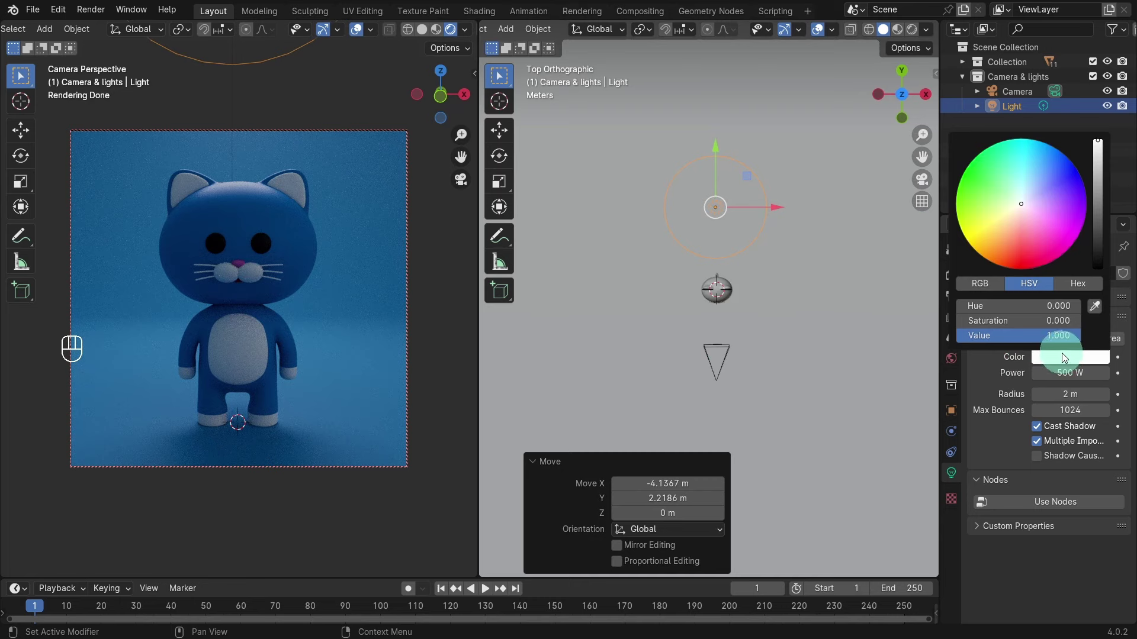
drag(1020, 204, 1028, 193)
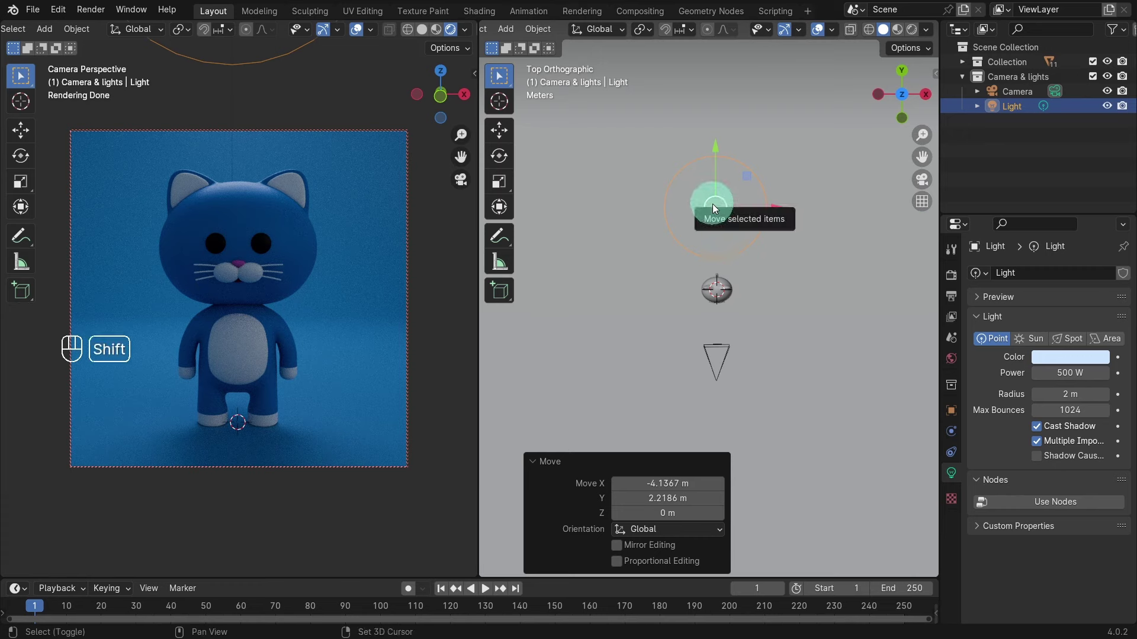
Duplicate the light with an offset of about 3.91 m in X and -6.12 m in Y, and change the copy to an Area light
key(shift+d)
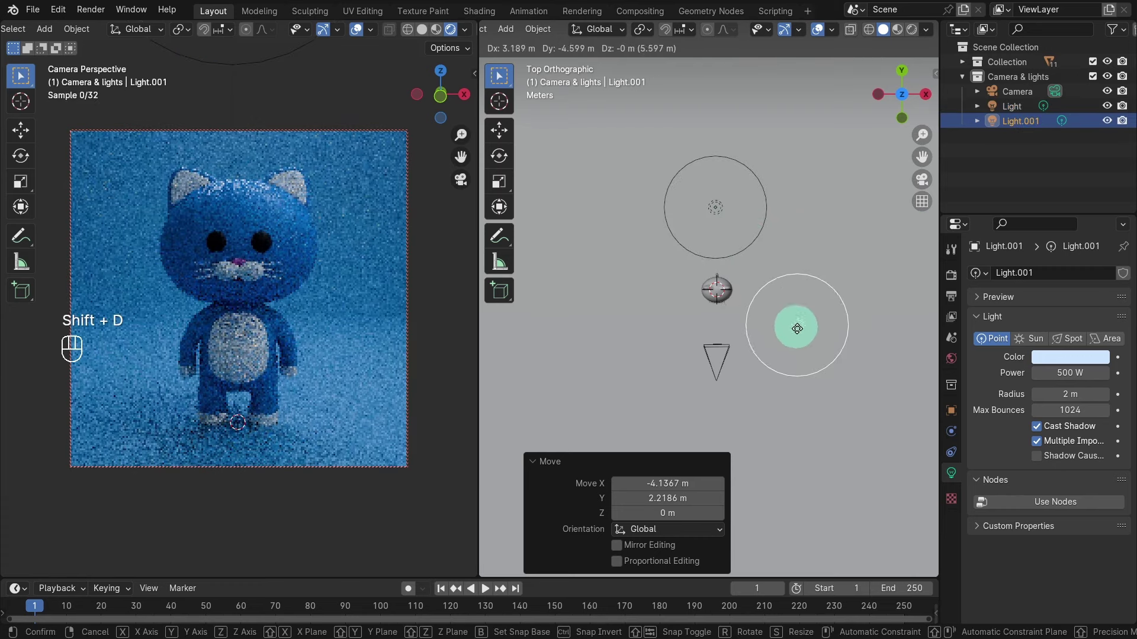
click(814, 365)
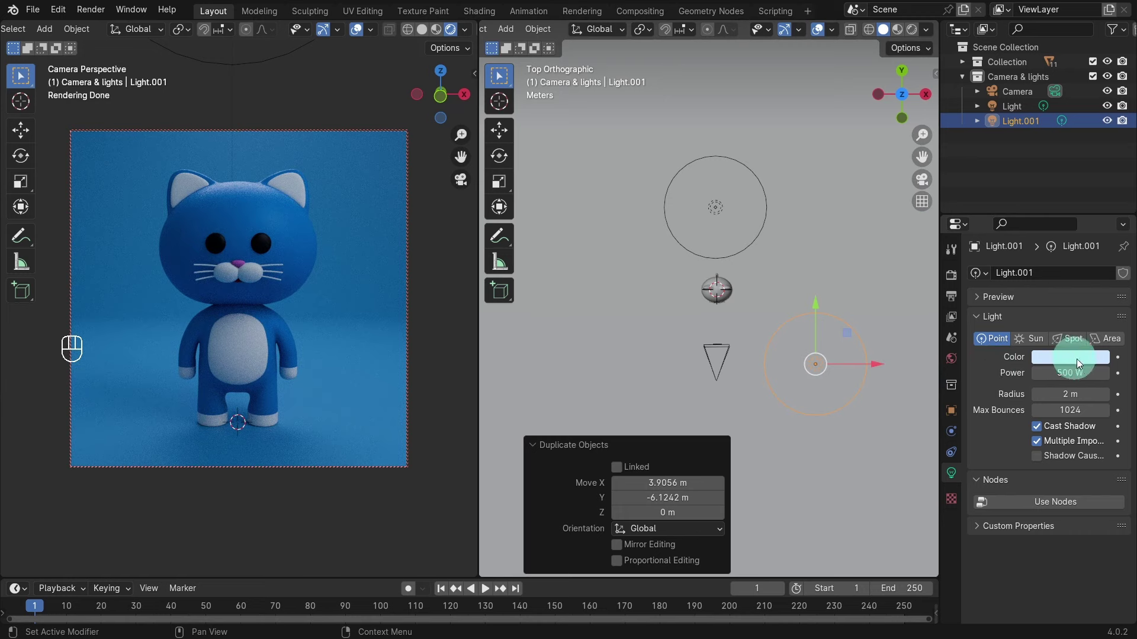
click(1104, 340)
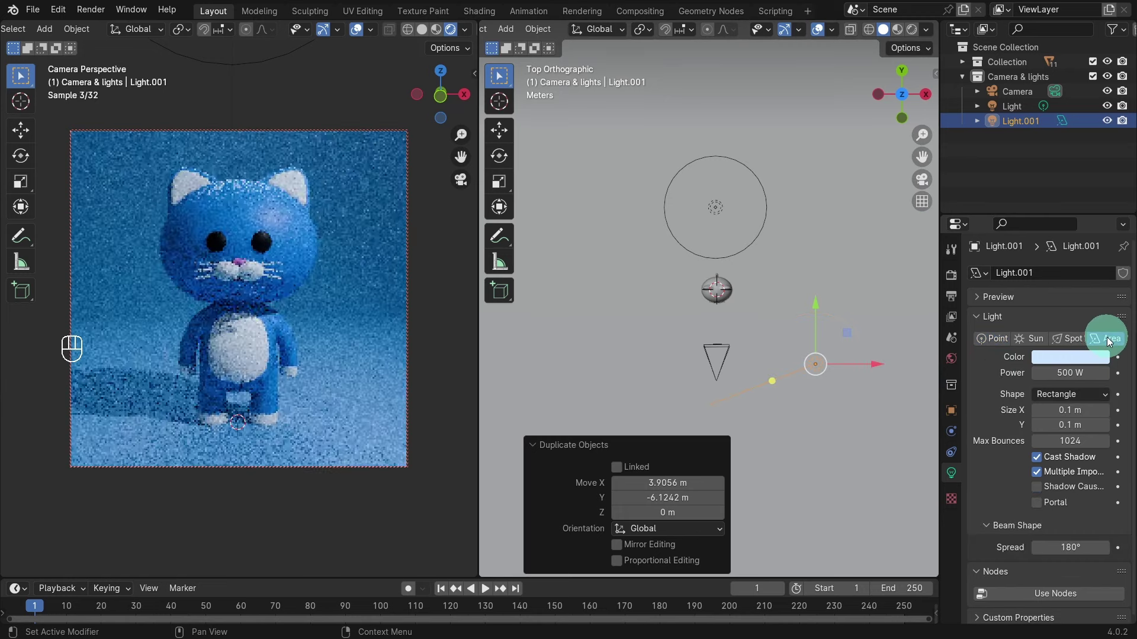
Change the area light's color to near-white and set its power to 200 W
click(1064, 356)
click(1022, 203)
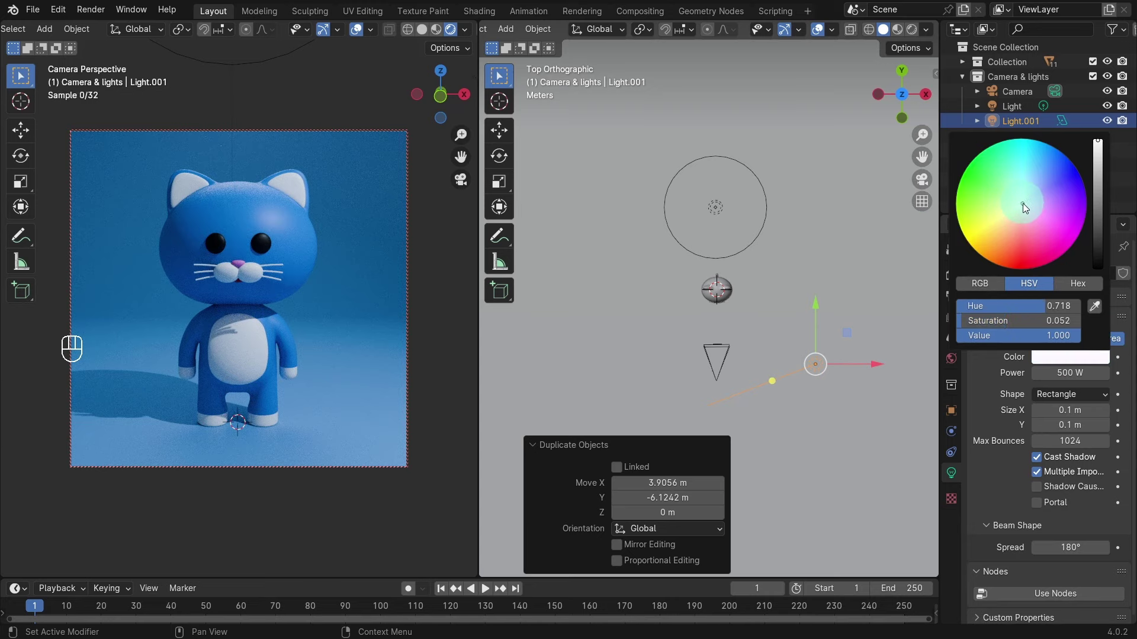
click(1004, 379)
click(1047, 373)
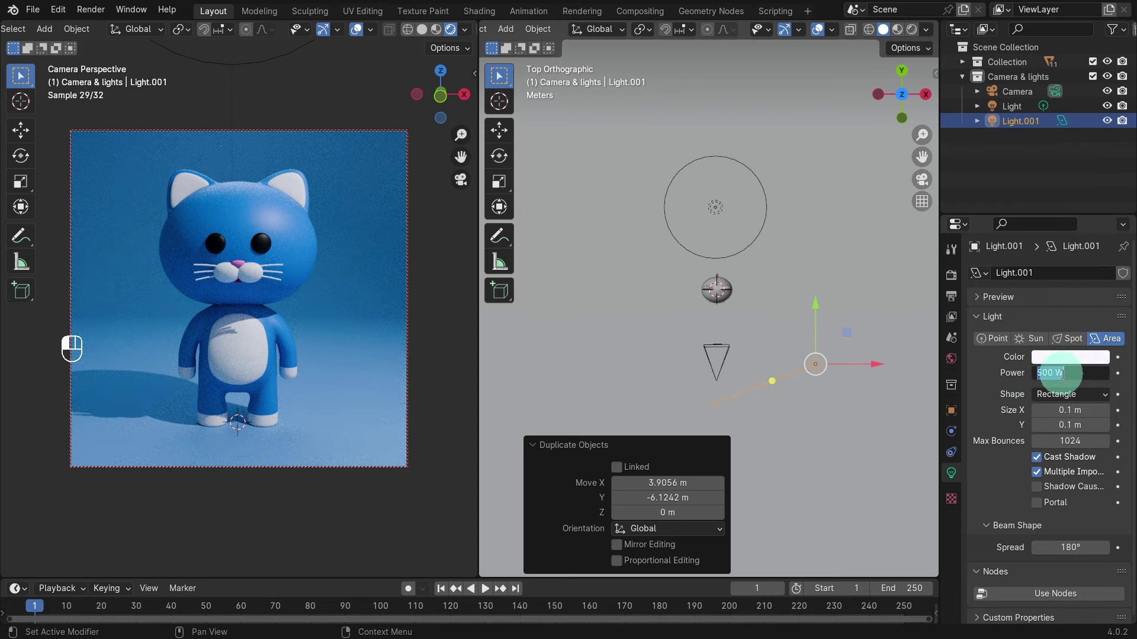
text(200)
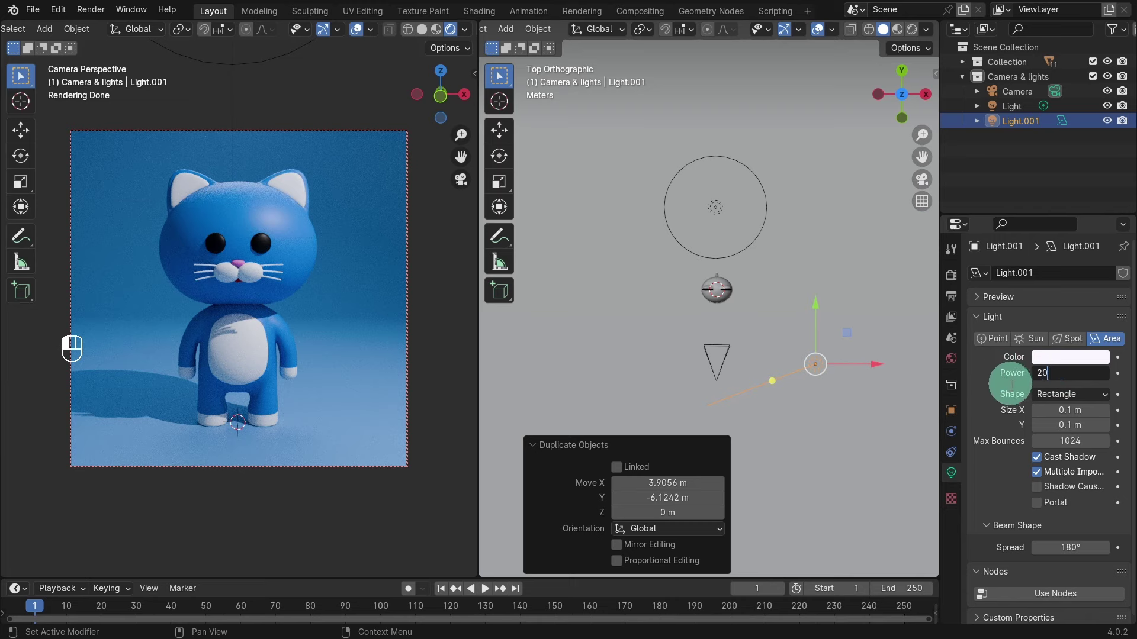
click(1002, 390)
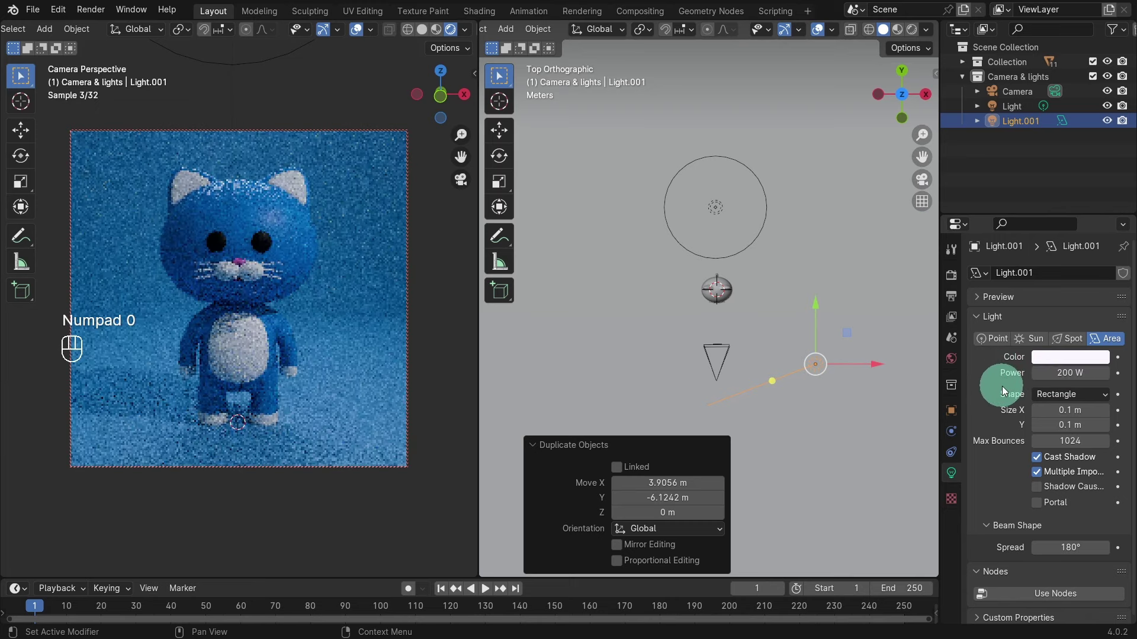
Change the area light's shape to a Disk of size 4 m and rotate it about 58.2° to aim at the cat
click(1055, 394)
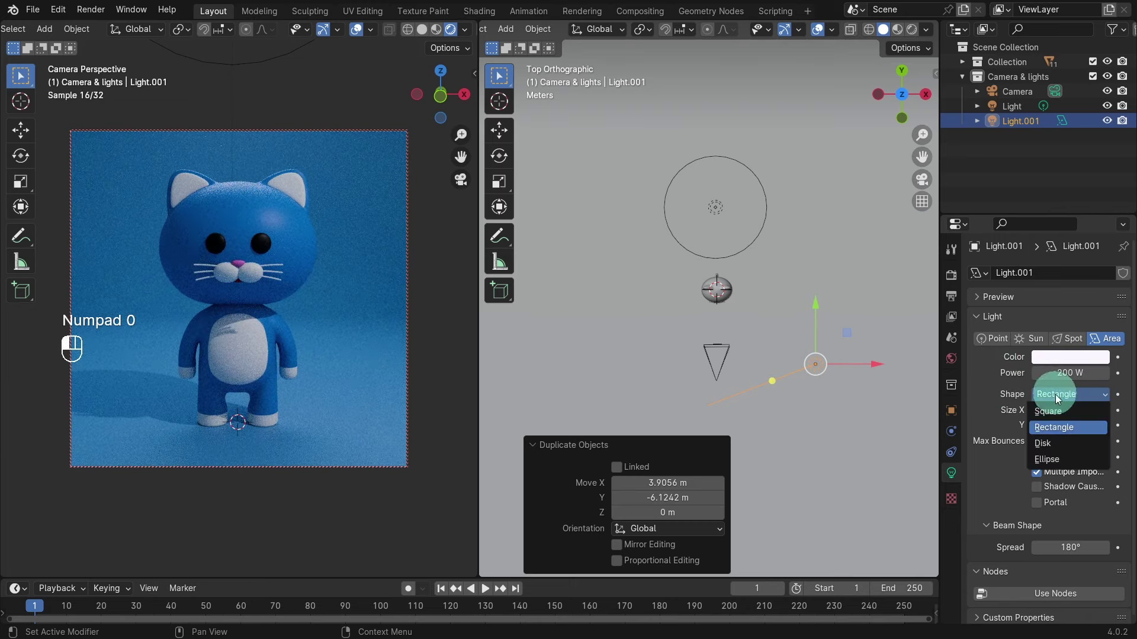
click(1052, 443)
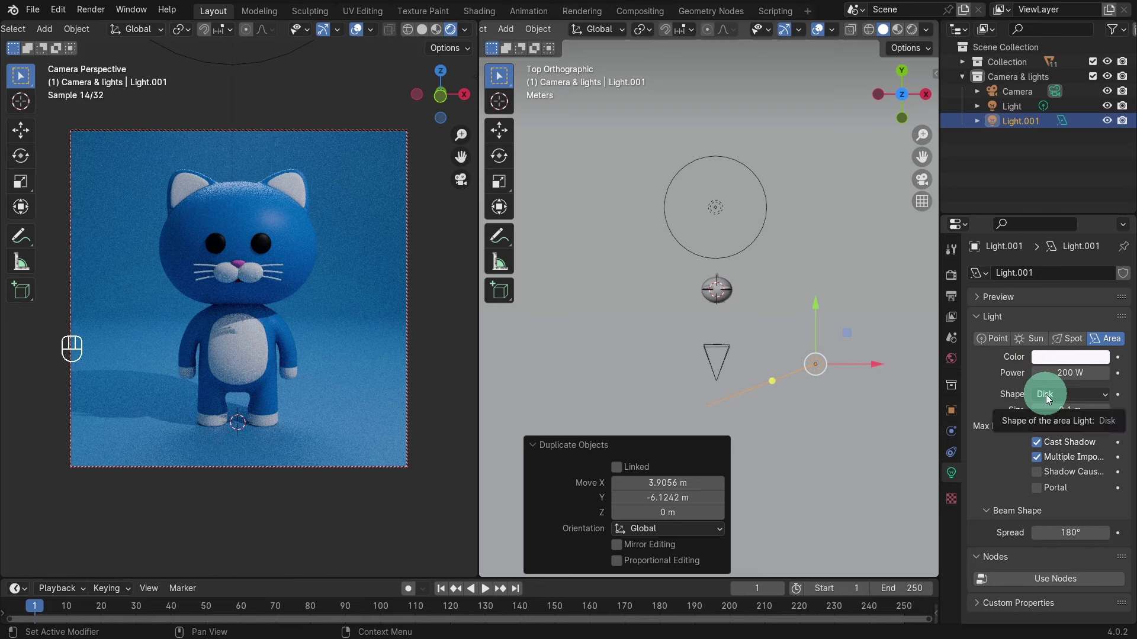
click(1066, 410)
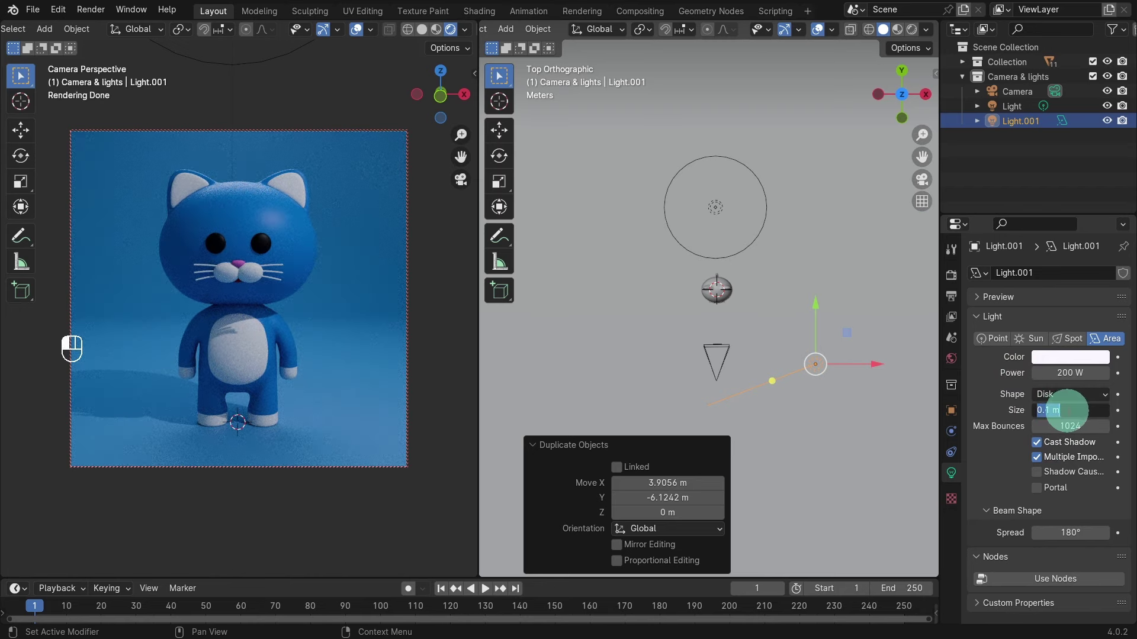
text(4)
key(Return)
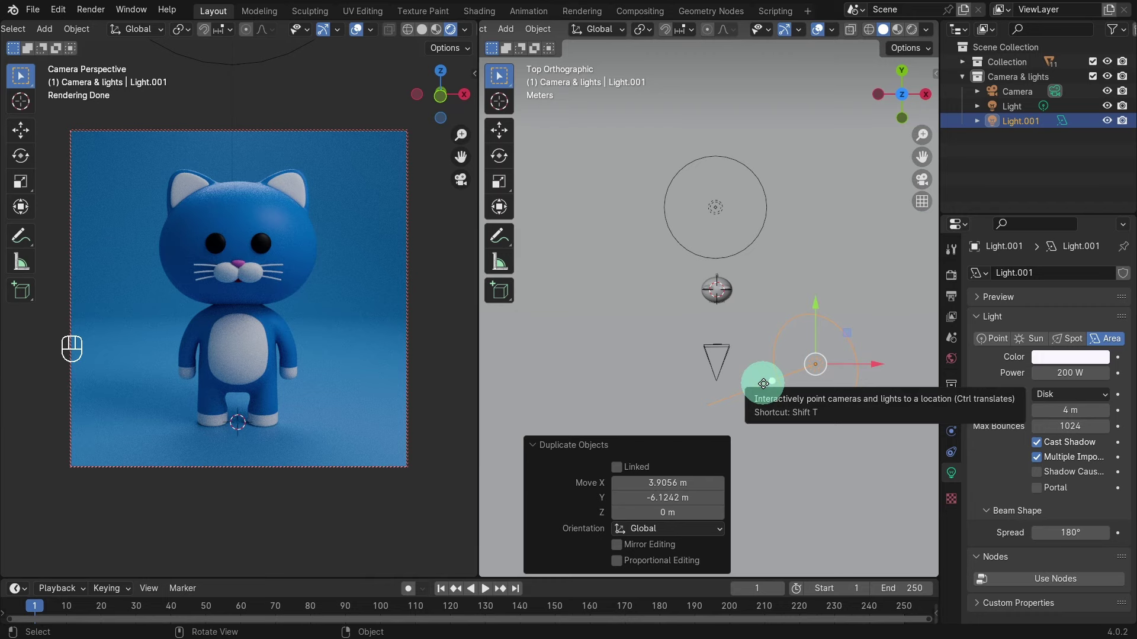
key(r)
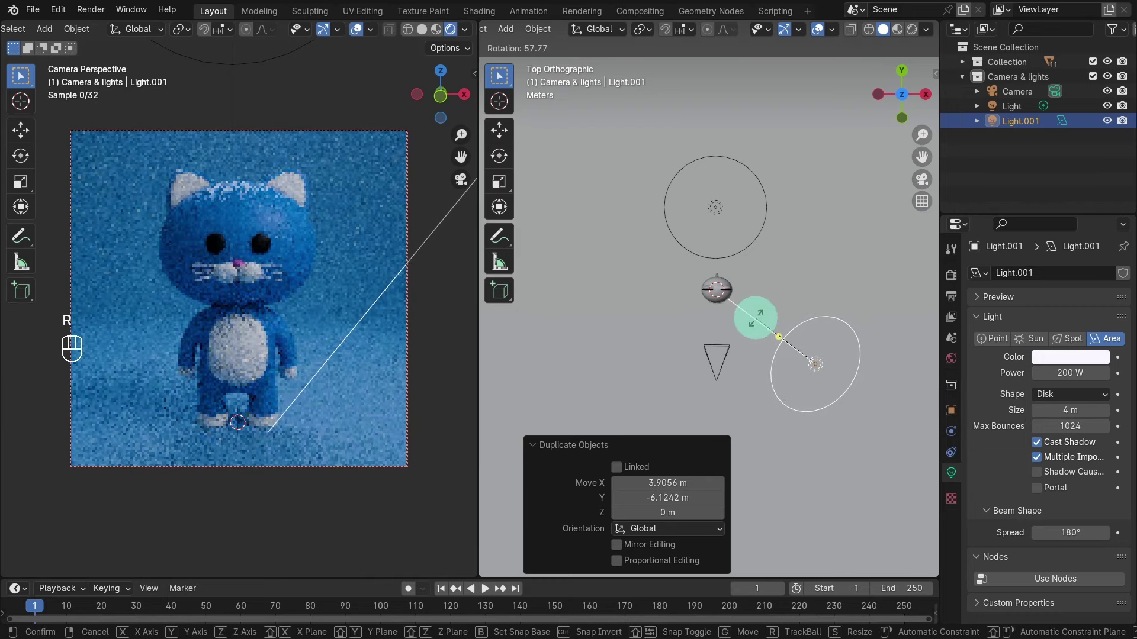
click(755, 317)
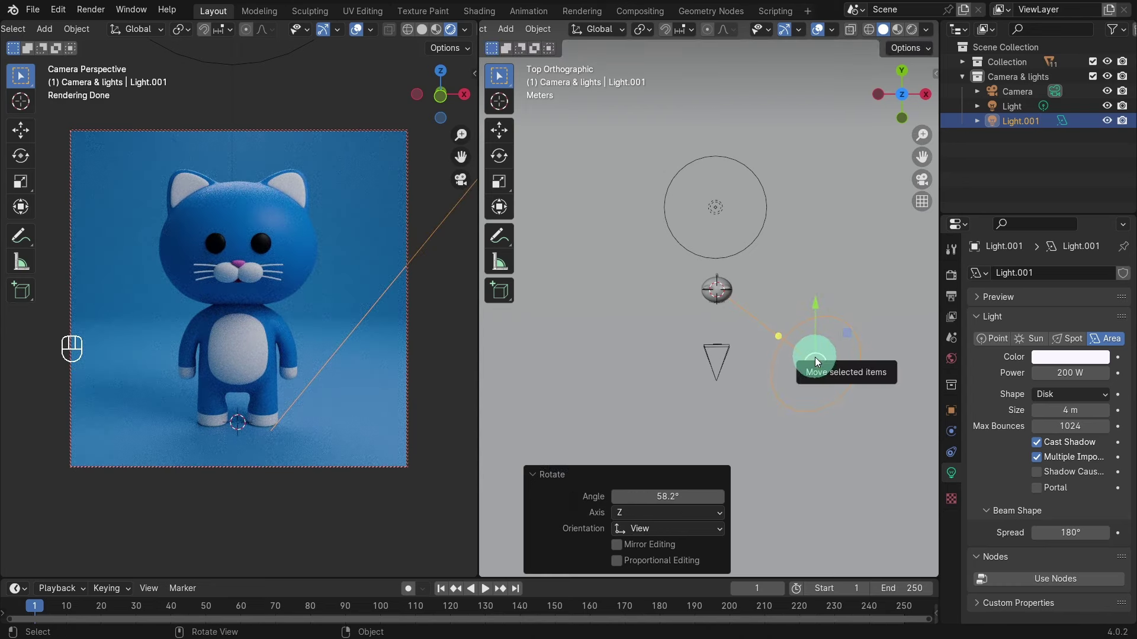
Duplicate the area light about -7.00 m in X and -0.30 m in Y, and rotate the copy about 96.4° to face the cat
key(shift+d)
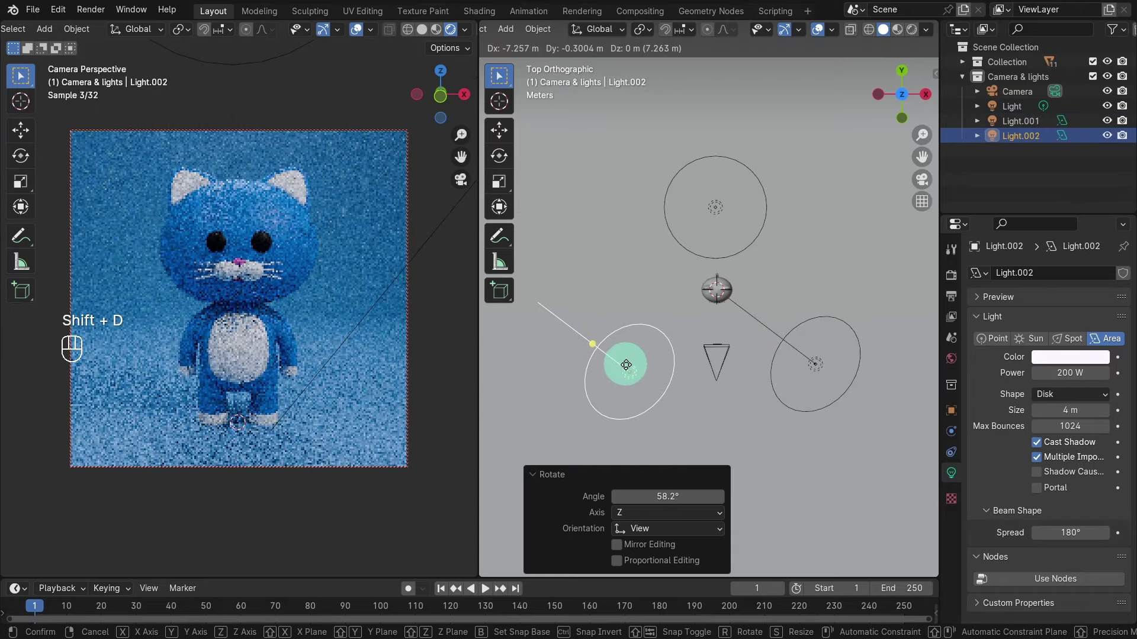
click(633, 366)
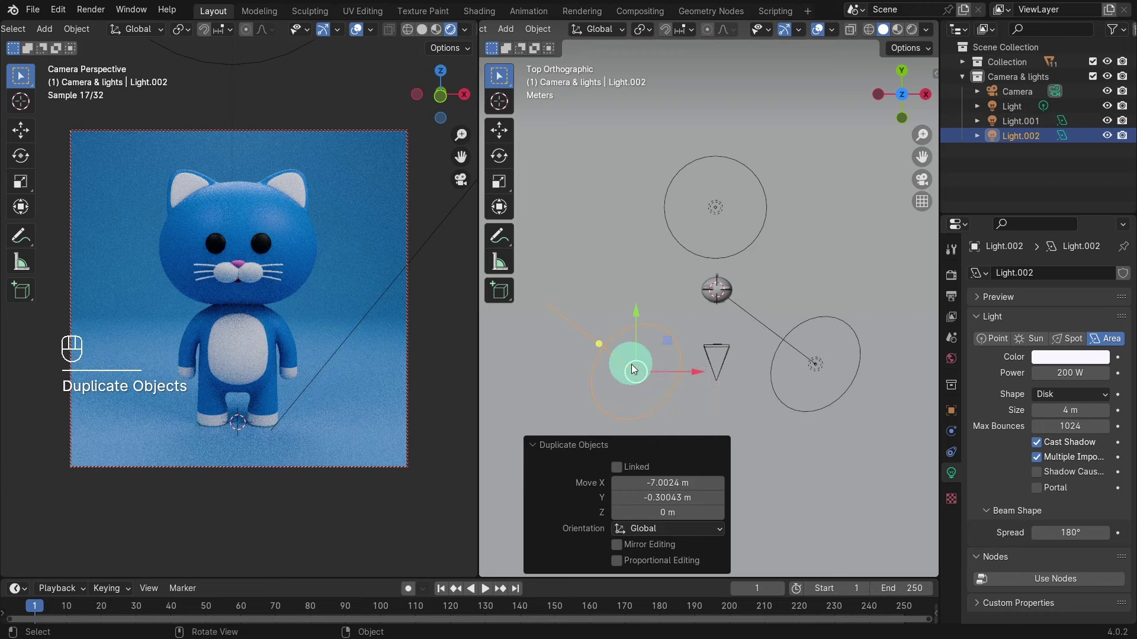
key(r)
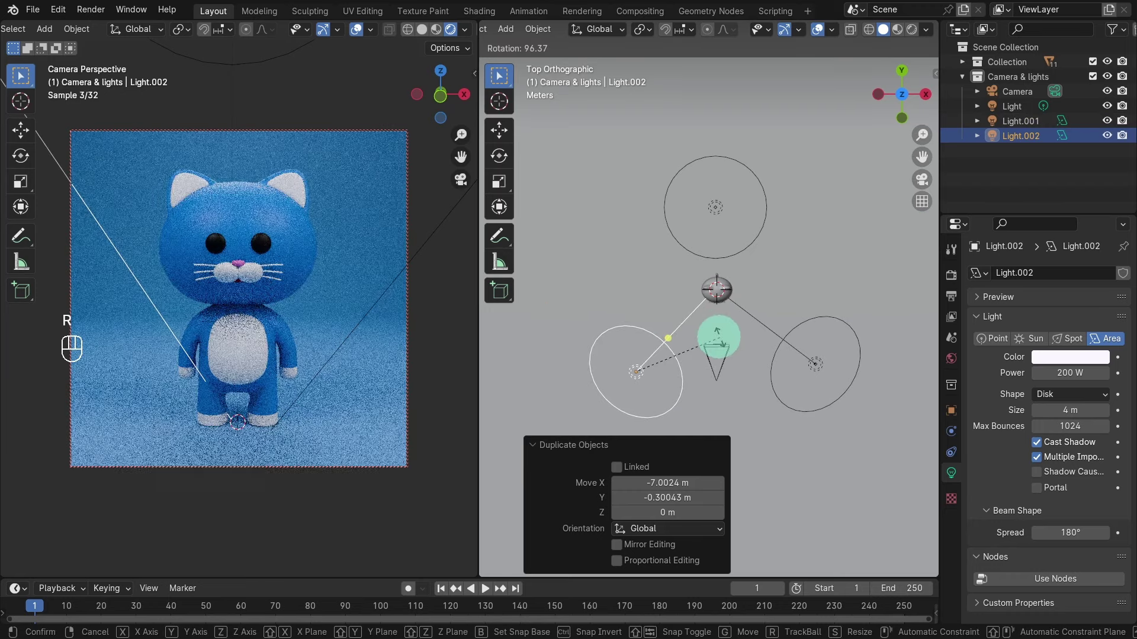
click(718, 338)
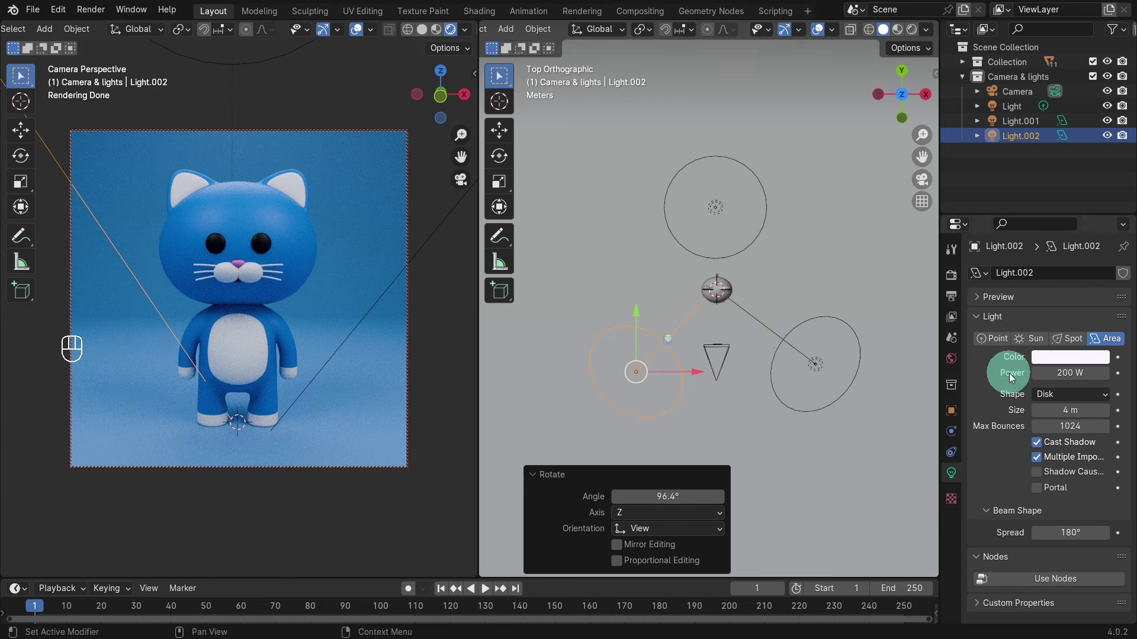
Tint the duplicated area light pale peach and set its power to 85 W
click(1060, 358)
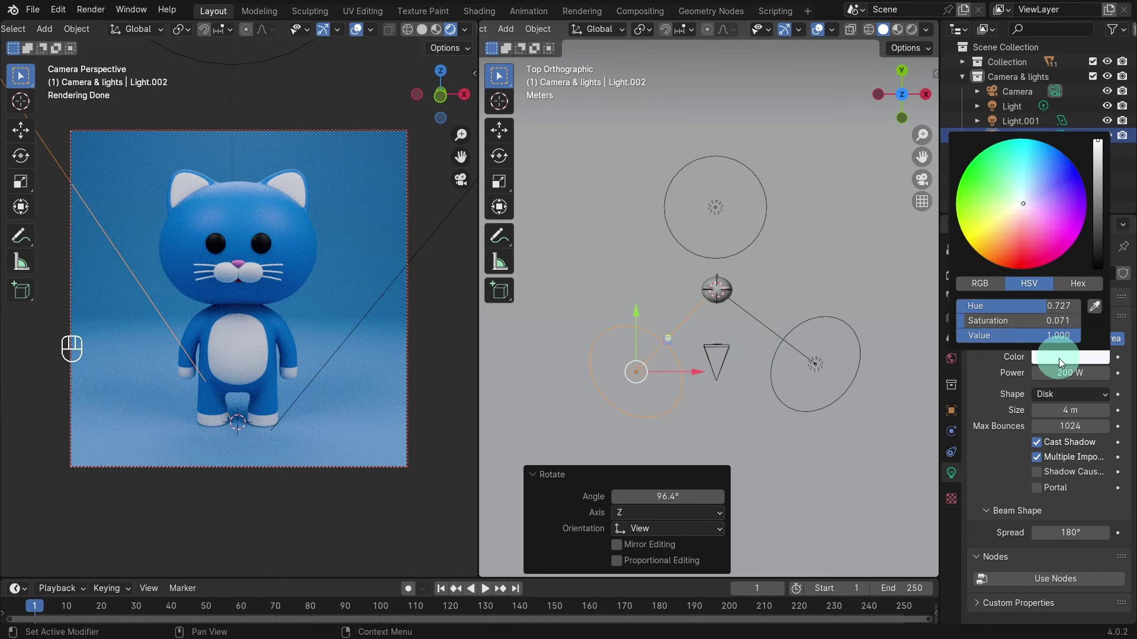
click(1018, 218)
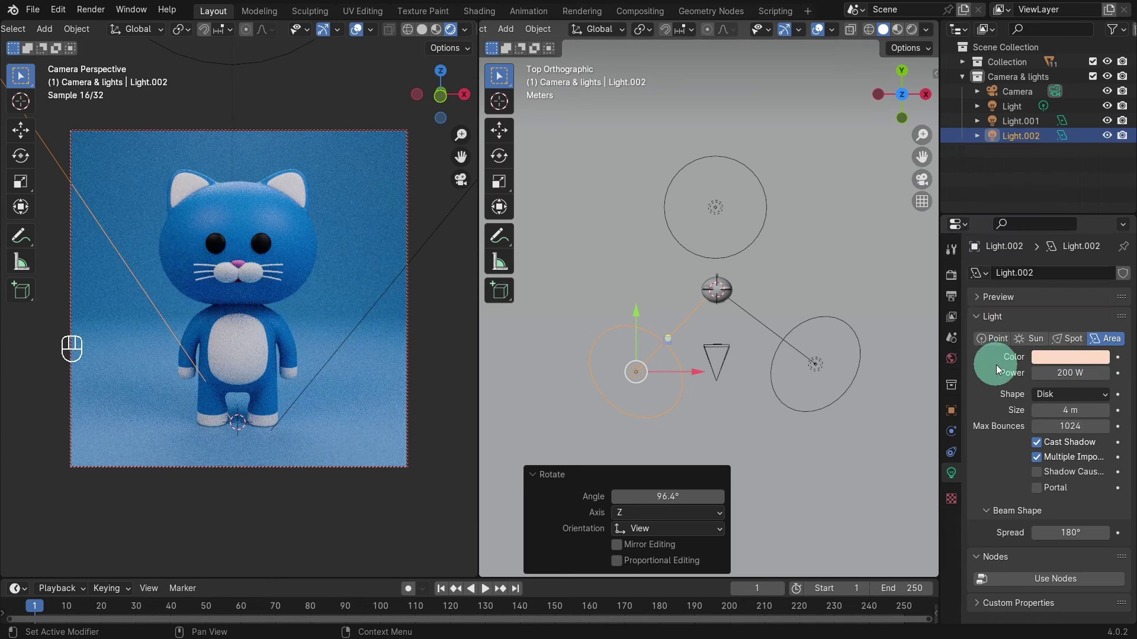
click(1070, 371)
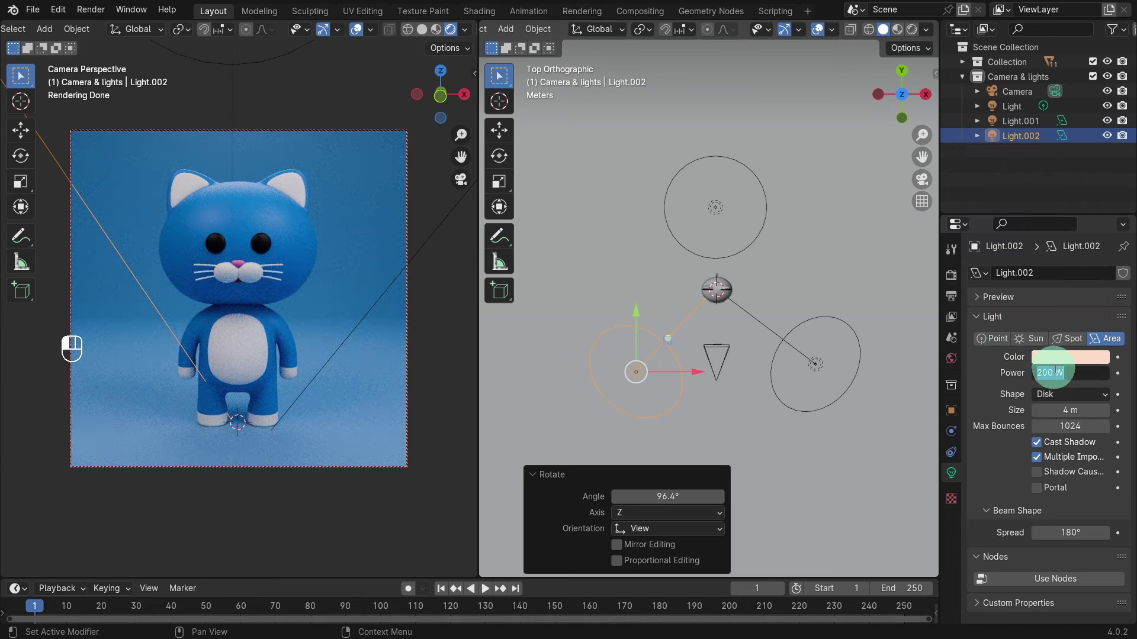
drag(1056, 373, 1027, 373)
text(85W)
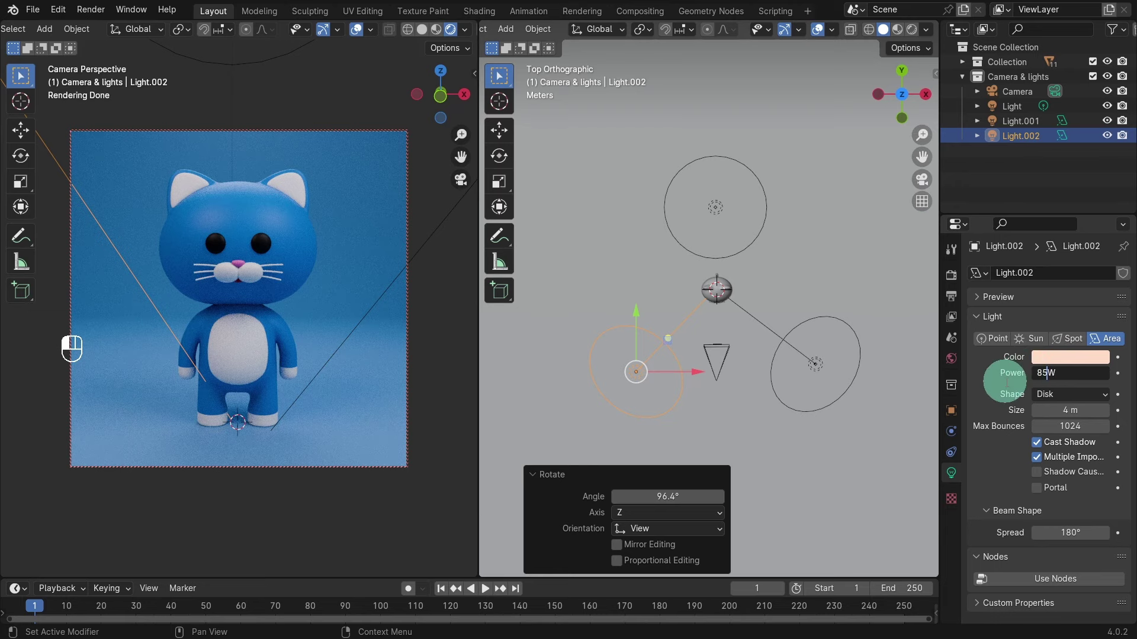
key(Return)
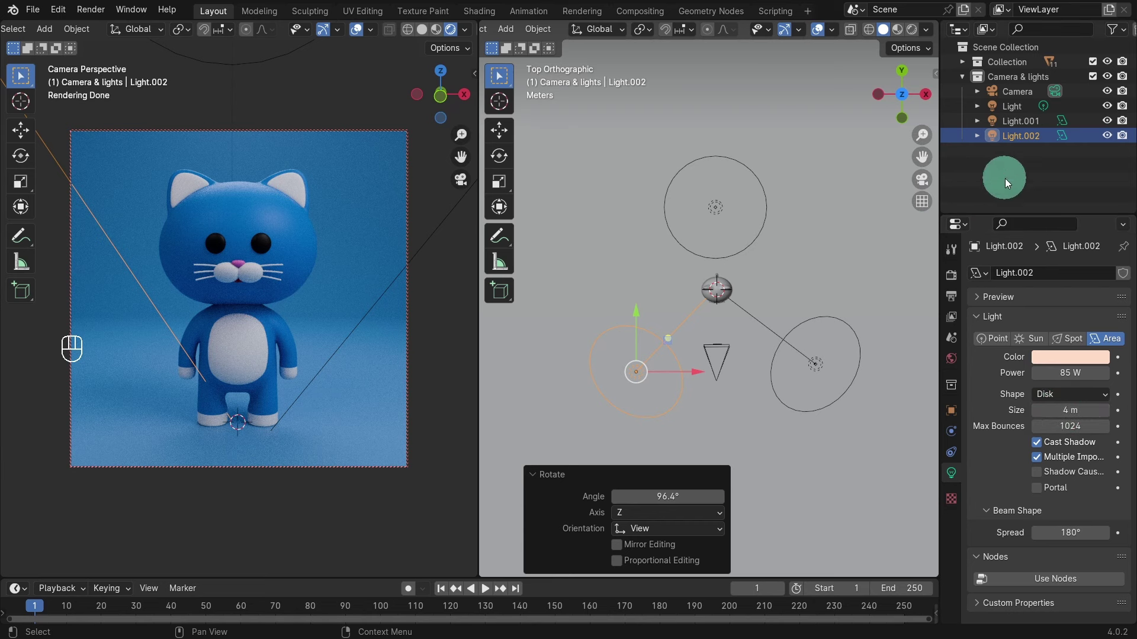
Temporarily hide and restore the three lights to compare what each contributes to the rendered preview
drag(1107, 120, 1109, 136)
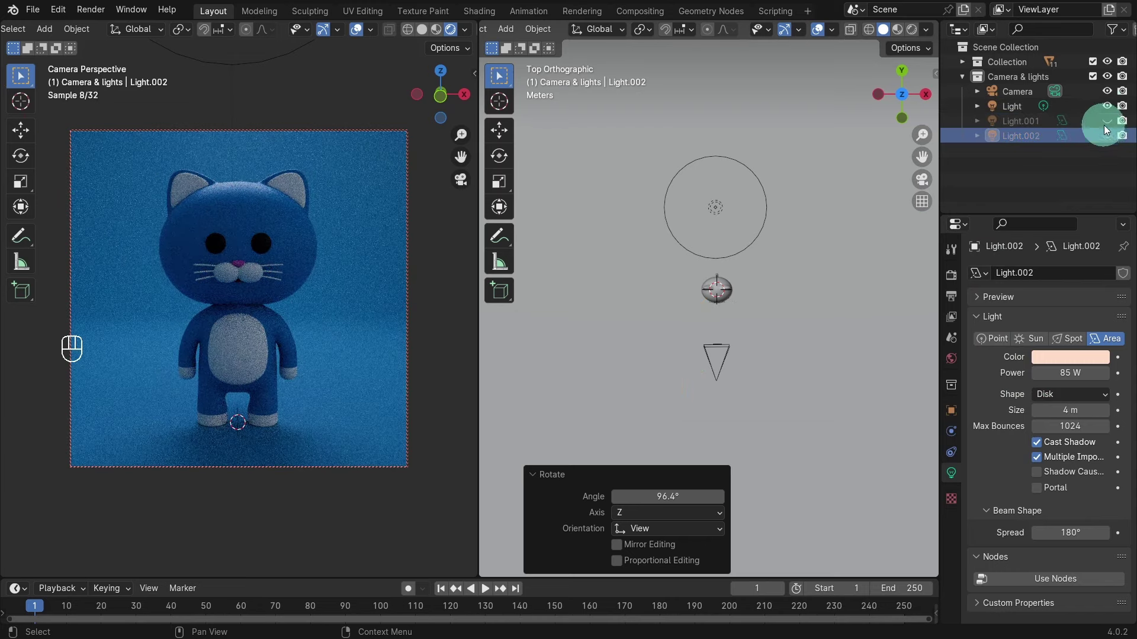
click(1107, 105)
click(1107, 121)
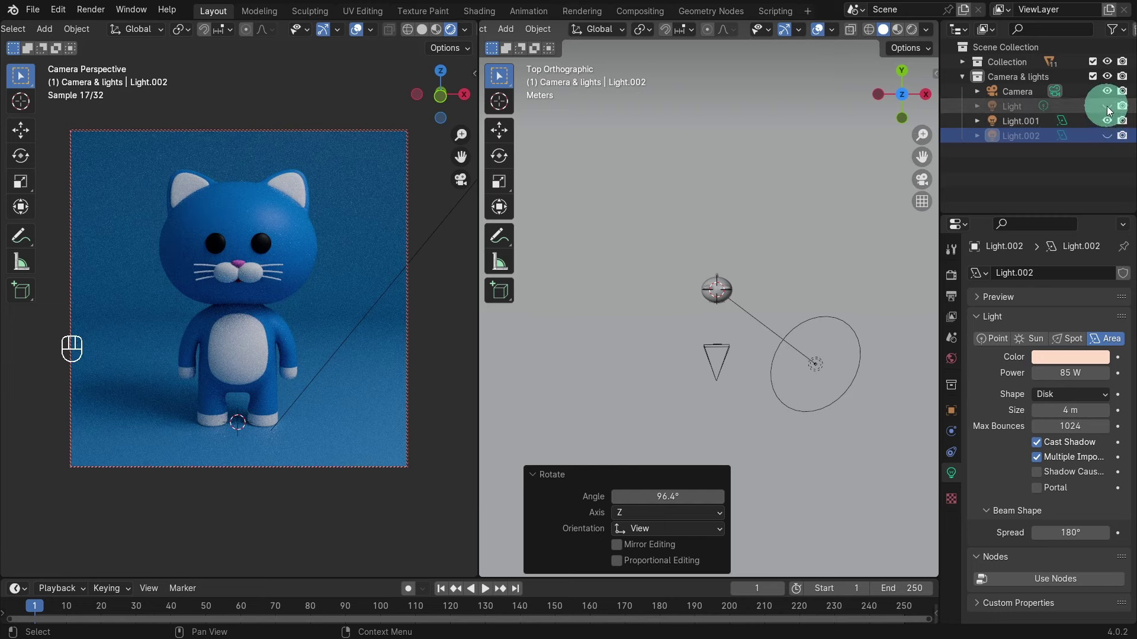
click(1106, 106)
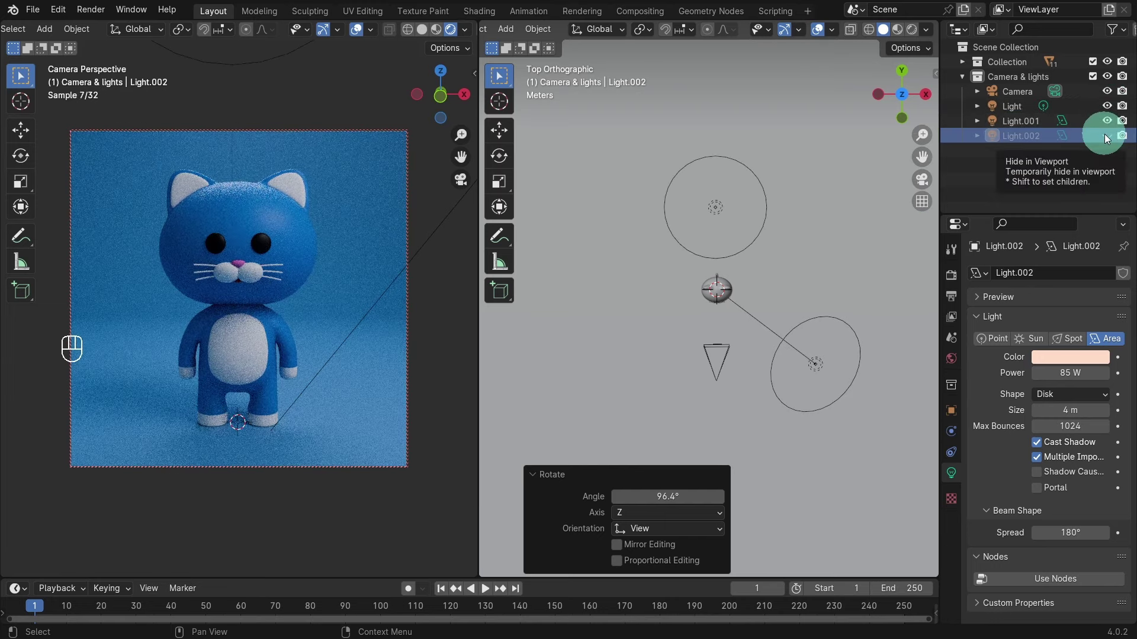
click(1104, 134)
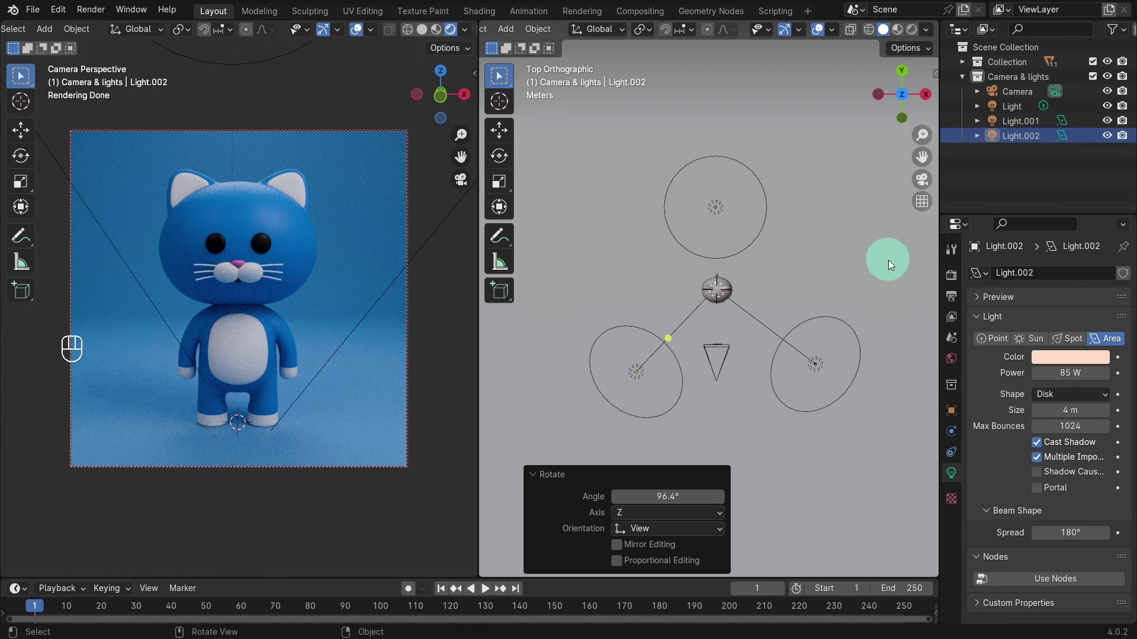
In the right side view, lower the point light about 2.40 m in Z, and shift it about 0.12 m in X
click(820, 449)
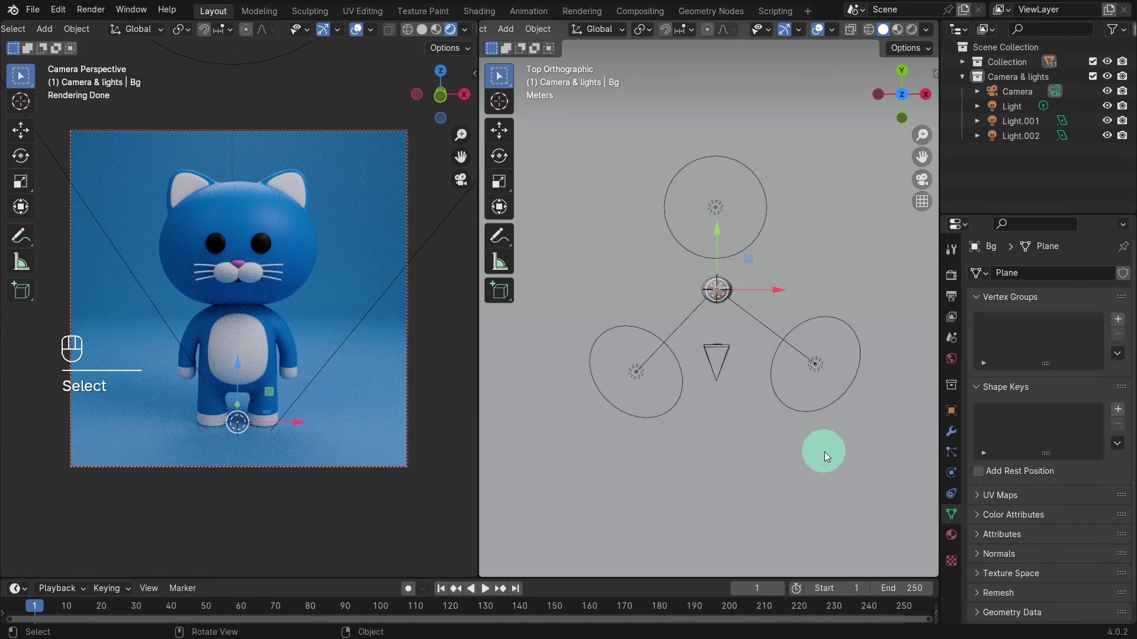
key(KP_3)
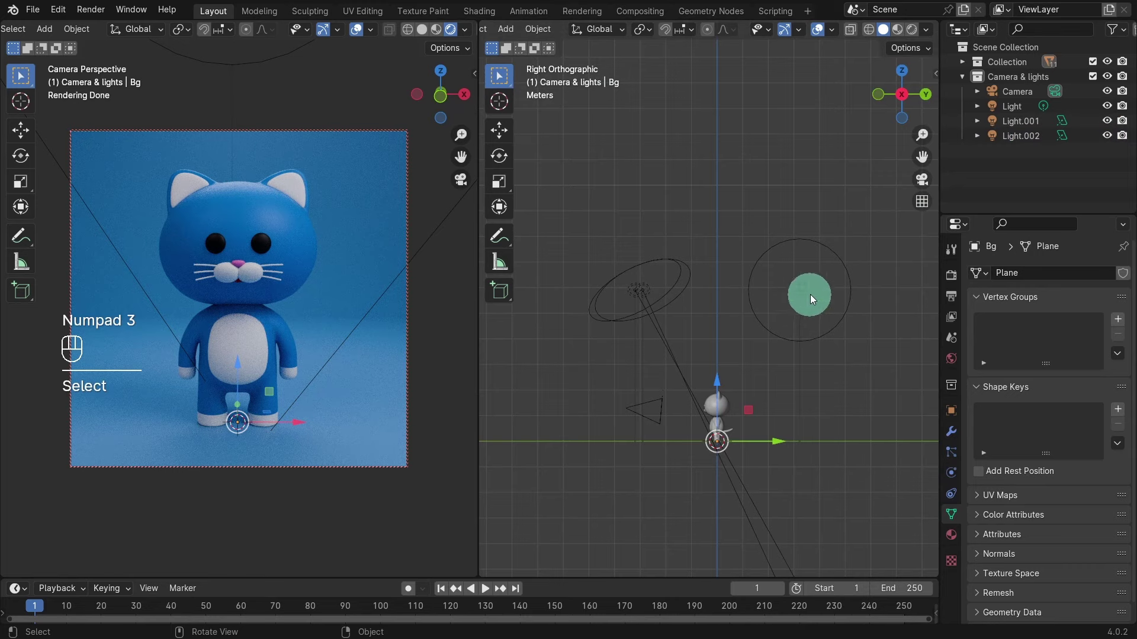
click(798, 291)
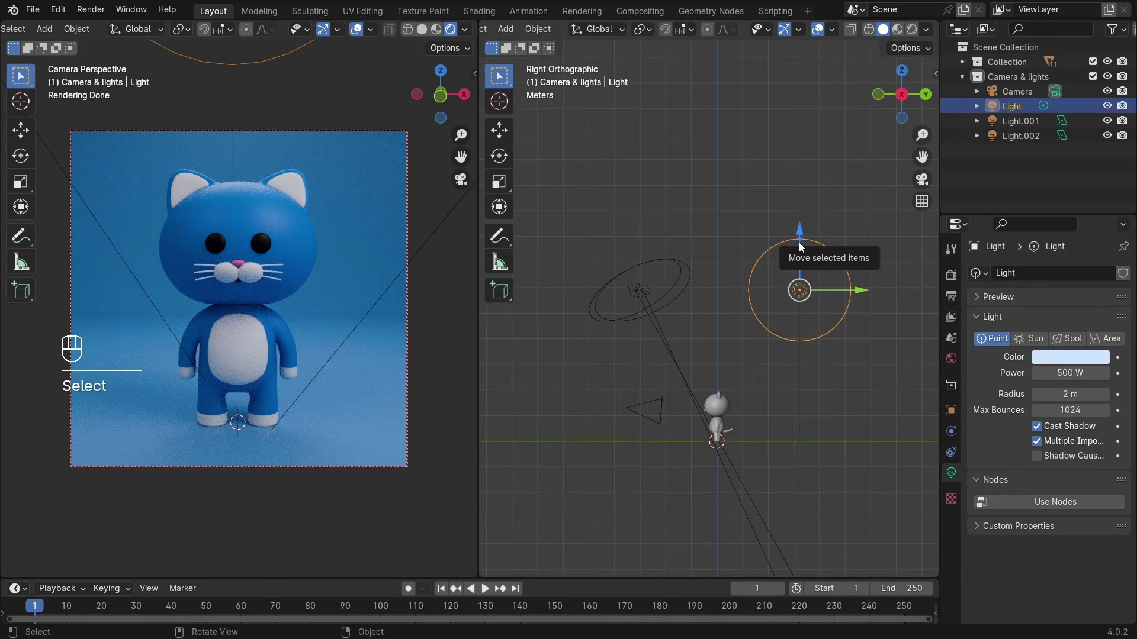
drag(798, 243, 801, 307)
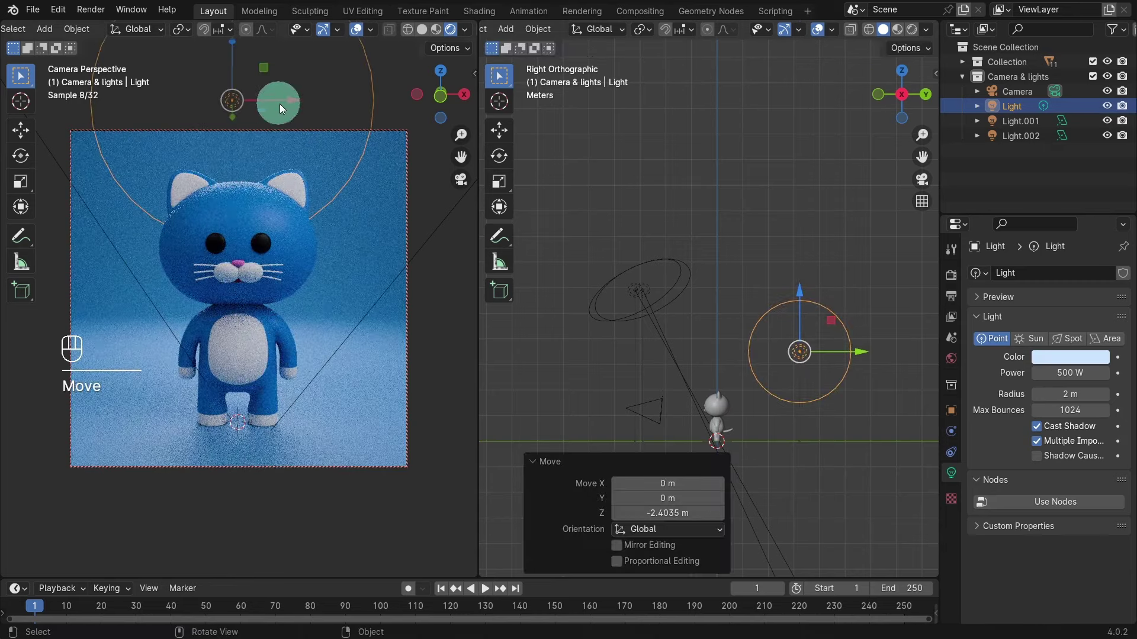
drag(286, 102, 295, 102)
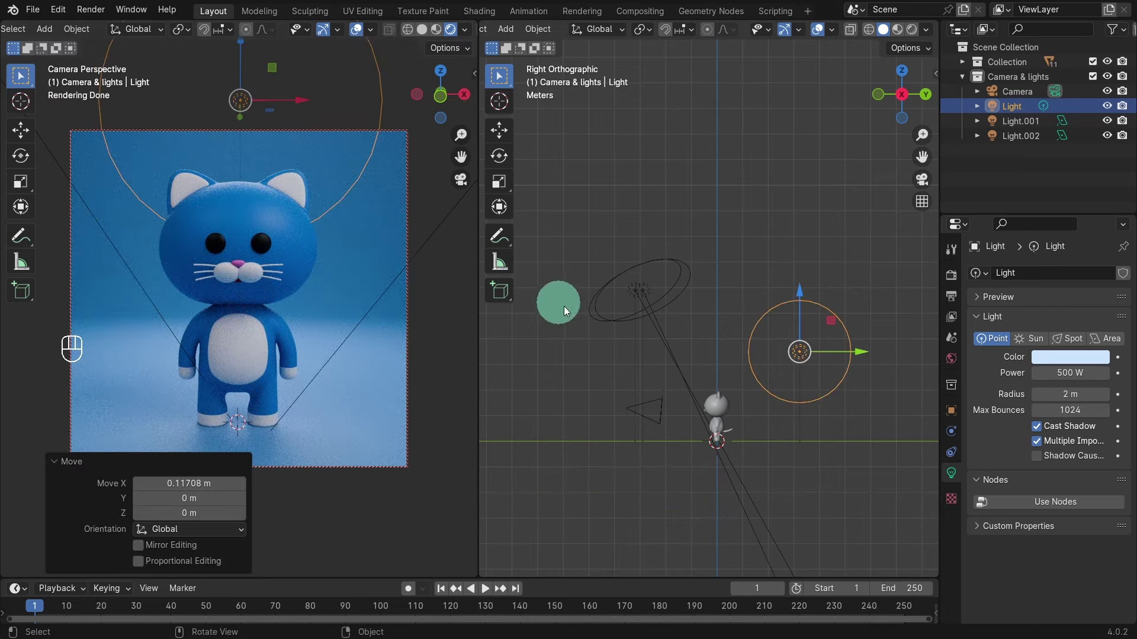
Rotate both area lights together by about -3.99° in the right side view to aim them higher at the cat
drag(572, 265, 677, 352)
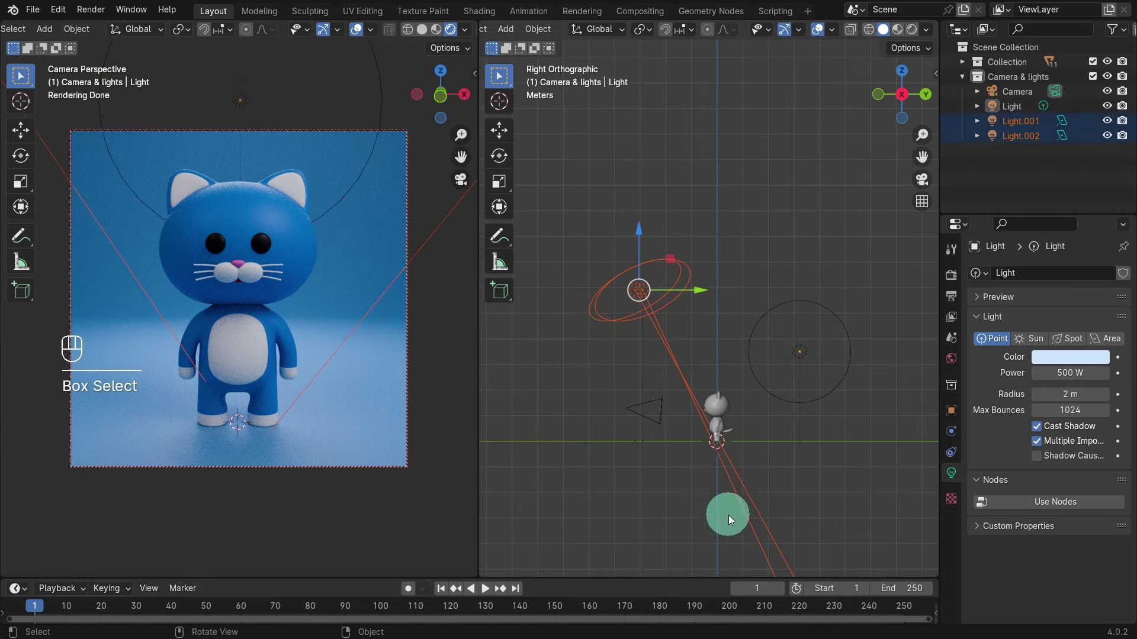
key(r)
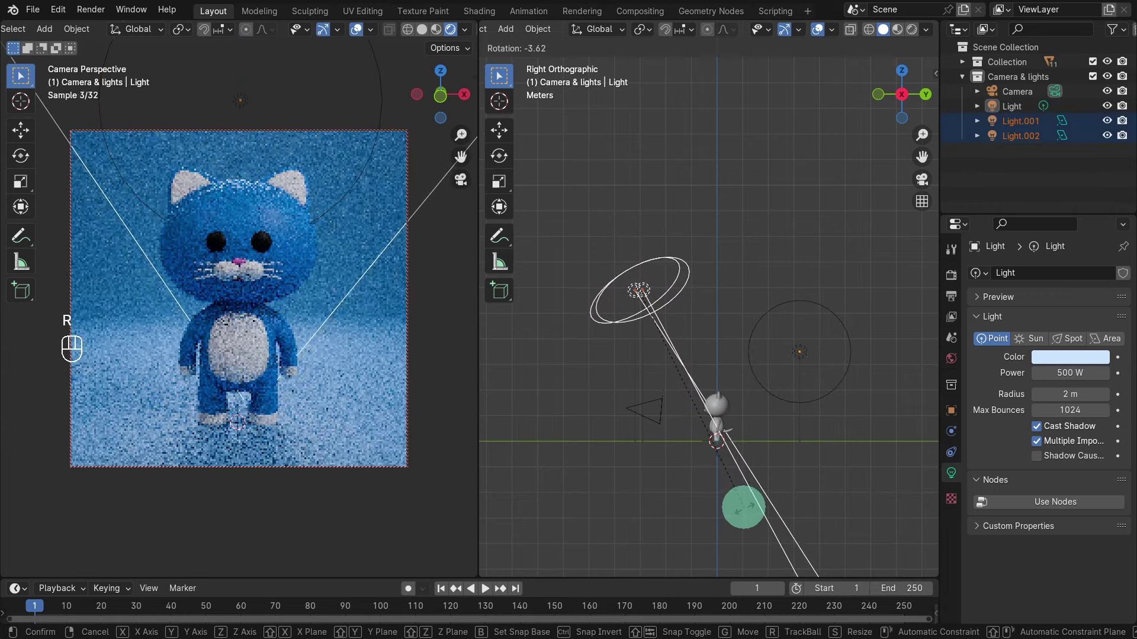
click(744, 507)
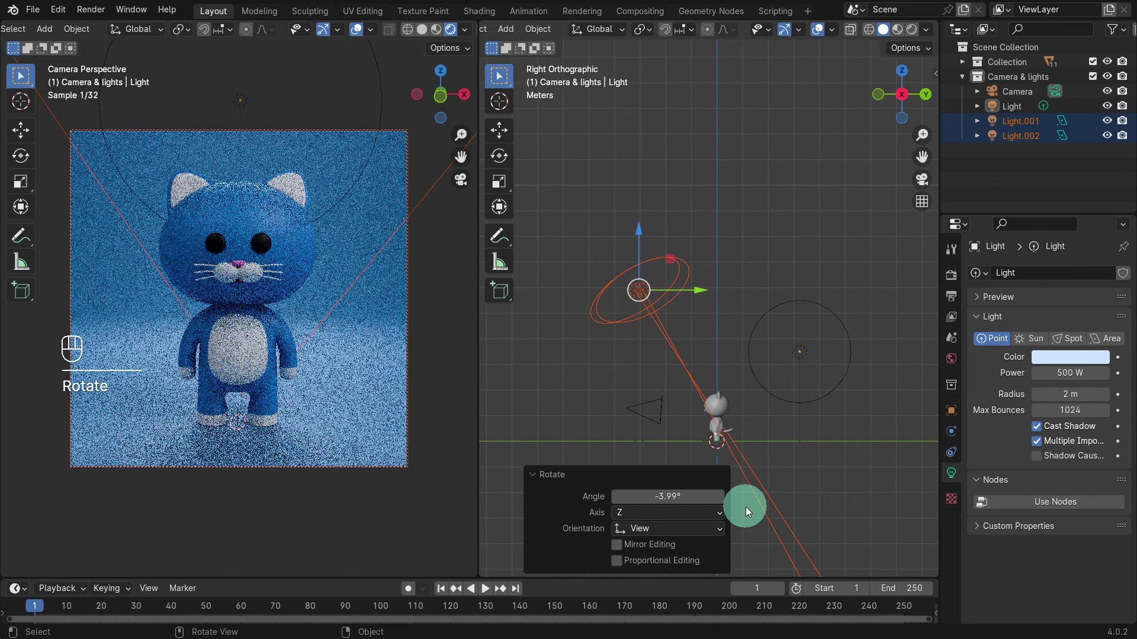
click(815, 487)
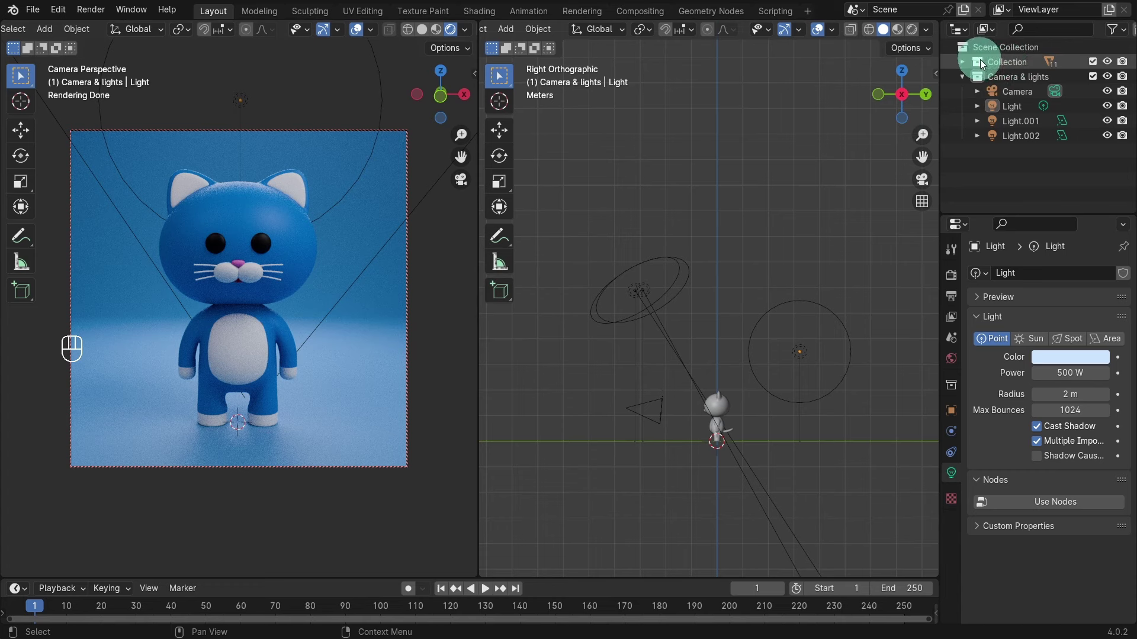
Increase the Bevel modifier's amount on the Bg backdrop to 0.75 m
click(961, 61)
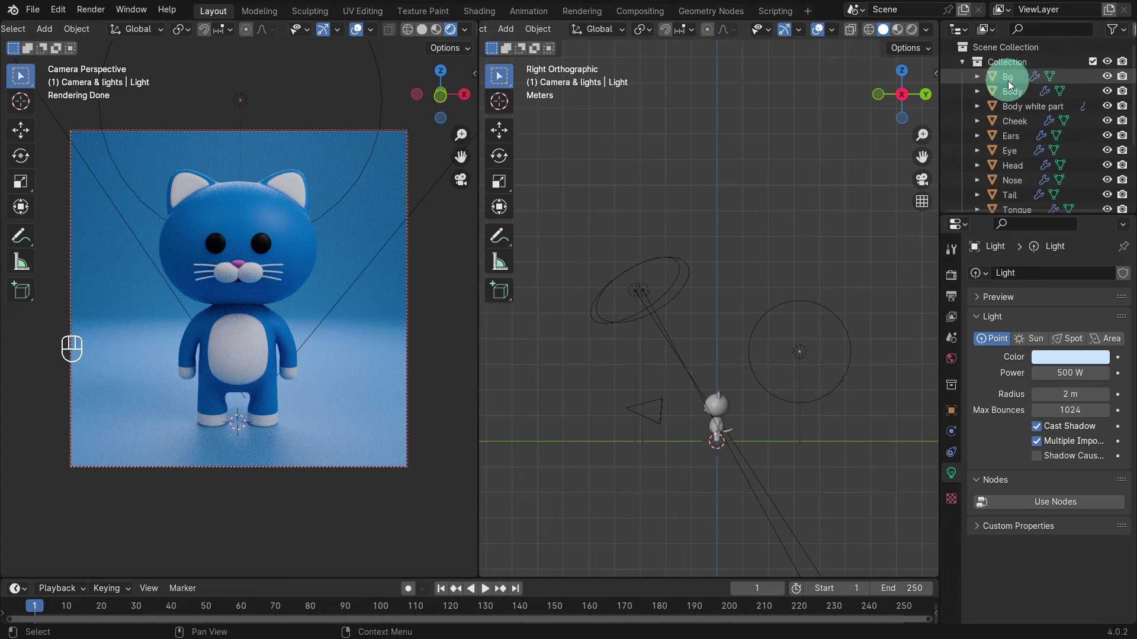
click(1008, 78)
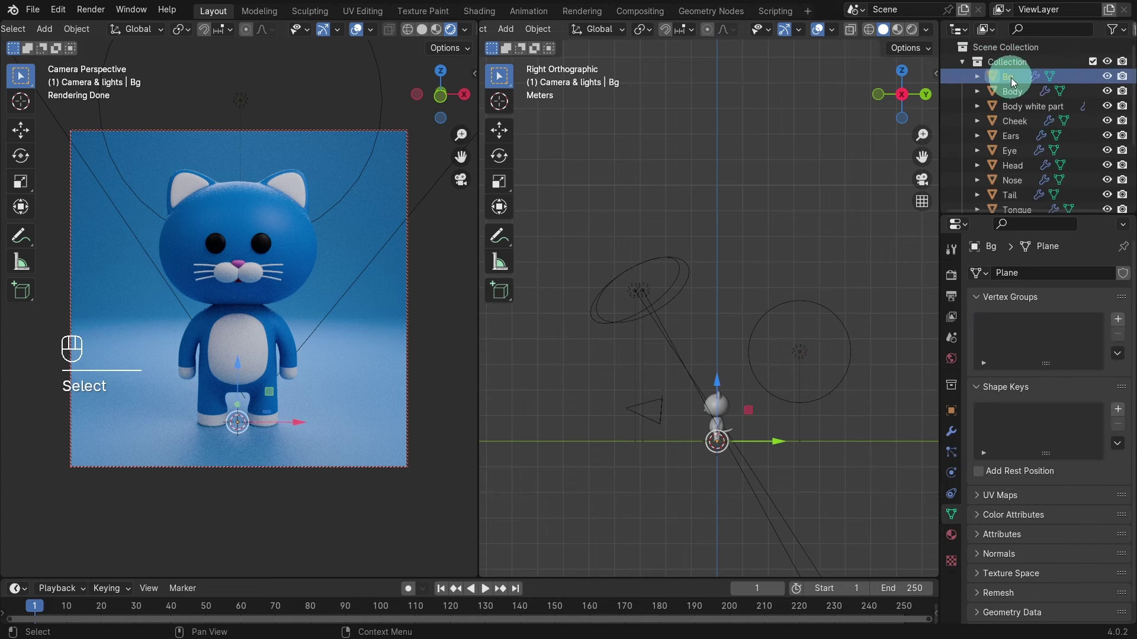
click(951, 432)
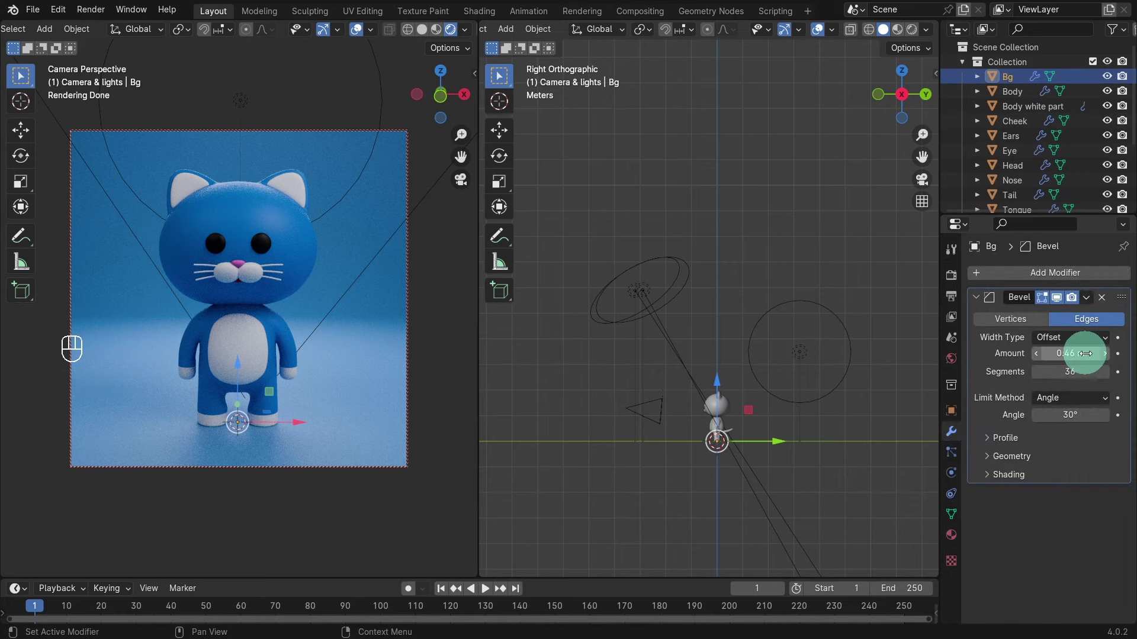
mouse_move(1069, 354)
mouse_down()
mouse_move(1126, 353)
mouse_move(1078, 355)
mouse_up()
click(449, 370)
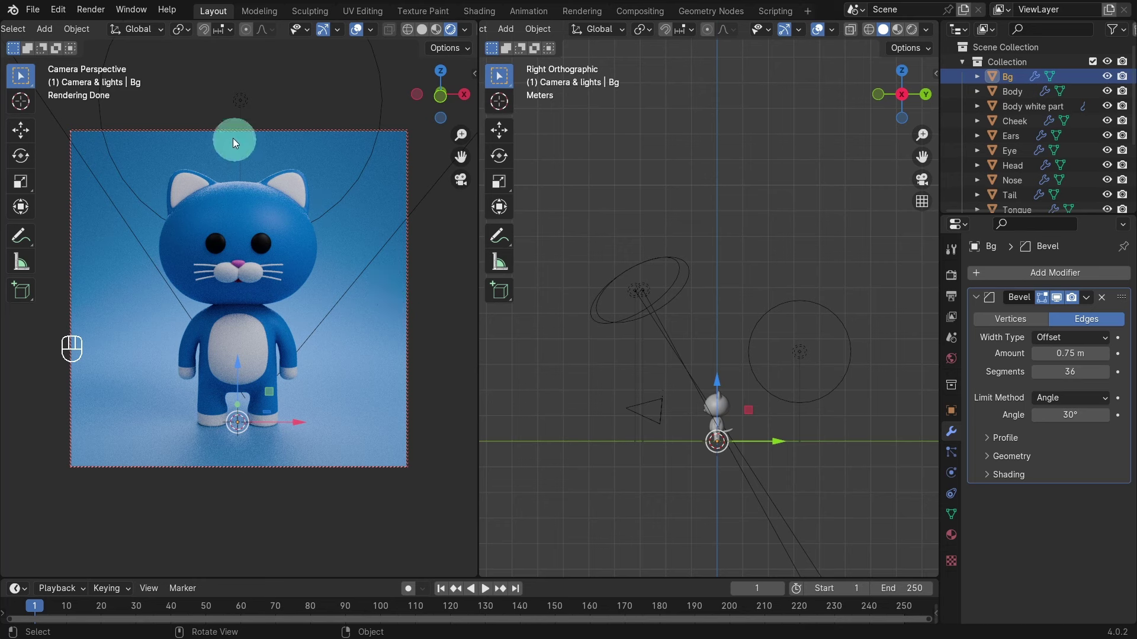
Render the still image from the camera and start saving the render result
click(90, 12)
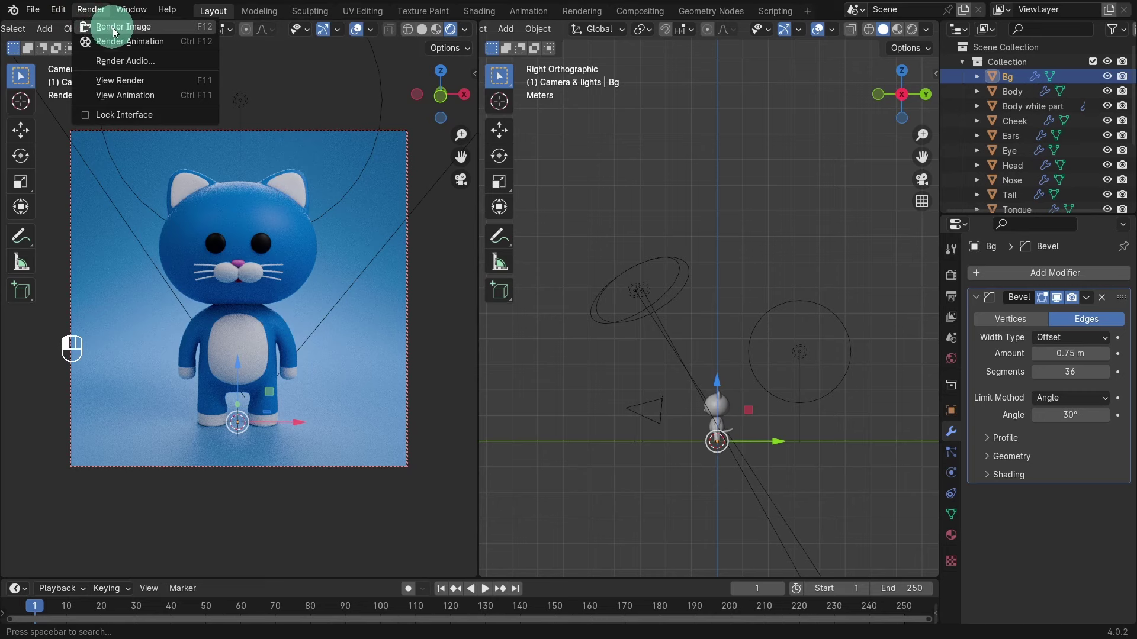
click(113, 28)
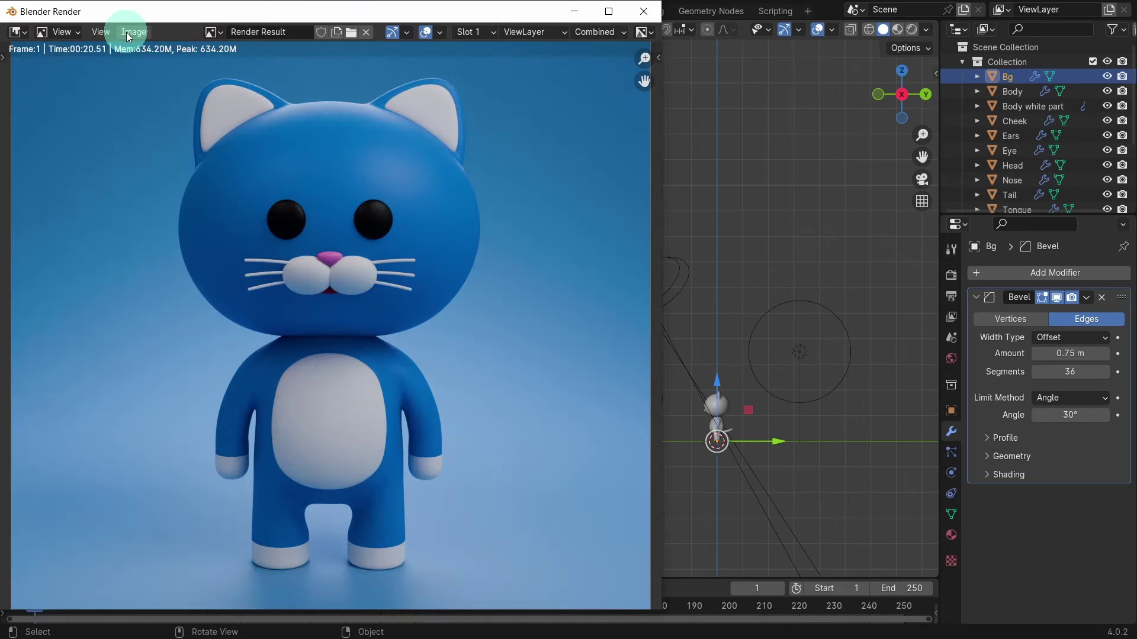
click(126, 32)
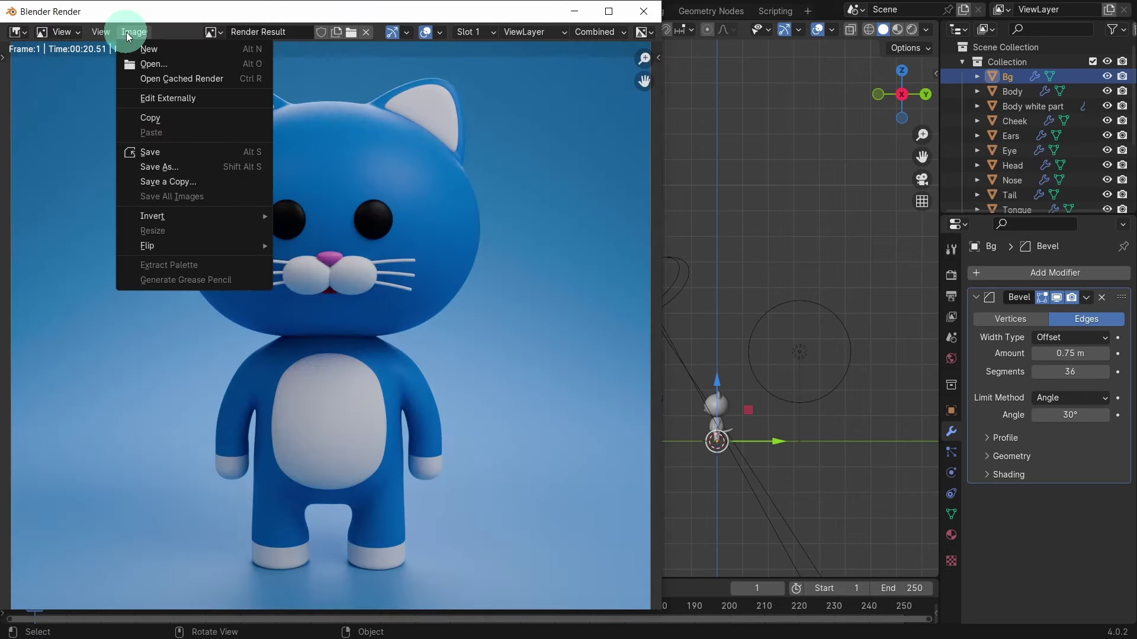